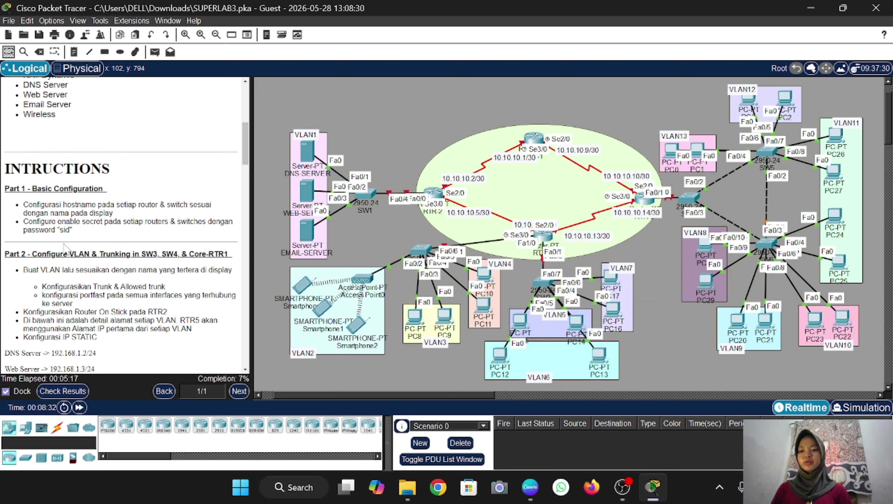
From the first switch's CLI, enter global configuration mode and set the hostname to SW1
{"action": "left_click", "coordinate": [371, 203]}
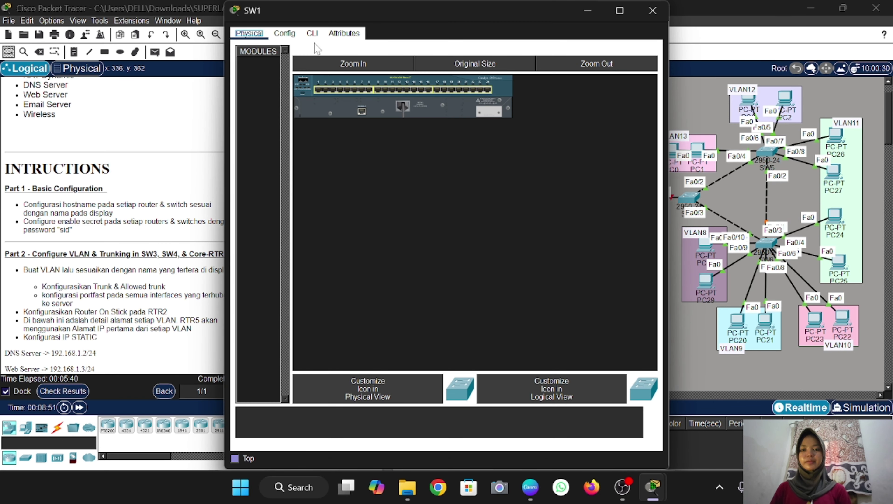
{"action": "left_click", "coordinate": [312, 33]}
{"action": "key", "text": "Return"}
{"action": "type", "text": "en"}
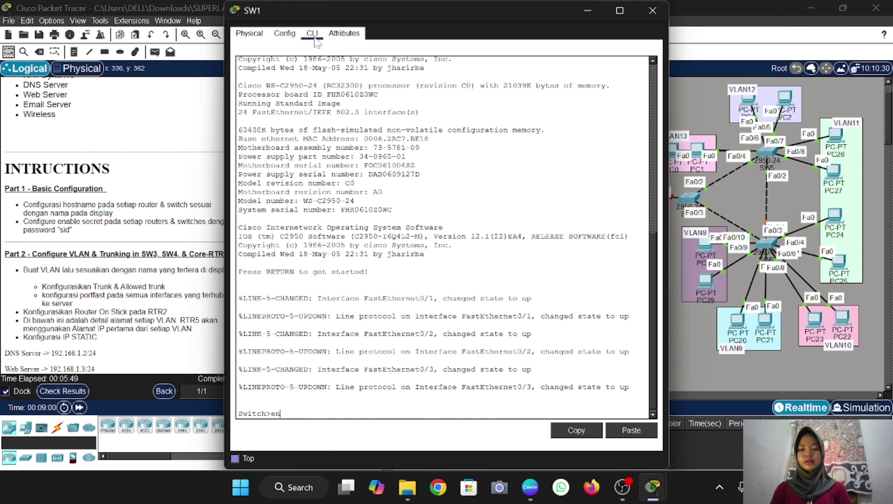
{"action": "key", "text": "Return"}
{"action": "type", "text": "conf t"}
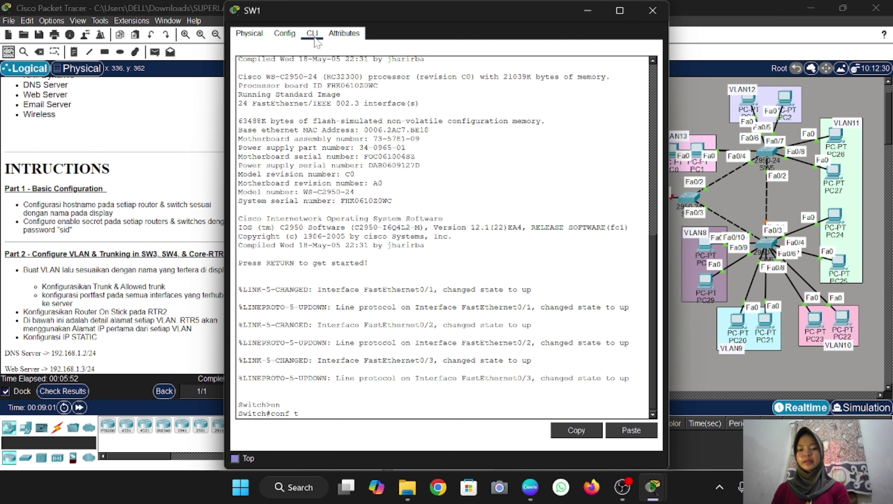
{"action": "key", "text": "Return"}
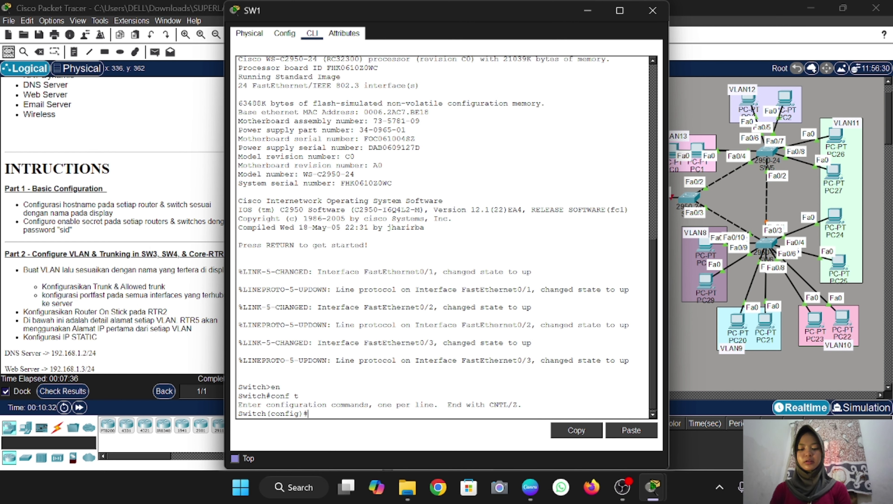
{"action": "type", "text": "hos"}
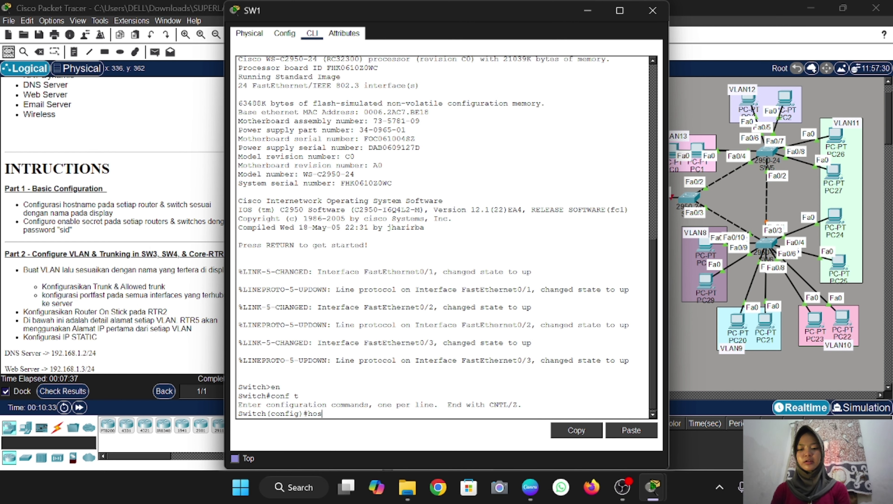
{"action": "type", "text": "t SW"}
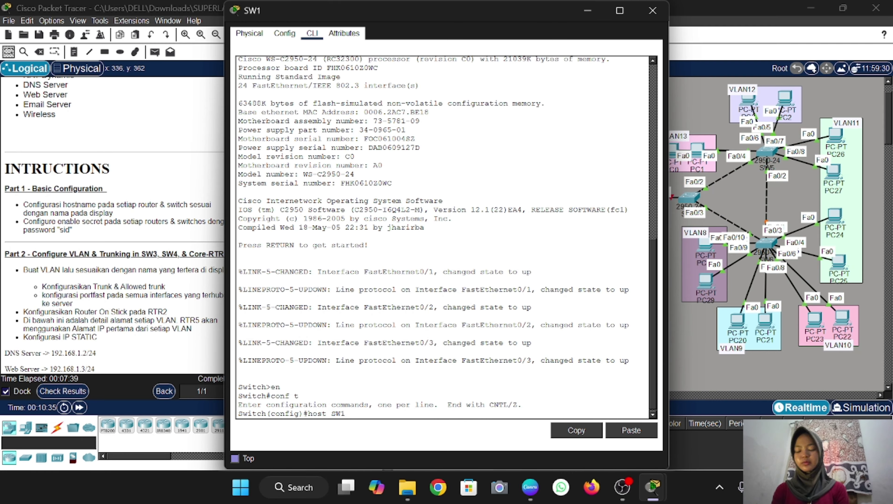
{"action": "type", "text": "1"}
{"action": "key", "text": "Return"}
Set an enable secret password on SW1, retrying once, and close its window
{"action": "type", "text": "en sec"}
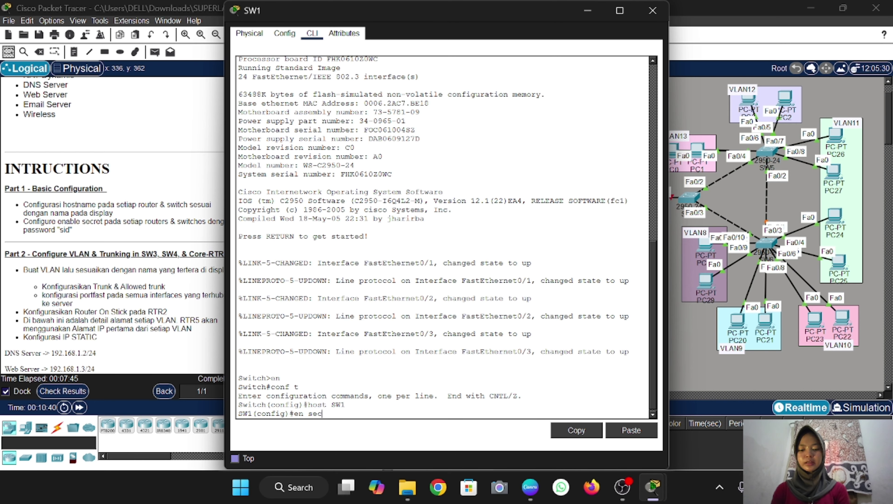
{"action": "type", "text": " sid"}
{"action": "key", "text": "Return"}
{"action": "type", "text": "en "}
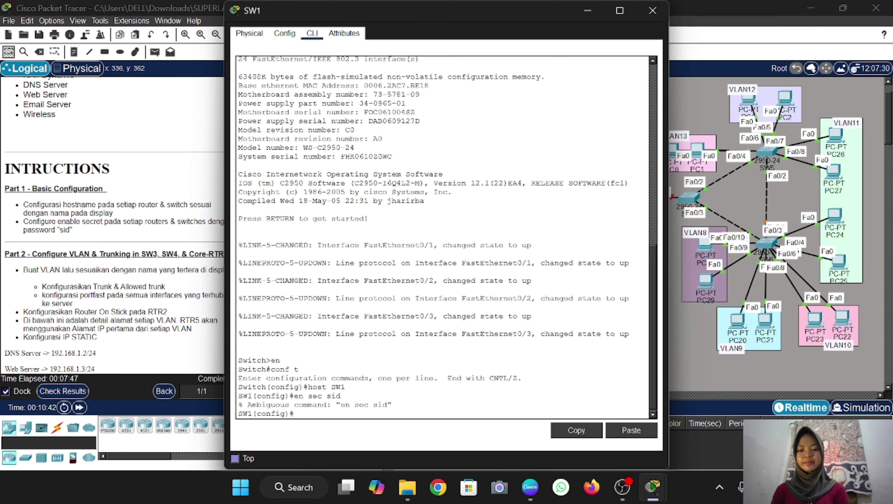
{"action": "type", "text": "sec sid"}
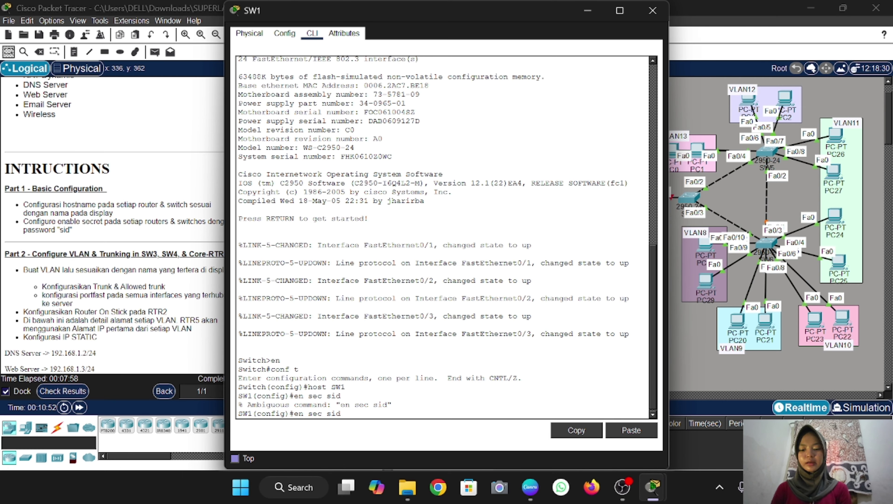
{"action": "type", "text": "a"}
{"action": "key", "text": "Return"}
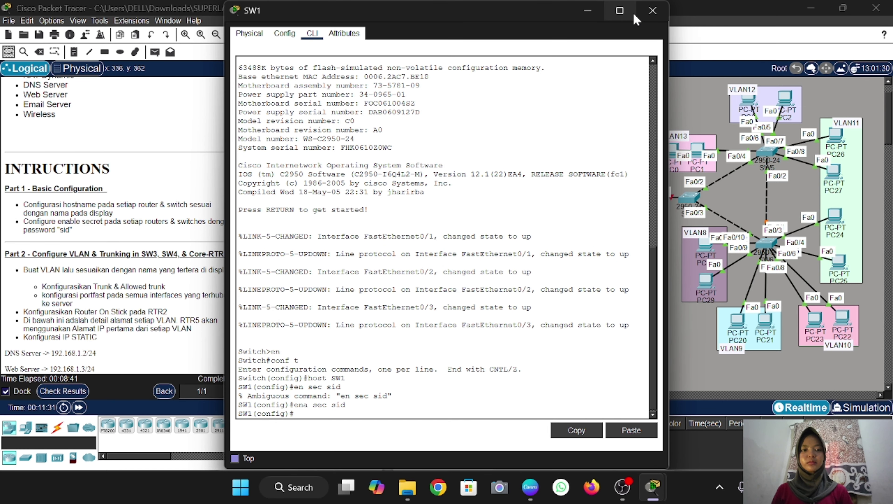
{"action": "left_click", "coordinate": [646, 16]}
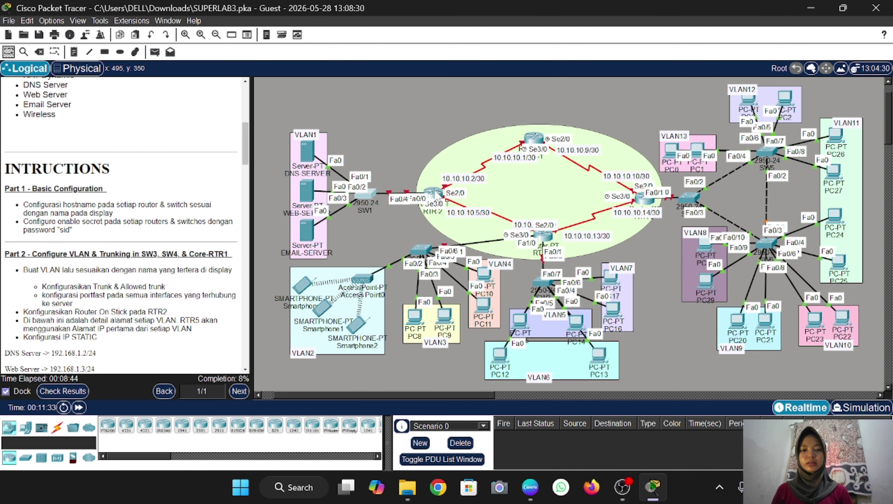
Through the RTR-2 CLI, set hostname RTR2 and an enable secret, then close the window
{"action": "left_click", "coordinate": [430, 195]}
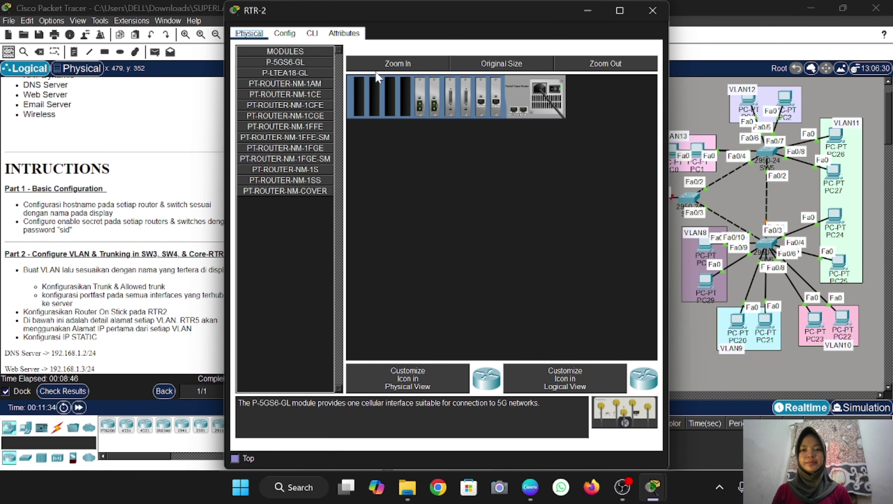
{"action": "left_click", "coordinate": [313, 33]}
{"action": "key", "text": "Return"}
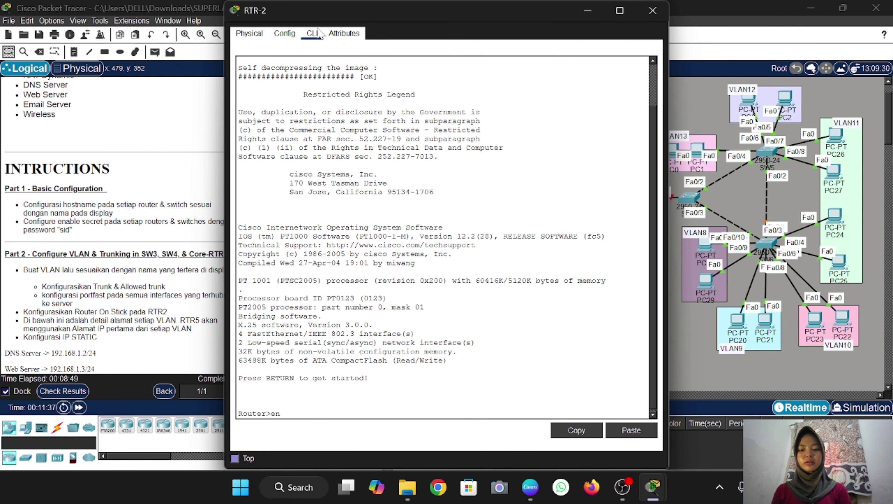
{"action": "type", "text": "en"}
{"action": "key", "text": "Return"}
{"action": "type", "text": "co"}
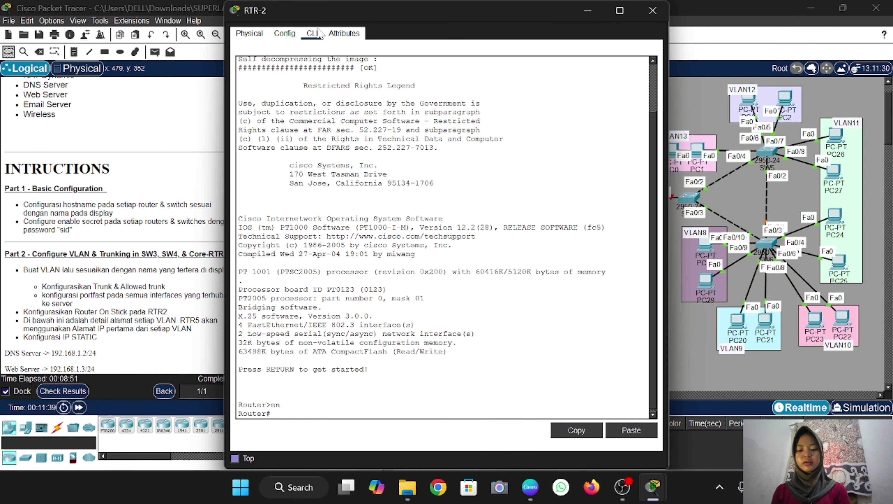
{"action": "type", "text": "nf t"}
{"action": "key", "text": "Return"}
{"action": "type", "text": "h"}
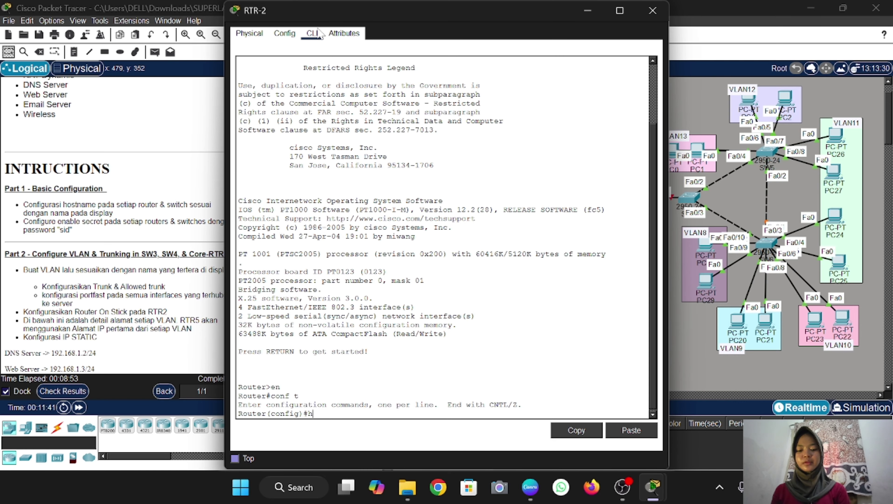
{"action": "type", "text": "ost RTR"}
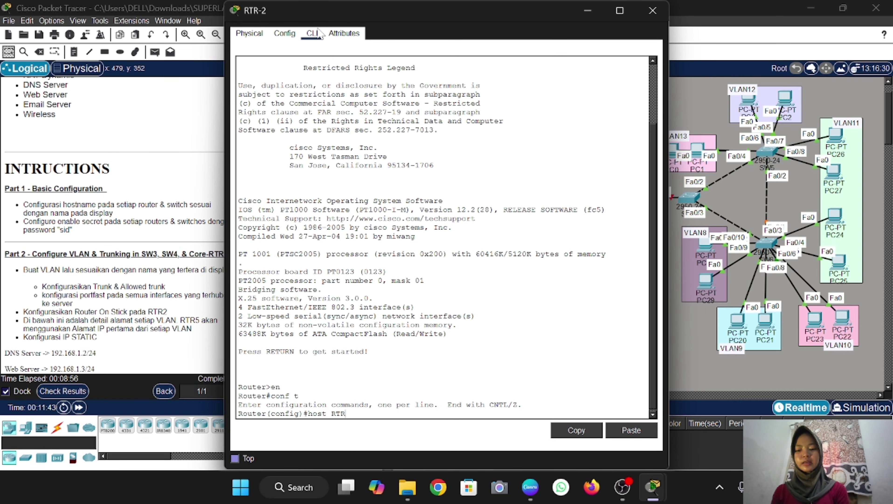
{"action": "type", "text": "2"}
{"action": "key", "text": "Return"}
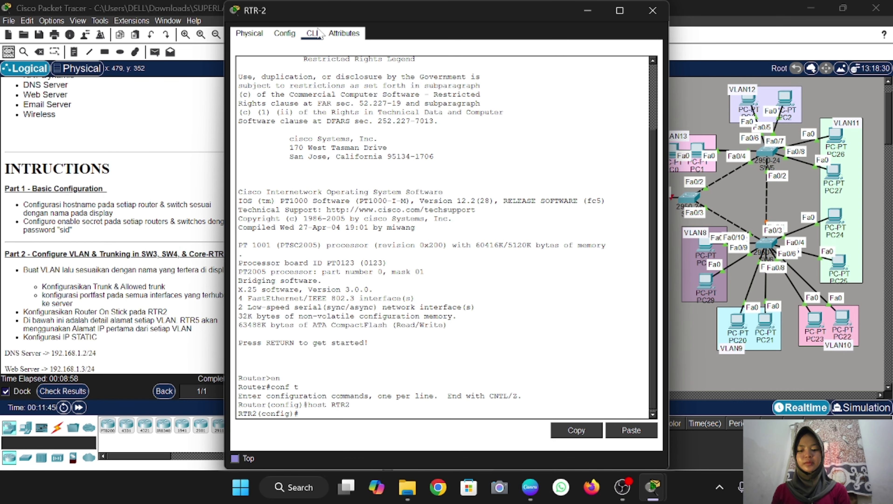
{"action": "type", "text": "ena sec s"}
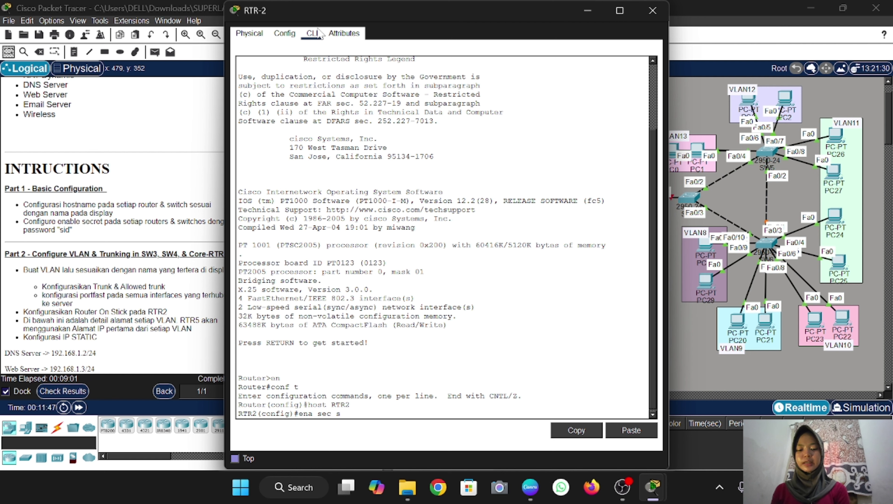
{"action": "type", "text": "id"}
{"action": "key", "text": "Return"}
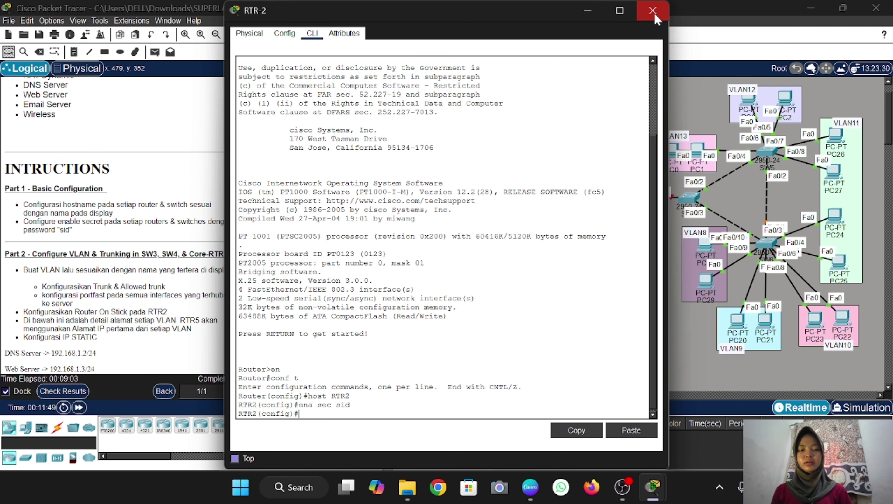
{"action": "left_click", "coordinate": [654, 16]}
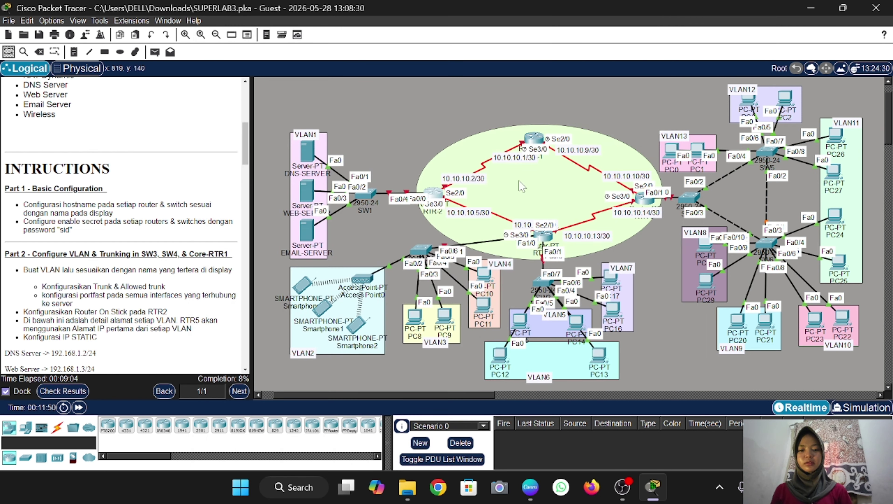
Through the second switch's CLI, set hostname SW2 and an enable secret, then close it
{"action": "left_click", "coordinate": [425, 247]}
{"action": "left_click", "coordinate": [312, 33]}
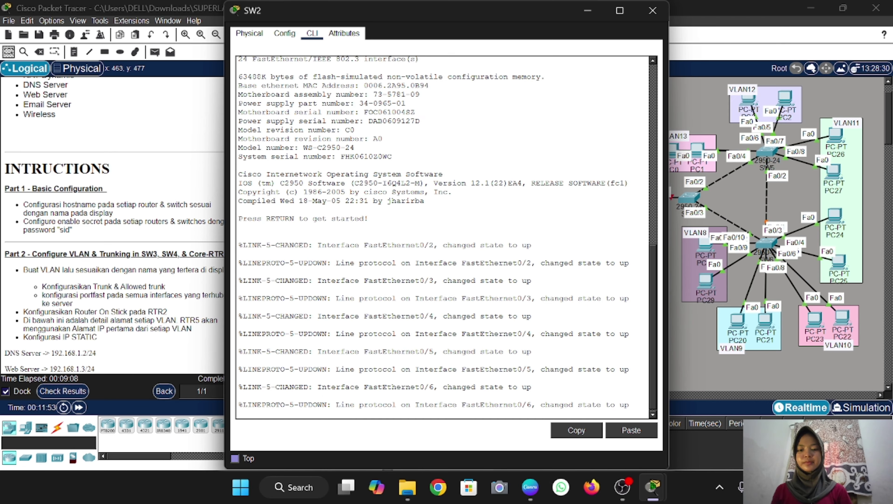
{"action": "key", "text": "Return"}
{"action": "type", "text": "en"}
{"action": "key", "text": "Return"}
{"action": "type", "text": "co"}
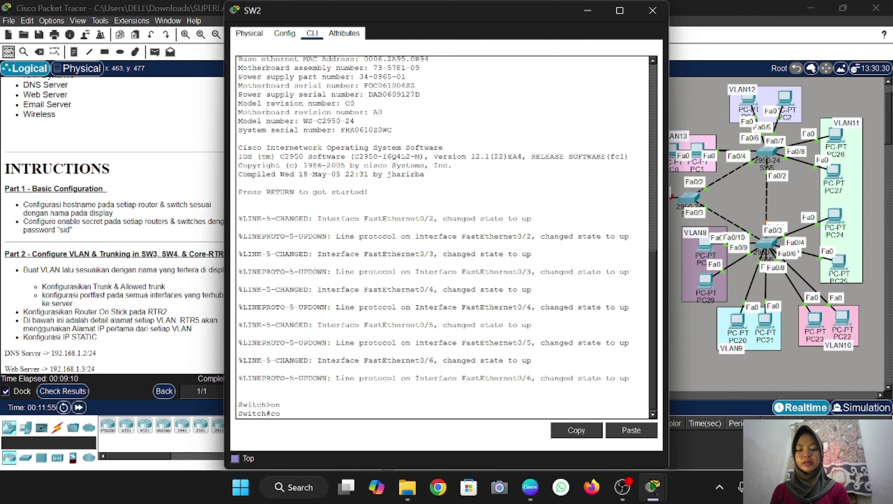
{"action": "type", "text": "nf t"}
{"action": "key", "text": "Return"}
{"action": "type", "text": "hos"}
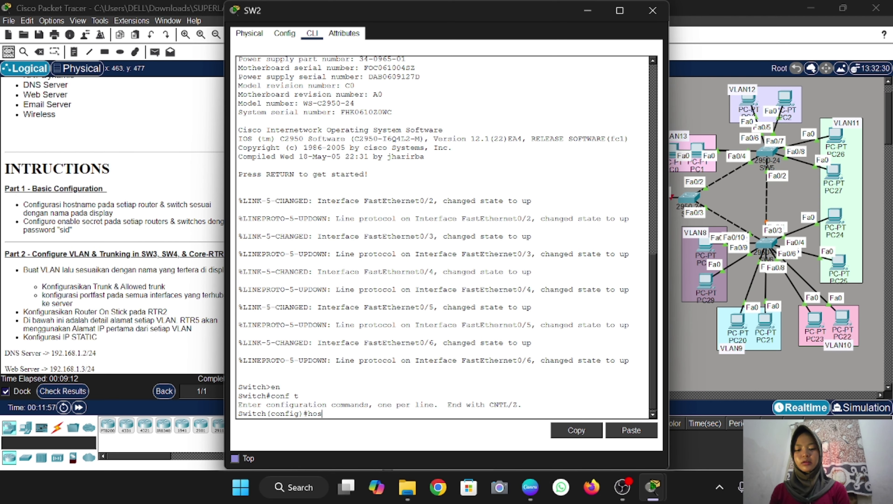
{"action": "type", "text": "t"}
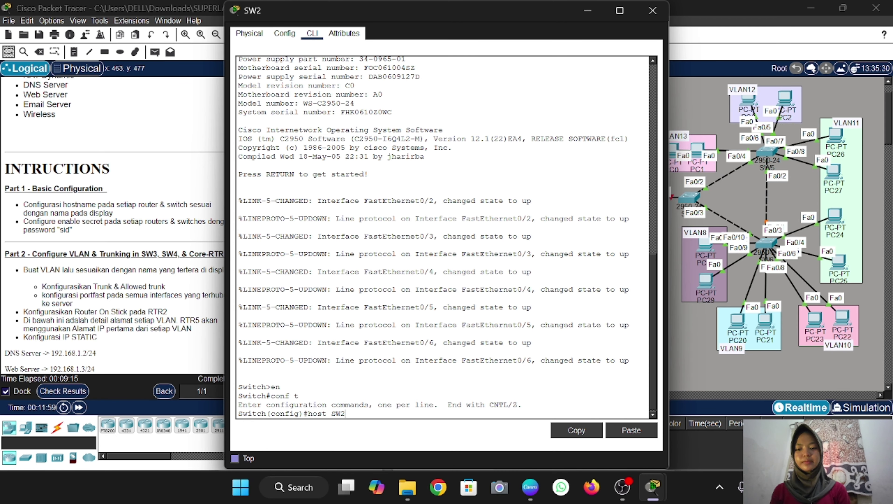
{"action": "type", "text": " SW2"}
{"action": "key", "text": "Return"}
{"action": "type", "text": "ena sec"}
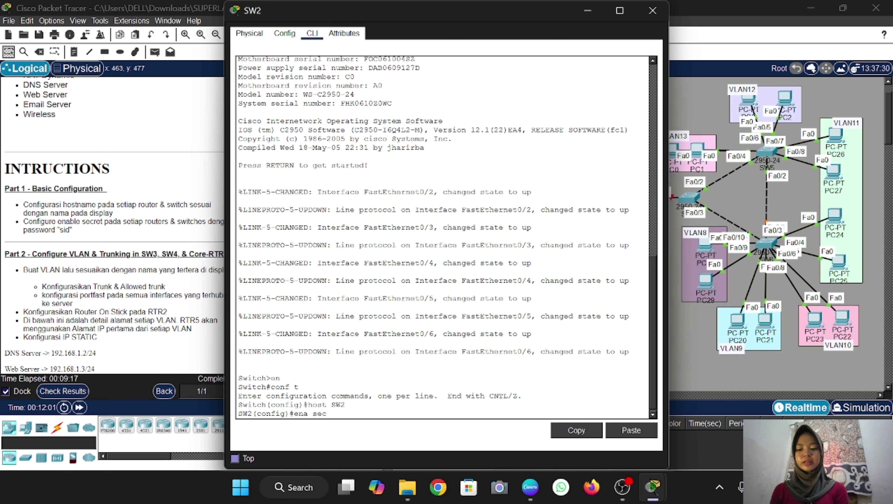
{"action": "type", "text": " sid"}
{"action": "key", "text": "Return"}
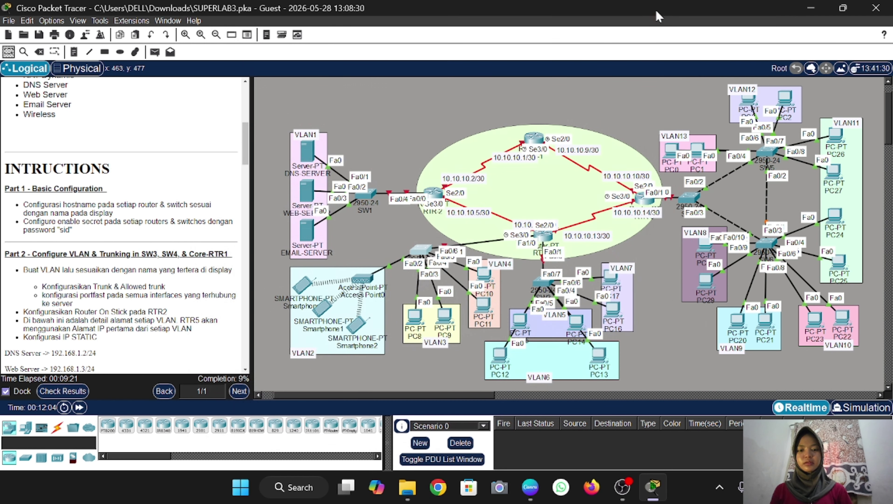
{"action": "left_click", "coordinate": [652, 10]}
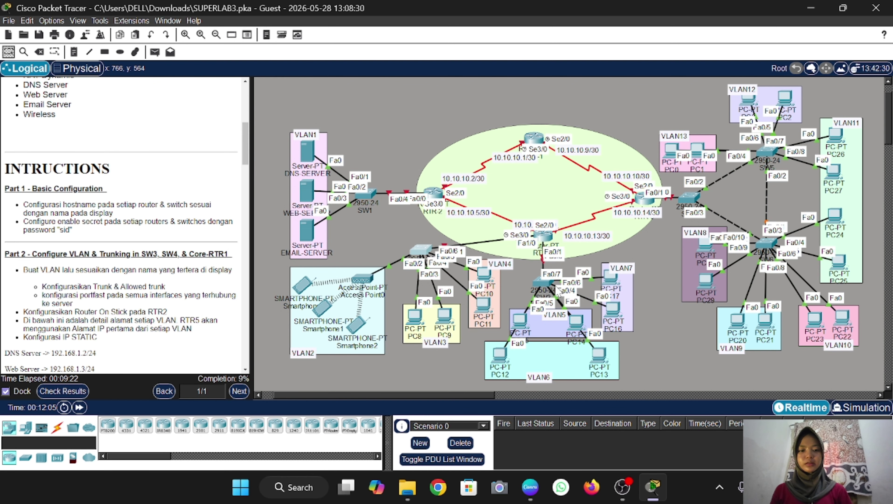
Through the third switch's CLI, set hostname SW3 and an enable secret, then close it
{"action": "left_click", "coordinate": [542, 284]}
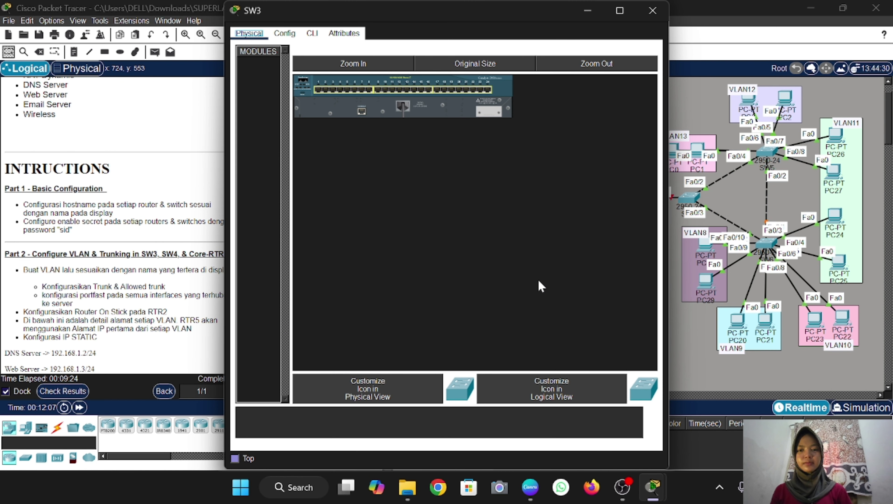
{"action": "left_click", "coordinate": [312, 33]}
{"action": "key", "text": "Return"}
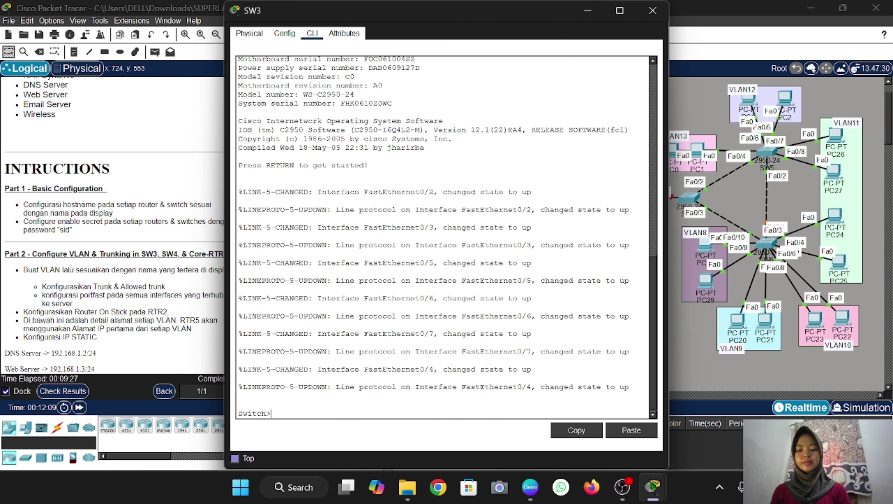
{"action": "type", "text": "en"}
{"action": "key", "text": "Return"}
{"action": "type", "text": "conf "}
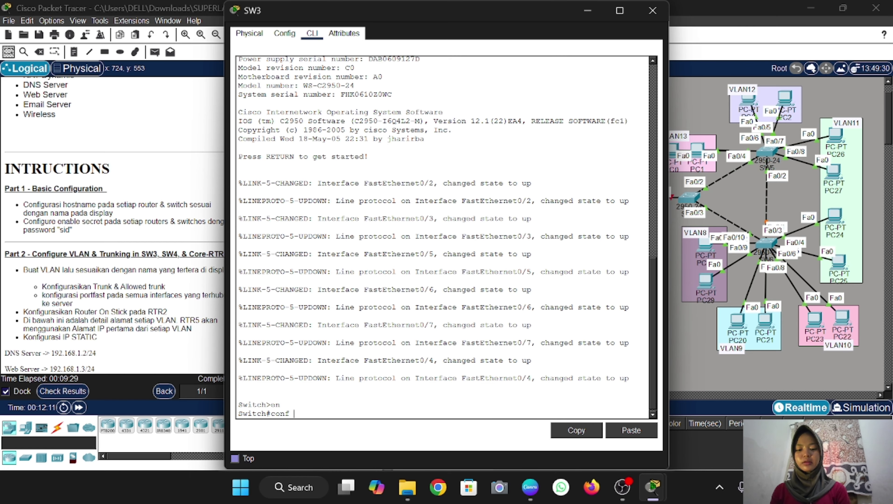
{"action": "type", "text": "t"}
{"action": "key", "text": "Return"}
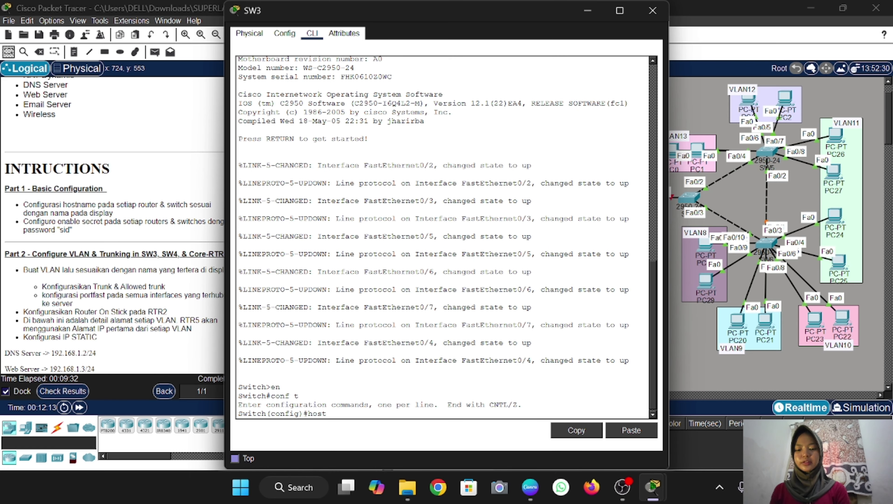
{"action": "type", "text": "host SW3"}
{"action": "key", "text": "Return"}
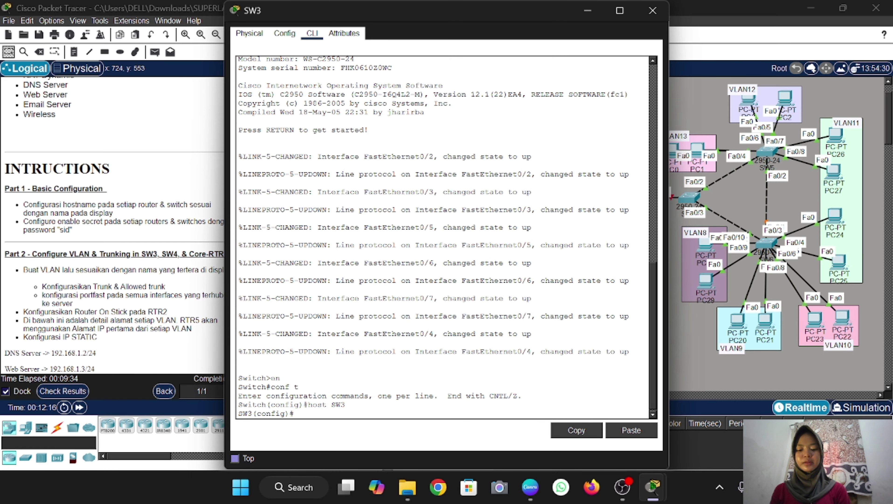
{"action": "type", "text": "ena sec sid"}
{"action": "key", "text": "Return"}
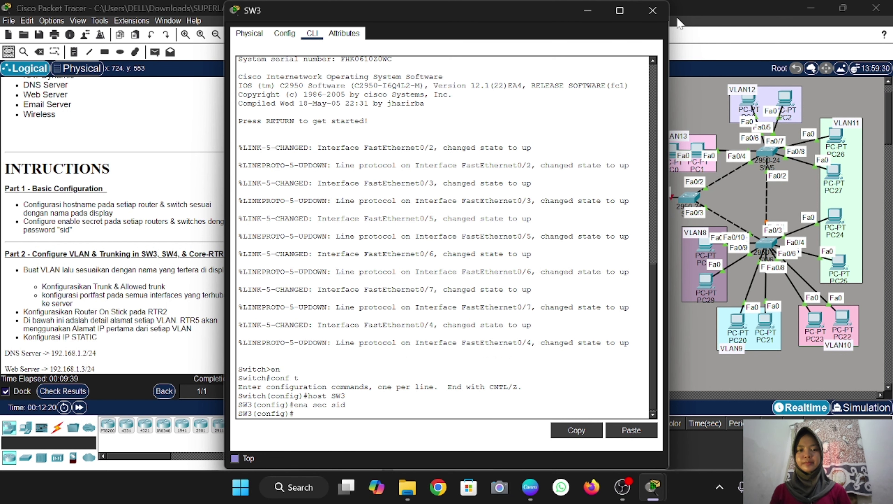
{"action": "left_click", "coordinate": [652, 10]}
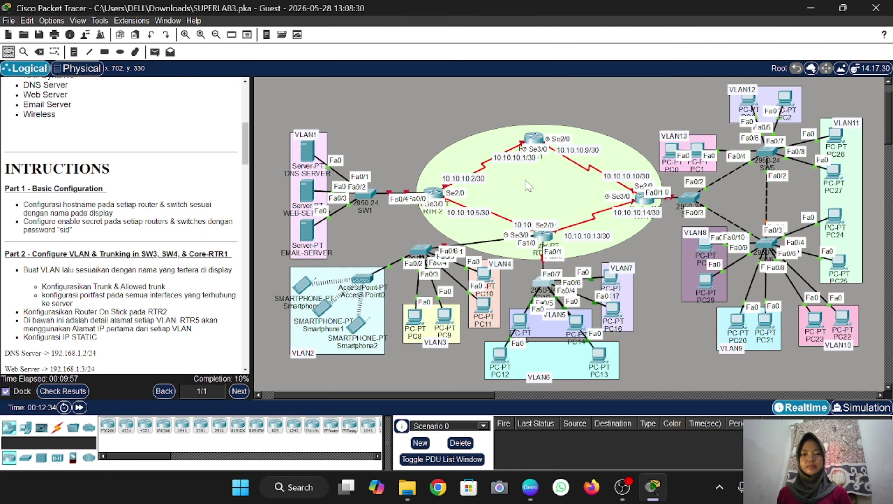
Change the router's hostname from RTR2 to RTR-2 in its CLI
{"action": "left_click", "coordinate": [438, 199]}
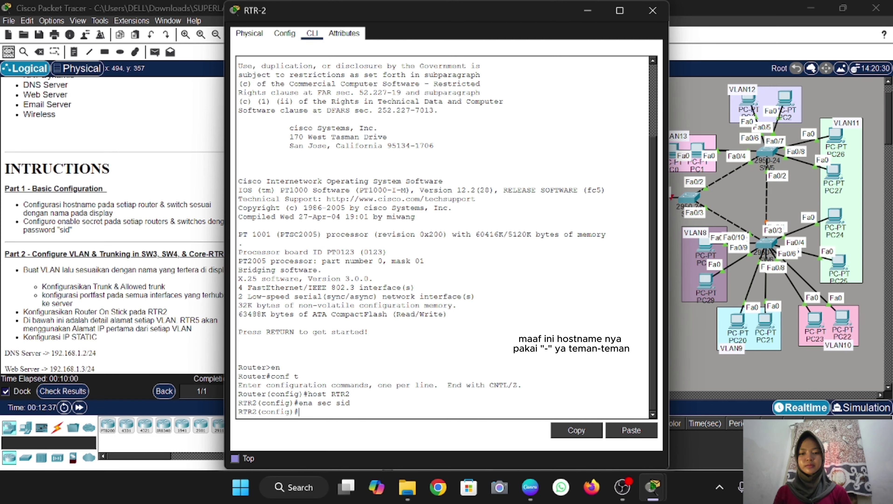
{"action": "type", "text": "host"}
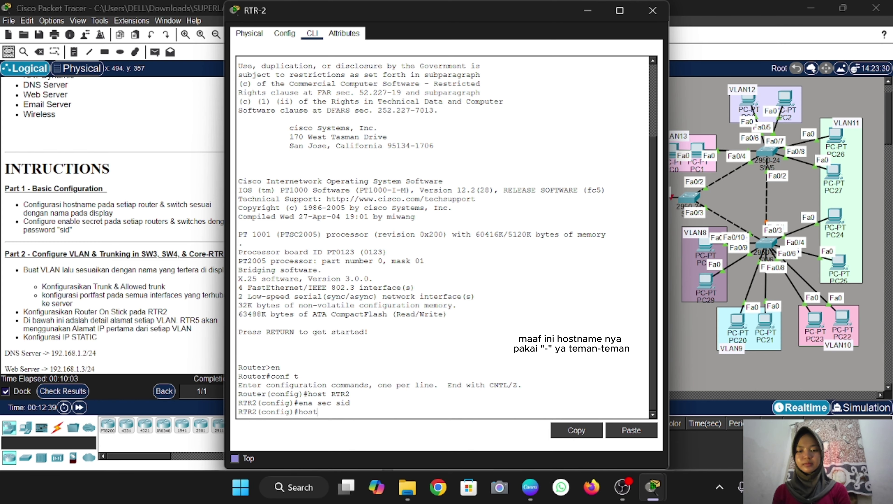
{"action": "type", "text": " RTR-2"}
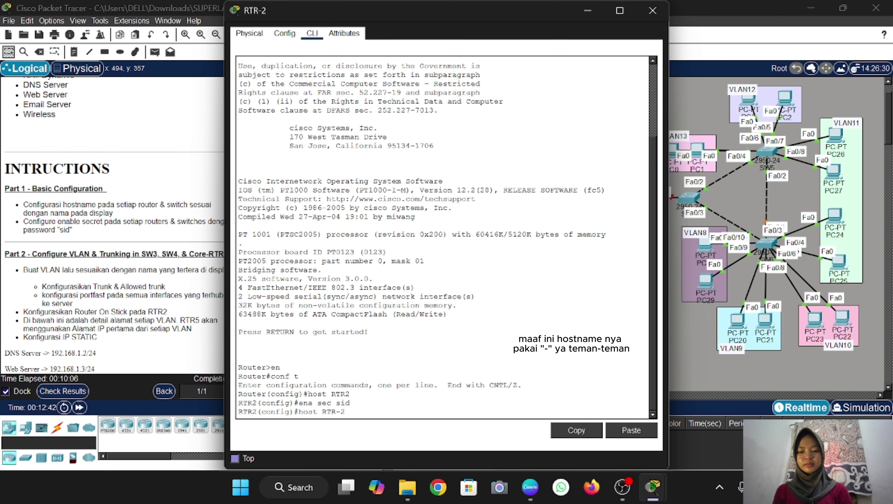
{"action": "key", "text": "Return"}
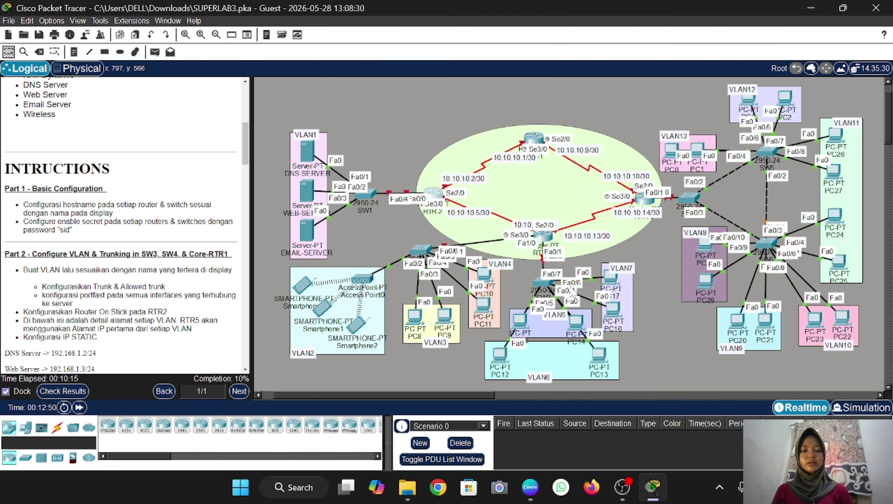
{"action": "scroll", "coordinate": [571, 286], "scroll_direction": "right", "scroll_amount": 3}
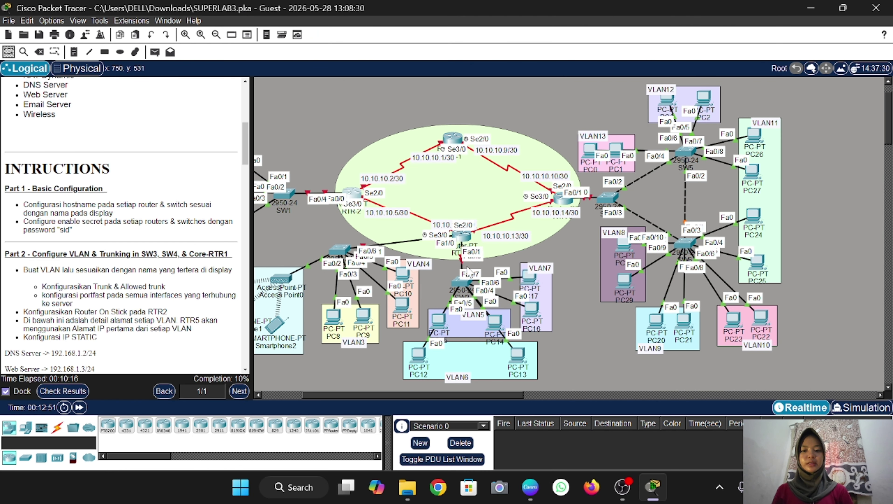
Through the lower router's CLI, set hostname RTR-4 and an enable secret, then close it
{"action": "left_click", "coordinate": [465, 239]}
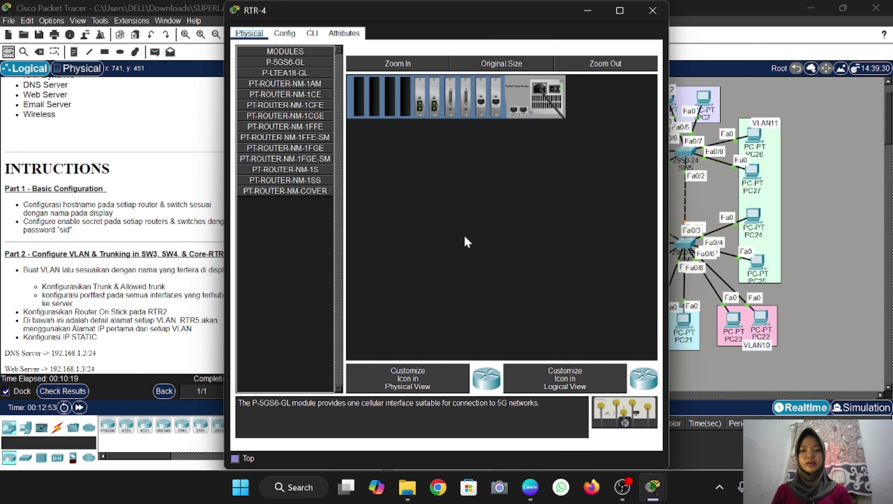
{"action": "left_click", "coordinate": [313, 34]}
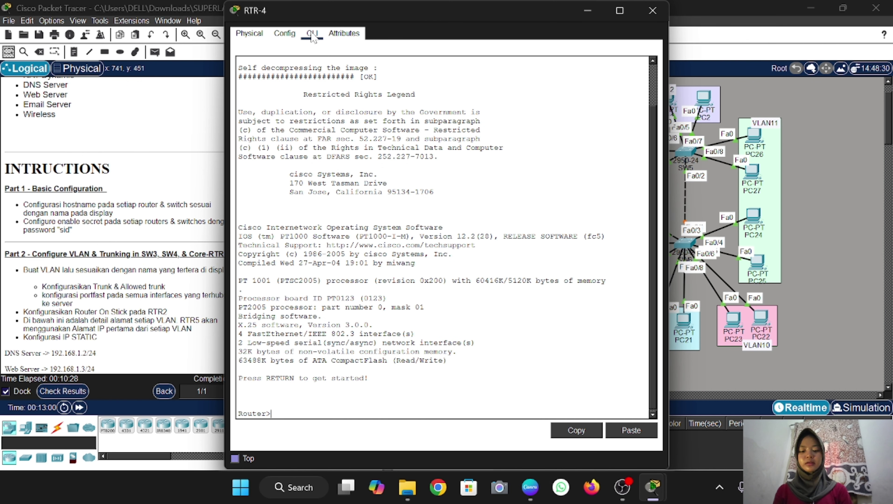
{"action": "type", "text": "en"}
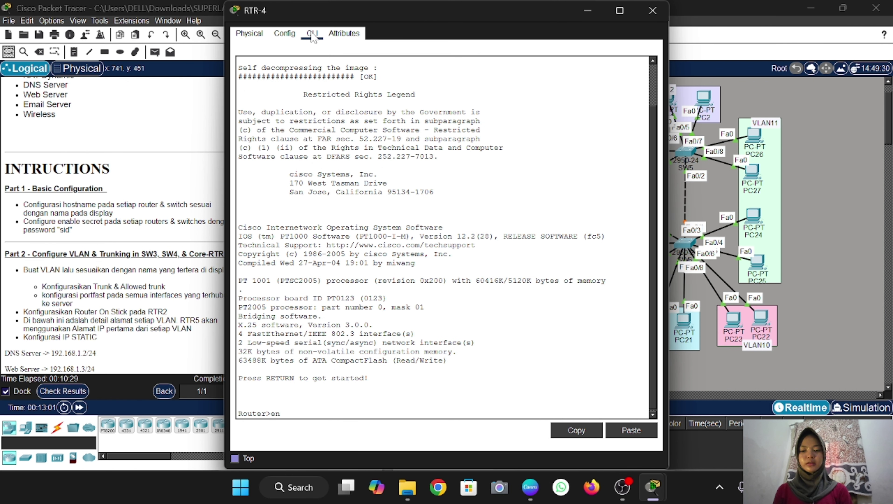
{"action": "key", "text": "Return"}
{"action": "type", "text": "conf t"}
{"action": "key", "text": "Return"}
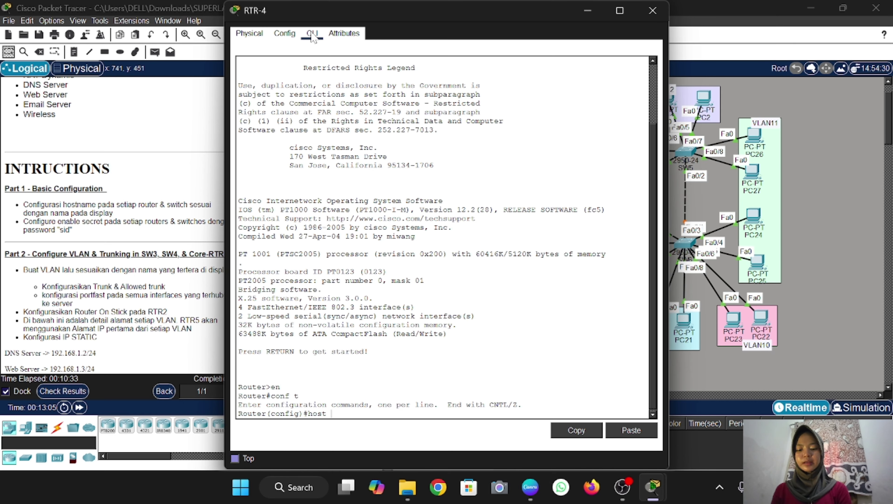
{"action": "type", "text": "host RTR"}
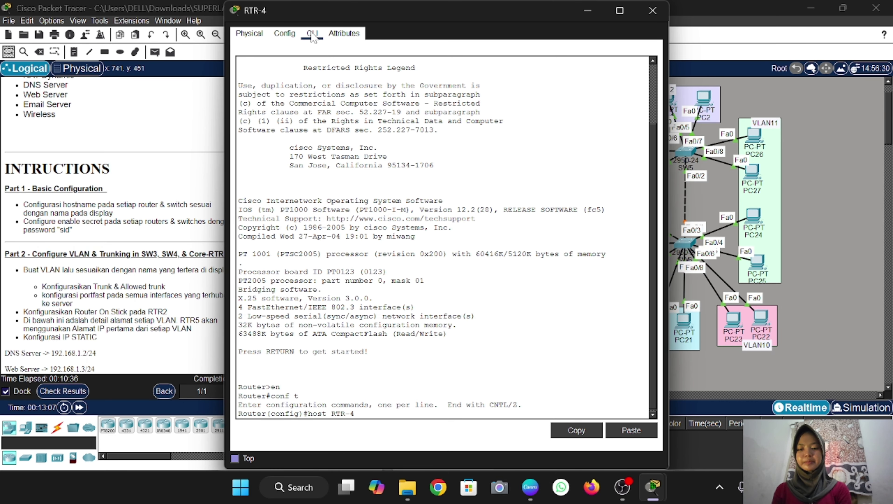
{"action": "type", "text": "-4"}
{"action": "key", "text": "Return"}
{"action": "type", "text": "e"}
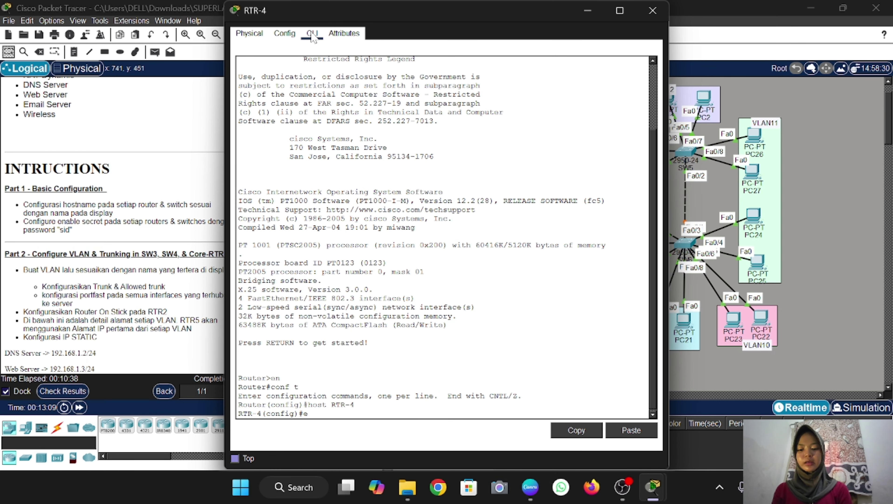
{"action": "type", "text": "na sec sid"}
{"action": "key", "text": "Return"}
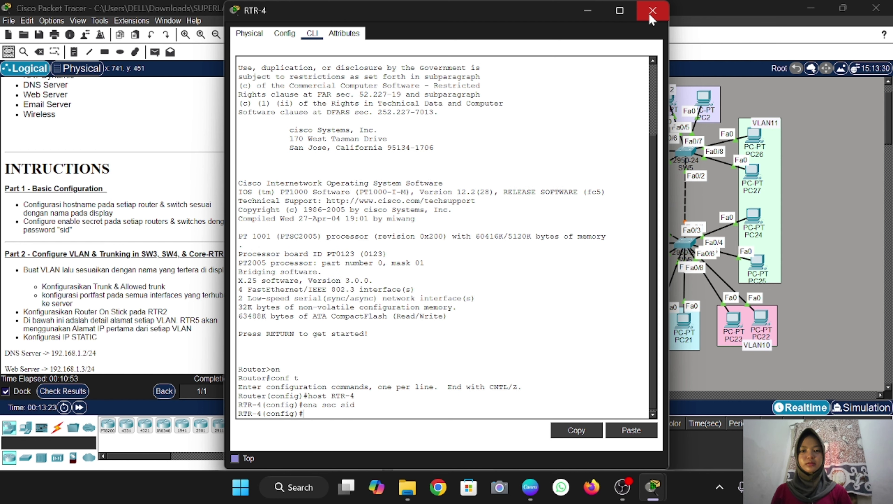
{"action": "left_click", "coordinate": [652, 11]}
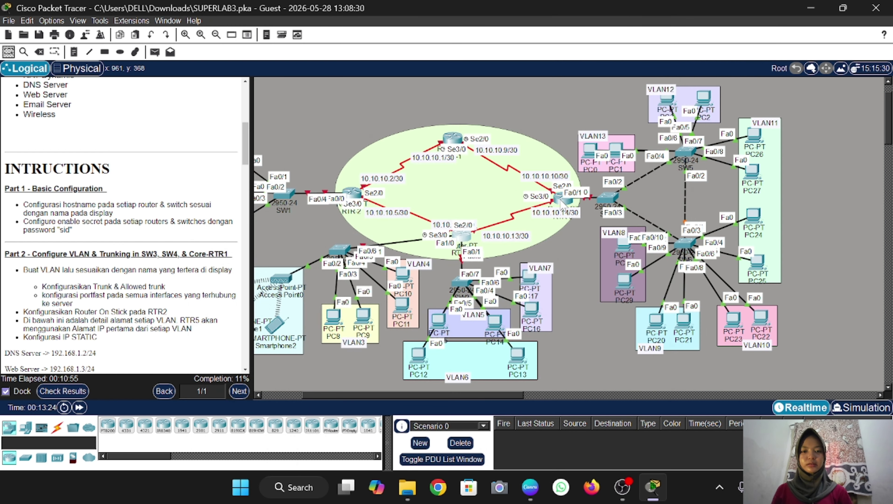
Through the top router's CLI, set hostname RTR-1 and an enable secret, then close it
{"action": "left_click", "coordinate": [456, 141]}
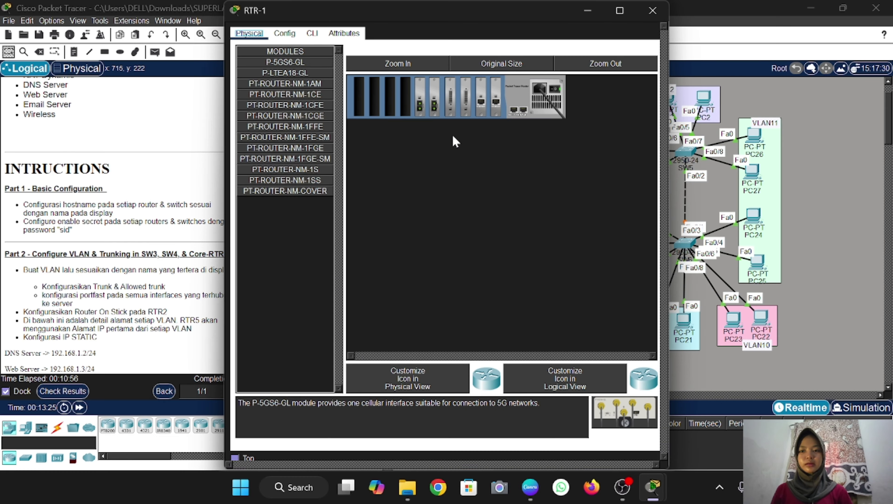
{"action": "left_click", "coordinate": [312, 32]}
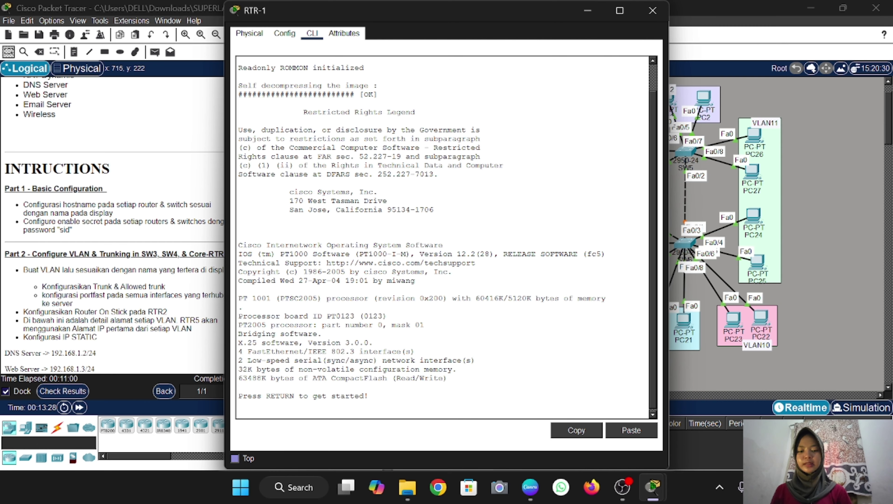
{"action": "key", "text": "Return"}
{"action": "type", "text": "en"}
{"action": "key", "text": "Return"}
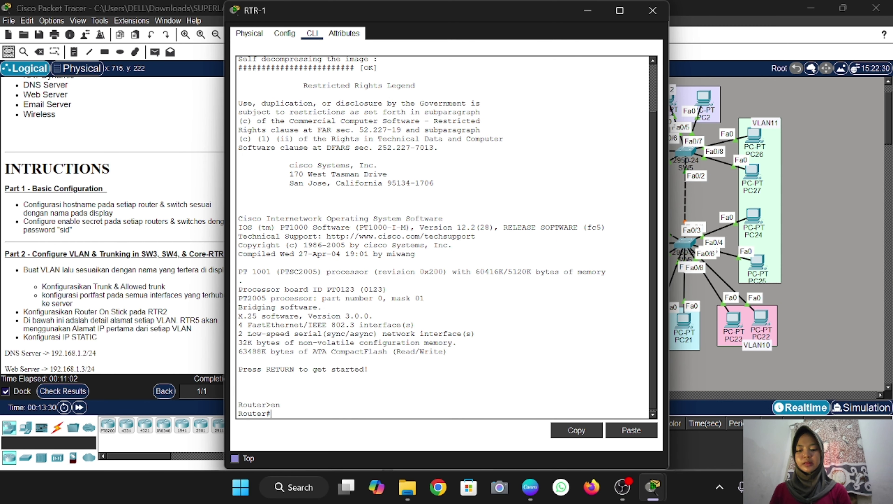
{"action": "type", "text": "conf t"}
{"action": "key", "text": "Return"}
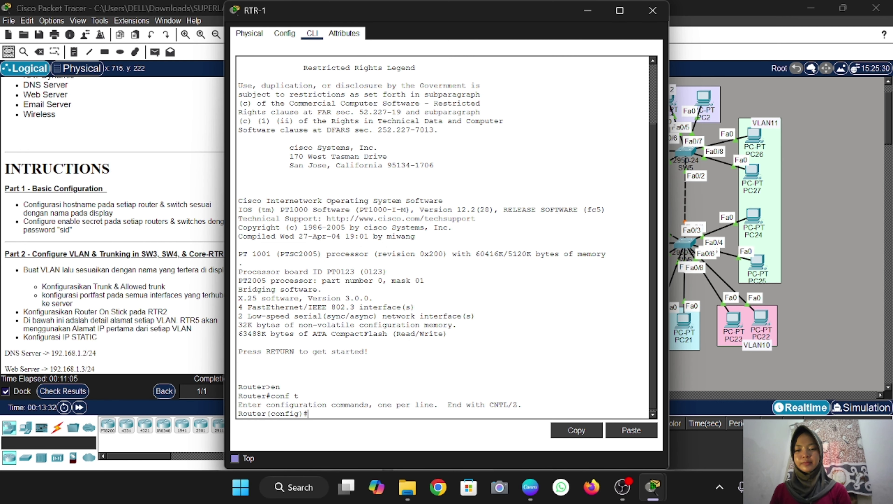
{"action": "type", "text": "ho"}
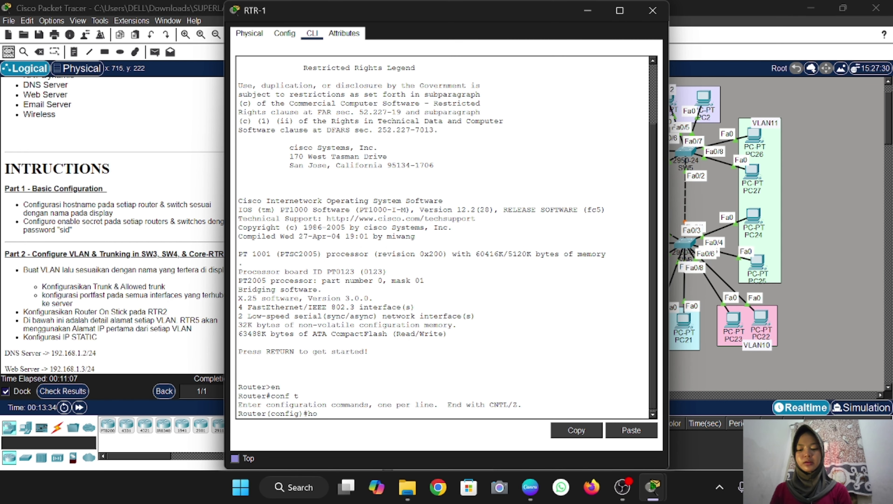
{"action": "type", "text": "st RTR"}
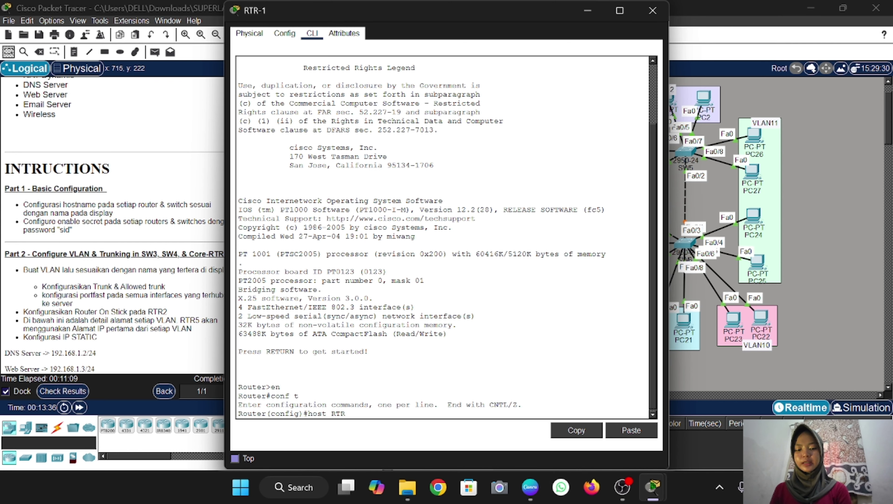
{"action": "type", "text": "-1"}
{"action": "key", "text": "Return"}
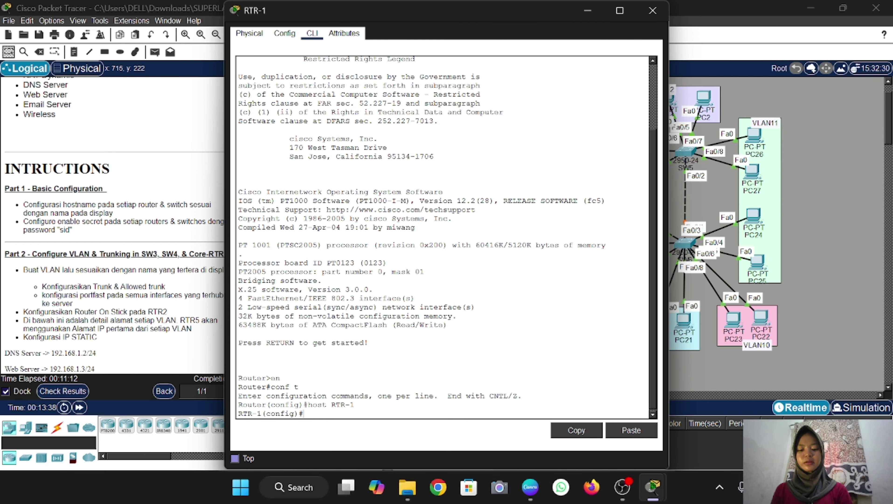
{"action": "type", "text": "e"}
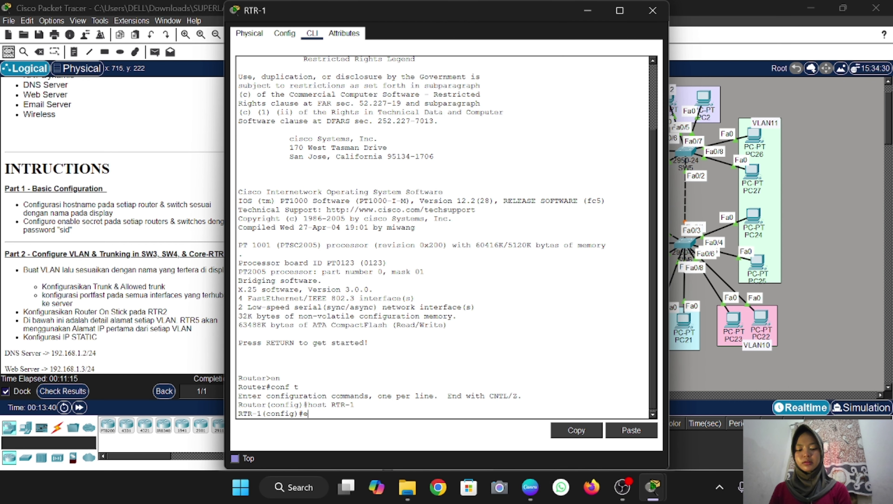
{"action": "type", "text": "na sec sid"}
{"action": "key", "text": "Return"}
{"action": "left_click", "coordinate": [651, 16]}
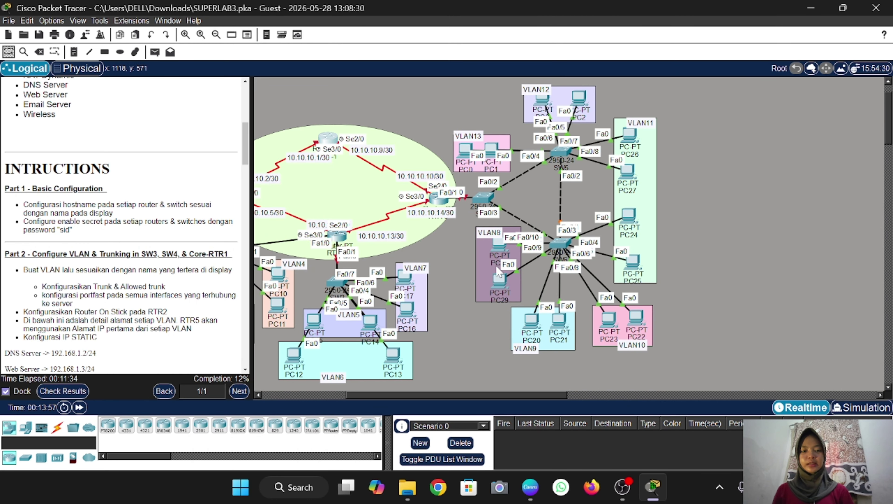
Give the lower-right switch hostname SW6 and an enable secret, then close its window
{"action": "left_click", "coordinate": [564, 243]}
{"action": "left_click", "coordinate": [312, 34]}
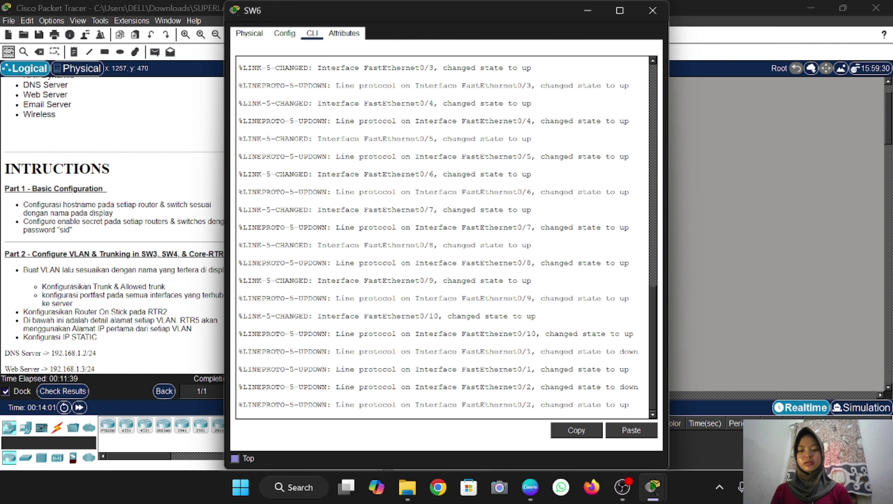
{"action": "key", "text": "Return"}
{"action": "type", "text": "en"}
{"action": "key", "text": "Return"}
{"action": "type", "text": "conf t"}
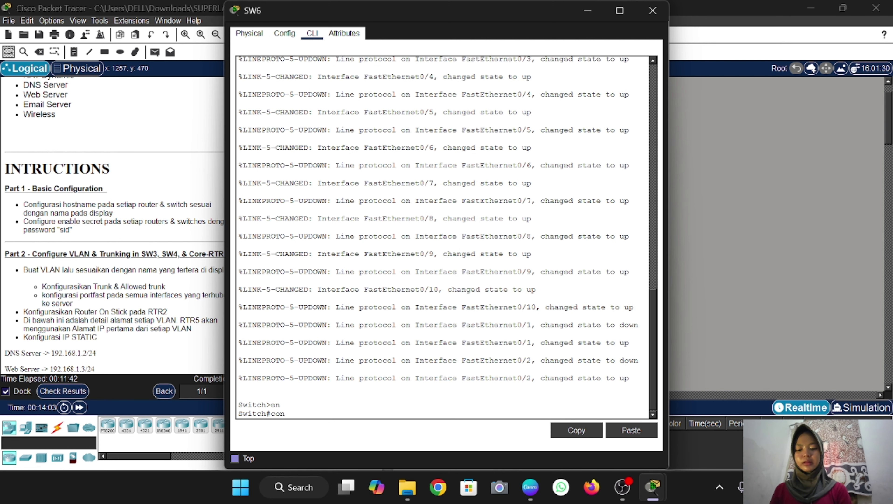
{"action": "key", "text": "Return"}
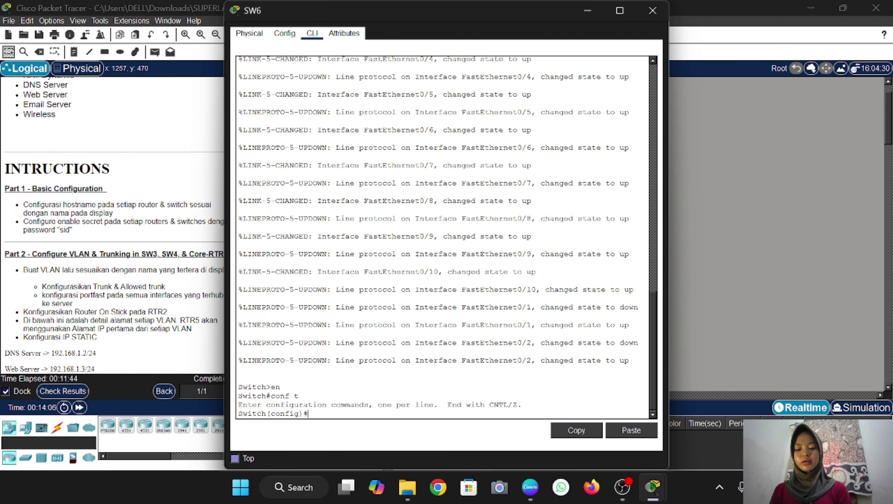
{"action": "type", "text": "host "}
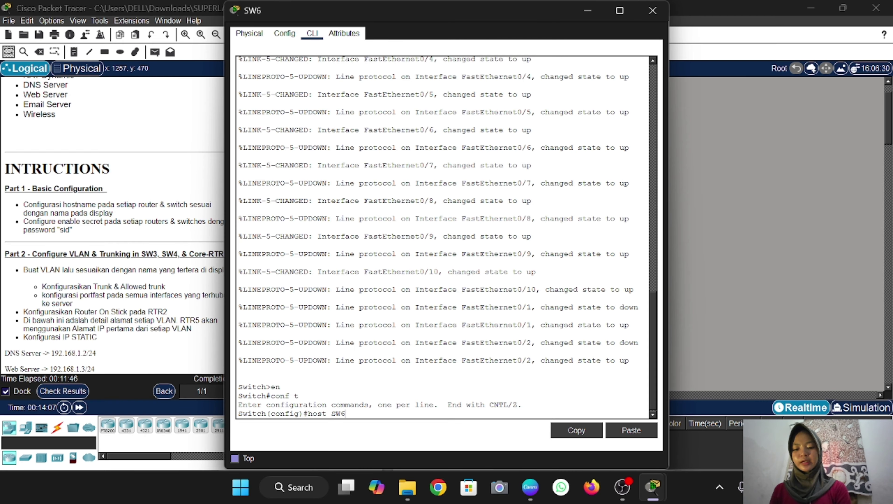
{"action": "type", "text": "SW6"}
{"action": "key", "text": "Return"}
{"action": "type", "text": "ena"}
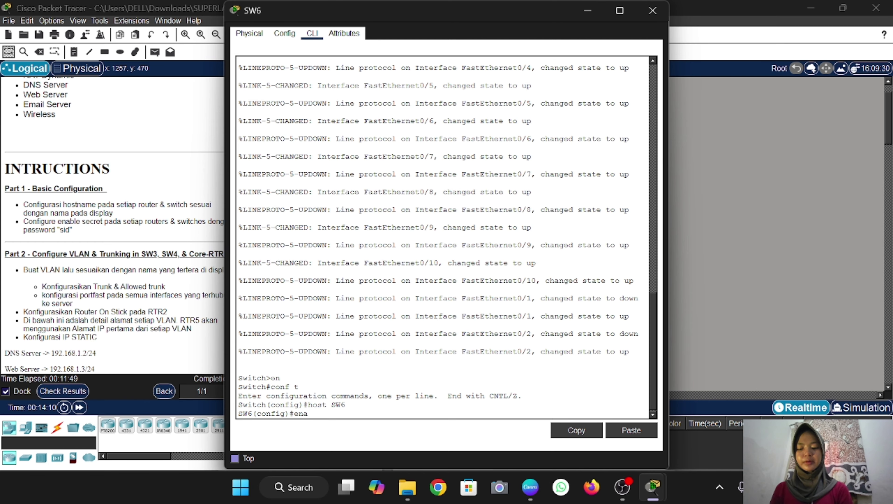
{"action": "type", "text": " sec sid"}
{"action": "key", "text": "Return"}
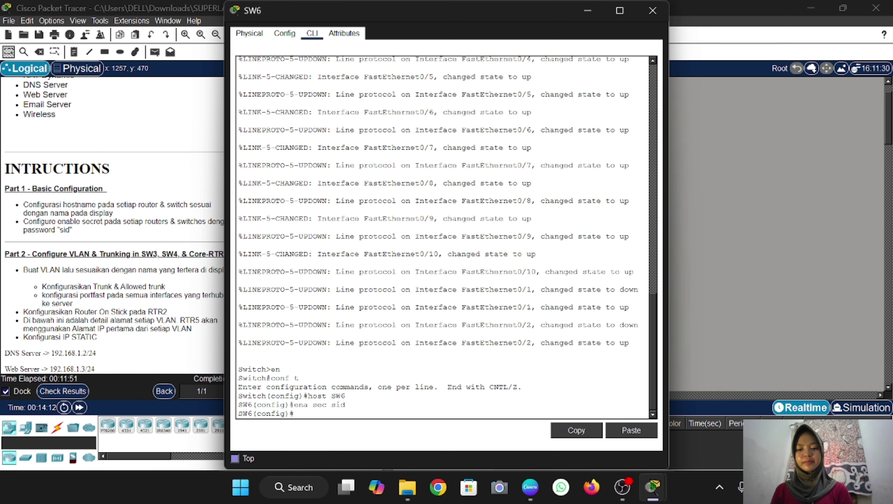
{"action": "left_click", "coordinate": [653, 11]}
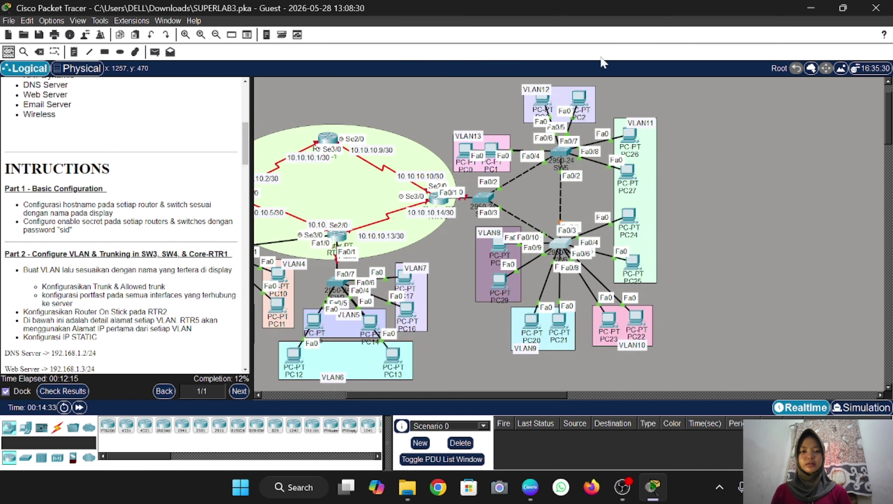
Give the upper-right switch hostname SW5 and an enable secret, then close its window
{"action": "left_click", "coordinate": [563, 154]}
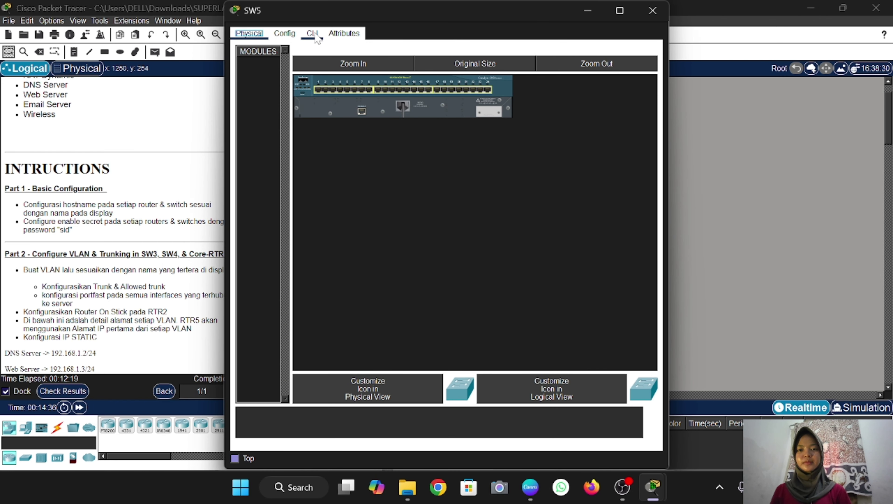
{"action": "left_click", "coordinate": [316, 38]}
{"action": "key", "text": "Return"}
{"action": "type", "text": "en"}
{"action": "key", "text": "Return"}
{"action": "type", "text": "c"}
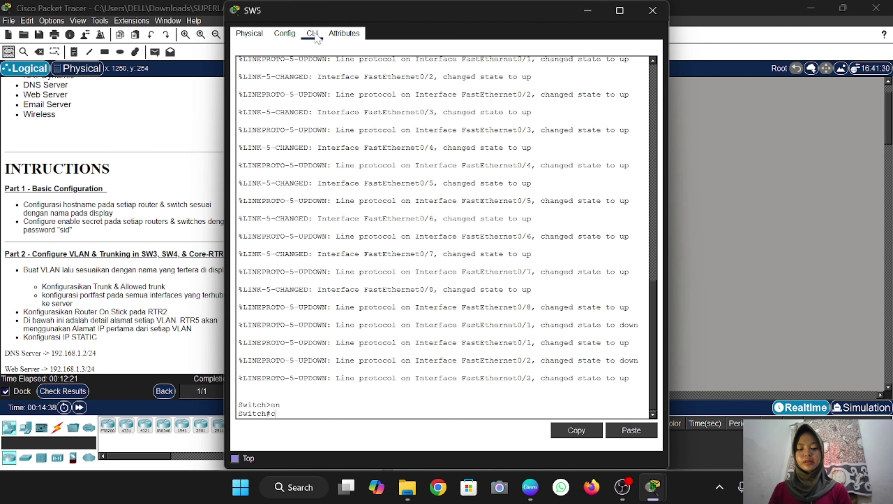
{"action": "type", "text": "onf t"}
{"action": "key", "text": "Return"}
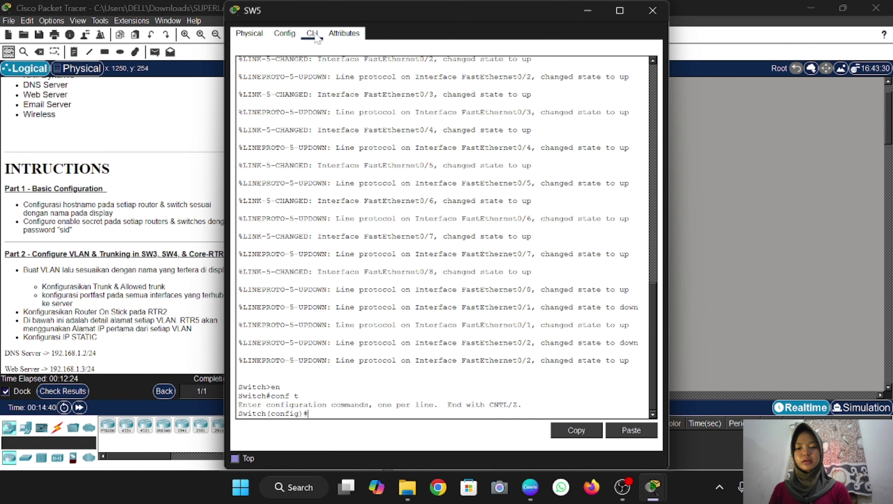
{"action": "type", "text": "host S"}
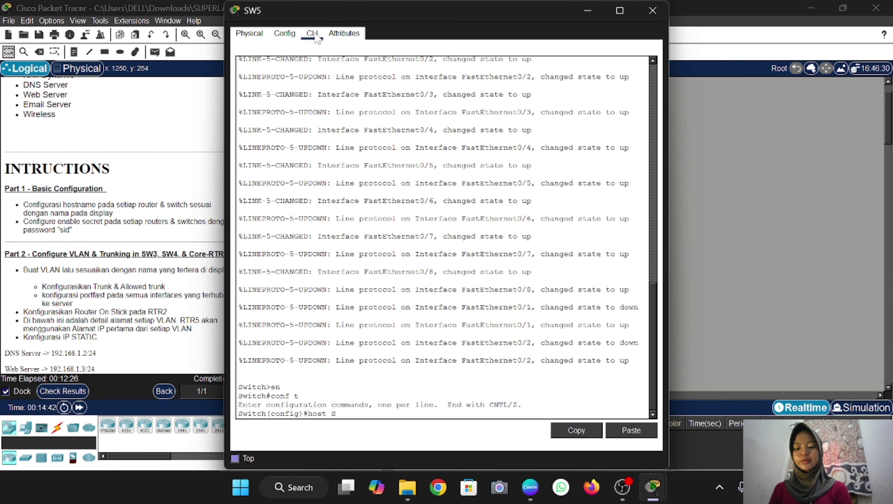
{"action": "type", "text": "W5"}
{"action": "key", "text": "Return"}
{"action": "type", "text": "en"}
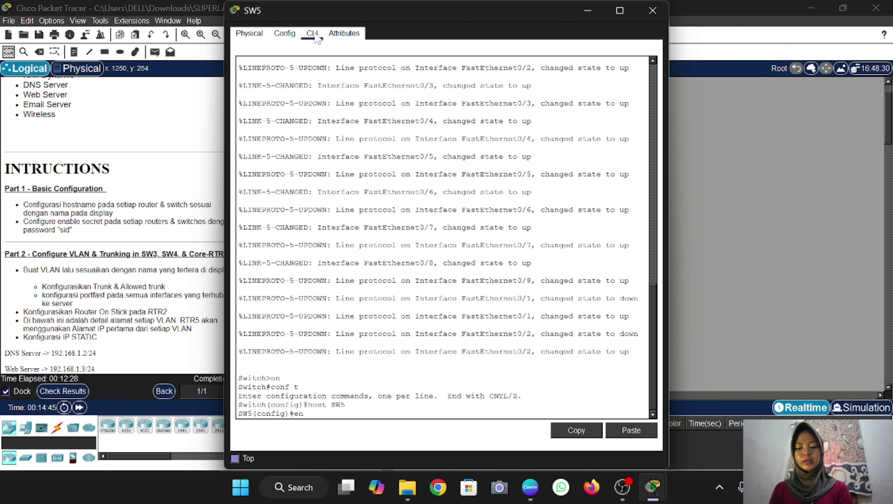
{"action": "type", "text": "a sec sid"}
{"action": "key", "text": "Return"}
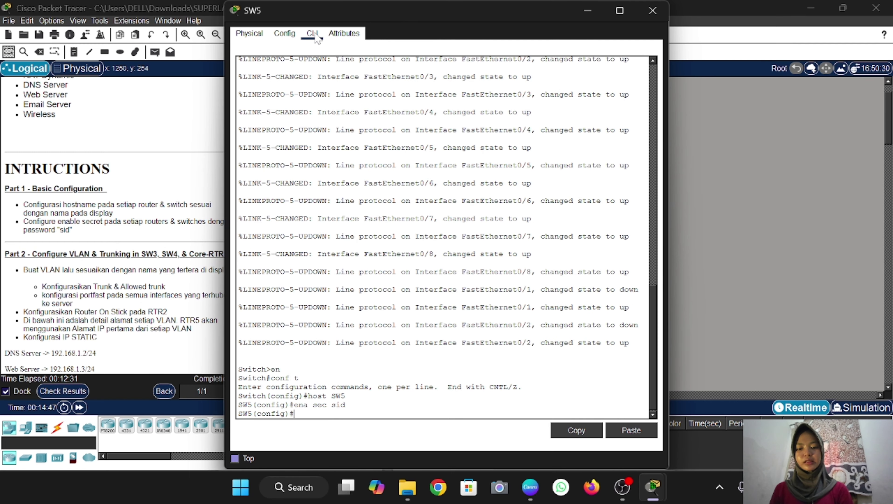
{"action": "left_click", "coordinate": [652, 10]}
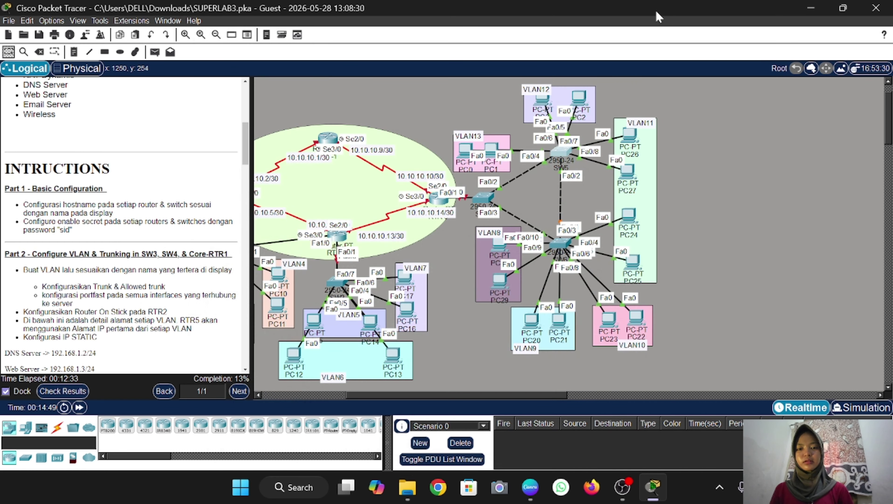
Give the switch hostname SW4 and an enable secret, then close its window
{"action": "left_click", "coordinate": [485, 201]}
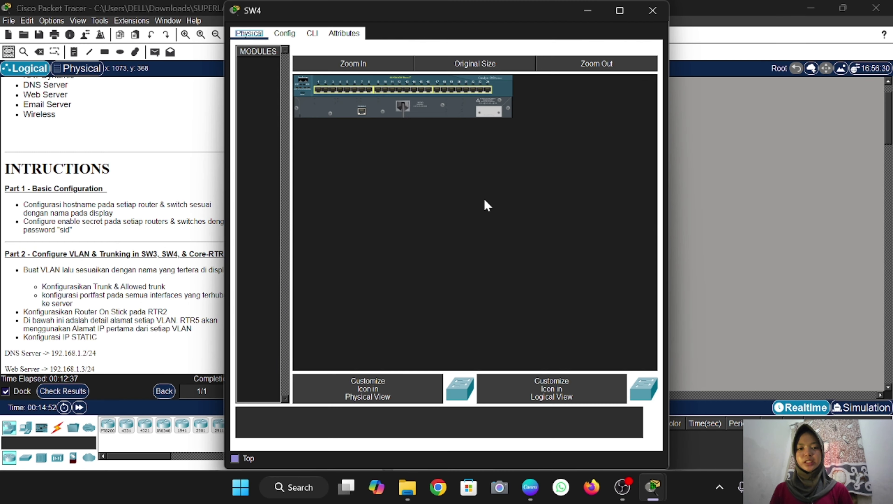
{"action": "left_click", "coordinate": [317, 36]}
{"action": "key", "text": "Return"}
{"action": "type", "text": "en"}
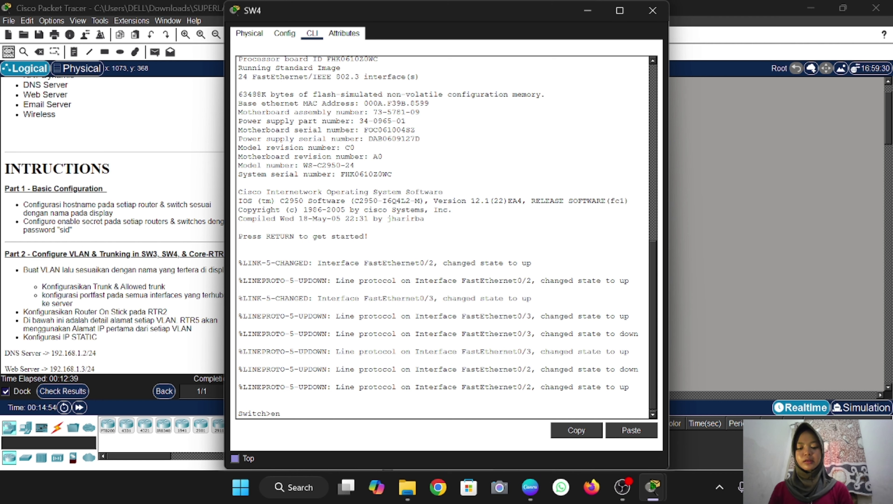
{"action": "key", "text": "Return"}
{"action": "type", "text": "conf t"}
{"action": "key", "text": "Return"}
{"action": "type", "text": "hos"}
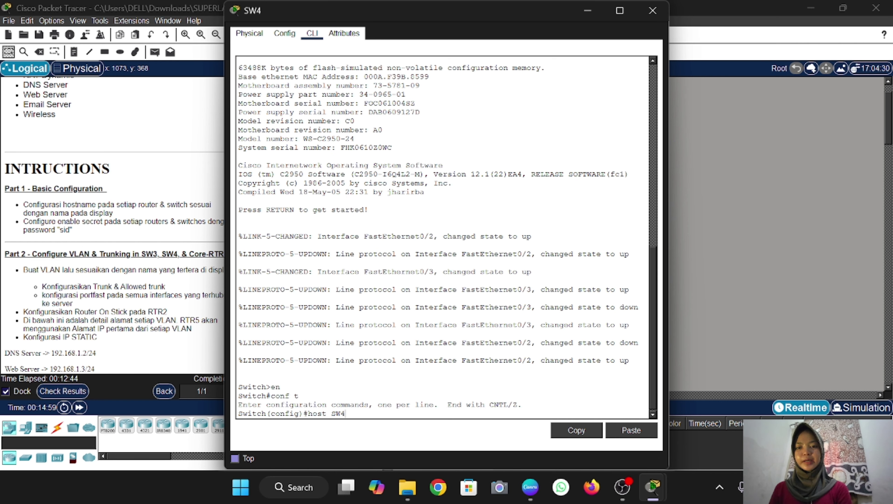
{"action": "type", "text": "t SW4"}
{"action": "key", "text": "Return"}
{"action": "type", "text": "ena s"}
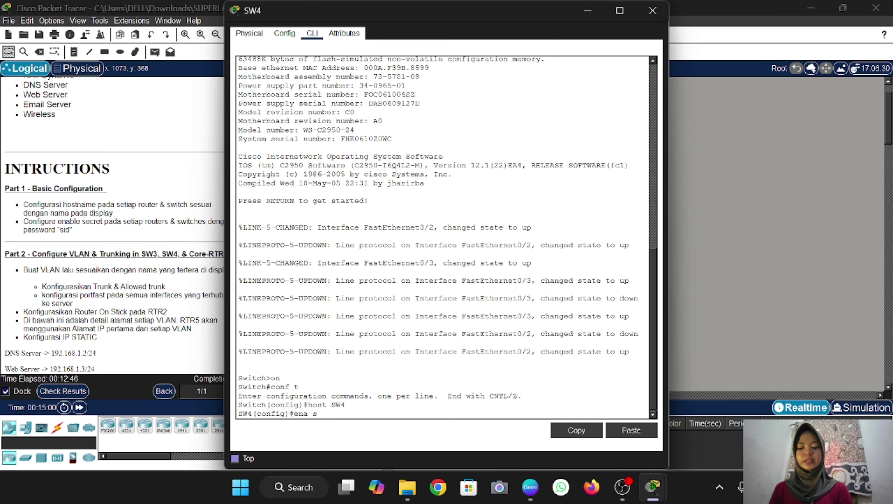
{"action": "type", "text": "ec sid"}
{"action": "key", "text": "Return"}
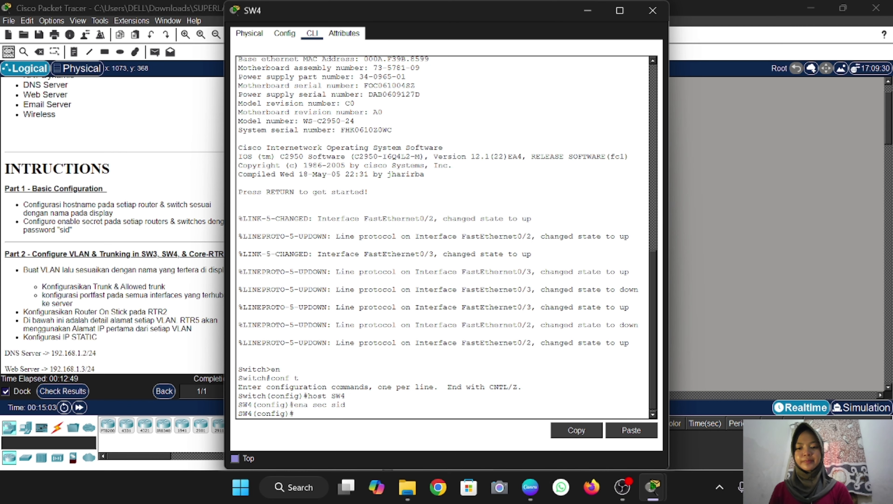
{"action": "left_click", "coordinate": [652, 10]}
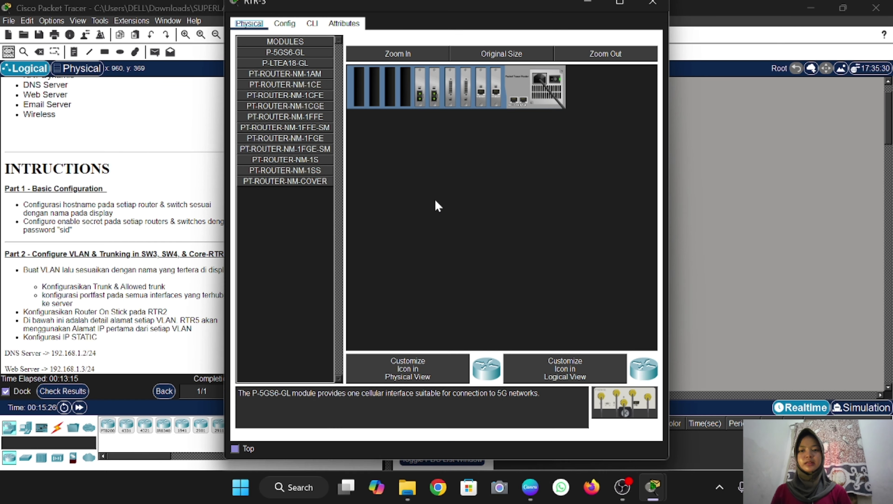
Give the router hostname RTR-3 and an enable secret, then close its window
{"action": "left_click", "coordinate": [437, 199]}
{"action": "left_click", "coordinate": [312, 33]}
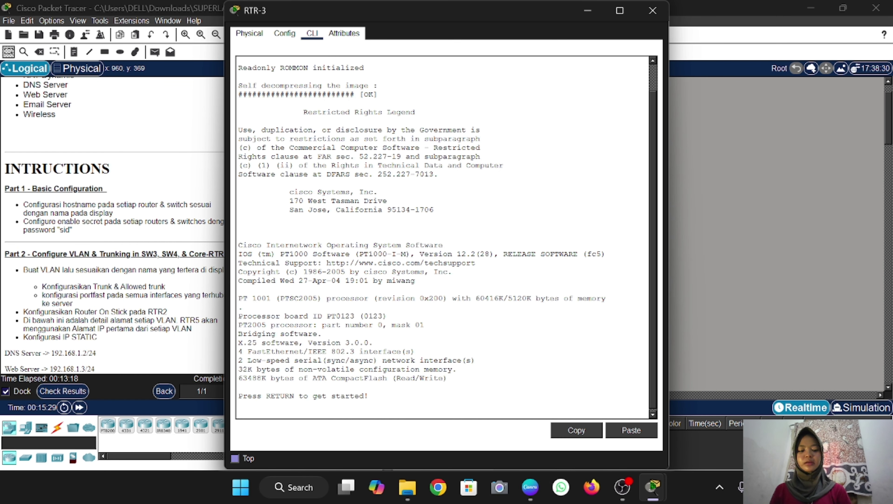
{"action": "key", "text": "Return"}
{"action": "type", "text": "en"}
{"action": "key", "text": "Return"}
{"action": "type", "text": "conf t"}
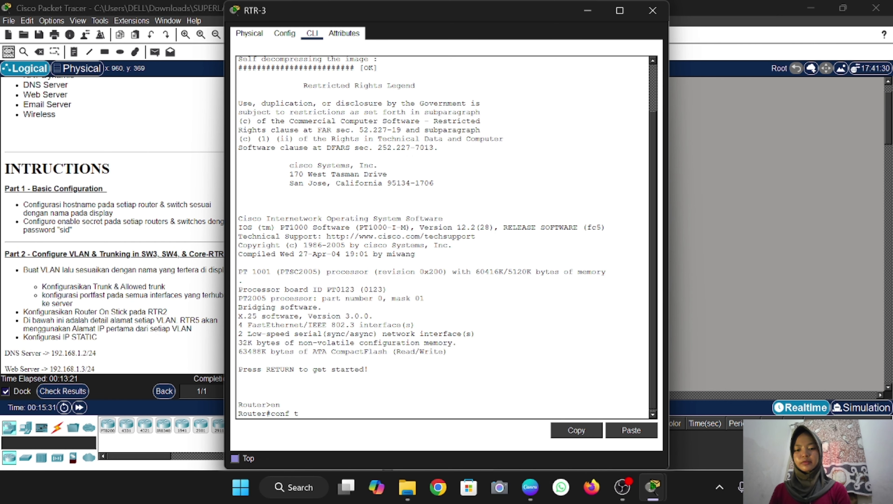
{"action": "key", "text": "Return"}
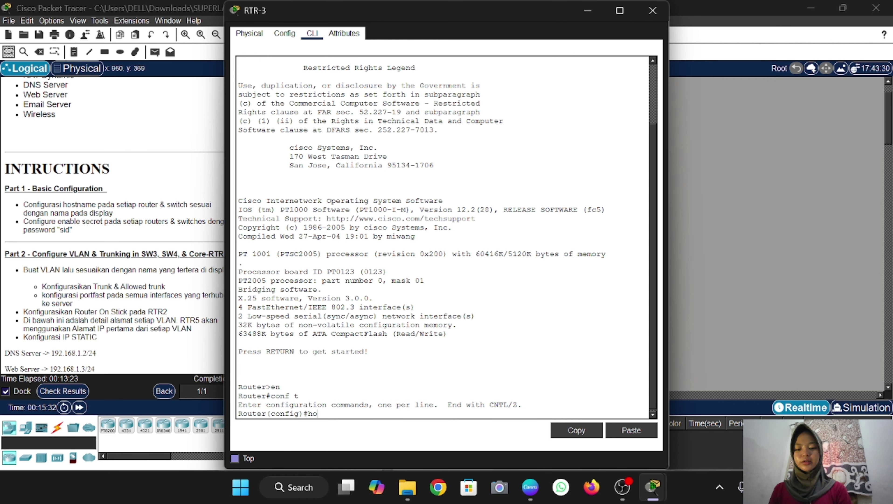
{"action": "type", "text": "host RTR-"}
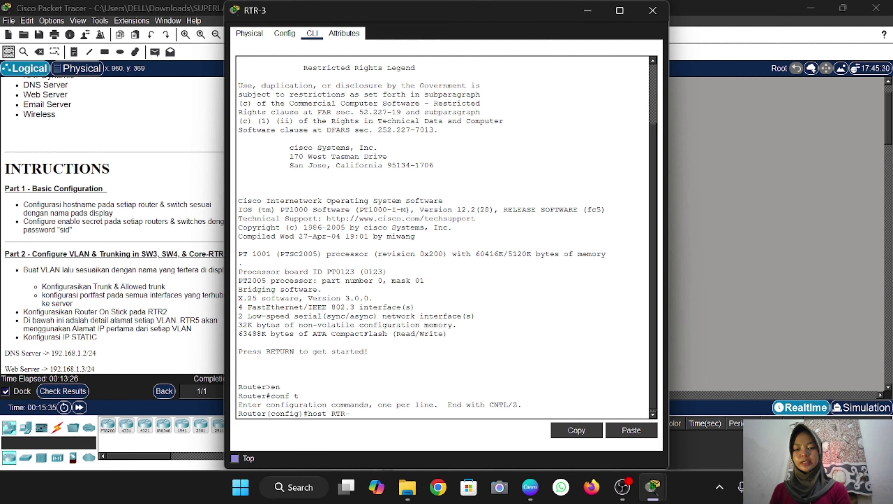
{"action": "type", "text": "3"}
{"action": "key", "text": "Return"}
{"action": "type", "text": "en"}
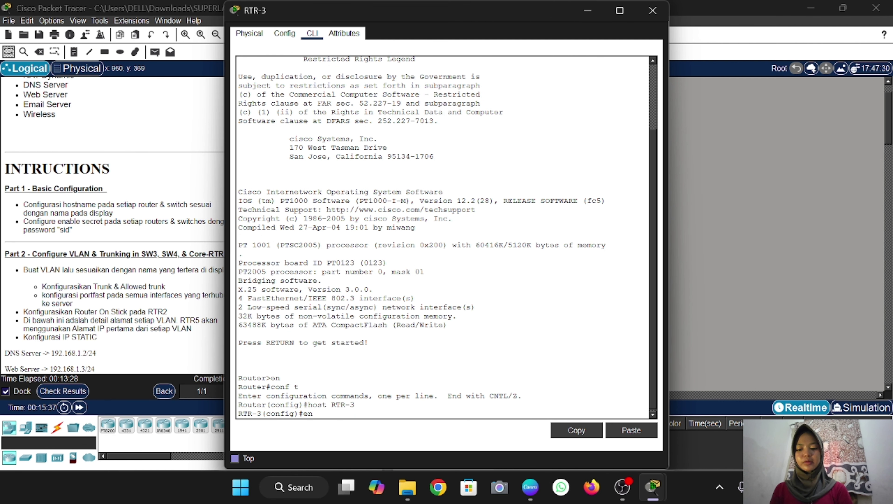
{"action": "type", "text": "a sec sid"}
{"action": "key", "text": "Return"}
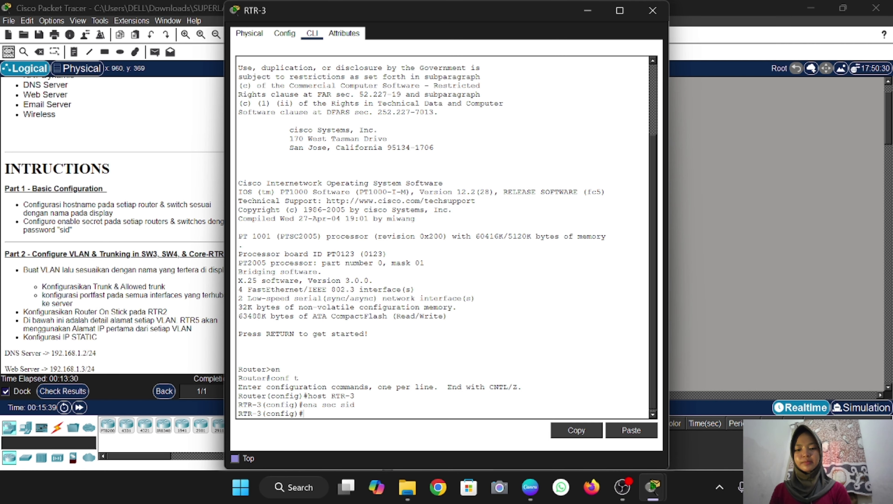
{"action": "left_click", "coordinate": [652, 10]}
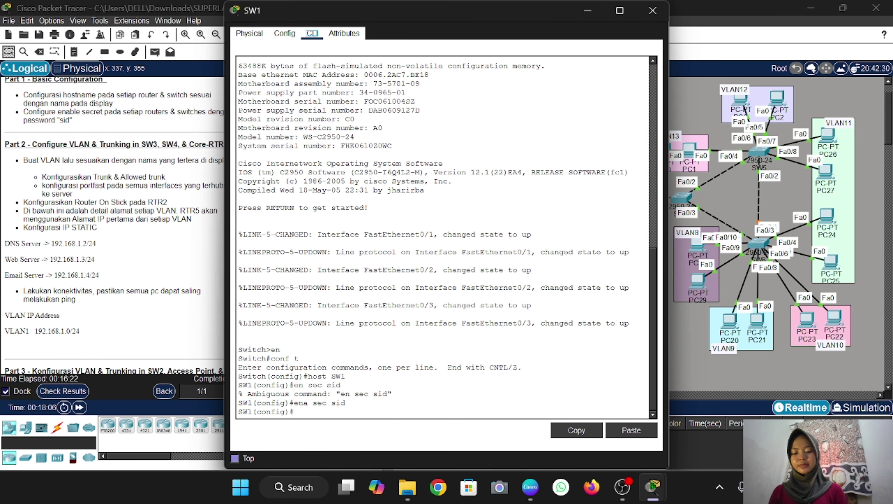
Make SW1 ports Fa0/1-3 access ports in VLAN 1 with spanning-tree PortFast
{"action": "type", "text": "r"}
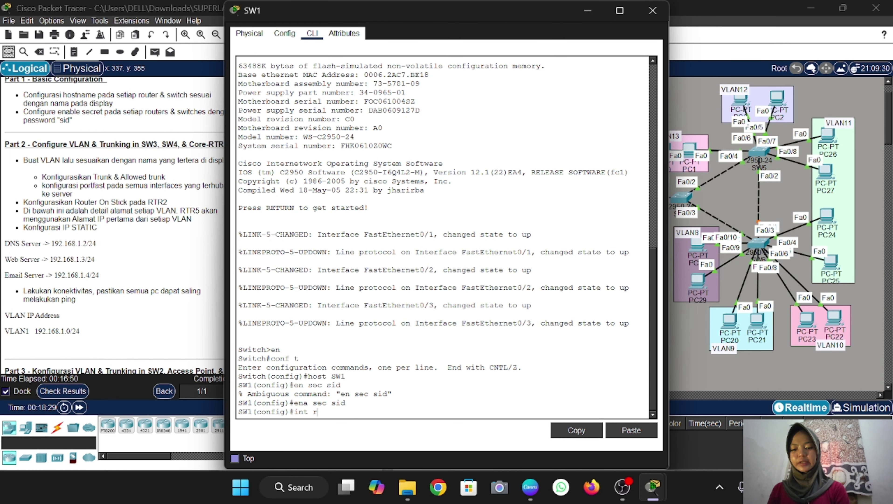
{"action": "type", "text": "a fa0/1"}
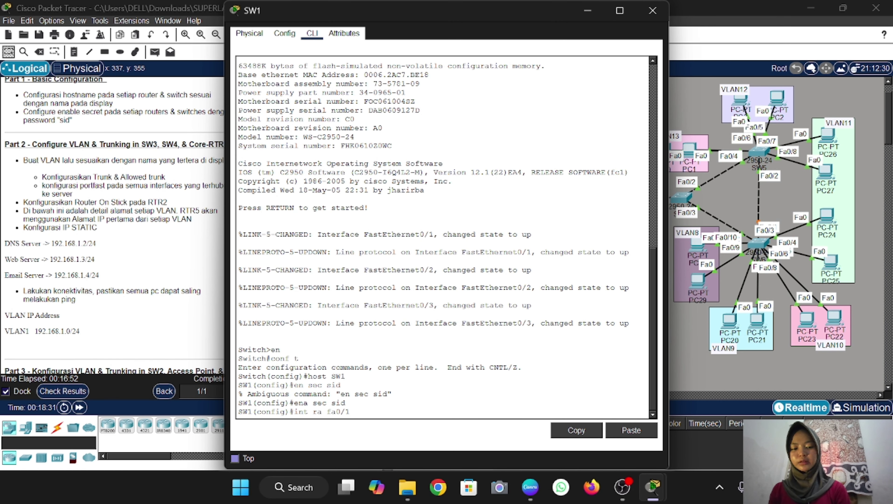
{"action": "type", "text": "-3"}
{"action": "key", "text": "Return"}
{"action": "type", "text": "sw "}
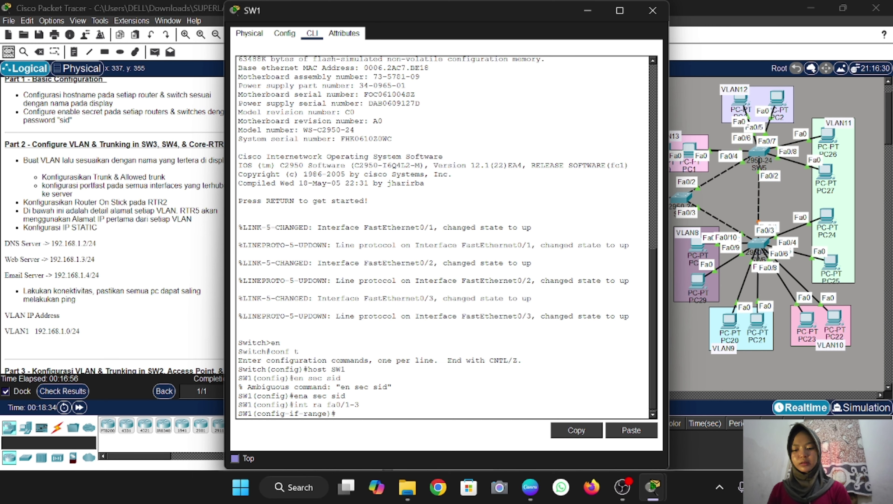
{"action": "type", "text": "m a"}
{"action": "key", "text": "Return"}
{"action": "type", "text": "sw"}
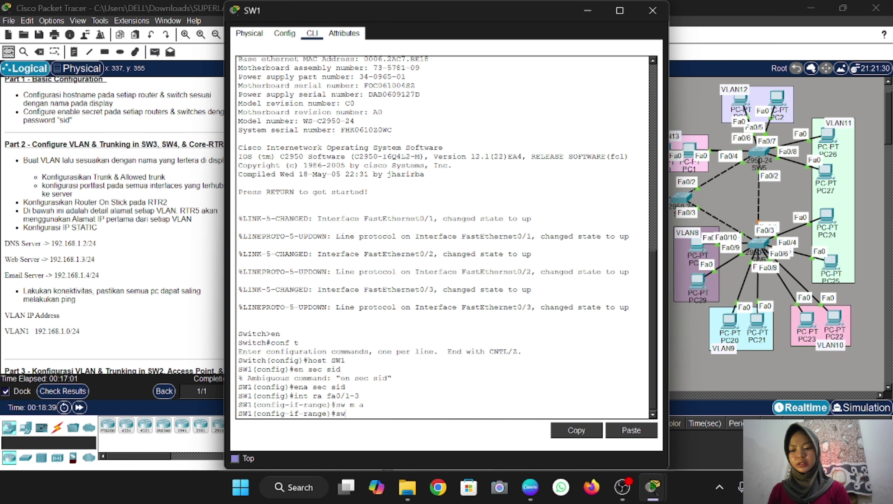
{"action": "type", "text": " a vl"}
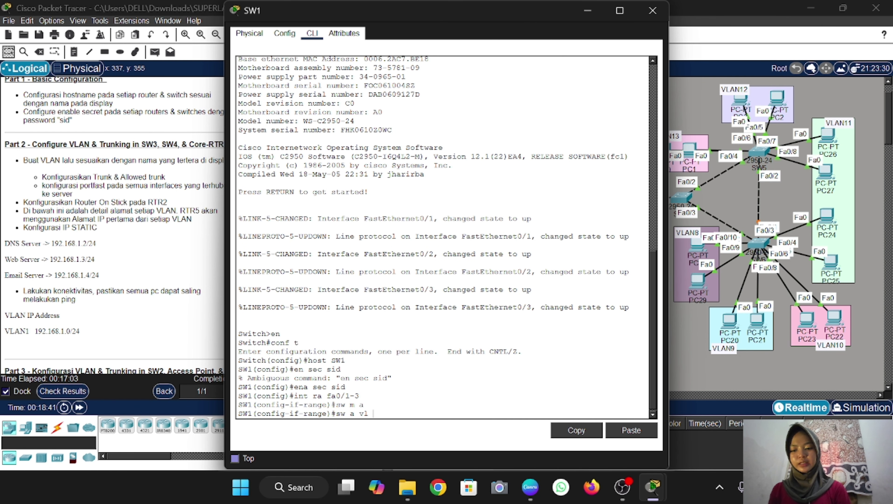
{"action": "type", "text": " 1"}
{"action": "key", "text": "Return"}
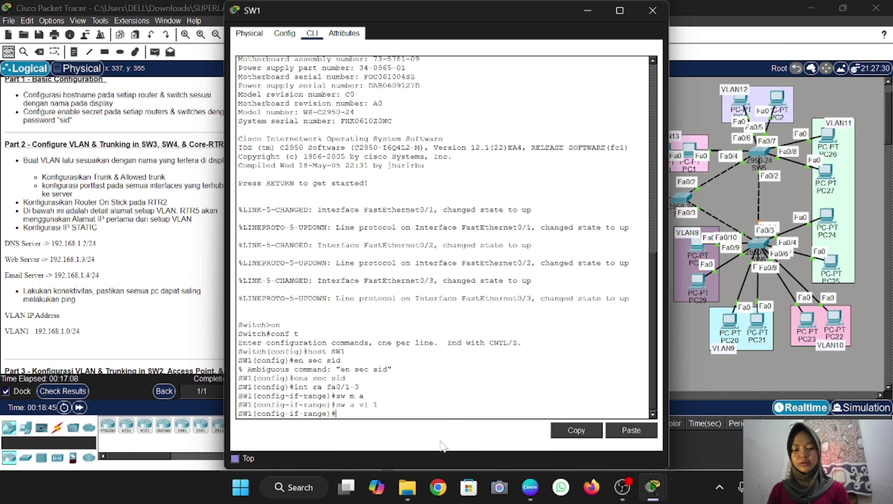
{"action": "type", "text": "spa po"}
{"action": "key", "text": "Return"}
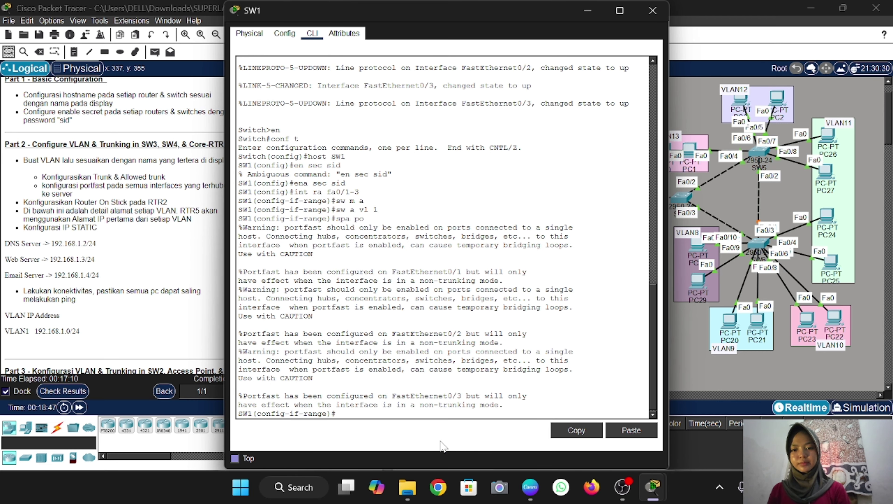
{"action": "type", "text": "ex"}
{"action": "key", "text": "Return"}
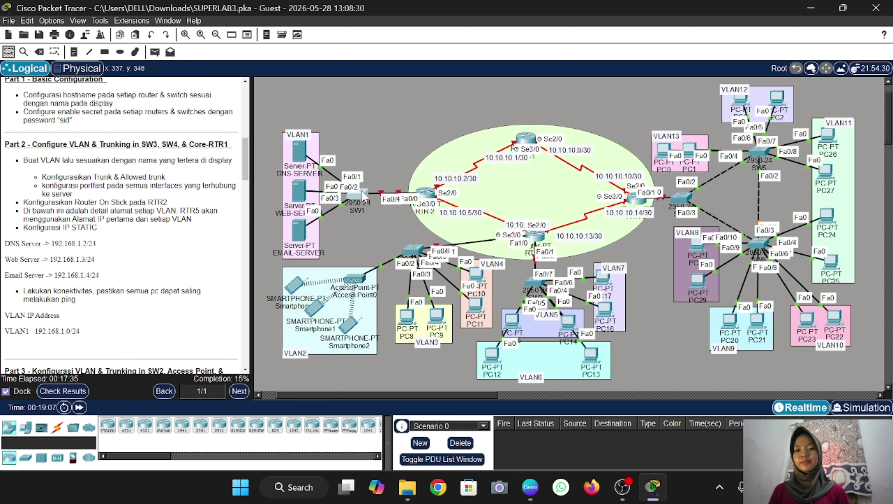
Return to SW1's CLI and enter configuration for interface Fa0/4
{"action": "mouse_move", "coordinate": [361, 193]}
{"action": "left_click", "coordinate": [357, 196]}
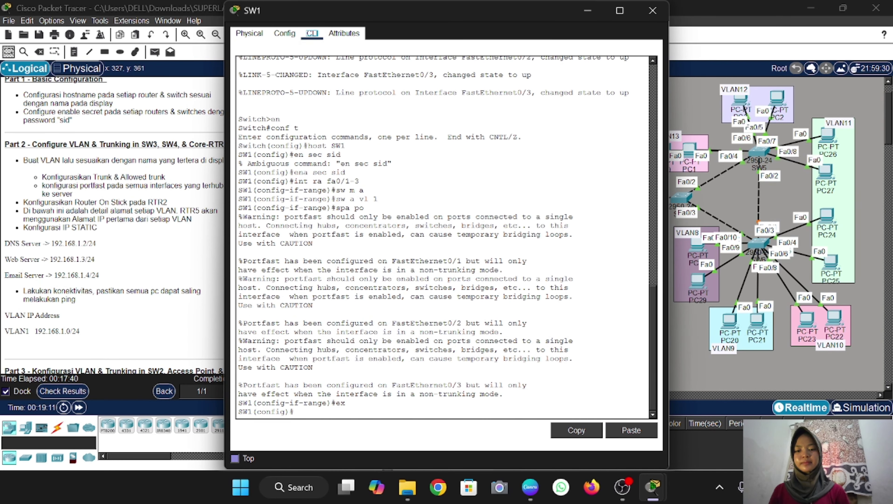
{"action": "type", "text": "int fa0/4"}
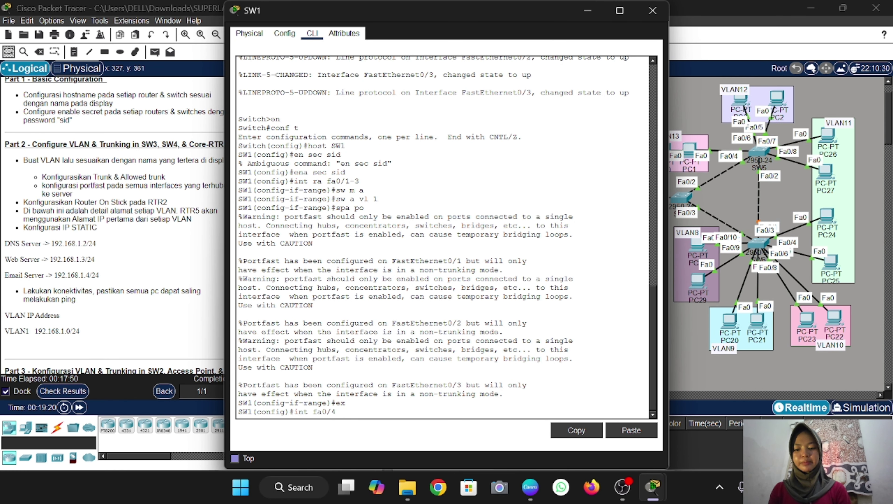
{"action": "key", "text": "Return"}
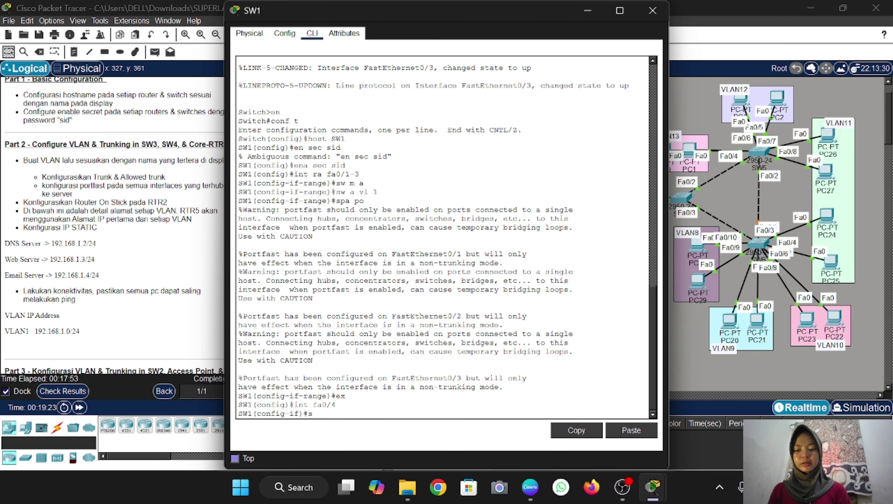
Make SW1's Fa0/4 a trunk that allows only VLAN 1, then close SW1's window
{"action": "type", "text": "sw m t"}
{"action": "key", "text": "Return"}
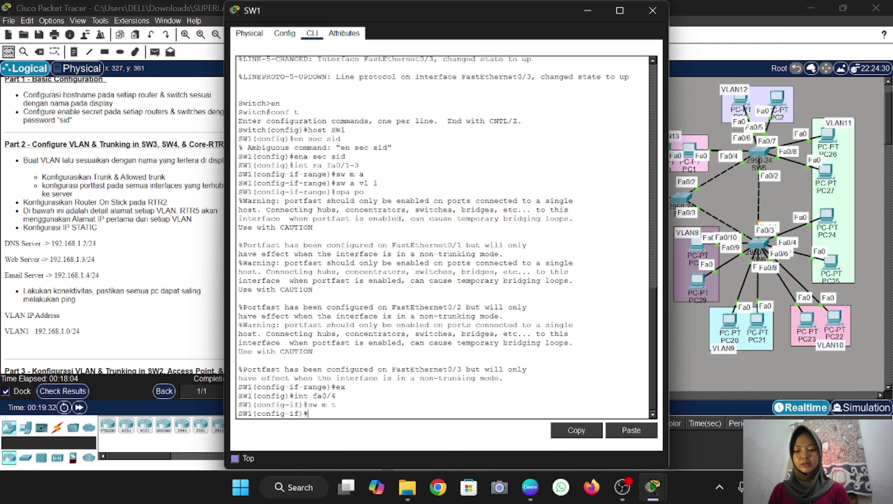
{"action": "type", "text": "sw "}
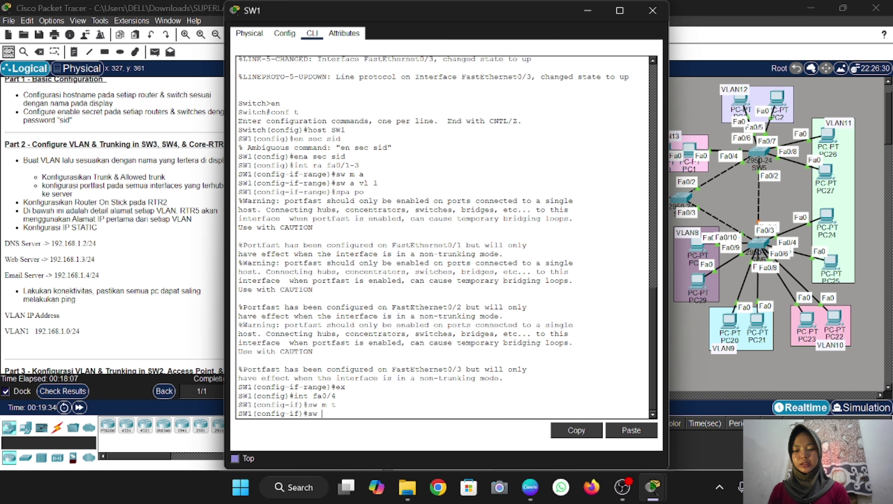
{"action": "type", "text": "t all v"}
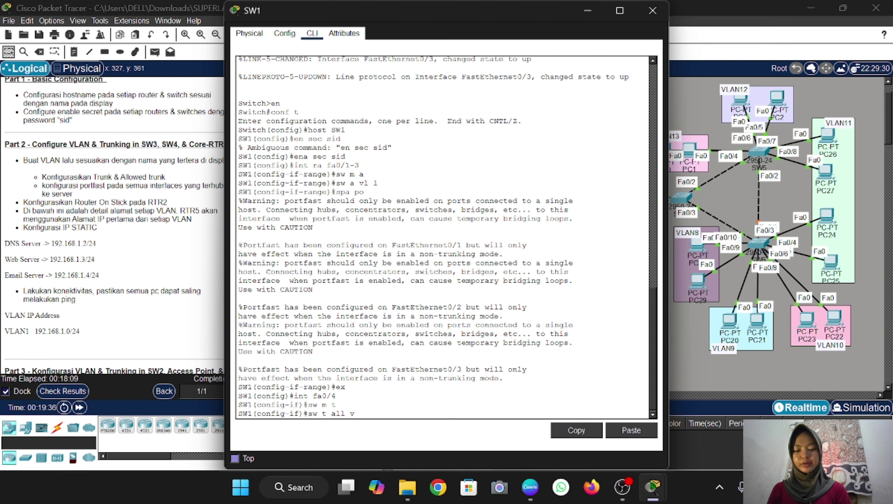
{"action": "type", "text": "l 1"}
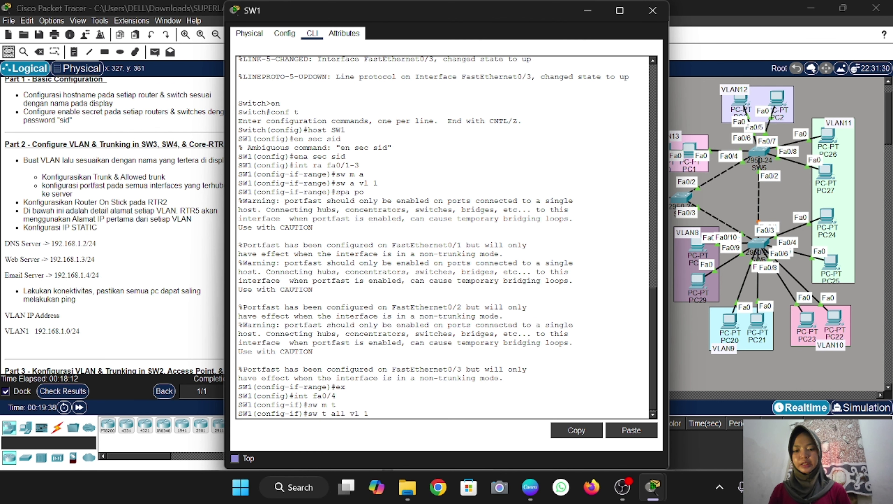
{"action": "key", "text": "Return"}
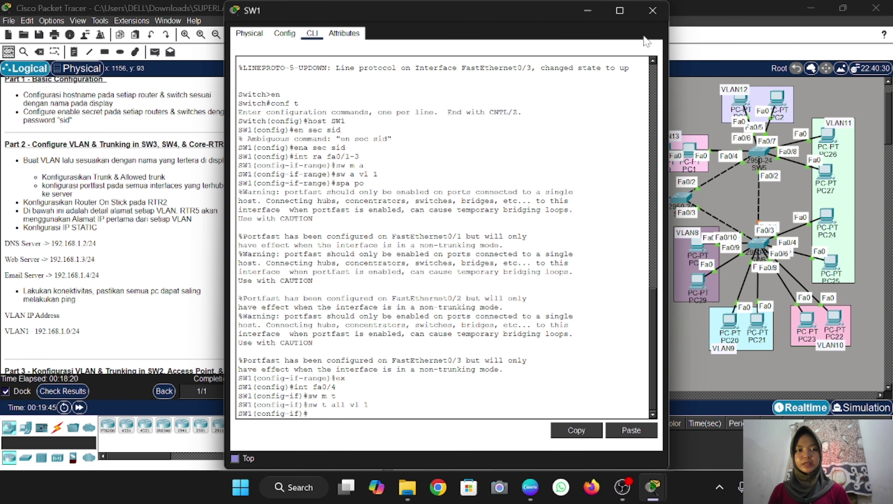
{"action": "left_click", "coordinate": [660, 19]}
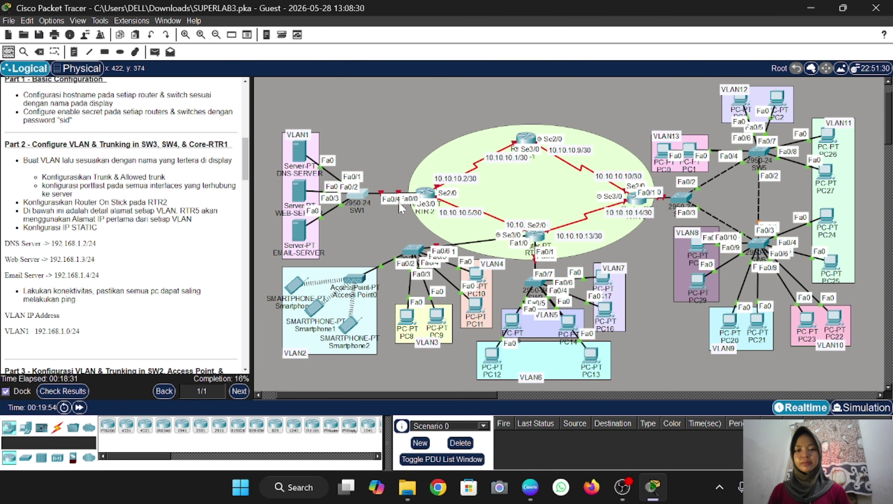
On RTR-2, bring interface Fa0/0 up with no shutdown
{"action": "left_click", "coordinate": [426, 194]}
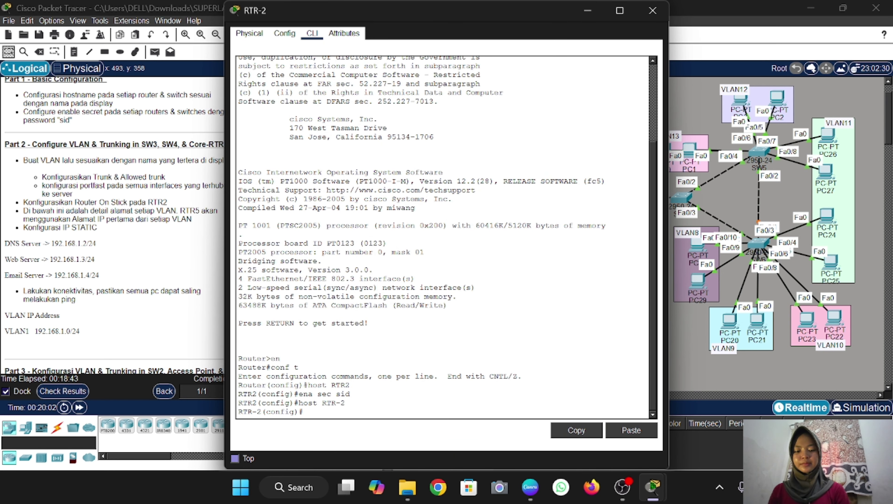
{"action": "type", "text": "fa"}
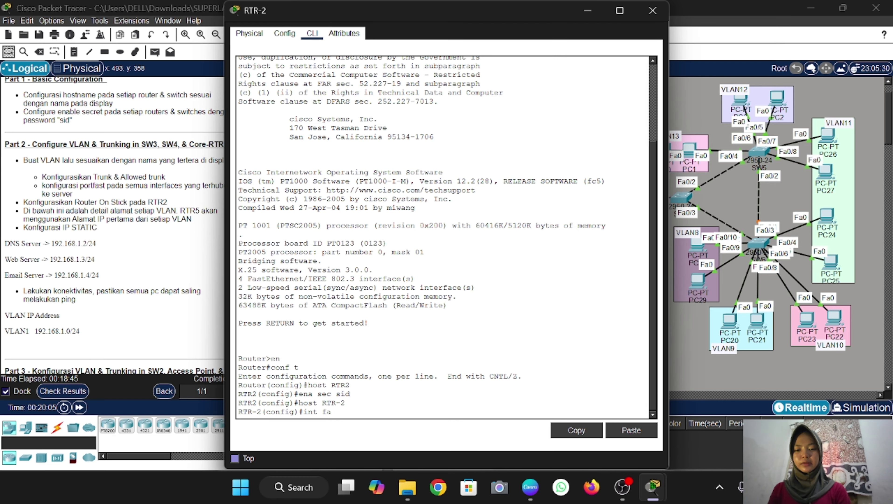
{"action": "type", "text": "0/0"}
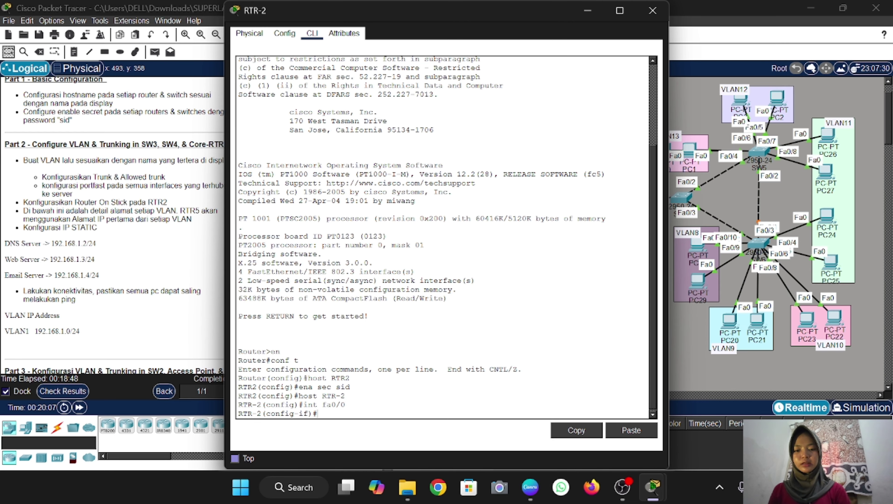
{"action": "key", "text": "Return"}
{"action": "type", "text": "no sh"}
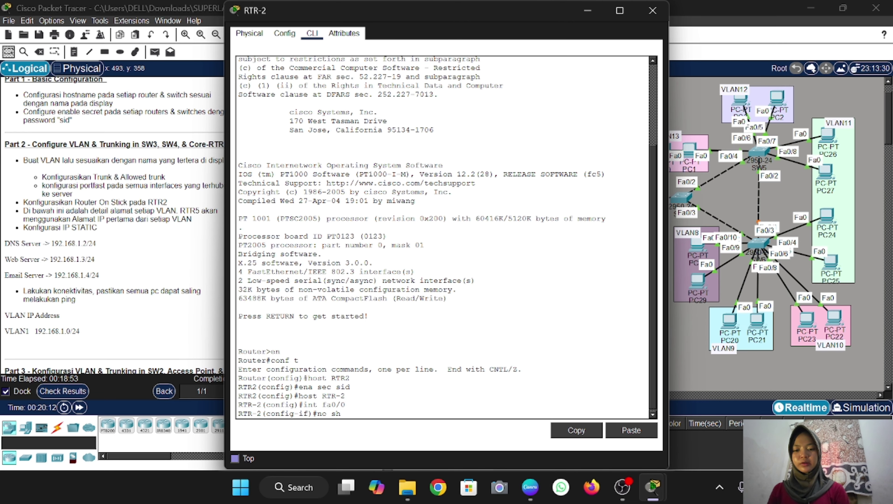
{"action": "key", "text": "Return"}
{"action": "key", "text": "Return"}
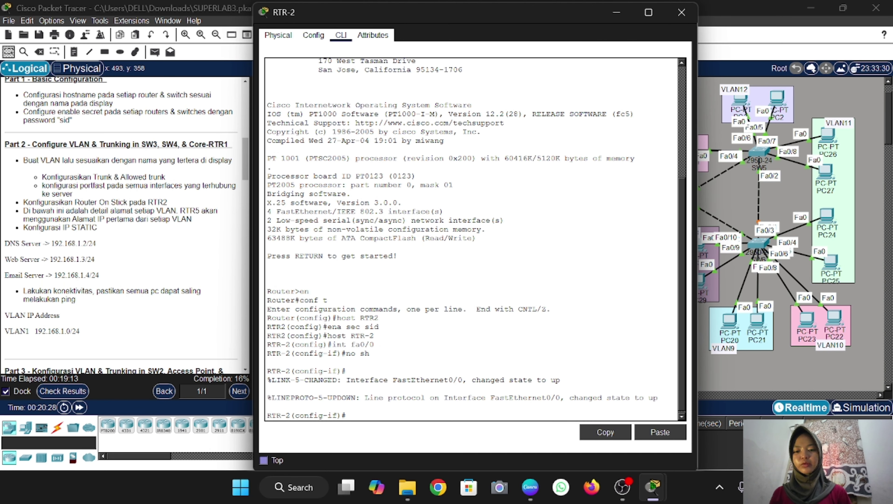
Create subinterface Fa0/0.1 with dot1Q VLAN 1 and IP 192.168.1.1 255.255.255.0
{"action": "type", "text": "ir"}
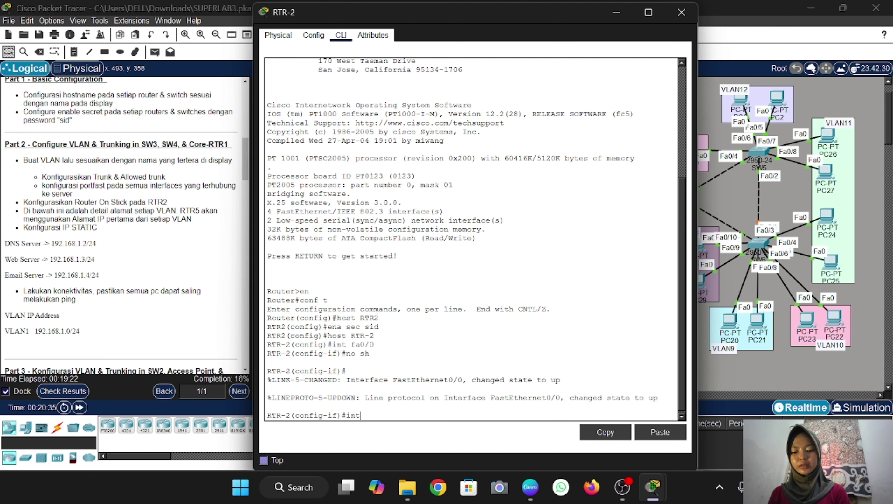
{"action": "type", "text": "t fa0/0"}
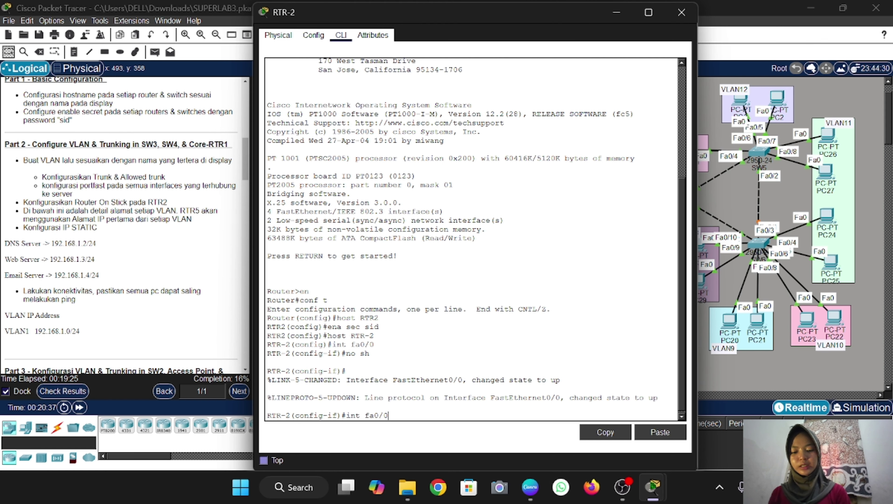
{"action": "type", "text": ".1"}
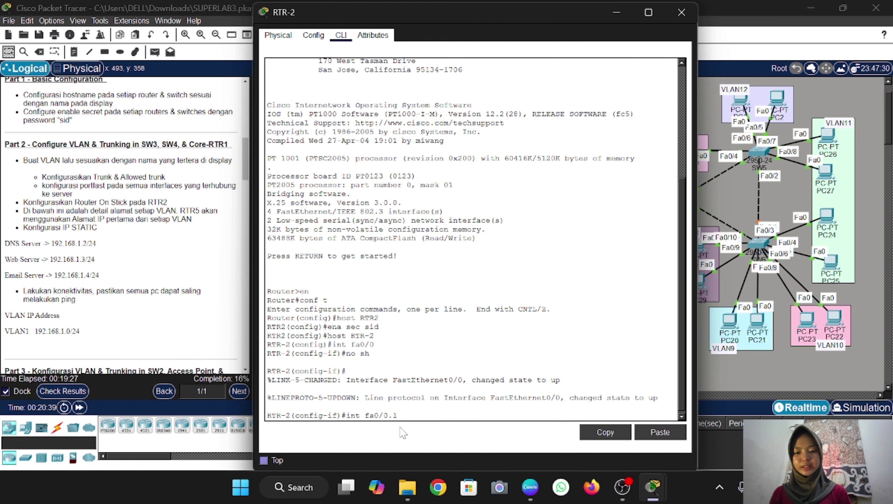
{"action": "key", "text": "Return"}
{"action": "type", "text": "enc do"}
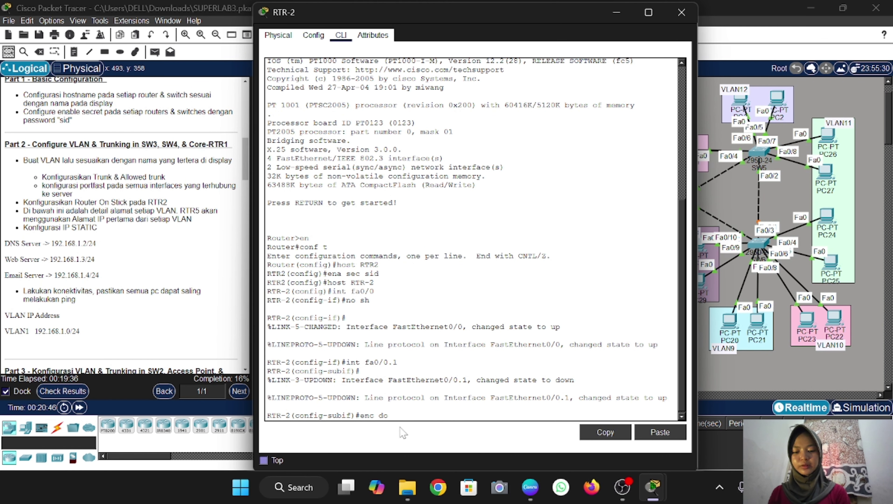
{"action": "type", "text": " 1"}
{"action": "key", "text": "Return"}
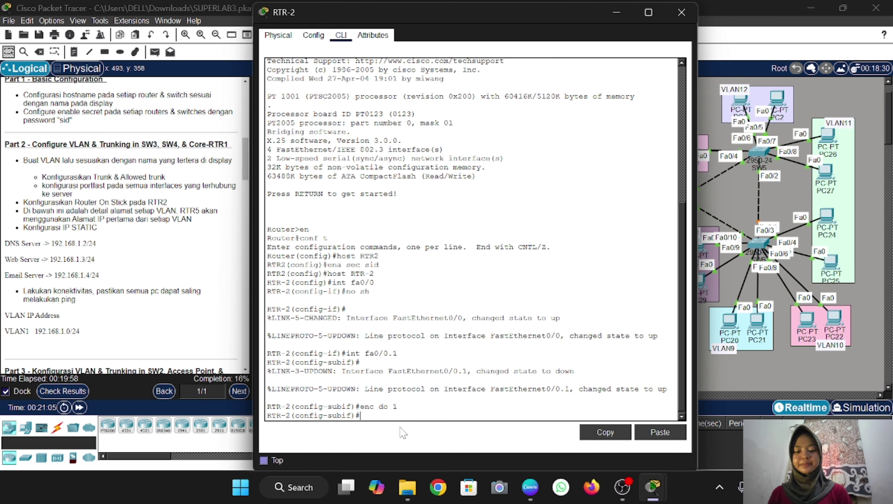
{"action": "type", "text": "ip add"}
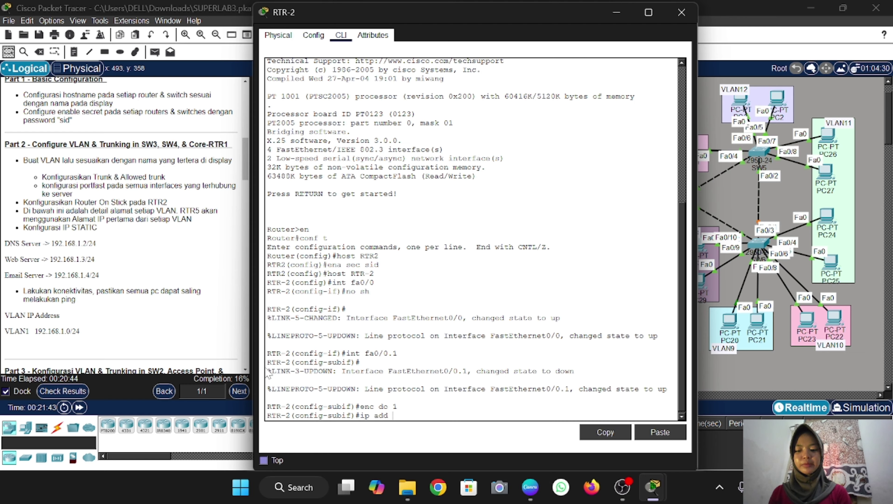
{"action": "type", "text": "192.168.1.1/24"}
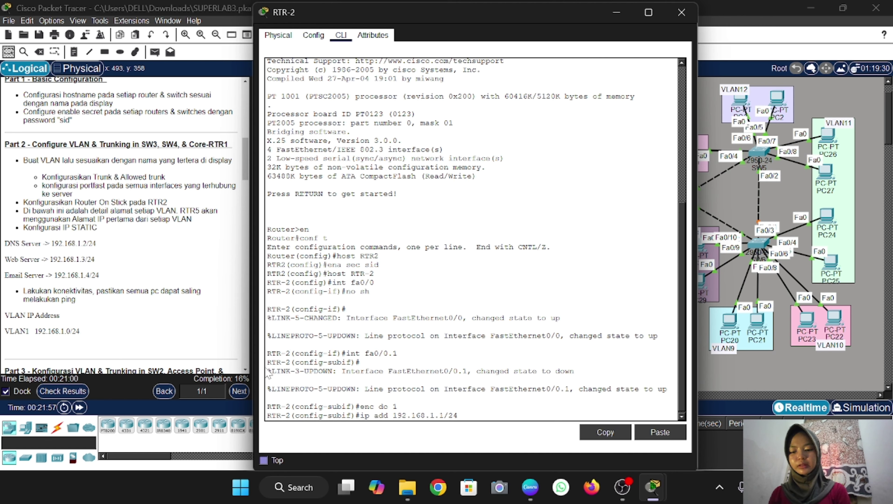
{"action": "type", "text": "255.255."}
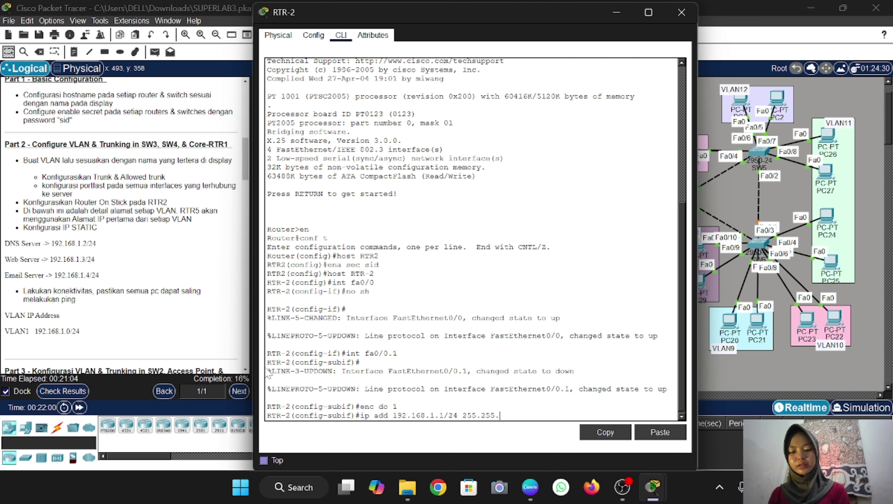
{"action": "type", "text": "255.0"}
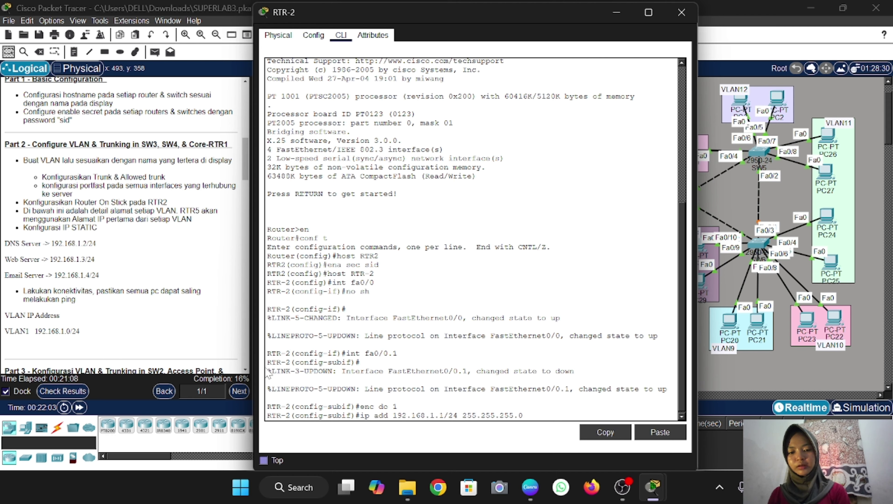
{"action": "key", "text": "Left"}
{"action": "key", "text": "Left"}
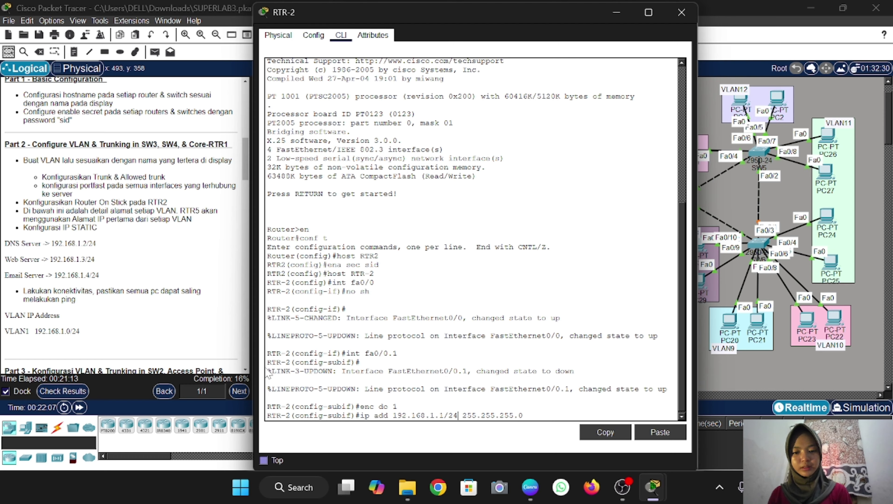
{"action": "key", "text": "BackSpace"}
{"action": "key", "text": "BackSpace"}
{"action": "key", "text": "BackSpace"}
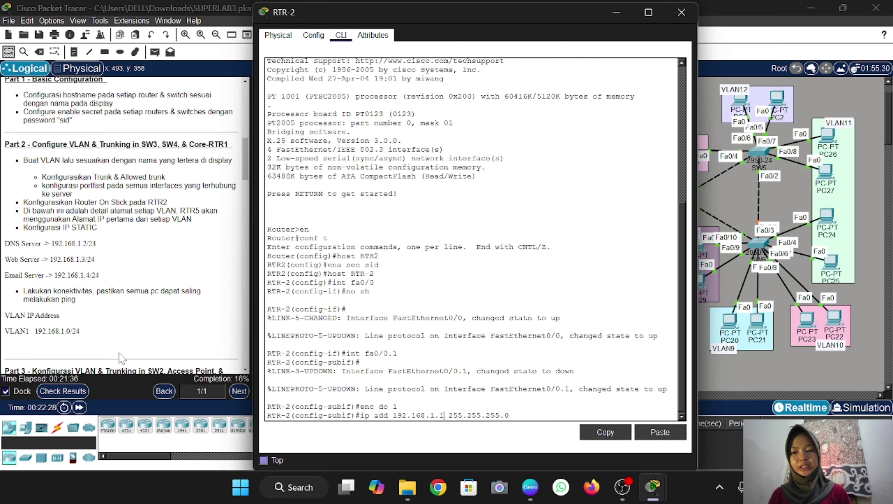
{"action": "key", "text": "Return"}
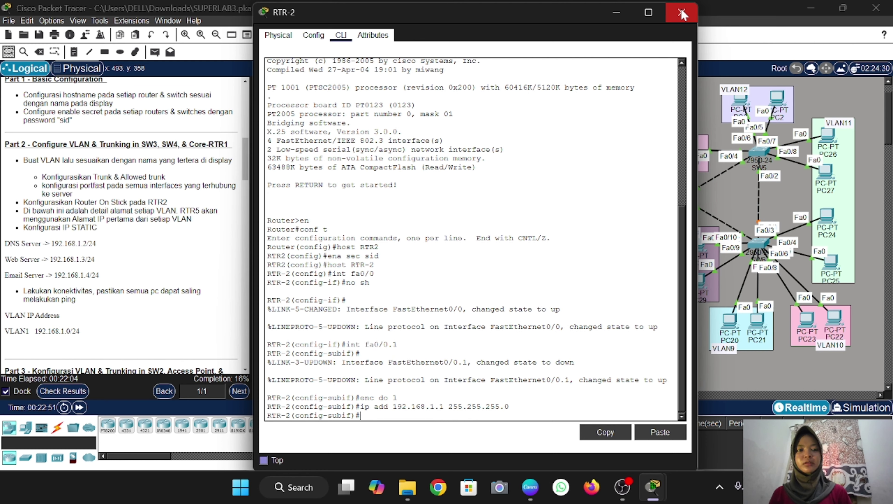
{"action": "left_click", "coordinate": [682, 12]}
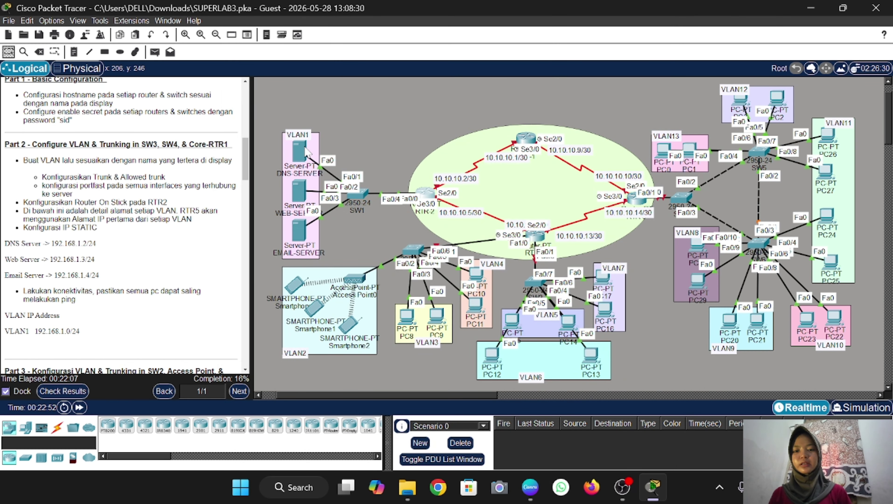
In DNS-SERVER's IP Configuration, set IPv4 192.168.1.2 with mask 255.255.255.0
{"action": "left_click", "coordinate": [305, 150]}
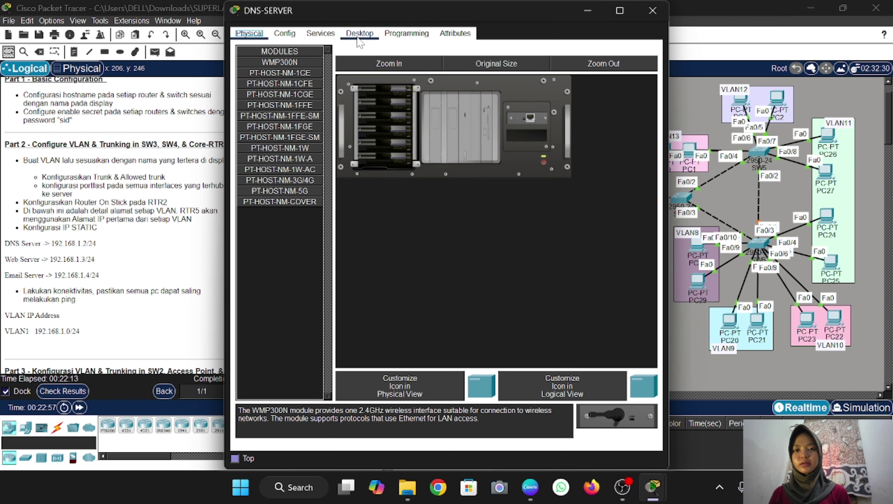
{"action": "left_click", "coordinate": [359, 33]}
{"action": "left_click", "coordinate": [271, 94]}
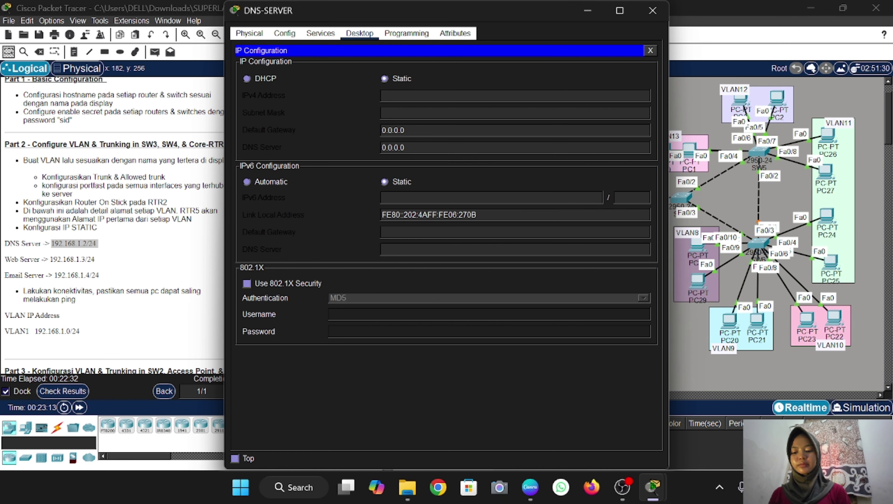
{"action": "type", "text": "192.168.1.2/24"}
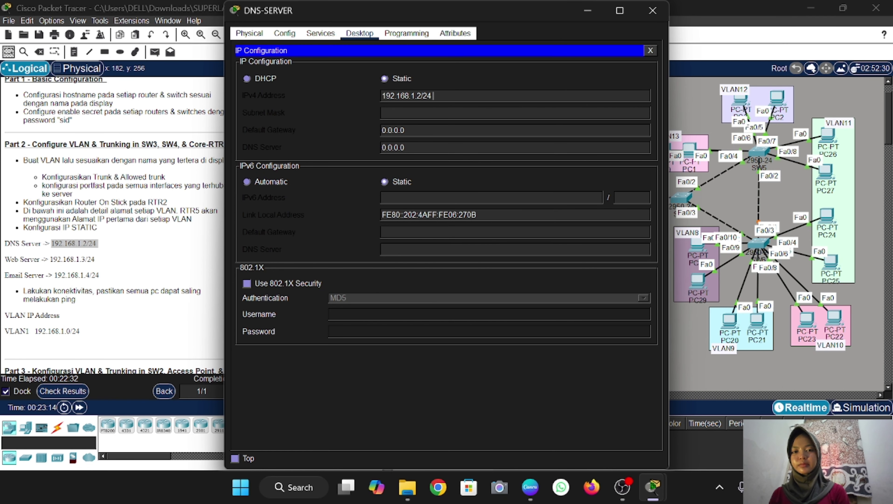
{"action": "key", "text": "BackSpace"}
{"action": "key", "text": "BackSpace"}
{"action": "key", "text": "BackSpace"}
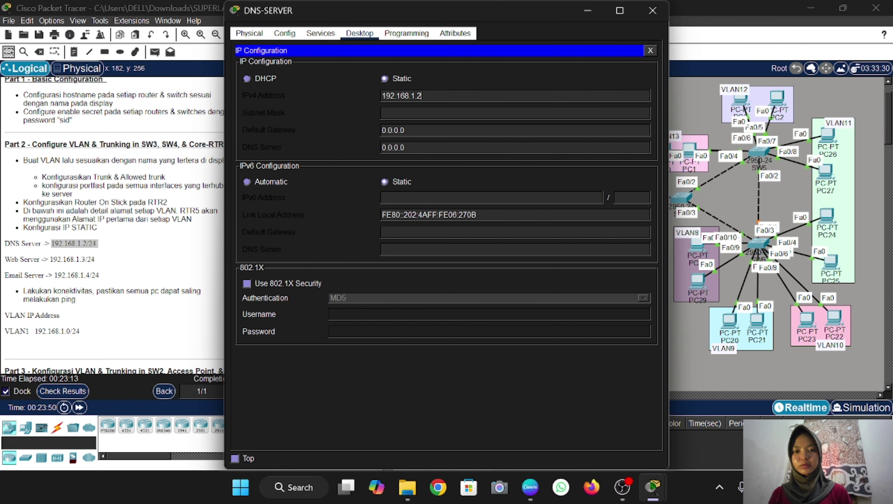
{"action": "key", "text": "Tab"}
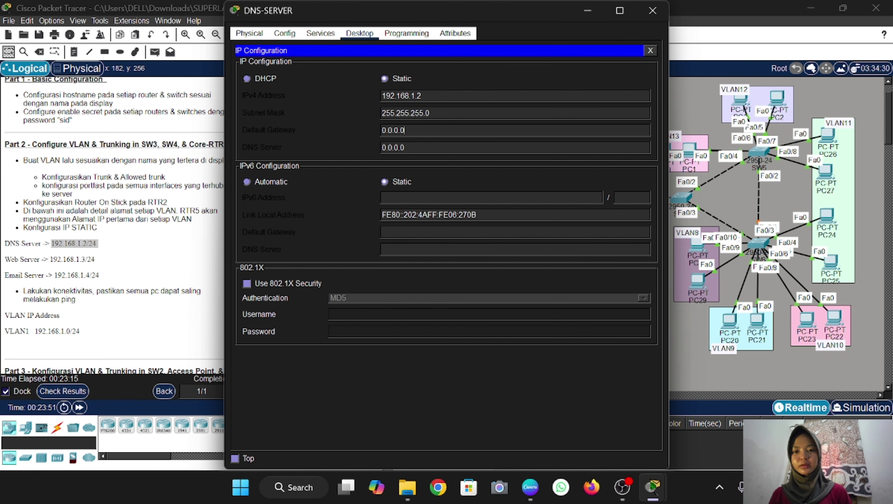
Set DNS-SERVER's gateway to 192.168.1.1 and DNS server to 192.168.1.2
{"action": "key", "text": "ctrl+a"}
{"action": "key", "text": "BackSpace"}
{"action": "type", "text": "192.168.1.2/24"}
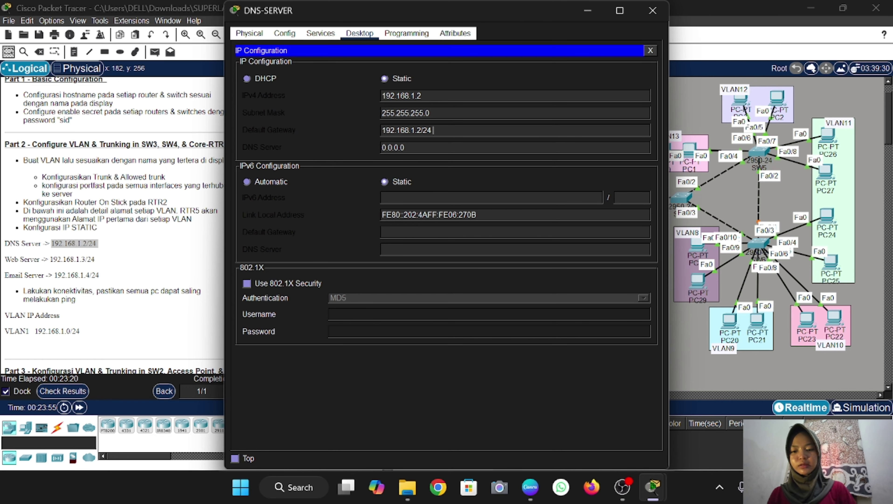
{"action": "key", "text": "BackSpace"}
{"action": "key", "text": "BackSpace"}
{"action": "key", "text": "BackSpace"}
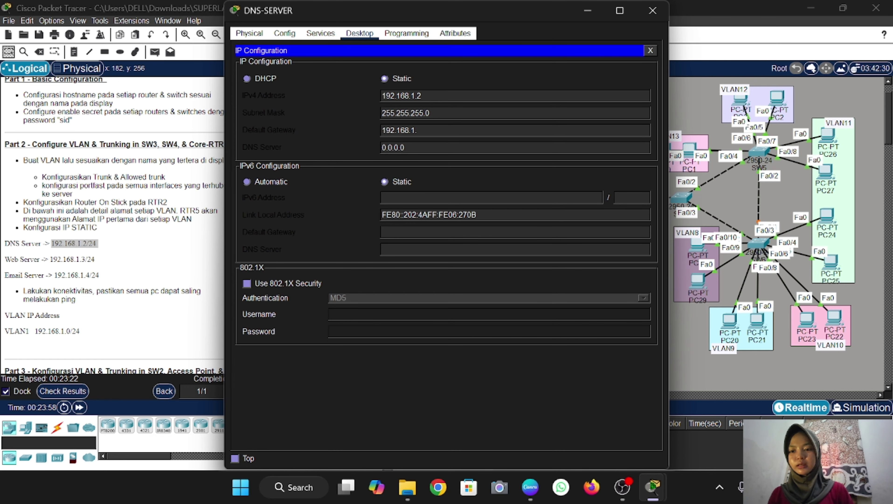
{"action": "type", "text": "1"}
{"action": "key", "text": "Tab"}
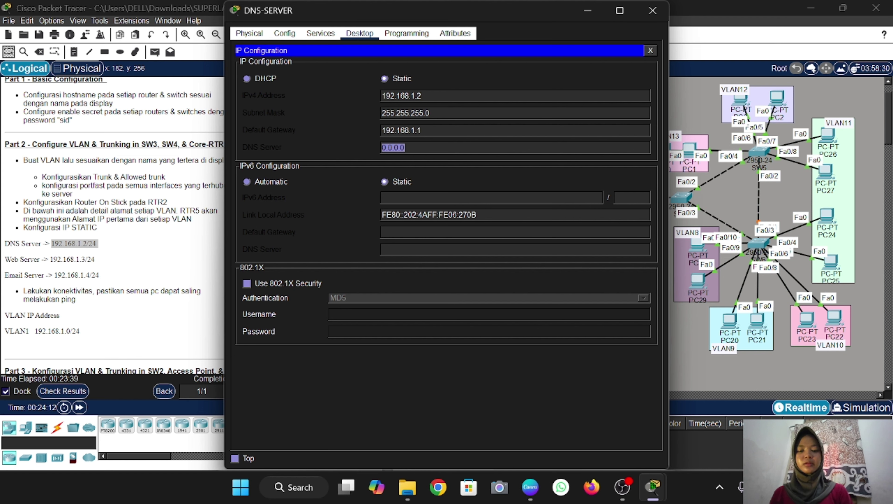
{"action": "key", "text": "BackSpace"}
{"action": "type", "text": "192.168.1.2/24"}
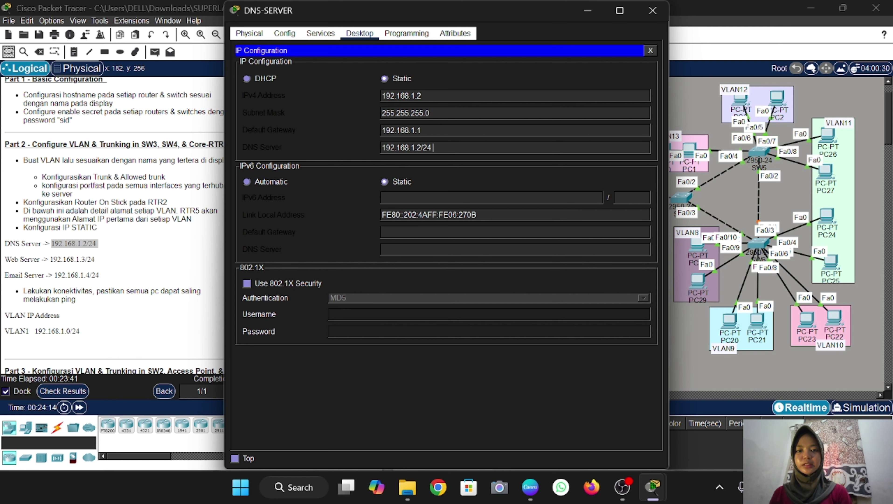
{"action": "key", "text": "BackSpace"}
{"action": "key", "text": "BackSpace"}
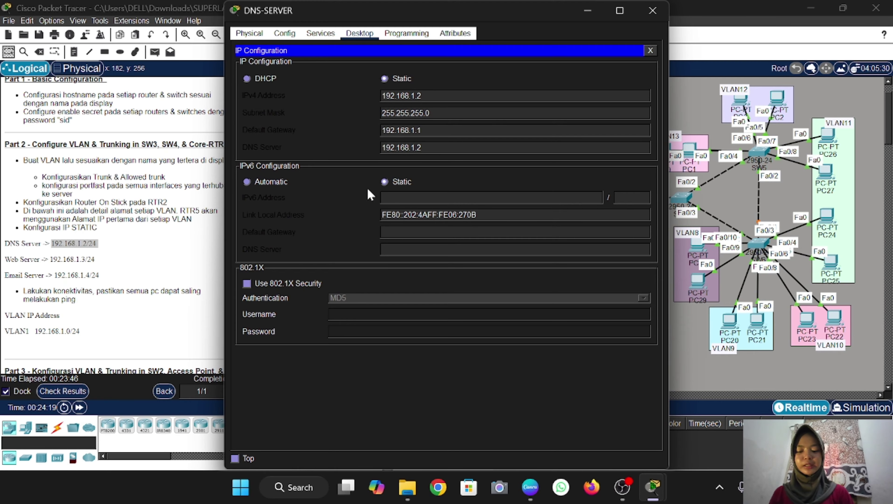
{"action": "left_click", "coordinate": [652, 10]}
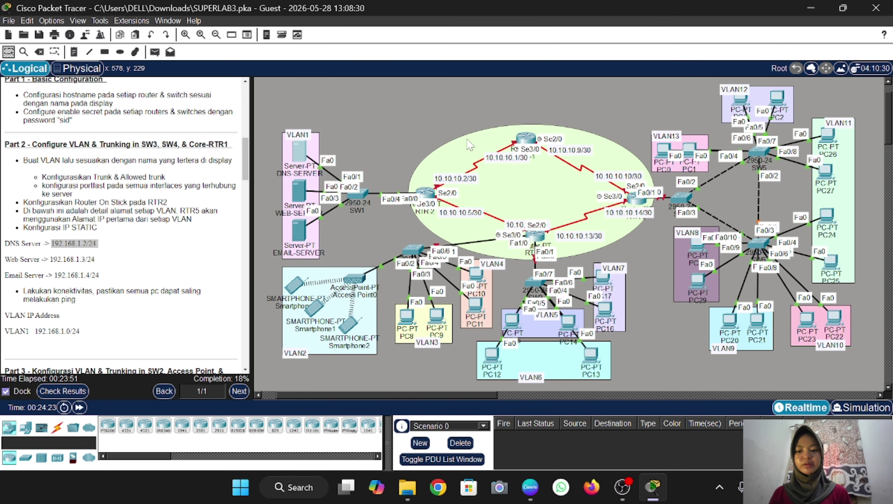
In WEB-SERVER's IP Configuration, enter IPv4 192.168.1.3 with mask 255.255.255.0
{"action": "left_click", "coordinate": [299, 192]}
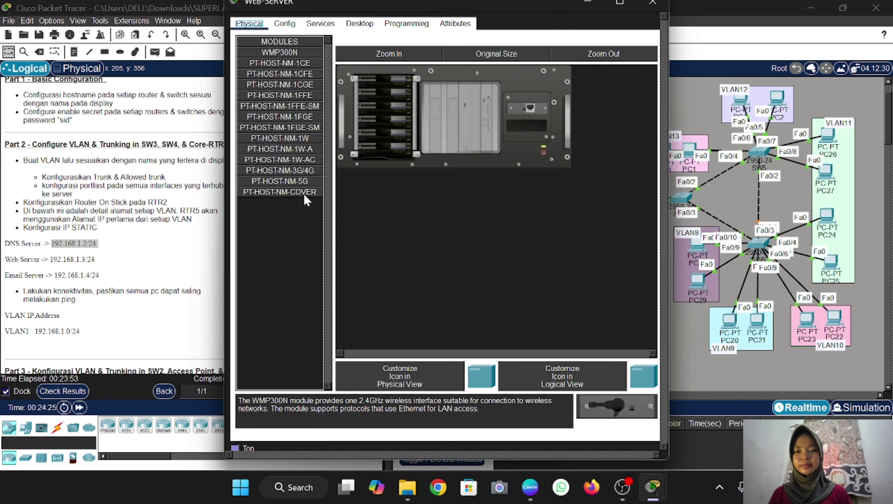
{"action": "left_click", "coordinate": [359, 33]}
{"action": "left_click", "coordinate": [269, 80]}
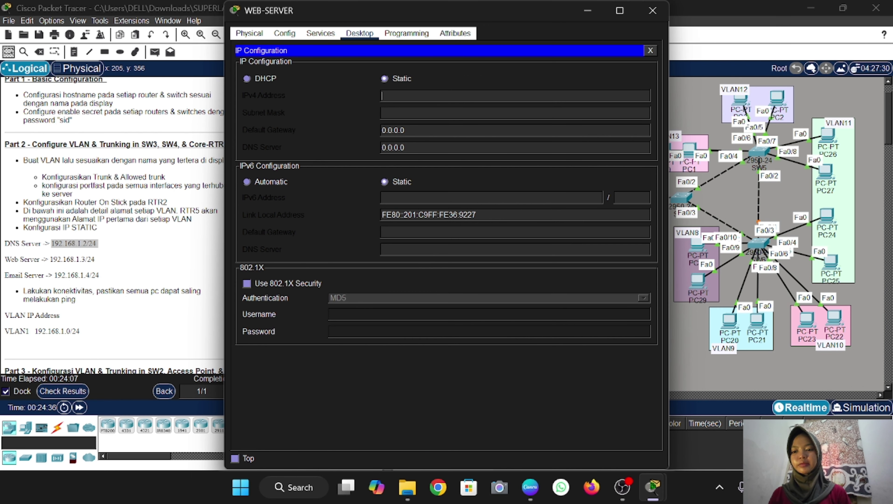
{"action": "left_click", "coordinate": [84, 272]}
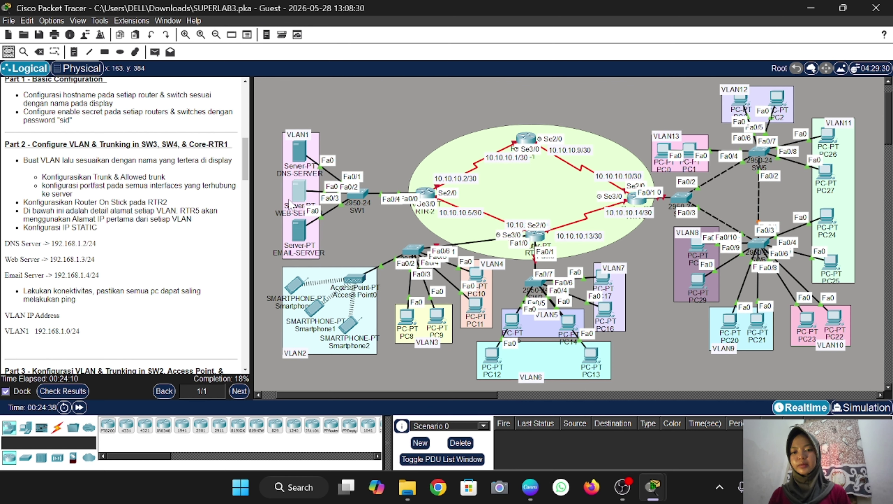
{"action": "left_click", "coordinate": [298, 196]}
{"action": "type", "text": "19"}
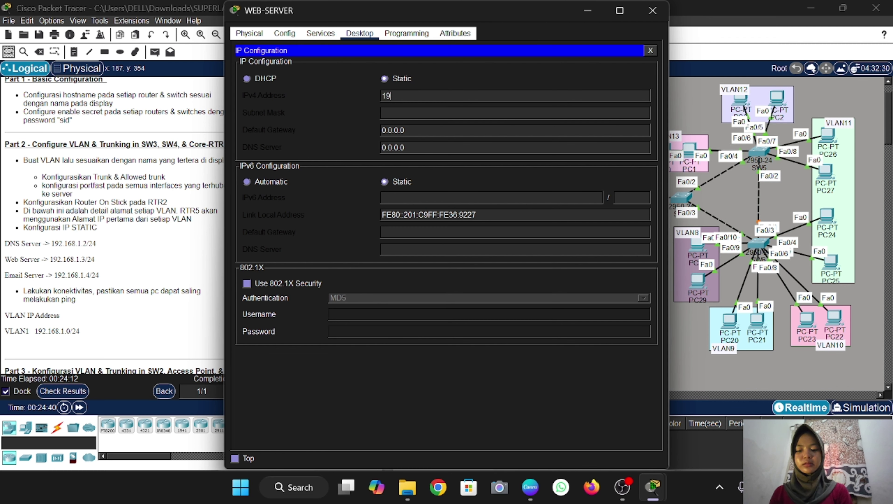
{"action": "type", "text": "2.168.1.3"}
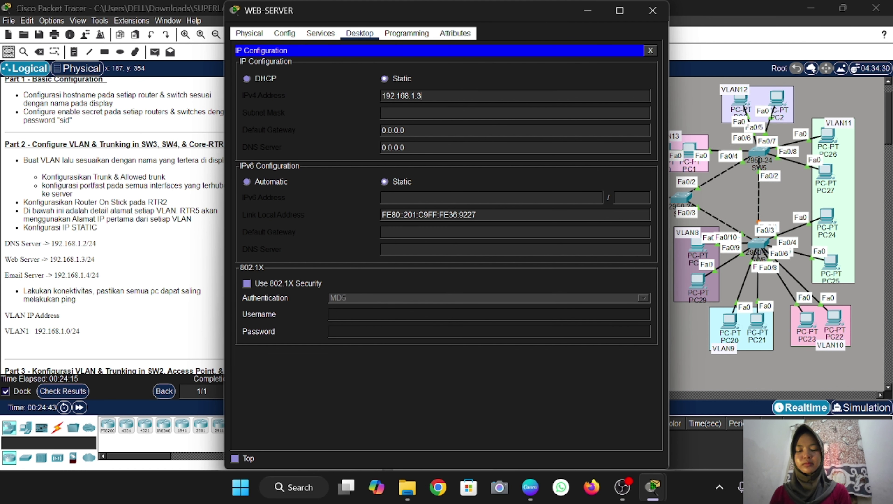
{"action": "key", "text": "ctrl+a"}
{"action": "key", "text": "ctrl+c"}
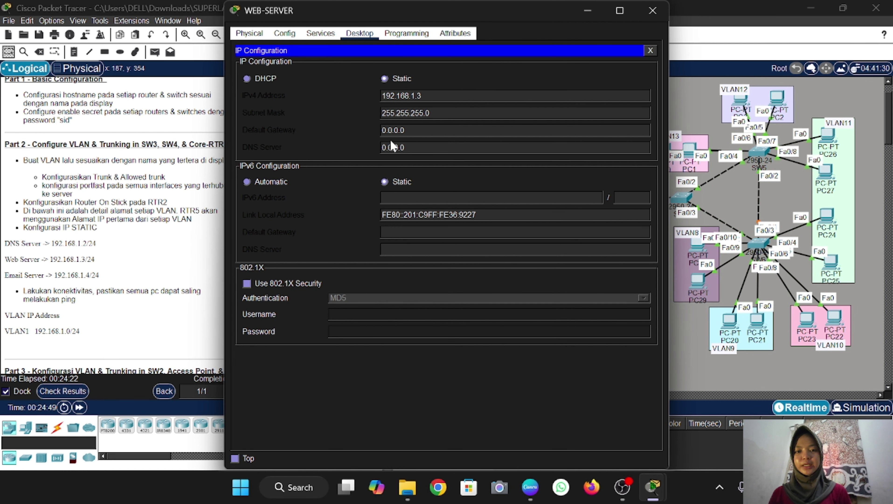
{"action": "key", "text": "Tab"}
Set WEB-SERVER's default gateway to 192.168.1.1 and fill in its DNS server
{"action": "type", "text": "192.168.1.3"}
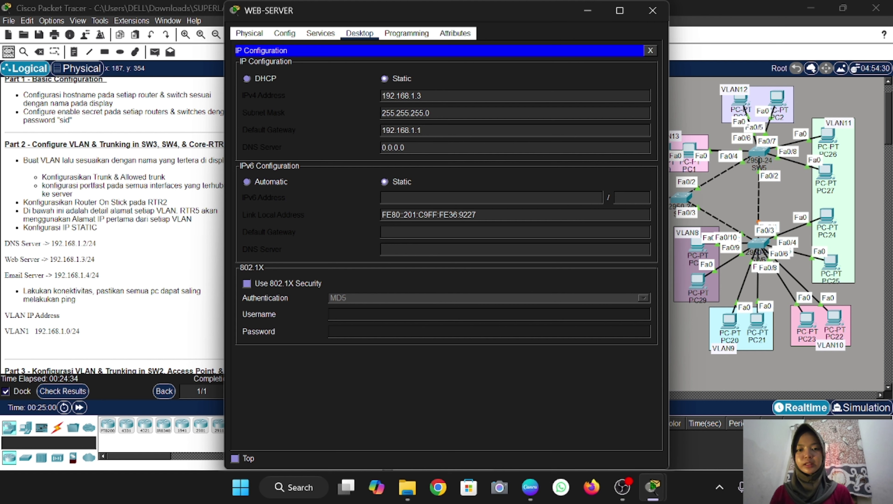
{"action": "key", "text": "ctrl+a"}
{"action": "key", "text": "BackSpace"}
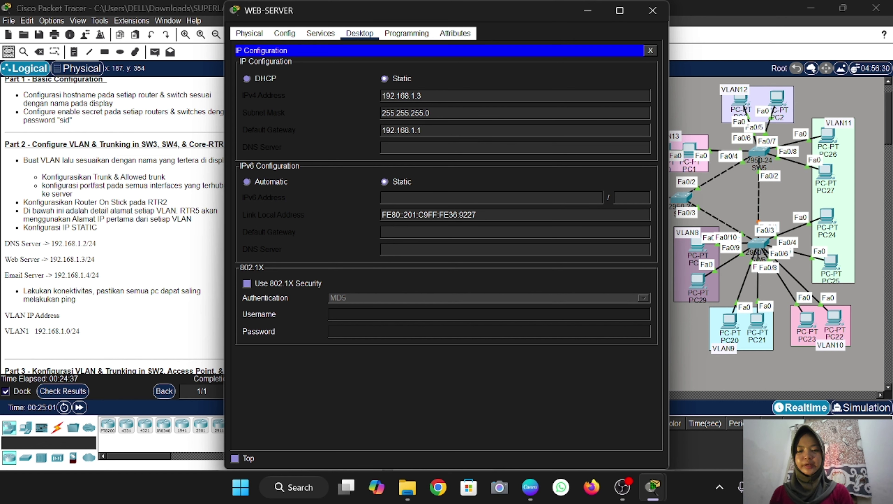
{"action": "key", "text": "ctrl+v"}
{"action": "key", "text": "BackSpace"}
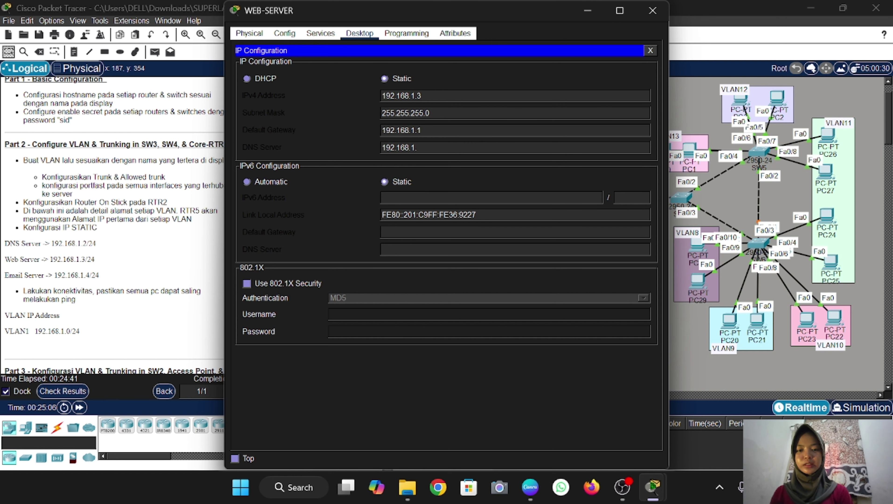
{"action": "left_click", "coordinate": [653, 10]}
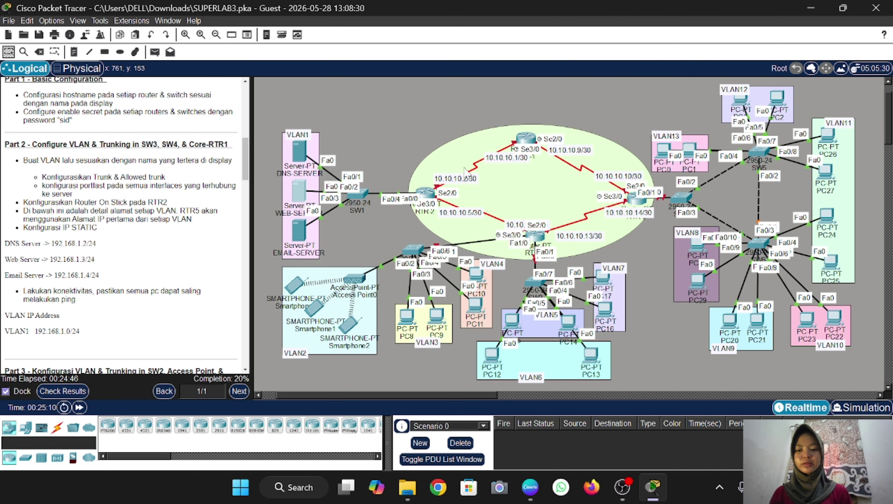
Give EMAIL-SERVER IP 192.168.1.4, mask 255.255.255.0, gateway 192.168.1.1, DNS 192.168.1.2
{"action": "left_click", "coordinate": [298, 239]}
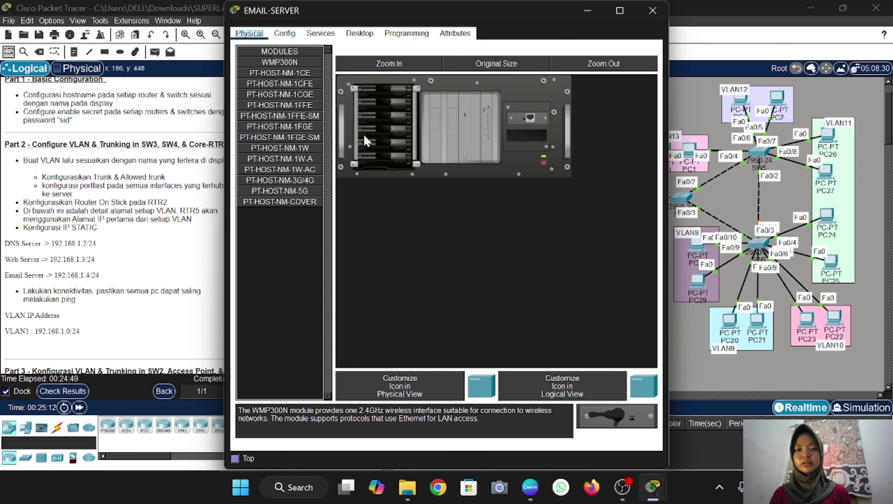
{"action": "left_click", "coordinate": [360, 33]}
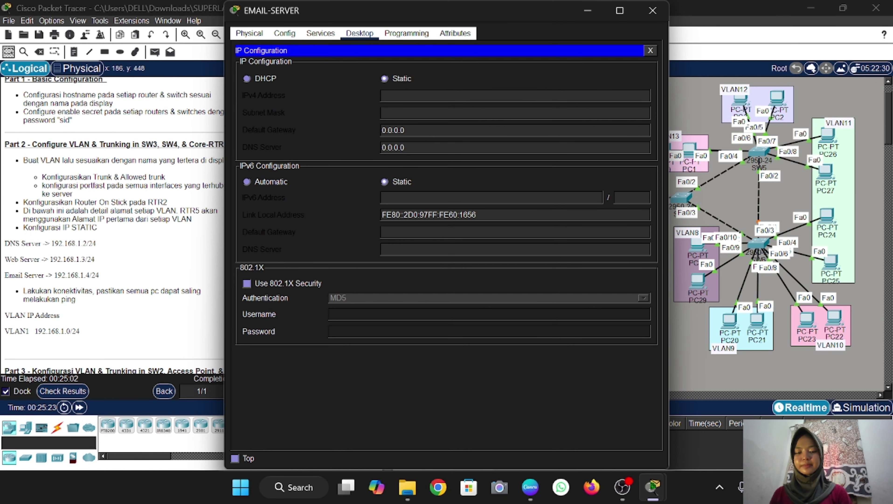
{"action": "type", "text": "192.168.1.3"}
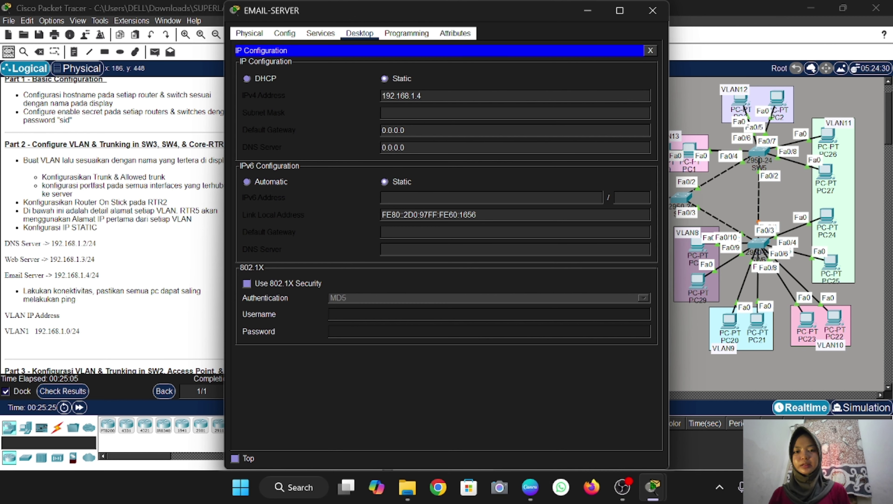
{"action": "key", "text": "Tab"}
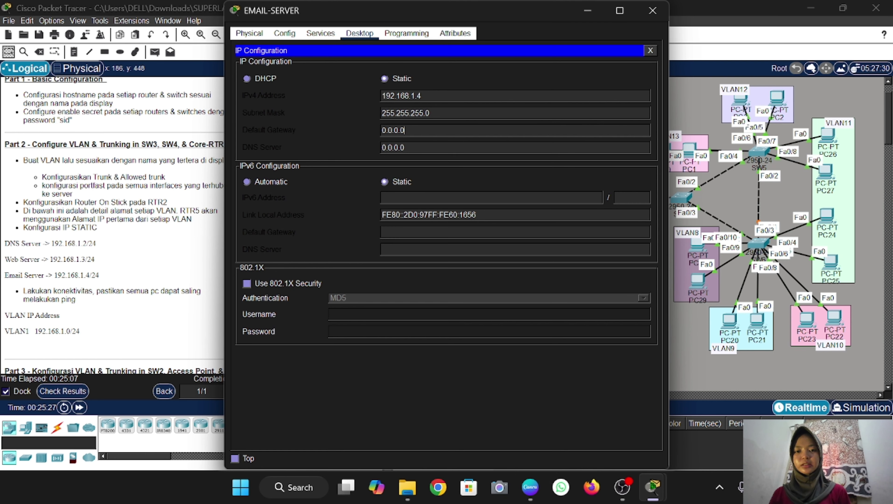
{"action": "key", "text": "Tab"}
{"action": "type", "text": "192.168.1.3"}
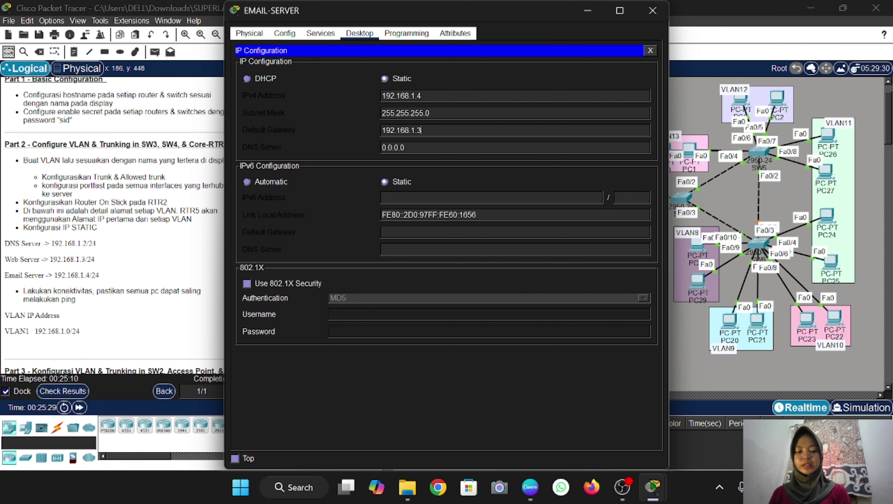
{"action": "key", "text": "BackSpace"}
{"action": "key", "text": "Tab"}
{"action": "type", "text": "192.168.1.3"}
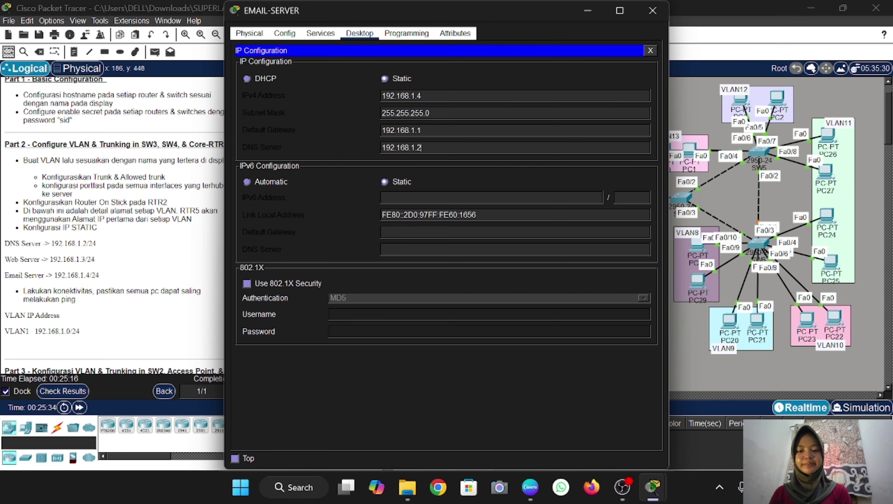
{"action": "left_click", "coordinate": [652, 11]}
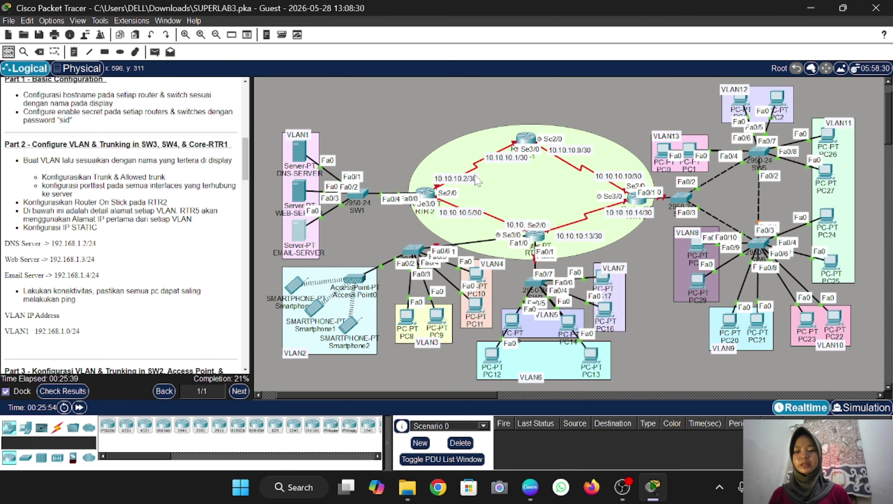
Send simple PDU pings DNS-SERVER→EMAIL-SERVER and WEB-SERVER→DNS-SERVER, then scroll instructions to Part 3
{"action": "left_click", "coordinate": [156, 52]}
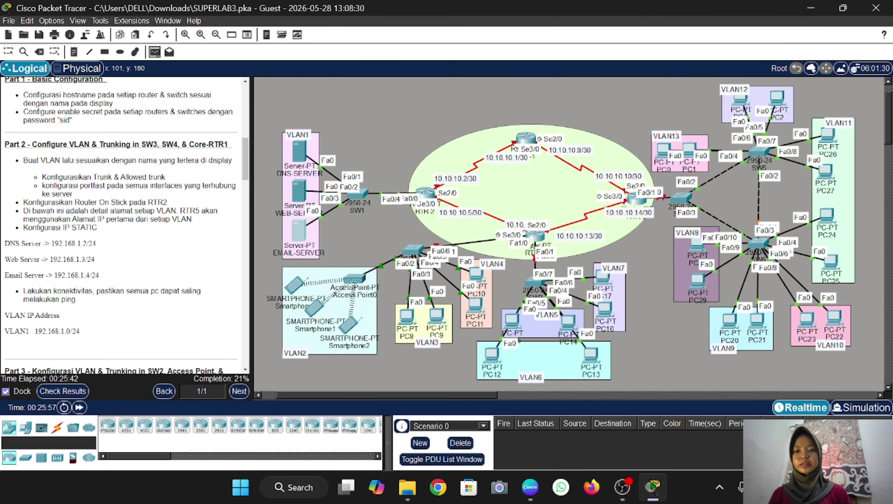
{"action": "left_click", "coordinate": [298, 151]}
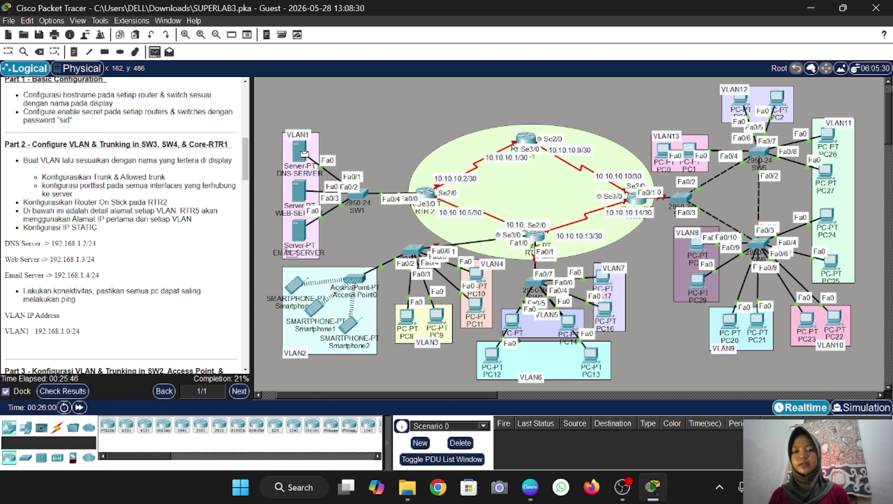
{"action": "left_click", "coordinate": [298, 223]}
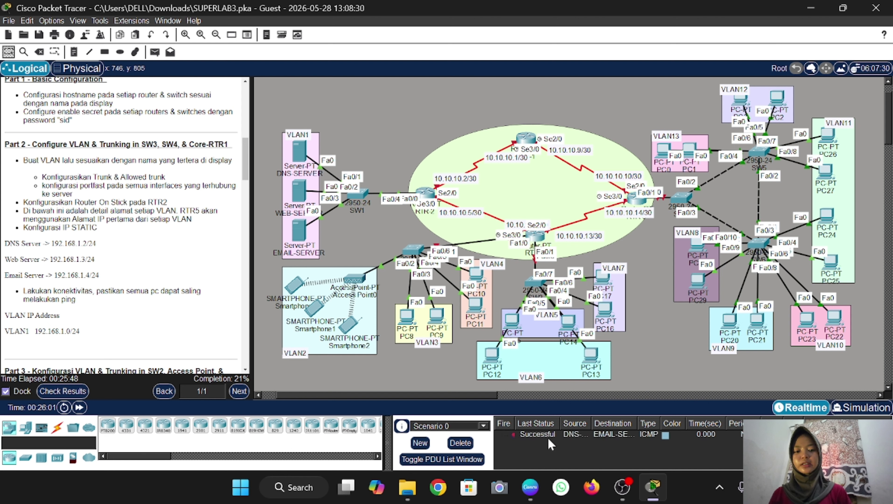
{"action": "left_click", "coordinate": [155, 52]}
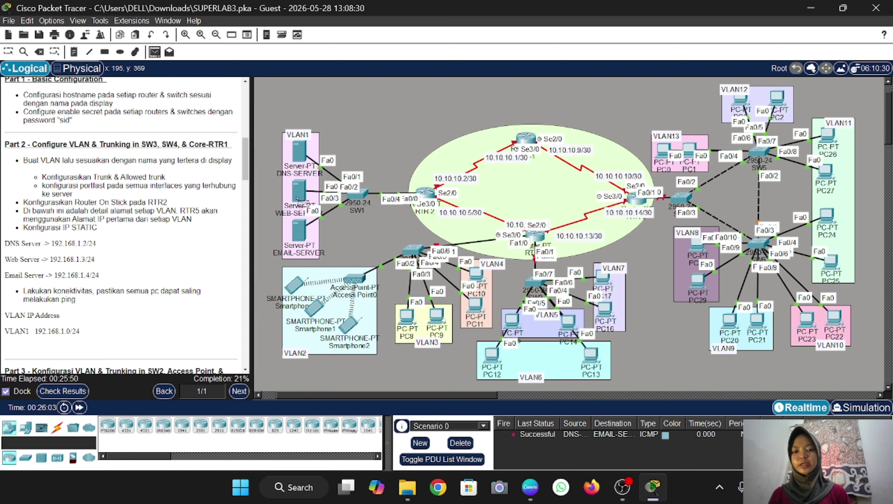
{"action": "left_click", "coordinate": [300, 191]}
{"action": "left_click", "coordinate": [302, 150]}
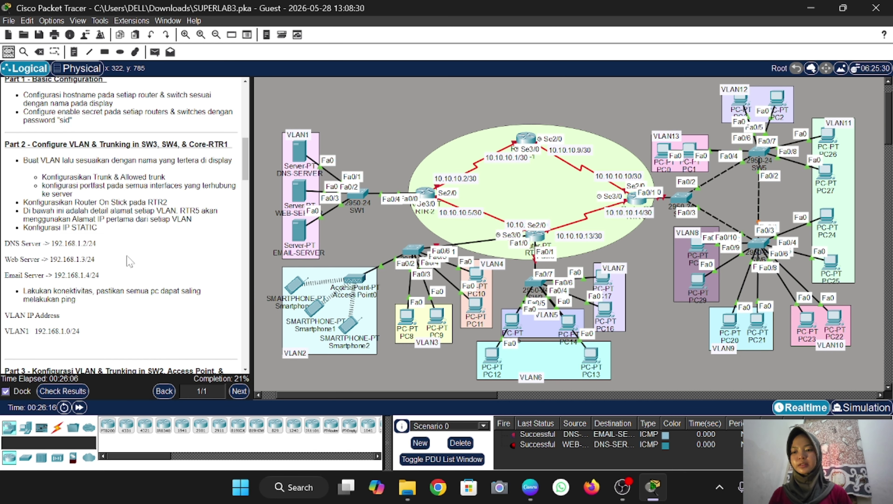
{"action": "scroll", "coordinate": [128, 260], "scroll_direction": "down", "scroll_amount": 5}
{"action": "scroll", "coordinate": [128, 259], "scroll_direction": "down", "scroll_amount": 4}
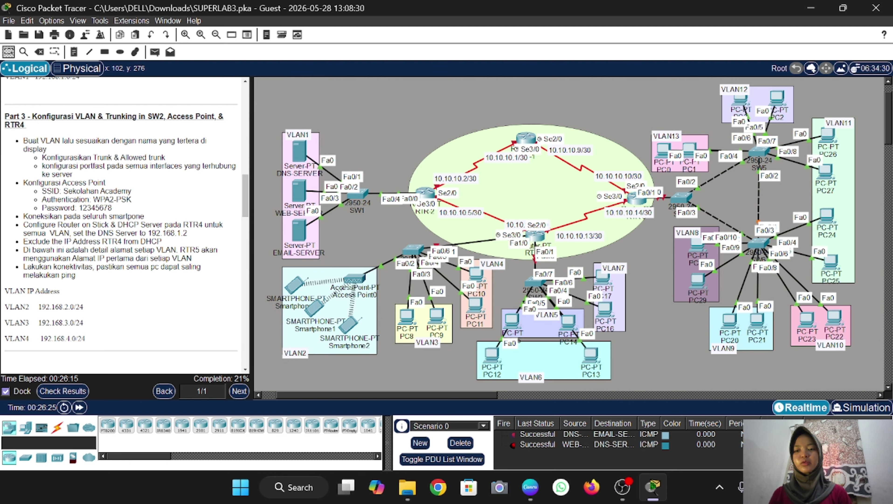
In SW2's CLI, enter privileged mode with the enable password and go to global configuration
{"action": "left_click", "coordinate": [414, 249]}
{"action": "type", "text": "en"}
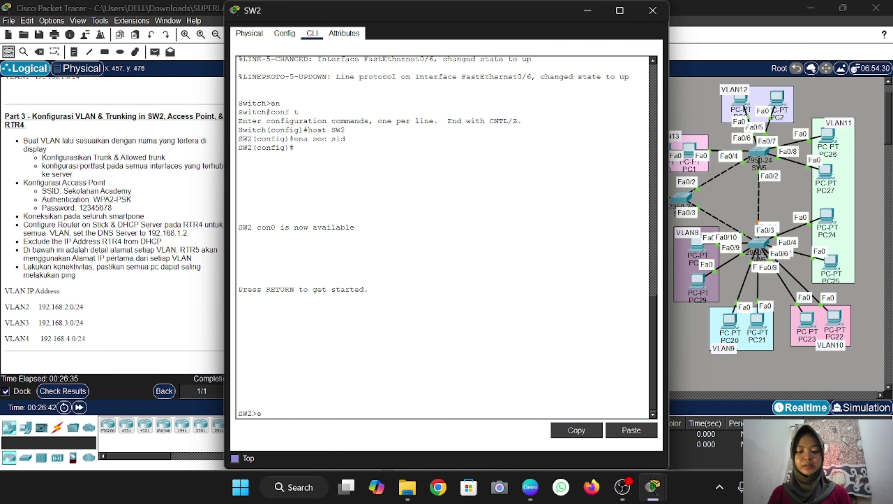
{"action": "key", "text": "Return"}
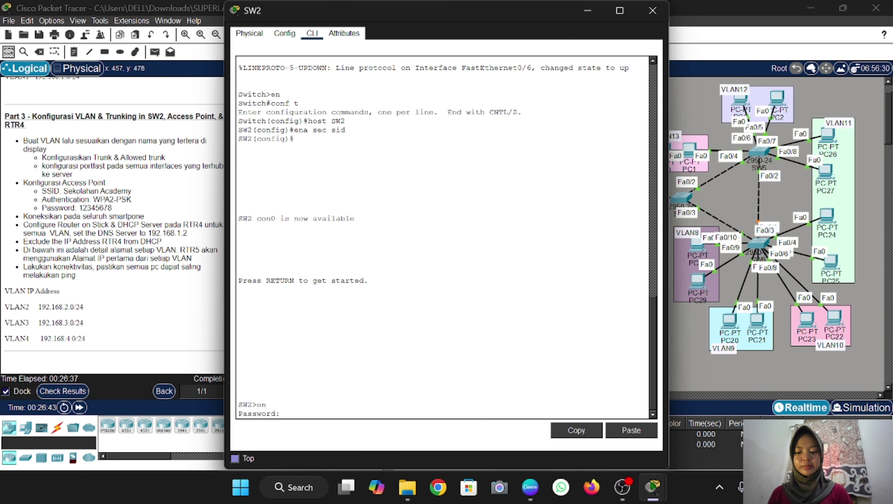
{"action": "type", "text": "sid"}
{"action": "key", "text": "Return"}
{"action": "type", "text": "conf "}
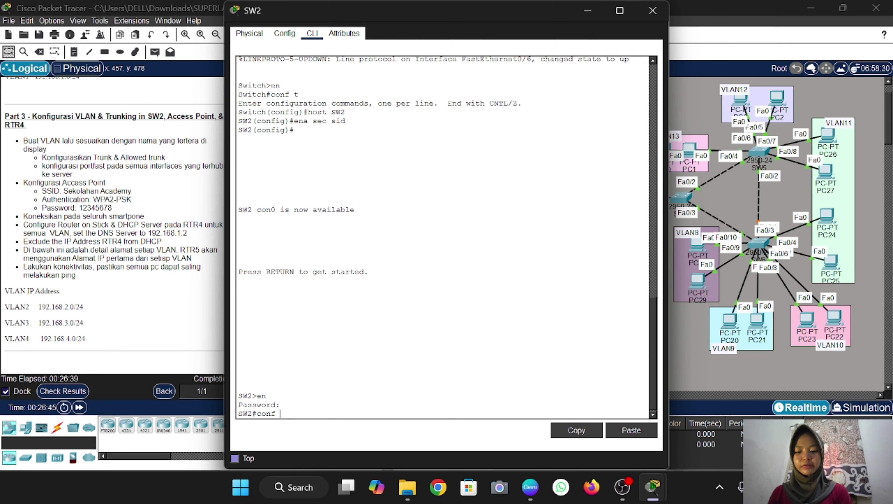
{"action": "type", "text": "t"}
{"action": "key", "text": "Return"}
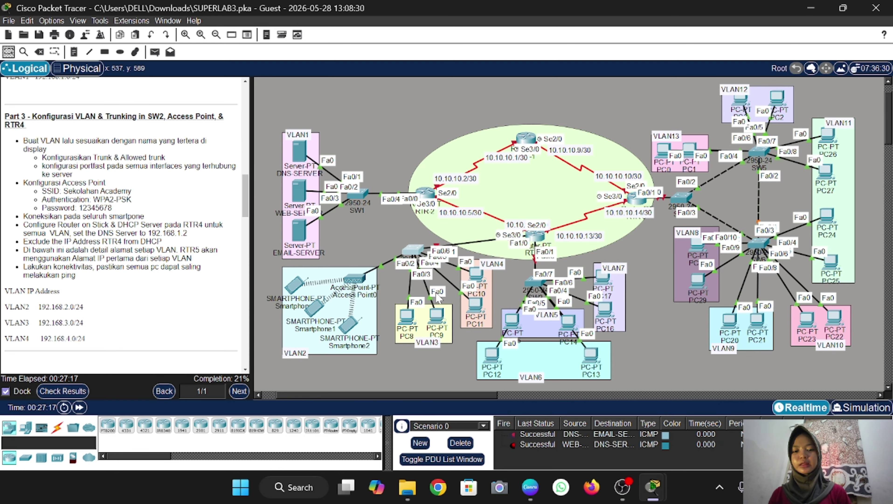
Create VLANs 2, 3 and 4 named VLAN2, VLAN3 and VLAN4
{"action": "mouse_move", "coordinate": [417, 251]}
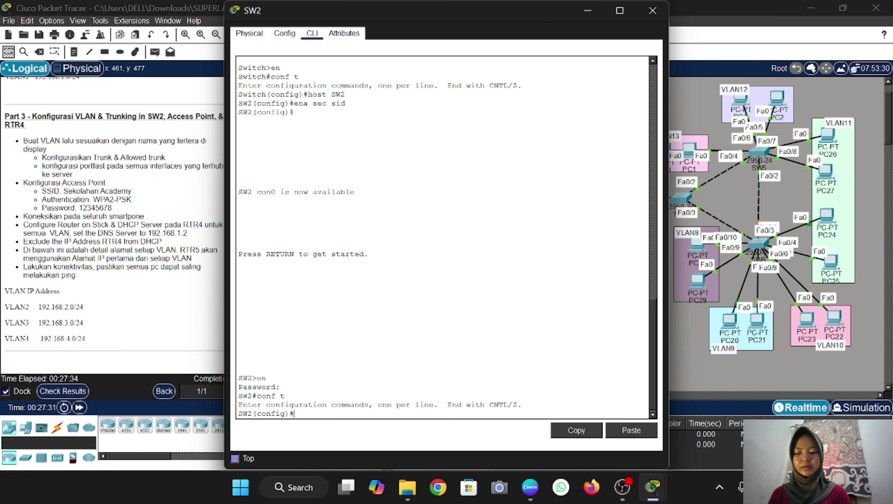
{"action": "type", "text": "vlan 2"}
{"action": "key", "text": "Return"}
{"action": "type", "text": "name VLAN2"}
{"action": "key", "text": "Return"}
{"action": "type", "text": "vlan 3"}
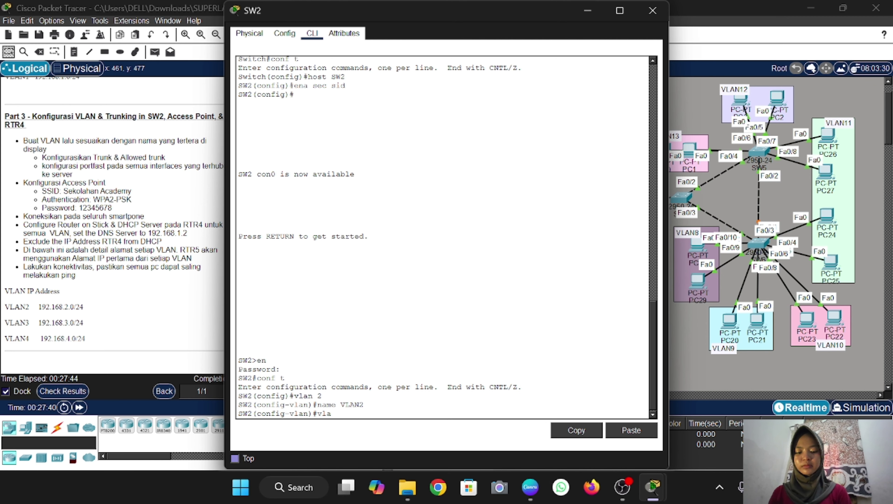
{"action": "key", "text": "Return"}
{"action": "type", "text": "name VLAN3"}
{"action": "key", "text": "Return"}
{"action": "type", "text": "vlan 4"}
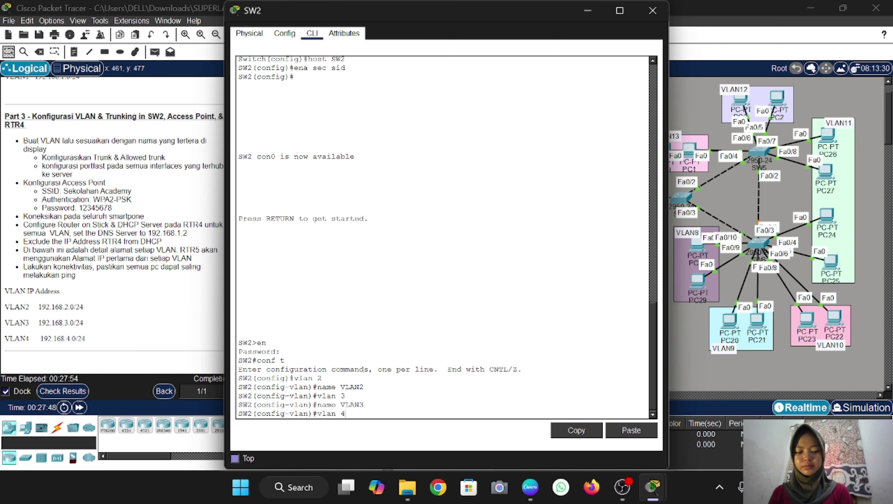
{"action": "key", "text": "Return"}
{"action": "type", "text": "name VLAN4"}
{"action": "key", "text": "Return"}
Make SW2's Fa0/2 a PortFast access port in VLAN 2
{"action": "type", "text": "ex"}
{"action": "key", "text": "Return"}
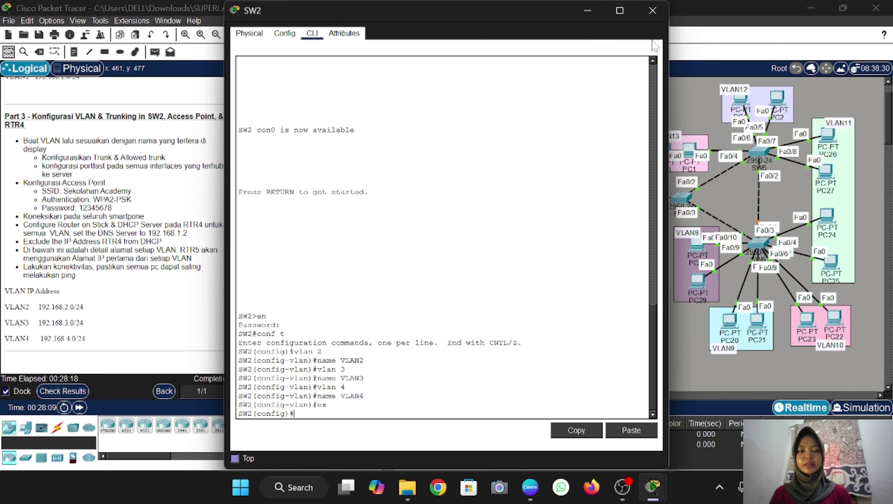
{"action": "left_click", "coordinate": [588, 10]}
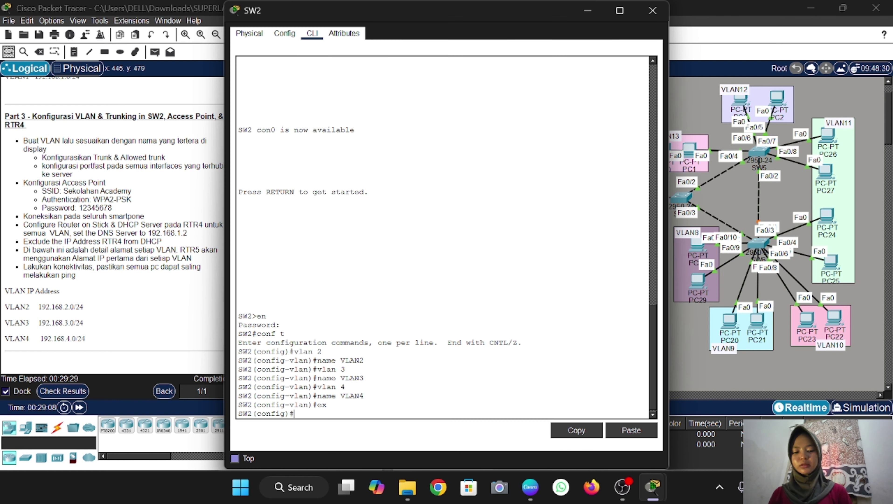
{"action": "type", "text": "nt fa"}
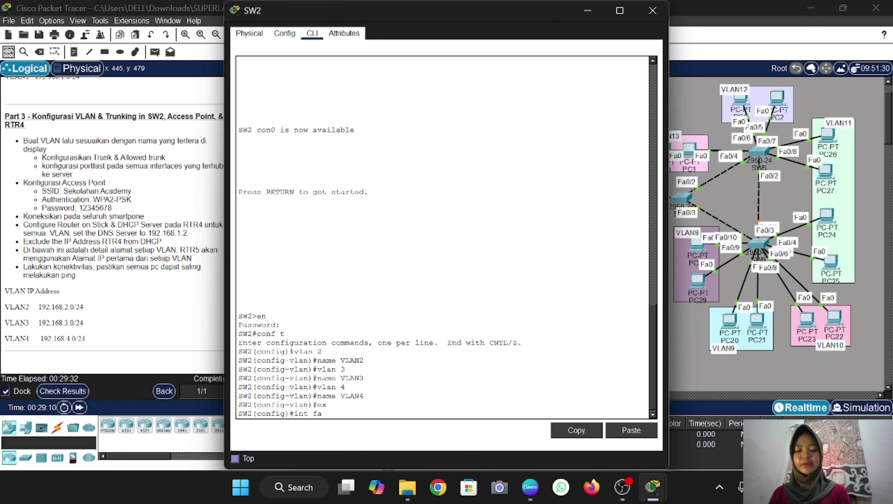
{"action": "type", "text": "0/2"}
{"action": "key", "text": "Return"}
{"action": "type", "text": "s"}
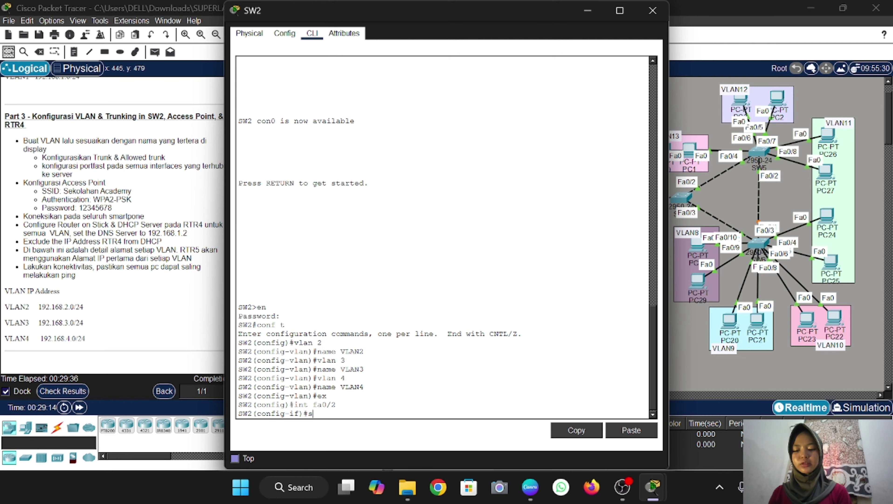
{"action": "type", "text": "w m a"}
{"action": "key", "text": "Return"}
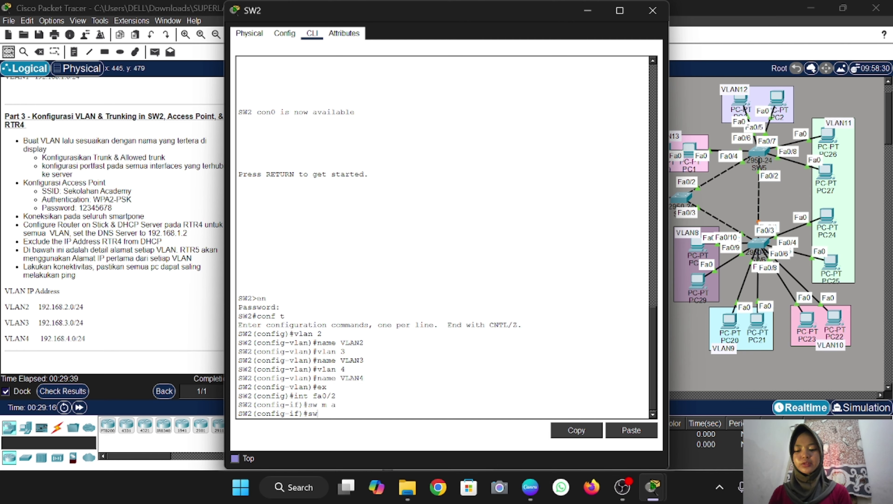
{"action": "type", "text": "sw a vl"}
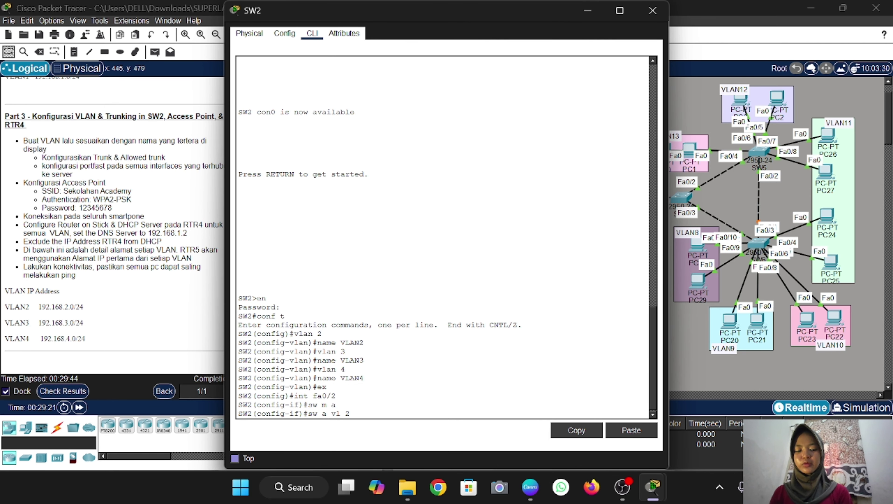
{"action": "type", "text": " 2"}
{"action": "key", "text": "Return"}
{"action": "type", "text": "spa p"}
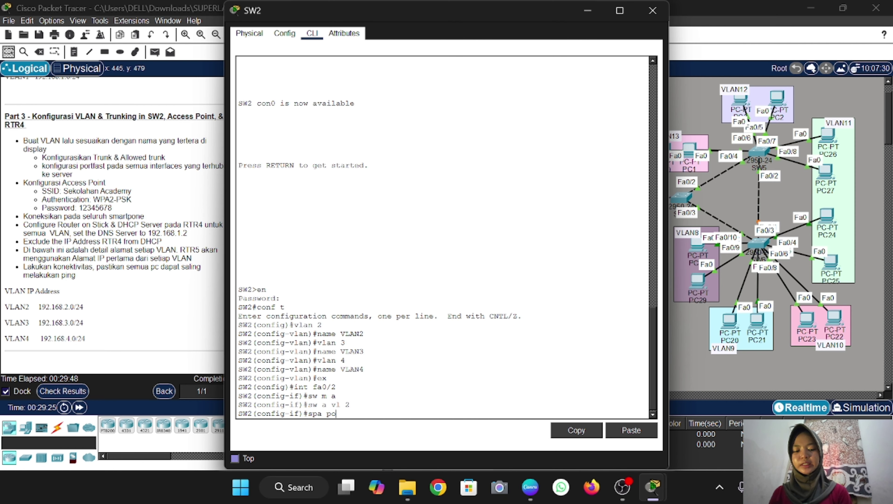
{"action": "type", "text": "o"}
{"action": "key", "text": "Return"}
Exit the interface, hide the SW2 console and move PC8 slightly lower
{"action": "type", "text": "ex"}
{"action": "key", "text": "Return"}
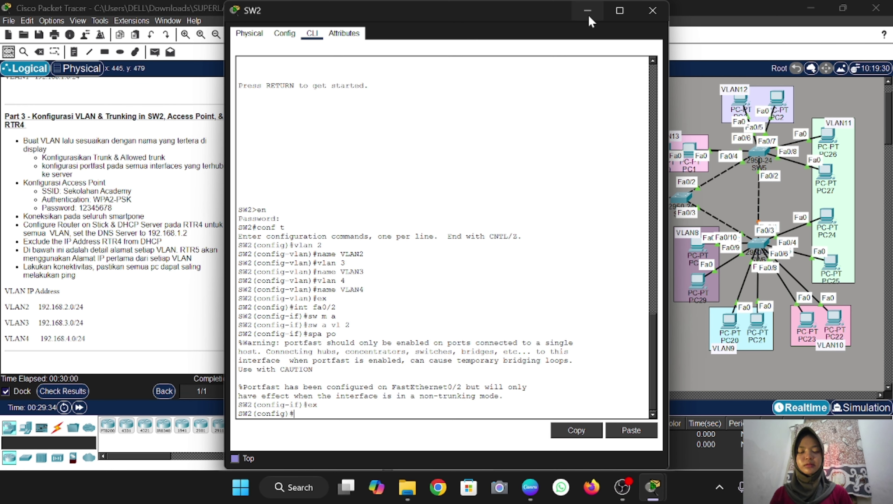
{"action": "left_click", "coordinate": [587, 10]}
{"action": "left_click_drag", "start_coordinate": [407, 312], "coordinate": [436, 315]}
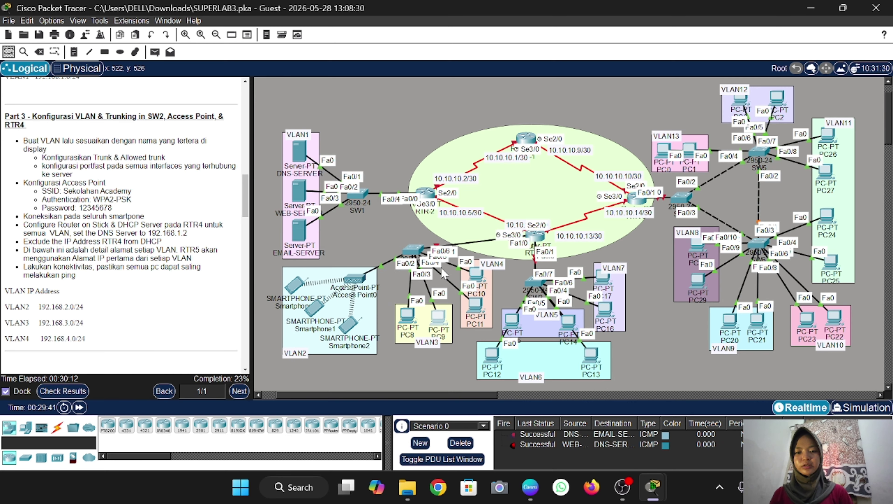
Make SW2 ports Fa0/3–4 PortFast access ports in VLAN 3
{"action": "left_click", "coordinate": [413, 249]}
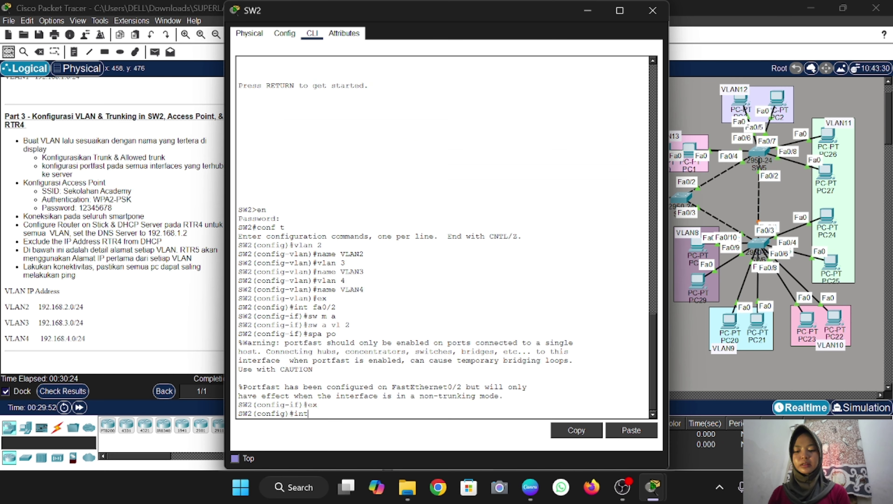
{"action": "type", "text": "ra fa0/"}
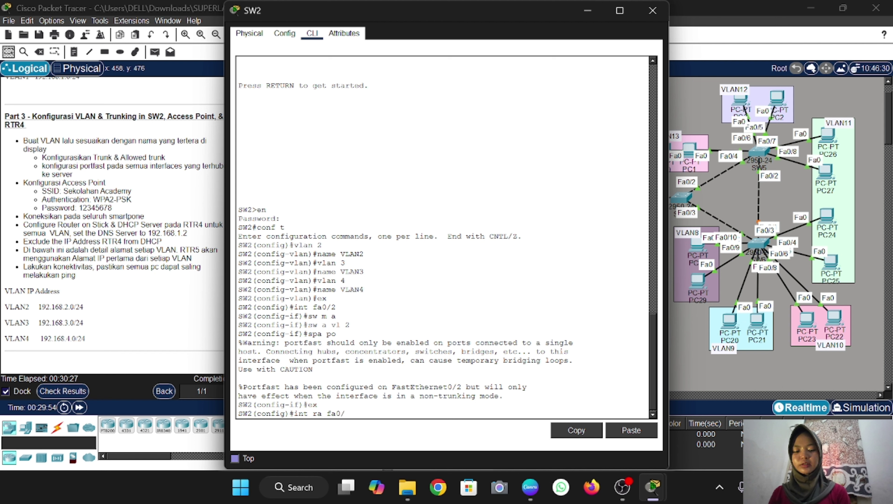
{"action": "type", "text": "3-4"}
{"action": "key", "text": "Return"}
{"action": "type", "text": "s"}
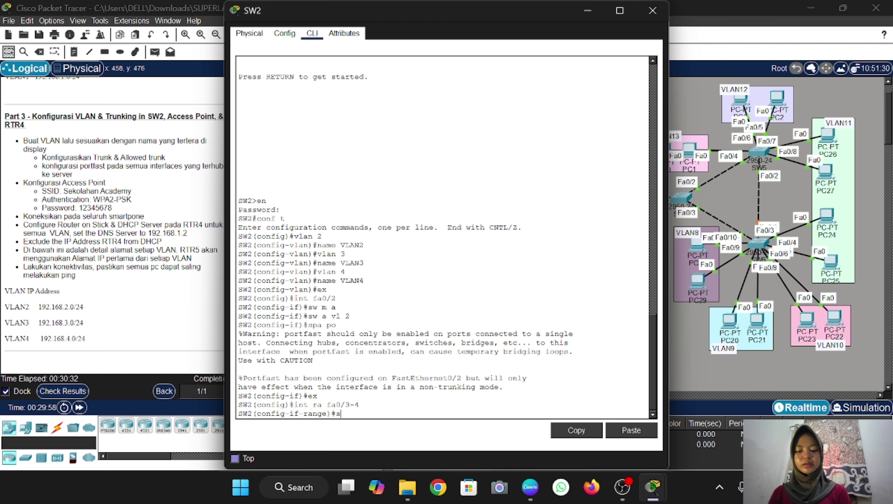
{"action": "type", "text": "w m a"}
{"action": "key", "text": "Return"}
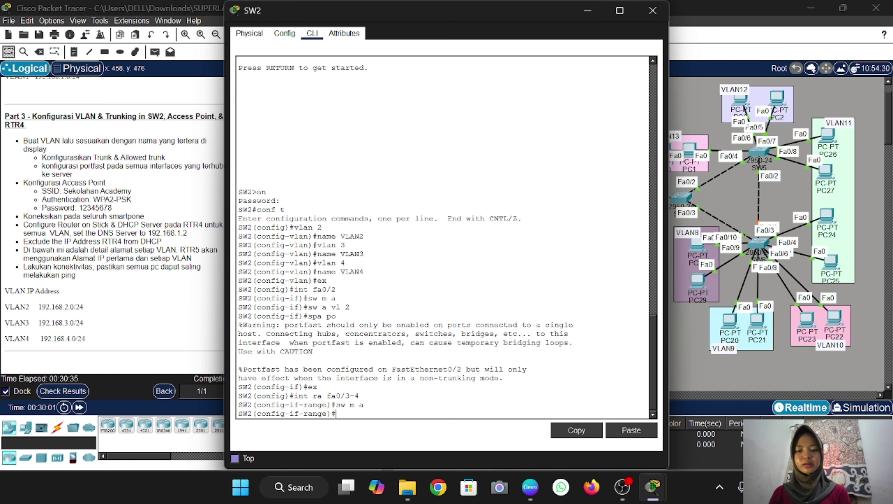
{"action": "type", "text": "sw a vl "}
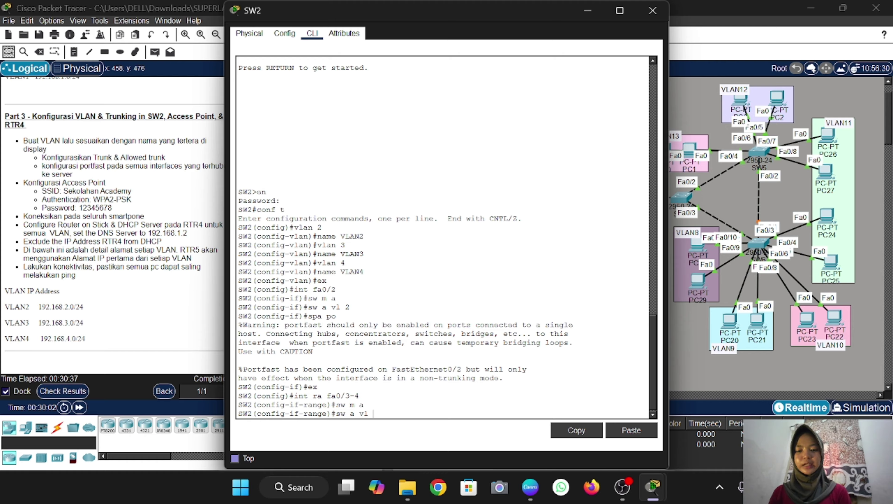
{"action": "type", "text": "3"}
{"action": "key", "text": "Return"}
{"action": "type", "text": "spa p"}
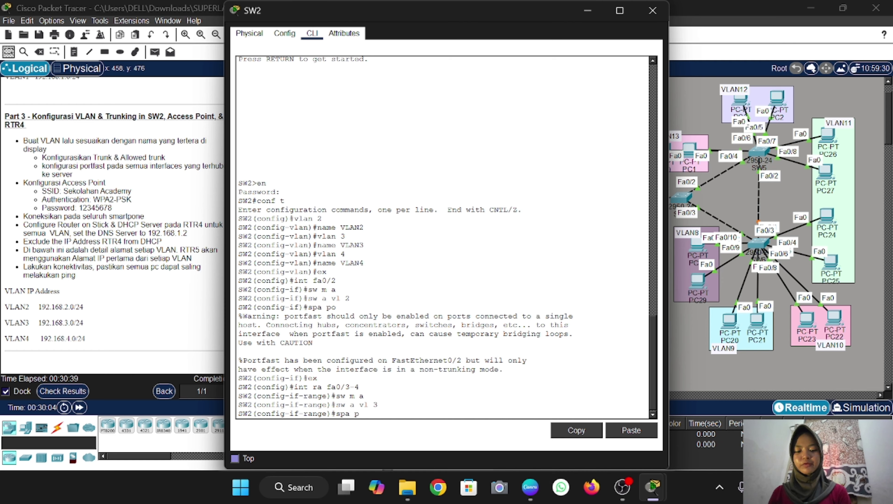
{"action": "type", "text": "o"}
{"action": "key", "text": "Return"}
{"action": "type", "text": "ex"}
{"action": "key", "text": "Return"}
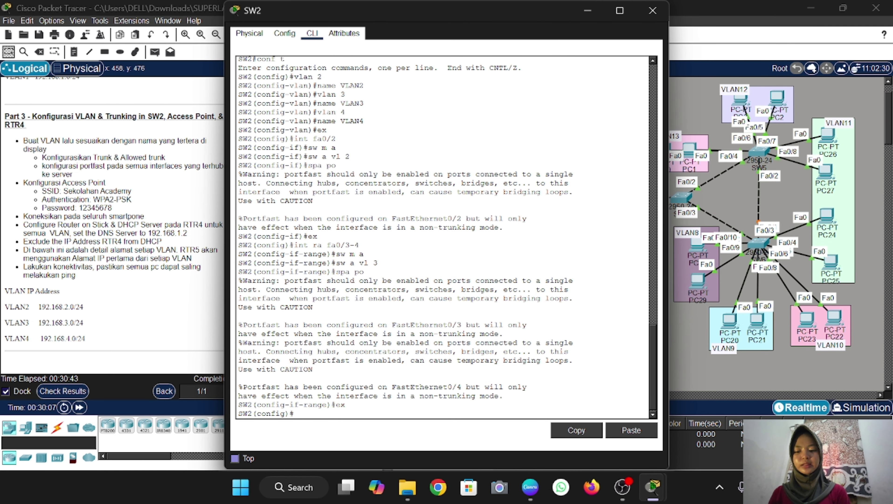
Make SW2 ports Fa0/5–6 PortFast access ports in VLAN 4
{"action": "type", "text": "int ra fa"}
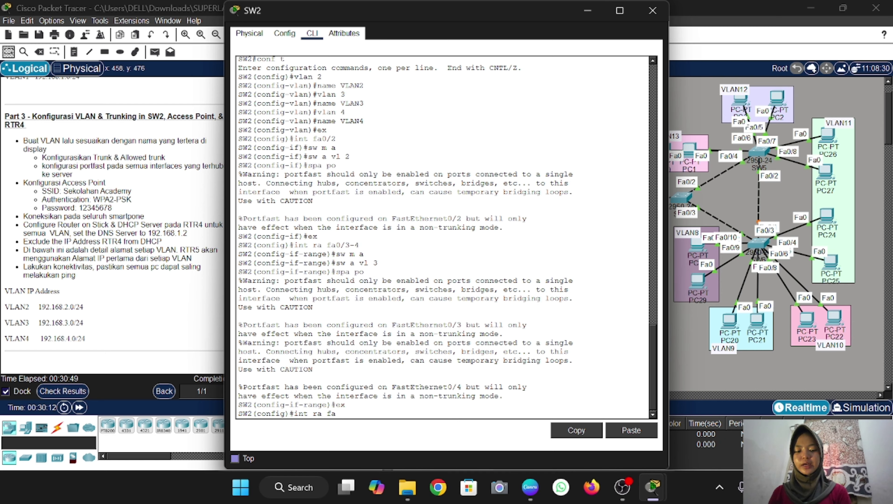
{"action": "type", "text": "0/5-66"}
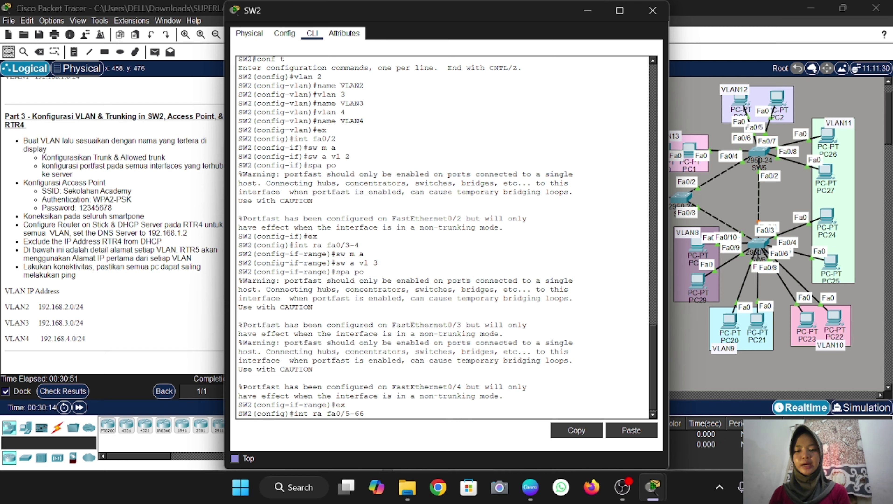
{"action": "key", "text": "BackSpace"}
{"action": "key", "text": "Return"}
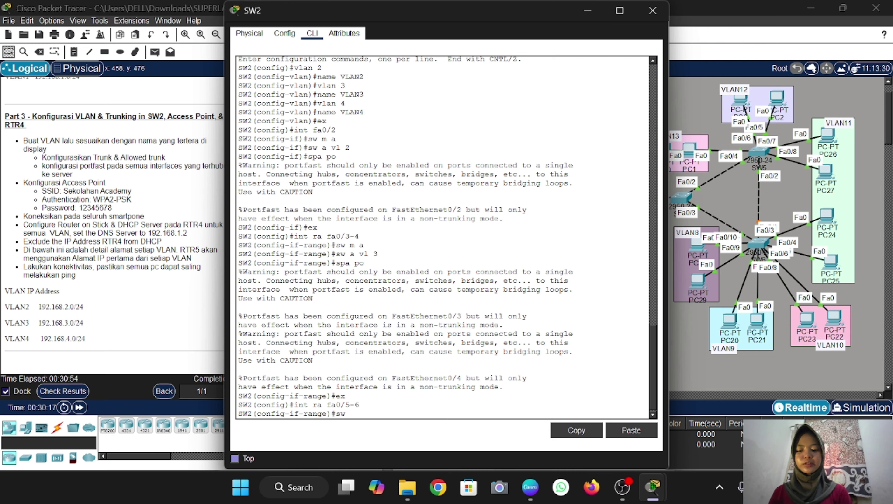
{"action": "type", "text": "sw m a"}
{"action": "key", "text": "Return"}
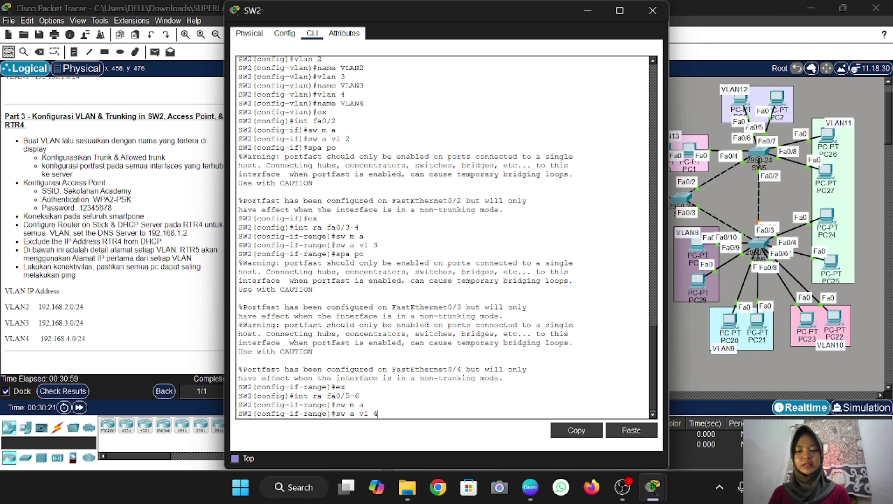
{"action": "key", "text": "Return"}
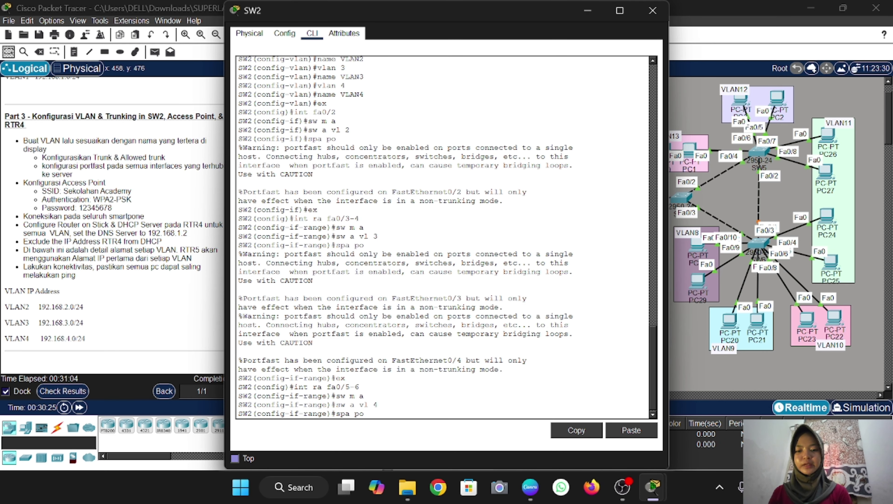
{"action": "type", "text": "spa po"}
{"action": "key", "text": "Return"}
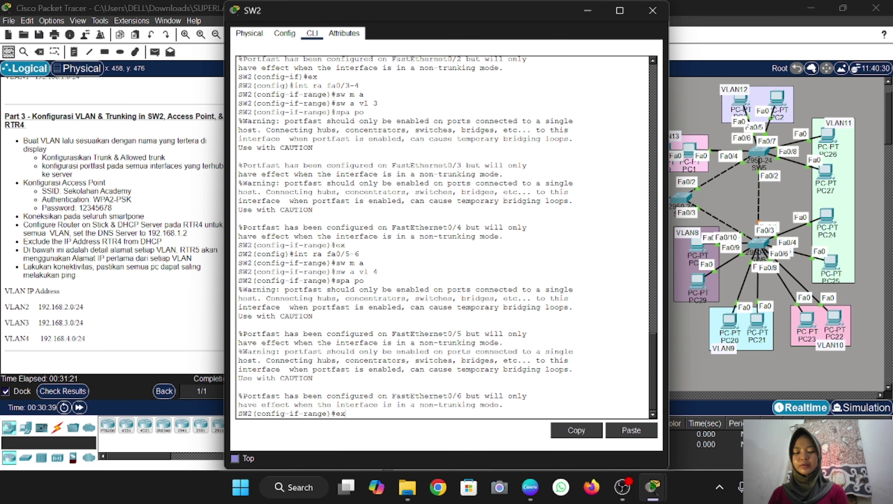
{"action": "type", "text": "ex"}
{"action": "key", "text": "Return"}
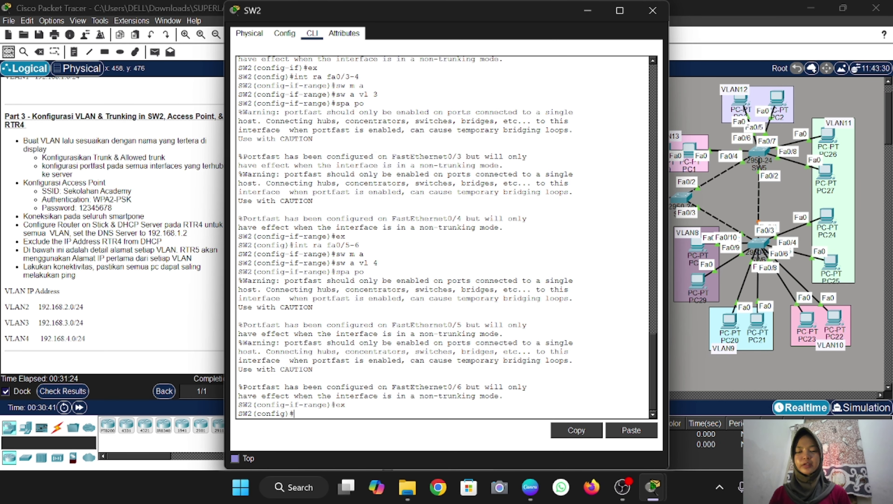
Move RTR-4 higher, then make SW2's Fa0/1 a trunk allowing VLANs 2–4
{"action": "left_click", "coordinate": [587, 11]}
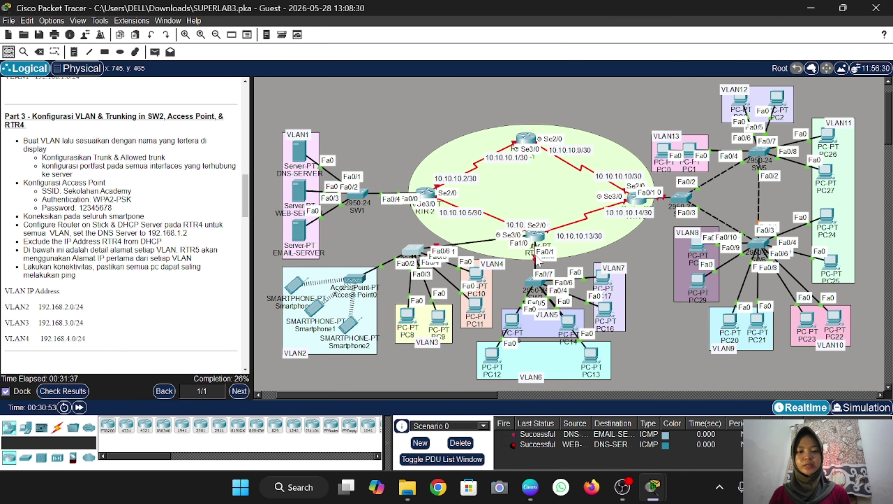
{"action": "mouse_move", "coordinate": [536, 234]}
{"action": "left_mouse_down"}
{"action": "mouse_move", "coordinate": [538, 214]}
{"action": "mouse_move", "coordinate": [458, 236]}
{"action": "mouse_move", "coordinate": [522, 231]}
{"action": "mouse_move", "coordinate": [542, 201]}
{"action": "mouse_move", "coordinate": [539, 218]}
{"action": "left_mouse_up"}
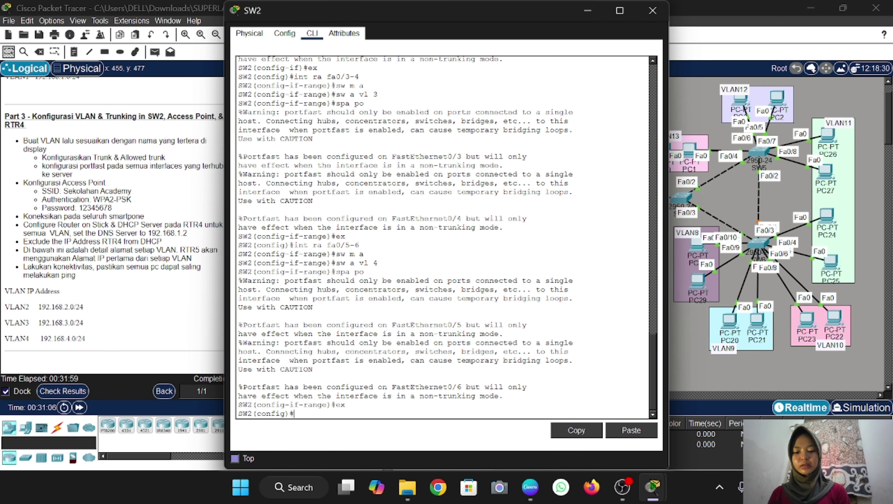
{"action": "type", "text": "fa"}
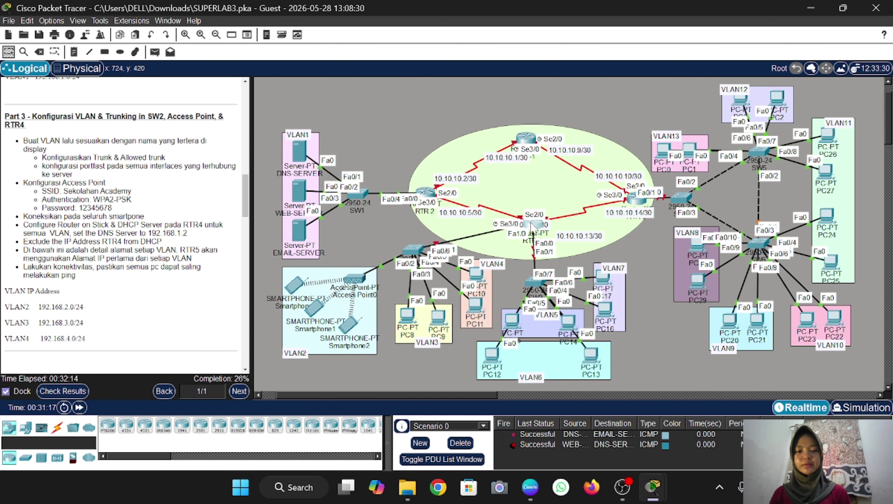
{"action": "left_click", "coordinate": [410, 250]}
{"action": "key", "text": "Return"}
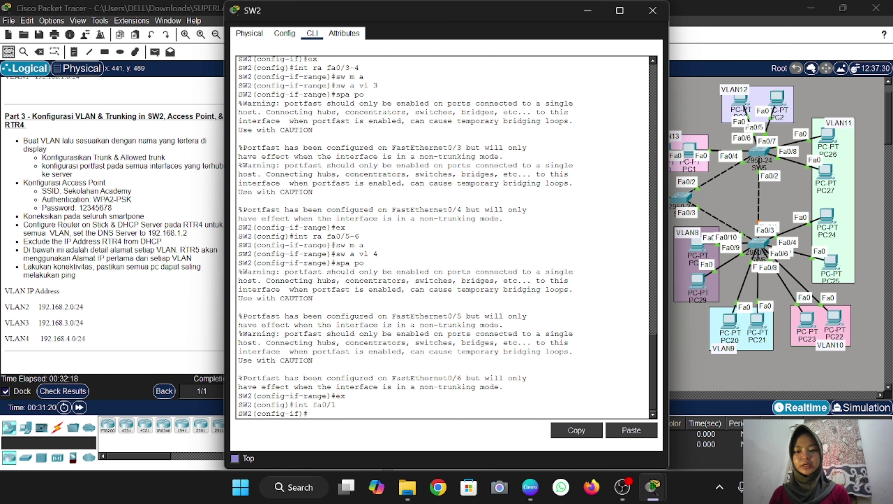
{"action": "type", "text": "sw m "}
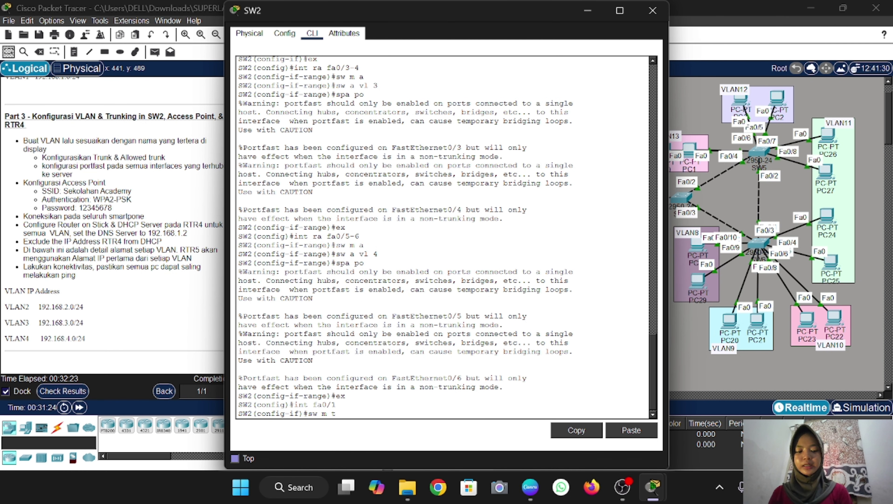
{"action": "type", "text": "t"}
{"action": "key", "text": "Return"}
{"action": "type", "text": "sw t all"}
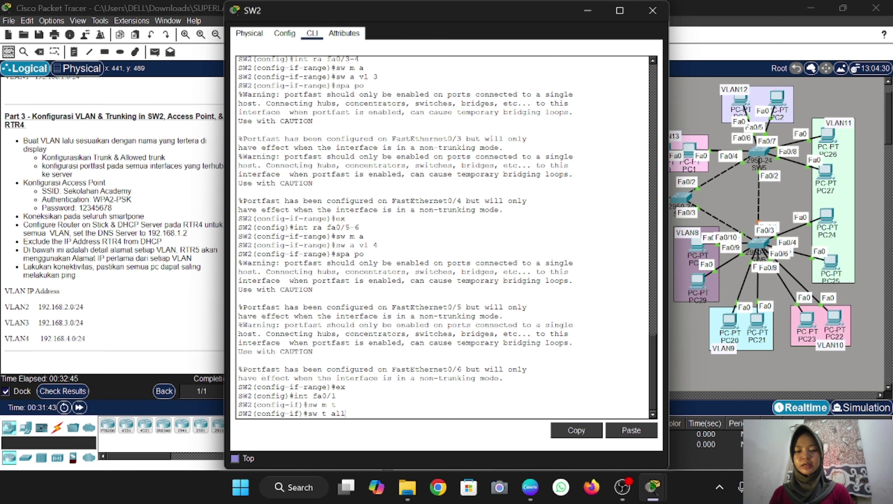
{"action": "type", "text": " vl 2"}
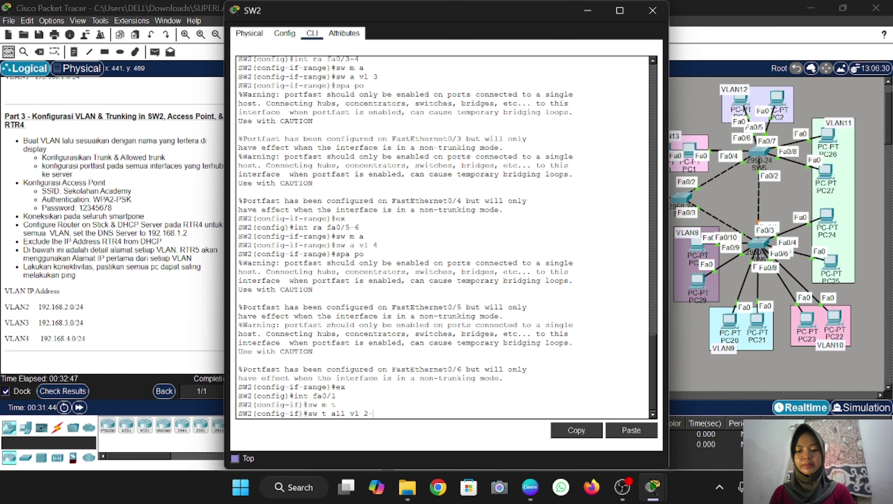
{"action": "type", "text": "-4"}
{"action": "key", "text": "Return"}
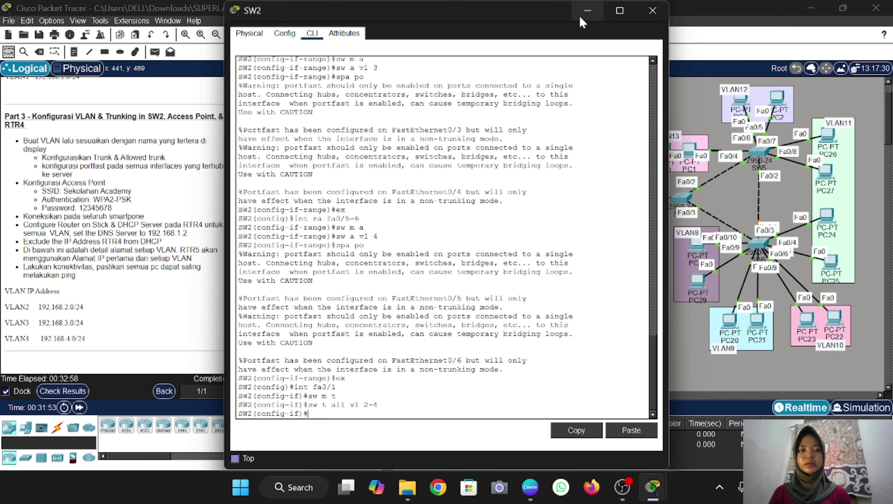
{"action": "left_click", "coordinate": [653, 10]}
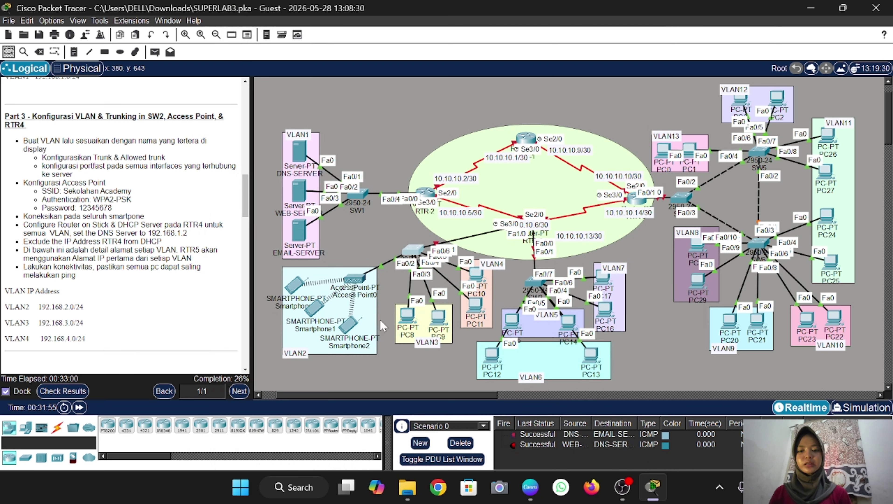
On Access Point0's Port 1, set SSID 'Sekolahan Academy', WPA2-PSK authentication and the lab's pass phrase
{"action": "left_click", "coordinate": [361, 282]}
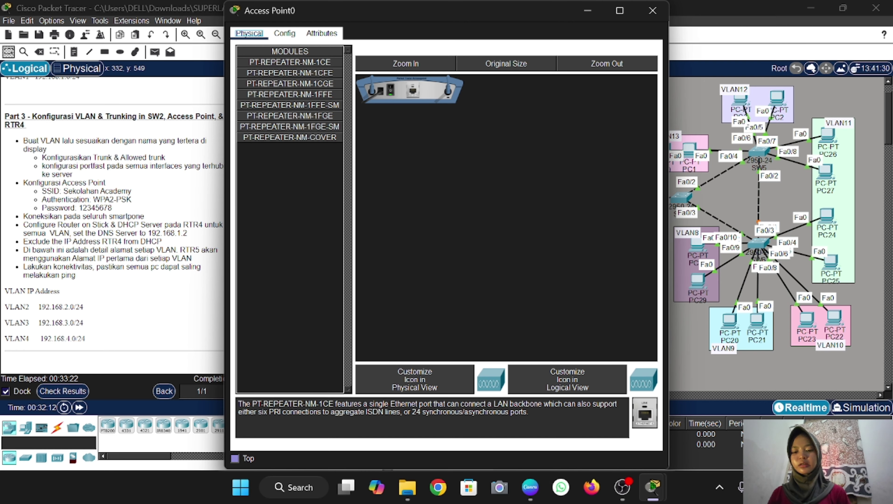
{"action": "left_click", "coordinate": [284, 33]}
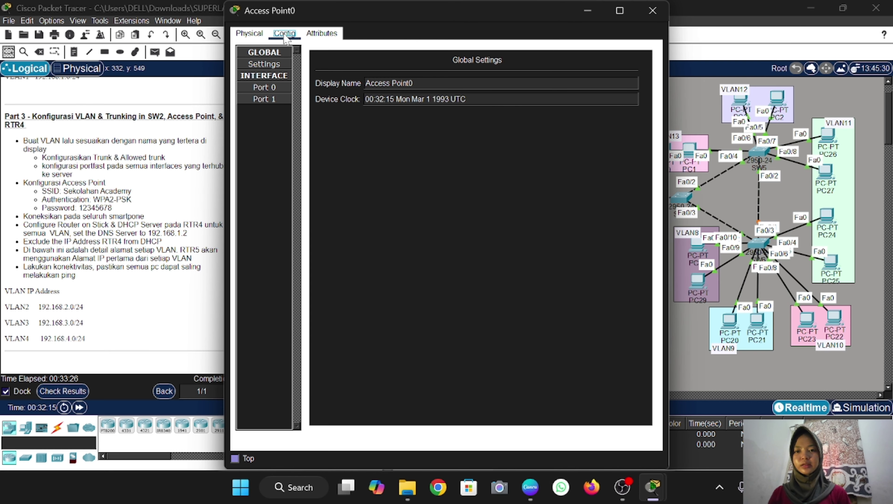
{"action": "left_click", "coordinate": [266, 98]}
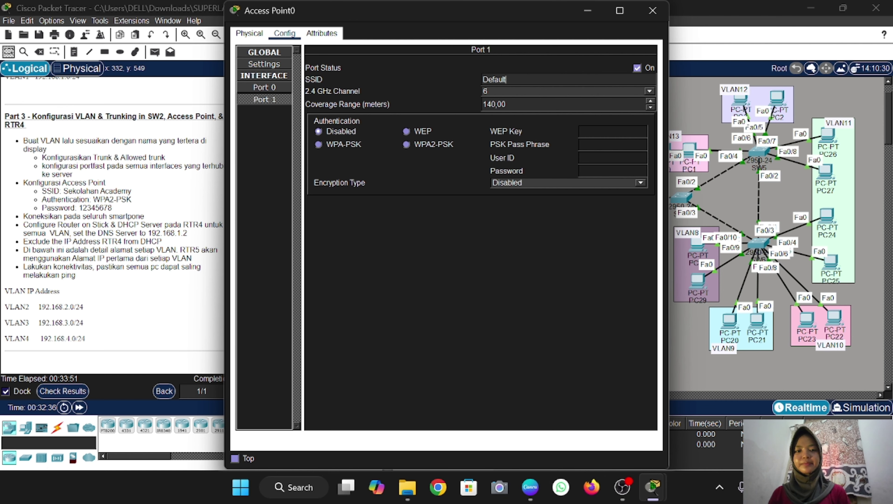
{"action": "key", "text": "BackSpace"}
{"action": "key", "text": "BackSpace"}
{"action": "key", "text": "BackSpace"}
{"action": "key", "text": "BackSpace"}
{"action": "key", "text": "BackSpace"}
{"action": "key", "text": "BackSpace"}
{"action": "key", "text": "BackSpace"}
{"action": "type", "text": "Se"}
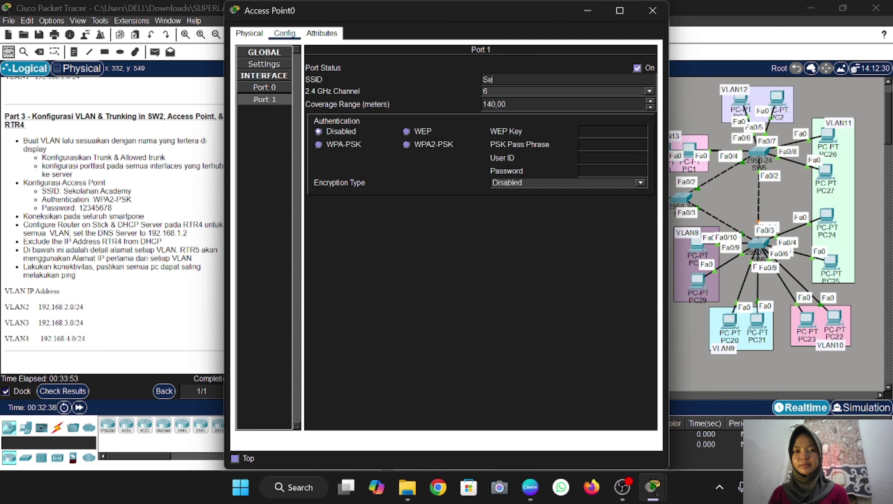
{"action": "type", "text": "kolahan "}
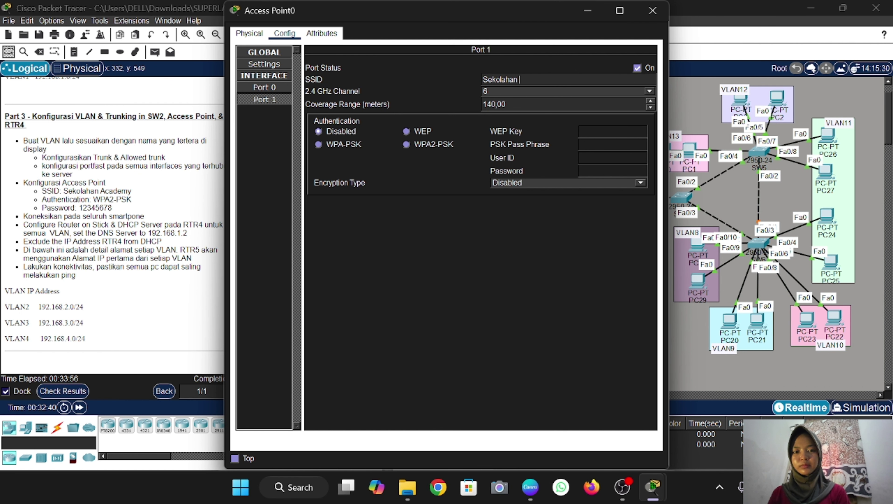
{"action": "type", "text": "Academy"}
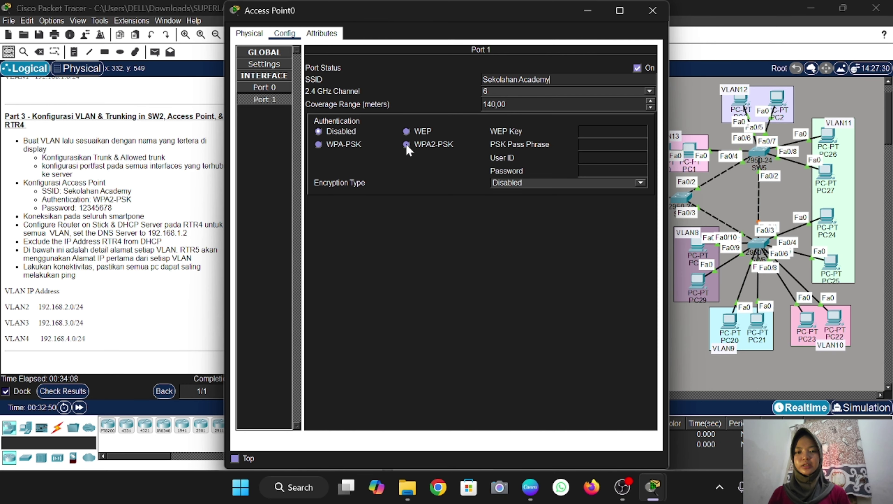
{"action": "left_click", "coordinate": [405, 145]}
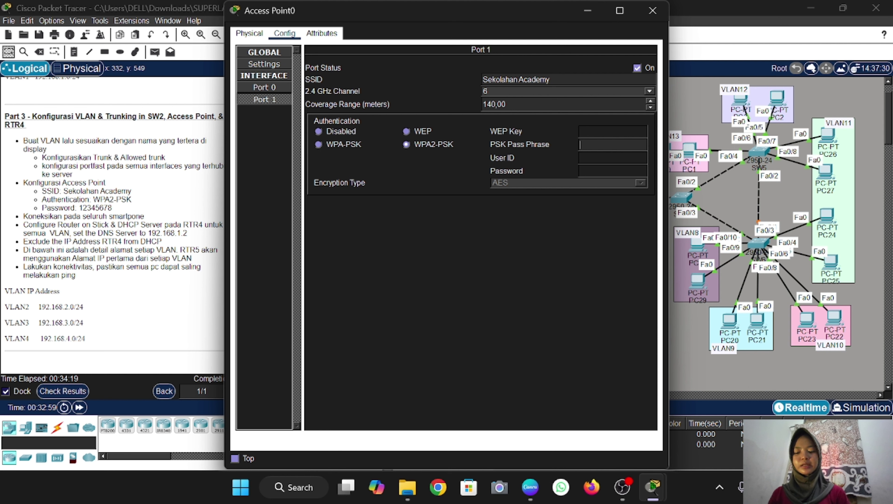
{"action": "type", "text": "12345678"}
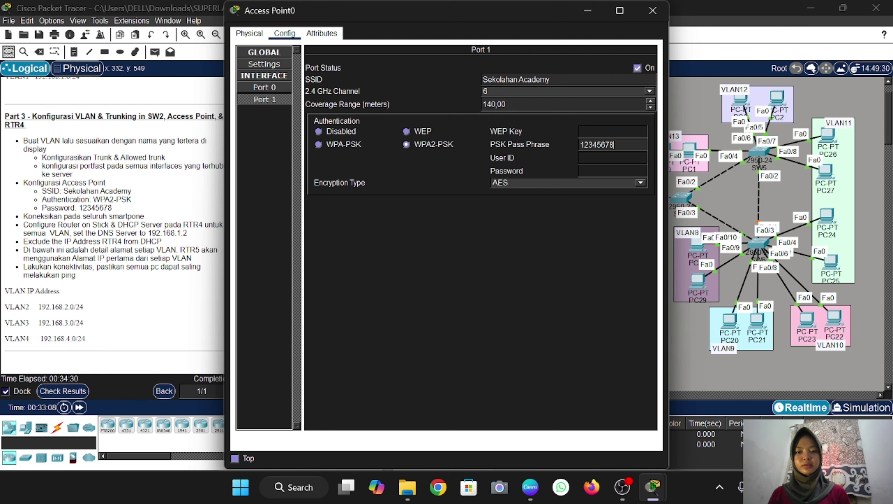
Join Smartphone0's Wireless0 to SSID 'Sekolahan Academy' using WPA2-PSK and the lab's pass phrase
{"action": "left_click", "coordinate": [653, 11]}
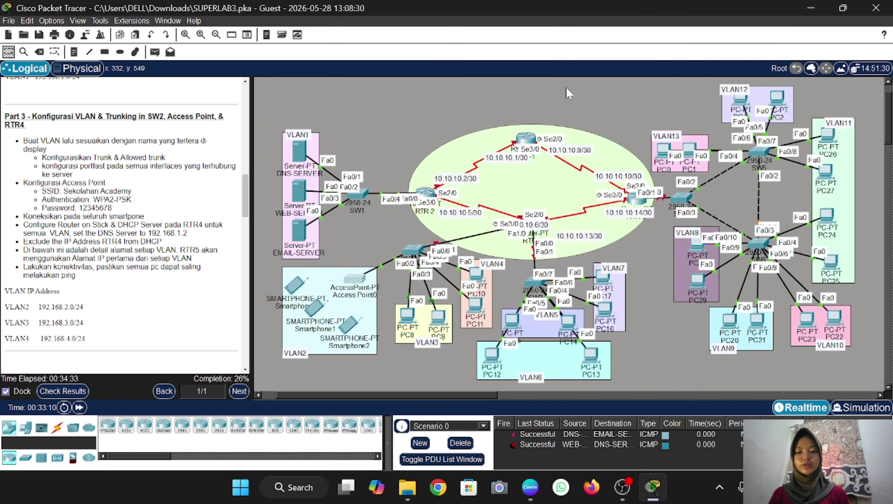
{"action": "left_click", "coordinate": [295, 286]}
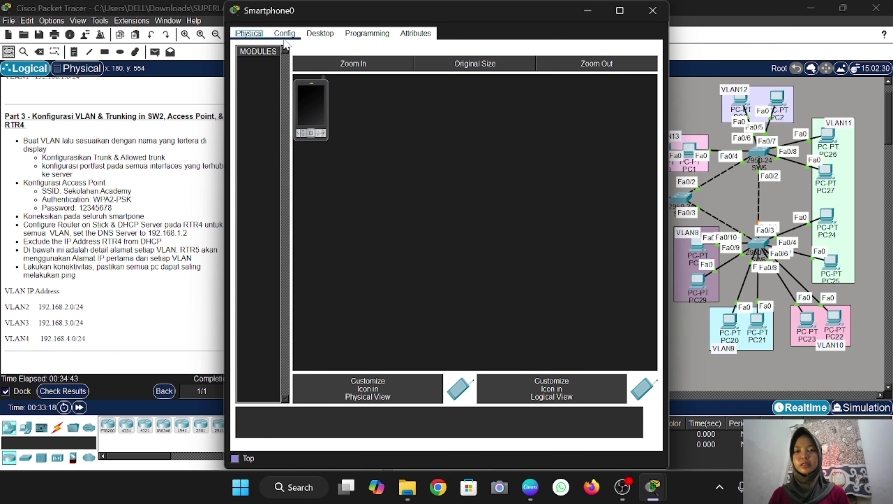
{"action": "left_click", "coordinate": [284, 38]}
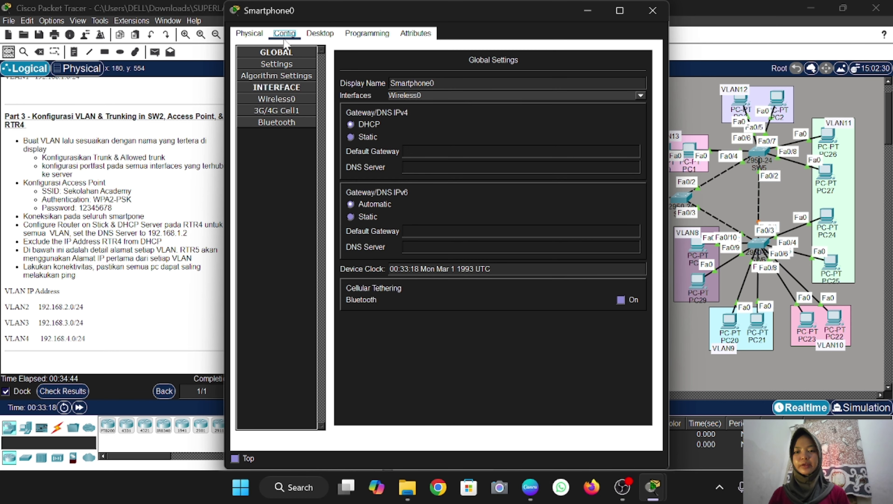
{"action": "left_click", "coordinate": [274, 100]}
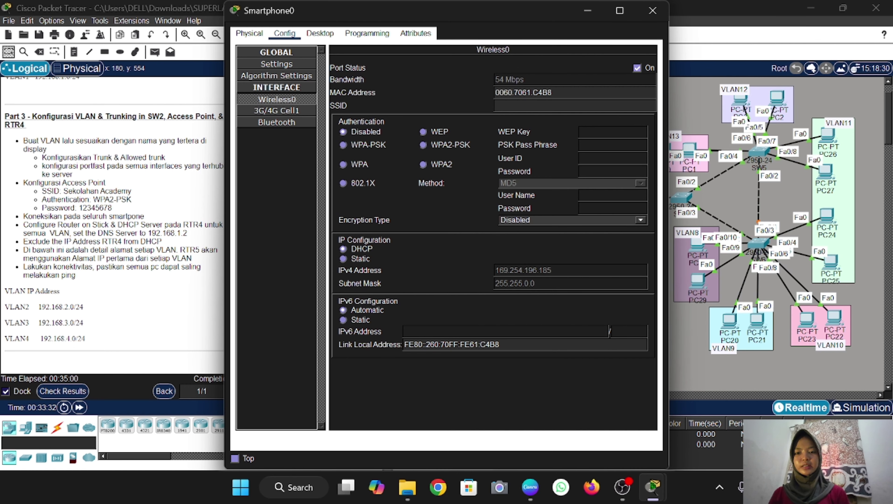
{"action": "type", "text": "Sekolahan"}
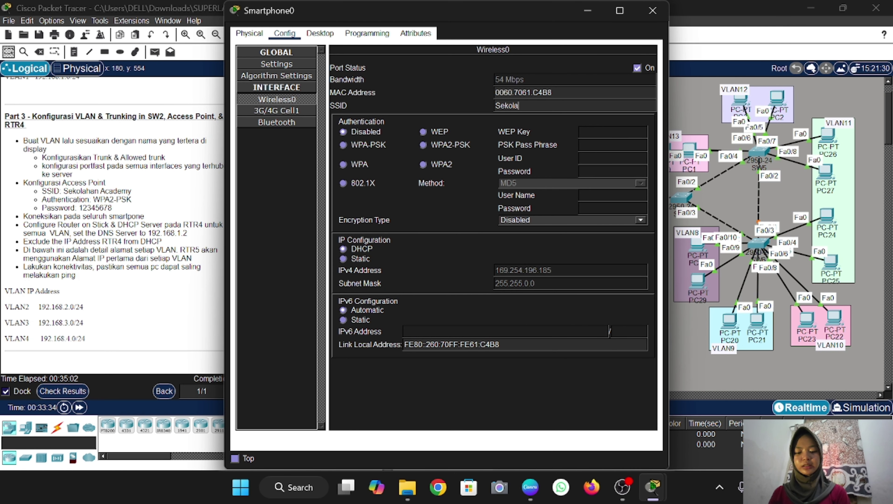
{"action": "type", "text": " Academy"}
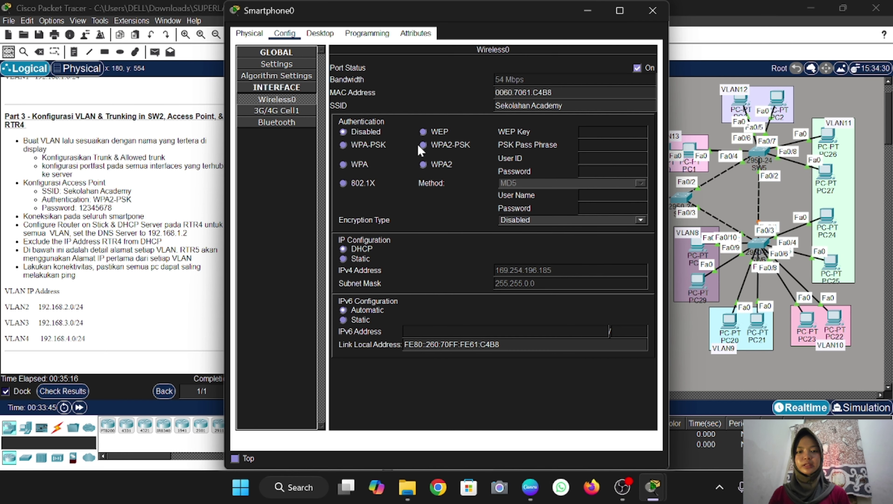
{"action": "left_click", "coordinate": [424, 146]}
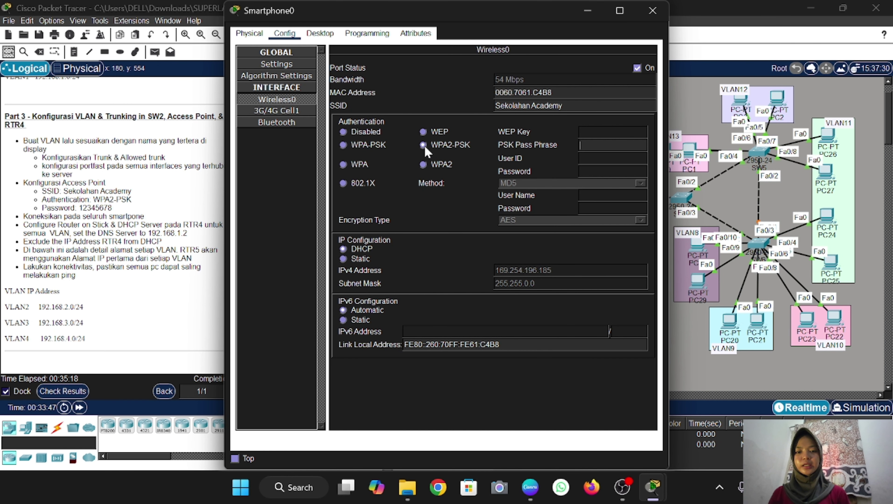
{"action": "left_click", "coordinate": [580, 144]}
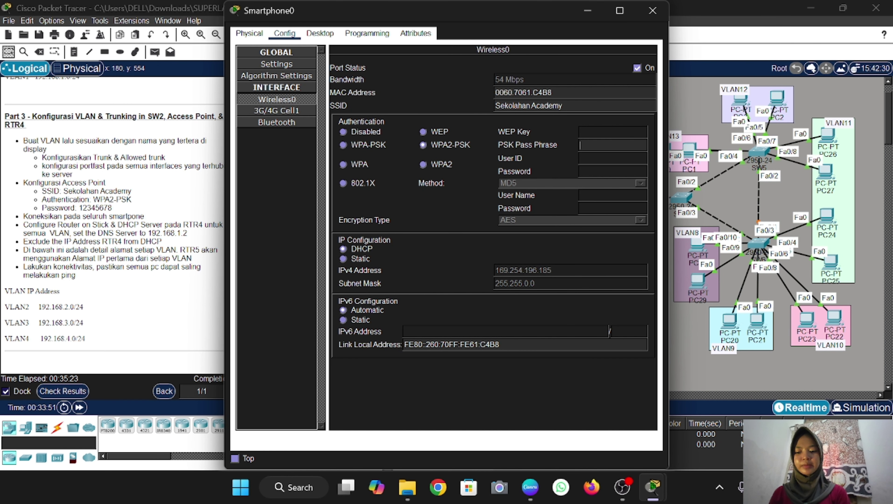
{"action": "type", "text": "12345678"}
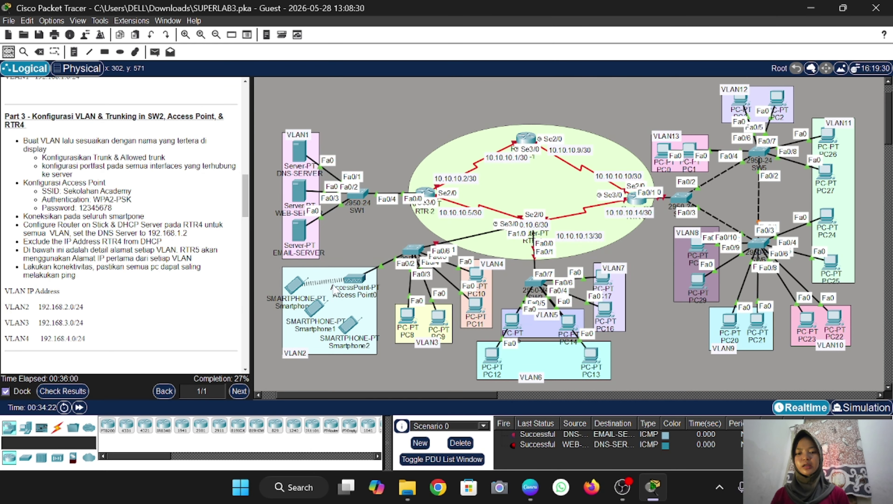
Join Smartphone1's Wireless0 to SSID 'Sekolahan Academy' using WPA2-PSK and the lab's pass phrase
{"action": "left_click", "coordinate": [314, 312]}
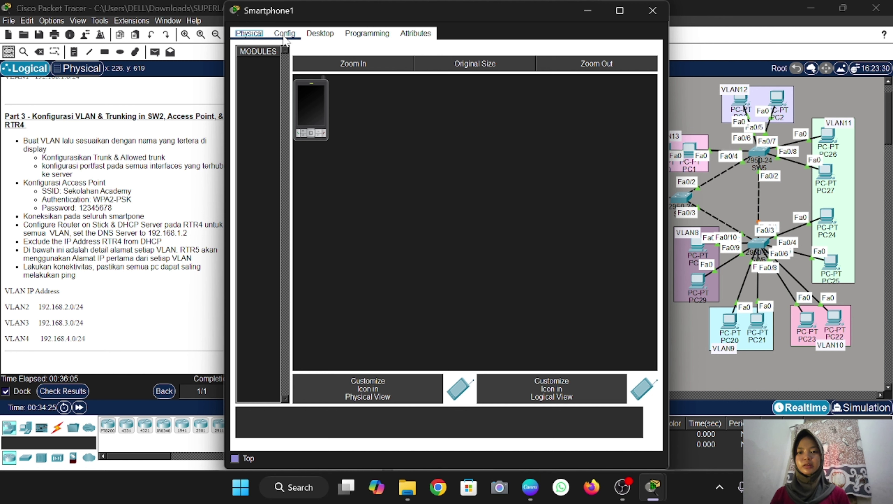
{"action": "left_click", "coordinate": [285, 35]}
{"action": "left_click", "coordinate": [277, 99]}
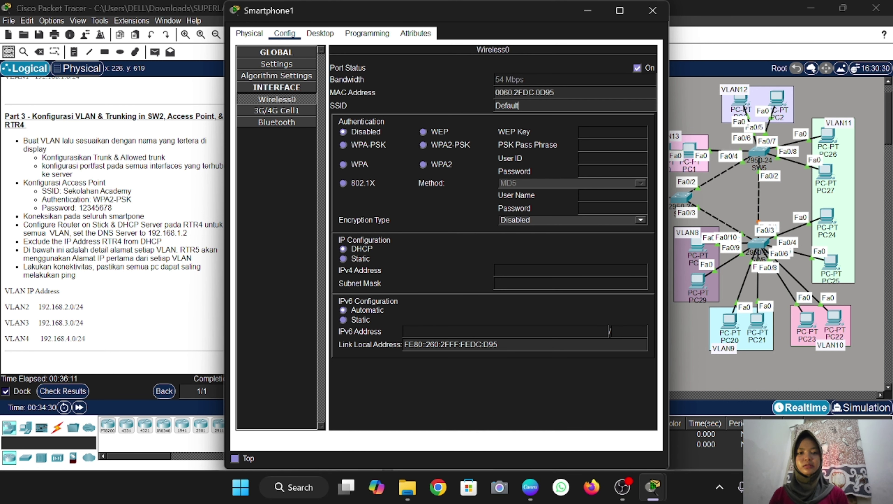
{"action": "double_click", "coordinate": [518, 106]}
{"action": "key", "text": "BackSpace"}
{"action": "type", "text": "Se"}
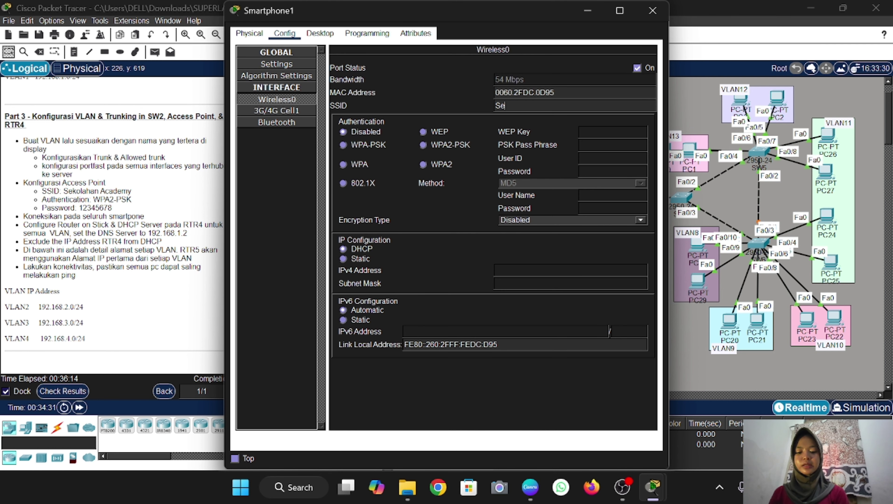
{"action": "type", "text": "kolahan Academy"}
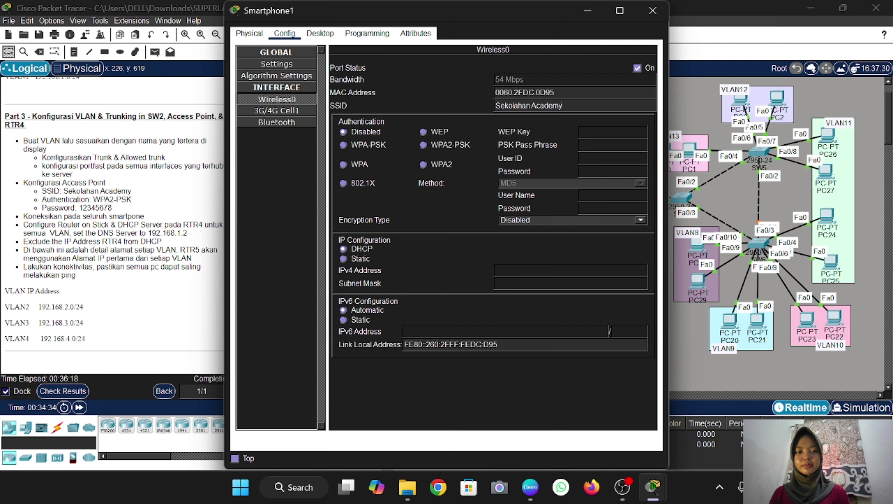
{"action": "left_click", "coordinate": [430, 144]}
{"action": "type", "text": "12"}
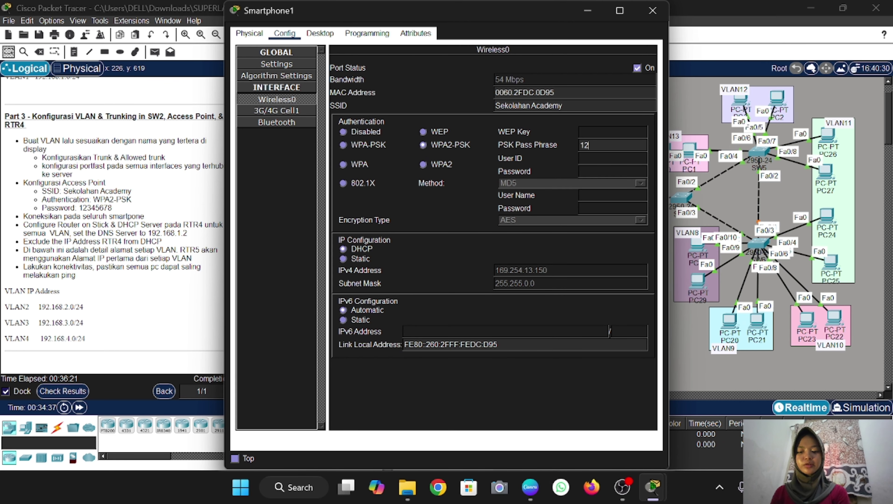
{"action": "type", "text": "345678"}
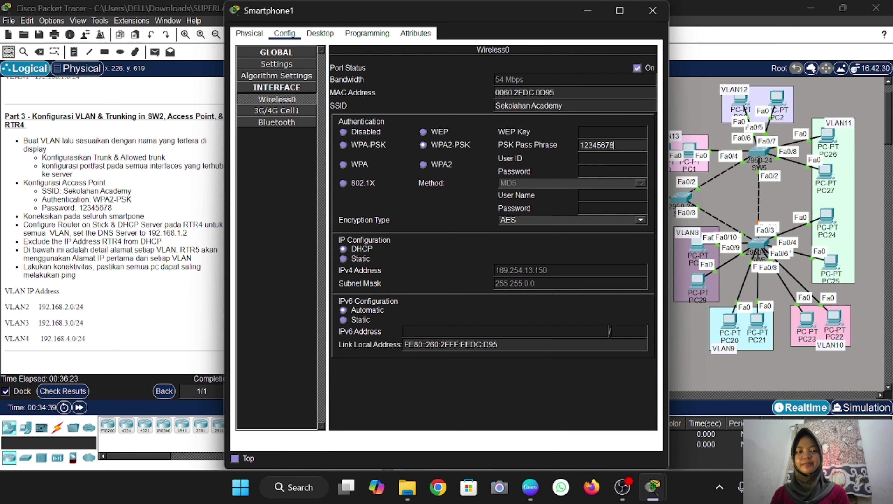
{"action": "left_click", "coordinate": [652, 10]}
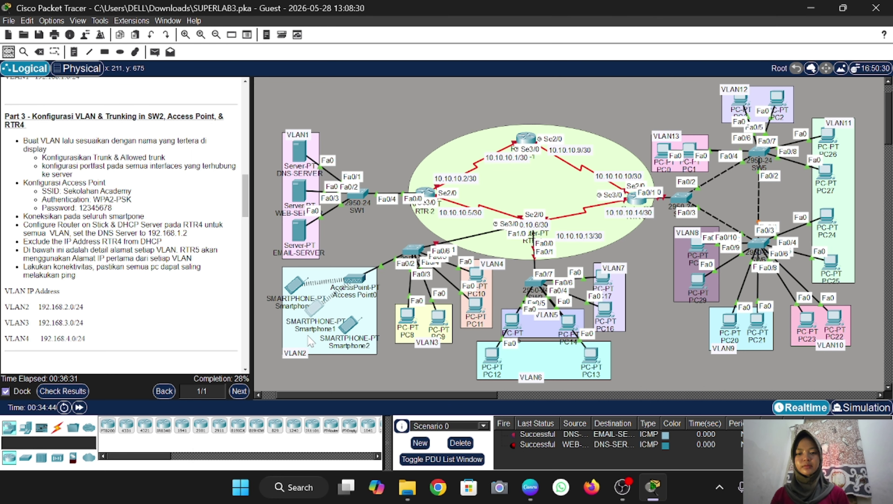
Join Smartphone2's Wireless0 to SSID 'Sekolahan Academy' using WPA2-PSK and the lab's pass phrase
{"action": "left_click", "coordinate": [351, 330]}
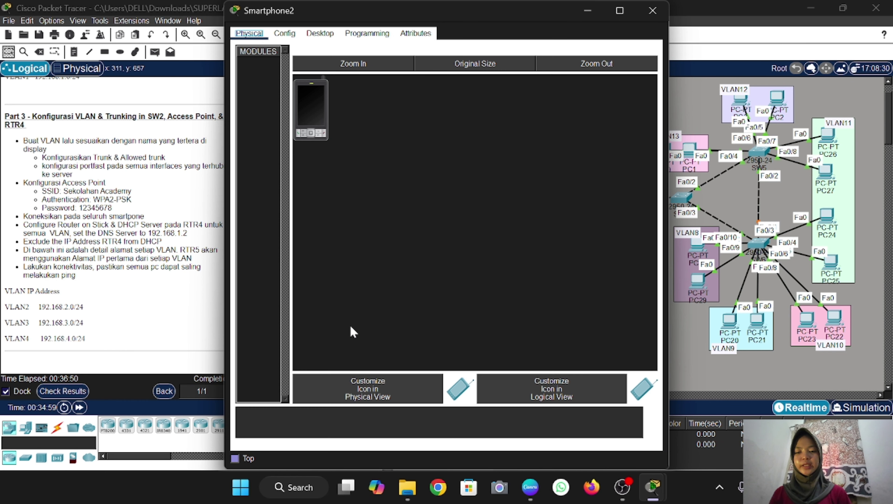
{"action": "left_click", "coordinate": [285, 33]}
{"action": "double_click", "coordinate": [507, 105]}
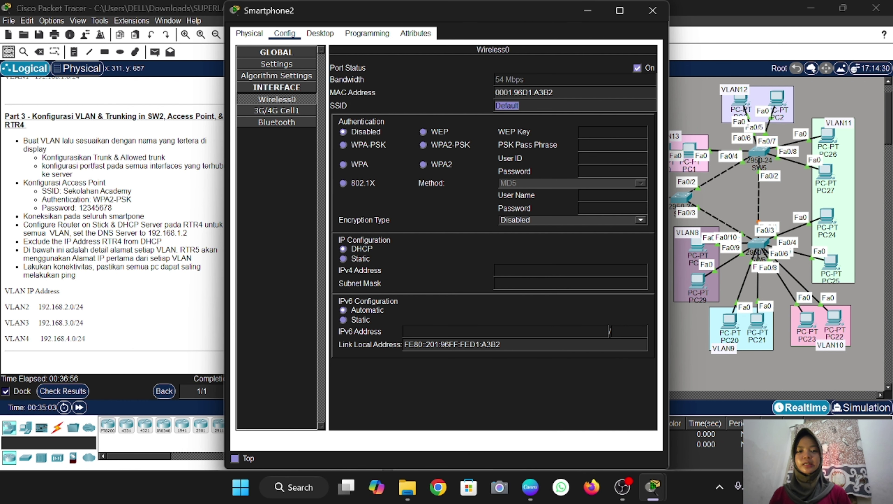
{"action": "key", "text": "BackSpace"}
{"action": "type", "text": "Sekol"}
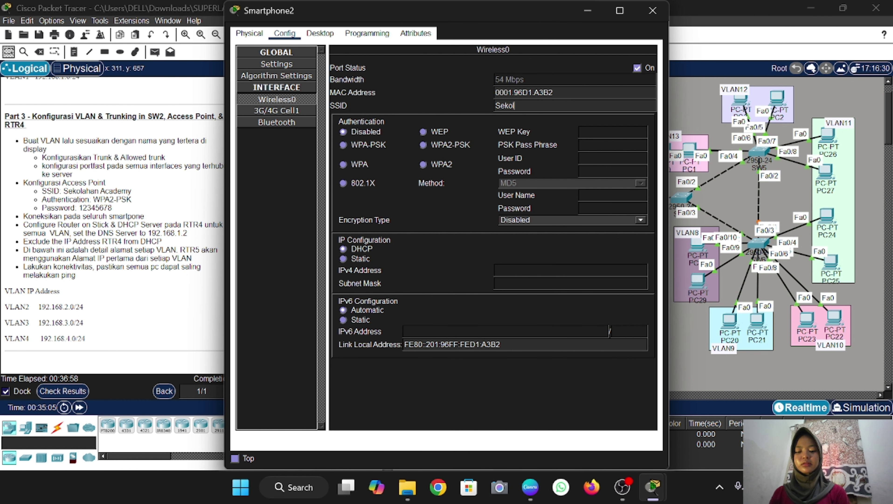
{"action": "type", "text": "ahan Academy"}
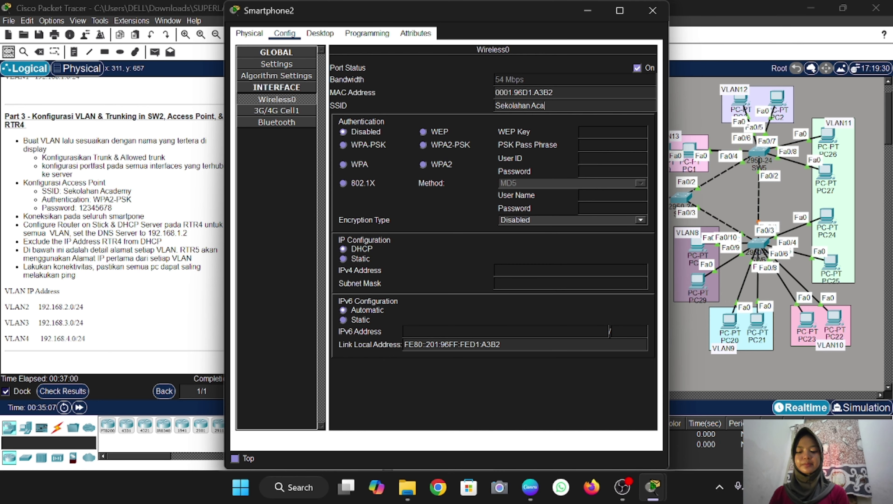
{"action": "left_click", "coordinate": [423, 145]}
{"action": "type", "text": "1"}
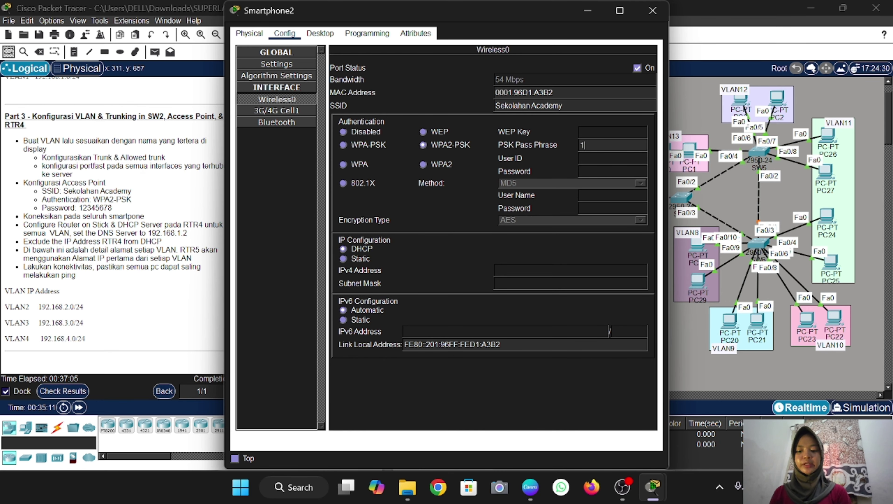
{"action": "type", "text": "2345678"}
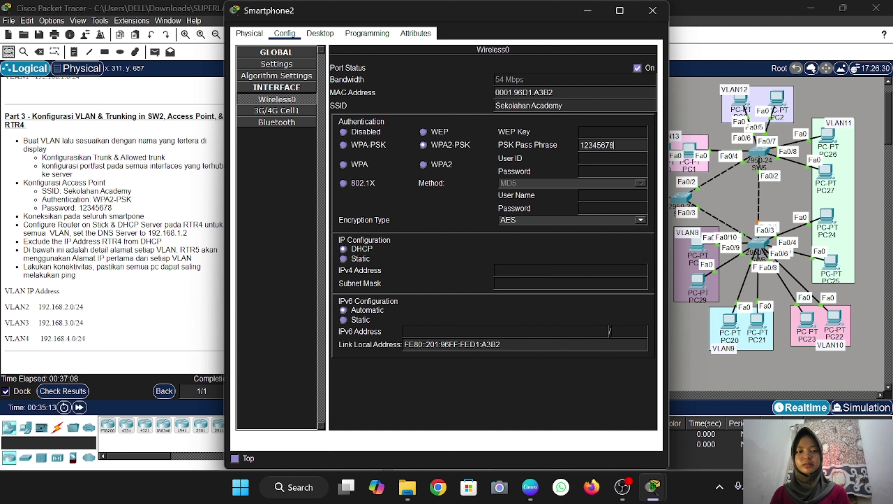
{"action": "left_click", "coordinate": [652, 11]}
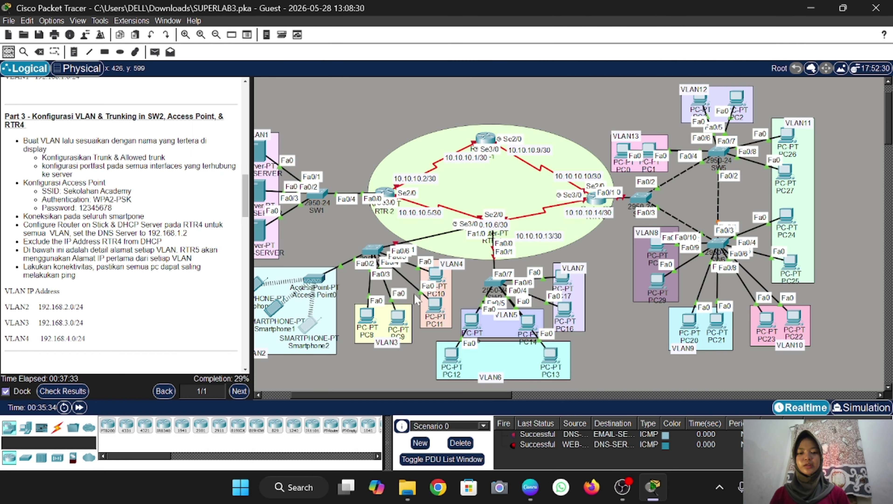
Move the 10.10.10.6/30 label below RTR-4, then enter privileged and global configuration mode on its CLI
{"action": "scroll", "coordinate": [414, 293], "scroll_direction": "right", "scroll_amount": 2}
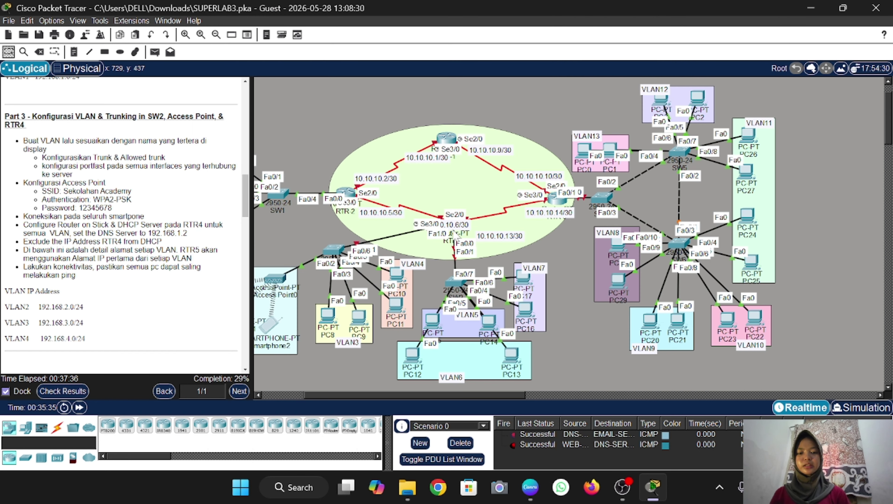
{"action": "left_click_drag", "start_coordinate": [452, 228], "coordinate": [454, 258]}
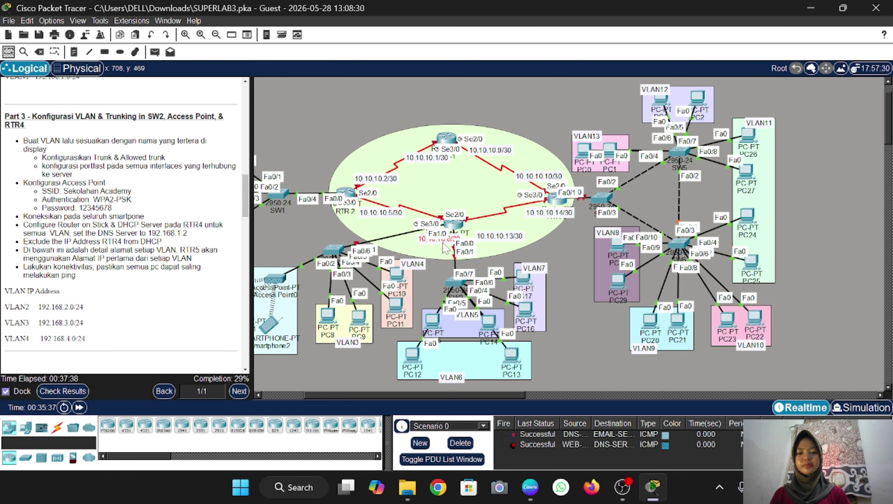
{"action": "left_click", "coordinate": [453, 223]}
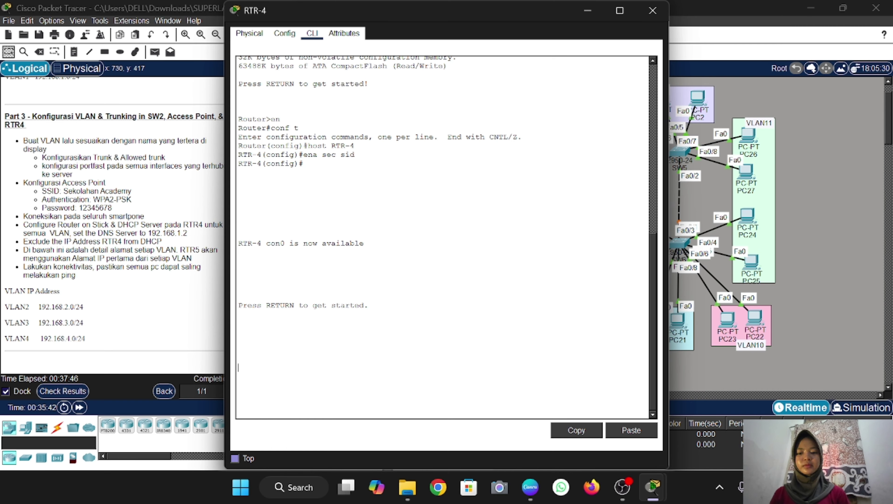
{"action": "key", "text": "Return"}
{"action": "type", "text": "en"}
{"action": "key", "text": "Return"}
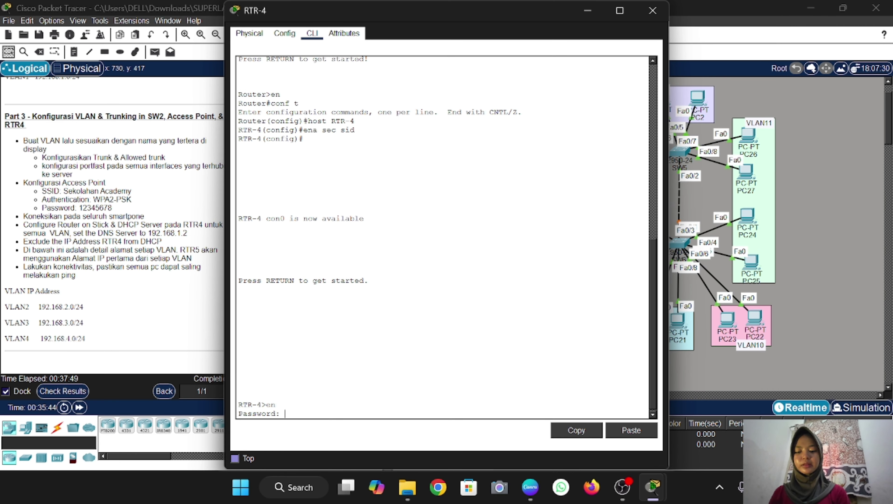
{"action": "type", "text": "sid"}
{"action": "key", "text": "Return"}
{"action": "type", "text": "conf t"}
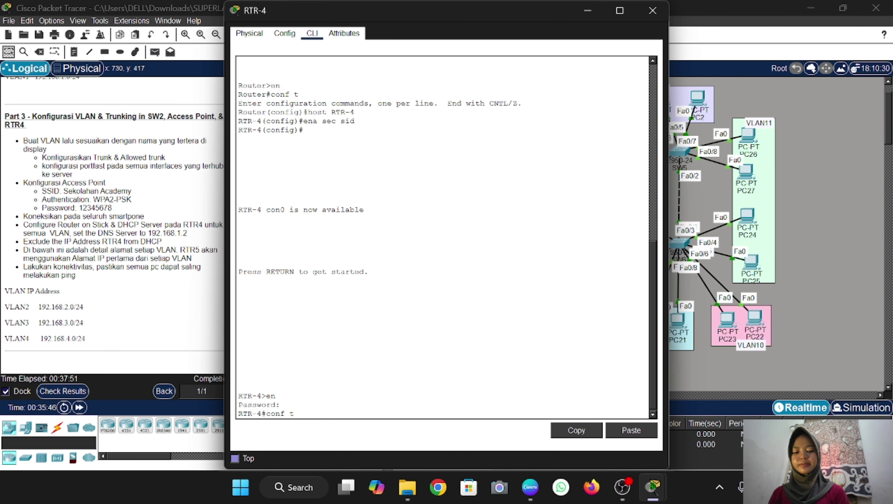
{"action": "key", "text": "Return"}
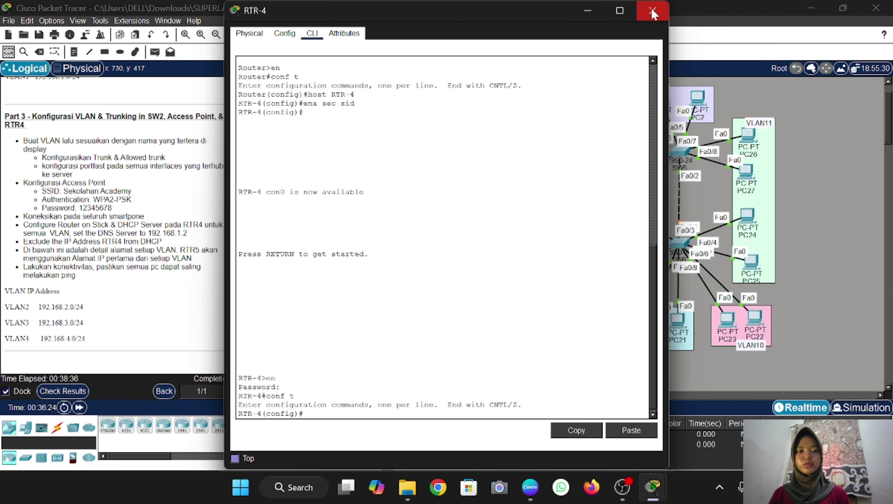
Nudge RTR-4 up, enable FastEthernet1/0 with no shutdown, and begin subinterface fa1/0.2
{"action": "left_click", "coordinate": [652, 10]}
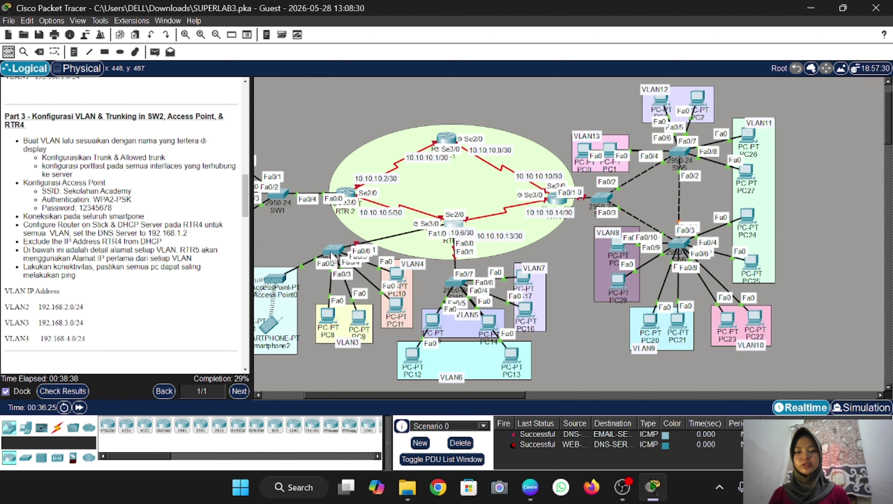
{"action": "mouse_move", "coordinate": [460, 221]}
{"action": "left_mouse_down"}
{"action": "mouse_move", "coordinate": [465, 189]}
{"action": "mouse_move", "coordinate": [457, 209]}
{"action": "left_mouse_up"}
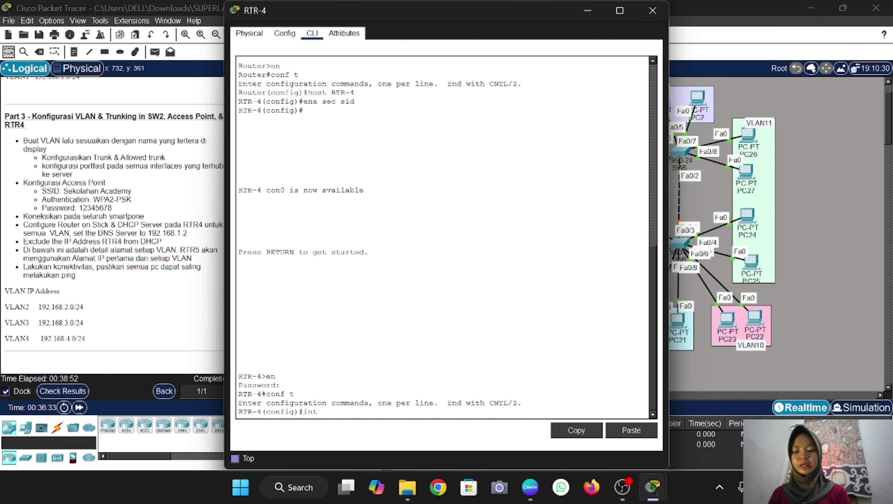
{"action": "type", "text": "fa1"}
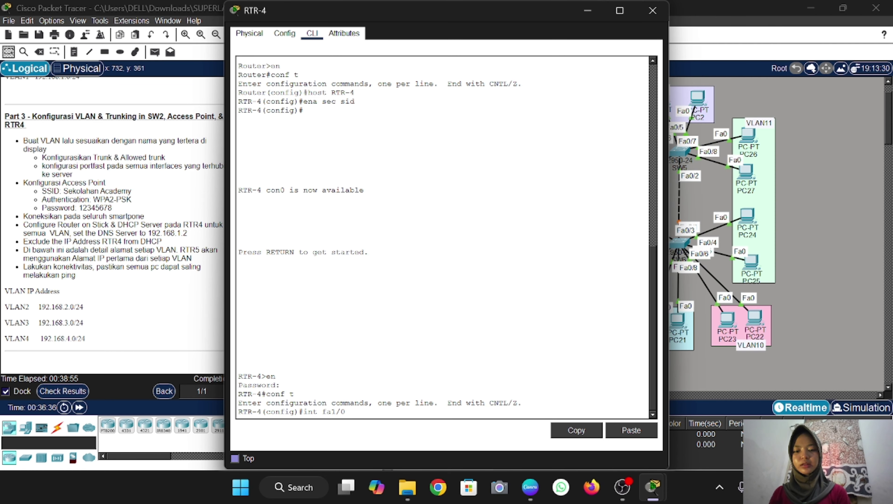
{"action": "type", "text": "/0"}
{"action": "key", "text": "Return"}
{"action": "type", "text": "no sh"}
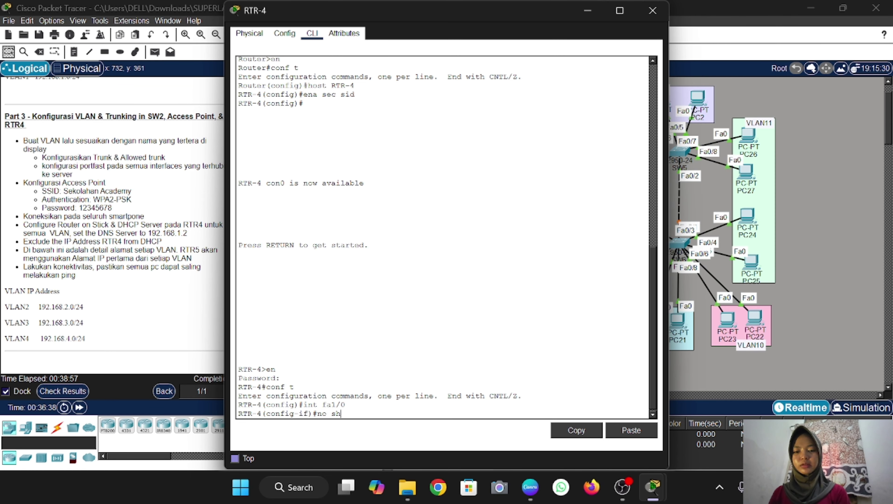
{"action": "key", "text": "Return"}
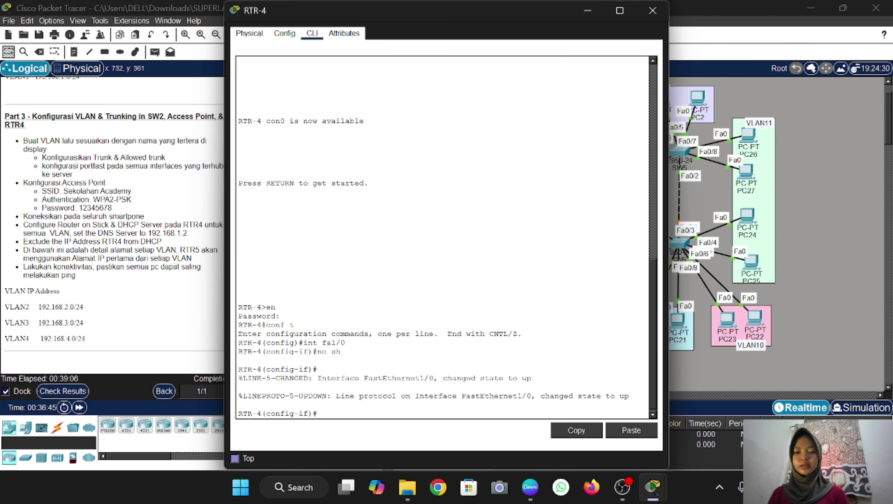
{"action": "type", "text": "in"}
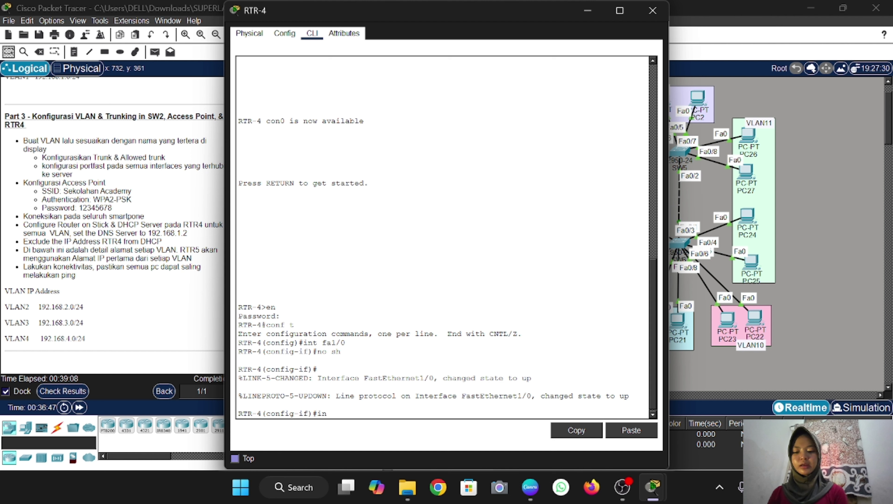
{"action": "type", "text": "t fa1/"}
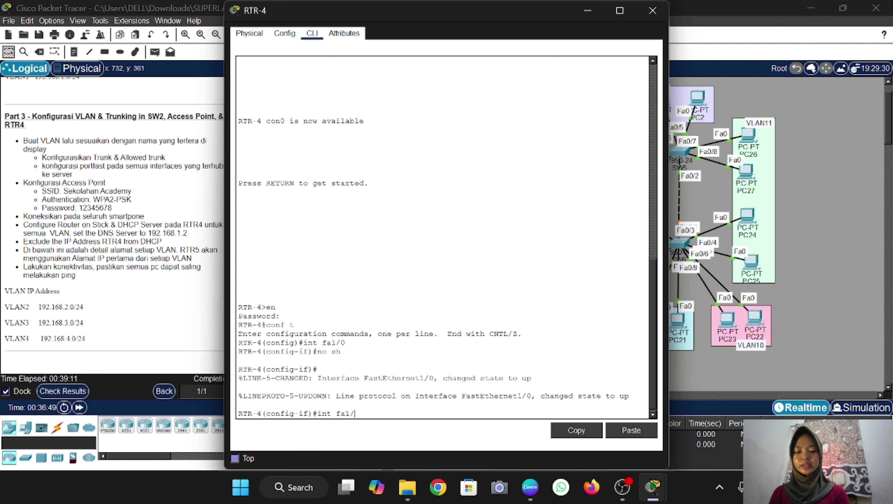
{"action": "type", "text": "0."}
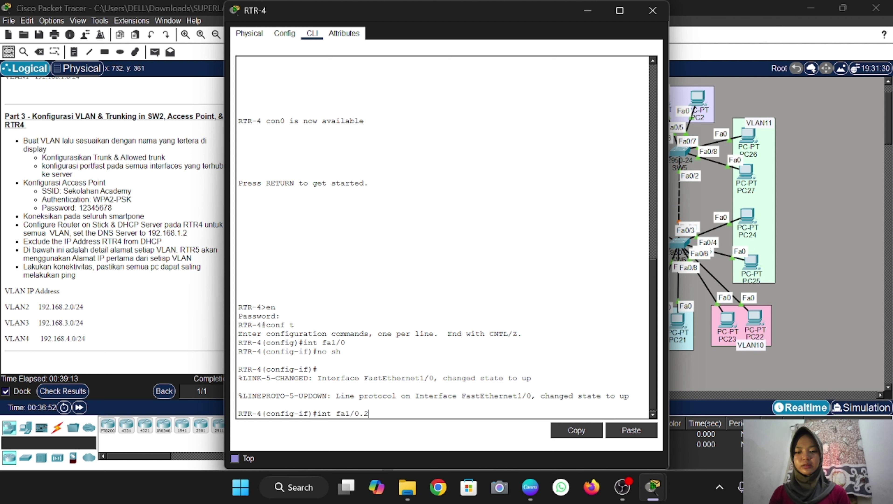
{"action": "type", "text": "2"}
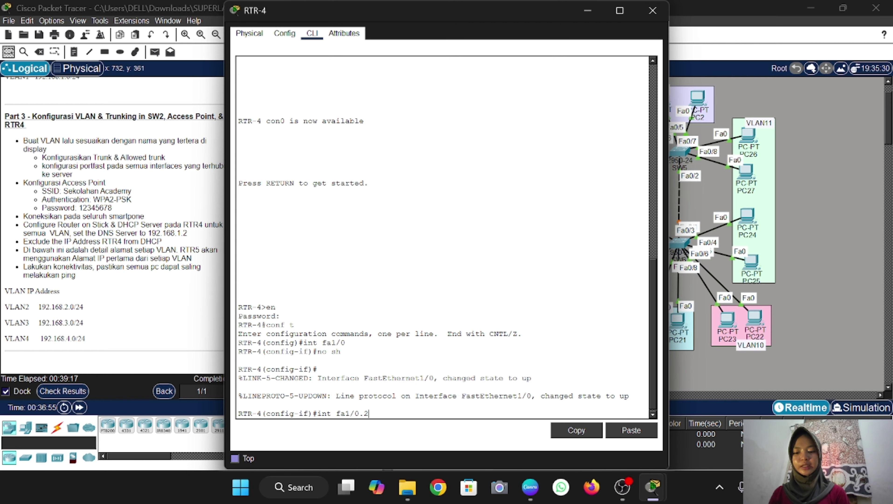
Create subinterface fa1/0.2 with dot1Q VLAN 2 and address 192.168.2.1 255.255.255.0
{"action": "key", "text": "Return"}
{"action": "type", "text": "enc"}
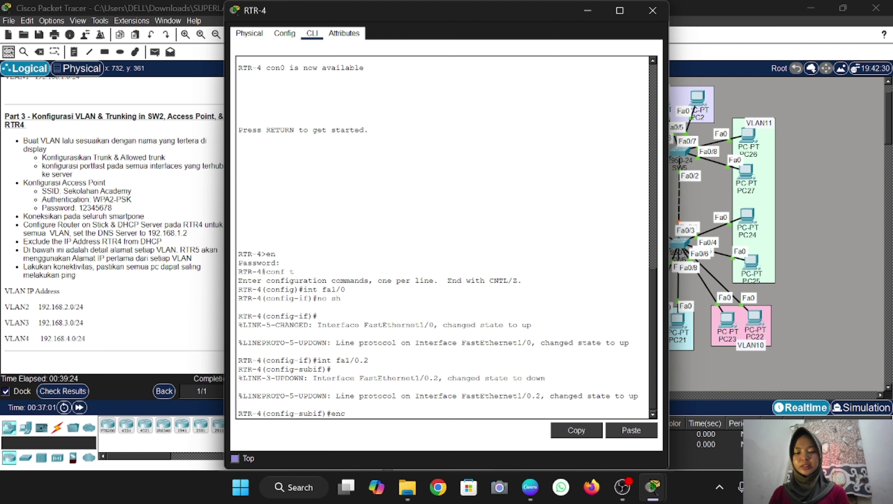
{"action": "type", "text": " do "}
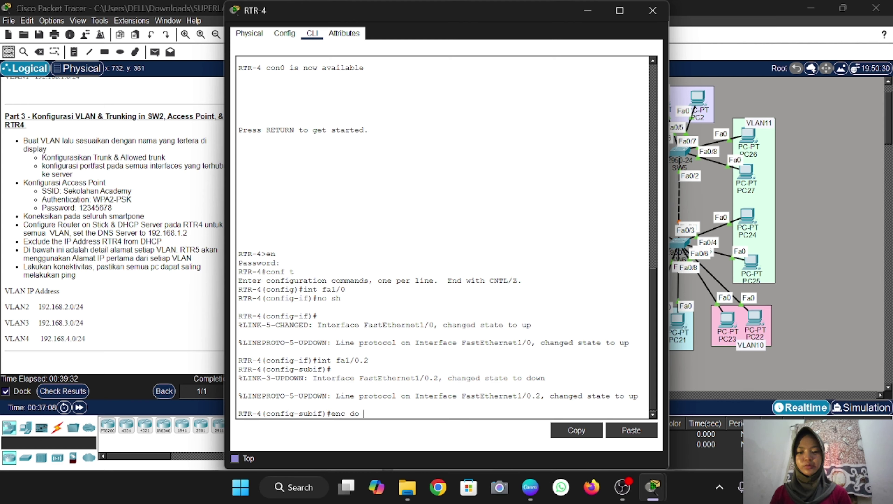
{"action": "type", "text": "2"}
{"action": "key", "text": "Return"}
{"action": "type", "text": "ip a"}
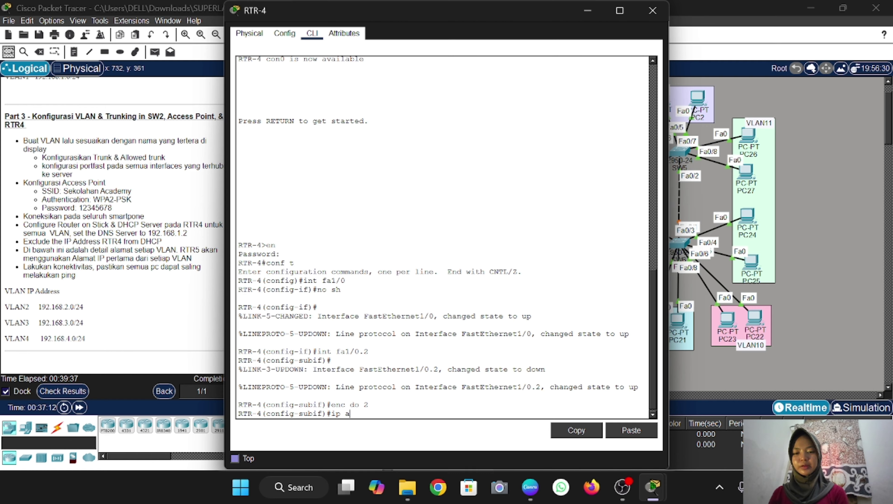
{"action": "type", "text": "dd"}
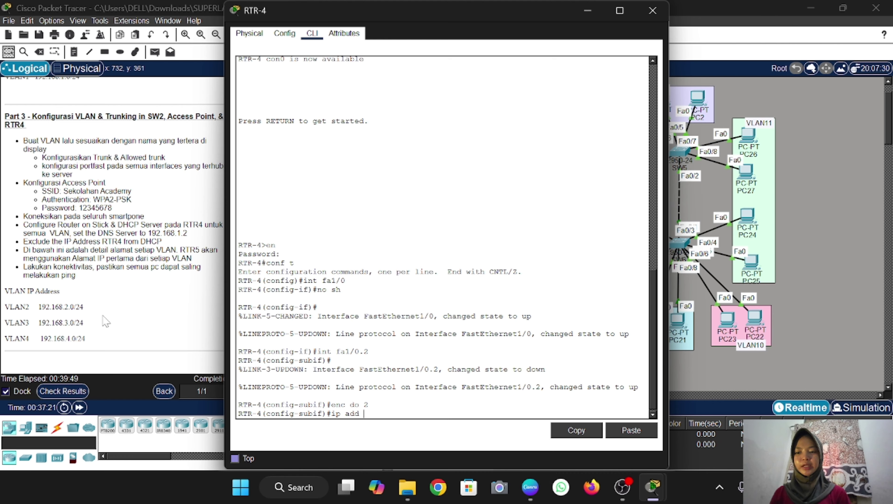
{"action": "type", "text": "192.1"}
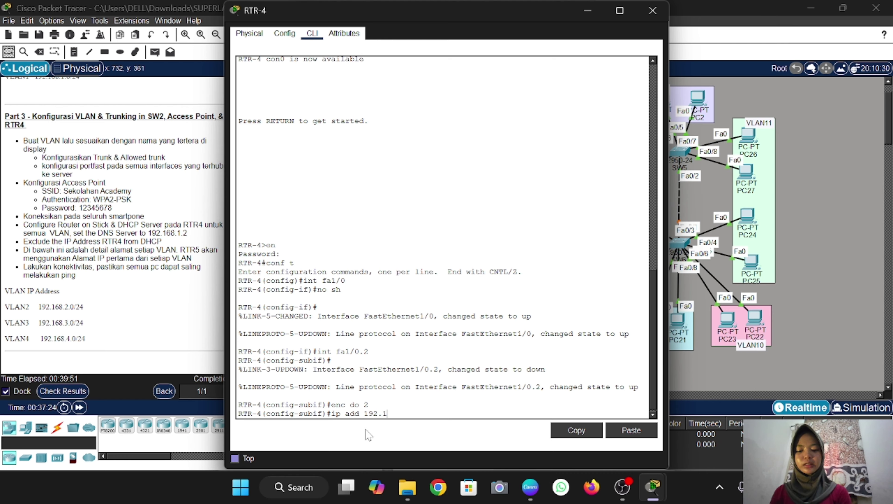
{"action": "type", "text": "68.2.1"}
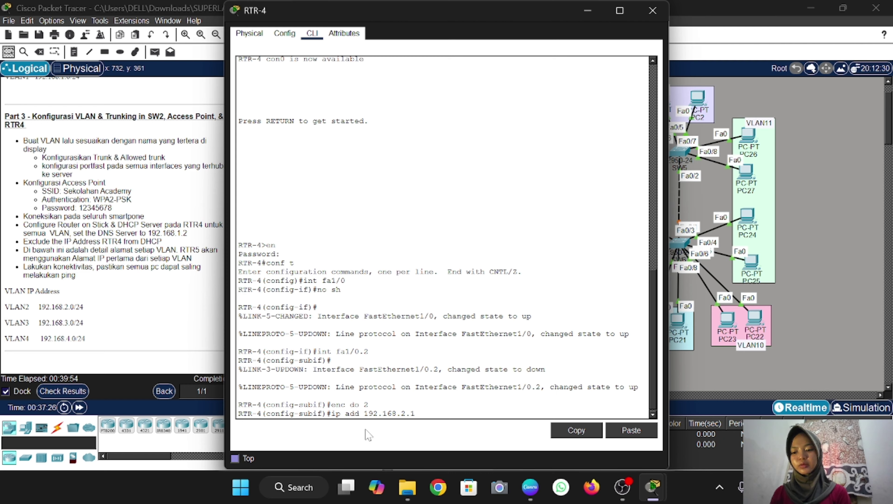
{"action": "type", "text": " 255.2"}
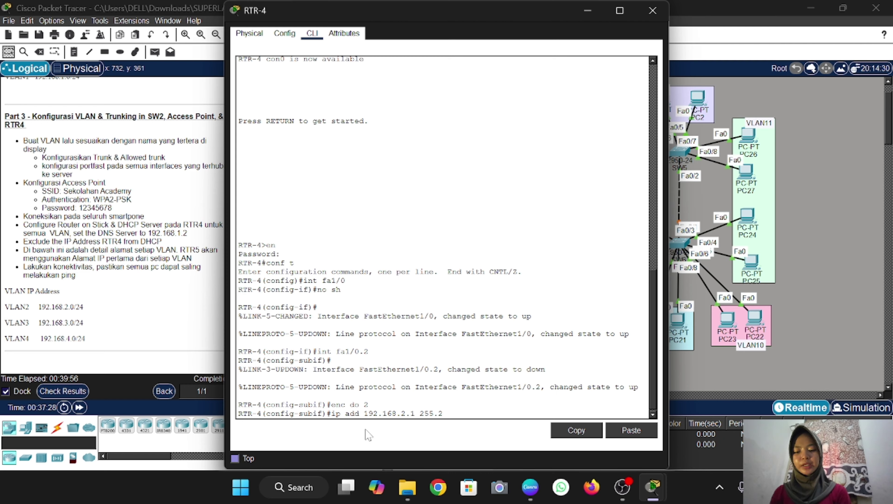
{"action": "type", "text": "55.255."}
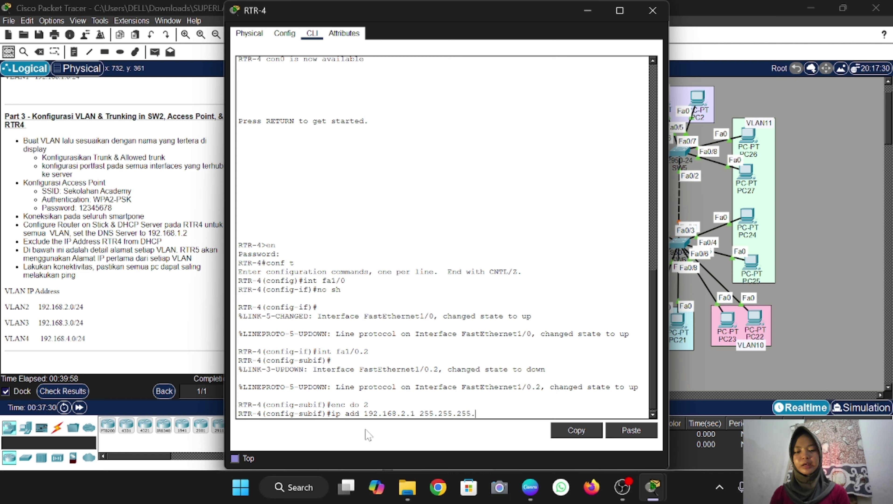
{"action": "type", "text": "0"}
{"action": "key", "text": "Return"}
{"action": "type", "text": "ex"}
{"action": "key", "text": "Return"}
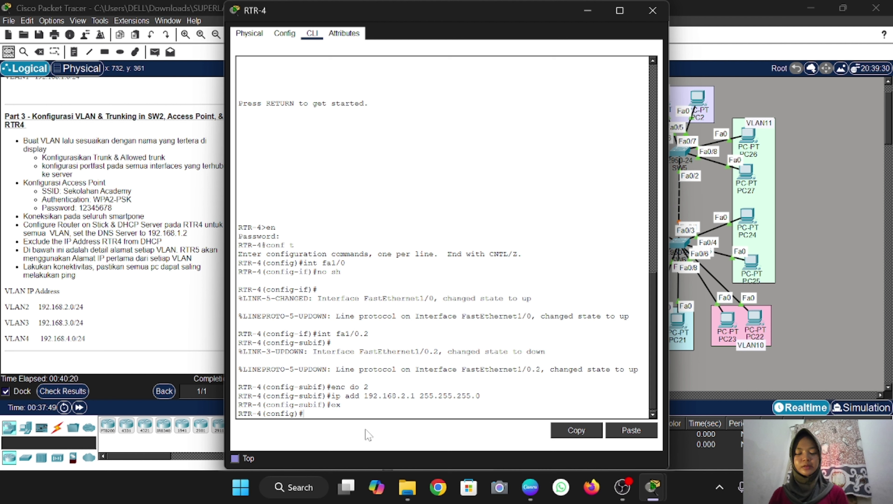
Create subinterface fa1/0.3 with dot1Q VLAN 3 and address 192.168.3.1 255.255.255.0
{"action": "key", "text": "Up"}
{"action": "key", "text": "Up"}
{"action": "key", "text": "Up"}
{"action": "key", "text": "Up"}
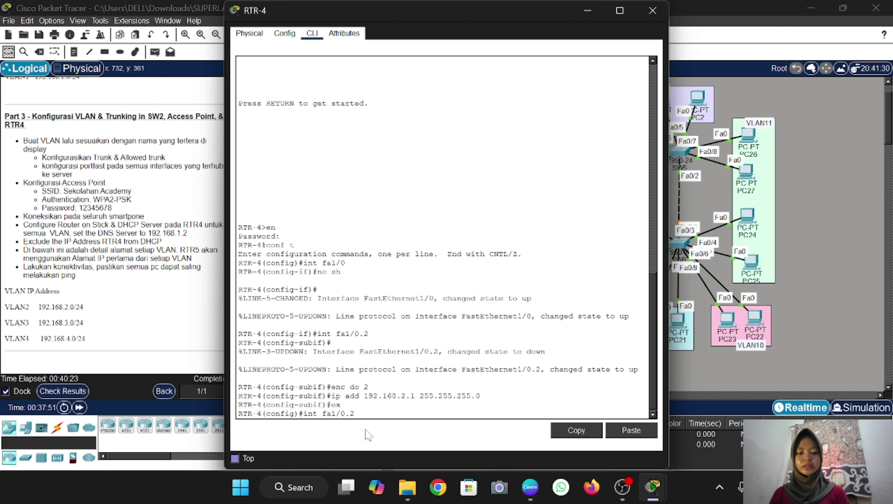
{"action": "type", "text": "3"}
{"action": "key", "text": "Return"}
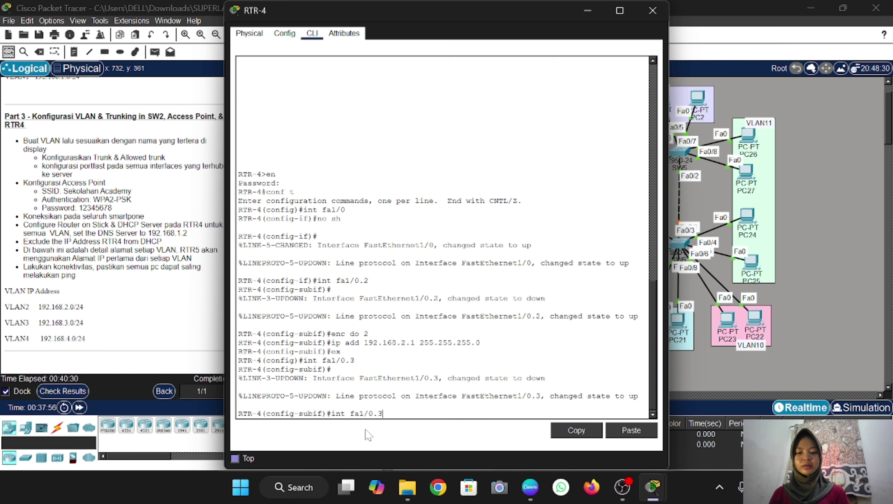
{"action": "key", "text": "Up"}
{"action": "key", "text": "Up"}
{"action": "key", "text": "Up"}
{"action": "key", "text": "Up"}
{"action": "key", "text": "BackSpace"}
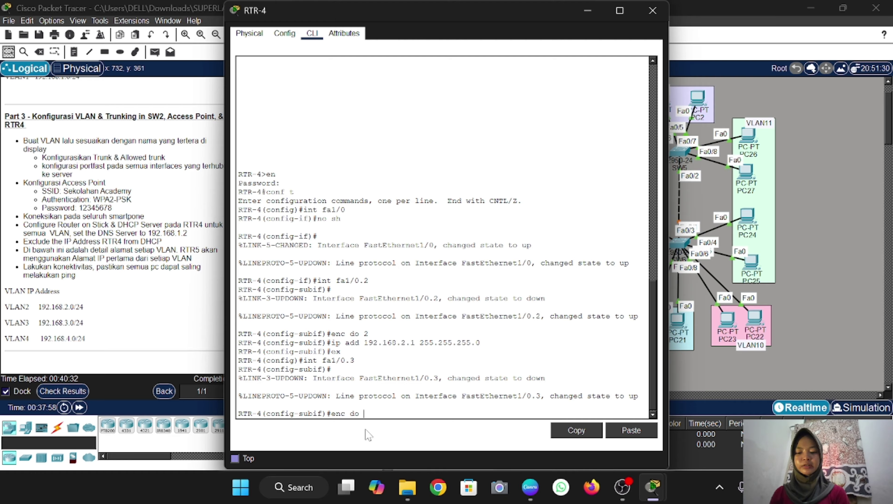
{"action": "key", "text": "Return"}
{"action": "key", "text": "Up"}
{"action": "key", "text": "Up"}
{"action": "key", "text": "Up"}
{"action": "key", "text": "Up"}
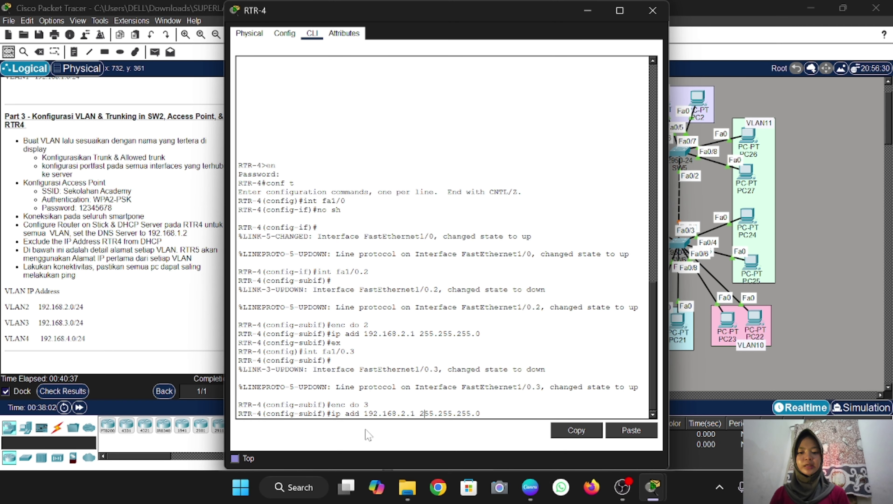
{"action": "key", "text": "Left"}
{"action": "key", "text": "Left"}
{"action": "key", "text": "Left"}
{"action": "key", "text": "Left"}
{"action": "key", "text": "Left"}
{"action": "key", "text": "Left"}
{"action": "key", "text": "Left"}
{"action": "key", "text": "Left"}
{"action": "key", "text": "Left"}
{"action": "key", "text": "Left"}
{"action": "key", "text": "Left"}
{"action": "key", "text": "Left"}
{"action": "key", "text": "Left"}
{"action": "key", "text": "Left"}
{"action": "key", "text": "Left"}
{"action": "key", "text": "Left"}
{"action": "key", "text": "BackSpace"}
{"action": "type", "text": "3"}
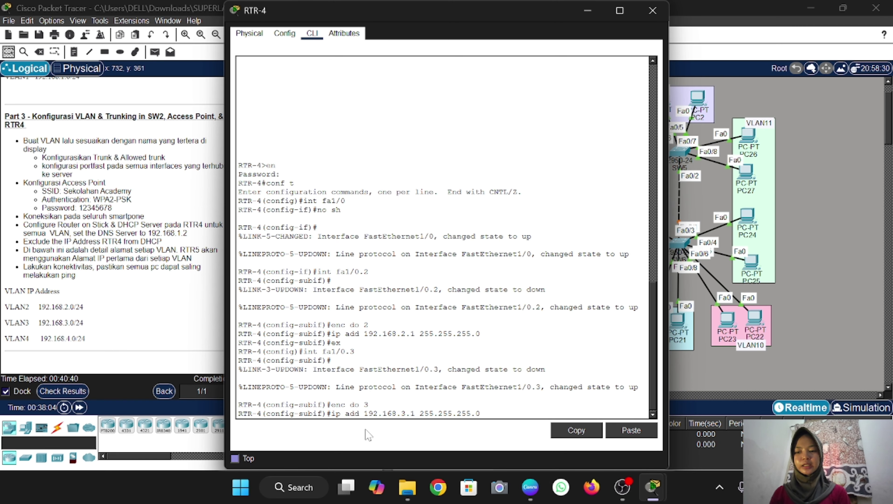
{"action": "key", "text": "Return"}
{"action": "type", "text": "ex"}
{"action": "key", "text": "Return"}
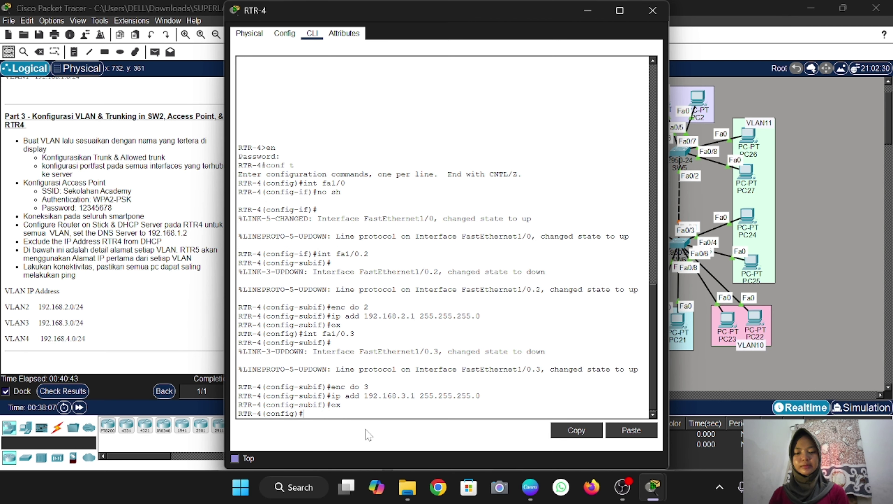
Create subinterface fa1/0.4 with dot1Q VLAN 4 and address 192.168.4.1 255.255.255.0
{"action": "key", "text": "Up"}
{"action": "key", "text": "Up"}
{"action": "key", "text": "Up"}
{"action": "key", "text": "Up"}
{"action": "type", "text": "4"}
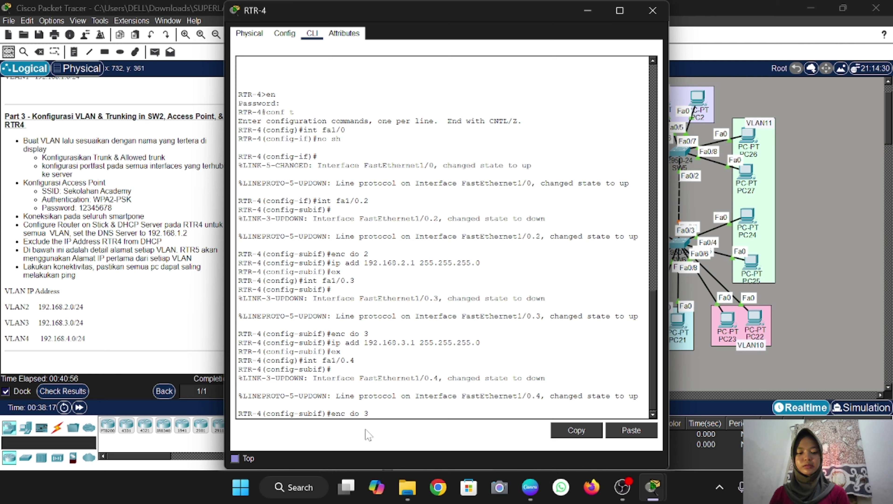
{"action": "key", "text": "BackSpace"}
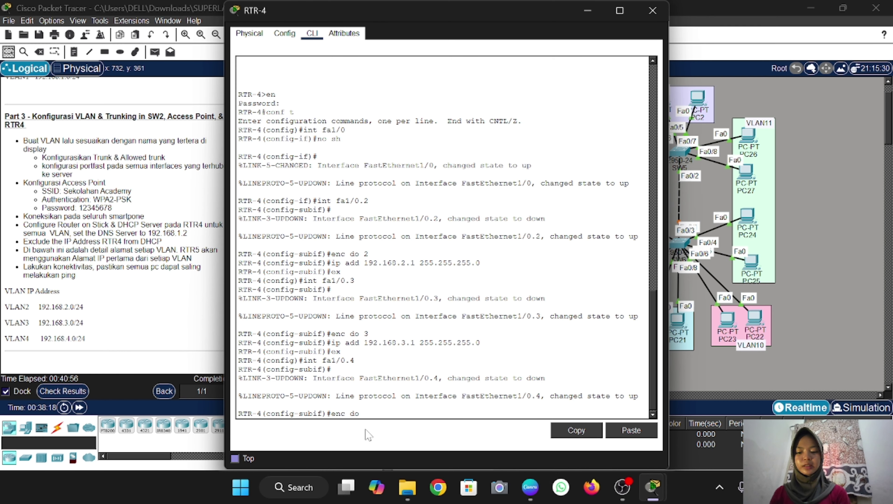
{"action": "key", "text": "Return"}
{"action": "key", "text": "Up"}
{"action": "key", "text": "Up"}
{"action": "key", "text": "Up"}
{"action": "key", "text": "Up"}
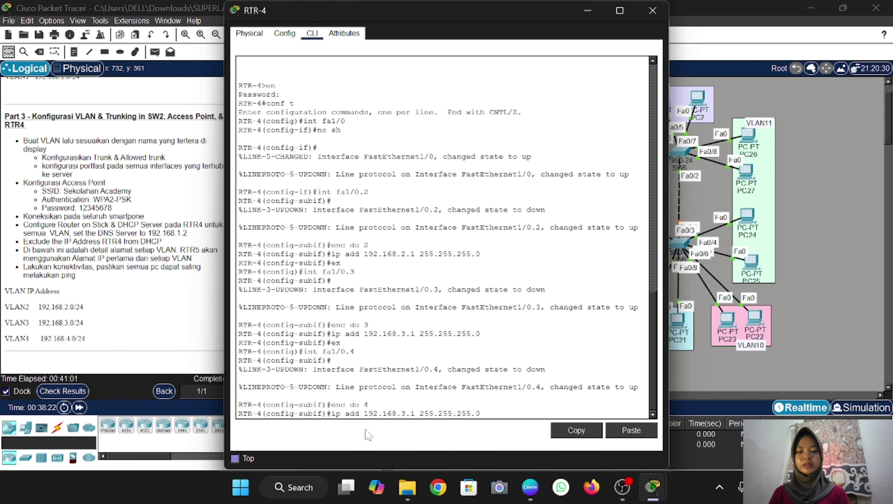
{"action": "key", "text": "Left"}
{"action": "key", "text": "Left"}
{"action": "key", "text": "Left"}
{"action": "key", "text": "Left"}
{"action": "key", "text": "Left"}
{"action": "key", "text": "Left"}
{"action": "key", "text": "Left"}
{"action": "key", "text": "Left"}
{"action": "key", "text": "Left"}
{"action": "key", "text": "Left"}
{"action": "key", "text": "Left"}
{"action": "key", "text": "Left"}
{"action": "key", "text": "Left"}
{"action": "key", "text": "Left"}
{"action": "key", "text": "Left"}
{"action": "key", "text": "Left"}
{"action": "key", "text": "BackSpace"}
{"action": "type", "text": "4"}
{"action": "key", "text": "Return"}
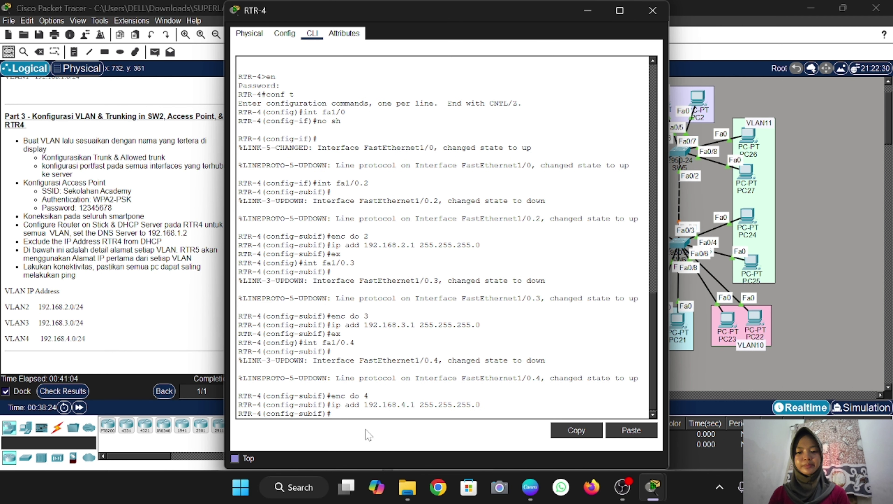
{"action": "type", "text": "ex"}
{"action": "key", "text": "Return"}
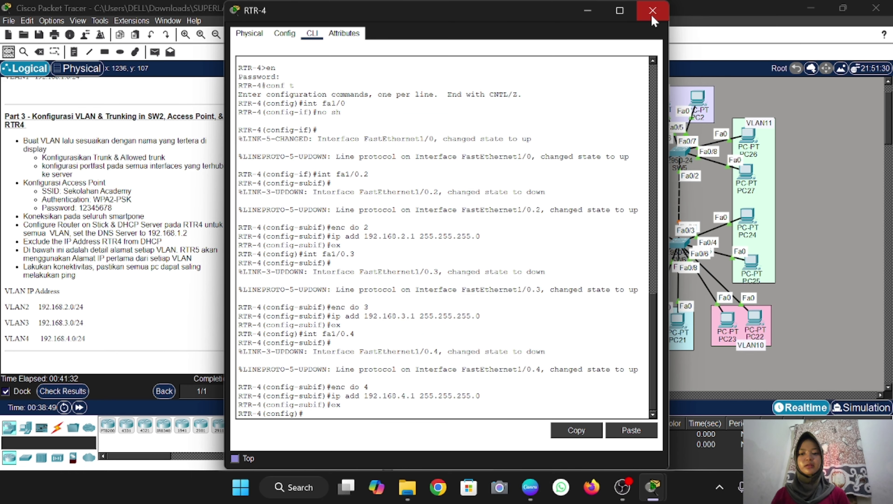
{"action": "left_click", "coordinate": [653, 11]}
{"action": "scroll", "coordinate": [413, 301], "scroll_direction": "left", "scroll_amount": 3}
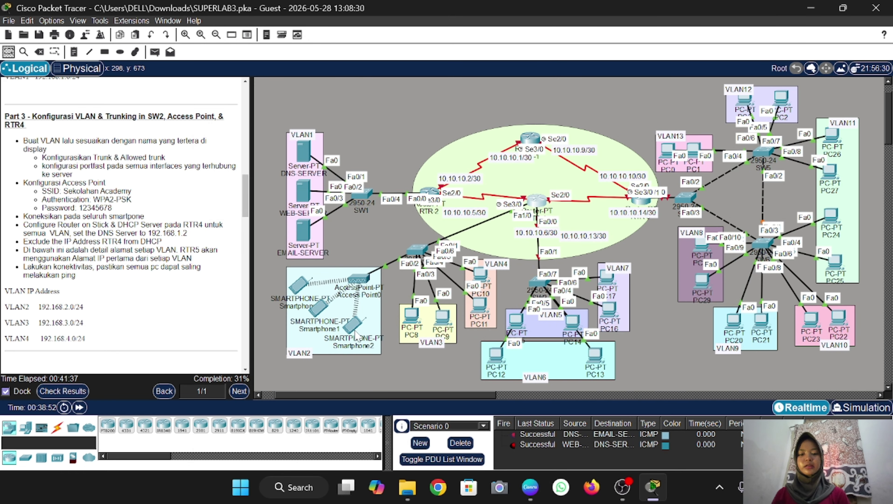
{"action": "scroll", "coordinate": [356, 268], "scroll_direction": "right", "scroll_amount": 4}
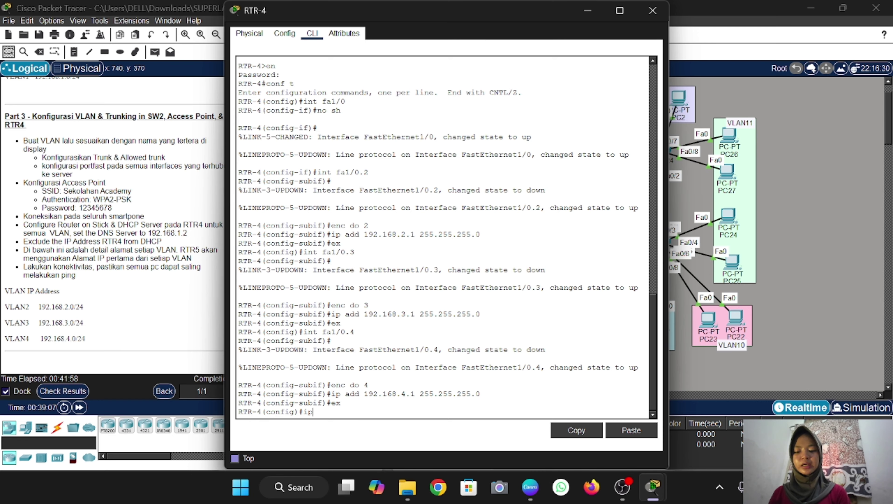
Create DHCP pool VLAN2: network 192.168.2.0/24, gateway 192.168.2.1, DNS 192.168.1.2
{"action": "type", "text": "dhcp pool"}
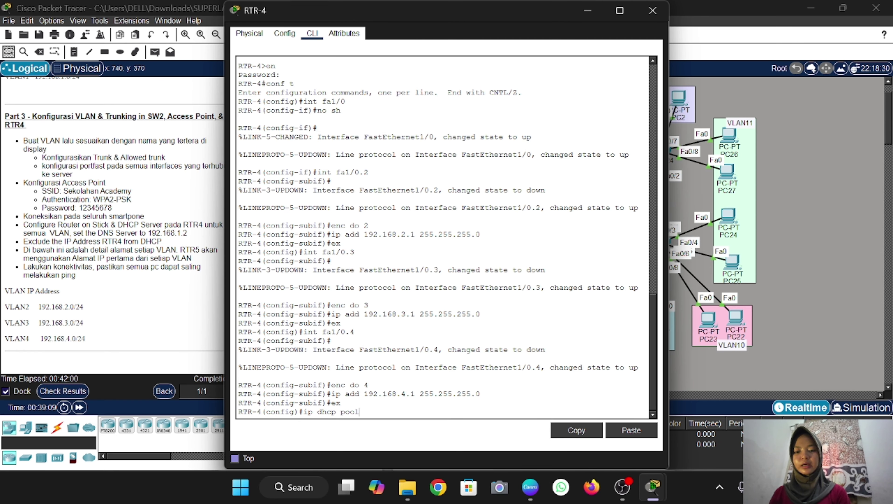
{"action": "type", "text": " VLAN2"}
{"action": "key", "text": "Return"}
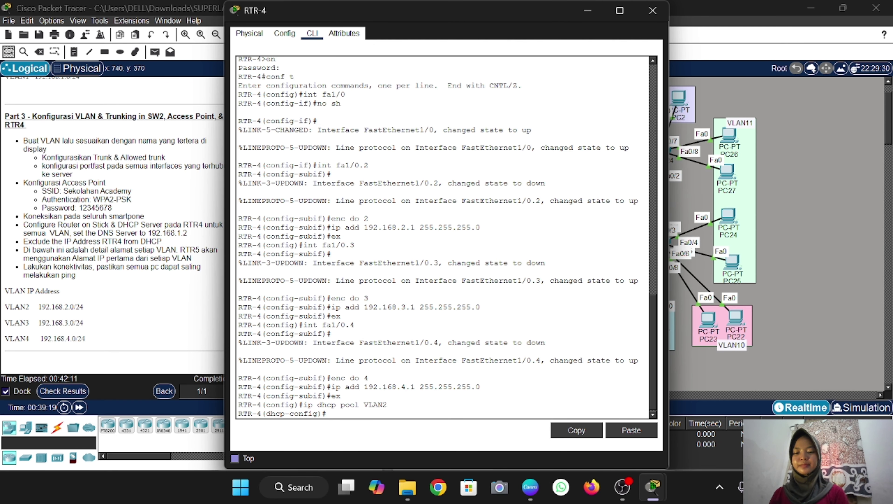
{"action": "type", "text": "net"}
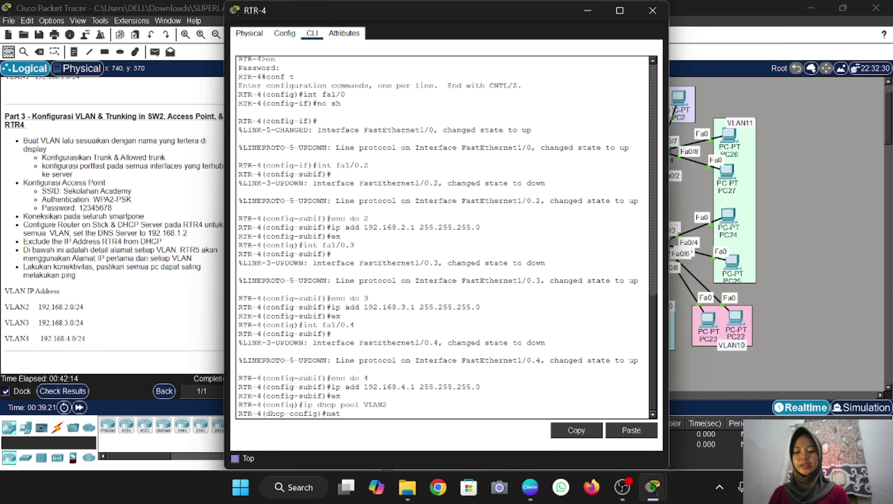
{"action": "type", "text": " 192"}
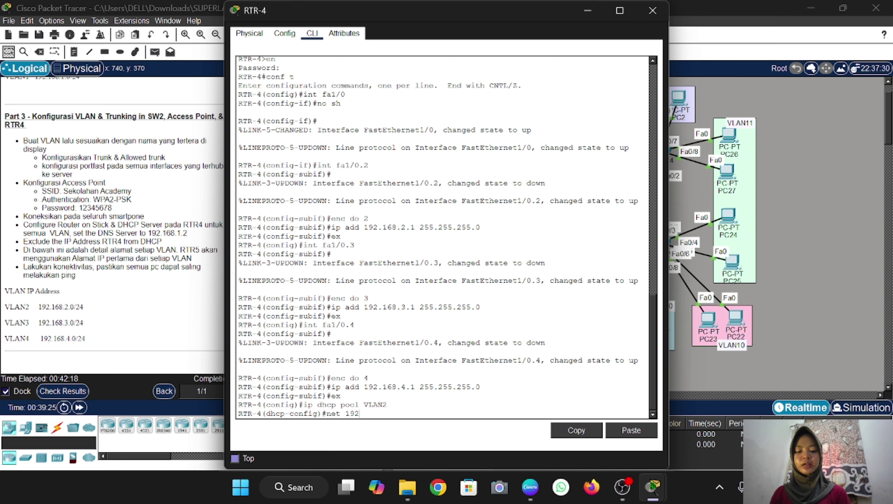
{"action": "type", "text": ".168"}
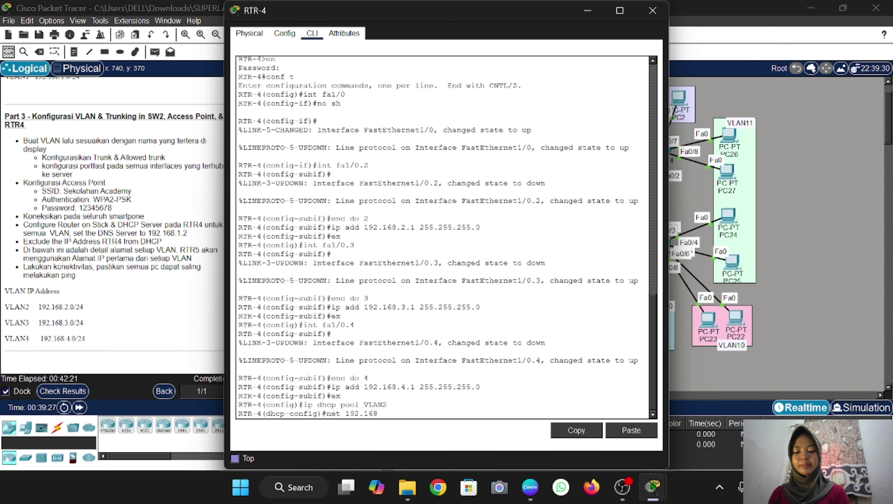
{"action": "type", "text": ".2.0 25"}
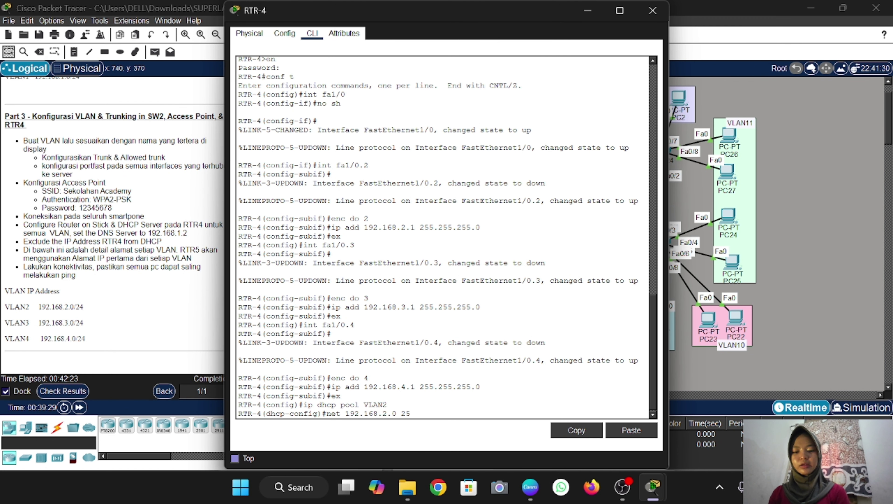
{"action": "type", "text": "5.255.255.0"}
{"action": "key", "text": "Return"}
{"action": "type", "text": "de"}
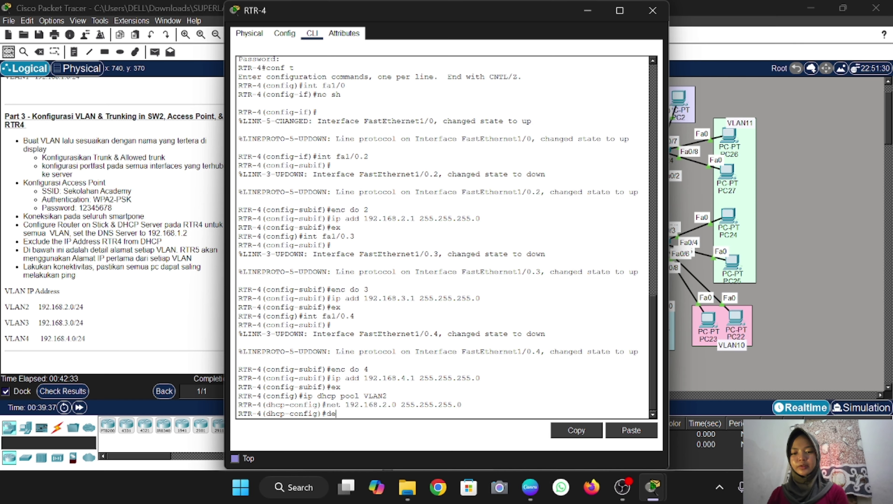
{"action": "type", "text": " 1"}
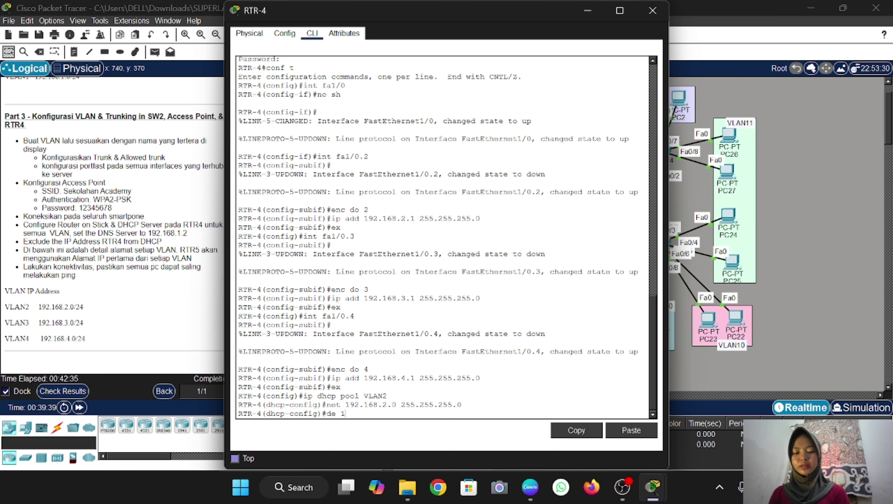
{"action": "type", "text": "92.168.2.1"}
{"action": "key", "text": "Return"}
{"action": "type", "text": "dns"}
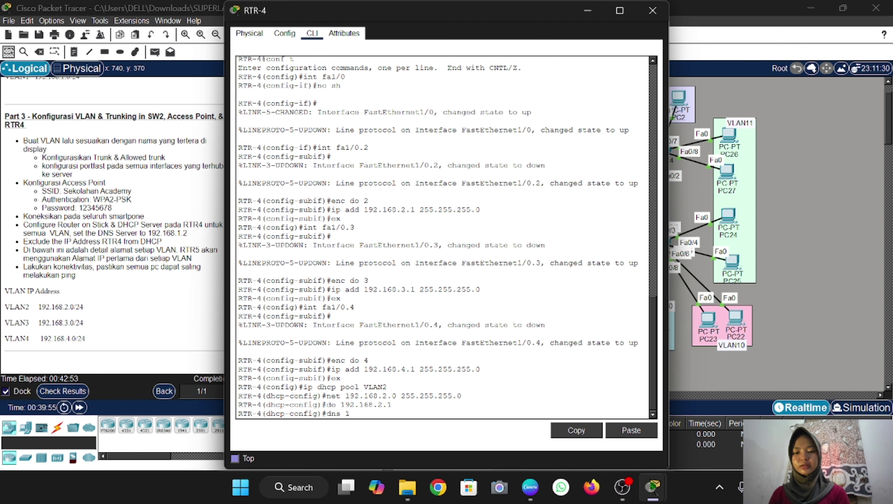
{"action": "type", "text": "168.1.2"}
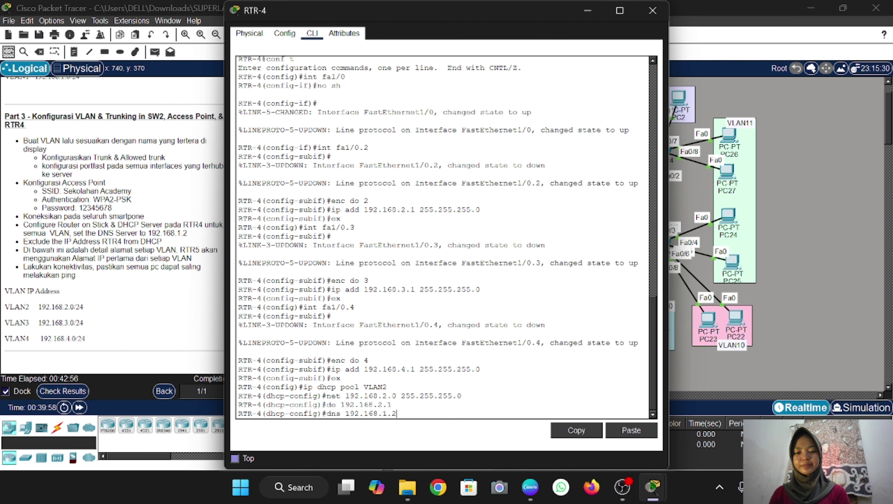
{"action": "key", "text": "Return"}
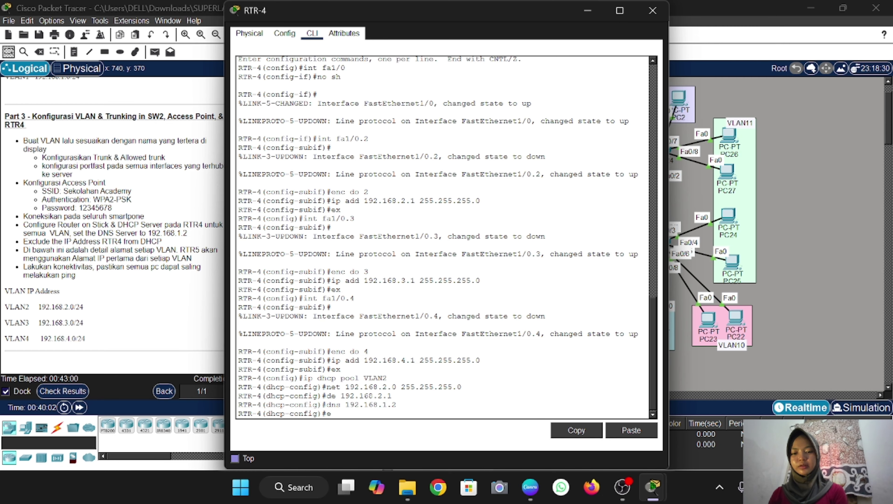
{"action": "type", "text": "ex"}
{"action": "key", "text": "Return"}
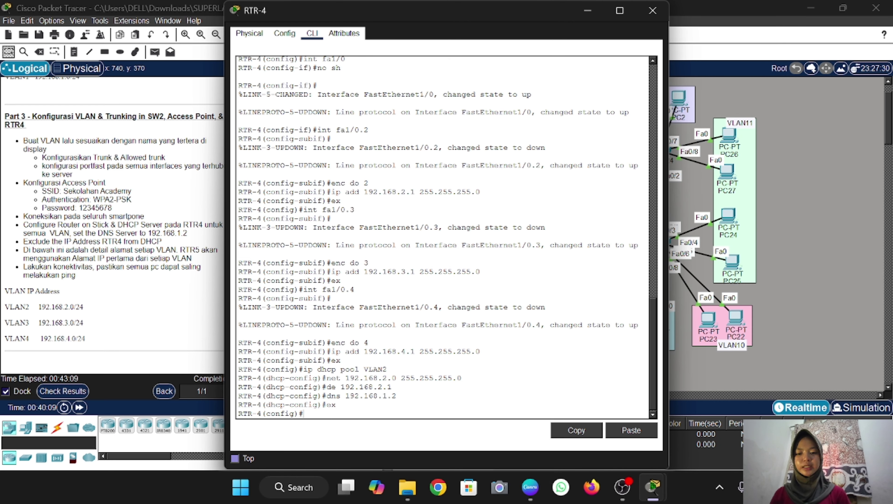
Create DHCP pool VLAN3: network 192.168.3.0/24, gateway 192.168.3.1, DNS 192.168.1.2
{"action": "type", "text": "ip dhcp pool VLAN3"}
{"action": "key", "text": "Return"}
{"action": "key", "text": "Up"}
{"action": "key", "text": "Up"}
{"action": "key", "text": "Up"}
{"action": "key", "text": "Up"}
{"action": "key", "text": "Up"}
{"action": "key", "text": "Left"}
{"action": "key", "text": "Left"}
{"action": "key", "text": "Left"}
{"action": "key", "text": "Left"}
{"action": "key", "text": "Left"}
{"action": "key", "text": "Left"}
{"action": "key", "text": "Left"}
{"action": "key", "text": "Left"}
{"action": "key", "text": "Left"}
{"action": "key", "text": "Left"}
{"action": "key", "text": "Left"}
{"action": "key", "text": "Left"}
{"action": "key", "text": "Left"}
{"action": "key", "text": "Left"}
{"action": "key", "text": "Left"}
{"action": "key", "text": "Left"}
{"action": "key", "text": "BackSpace"}
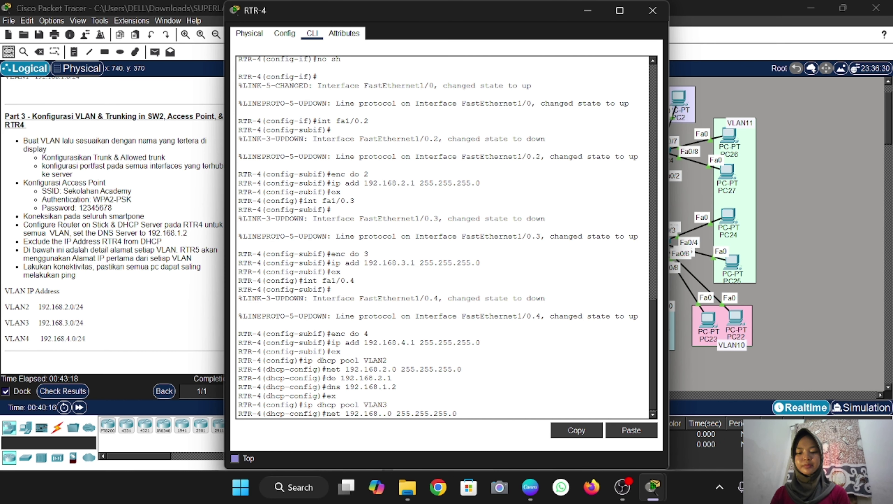
{"action": "type", "text": "3"}
{"action": "key", "text": "Return"}
{"action": "type", "text": "de 192.168.3.1"}
{"action": "key", "text": "Return"}
{"action": "key", "text": "Up"}
{"action": "key", "text": "Up"}
{"action": "key", "text": "Up"}
{"action": "key", "text": "Up"}
{"action": "key", "text": "Up"}
{"action": "key", "text": "Left"}
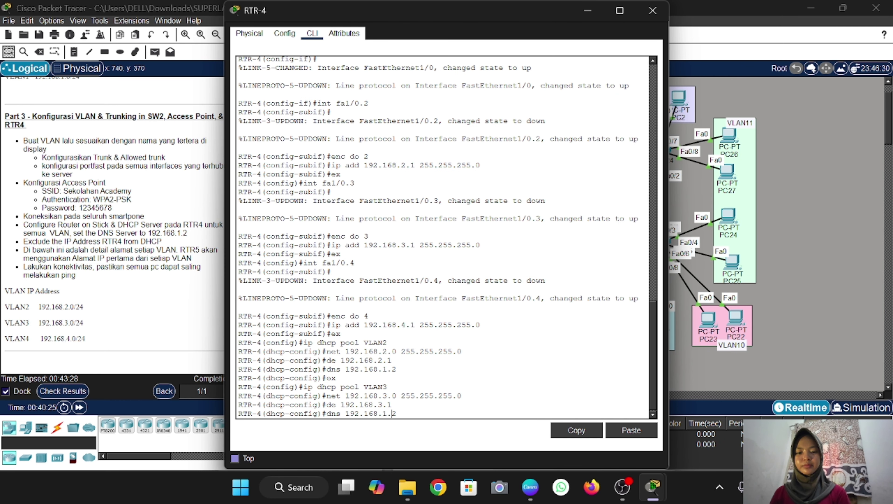
{"action": "key", "text": "Return"}
{"action": "type", "text": "ex"}
{"action": "key", "text": "Return"}
Create DHCP pool VLAN4: network 192.168.4.0/24, gateway 192.168.4.1, DNS 192.168.1.2
{"action": "key", "text": "Up"}
{"action": "key", "text": "Up"}
{"action": "key", "text": "Up"}
{"action": "key", "text": "Up"}
{"action": "key", "text": "Up"}
{"action": "key", "text": "BackSpace"}
{"action": "type", "text": "4"}
{"action": "key", "text": "Return"}
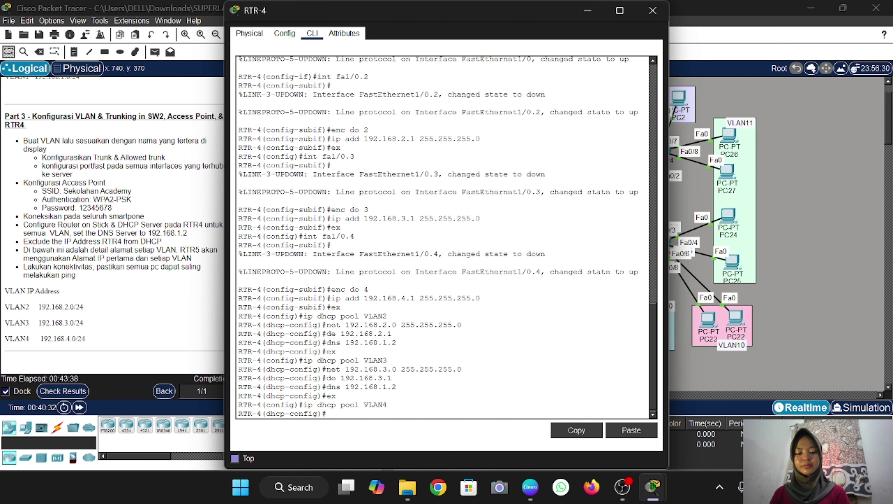
{"action": "key", "text": "Up"}
{"action": "key", "text": "Up"}
{"action": "key", "text": "Up"}
{"action": "key", "text": "Up"}
{"action": "key", "text": "Up"}
{"action": "key", "text": "Left"}
{"action": "key", "text": "Left"}
{"action": "key", "text": "Left"}
{"action": "key", "text": "Left"}
{"action": "key", "text": "Left"}
{"action": "key", "text": "Left"}
{"action": "key", "text": "Left"}
{"action": "key", "text": "Left"}
{"action": "key", "text": "Left"}
{"action": "key", "text": "Left"}
{"action": "key", "text": "Left"}
{"action": "key", "text": "Left"}
{"action": "key", "text": "Left"}
{"action": "key", "text": "Left"}
{"action": "key", "text": "Left"}
{"action": "key", "text": "Left"}
{"action": "key", "text": "BackSpace"}
{"action": "type", "text": "4"}
{"action": "key", "text": "Return"}
{"action": "key", "text": "Up"}
{"action": "key", "text": "Up"}
{"action": "key", "text": "Up"}
{"action": "key", "text": "Up"}
{"action": "key", "text": "Up"}
{"action": "key", "text": "Left"}
{"action": "key", "text": "Left"}
{"action": "key", "text": "BackSpace"}
{"action": "type", "text": "4"}
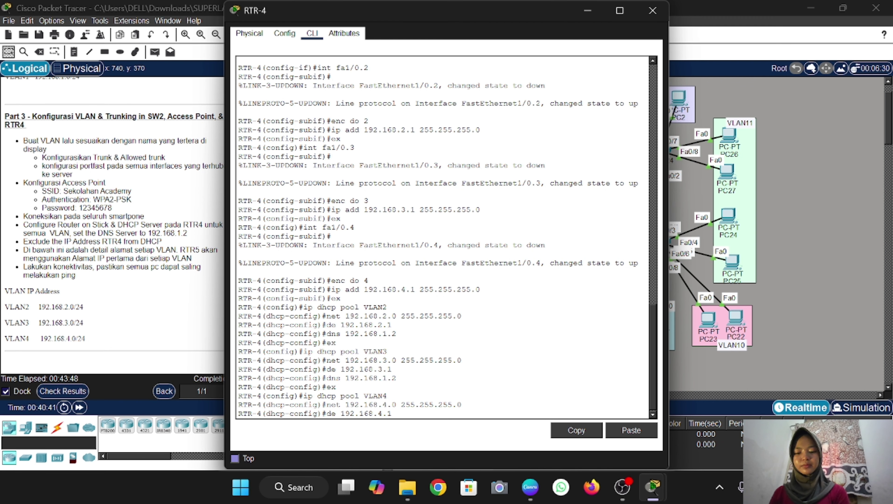
{"action": "key", "text": "Return"}
{"action": "key", "text": "Up"}
{"action": "key", "text": "Up"}
{"action": "key", "text": "Up"}
{"action": "key", "text": "Up"}
{"action": "key", "text": "Up"}
{"action": "key", "text": "Return"}
{"action": "type", "text": "ex"}
{"action": "key", "text": "Return"}
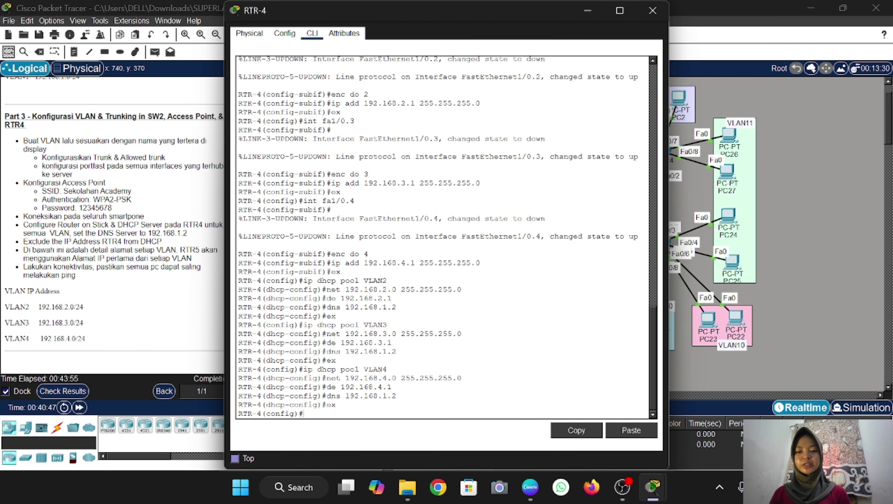
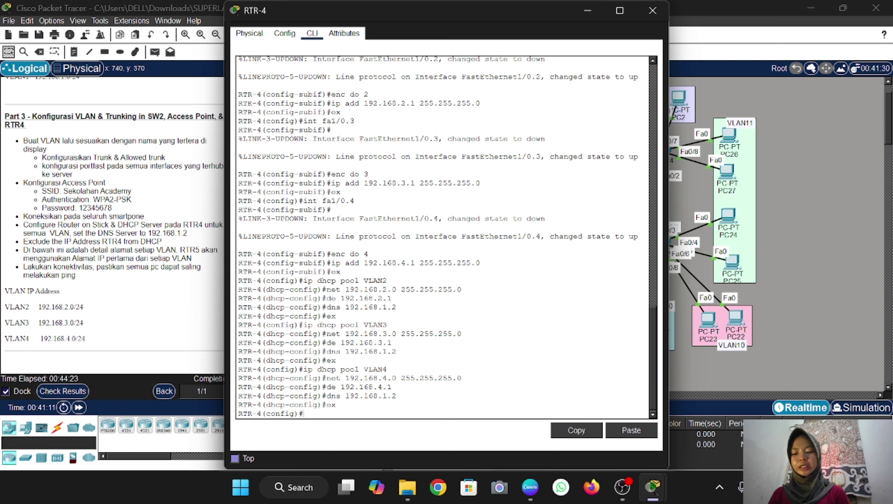
Add DHCP excluded-address entries for gateways 192.168.2.1, 192.168.3.1 and 192.168.4.1 on RTR-4, then close it
{"action": "type", "text": "dh"}
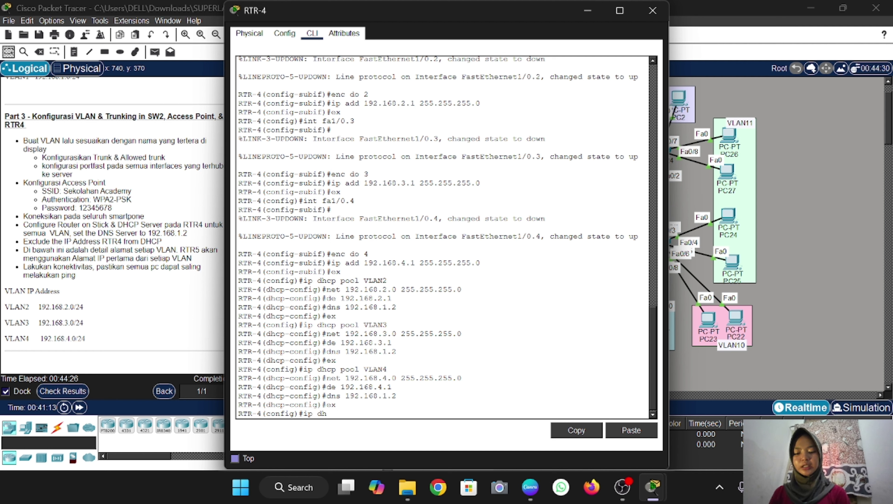
{"action": "type", "text": "cp exclud"}
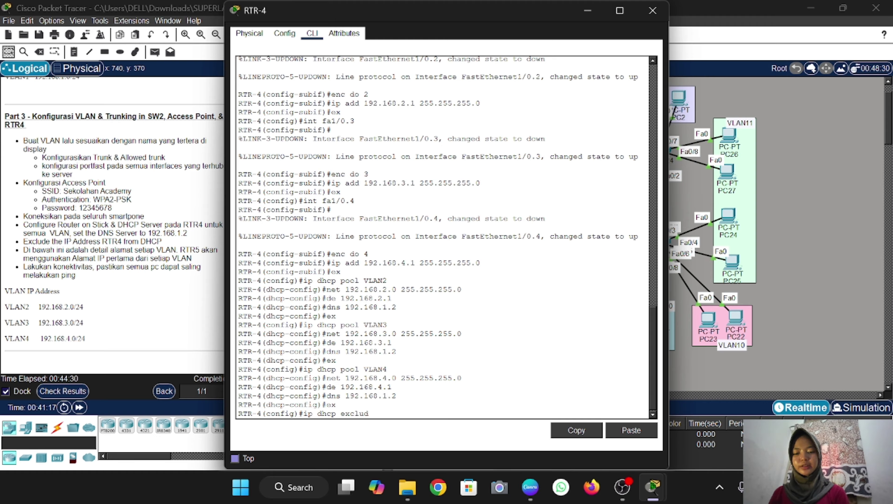
{"action": "type", "text": "ed 192.168.2.1"}
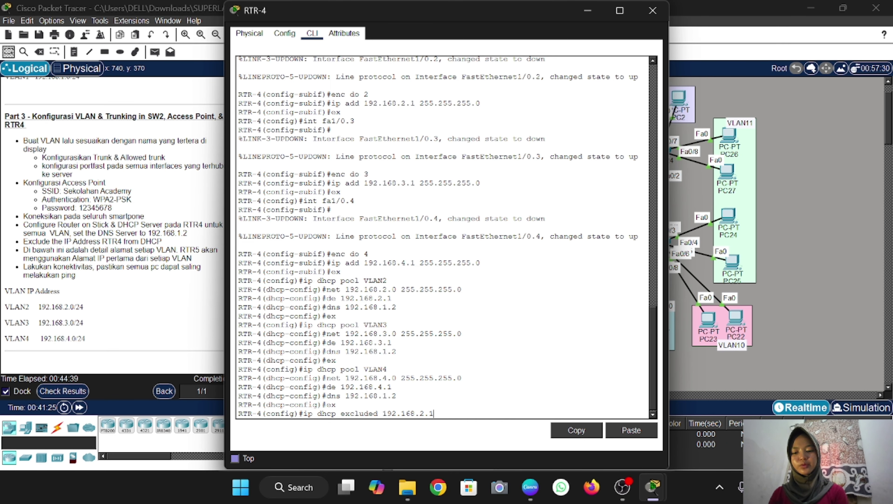
{"action": "key", "text": "Return"}
{"action": "key", "text": "Up"}
{"action": "key", "text": "BackSpace"}
{"action": "key", "text": "BackSpace"}
{"action": "key", "text": "BackSpace"}
{"action": "type", "text": "3.1"}
{"action": "key", "text": "Return"}
{"action": "key", "text": "Up"}
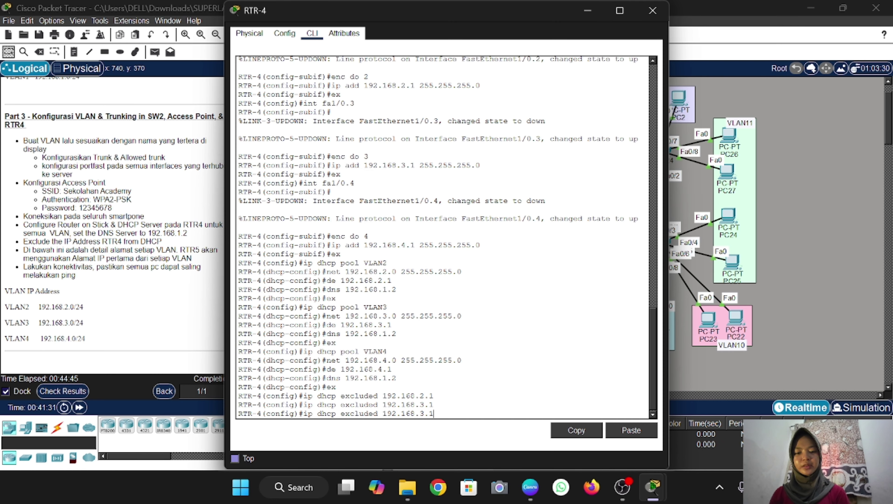
{"action": "key", "text": "Delete"}
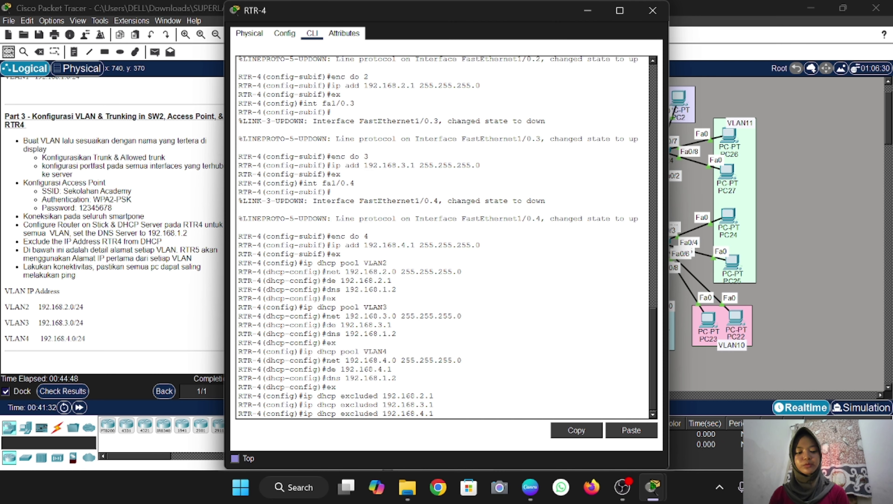
{"action": "type", "text": "4"}
{"action": "key", "text": "Return"}
{"action": "left_click", "coordinate": [652, 10]}
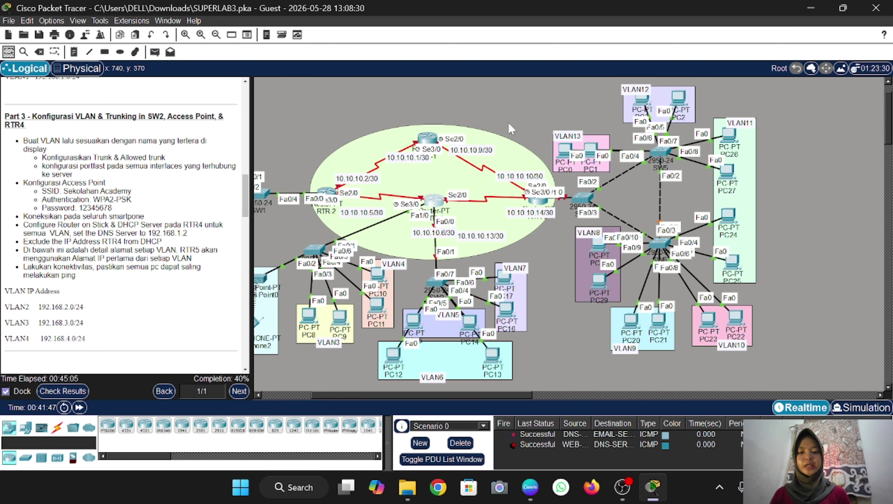
Set PC8's IP configuration to DHCP so it obtains 192.168.3.2
{"action": "scroll", "coordinate": [423, 282], "scroll_direction": "left", "scroll_amount": 3}
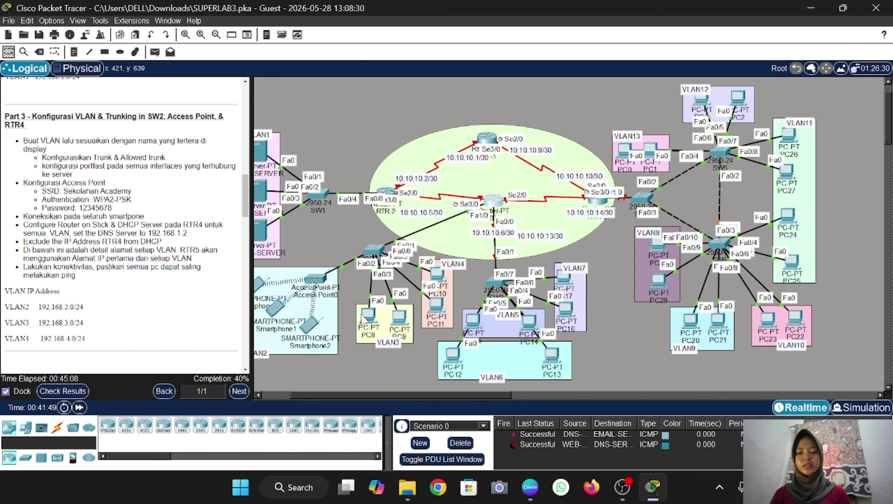
{"action": "left_click", "coordinate": [369, 313]}
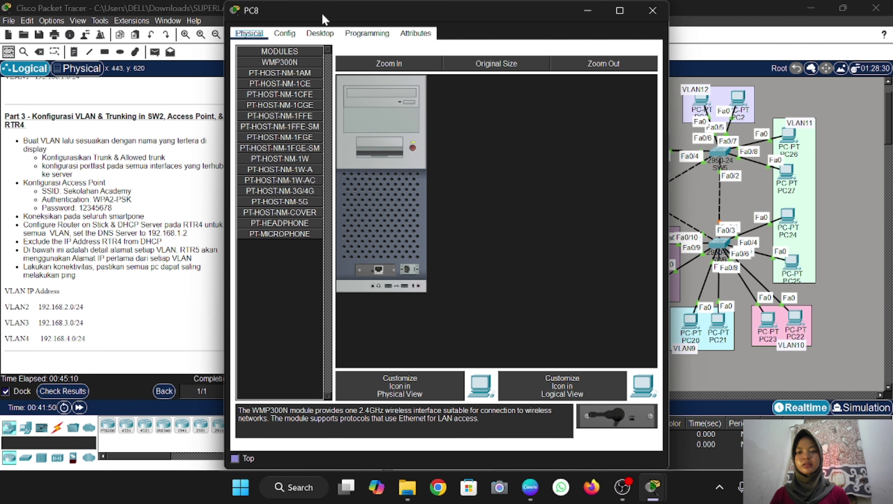
{"action": "left_click", "coordinate": [320, 33]}
{"action": "left_click", "coordinate": [270, 73]}
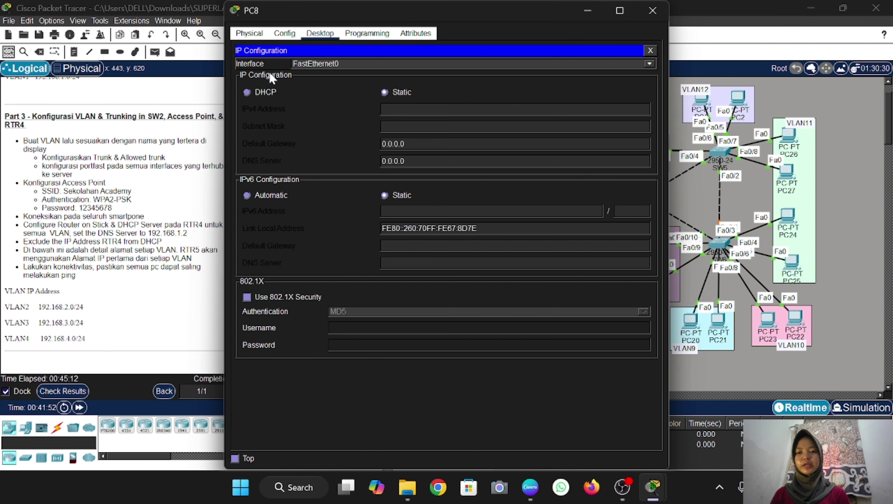
{"action": "left_click", "coordinate": [246, 92]}
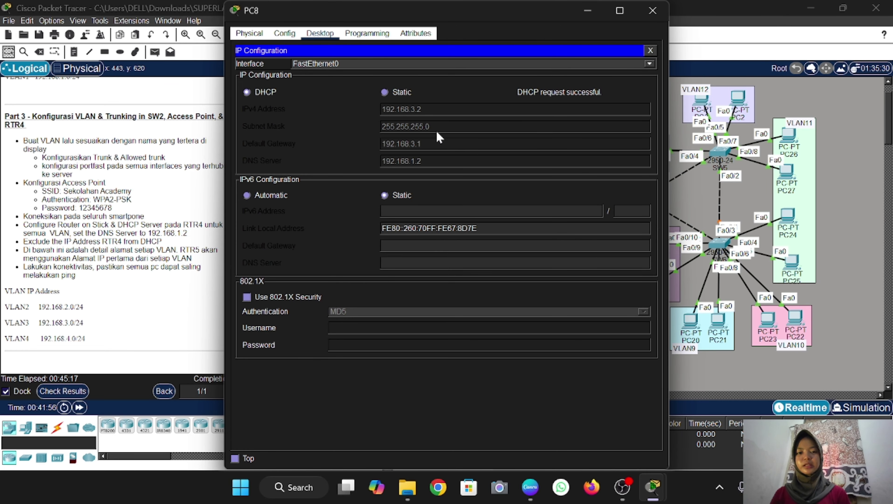
{"action": "left_click", "coordinate": [653, 10]}
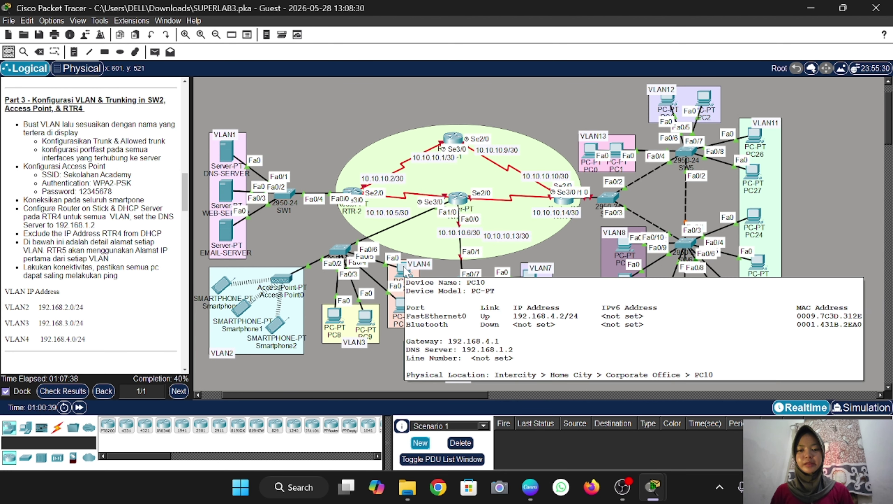
Check PC10 (192.168.4.2) and Smartphone2 (192.168.2.4) IP configurations, both with DNS 192.168.1.2
{"action": "left_click", "coordinate": [406, 272]}
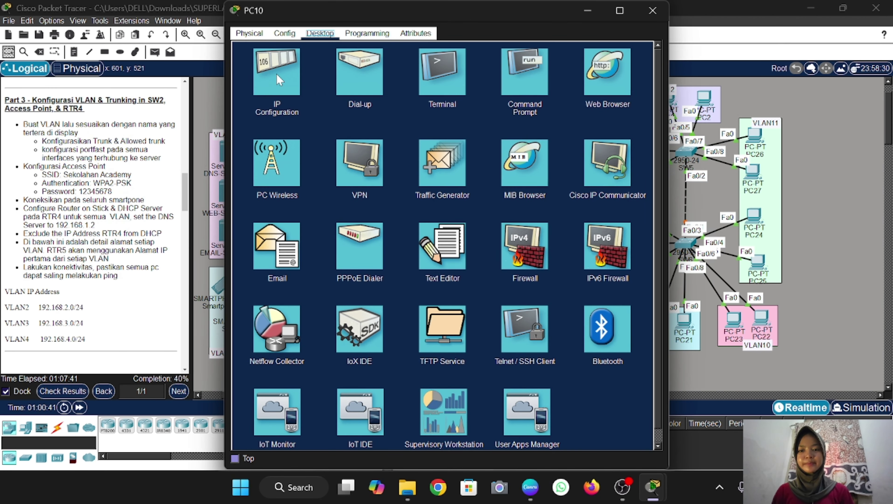
{"action": "left_click", "coordinate": [282, 77]}
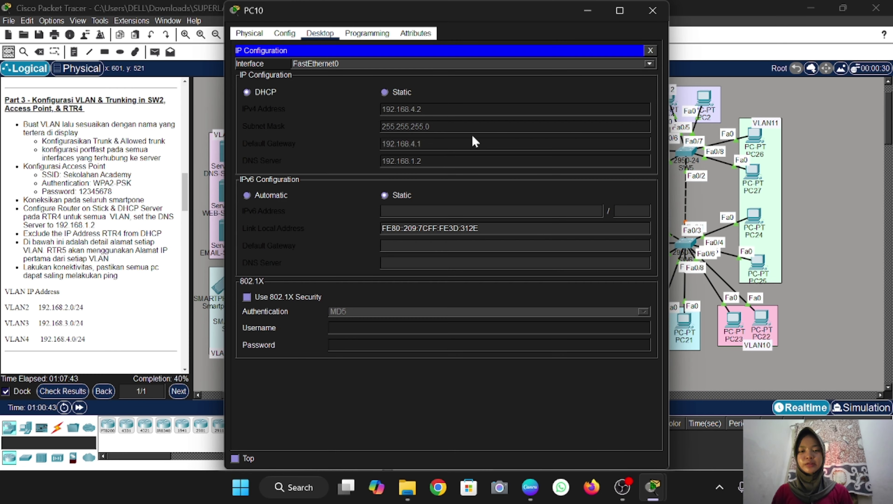
{"action": "left_click", "coordinate": [652, 11]}
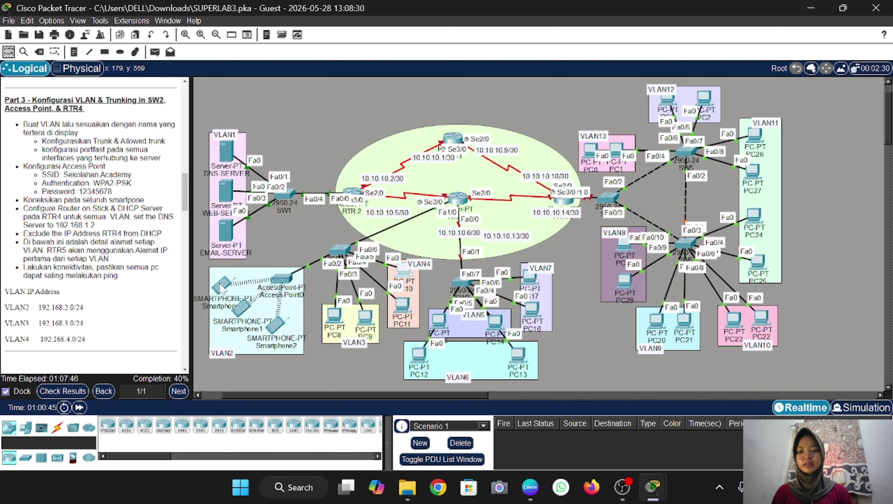
{"action": "left_click", "coordinate": [275, 323]}
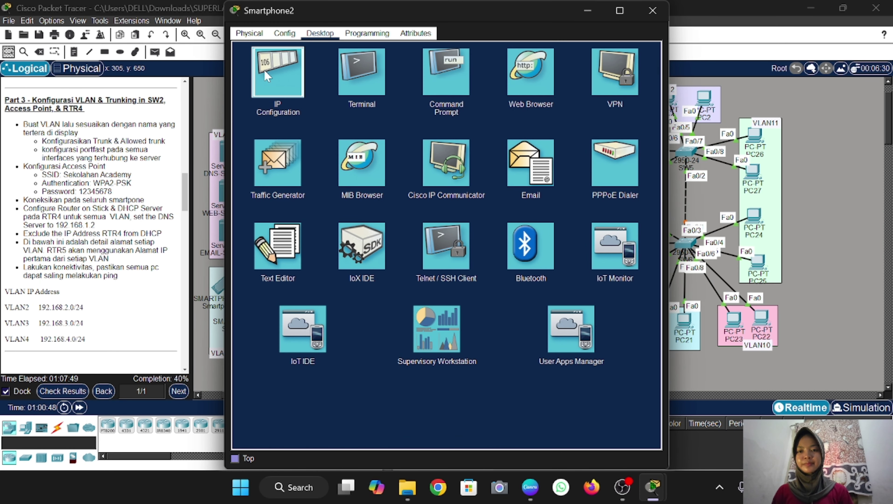
{"action": "left_click", "coordinate": [267, 76]}
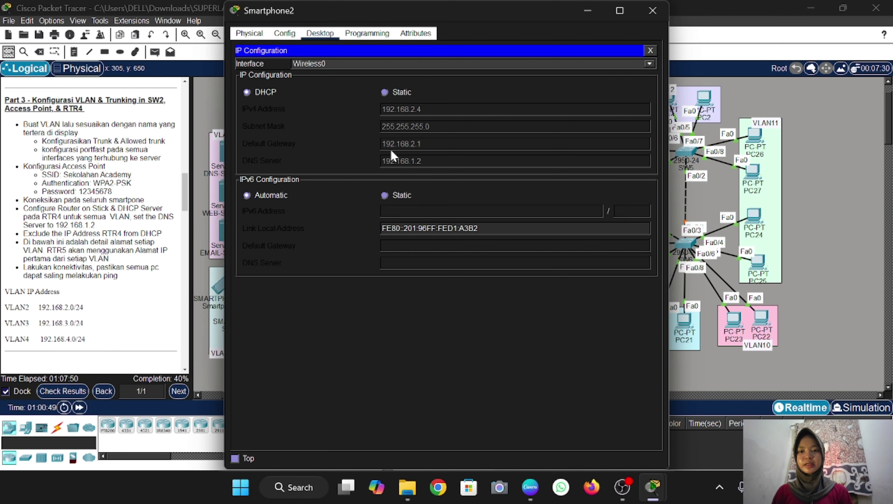
{"action": "left_click", "coordinate": [653, 11]}
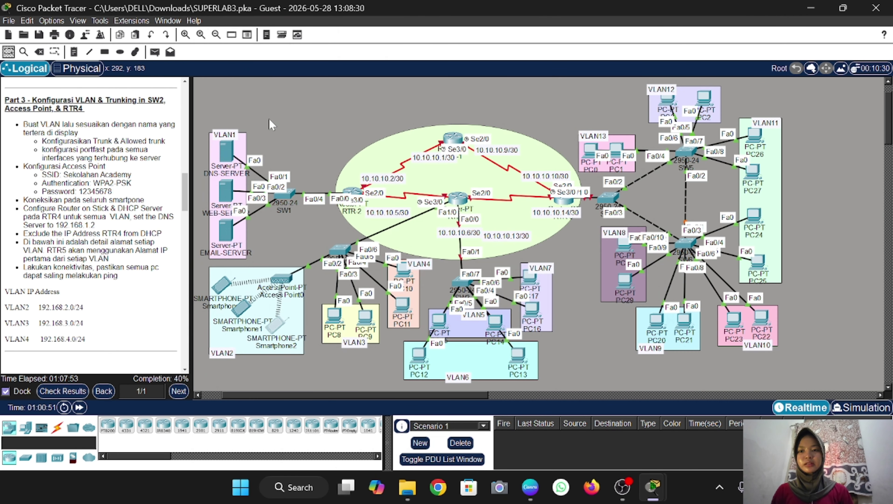
Send a simple PDU ping from Smartphone1 to PC8
{"action": "left_click", "coordinate": [154, 52]}
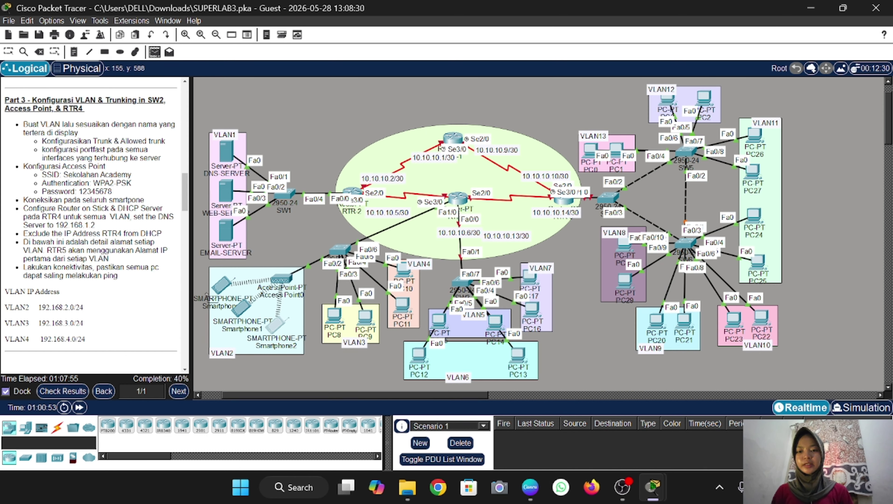
{"action": "left_click", "coordinate": [226, 286]}
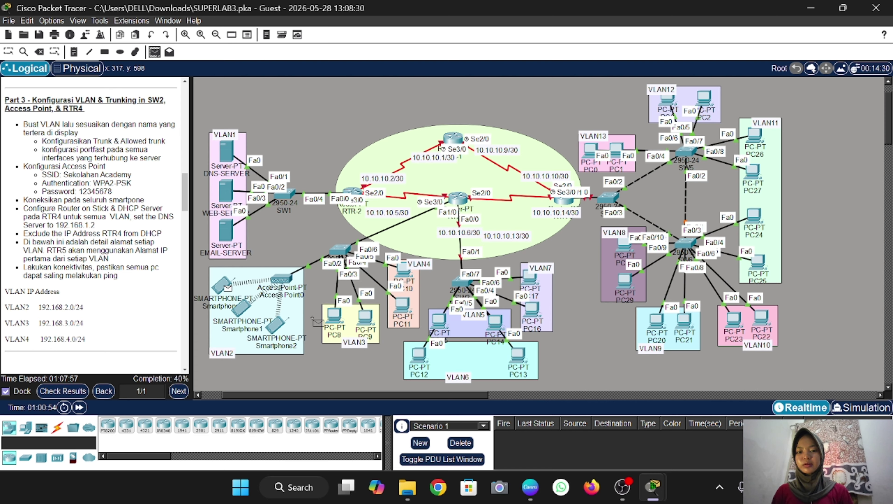
{"action": "left_click", "coordinate": [334, 315]}
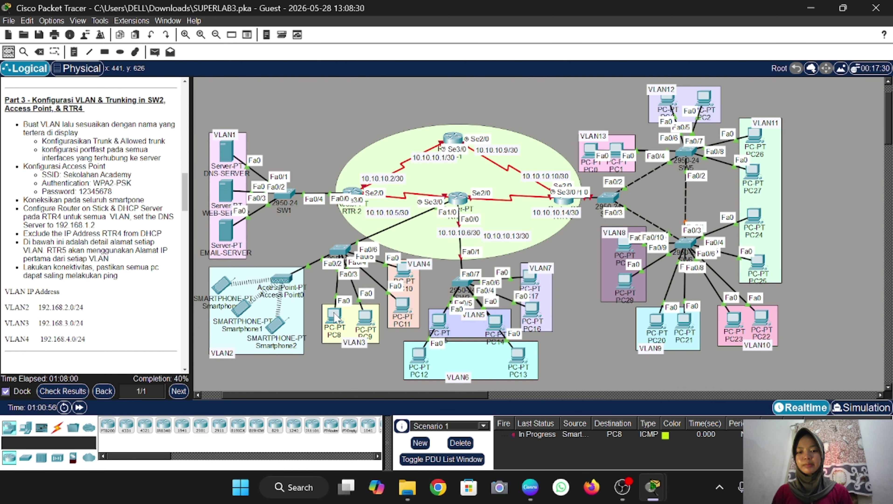
Send a simple PDU ping from PC8 to PC10 and scroll the instructions to Part 4
{"action": "left_click", "coordinate": [154, 52]}
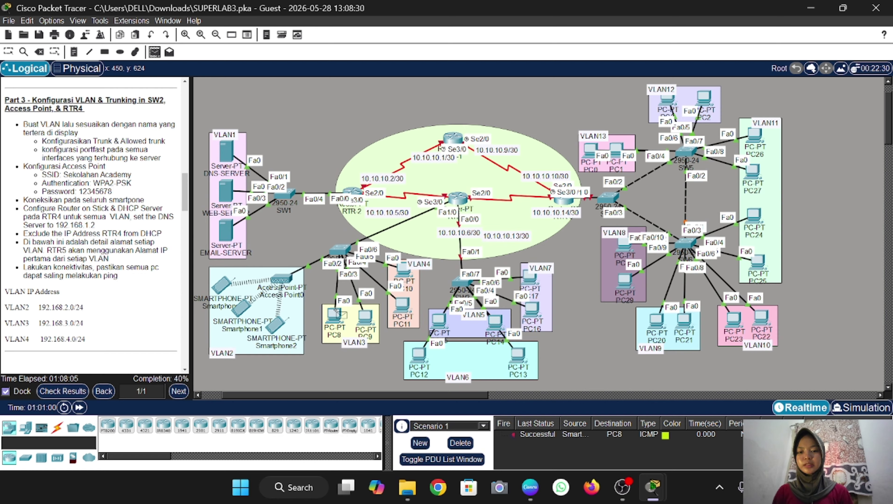
{"action": "left_click", "coordinate": [334, 314]}
{"action": "left_click", "coordinate": [405, 271]}
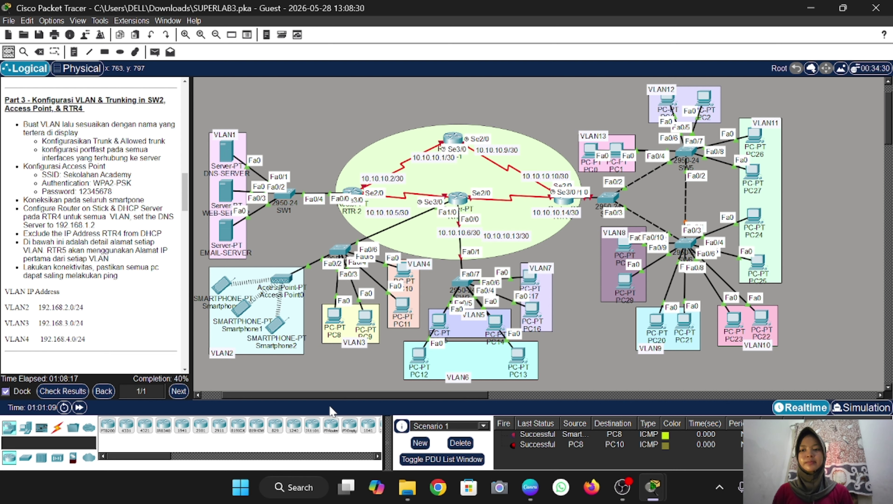
{"action": "scroll", "coordinate": [113, 287], "scroll_direction": "down", "scroll_amount": 7}
{"action": "scroll", "coordinate": [113, 287], "scroll_direction": "down", "scroll_amount": 1}
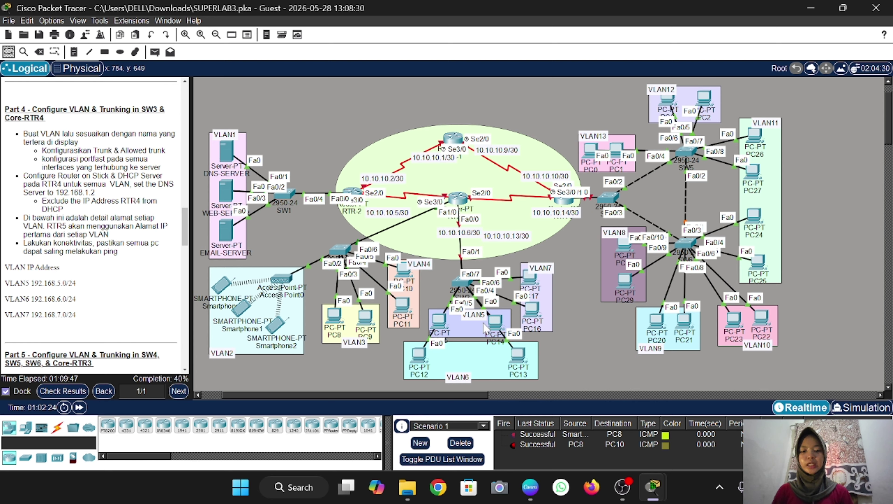
On SW3's CLI, enter privileged mode with the enable password and go into global configuration
{"action": "scroll", "coordinate": [489, 270], "scroll_direction": "up", "scroll_amount": 1}
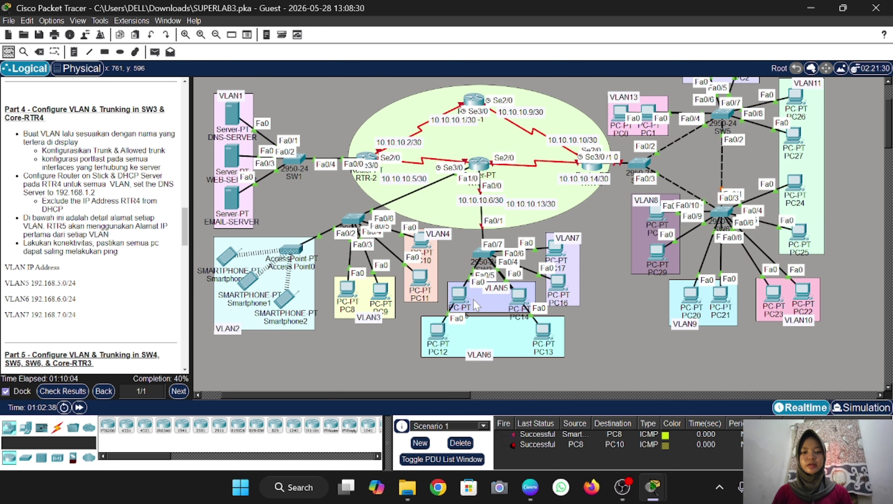
{"action": "left_click", "coordinate": [483, 251]}
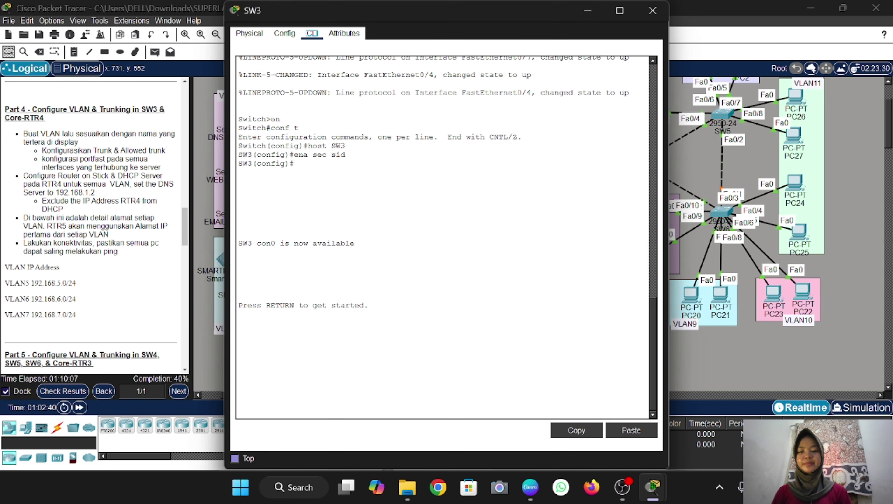
{"action": "key", "text": "Return"}
{"action": "type", "text": "en"}
{"action": "key", "text": "Return"}
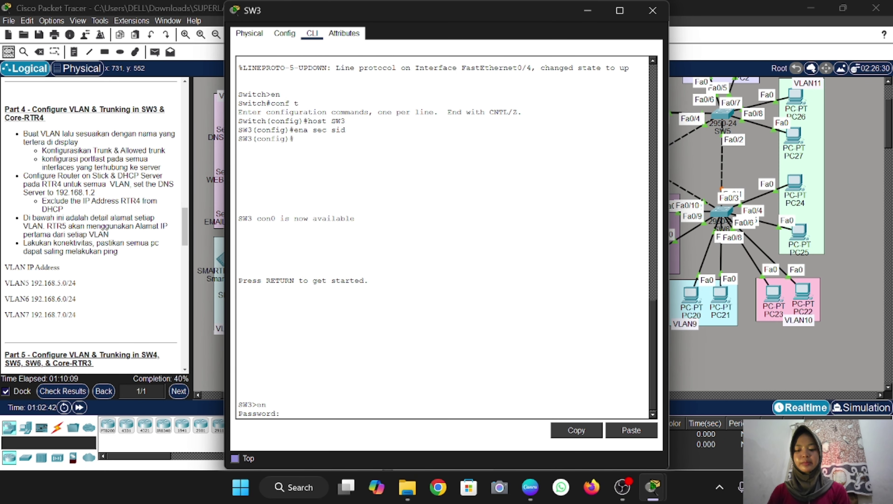
{"action": "type", "text": "sid"}
{"action": "key", "text": "Return"}
{"action": "type", "text": "conf t"}
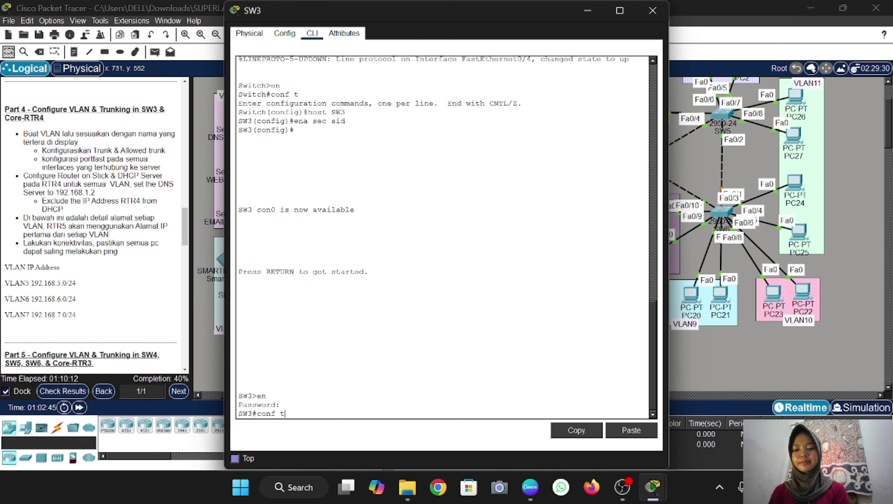
{"action": "key", "text": "Return"}
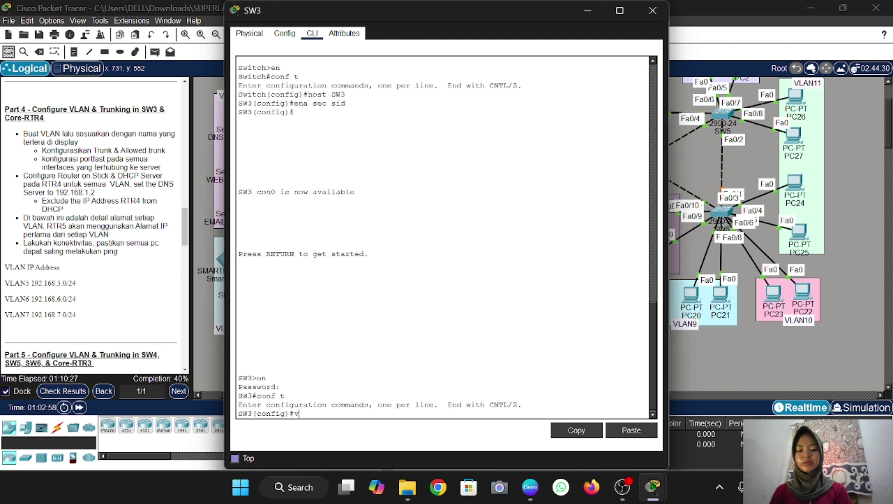
Create VLANs 5, 6 and 7 named VLAN5, VLAN6 and VLAN7, then exit
{"action": "type", "text": "vlan 5"}
{"action": "key", "text": "Return"}
{"action": "type", "text": "name VLAN5"}
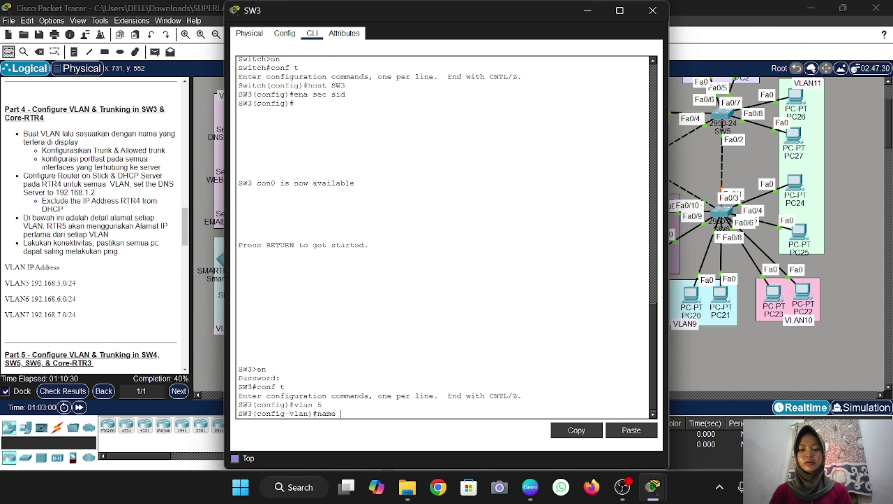
{"action": "key", "text": "Return"}
{"action": "type", "text": "vlan 6"}
{"action": "key", "text": "Return"}
{"action": "type", "text": "name VLAN6"}
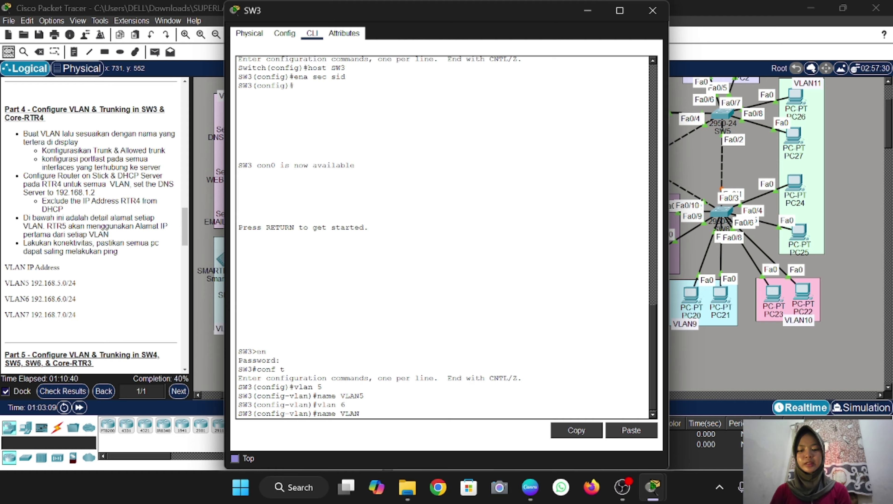
{"action": "key", "text": "Return"}
{"action": "type", "text": "vlan 7"}
{"action": "key", "text": "Return"}
{"action": "type", "text": "name VLAN7"}
{"action": "key", "text": "Return"}
{"action": "type", "text": "e"}
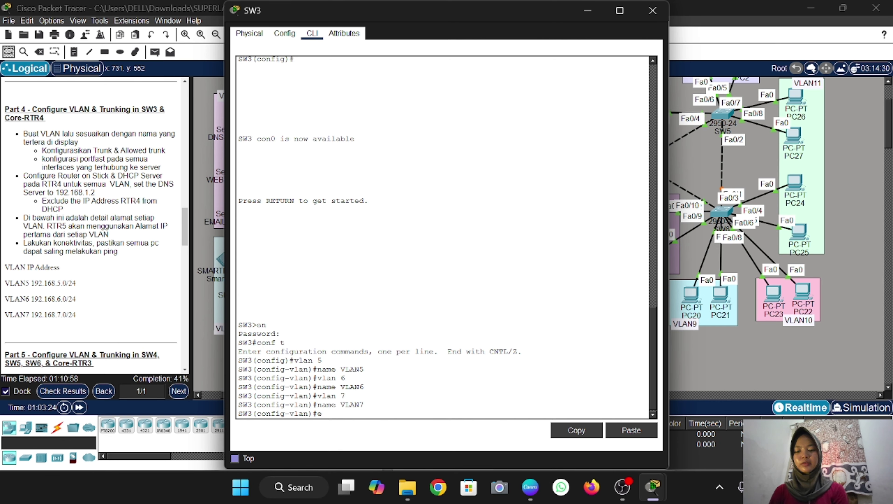
{"action": "type", "text": "xit"}
{"action": "key", "text": "Return"}
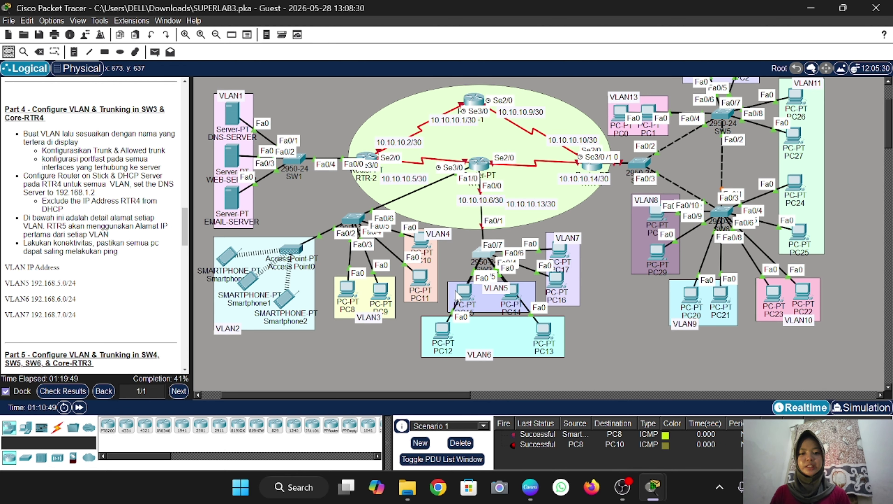
Reposition PC15 and PC14 in VLAN5, PC12 and PC13 in VLAN6, and PC16 in VLAN7
{"action": "mouse_move", "coordinate": [460, 292]}
{"action": "left_mouse_down"}
{"action": "mouse_move", "coordinate": [395, 297]}
{"action": "mouse_move", "coordinate": [483, 305]}
{"action": "mouse_move", "coordinate": [462, 291]}
{"action": "mouse_move", "coordinate": [420, 300]}
{"action": "mouse_move", "coordinate": [448, 290]}
{"action": "left_mouse_up"}
{"action": "mouse_move", "coordinate": [514, 293]}
{"action": "left_mouse_down"}
{"action": "mouse_move", "coordinate": [518, 314]}
{"action": "mouse_move", "coordinate": [518, 279]}
{"action": "mouse_move", "coordinate": [519, 292]}
{"action": "left_mouse_up"}
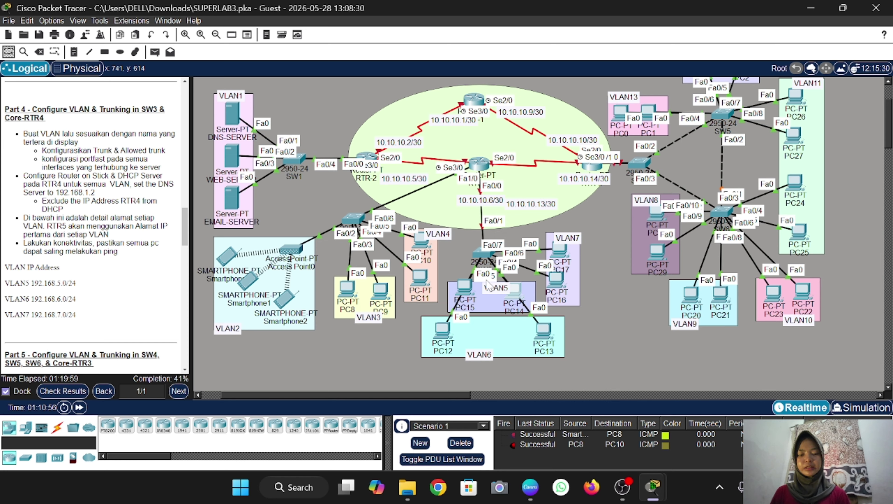
{"action": "mouse_move", "coordinate": [442, 330]}
{"action": "left_mouse_down"}
{"action": "mouse_move", "coordinate": [448, 319]}
{"action": "mouse_move", "coordinate": [455, 333]}
{"action": "left_mouse_up"}
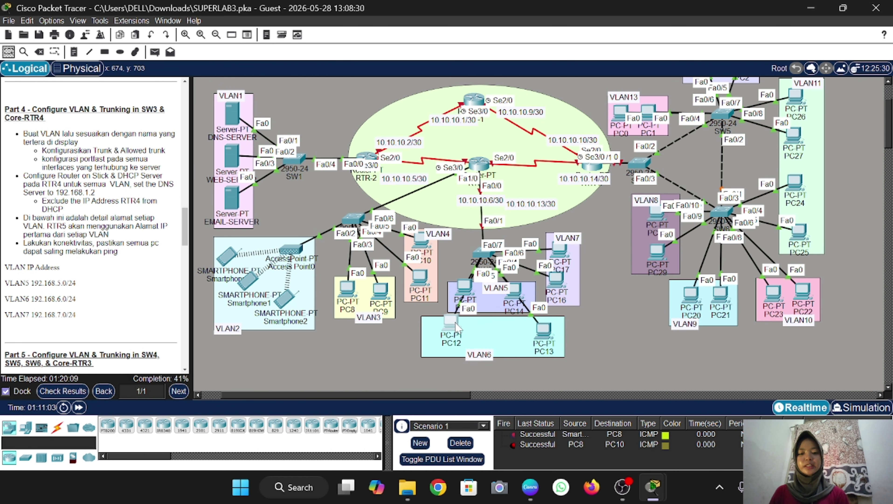
{"action": "mouse_move", "coordinate": [543, 329]}
{"action": "left_mouse_down"}
{"action": "mouse_move", "coordinate": [458, 349]}
{"action": "mouse_move", "coordinate": [536, 333]}
{"action": "left_mouse_up"}
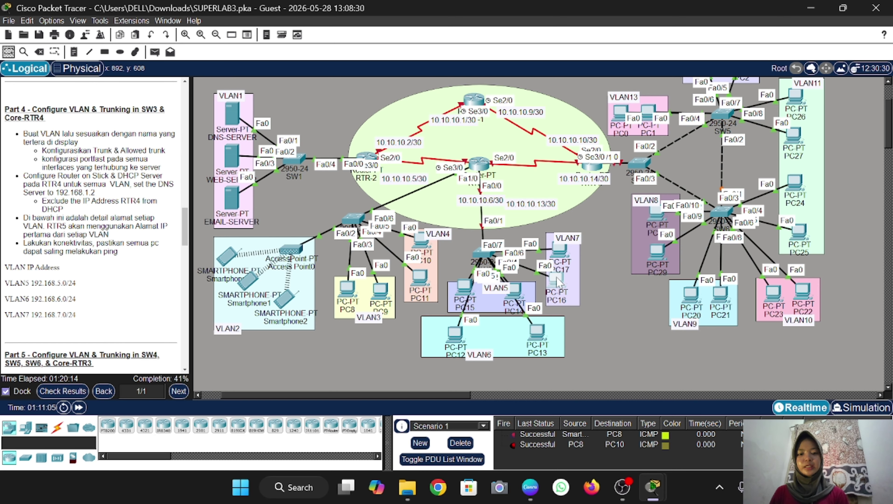
{"action": "mouse_move", "coordinate": [556, 278]}
{"action": "left_mouse_down"}
{"action": "mouse_move", "coordinate": [568, 297]}
{"action": "mouse_move", "coordinate": [557, 273]}
{"action": "left_mouse_up"}
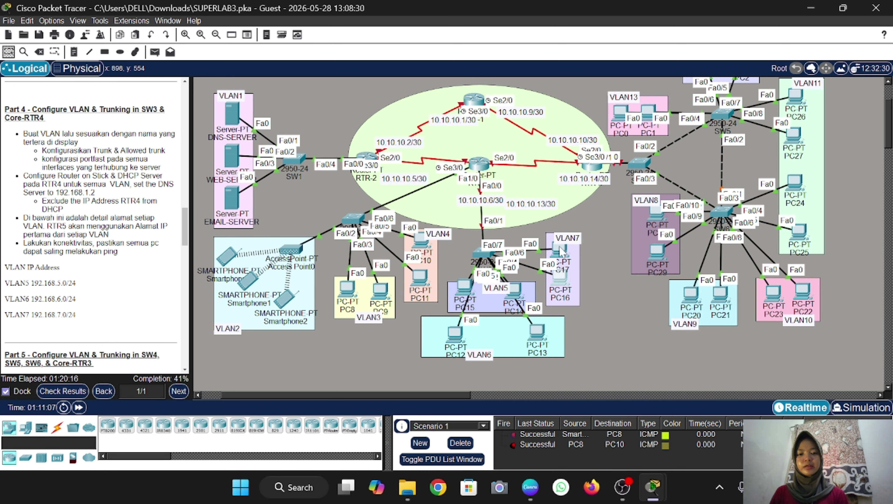
Make SW3 ports Fa0/4-5 access ports in VLAN 5 with portfast
{"action": "left_click", "coordinate": [482, 252]}
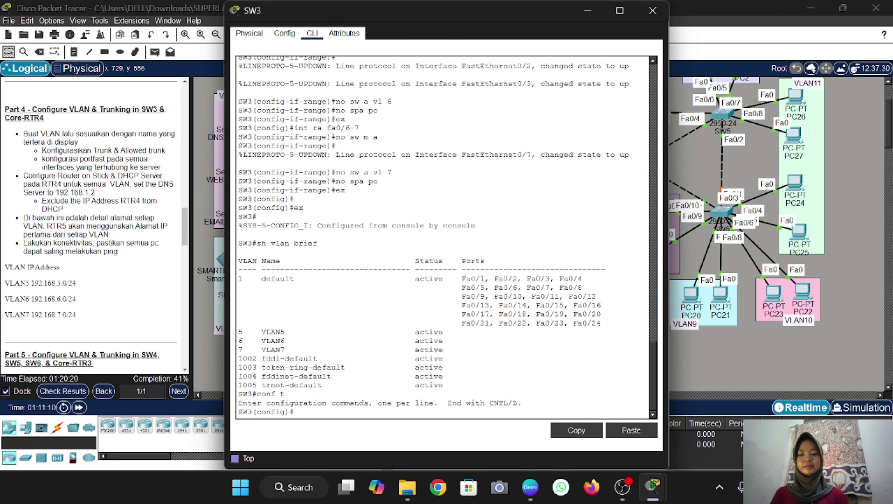
{"action": "type", "text": "int ra "}
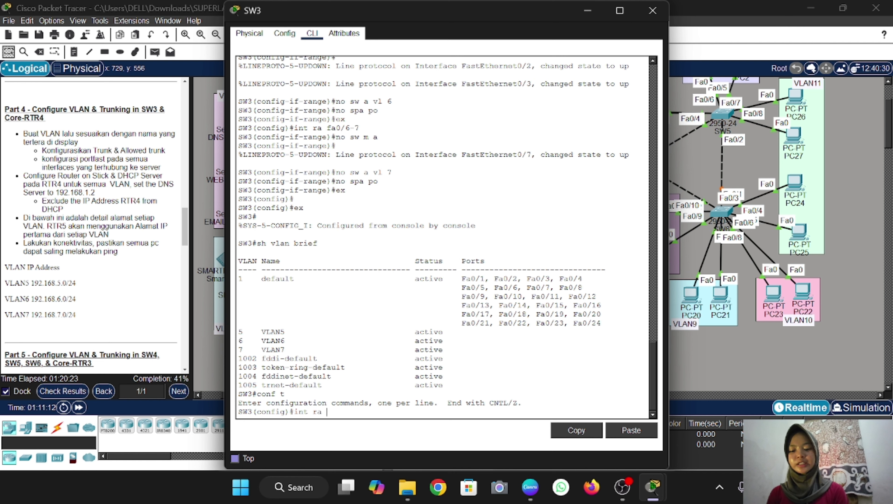
{"action": "type", "text": "fa0/"}
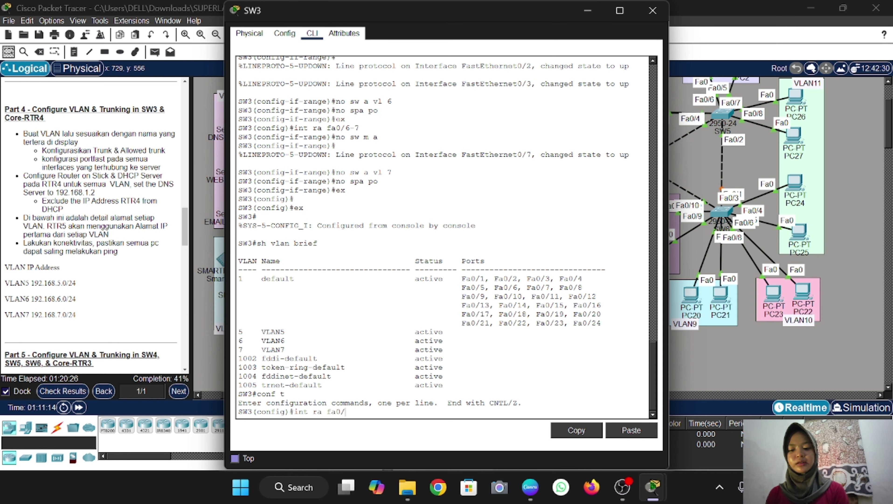
{"action": "type", "text": "4-5"}
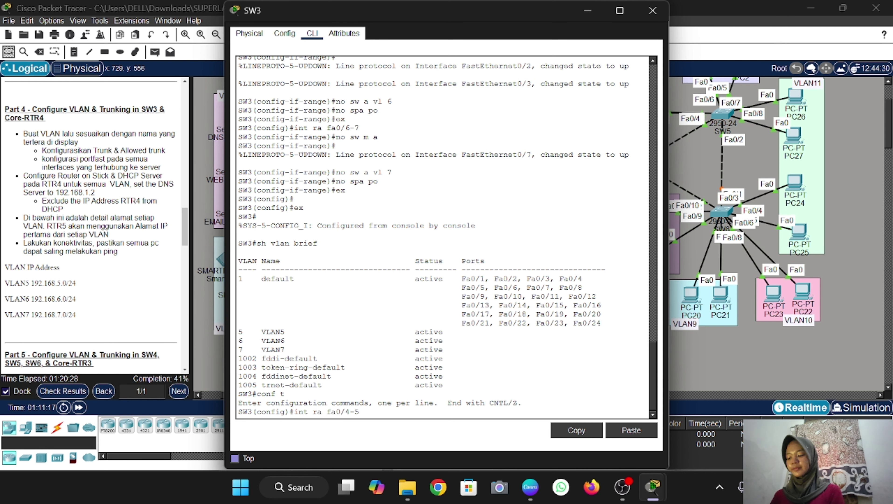
{"action": "key", "text": "Return"}
{"action": "type", "text": "sw m a"}
{"action": "key", "text": "Return"}
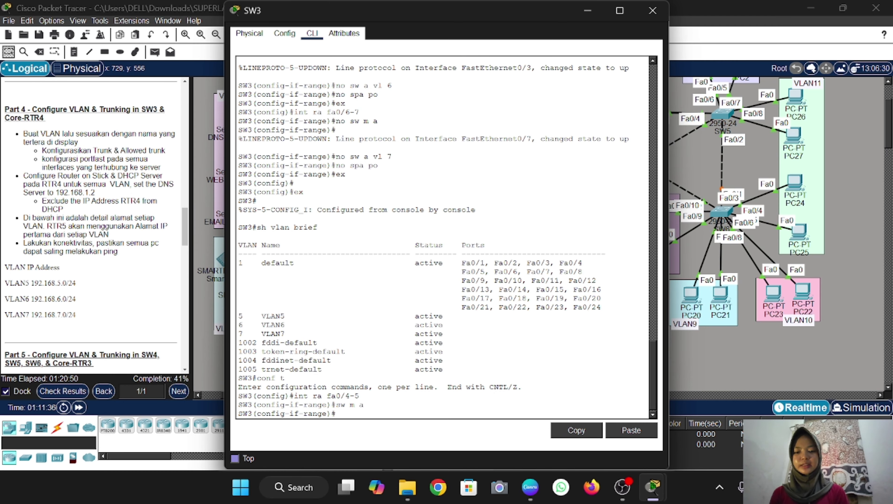
{"action": "type", "text": "sw a vl 5"}
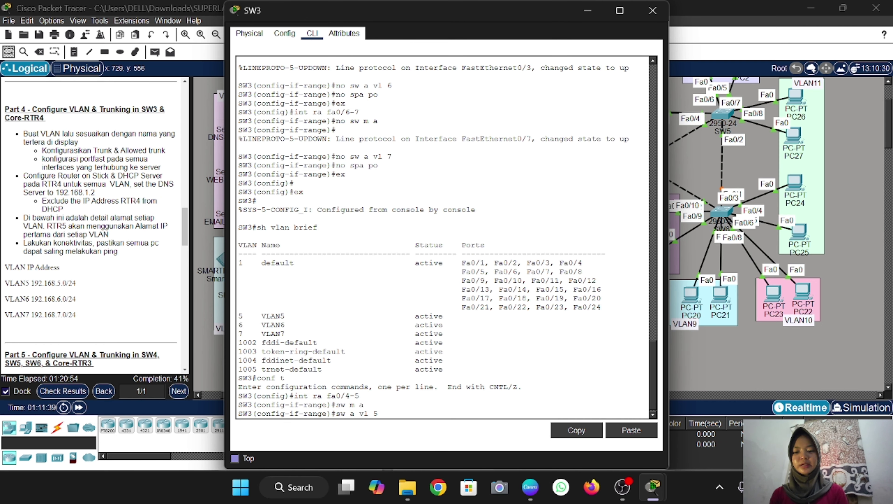
{"action": "key", "text": "Return"}
{"action": "type", "text": "spa"}
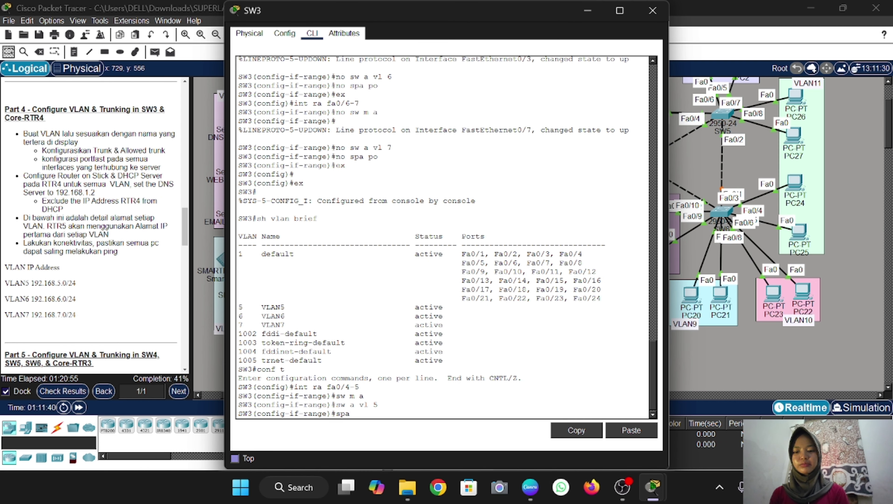
{"action": "type", "text": " po"}
{"action": "key", "text": "Return"}
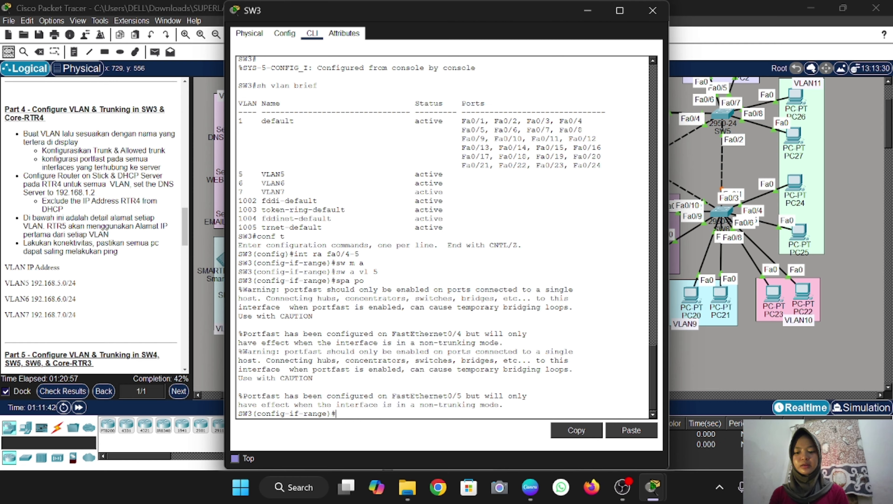
{"action": "type", "text": "ex"}
{"action": "key", "text": "Return"}
Make ports Fa0/2-3 access ports in VLAN 6 with portfast
{"action": "type", "text": "int ra fa0/2-3"}
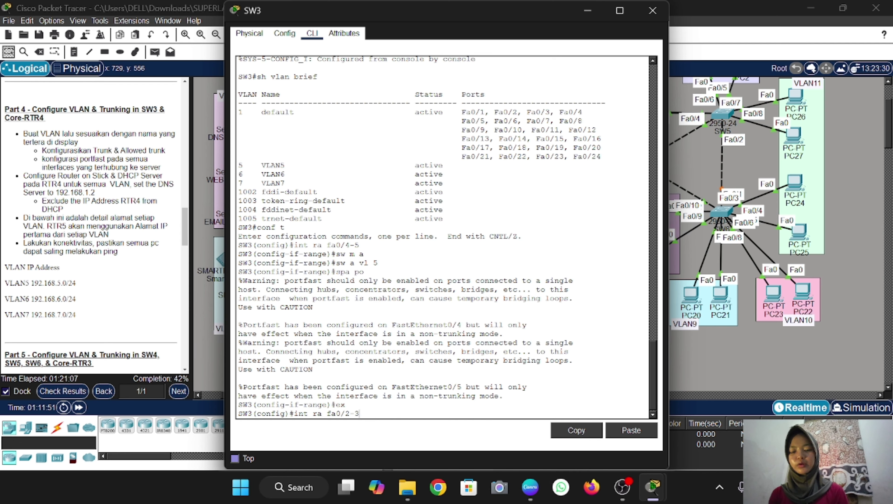
{"action": "type", "text": "i"}
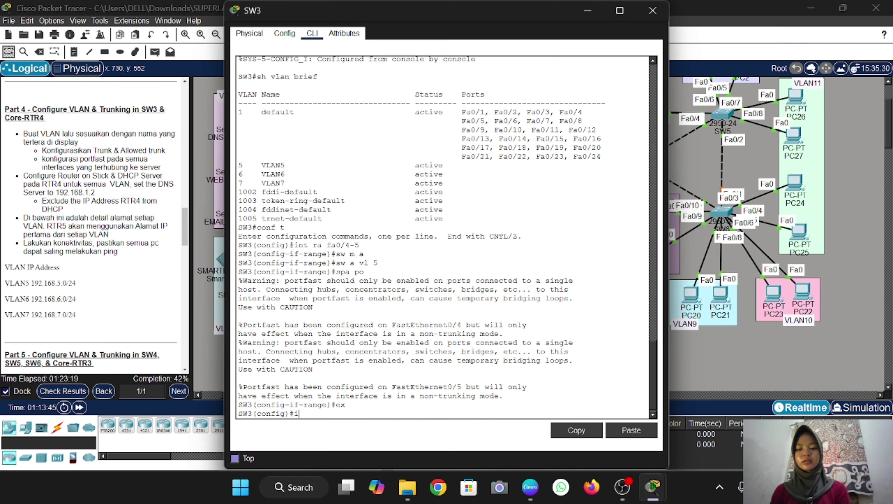
{"action": "type", "text": "nt ra fa"}
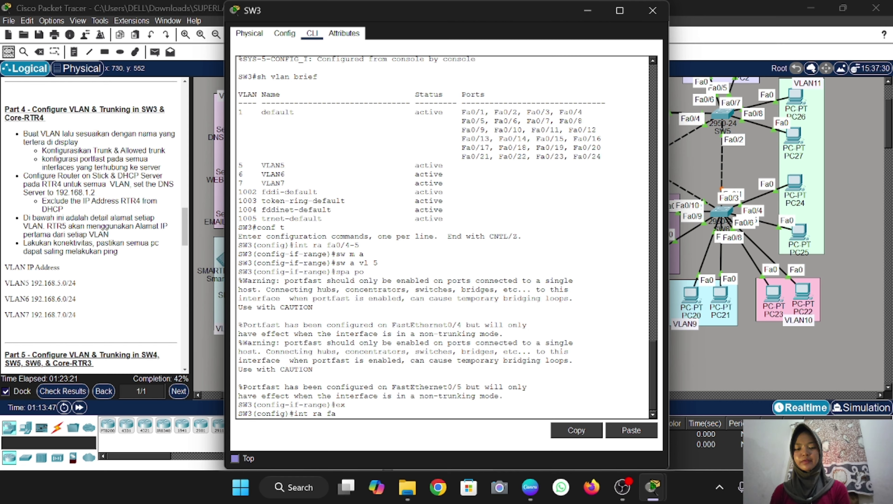
{"action": "type", "text": "0/2-3"}
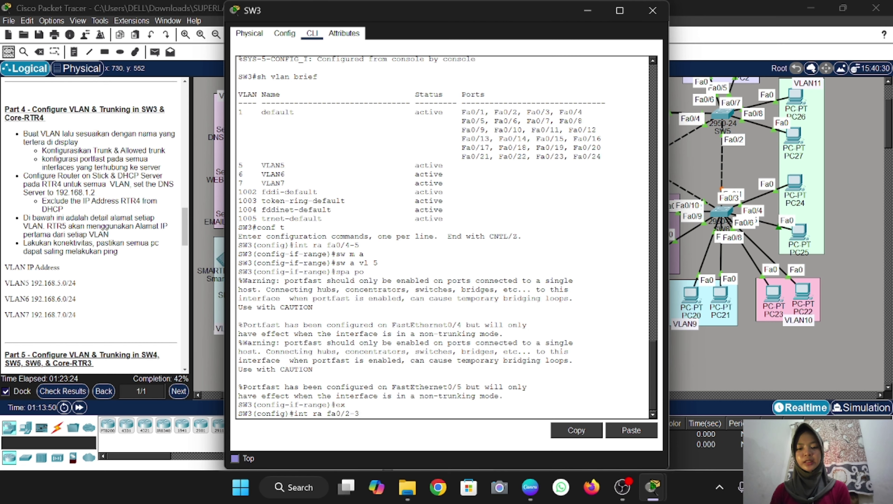
{"action": "key", "text": "Return"}
{"action": "type", "text": "sw m "}
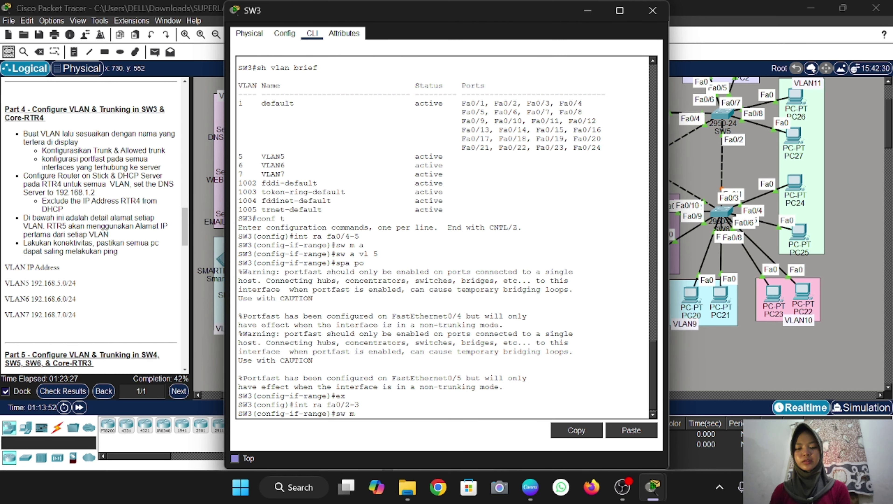
{"action": "type", "text": "a"}
{"action": "key", "text": "Return"}
{"action": "type", "text": "sw a"}
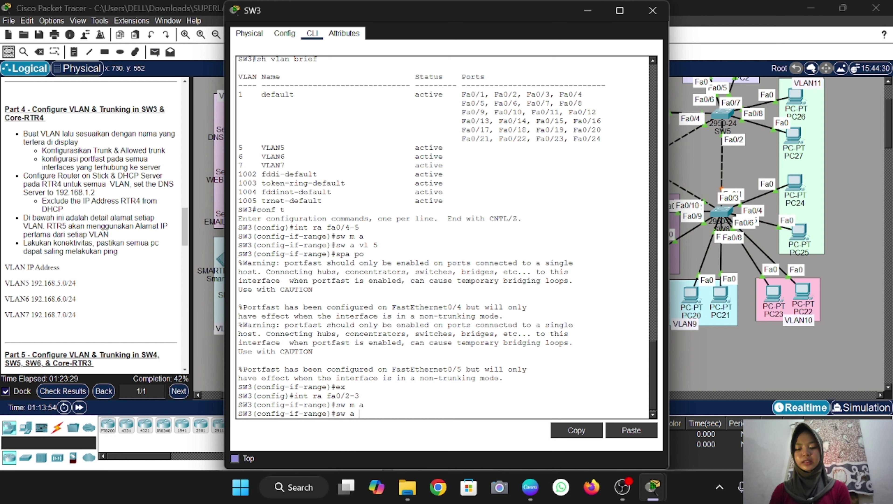
{"action": "type", "text": " vl 6"}
{"action": "key", "text": "Return"}
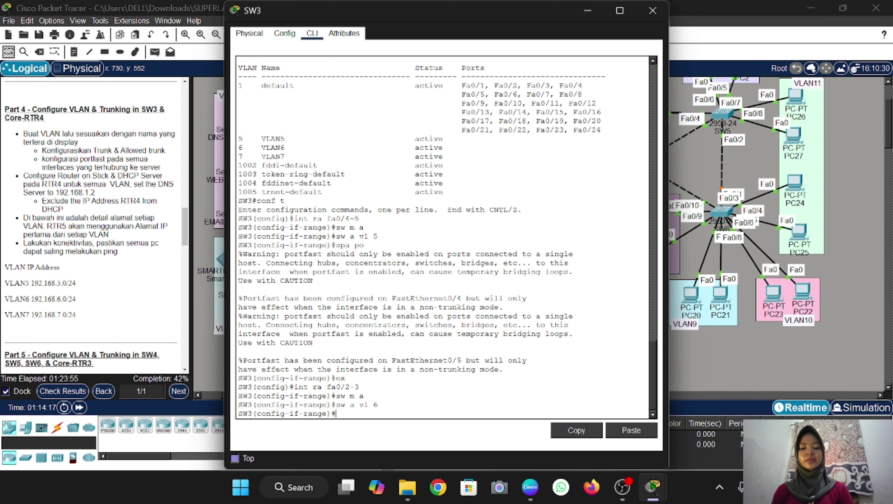
{"action": "type", "text": "spa po"}
{"action": "key", "text": "Return"}
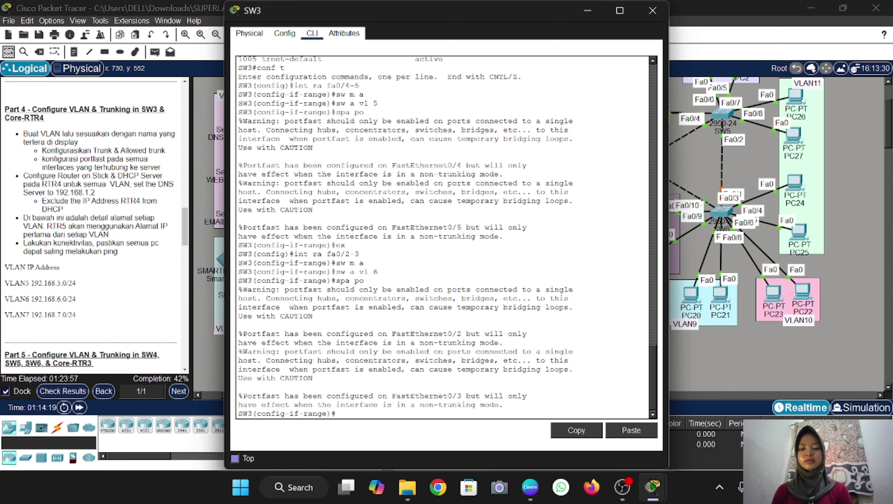
{"action": "type", "text": "ex"}
{"action": "key", "text": "Return"}
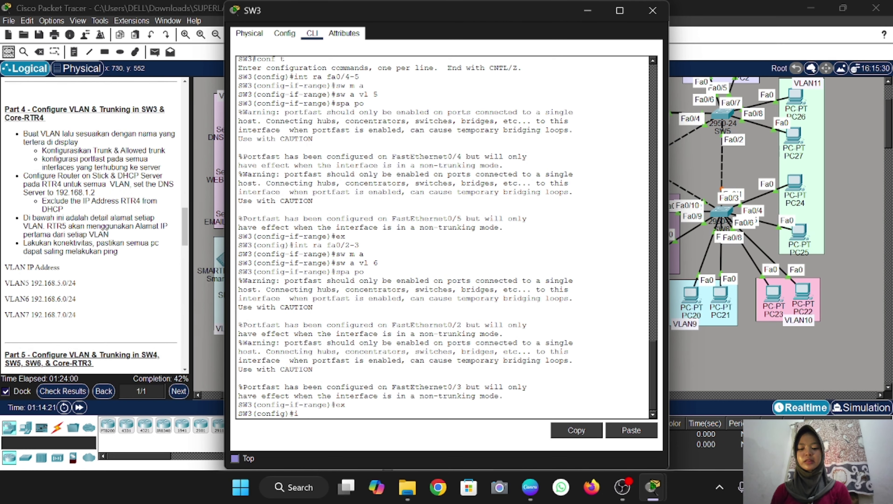
Make ports Fa0/6-7 access ports in VLAN 7 with portfast and check 'show vlan brief'
{"action": "type", "text": "int ra fa"}
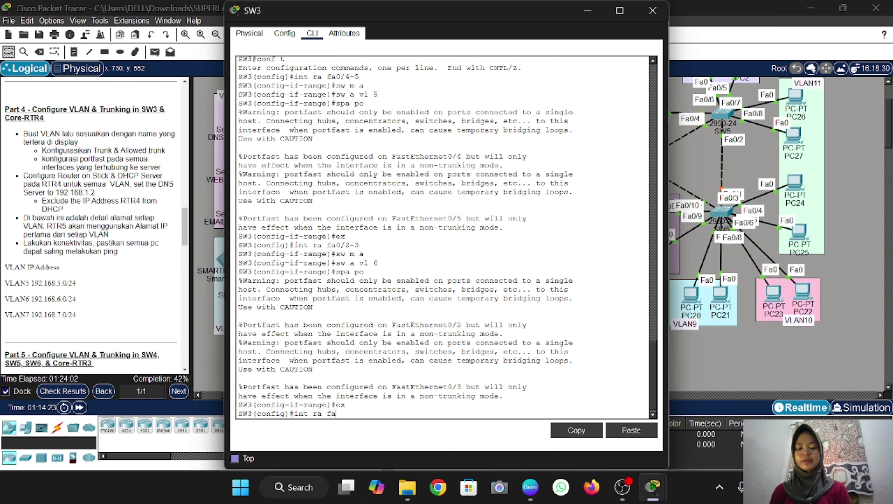
{"action": "type", "text": "0/6"}
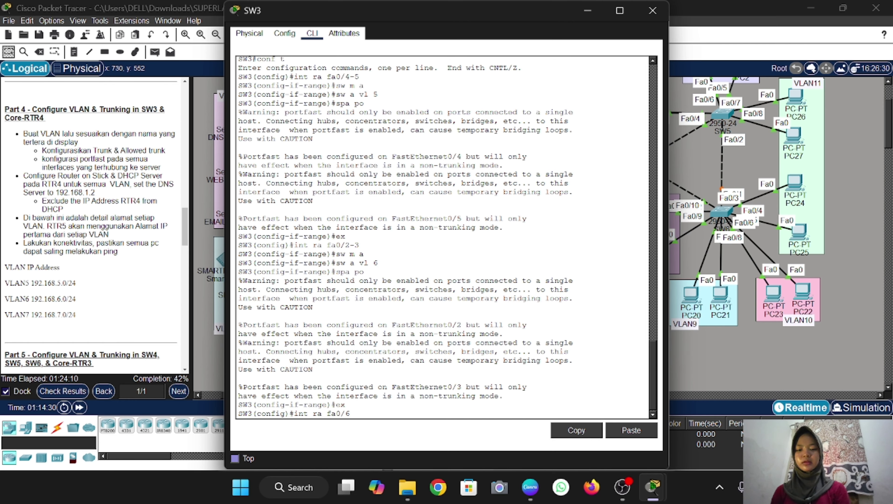
{"action": "type", "text": "-7"}
{"action": "key", "text": "Return"}
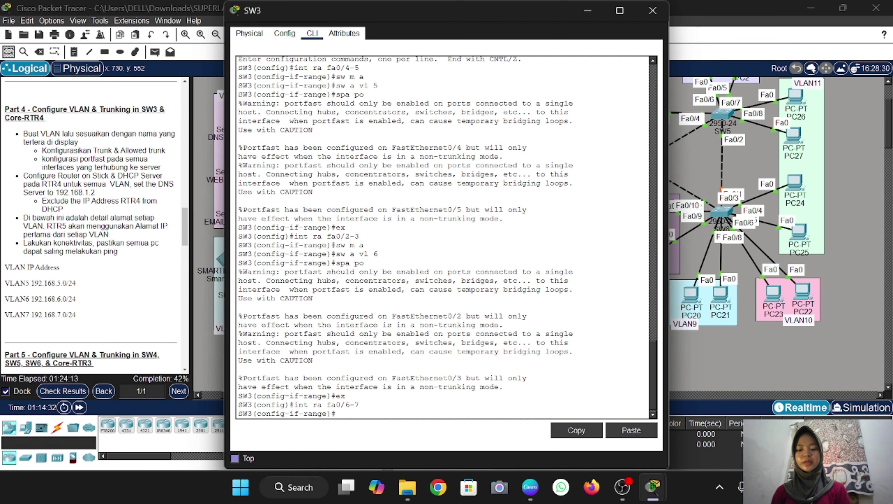
{"action": "type", "text": "sw m a"}
{"action": "key", "text": "Return"}
{"action": "type", "text": "sw "}
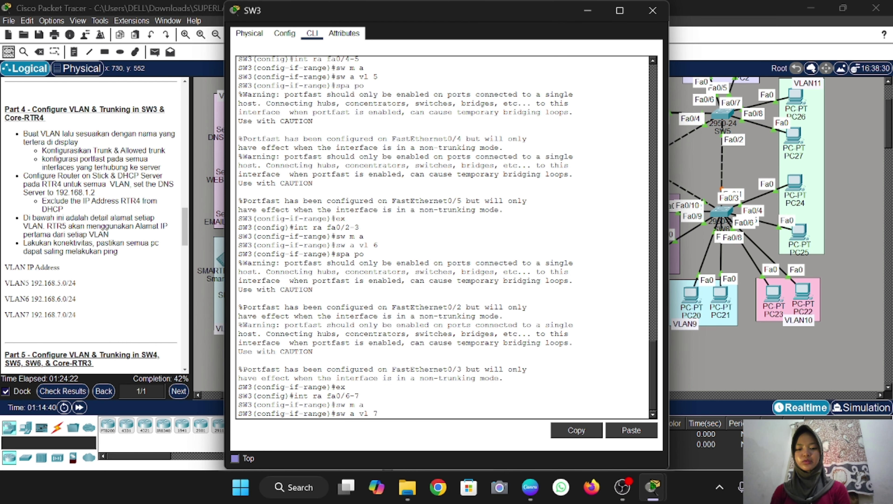
{"action": "type", "text": "a vl 7"}
{"action": "key", "text": "Return"}
{"action": "type", "text": "spa po"}
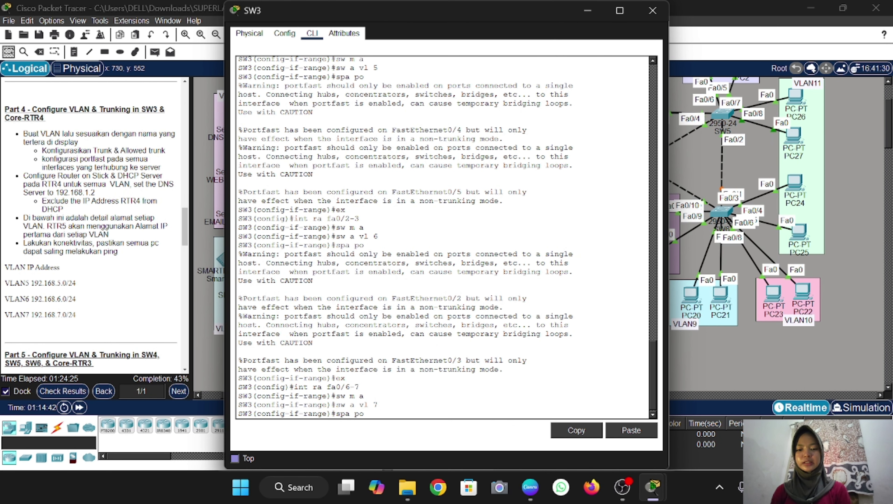
{"action": "key", "text": "Return"}
{"action": "type", "text": "x"}
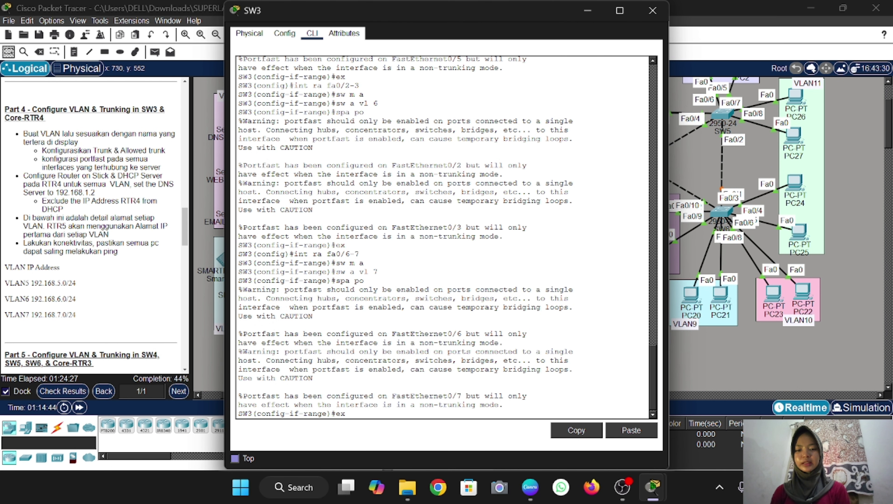
{"action": "key", "text": "Return"}
{"action": "type", "text": "int ra fa0/6-7"}
{"action": "key", "text": "Return"}
{"action": "type", "text": "do sh vlan brief"}
{"action": "key", "text": "Return"}
{"action": "type", "text": "ex"}
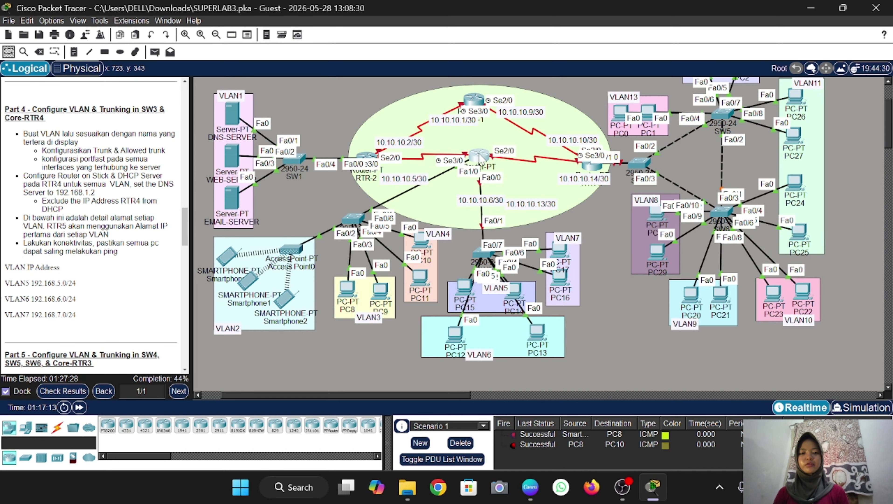
Drag the central router slightly lower and bring up RTR-4's command line
{"action": "left_click_drag", "start_coordinate": [479, 158], "coordinate": [480, 167]}
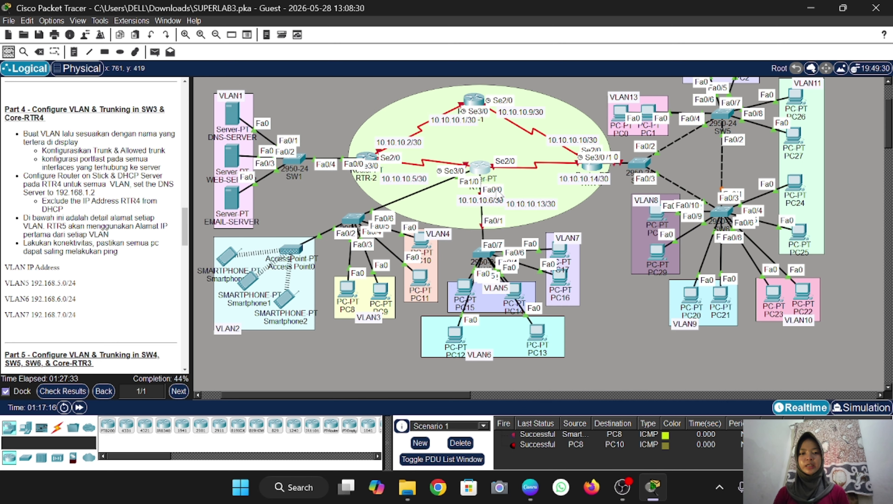
{"action": "left_click", "coordinate": [477, 171]}
Enter global configuration on RTR-4 and enable interface Fa0/0 with no shutdown
{"action": "type", "text": "en"}
{"action": "key", "text": "Return"}
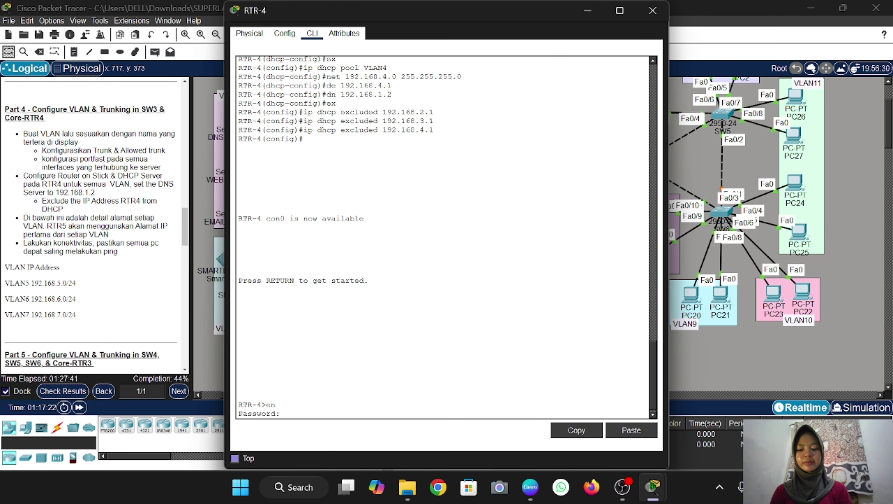
{"action": "key", "text": "Return"}
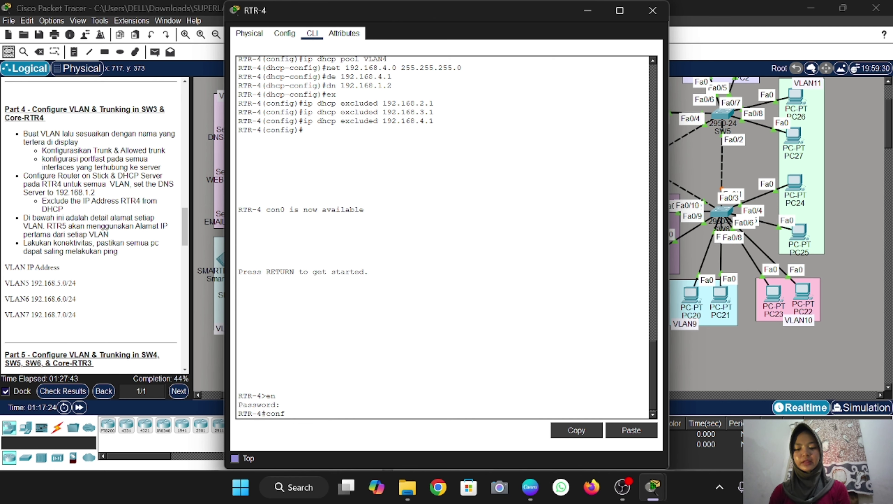
{"action": "type", "text": "conf t"}
{"action": "key", "text": "Return"}
{"action": "type", "text": "int f"}
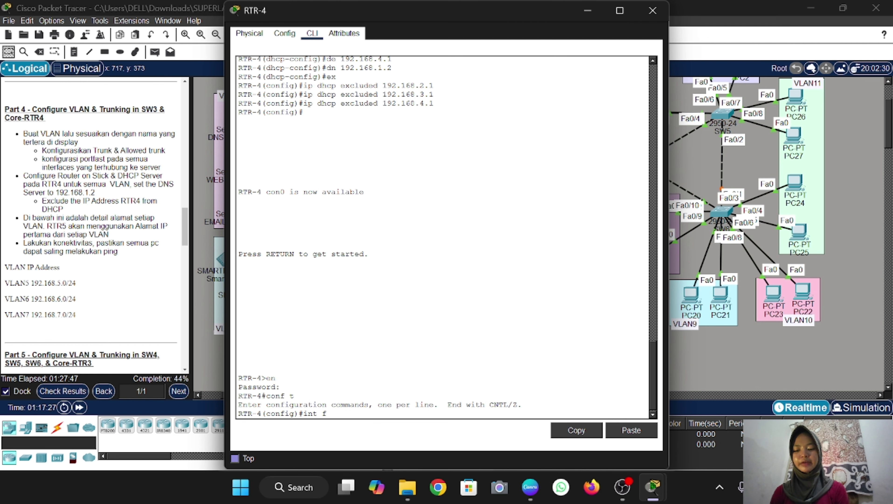
{"action": "type", "text": "a0/0"}
{"action": "key", "text": "Return"}
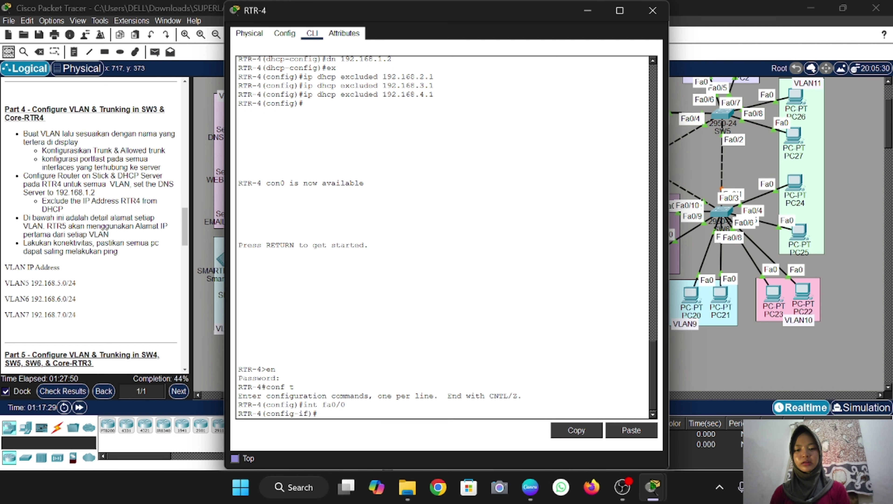
{"action": "type", "text": "no sh"}
{"action": "key", "text": "Return"}
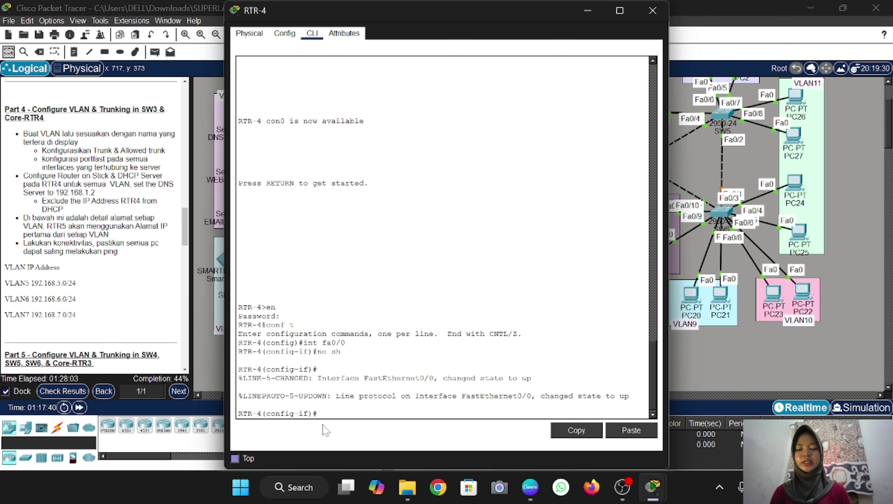
Create subinterface Fa0/0.5 with dot1Q VLAN 5 and address 192.168.5.1 255.255.255.0
{"action": "type", "text": "int"}
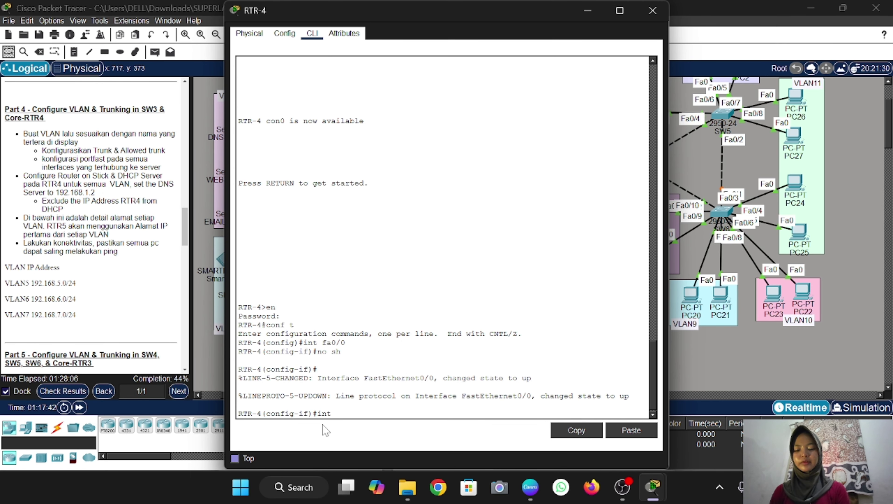
{"action": "type", "text": " fa0/"}
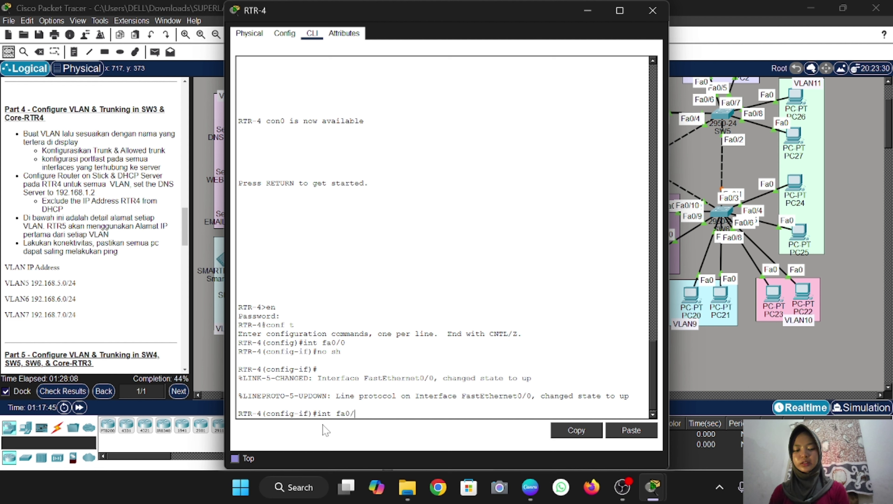
{"action": "type", "text": "0.5"}
{"action": "key", "text": "Return"}
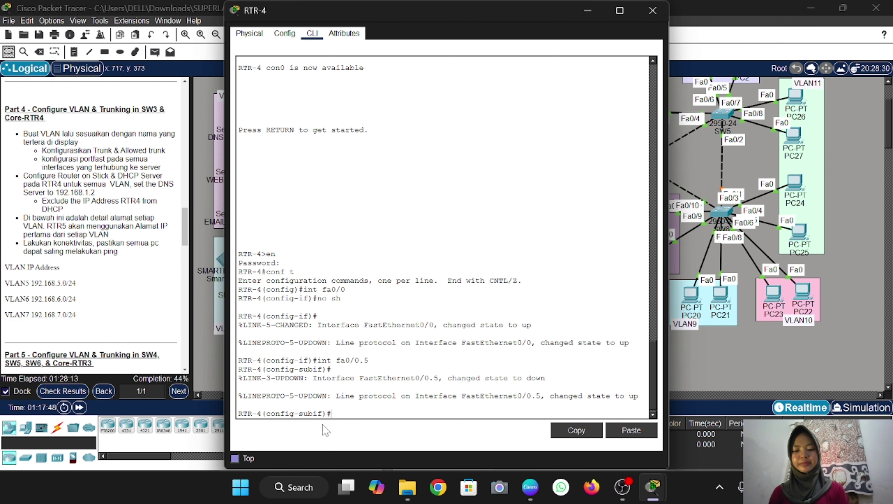
{"action": "type", "text": "enc do"}
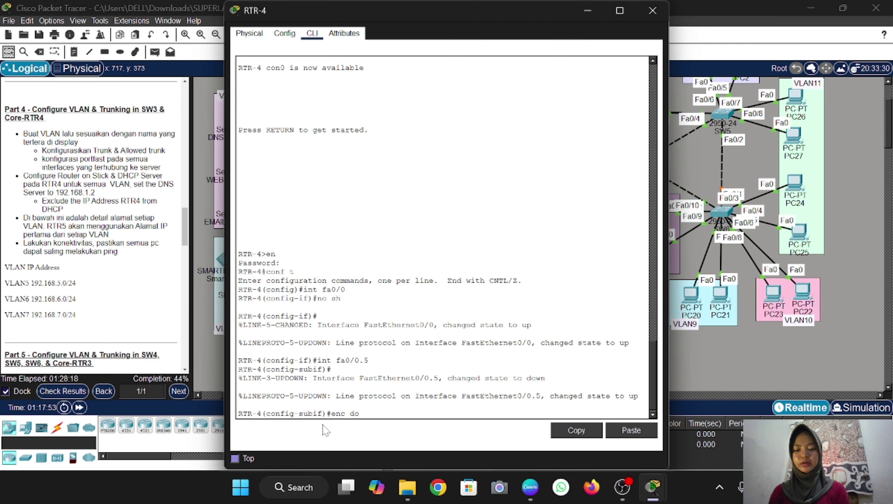
{"action": "type", "text": " 5"}
{"action": "key", "text": "Return"}
{"action": "type", "text": "ip add"}
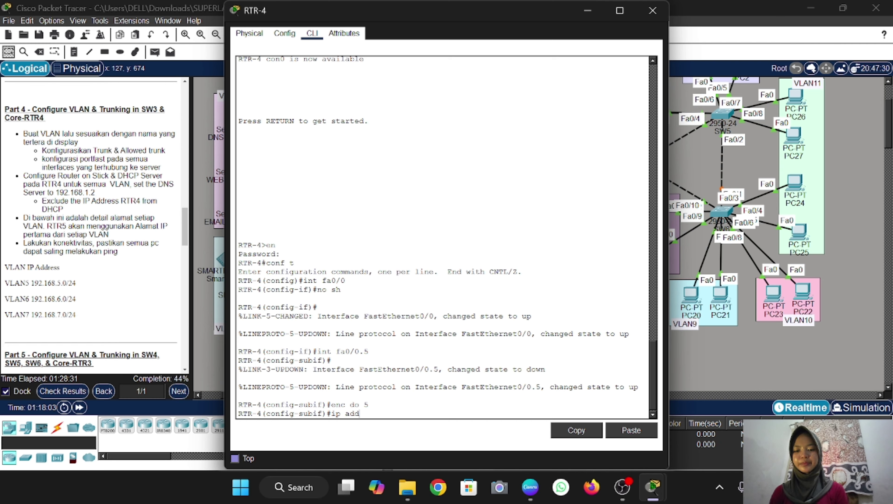
{"action": "type", "text": "92.16"}
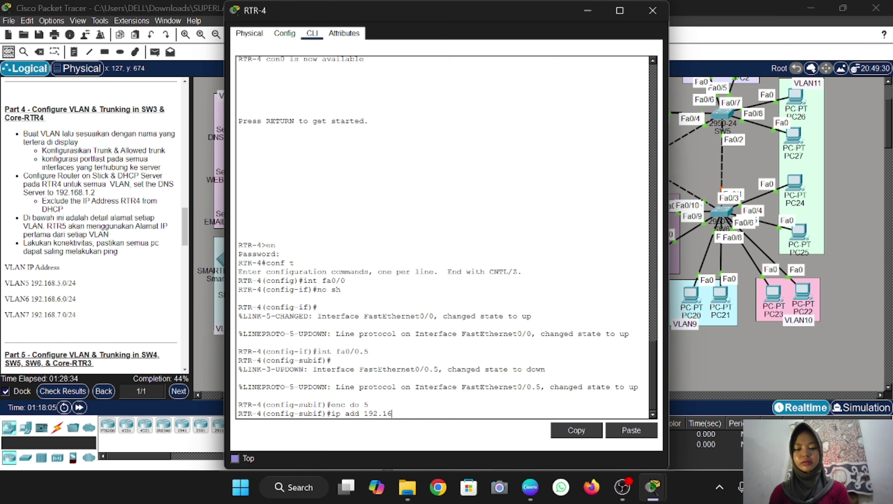
{"action": "type", "text": "8.5.1"}
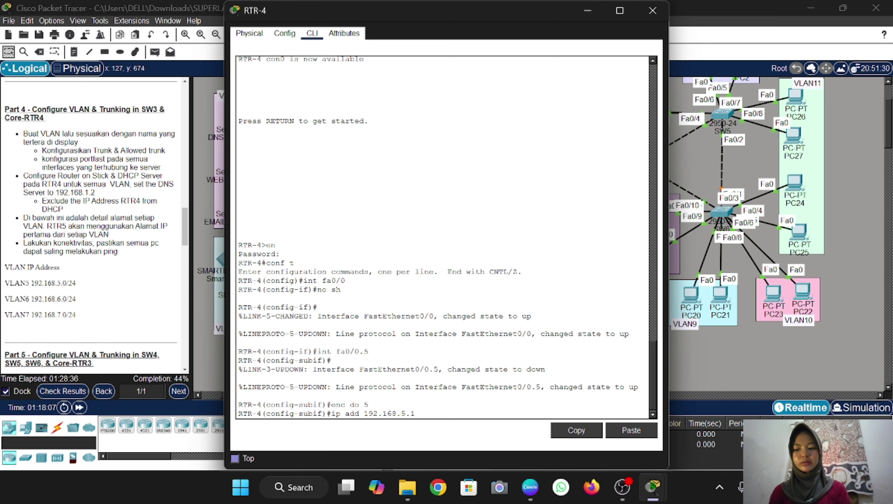
{"action": "type", "text": " 255.255.255.0"}
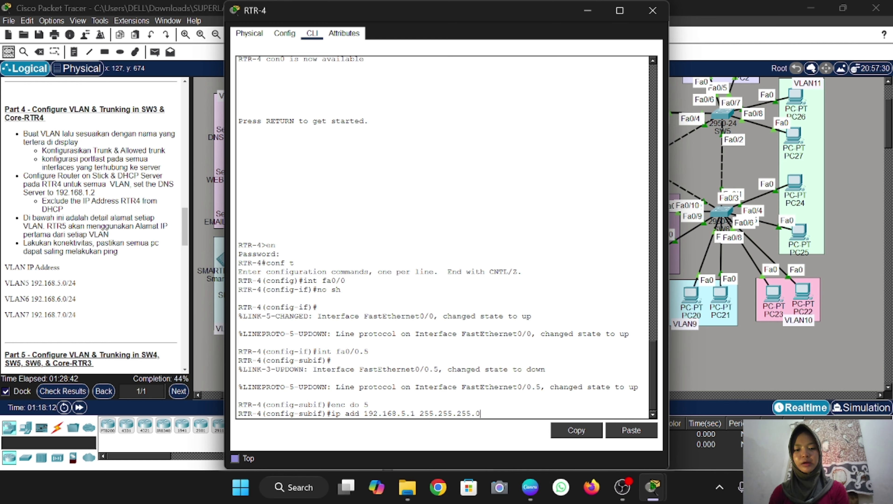
{"action": "key", "text": "Return"}
{"action": "type", "text": "ex"}
{"action": "key", "text": "Return"}
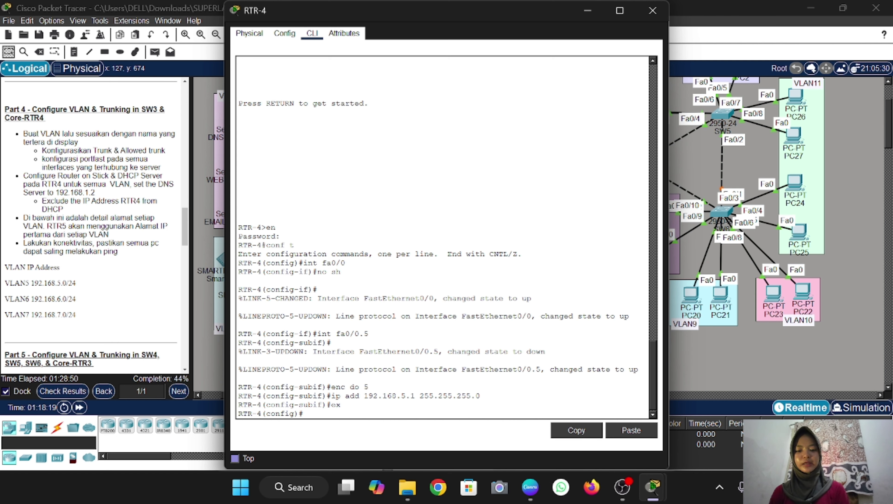
Create subinterface Fa0/0.6 with dot1Q VLAN 6 and address 192.168.6.1/24
{"action": "type", "text": "int fa0/0.5"}
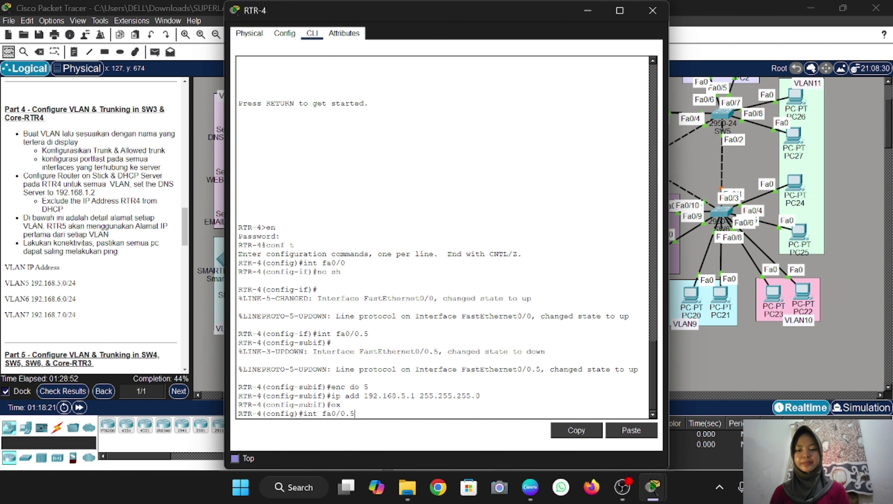
{"action": "key", "text": "BackSpace"}
{"action": "type", "text": "6"}
{"action": "key", "text": "Return"}
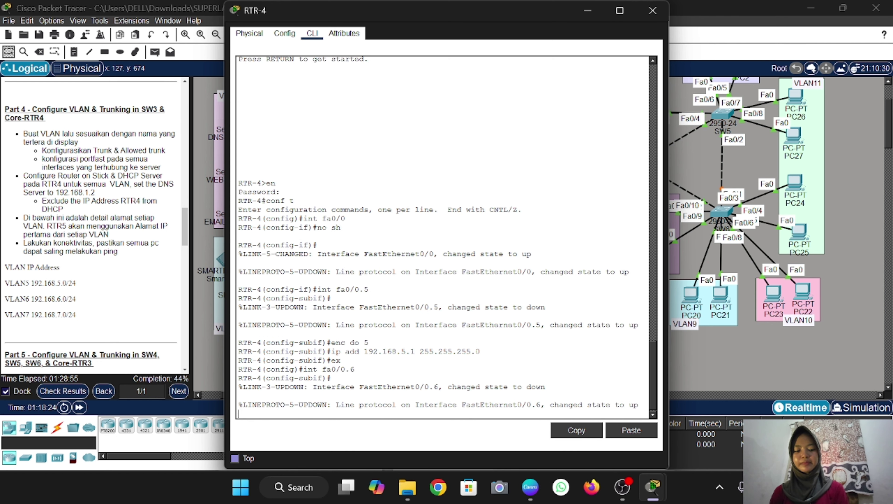
{"action": "key", "text": "Up"}
{"action": "key", "text": "Up"}
{"action": "key", "text": "Up"}
{"action": "key", "text": "Up"}
{"action": "key", "text": "BackSpace"}
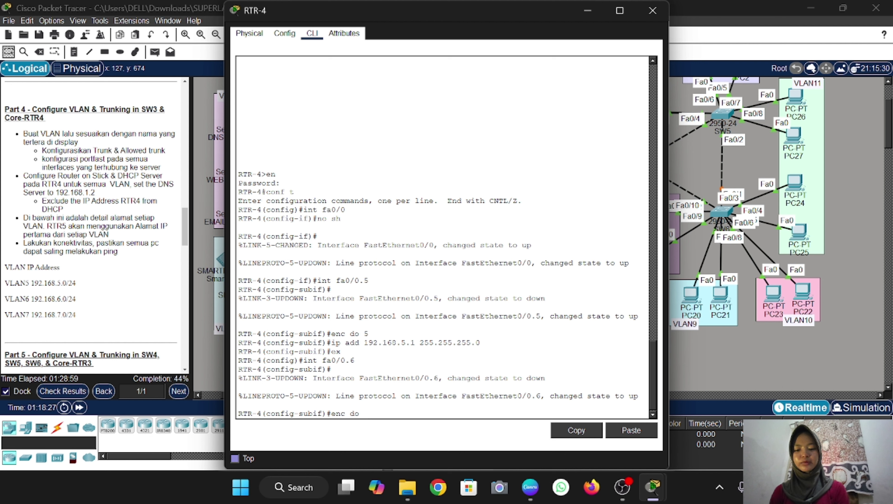
{"action": "type", "text": "6"}
{"action": "key", "text": "Return"}
{"action": "key", "text": "Up"}
{"action": "key", "text": "Up"}
{"action": "key", "text": "Up"}
{"action": "key", "text": "Up"}
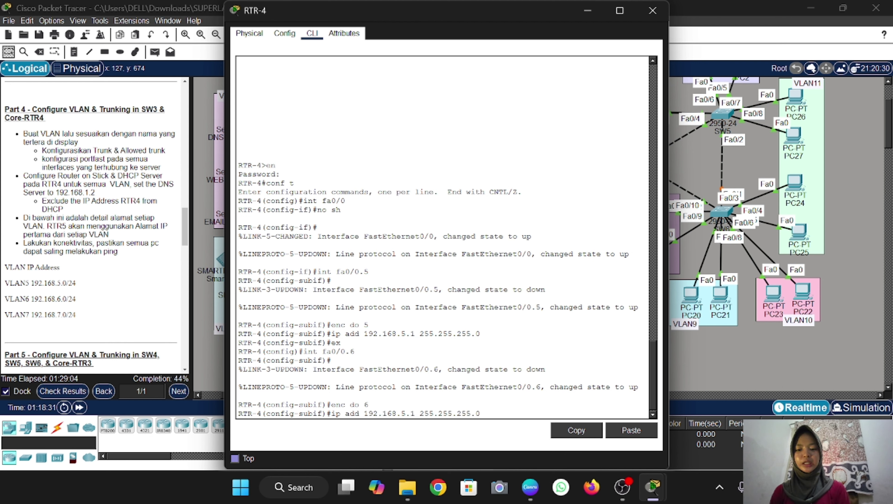
{"action": "key", "text": "Left"}
{"action": "key", "text": "Left"}
{"action": "key", "text": "Left"}
{"action": "key", "text": "Left"}
{"action": "key", "text": "Left"}
{"action": "key", "text": "Left"}
{"action": "key", "text": "Left"}
{"action": "key", "text": "Left"}
{"action": "key", "text": "Left"}
{"action": "key", "text": "Left"}
{"action": "key", "text": "Left"}
{"action": "key", "text": "Left"}
{"action": "key", "text": "Left"}
{"action": "key", "text": "Left"}
{"action": "key", "text": "Left"}
{"action": "key", "text": "Left"}
{"action": "key", "text": "BackSpace"}
{"action": "type", "text": "6"}
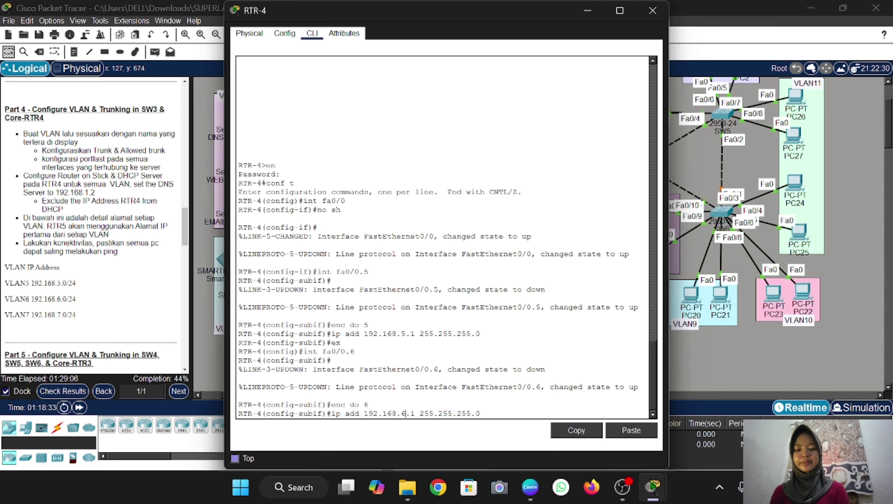
{"action": "key", "text": "Return"}
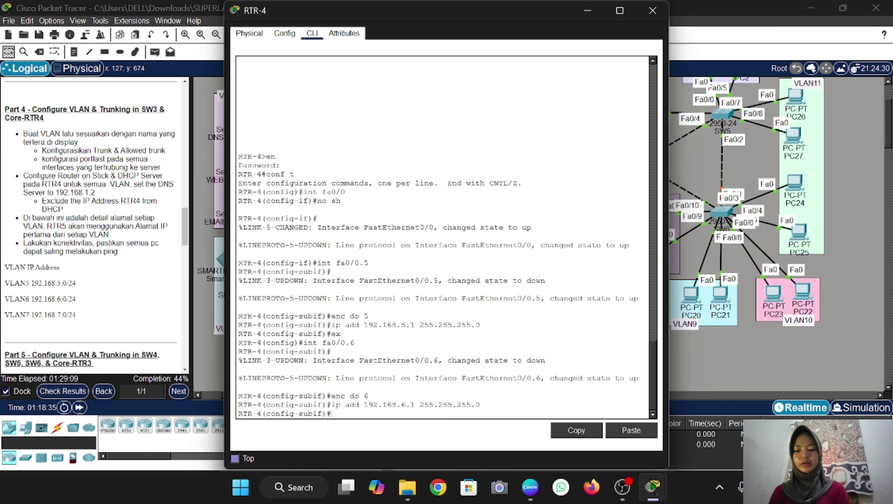
{"action": "type", "text": "ex"}
{"action": "key", "text": "Return"}
Create subinterface Fa0/0.7 with dot1Q VLAN 7 and address 192.168.7.1/24
{"action": "key", "text": "Up"}
{"action": "key", "text": "Up"}
{"action": "key", "text": "Up"}
{"action": "key", "text": "Up"}
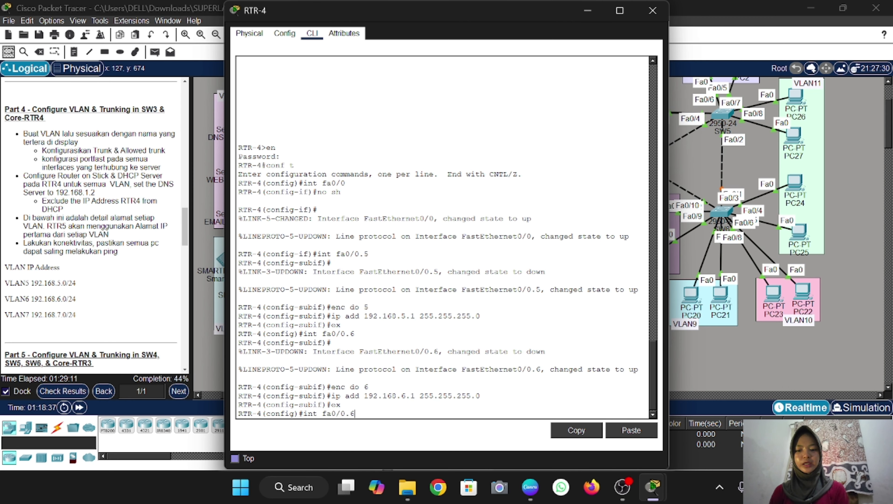
{"action": "key", "text": "BackSpace"}
{"action": "type", "text": "7"}
{"action": "key", "text": "Return"}
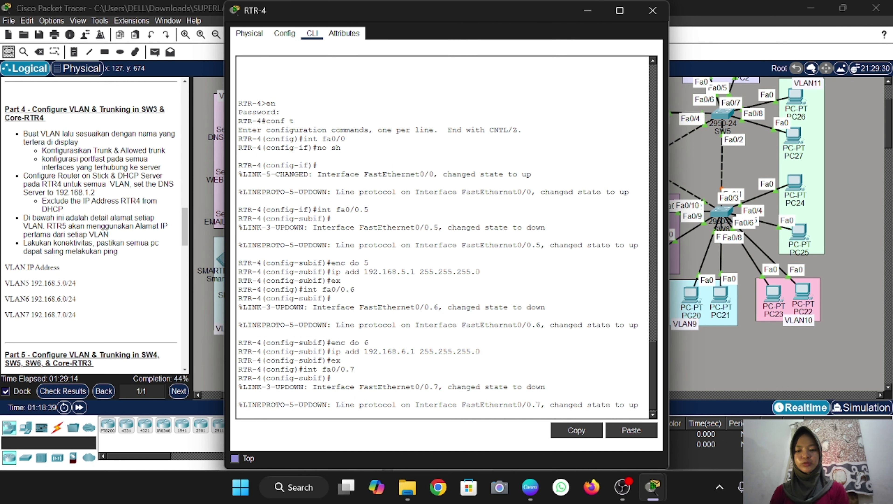
{"action": "key", "text": "Up"}
{"action": "key", "text": "Up"}
{"action": "key", "text": "Up"}
{"action": "key", "text": "Up"}
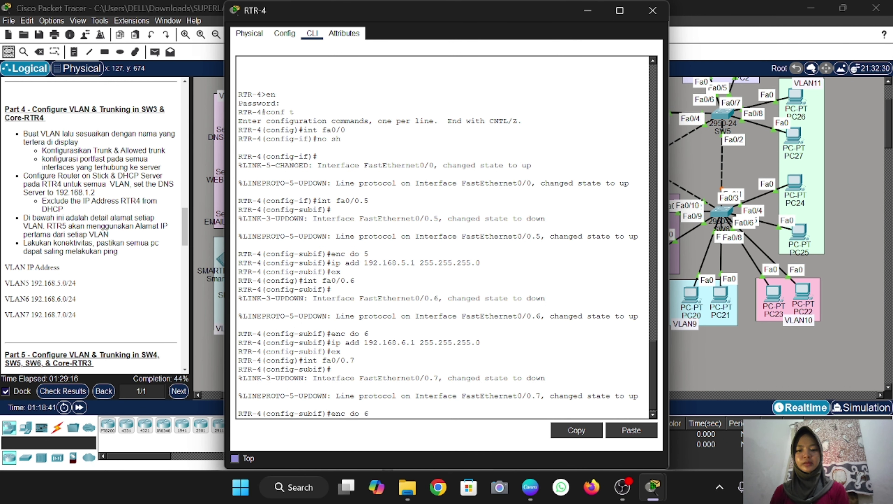
{"action": "key", "text": "BackSpace"}
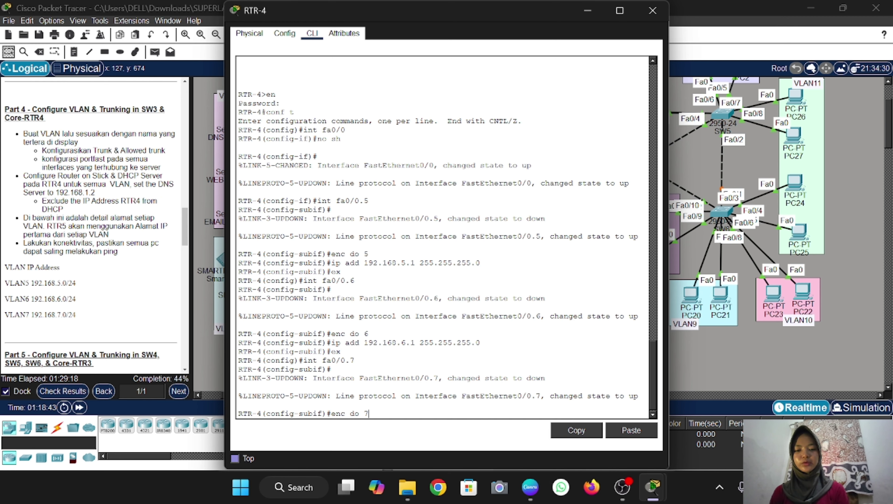
{"action": "type", "text": "7"}
{"action": "key", "text": "Return"}
{"action": "key", "text": "Up"}
{"action": "key", "text": "Up"}
{"action": "key", "text": "Up"}
{"action": "key", "text": "Up"}
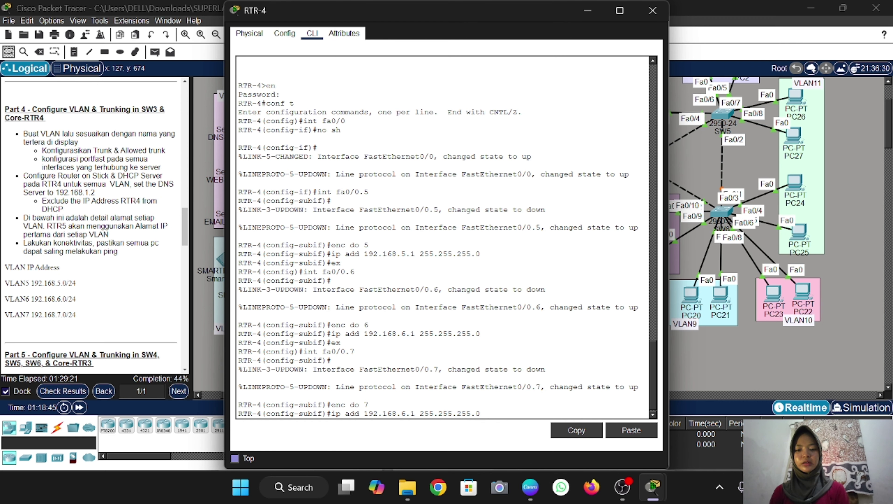
{"action": "key", "text": "Left"}
{"action": "key", "text": "Left"}
{"action": "key", "text": "Left"}
{"action": "key", "text": "Left"}
{"action": "key", "text": "Left"}
{"action": "key", "text": "Left"}
{"action": "key", "text": "Left"}
{"action": "key", "text": "Left"}
{"action": "key", "text": "Left"}
{"action": "key", "text": "Left"}
{"action": "key", "text": "Left"}
{"action": "key", "text": "Left"}
{"action": "key", "text": "Left"}
{"action": "key", "text": "Left"}
{"action": "key", "text": "Left"}
{"action": "key", "text": "Left"}
{"action": "key", "text": "BackSpace"}
{"action": "type", "text": "7"}
{"action": "key", "text": "Return"}
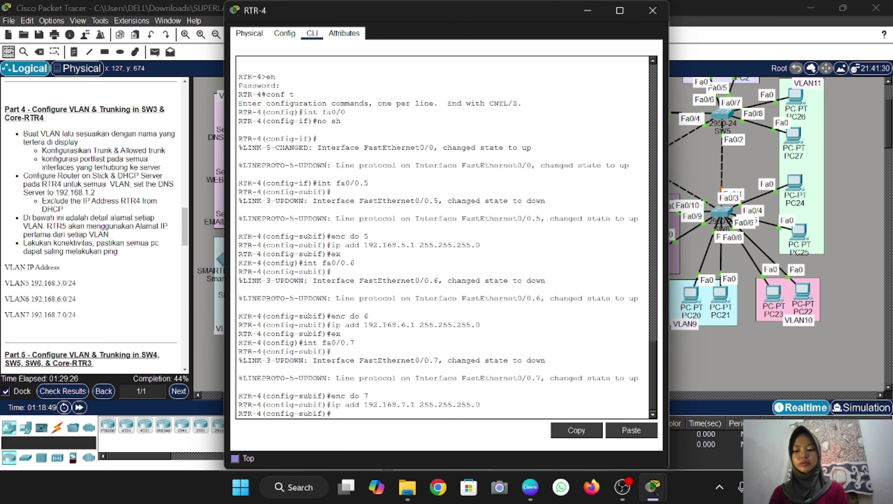
{"action": "type", "text": "e"}
{"action": "type", "text": "x"}
{"action": "key", "text": "Return"}
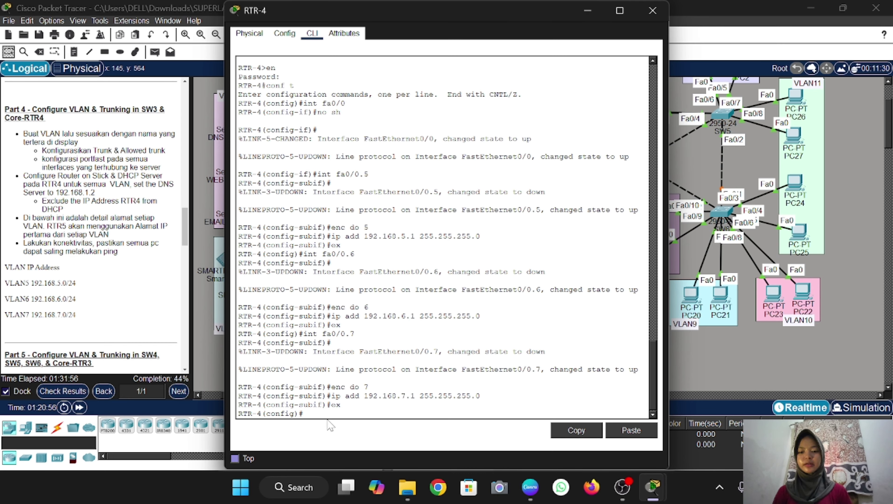
Create DHCP pool VLAN5 for 192.168.5.0/24 with default router 192.168.5.1 and DNS 192.168.1.2
{"action": "type", "text": "ip dhcp p"}
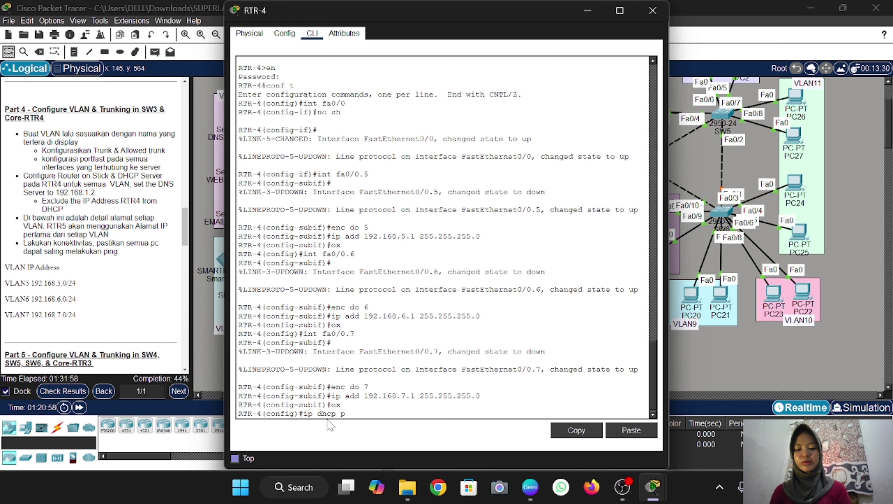
{"action": "type", "text": "ool VL"}
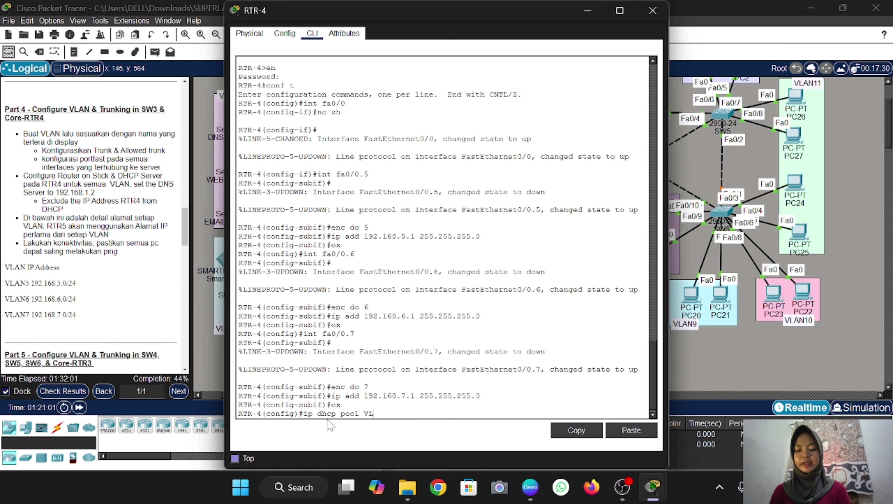
{"action": "type", "text": "AN5"}
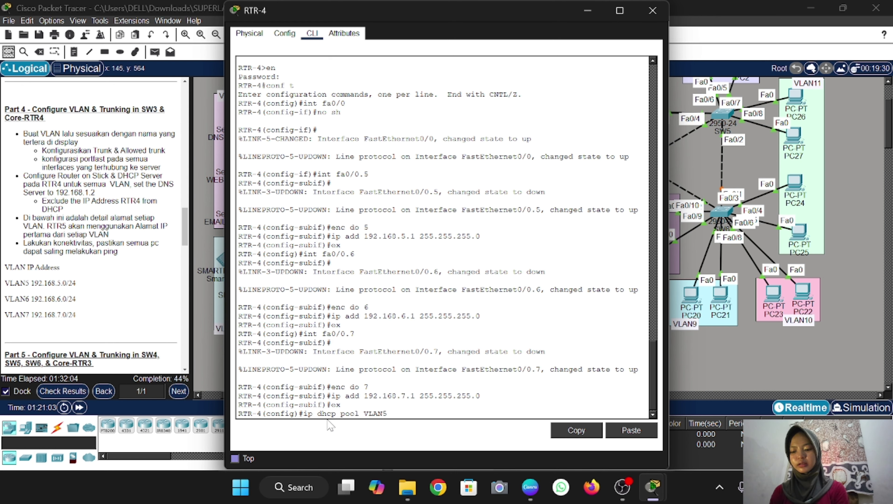
{"action": "key", "text": "Return"}
{"action": "type", "text": "nfig)#n"}
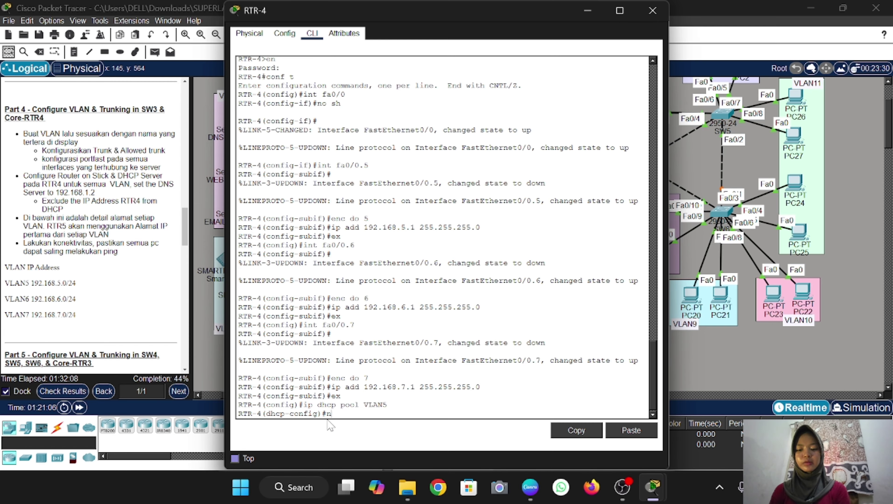
{"action": "type", "text": "et 192.168"}
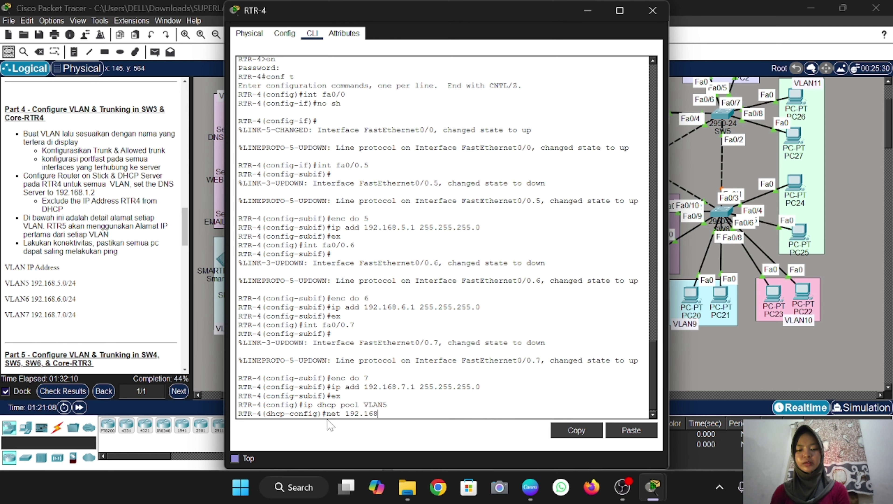
{"action": "type", "text": ".5.0"}
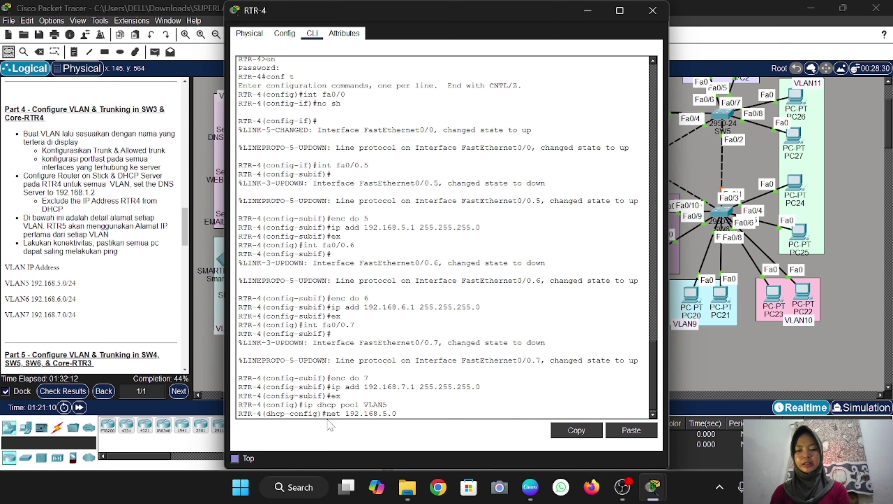
{"action": "type", "text": " 255.2"}
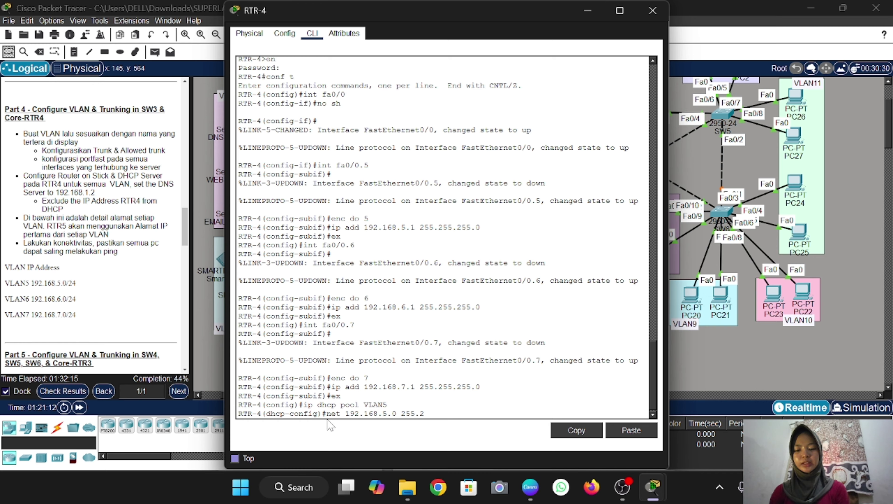
{"action": "type", "text": "55.255."}
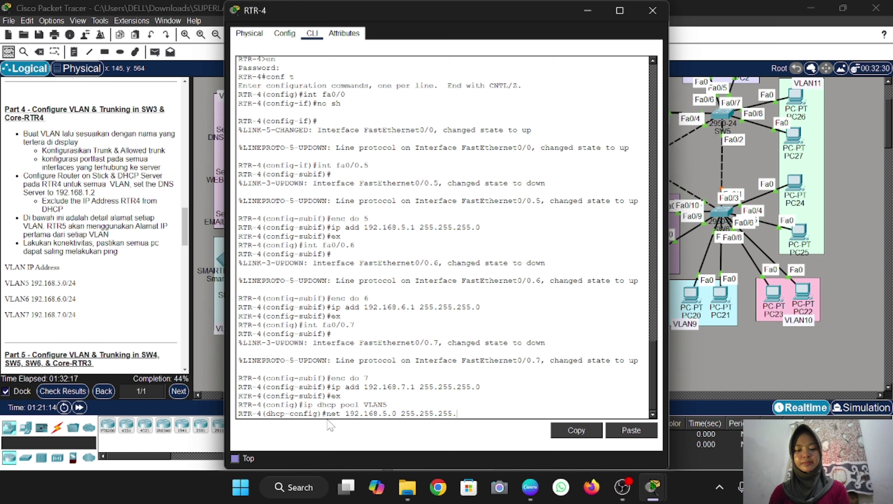
{"action": "type", "text": "0"}
{"action": "key", "text": "Return"}
{"action": "type", "text": "dhcp-config)#d"}
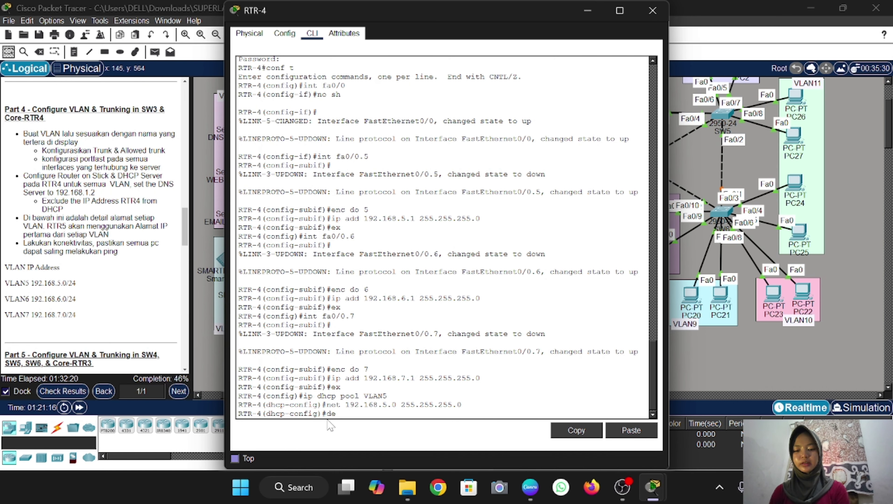
{"action": "type", "text": "e 1"}
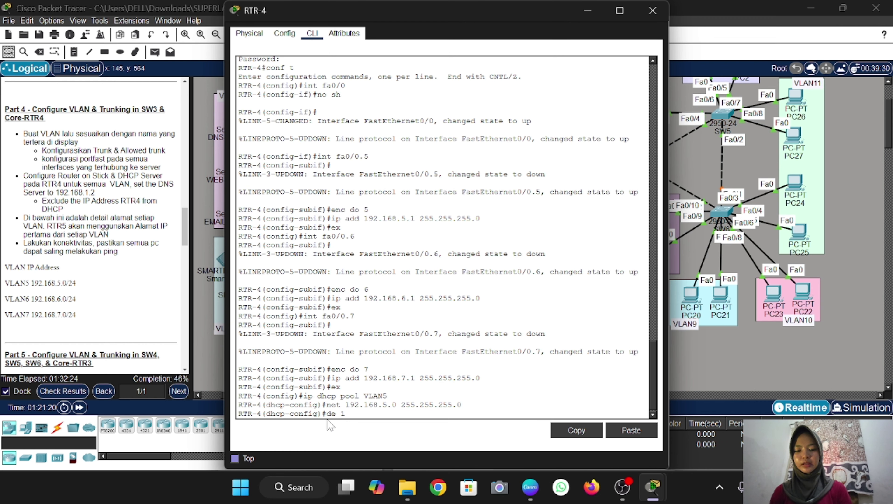
{"action": "type", "text": "92.168."}
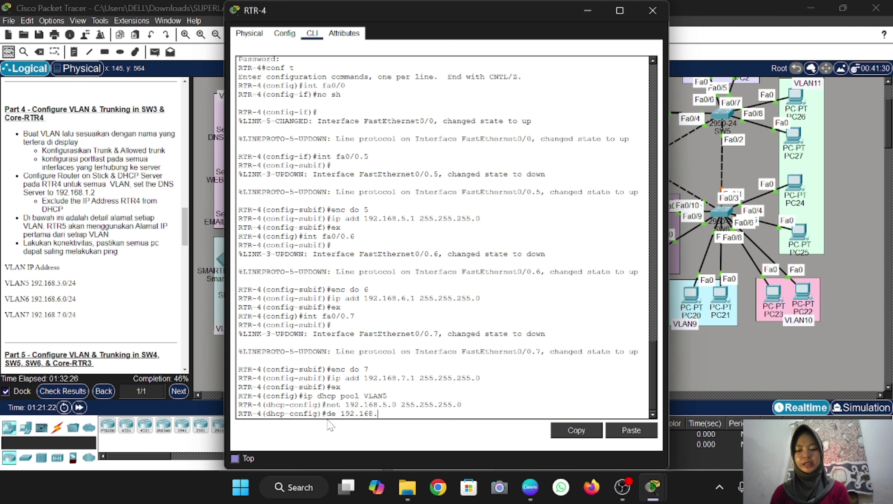
{"action": "type", "text": "5.1"}
{"action": "key", "text": "Return"}
{"action": "type", "text": "dn"}
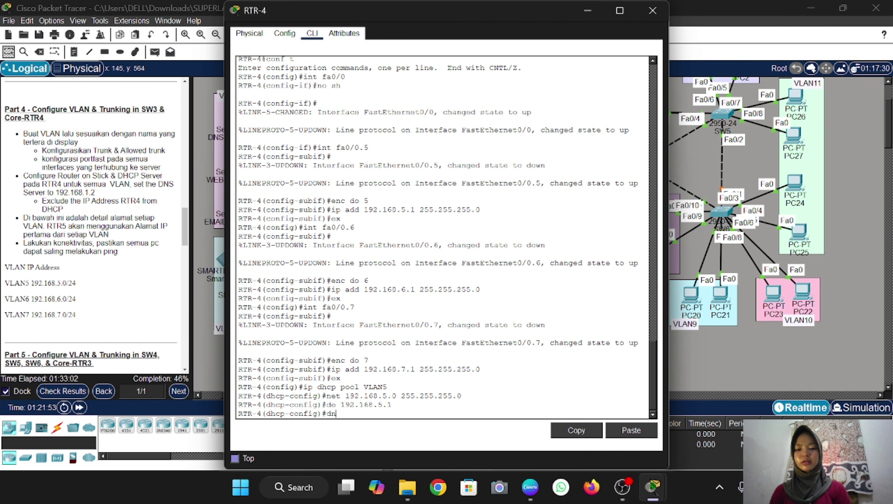
{"action": "type", "text": " 192.168.1.2"}
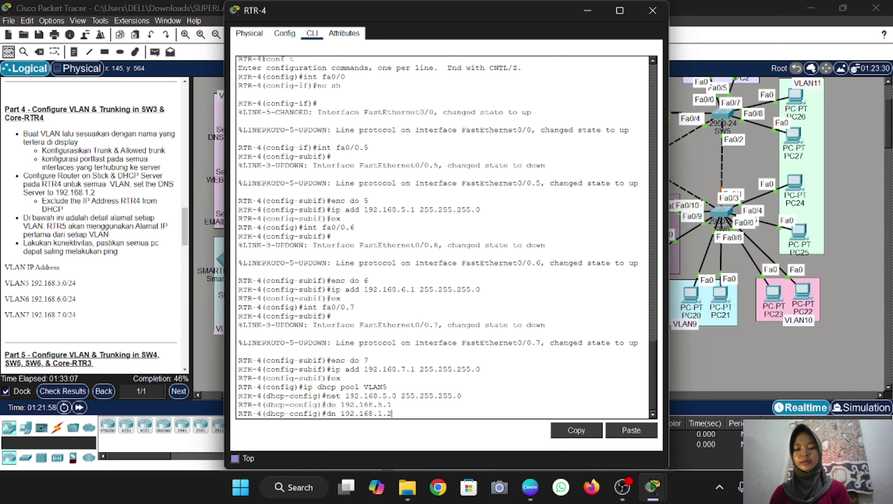
{"action": "key", "text": "Return"}
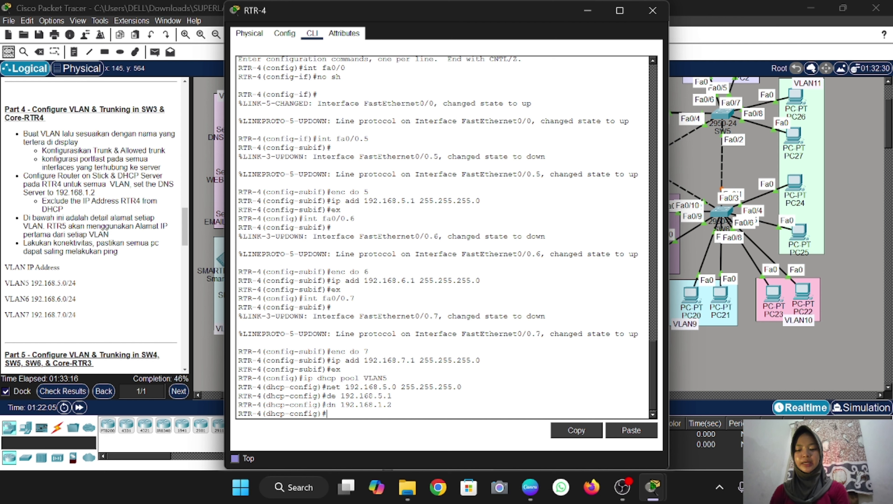
{"action": "type", "text": "ex"}
{"action": "key", "text": "Return"}
Create DHCP pool VLAN6 for 192.168.6.0/24 with default router 192.168.6.1 and DNS 192.168.1.2
{"action": "type", "text": "ip dhcp pool VLAN6"}
{"action": "key", "text": "Return"}
{"action": "type", "text": "net 192.168.5.0 255.255.255.0"}
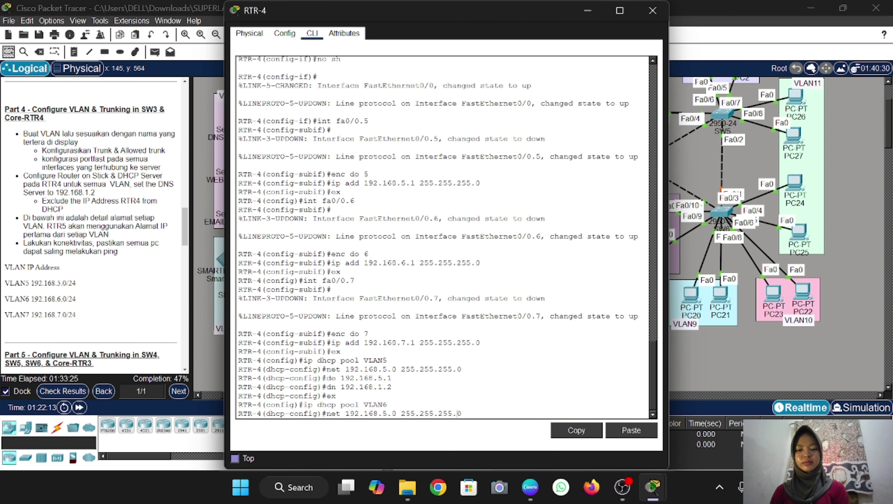
{"action": "key", "text": "Left"}
{"action": "key", "text": "Left"}
{"action": "key", "text": "Left"}
{"action": "key", "text": "Left"}
{"action": "key", "text": "Left"}
{"action": "key", "text": "Left"}
{"action": "key", "text": "Left"}
{"action": "key", "text": "Left"}
{"action": "key", "text": "Left"}
{"action": "key", "text": "Left"}
{"action": "key", "text": "Left"}
{"action": "key", "text": "Left"}
{"action": "key", "text": "Left"}
{"action": "key", "text": "Left"}
{"action": "key", "text": "Left"}
{"action": "key", "text": "BackSpace"}
{"action": "type", "text": "6"}
{"action": "key", "text": "Return"}
{"action": "key", "text": "Up"}
{"action": "key", "text": "Up"}
{"action": "key", "text": "Up"}
{"action": "key", "text": "Up"}
{"action": "key", "text": "Up"}
{"action": "key", "text": "Left"}
{"action": "key", "text": "Left"}
{"action": "key", "text": "BackSpace"}
{"action": "type", "text": "6"}
{"action": "key", "text": "Return"}
{"action": "key", "text": "Up"}
{"action": "key", "text": "Up"}
{"action": "key", "text": "Up"}
{"action": "key", "text": "Up"}
{"action": "key", "text": "Up"}
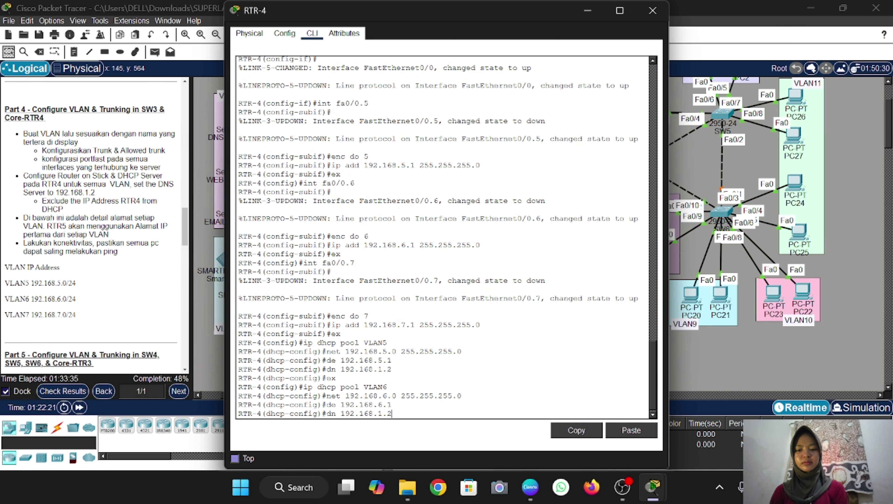
{"action": "key", "text": "Return"}
{"action": "key", "text": "Up"}
{"action": "key", "text": "Up"}
{"action": "key", "text": "Up"}
{"action": "key", "text": "Up"}
{"action": "key", "text": "Up"}
Create DHCP pool VLAN7 for 192.168.7.0/24 with default router 192.168.7.1 and DNS 192.168.1.2
{"action": "key", "text": "Return"}
{"action": "key", "text": "Up"}
{"action": "key", "text": "Up"}
{"action": "key", "text": "Up"}
{"action": "key", "text": "Up"}
{"action": "key", "text": "Up"}
{"action": "key", "text": "BackSpace"}
{"action": "type", "text": "7"}
{"action": "key", "text": "Return"}
{"action": "key", "text": "Up"}
{"action": "key", "text": "Up"}
{"action": "key", "text": "Up"}
{"action": "key", "text": "Up"}
{"action": "key", "text": "Up"}
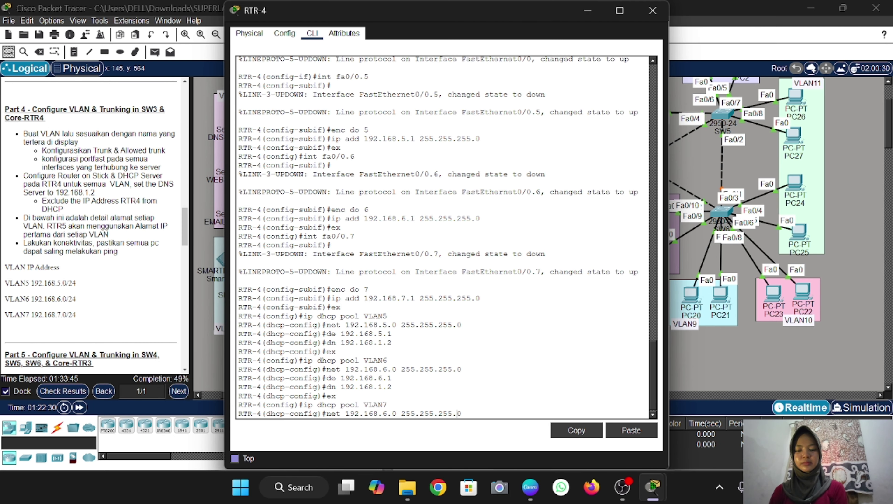
{"action": "key", "text": "Left"}
{"action": "key", "text": "Left"}
{"action": "key", "text": "Left"}
{"action": "key", "text": "Left"}
{"action": "key", "text": "Left"}
{"action": "key", "text": "Left"}
{"action": "key", "text": "Left"}
{"action": "key", "text": "Left"}
{"action": "key", "text": "Left"}
{"action": "key", "text": "Left"}
{"action": "key", "text": "Left"}
{"action": "key", "text": "Left"}
{"action": "key", "text": "Left"}
{"action": "key", "text": "Left"}
{"action": "key", "text": "Left"}
{"action": "key", "text": "BackSpace"}
{"action": "type", "text": "7"}
{"action": "key", "text": "Return"}
{"action": "key", "text": "Up"}
{"action": "key", "text": "Up"}
{"action": "key", "text": "Up"}
{"action": "key", "text": "Up"}
{"action": "key", "text": "Up"}
{"action": "key", "text": "Left"}
{"action": "key", "text": "Left"}
{"action": "key", "text": "BackSpace"}
{"action": "type", "text": "7"}
{"action": "key", "text": "Return"}
{"action": "key", "text": "Up"}
{"action": "key", "text": "Up"}
{"action": "key", "text": "Up"}
{"action": "key", "text": "Up"}
{"action": "key", "text": "Up"}
{"action": "key", "text": "Return"}
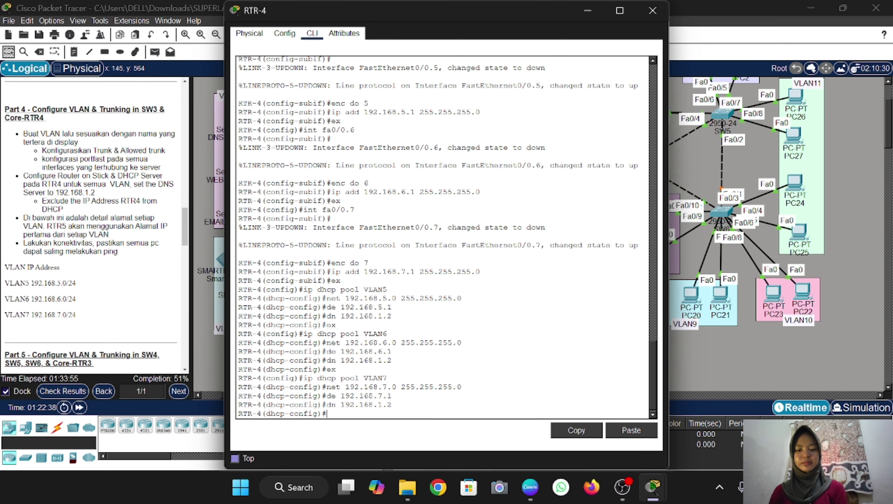
{"action": "type", "text": "ex"}
{"action": "key", "text": "Return"}
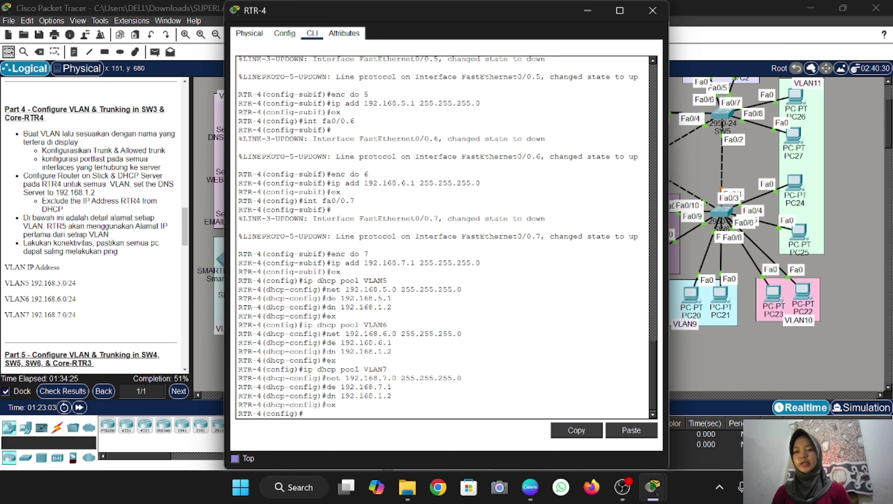
Add ip dhcp excluded-address entries for 192.168.5.1, 192.168.6.1 and 192.168.7.1
{"action": "type", "text": "ip dhc"}
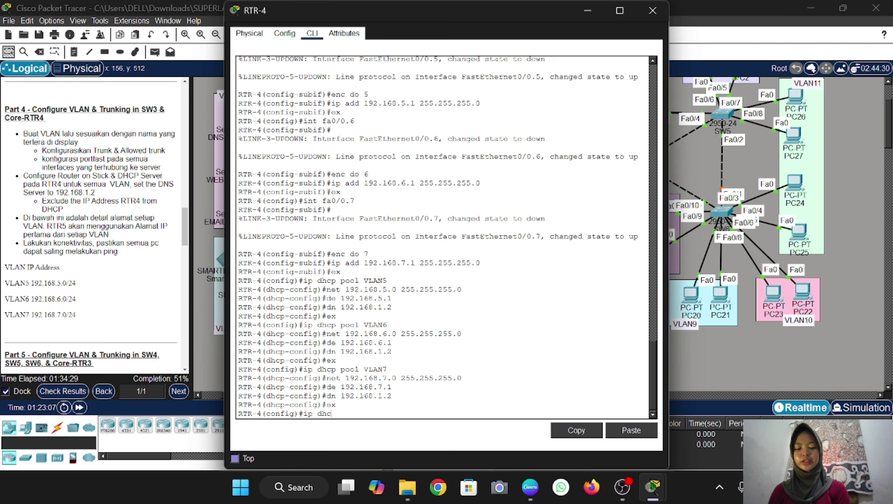
{"action": "type", "text": "p exclude"}
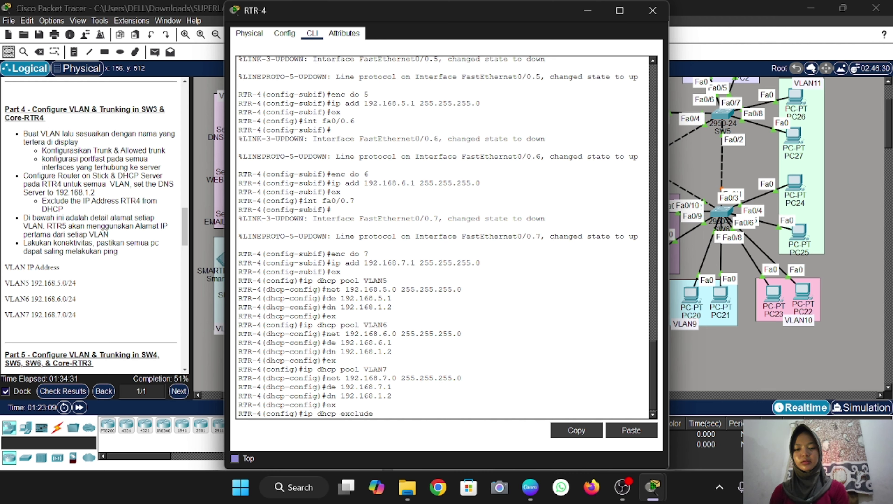
{"action": "type", "text": "d 1"}
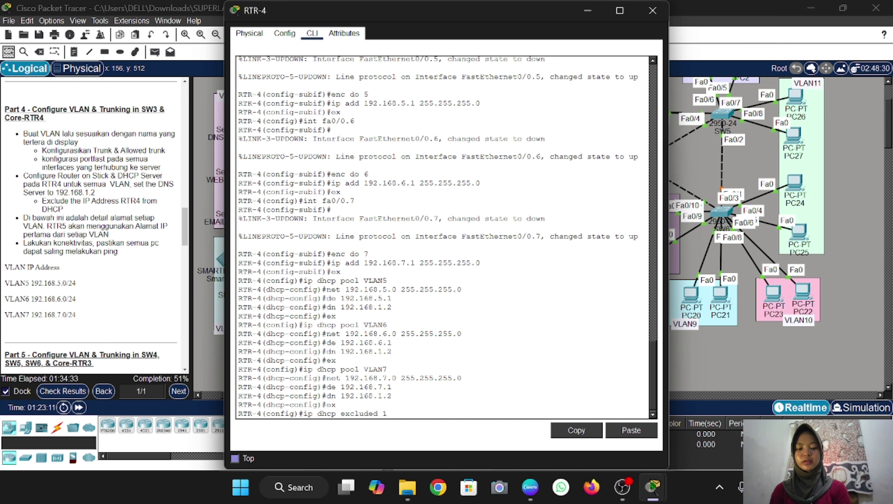
{"action": "type", "text": "92.168.5.1"}
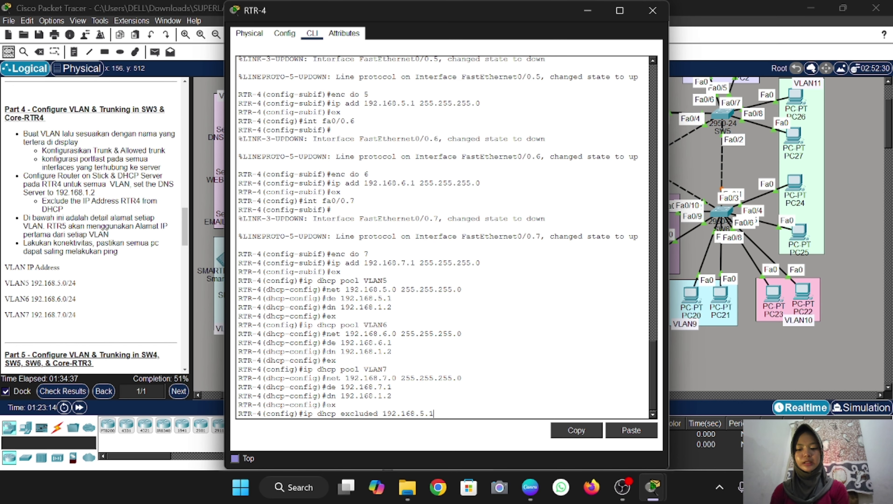
{"action": "key", "text": "Return"}
{"action": "key", "text": "Up"}
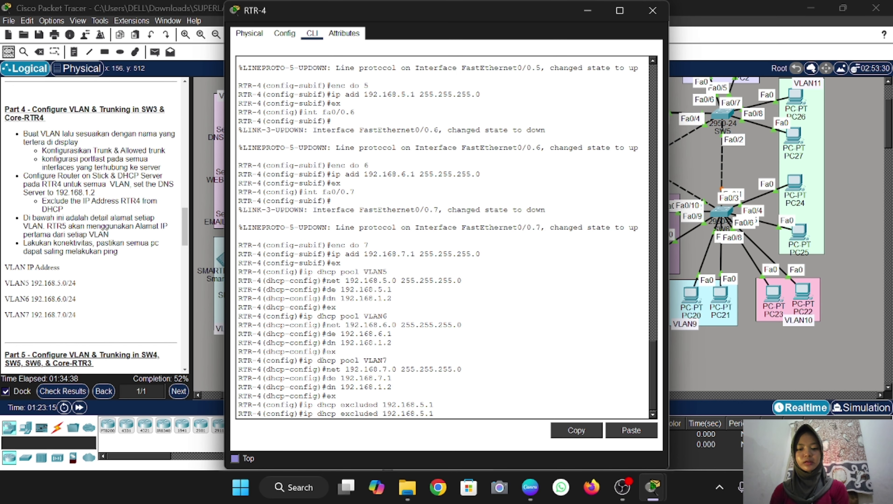
{"action": "key", "text": "BackSpace"}
{"action": "type", "text": "6"}
{"action": "key", "text": "Return"}
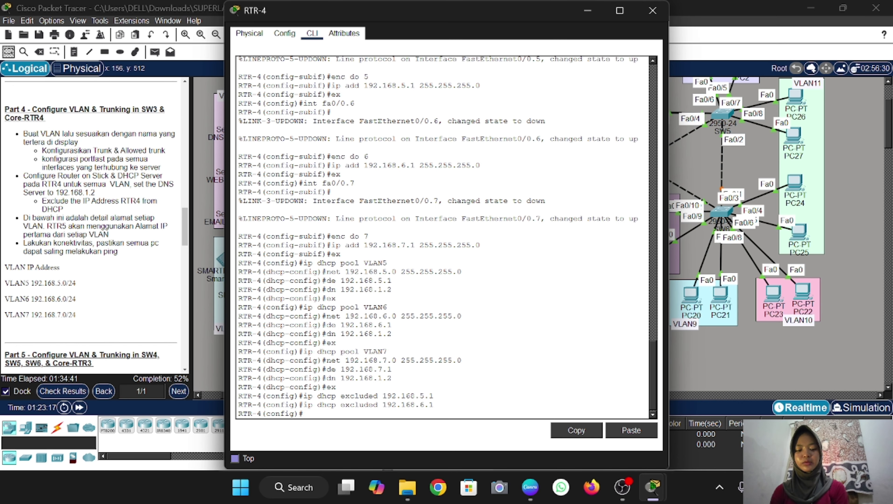
{"action": "key", "text": "Up"}
{"action": "key", "text": "Left"}
{"action": "key", "text": "BackSpace"}
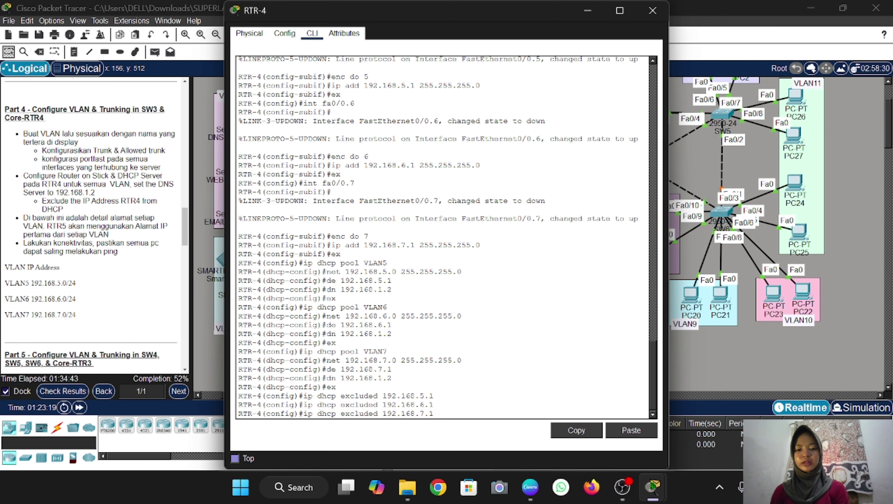
{"action": "key", "text": "Return"}
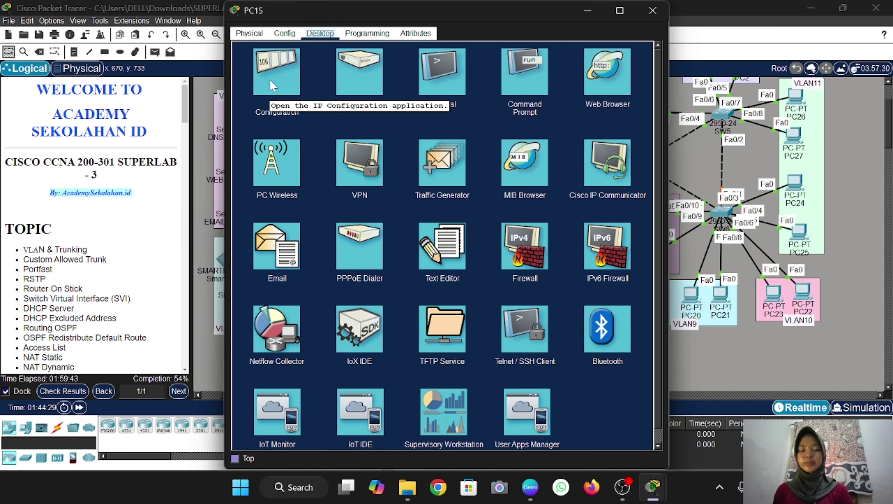
Check PC12's DHCP address, then switch PC17's IP configuration to DHCP to get 192.168.7.2
{"action": "left_click", "coordinate": [282, 74]}
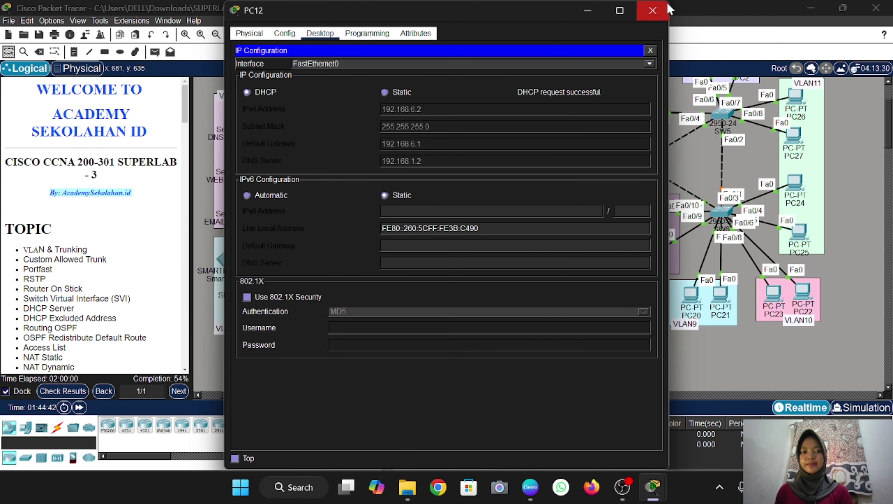
{"action": "left_click", "coordinate": [652, 10]}
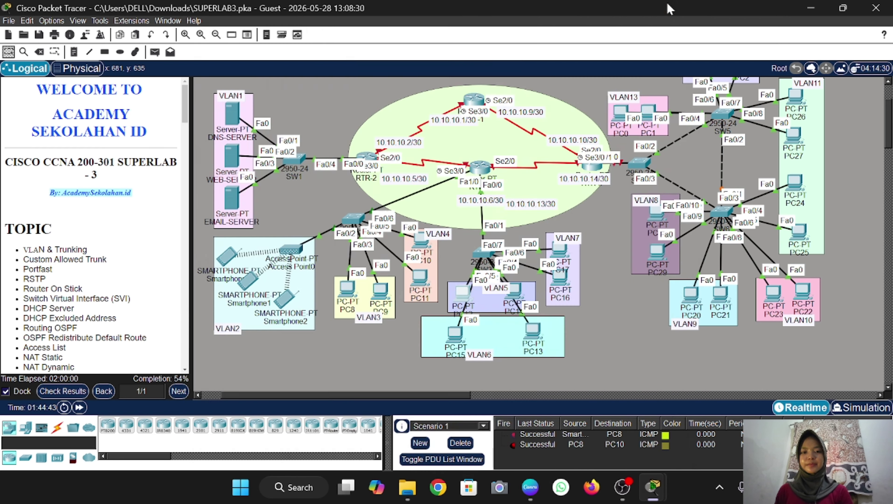
{"action": "left_click", "coordinate": [560, 248]}
{"action": "left_click", "coordinate": [320, 33]}
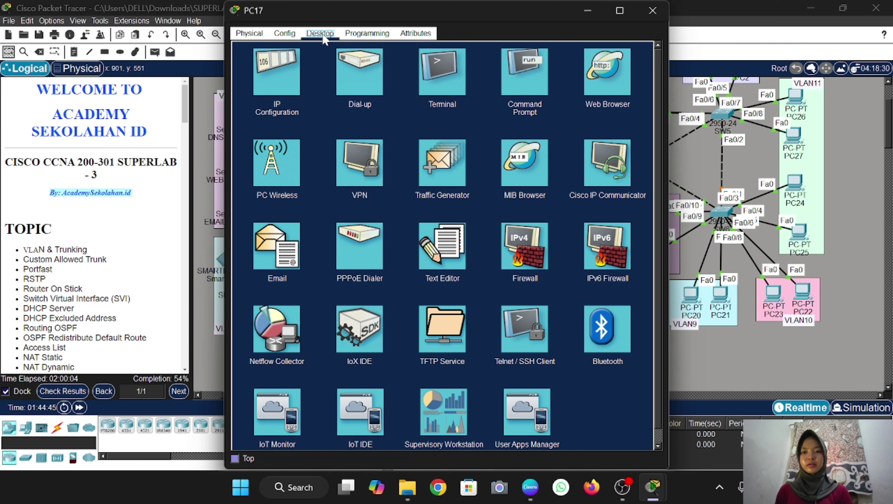
{"action": "left_click", "coordinate": [266, 78]}
{"action": "left_click", "coordinate": [246, 93]}
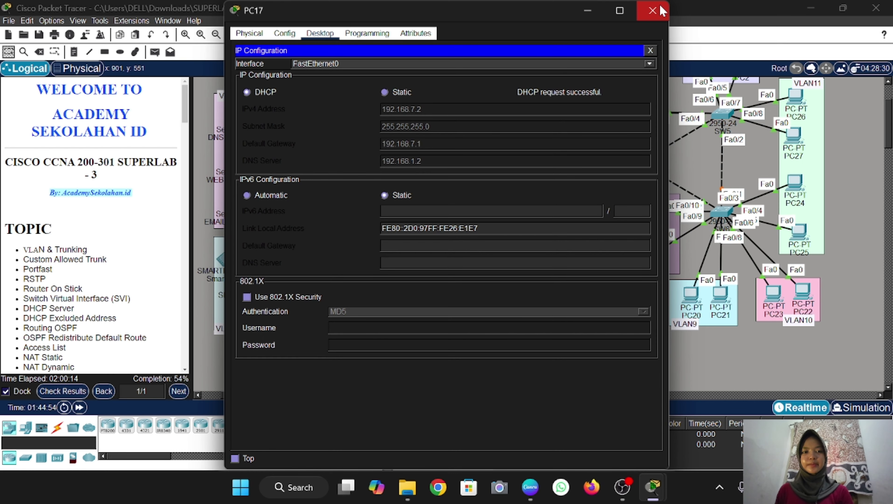
{"action": "left_click", "coordinate": [653, 10]}
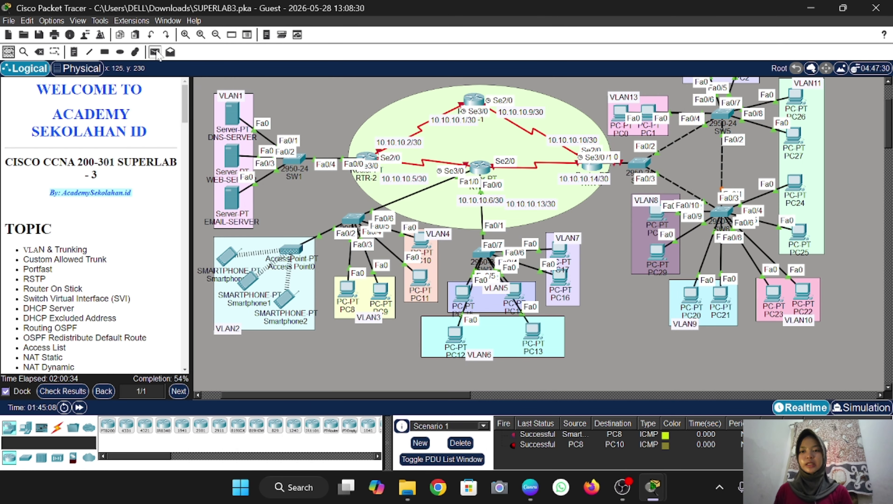
Send test ping PDUs from PC15 to PC17; the first fails and the second succeeds
{"action": "left_click", "coordinate": [155, 52]}
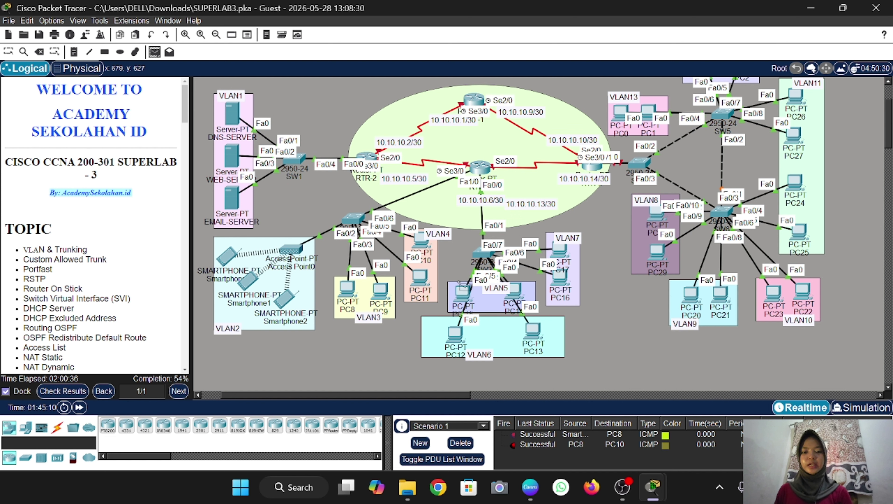
{"action": "left_click", "coordinate": [460, 289]}
{"action": "left_click", "coordinate": [560, 254]}
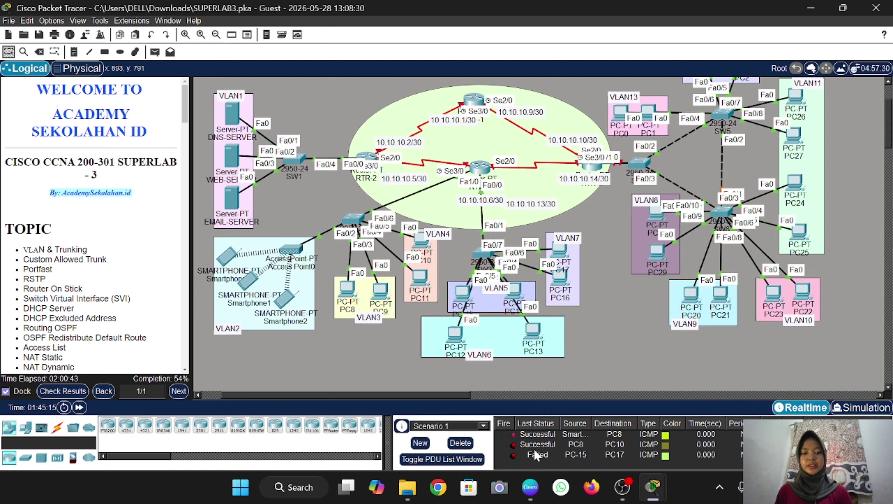
{"action": "left_click", "coordinate": [155, 52]}
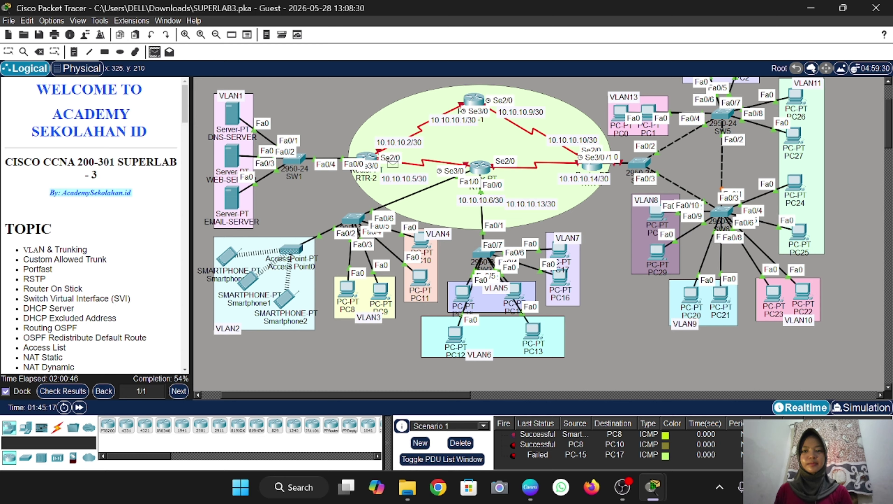
{"action": "left_click", "coordinate": [461, 292]}
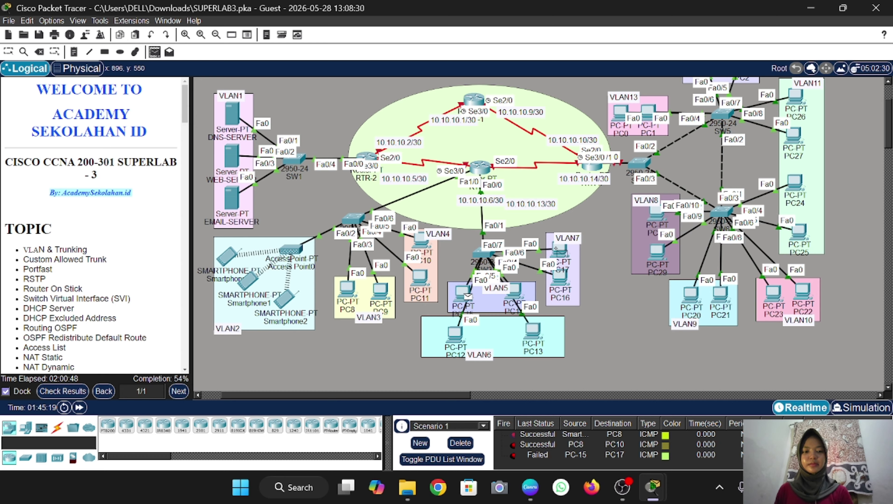
{"action": "left_click", "coordinate": [559, 249]}
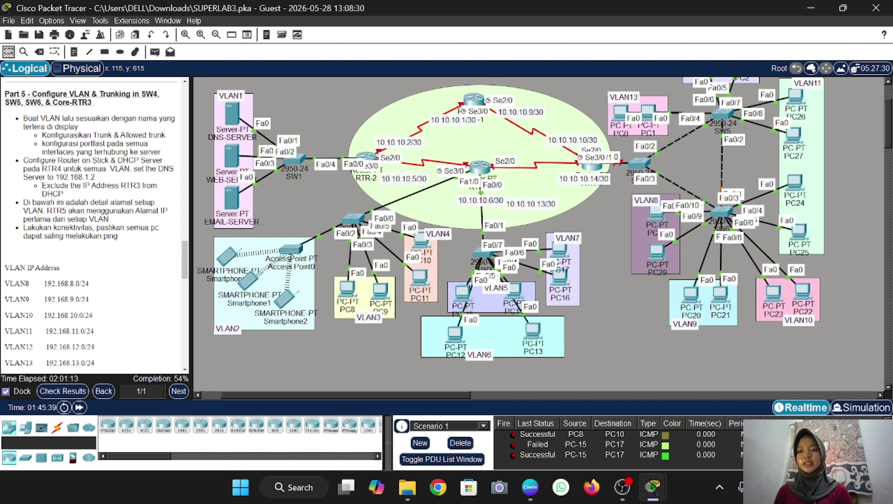
{"action": "scroll", "coordinate": [636, 270], "scroll_direction": "right", "scroll_amount": 2}
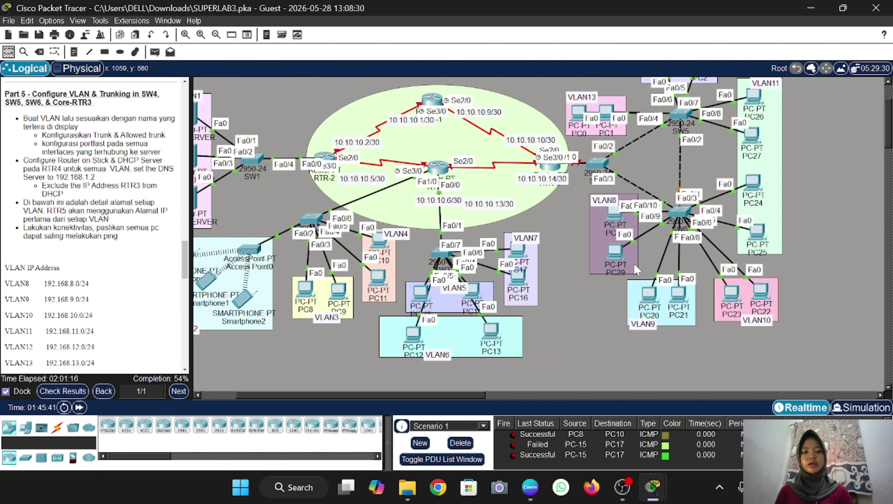
{"action": "scroll", "coordinate": [637, 270], "scroll_direction": "right", "scroll_amount": 9}
{"action": "scroll", "coordinate": [636, 270], "scroll_direction": "left", "scroll_amount": 1}
{"action": "scroll", "coordinate": [637, 270], "scroll_direction": "up", "scroll_amount": 2}
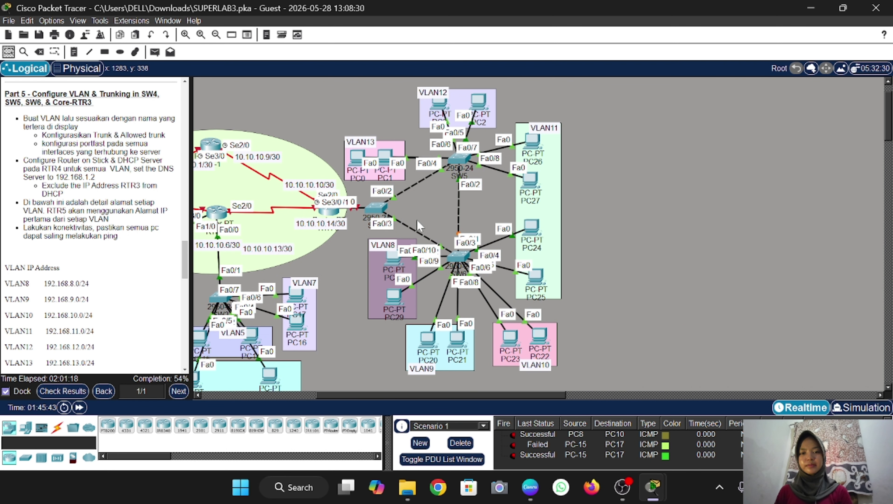
{"action": "scroll", "coordinate": [419, 226], "scroll_direction": "down", "scroll_amount": 1}
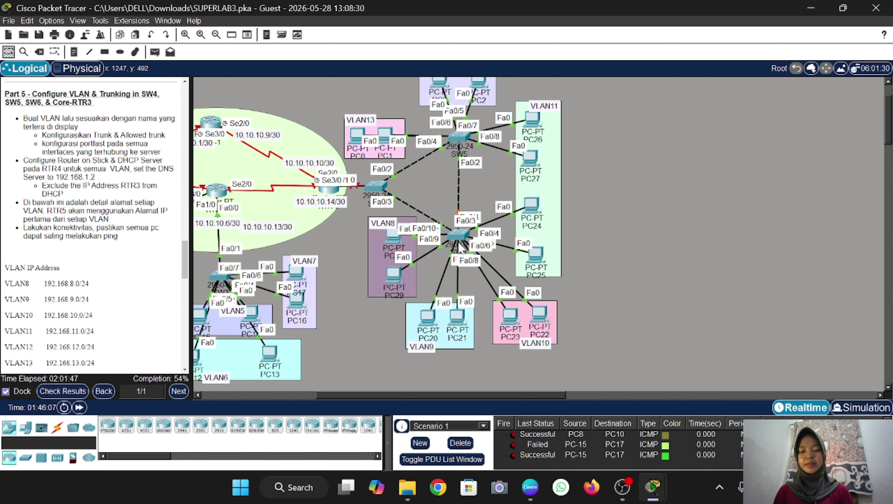
On SW6's console, enter privileged mode with the enable password, then global configuration
{"action": "left_click", "coordinate": [458, 236]}
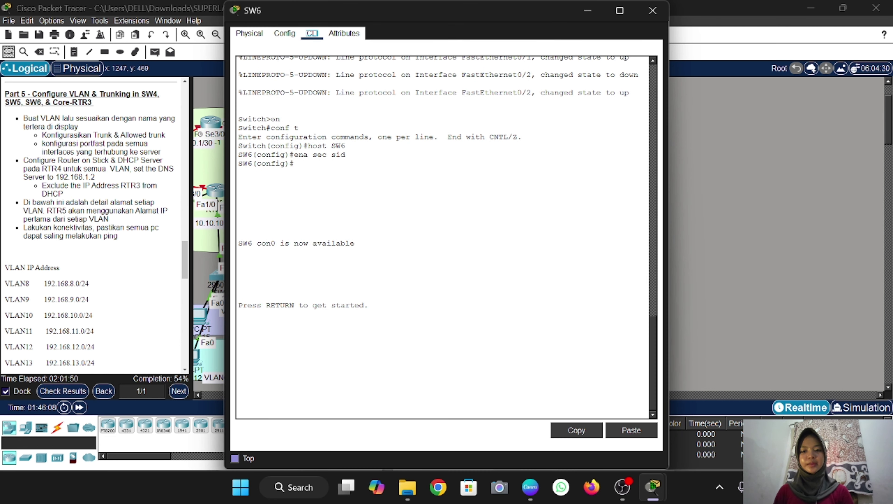
{"action": "key", "text": "Return"}
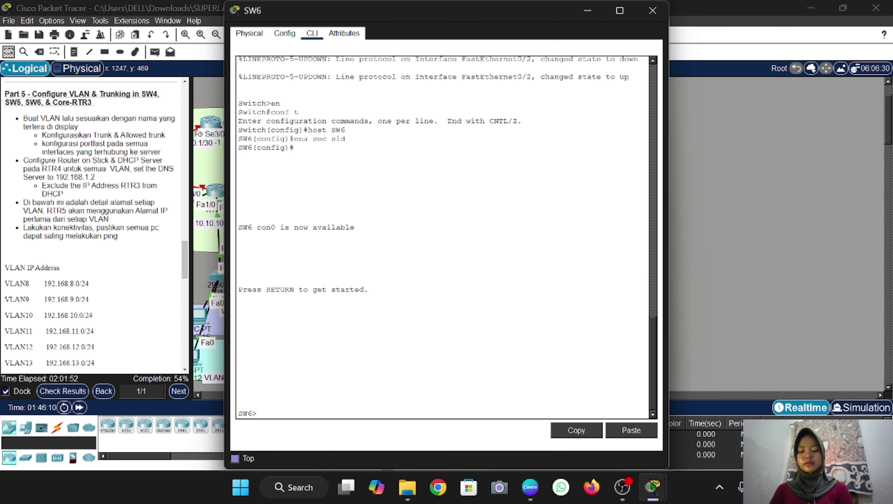
{"action": "type", "text": "en"}
{"action": "key", "text": "Return"}
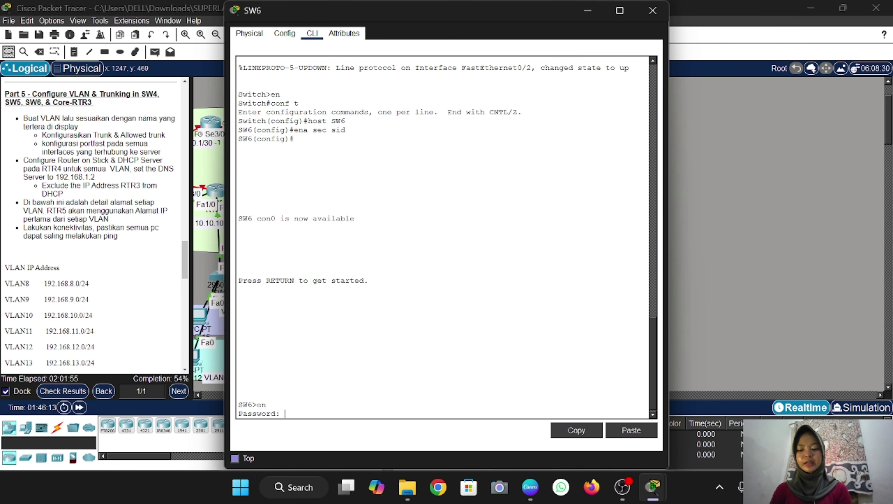
{"action": "type", "text": "sid"}
{"action": "key", "text": "Return"}
{"action": "type", "text": "conf"}
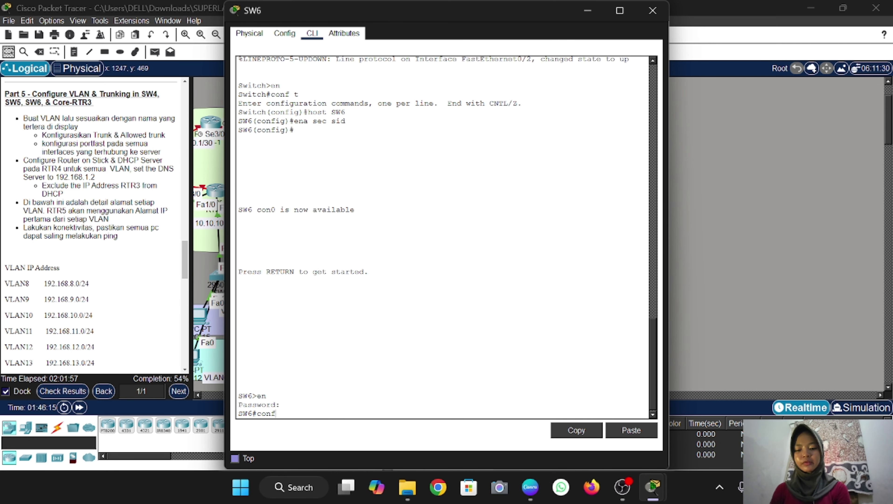
{"action": "type", "text": " t"}
{"action": "key", "text": "Return"}
Create VLAN 8 named VLAN8 and VLAN 9 named VLAN9 on SW6
{"action": "type", "text": "vla"}
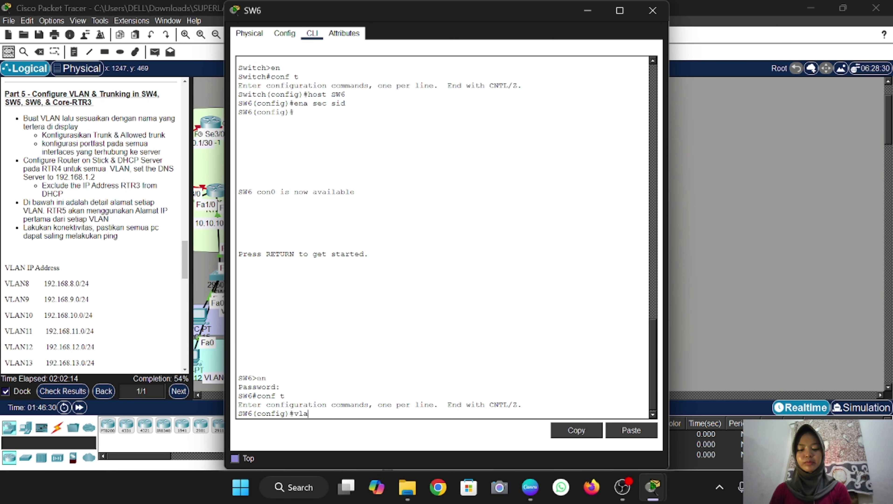
{"action": "type", "text": "n 8"}
{"action": "key", "text": "Return"}
{"action": "type", "text": "nam"}
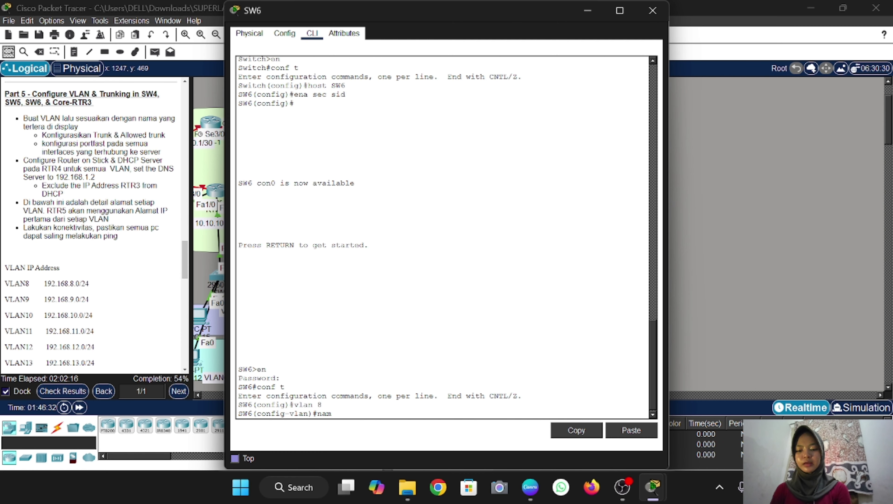
{"action": "type", "text": "e VLAN"}
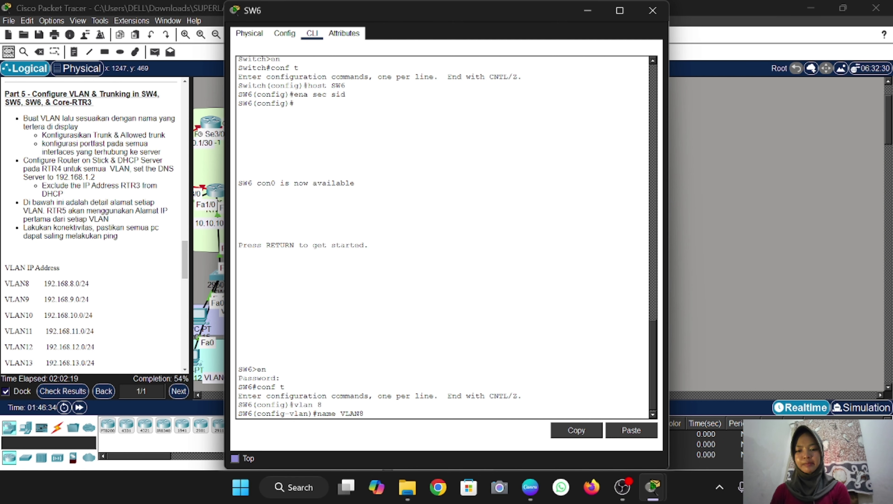
{"action": "type", "text": "8"}
{"action": "key", "text": "Return"}
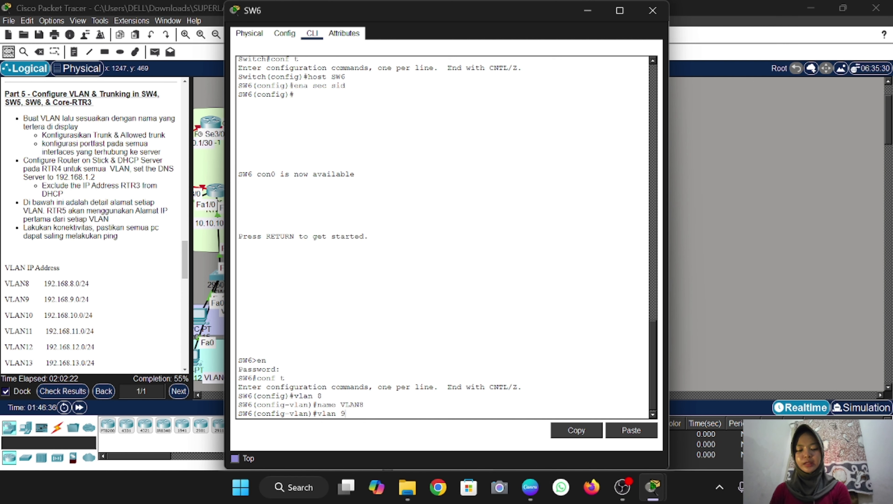
{"action": "type", "text": "vlan 9"}
{"action": "key", "text": "Return"}
{"action": "type", "text": "name"}
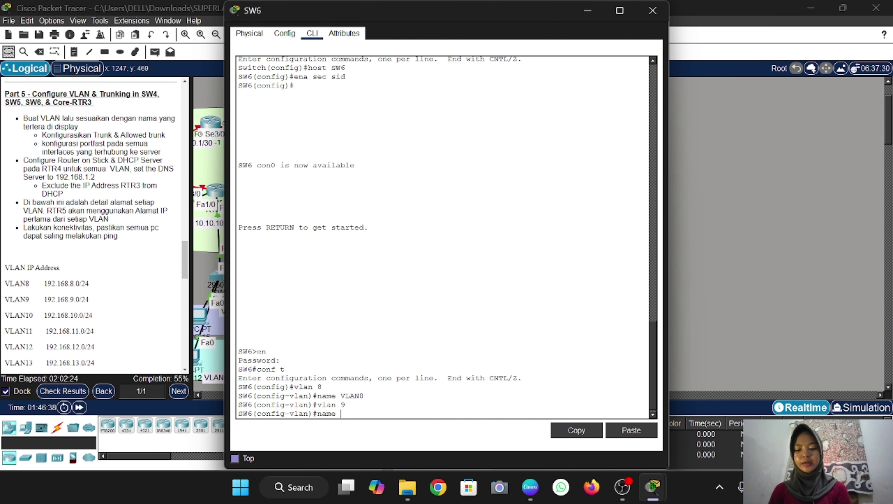
{"action": "type", "text": " VLAN9"}
{"action": "key", "text": "Return"}
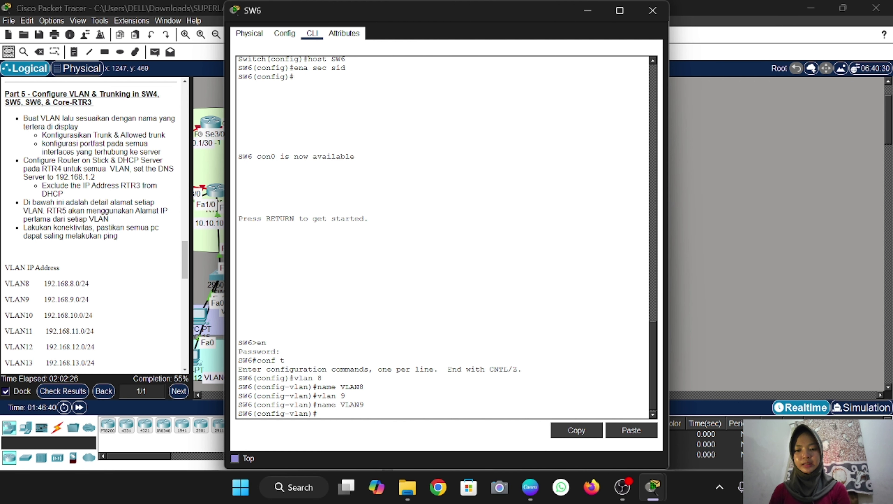
Create VLAN 10 named VLAN10 and VLAN 11 named VLAN11, then exit VLAN configuration
{"action": "type", "text": "vlan 10"}
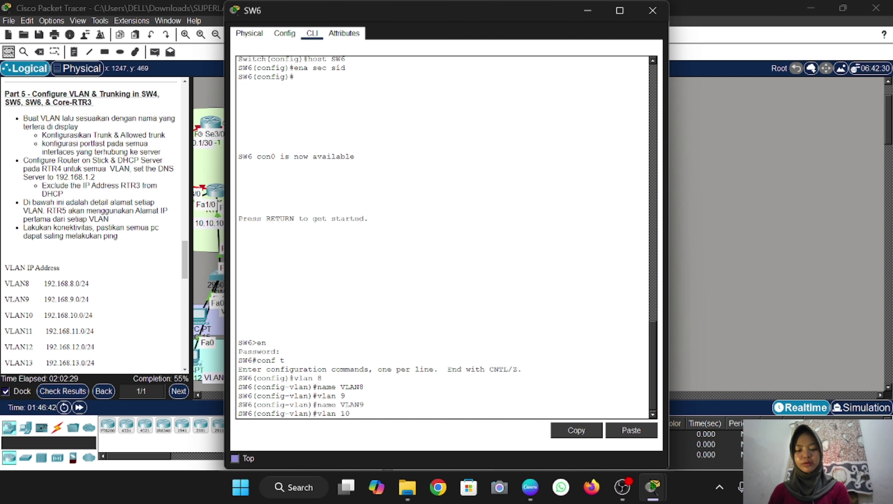
{"action": "key", "text": "Return"}
{"action": "type", "text": "name "}
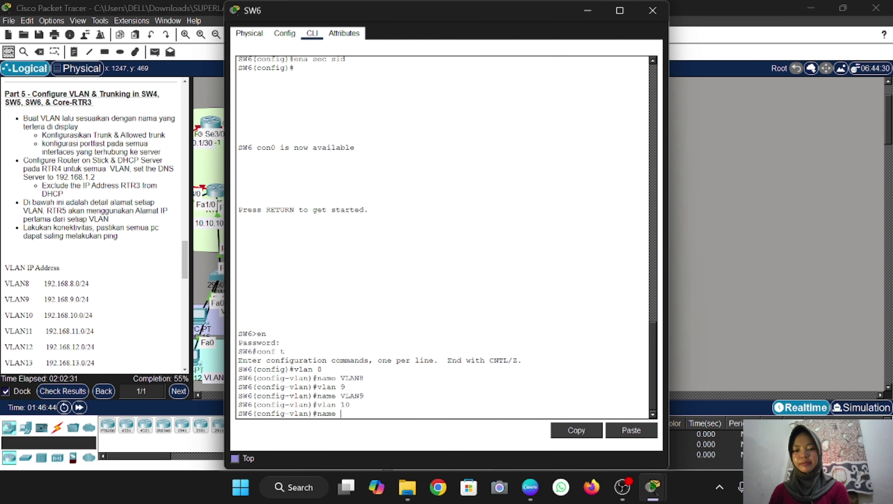
{"action": "type", "text": "V"}
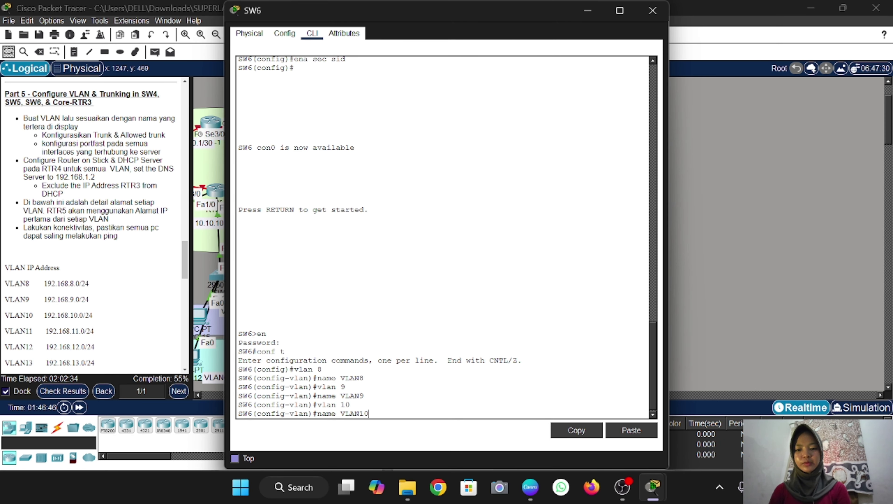
{"action": "type", "text": "LAN10"}
{"action": "key", "text": "Return"}
{"action": "key", "text": "BackSpace"}
{"action": "type", "text": "vlan)#v"}
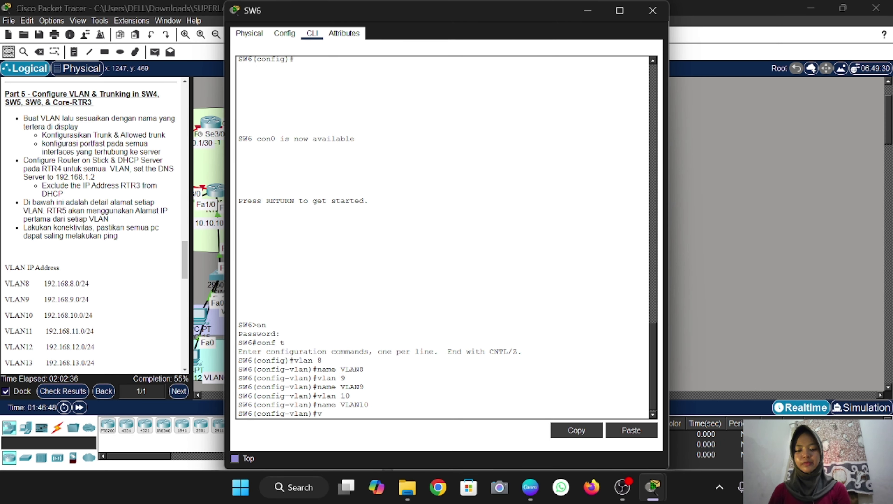
{"action": "type", "text": "lan 11"}
{"action": "key", "text": "Return"}
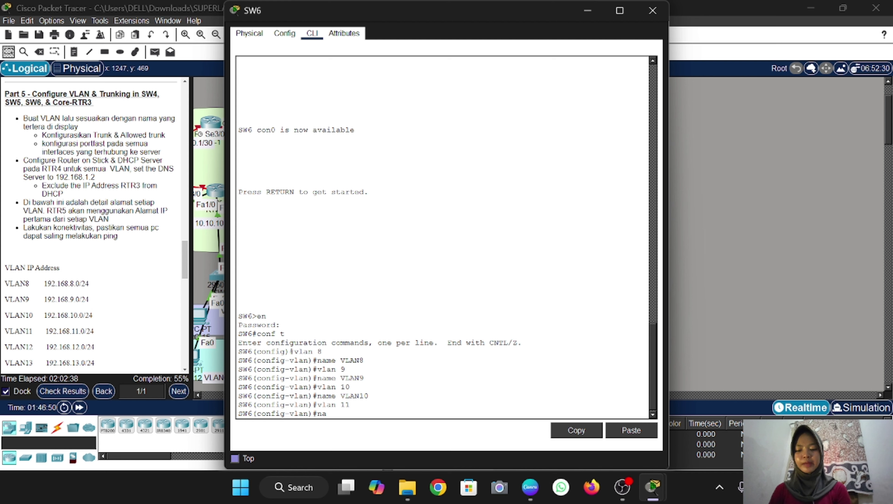
{"action": "type", "text": "name VLAN"}
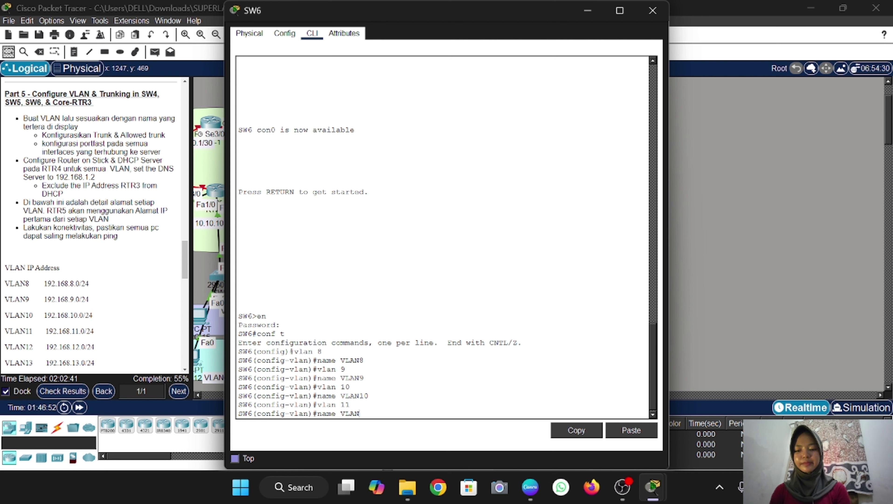
{"action": "type", "text": "11"}
{"action": "key", "text": "Return"}
{"action": "type", "text": "ex"}
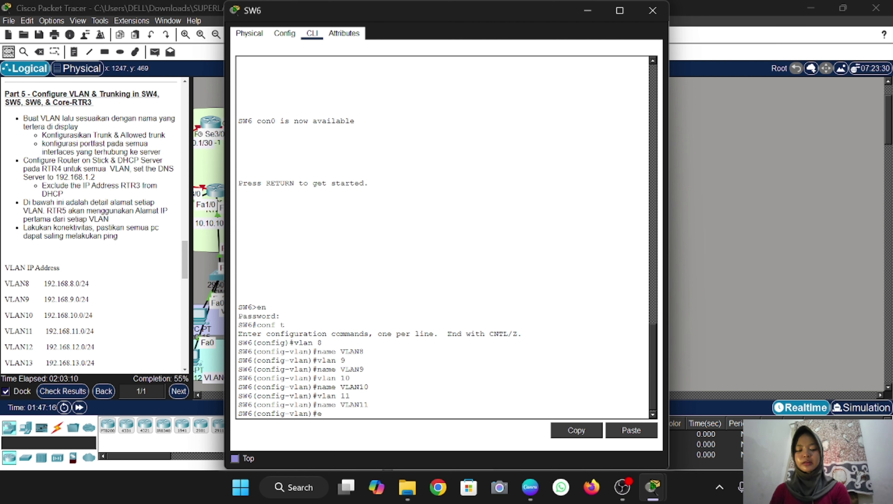
{"action": "key", "text": "Return"}
{"action": "left_click", "coordinate": [743, 285]}
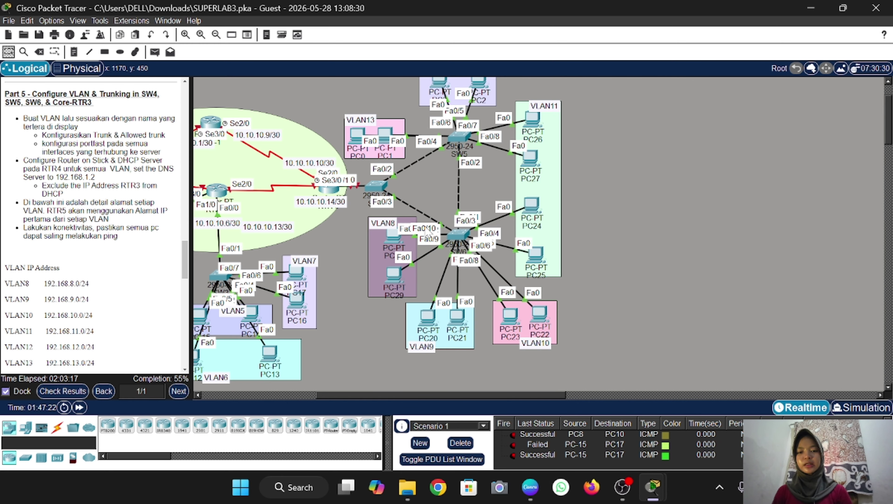
Set SW6 interface range Fa0/9-10 to switchport access VLAN 8 with spanning-tree PortFast
{"action": "left_click", "coordinate": [458, 234]}
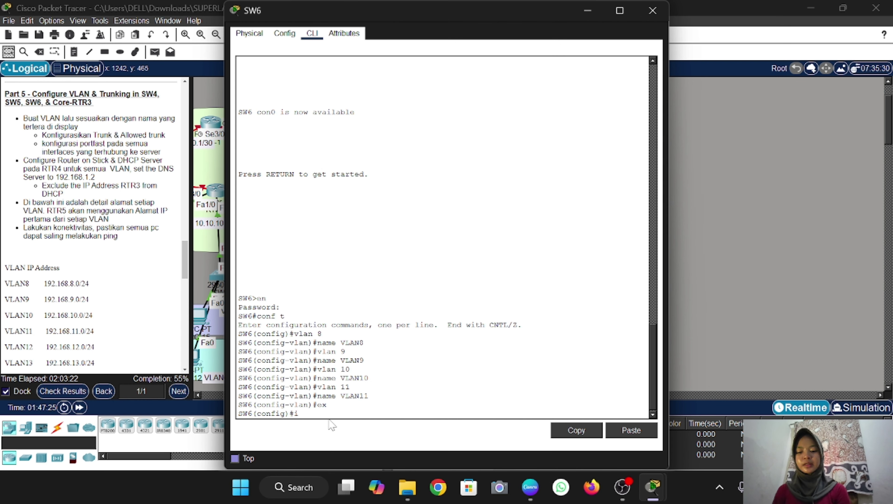
{"action": "type", "text": "int ra fa0/9-"}
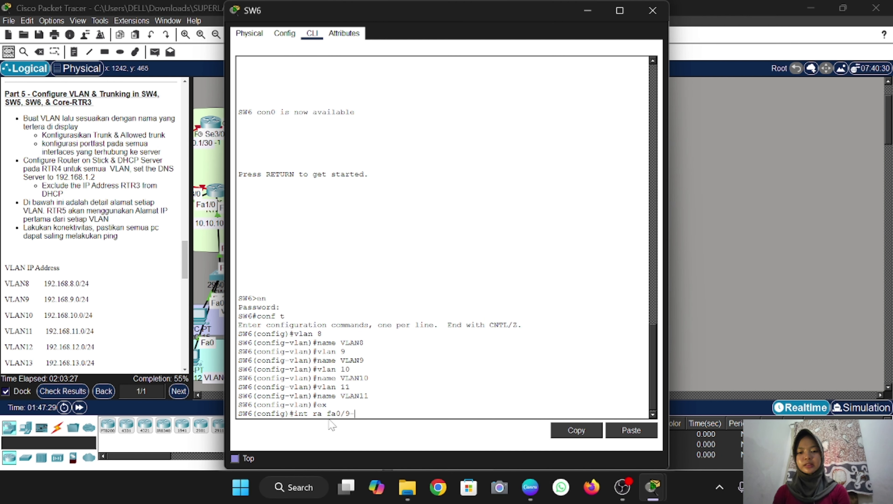
{"action": "type", "text": "10"}
{"action": "key", "text": "Return"}
{"action": "type", "text": "sw"}
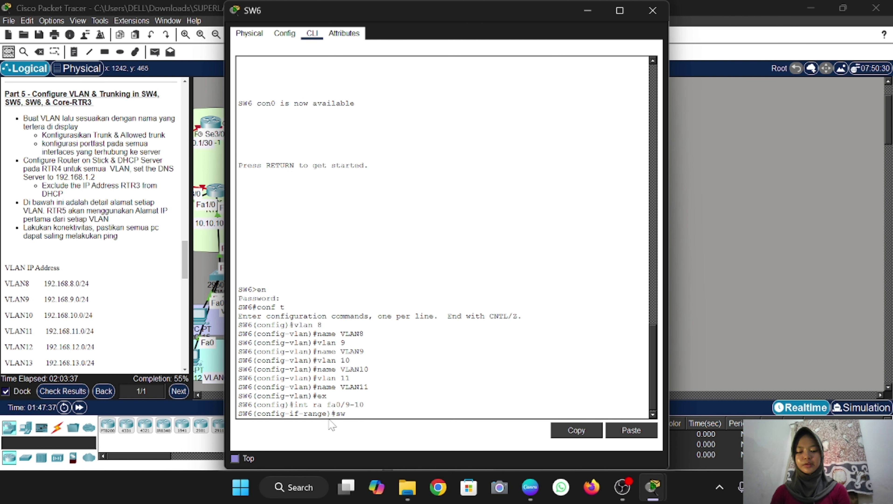
{"action": "type", "text": " m a"}
{"action": "key", "text": "Return"}
{"action": "type", "text": "s"}
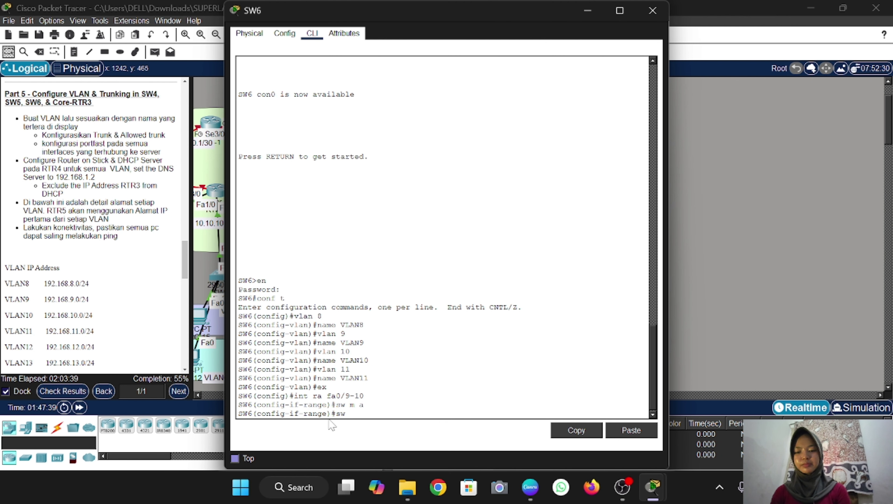
{"action": "type", "text": "w a v"}
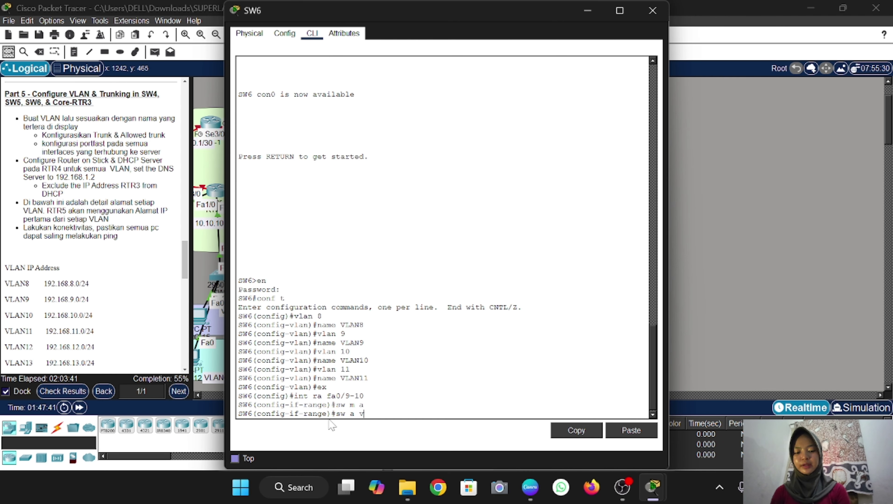
{"action": "type", "text": "l 8"}
{"action": "key", "text": "Return"}
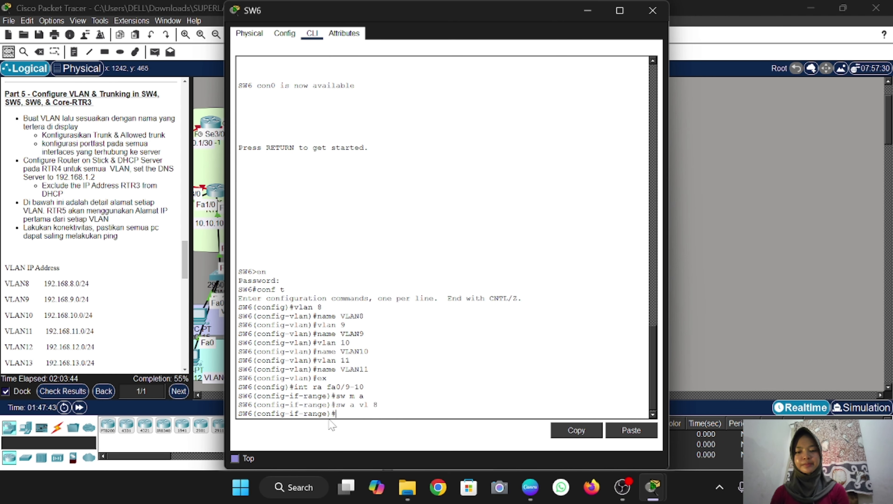
{"action": "type", "text": "spa"}
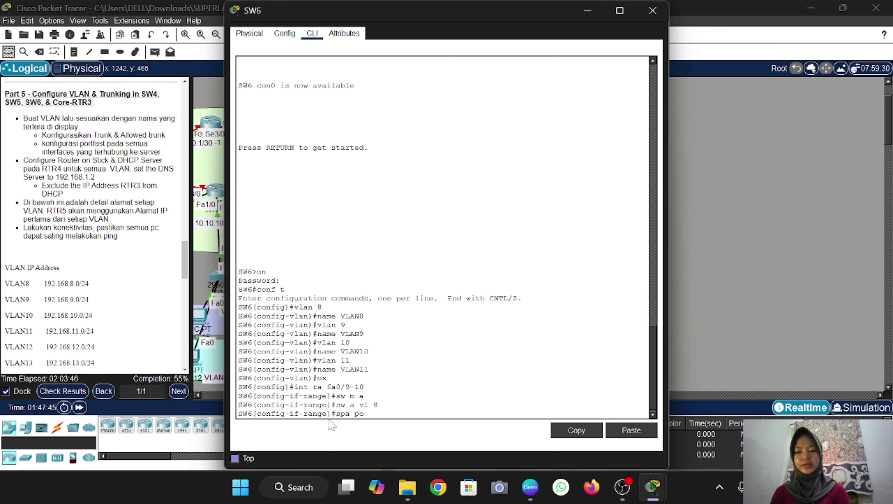
{"action": "type", "text": " po"}
{"action": "key", "text": "Return"}
{"action": "type", "text": "ex"}
{"action": "key", "text": "Return"}
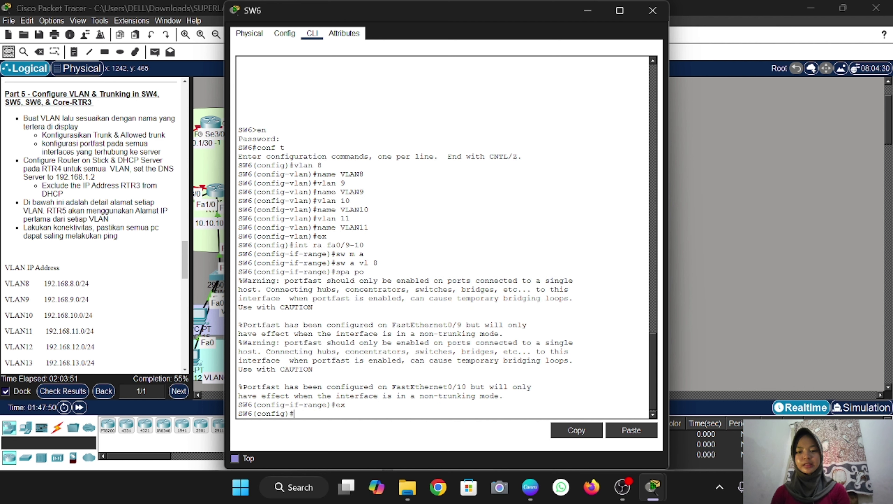
{"action": "left_click", "coordinate": [788, 311]}
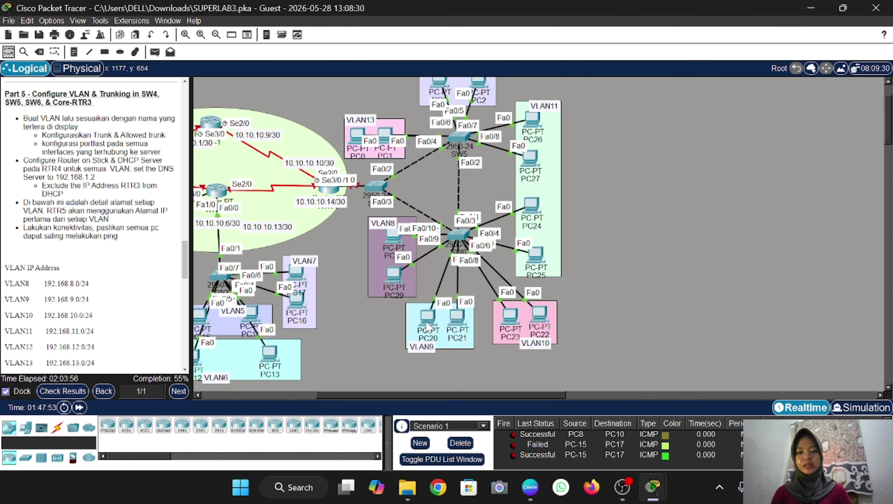
Set SW6 interface range Fa0/7-8 to switchport access VLAN 9 with spanning-tree PortFast
{"action": "mouse_move", "coordinate": [456, 326]}
{"action": "left_mouse_down"}
{"action": "mouse_move", "coordinate": [481, 341]}
{"action": "mouse_move", "coordinate": [458, 322]}
{"action": "left_mouse_up"}
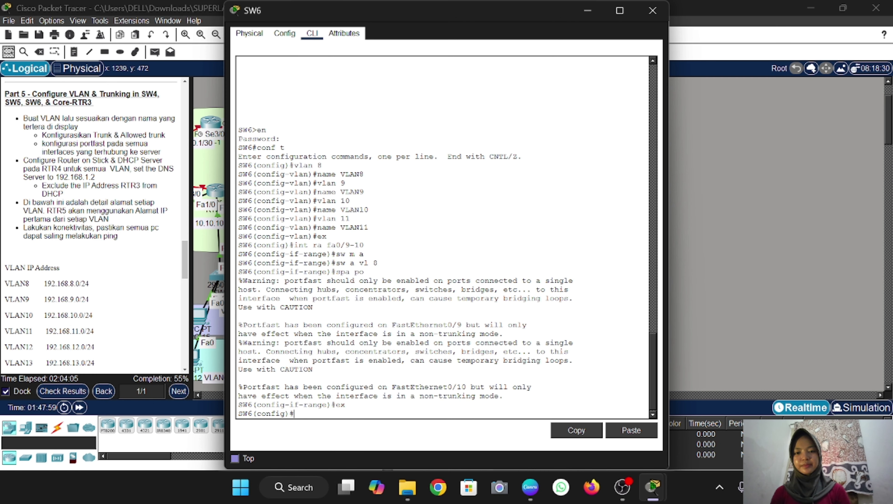
{"action": "left_click", "coordinate": [459, 234]}
{"action": "type", "text": "int "}
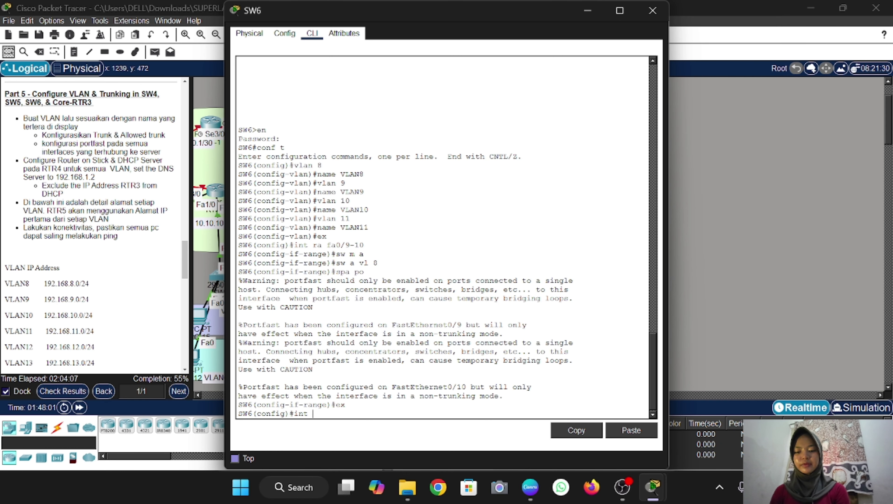
{"action": "type", "text": "ra fa0/7"}
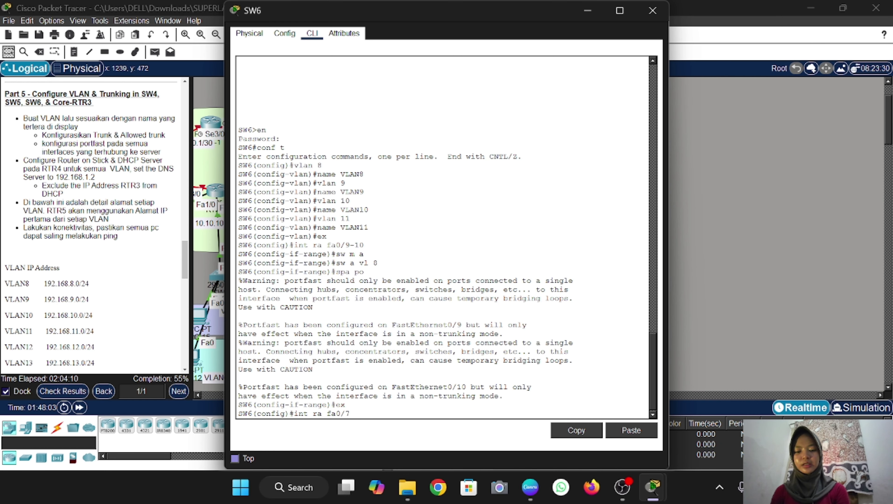
{"action": "type", "text": "-8"}
{"action": "key", "text": "Return"}
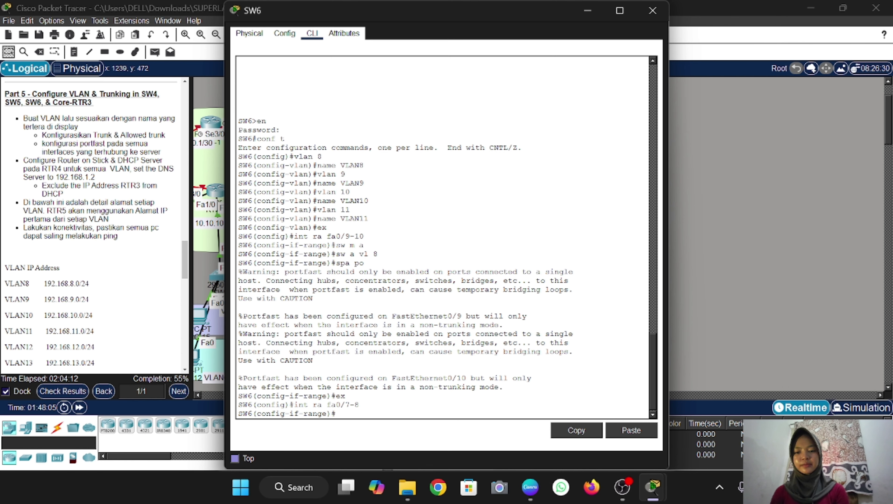
{"action": "type", "text": "sw m a"}
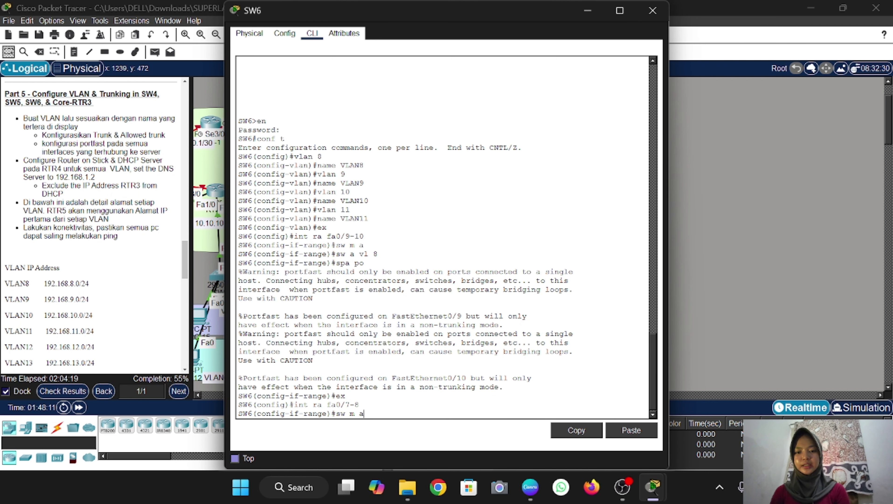
{"action": "key", "text": "Return"}
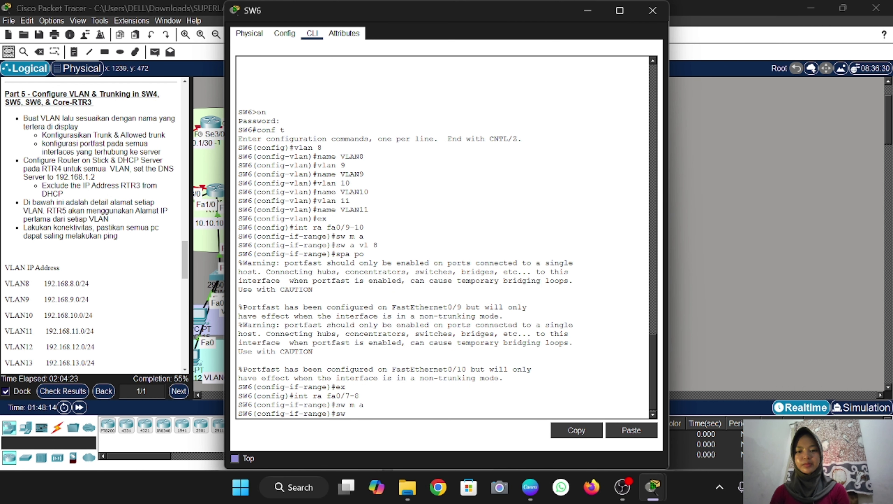
{"action": "type", "text": "sw a vl 9"}
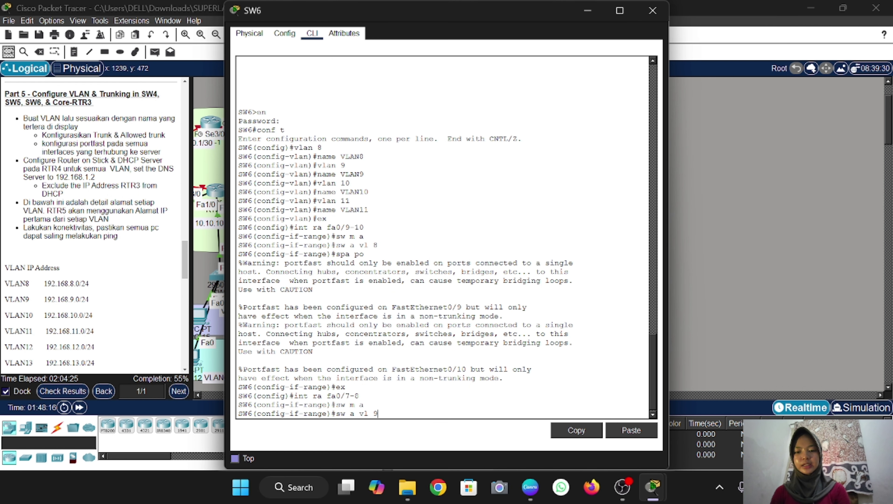
{"action": "key", "text": "Return"}
{"action": "type", "text": "spa po"}
{"action": "key", "text": "Return"}
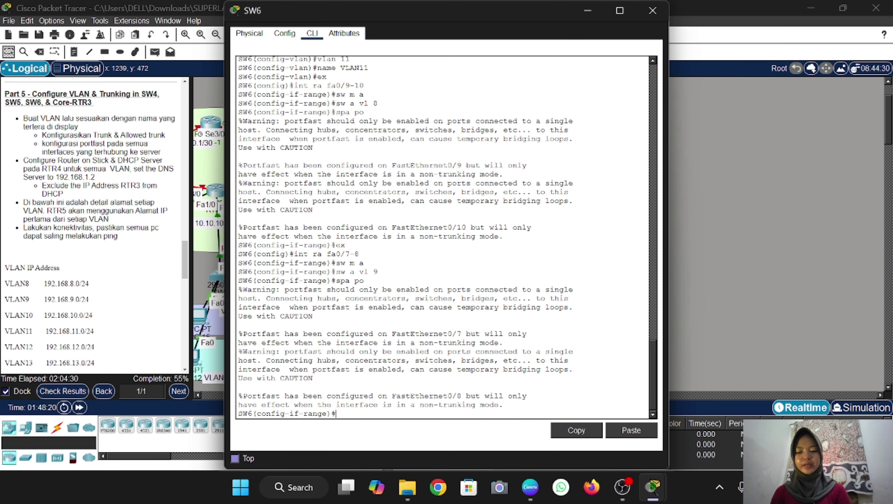
{"action": "type", "text": "ex"}
{"action": "key", "text": "Return"}
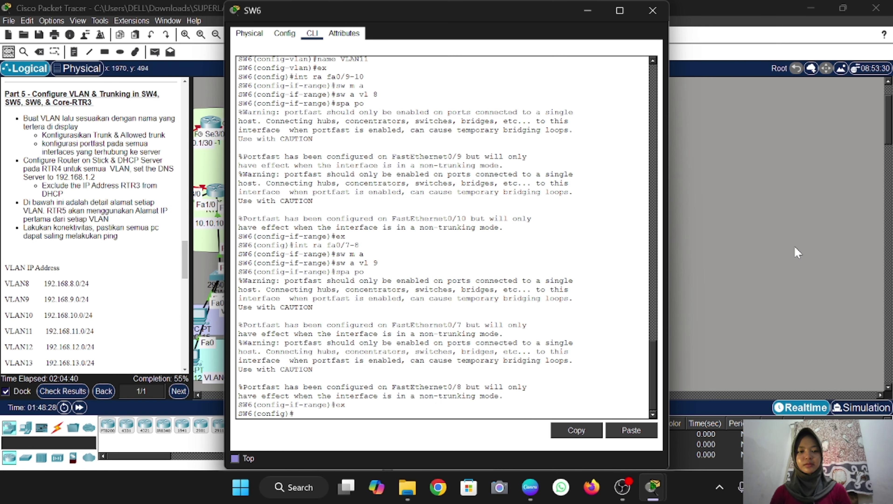
{"action": "left_click", "coordinate": [795, 247]}
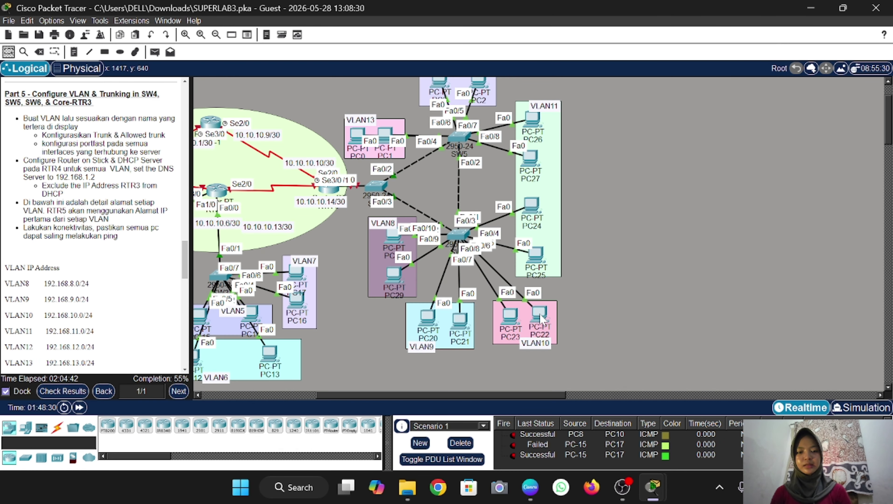
Set SW6 interface range Fa0/5-6 to switchport access VLAN 10 with spanning-tree PortFast
{"action": "mouse_move", "coordinate": [538, 314]}
{"action": "left_mouse_down"}
{"action": "mouse_move", "coordinate": [567, 251]}
{"action": "mouse_move", "coordinate": [542, 318]}
{"action": "left_mouse_up"}
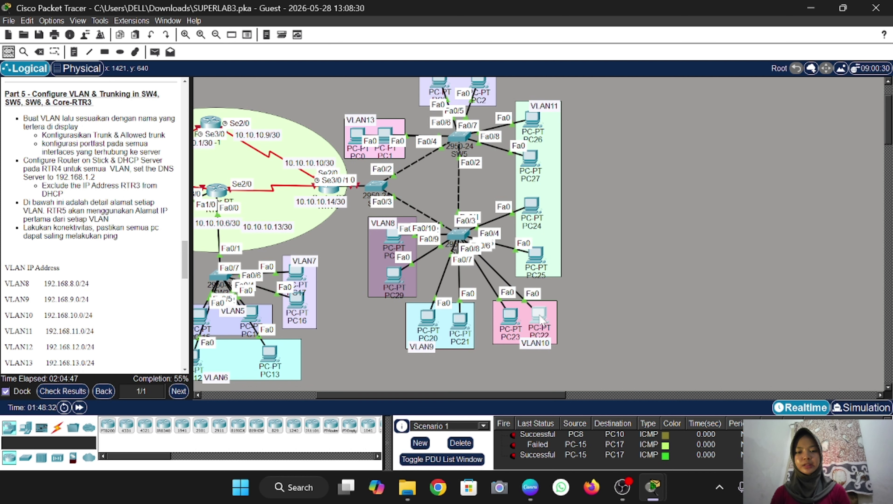
{"action": "left_click", "coordinate": [456, 237]}
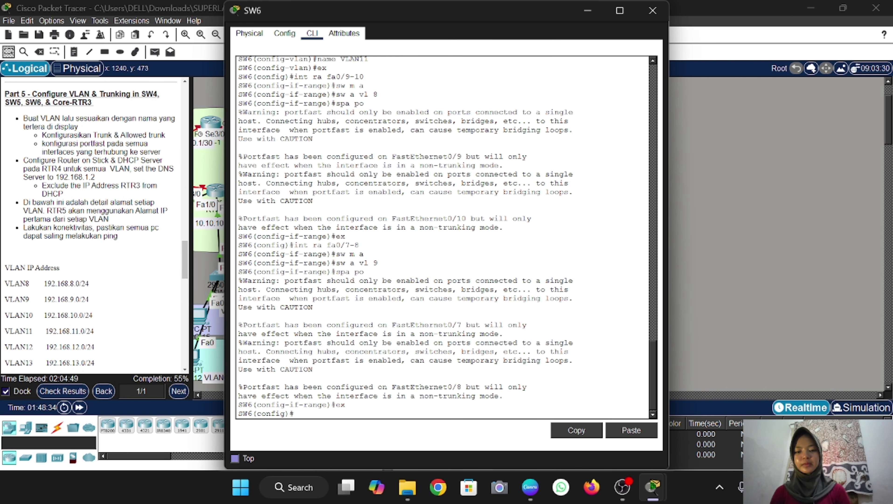
{"action": "type", "text": "int ra f"}
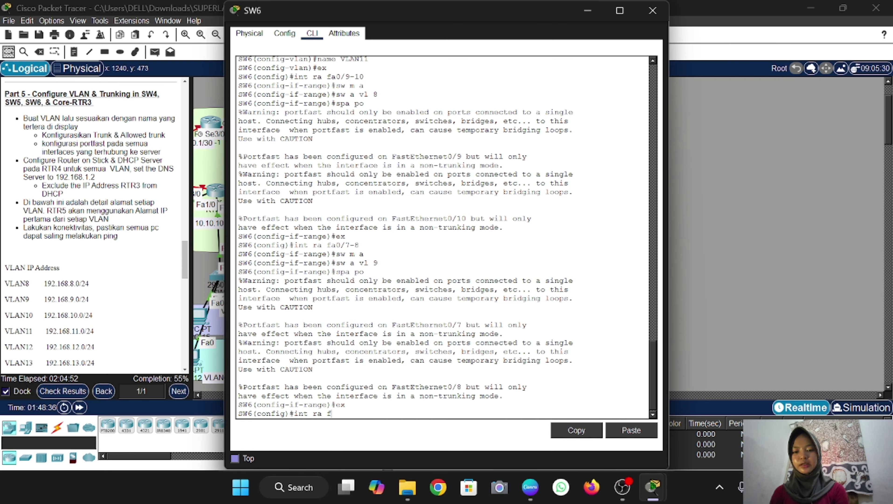
{"action": "type", "text": "a0/5-"}
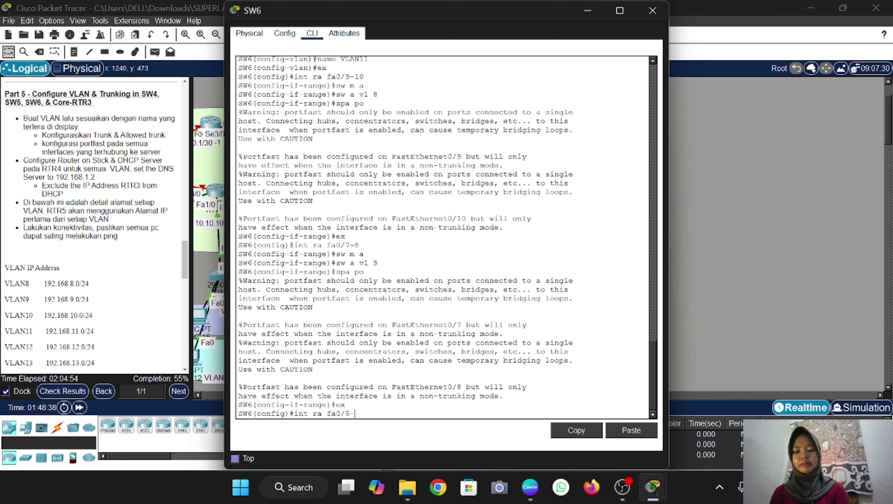
{"action": "type", "text": "6"}
{"action": "key", "text": "Return"}
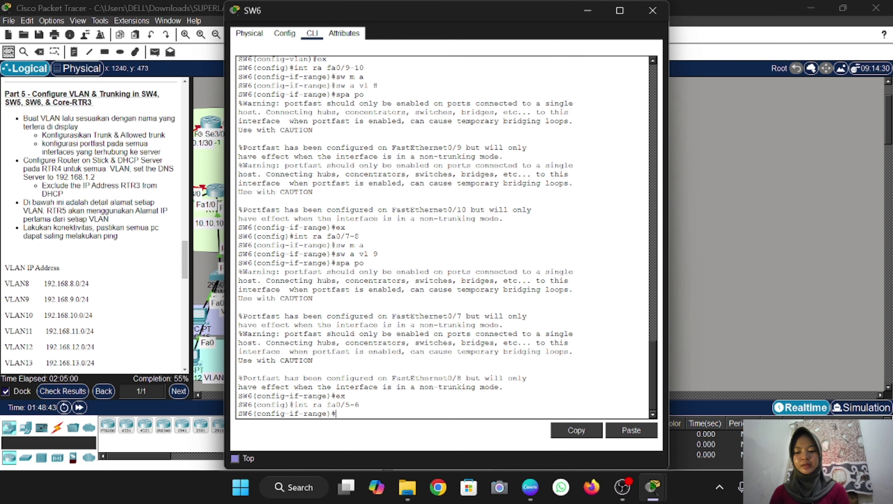
{"action": "type", "text": "sw m"}
{"action": "type", "text": " a"}
{"action": "key", "text": "Return"}
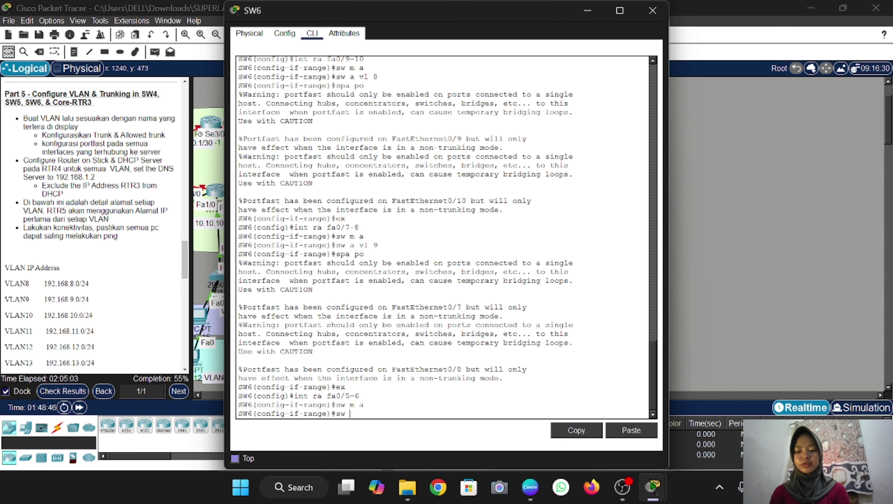
{"action": "type", "text": "sw a vl 10"}
{"action": "key", "text": "Return"}
{"action": "type", "text": "spa"}
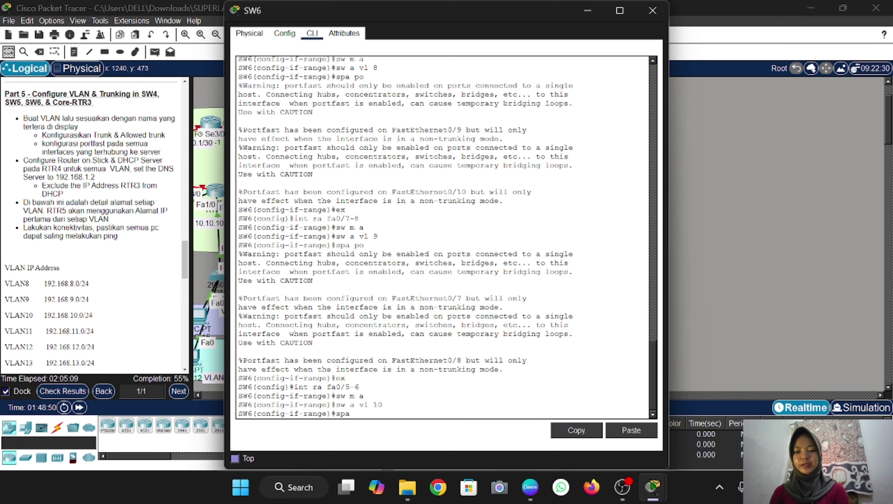
{"action": "type", "text": " po"}
{"action": "key", "text": "Return"}
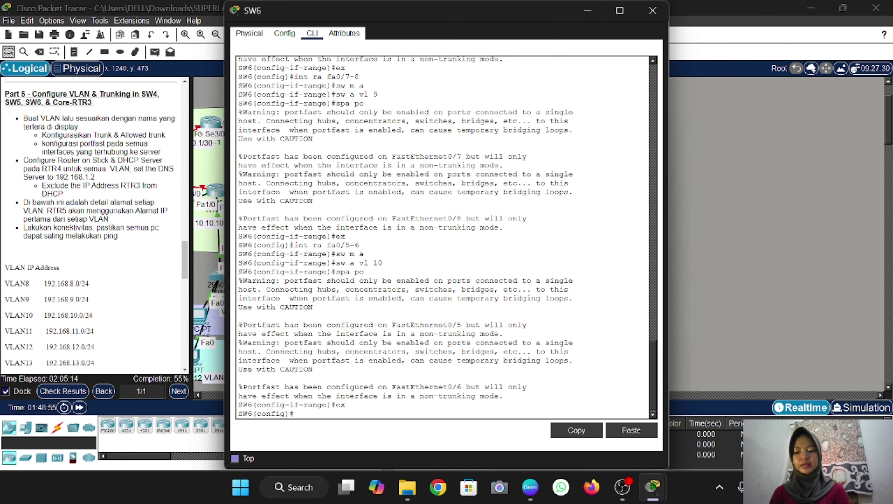
{"action": "left_click", "coordinate": [652, 10]}
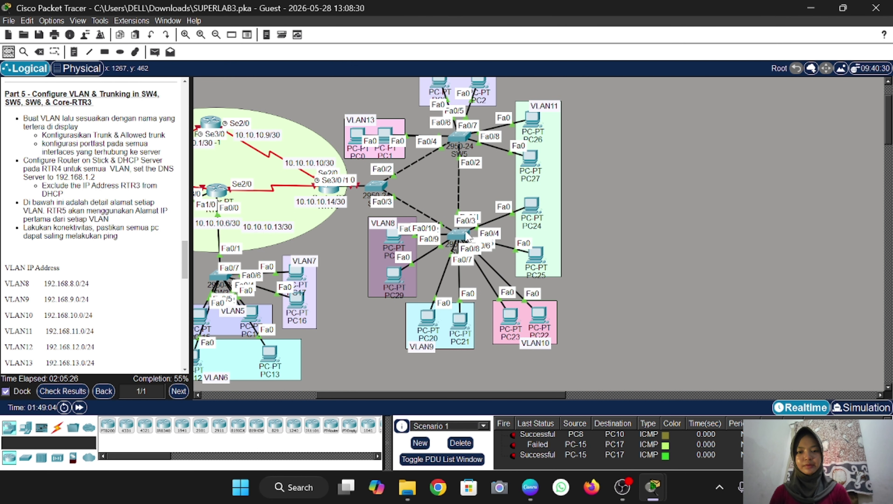
Nudge PC24 within the VLAN11 area, then make SW6 Fa0/3-4 PortFast access ports in VLAN 11
{"action": "left_click_drag", "start_coordinate": [536, 212], "coordinate": [544, 219]}
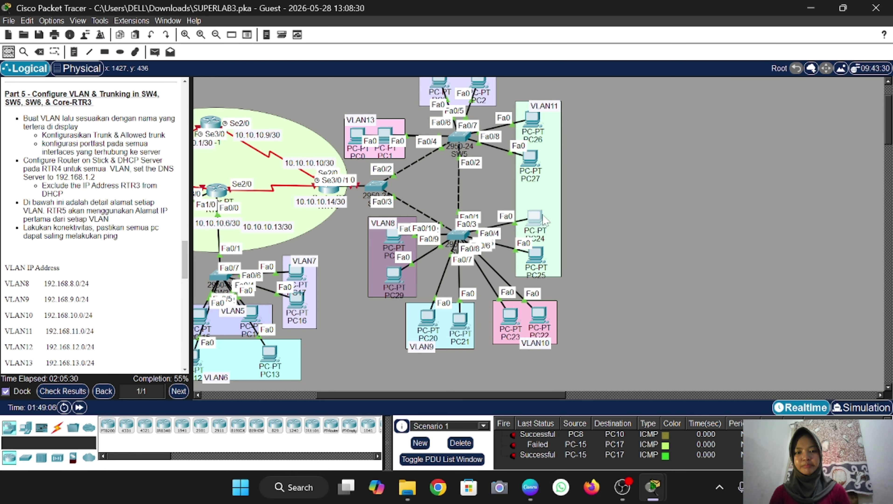
{"action": "left_click", "coordinate": [457, 235]}
{"action": "type", "text": "in"}
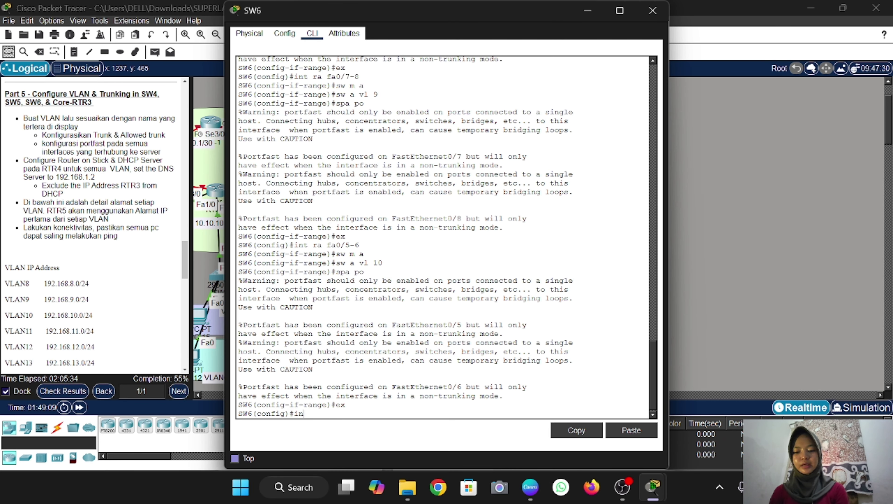
{"action": "type", "text": "t ra fa0/"}
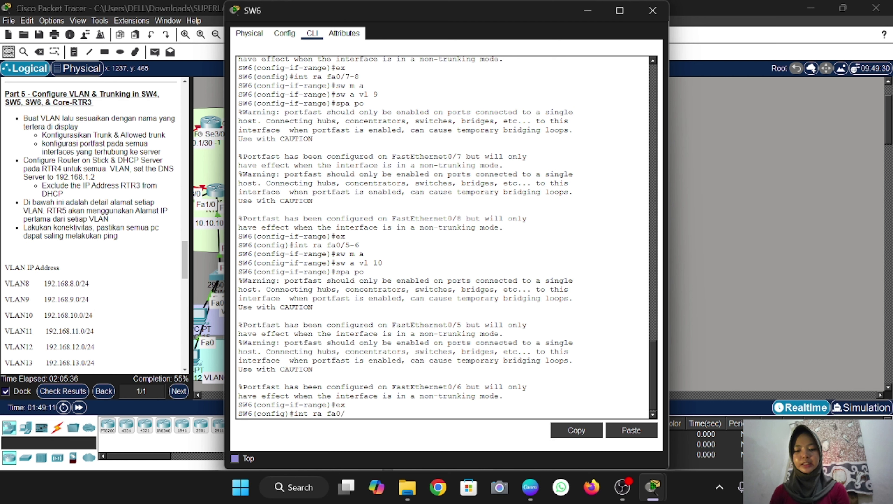
{"action": "type", "text": "3-4"}
{"action": "key", "text": "Return"}
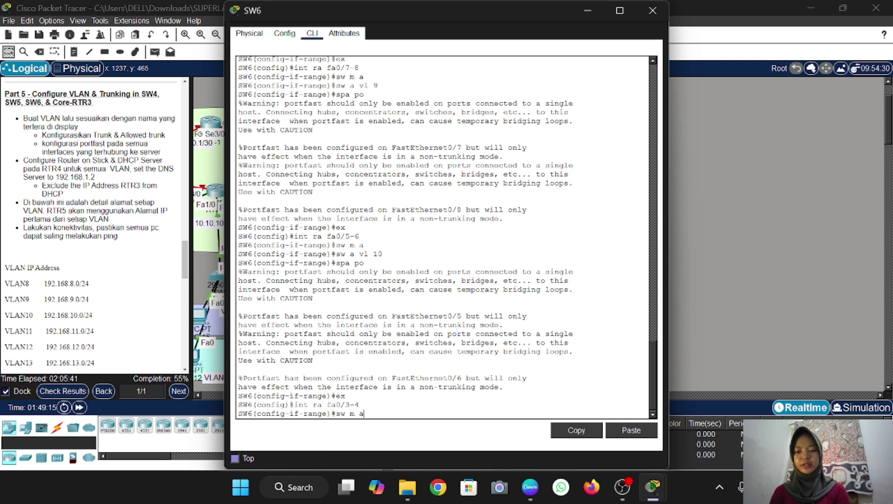
{"action": "key", "text": "Return"}
{"action": "type", "text": "sw a v"}
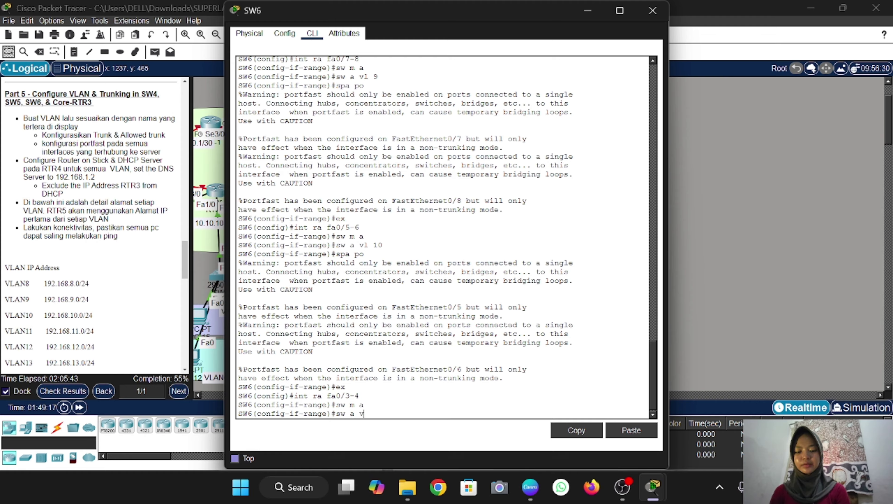
{"action": "type", "text": "l 11"}
{"action": "key", "text": "Return"}
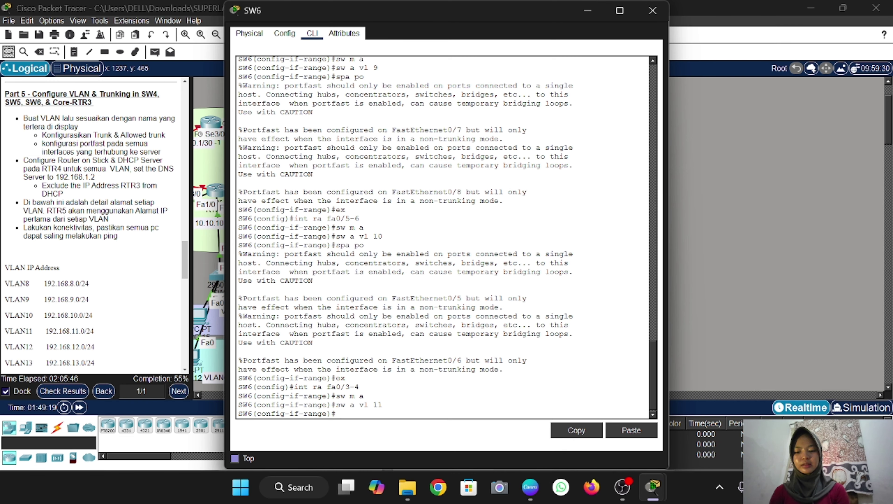
{"action": "type", "text": "spa po"}
{"action": "key", "text": "Return"}
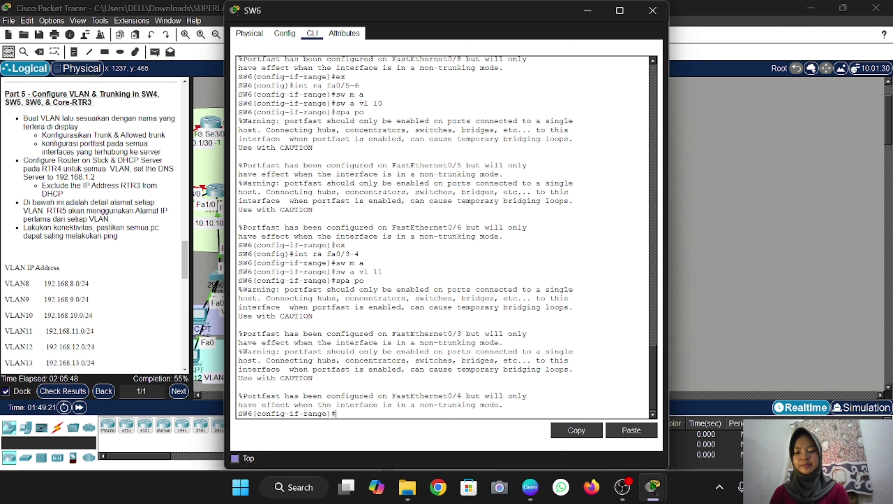
{"action": "type", "text": "ex"}
{"action": "key", "text": "Return"}
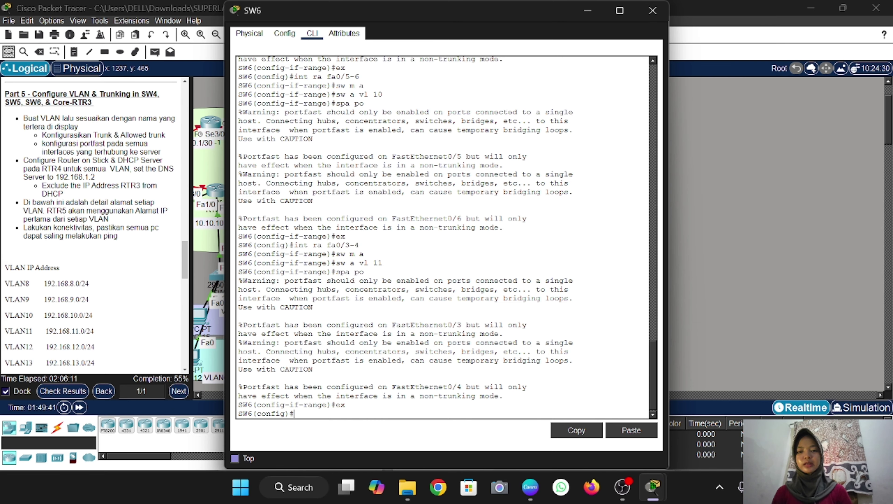
{"action": "left_click", "coordinate": [700, 306]}
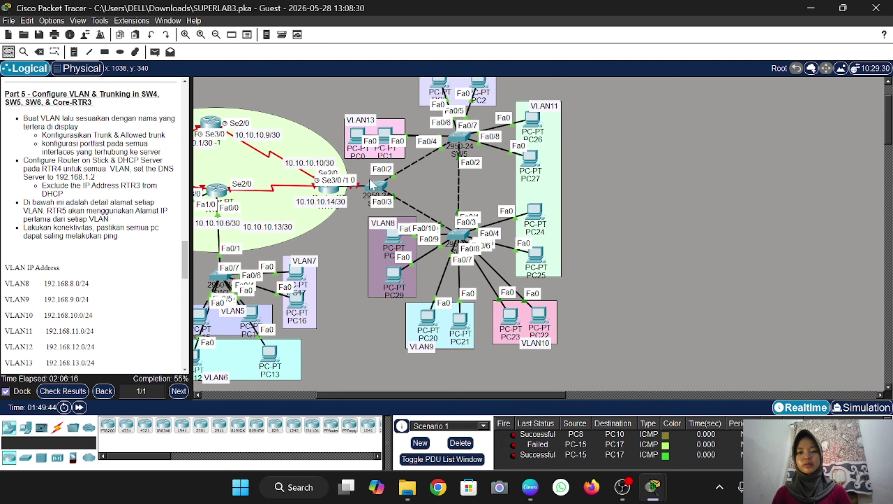
Reposition SW6 and set Fa0/1-2 to trunk mode with allowed VLANs 8-11
{"action": "mouse_move", "coordinate": [462, 247]}
{"action": "left_mouse_down"}
{"action": "mouse_move", "coordinate": [475, 209]}
{"action": "mouse_move", "coordinate": [479, 233]}
{"action": "mouse_move", "coordinate": [497, 249]}
{"action": "mouse_move", "coordinate": [492, 225]}
{"action": "mouse_move", "coordinate": [490, 279]}
{"action": "mouse_move", "coordinate": [499, 175]}
{"action": "mouse_move", "coordinate": [508, 201]}
{"action": "mouse_move", "coordinate": [480, 243]}
{"action": "mouse_move", "coordinate": [484, 234]}
{"action": "mouse_move", "coordinate": [463, 241]}
{"action": "left_mouse_up"}
{"action": "left_click", "coordinate": [462, 241]}
{"action": "type", "text": "int ra f"}
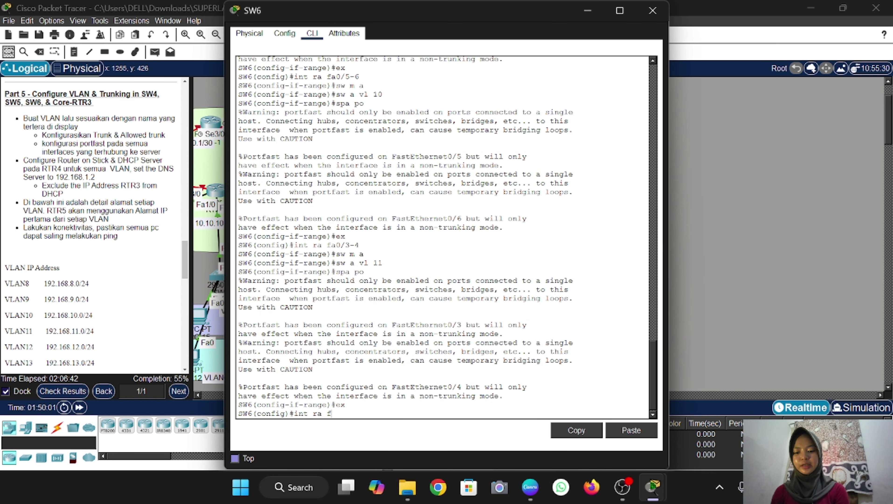
{"action": "type", "text": "a0/"}
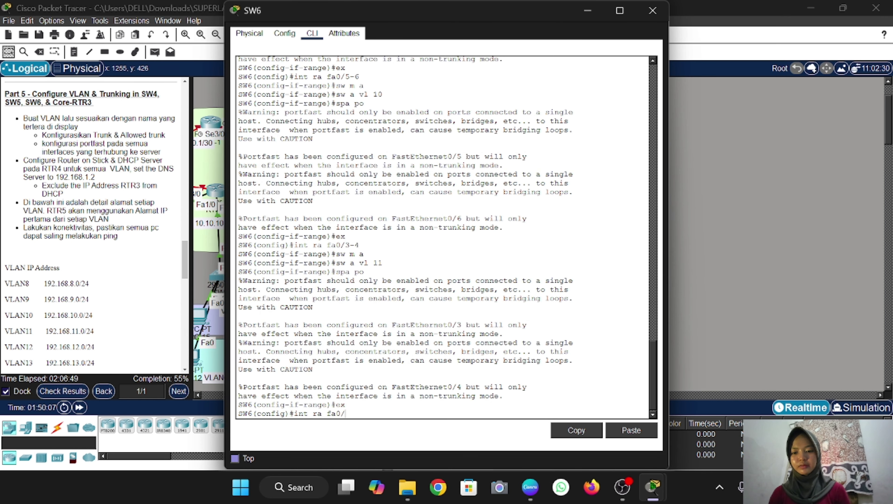
{"action": "type", "text": "1-2"}
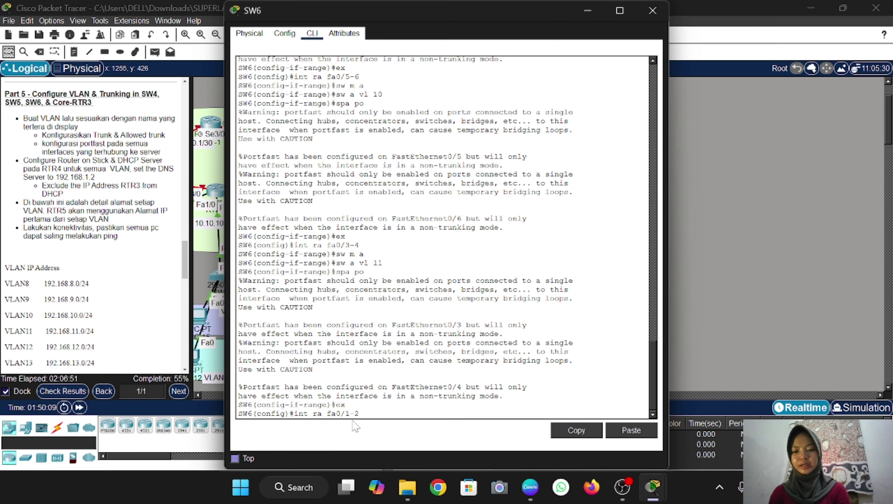
{"action": "key", "text": "Return"}
{"action": "type", "text": "sw m t"}
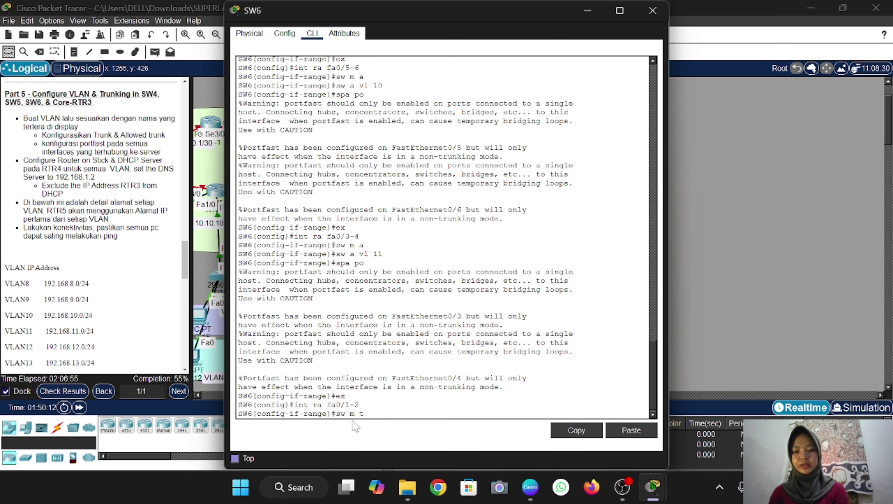
{"action": "key", "text": "Return"}
{"action": "type", "text": "sw t all c"}
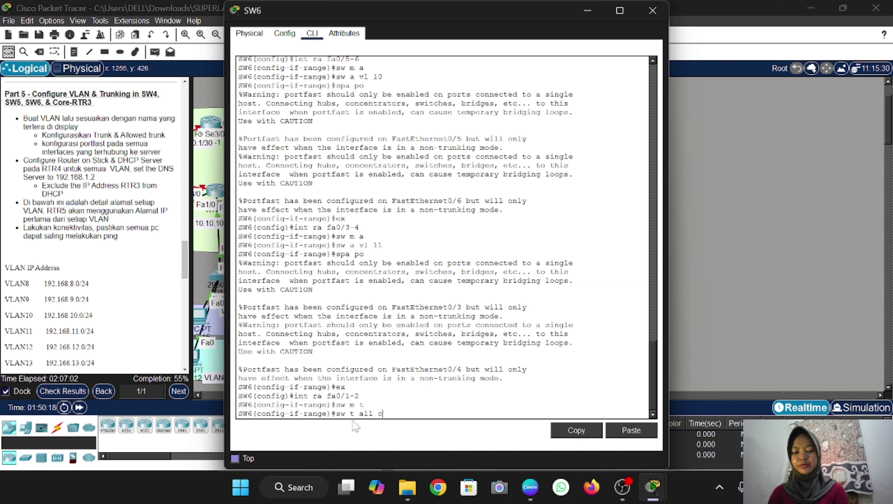
{"action": "key", "text": "BackSpace"}
{"action": "type", "text": "vl 8-11"}
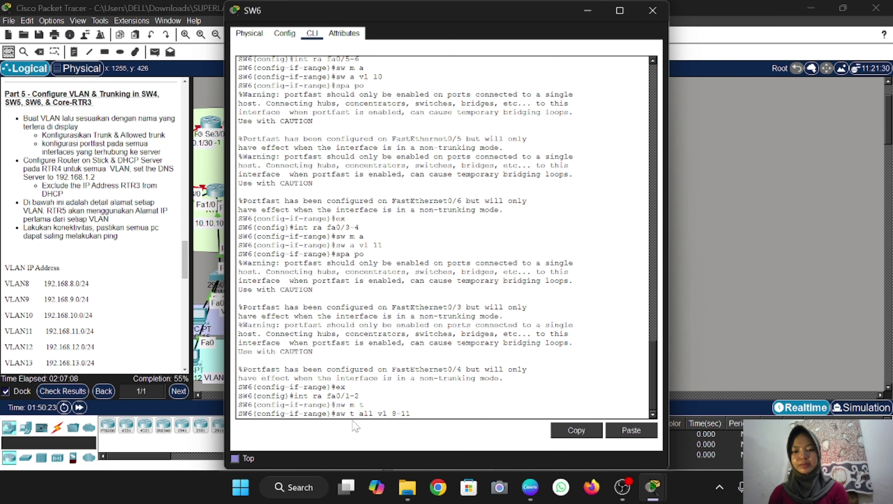
{"action": "key", "text": "Return"}
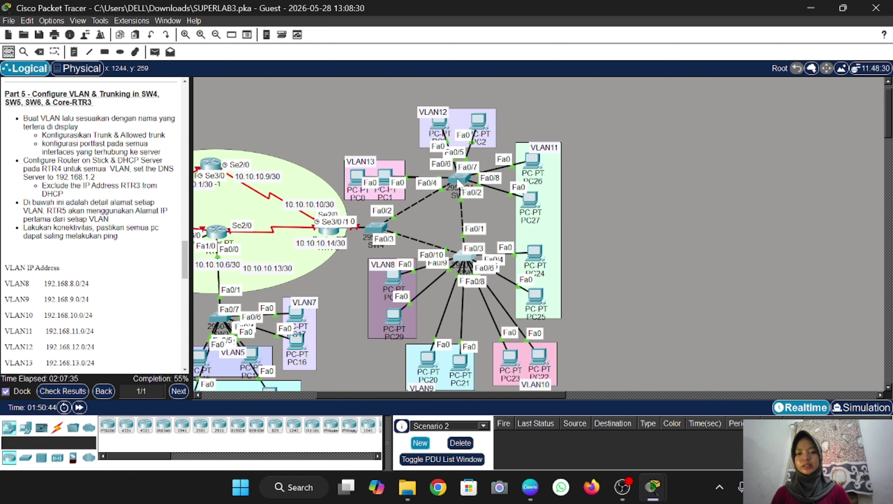
{"action": "left_click", "coordinate": [459, 181]}
On SW5's console, enter privileged mode with the enable password, then global configuration
{"action": "key", "text": "Return"}
{"action": "type", "text": "e"}
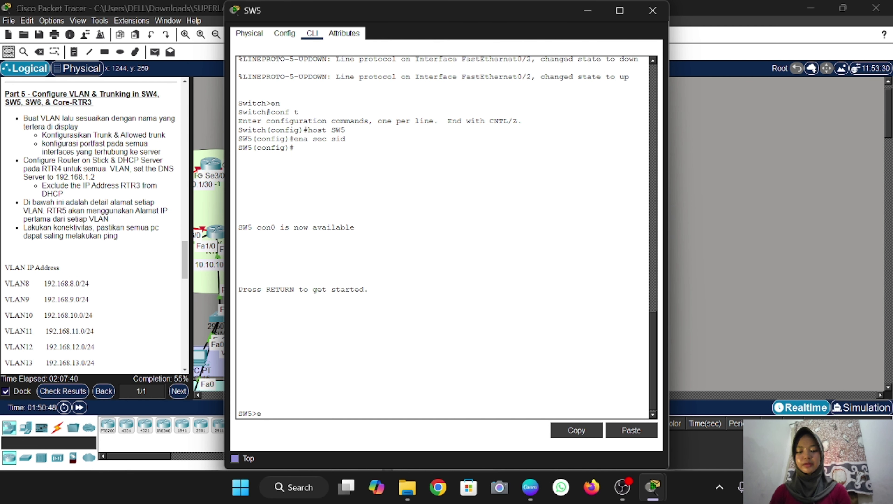
{"action": "type", "text": "n"}
{"action": "key", "text": "Return"}
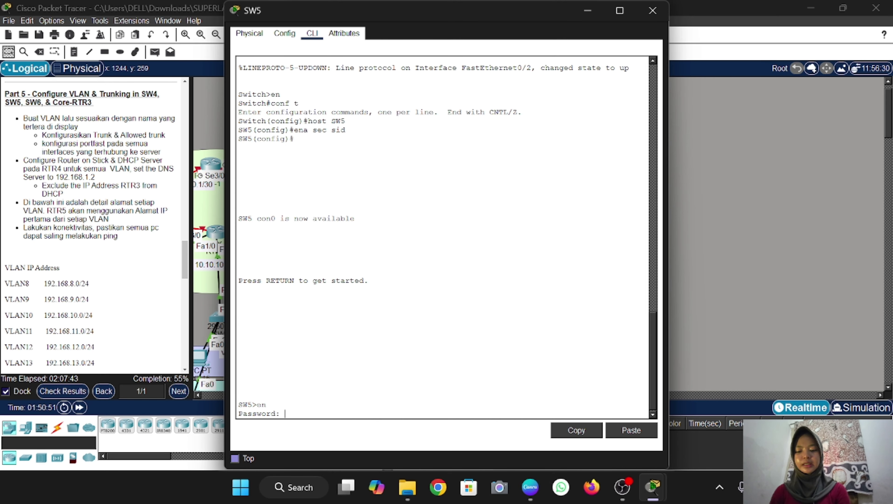
{"action": "type", "text": "sid"}
{"action": "key", "text": "Return"}
{"action": "type", "text": "conf t"}
{"action": "key", "text": "Return"}
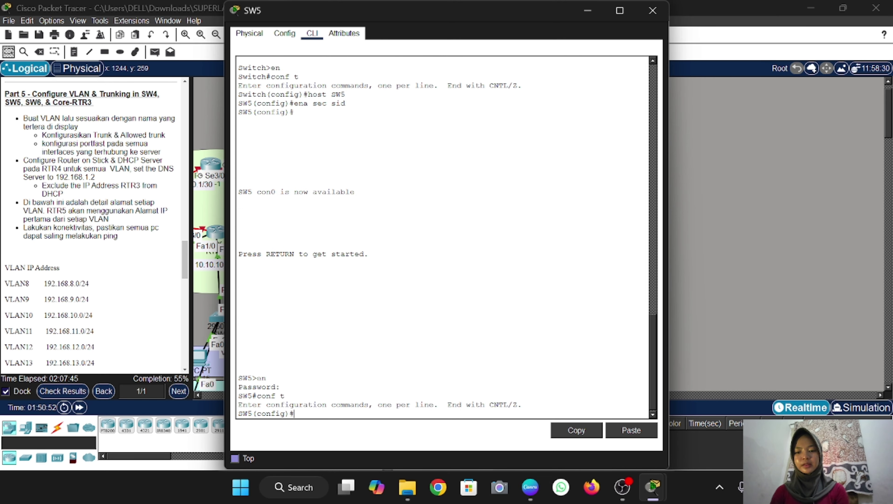
Create VLANs 11, 12 and 13 named VLAN11, VLAN12 and VLAN13, then exit
{"action": "type", "text": "vlan 1"}
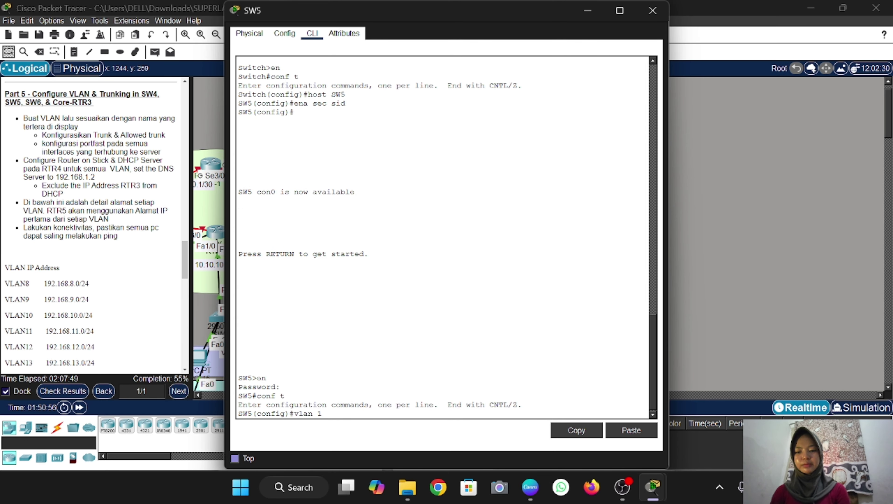
{"action": "type", "text": "1"}
{"action": "key", "text": "Return"}
{"action": "type", "text": "name V"}
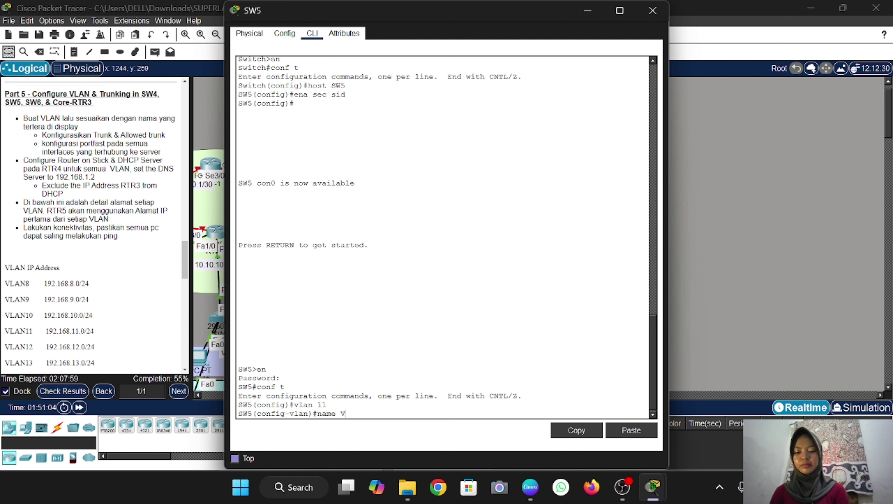
{"action": "type", "text": "LAN11"}
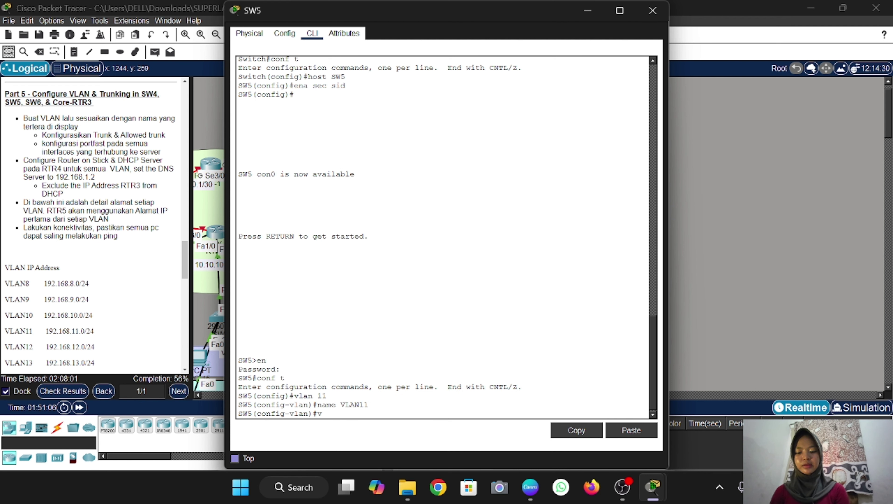
{"action": "type", "text": "la"}
{"action": "type", "text": "n 12"}
{"action": "key", "text": "Return"}
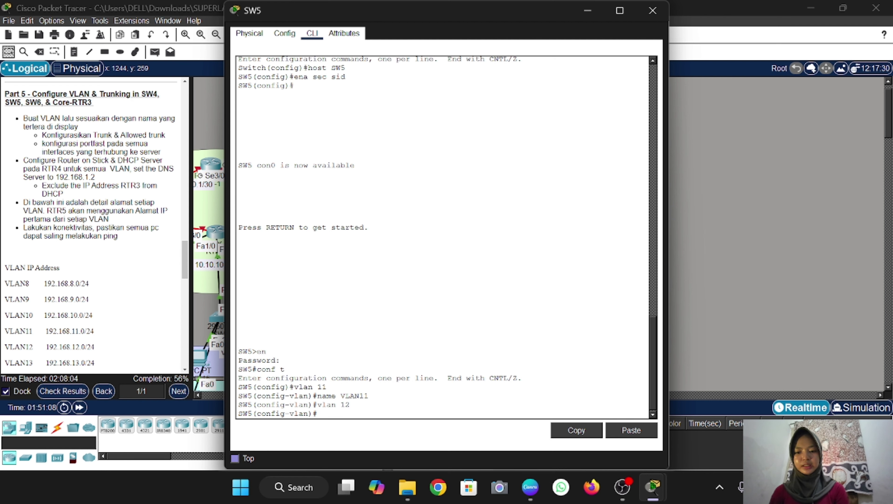
{"action": "type", "text": "name V"}
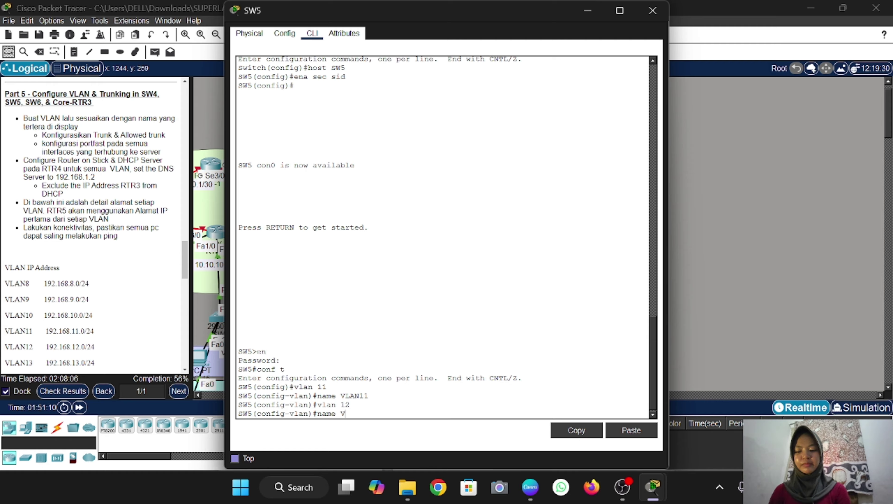
{"action": "type", "text": "LAN12"}
{"action": "key", "text": "Return"}
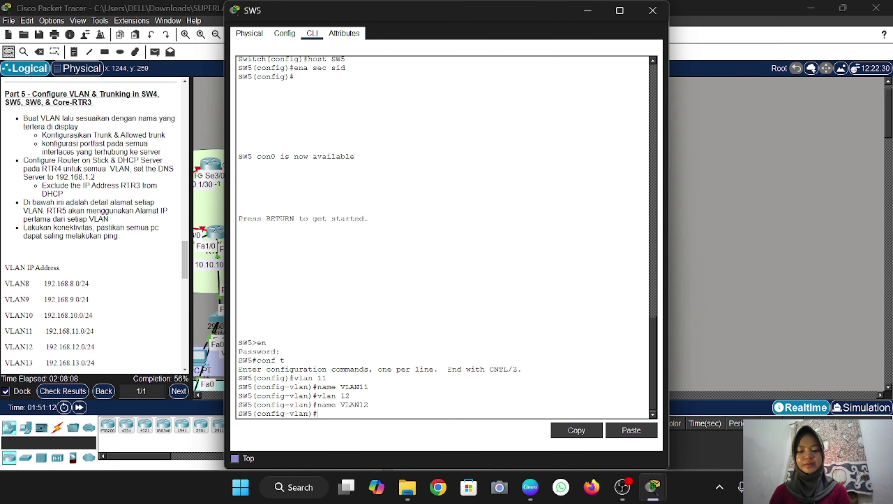
{"action": "type", "text": "vlan 13"}
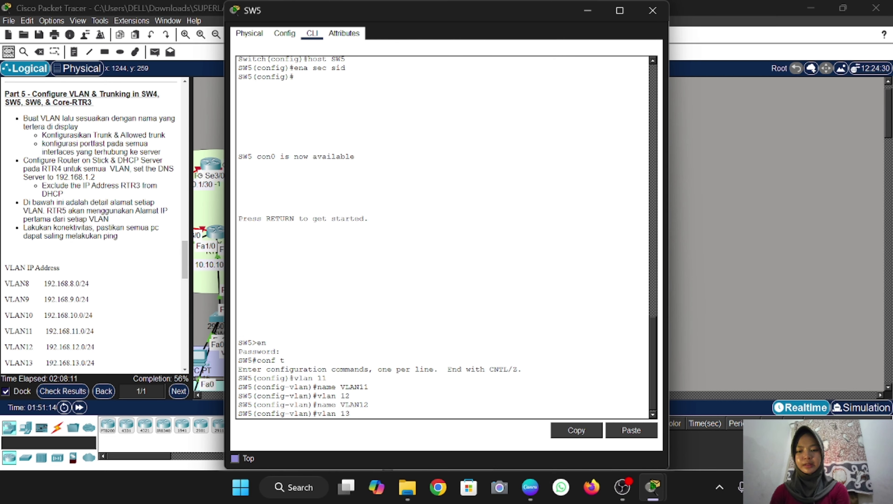
{"action": "key", "text": "Return"}
{"action": "type", "text": "name"}
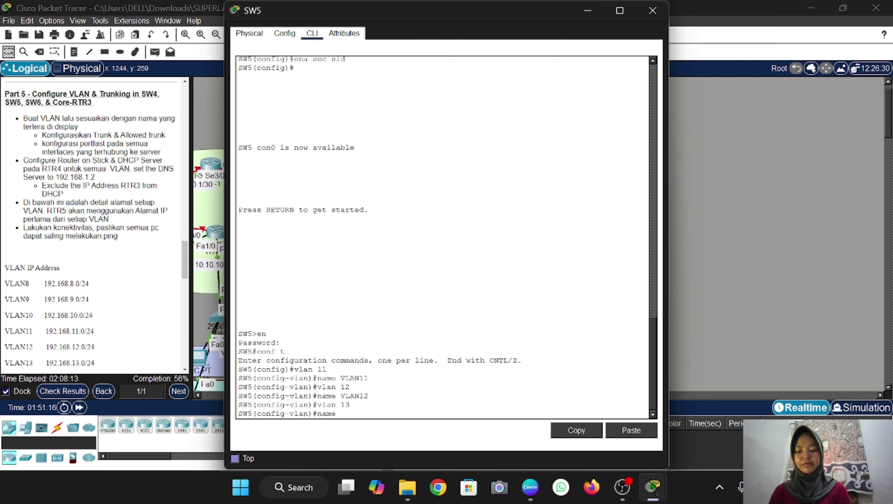
{"action": "type", "text": " VLAN13"}
{"action": "key", "text": "Return"}
{"action": "type", "text": "e"}
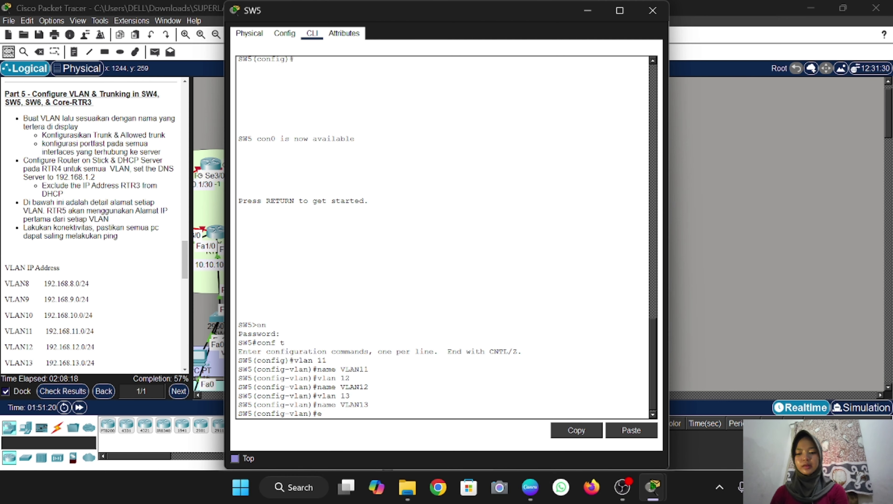
{"action": "type", "text": "x"}
{"action": "key", "text": "Return"}
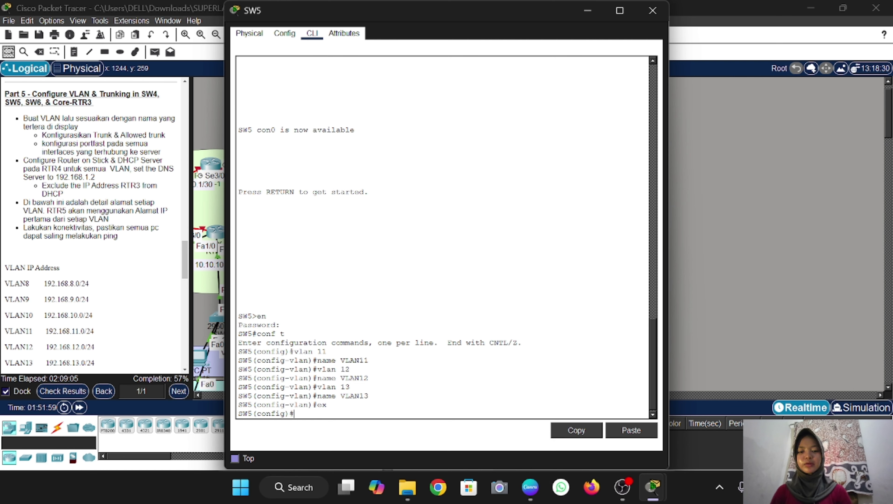
Make SW5 Fa0/7-8 PortFast access ports in VLAN 11, then move a VLAN12 PC upper-left
{"action": "left_click", "coordinate": [709, 268]}
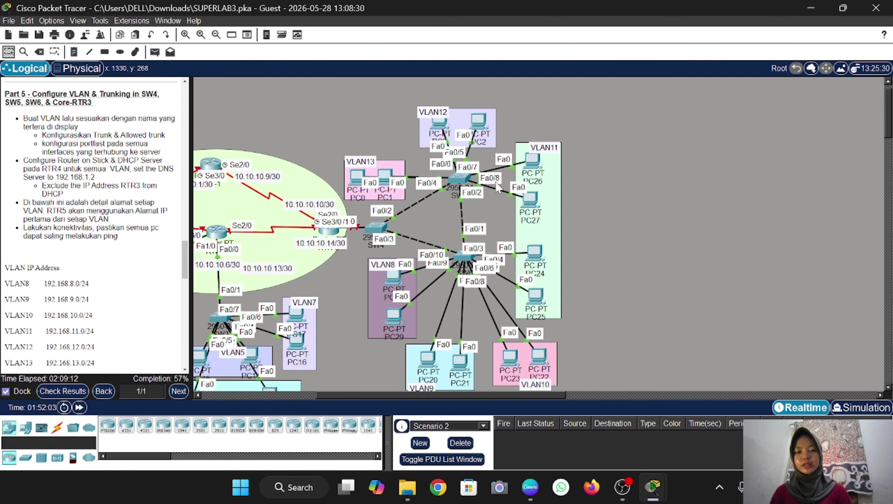
{"action": "left_click", "coordinate": [458, 178]}
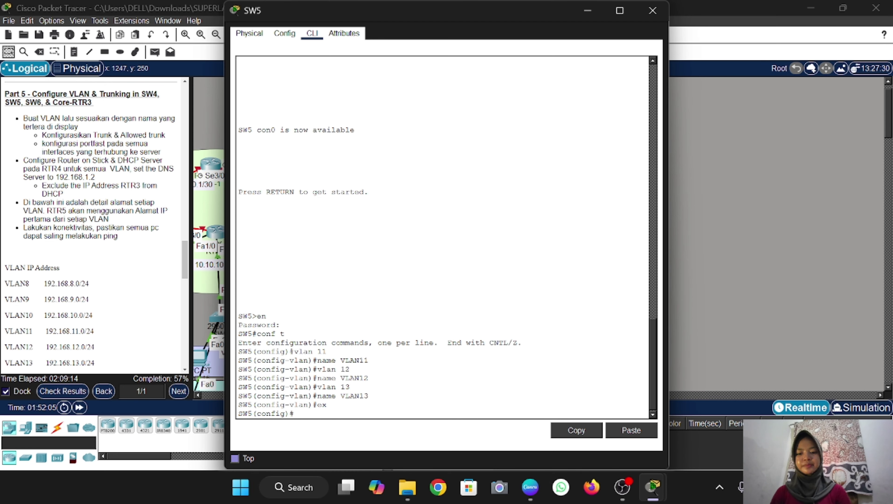
{"action": "type", "text": "int ra fa"}
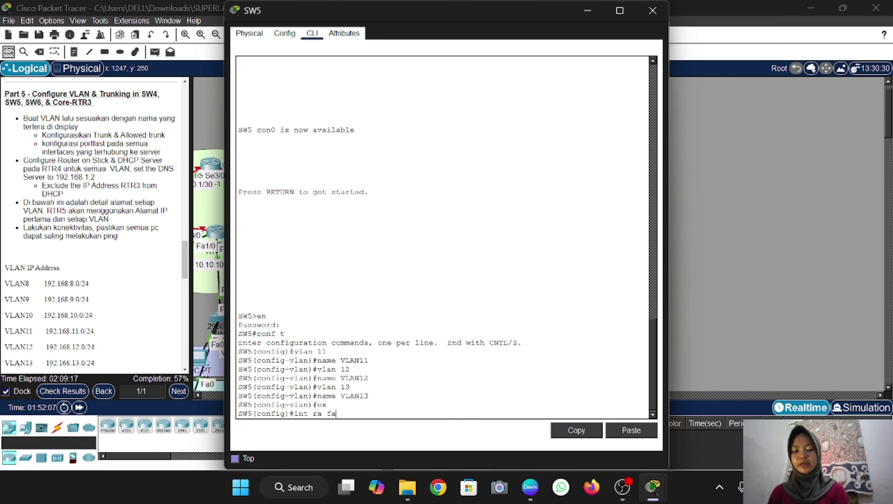
{"action": "type", "text": "0/7-"}
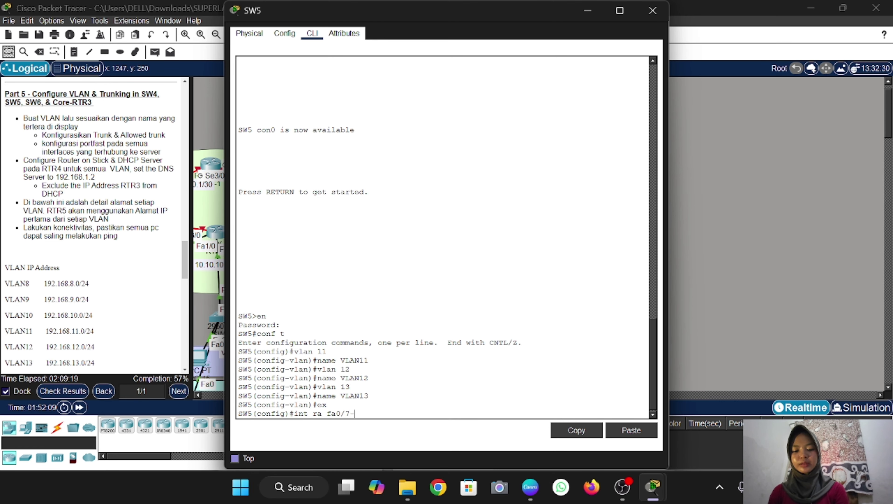
{"action": "type", "text": "8"}
{"action": "key", "text": "Return"}
{"action": "type", "text": "s"}
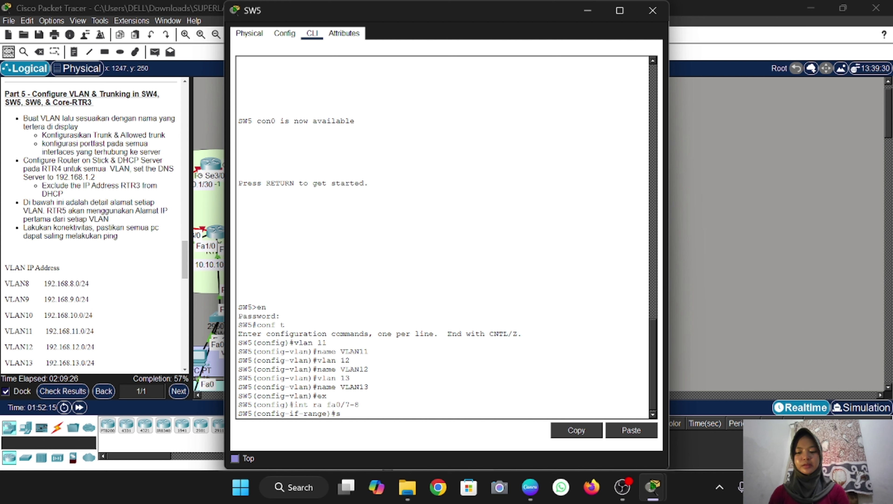
{"action": "type", "text": "w m a"}
{"action": "key", "text": "Return"}
{"action": "type", "text": "sw a "}
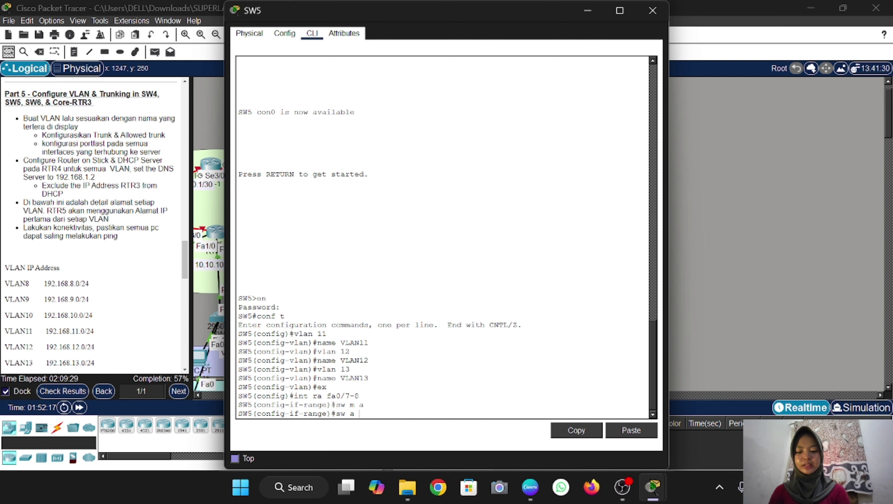
{"action": "type", "text": "vl 11"}
{"action": "key", "text": "Return"}
{"action": "type", "text": "spa"}
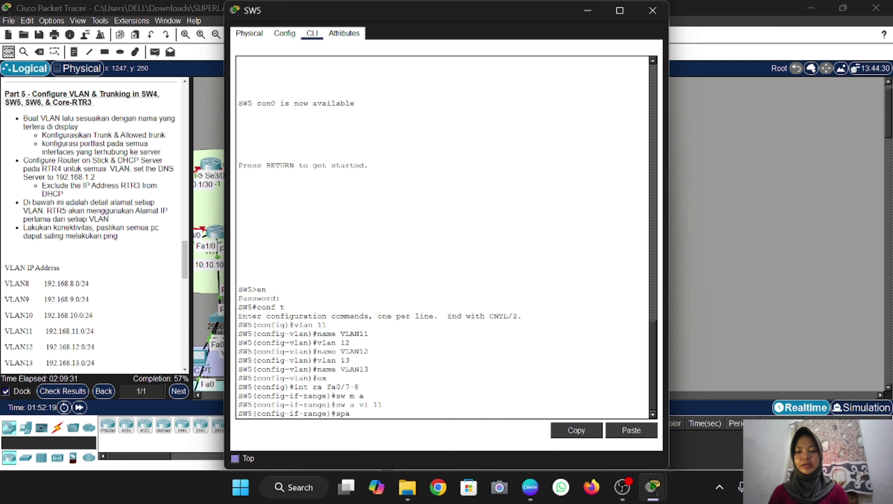
{"action": "type", "text": " po"}
{"action": "key", "text": "Return"}
{"action": "type", "text": "e)#e"}
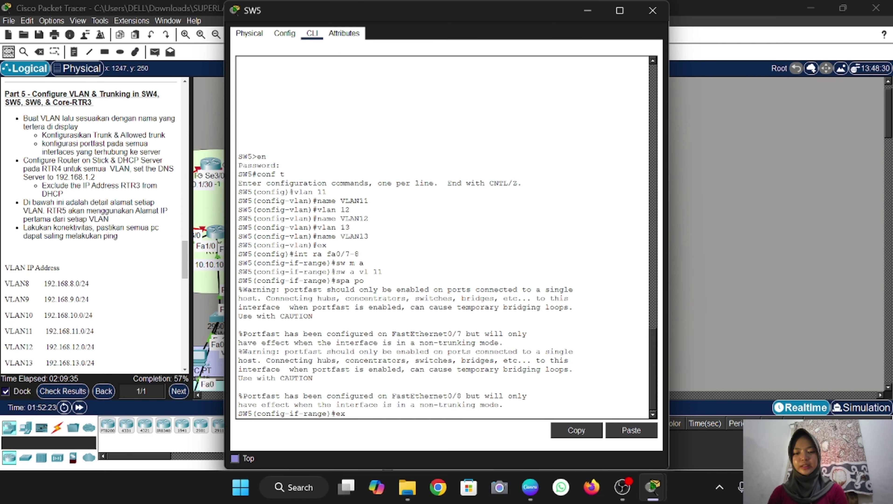
{"action": "type", "text": "x"}
{"action": "key", "text": "Return"}
{"action": "left_click", "coordinate": [714, 316]}
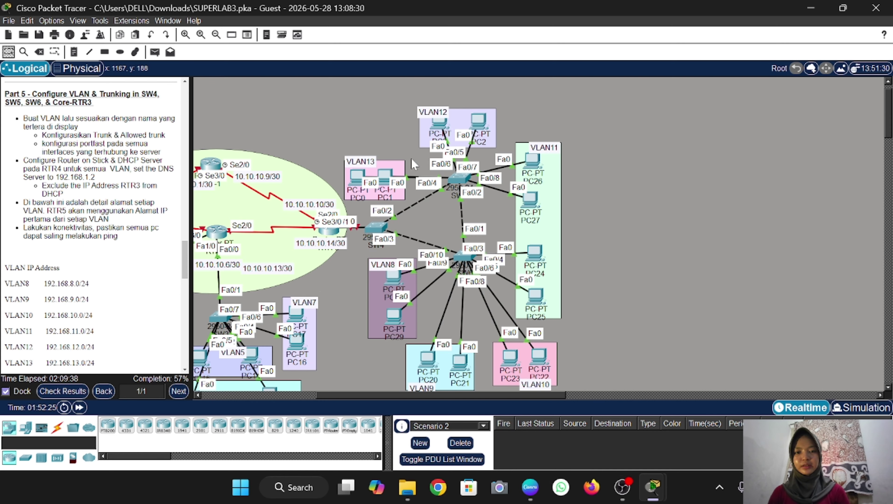
{"action": "mouse_move", "coordinate": [439, 123]}
{"action": "left_mouse_down"}
{"action": "mouse_move", "coordinate": [406, 113]}
{"action": "mouse_move", "coordinate": [437, 122]}
{"action": "left_mouse_up"}
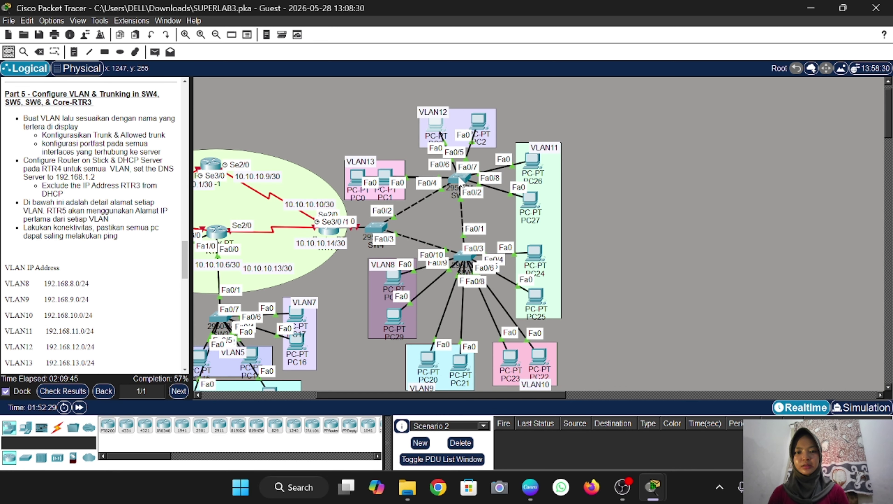
Set SW5 interface range Fa0/5-6 to switchport access VLAN 12 with spanning-tree PortFast
{"action": "left_click", "coordinate": [461, 180]}
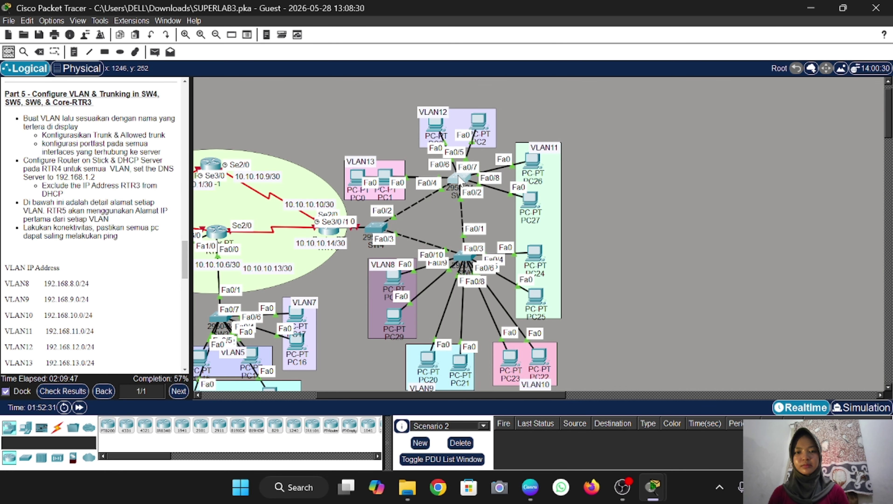
{"action": "type", "text": "ig)#int ra"}
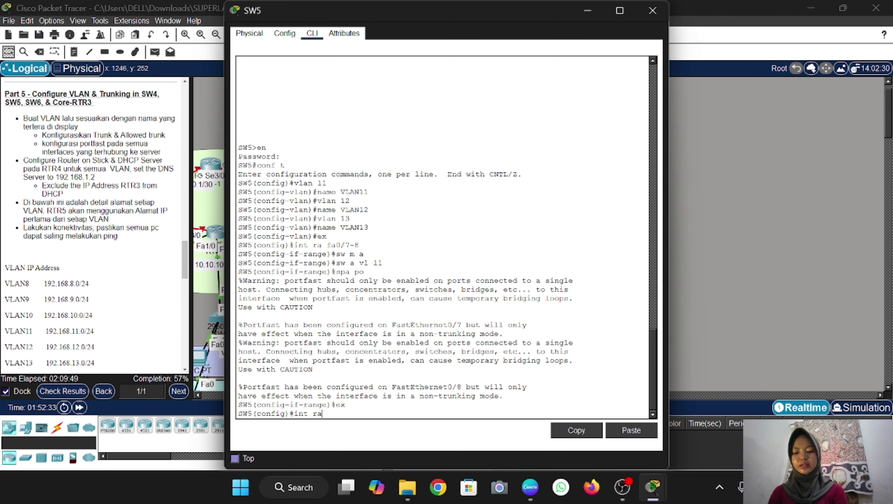
{"action": "type", "text": " fa0/5-"}
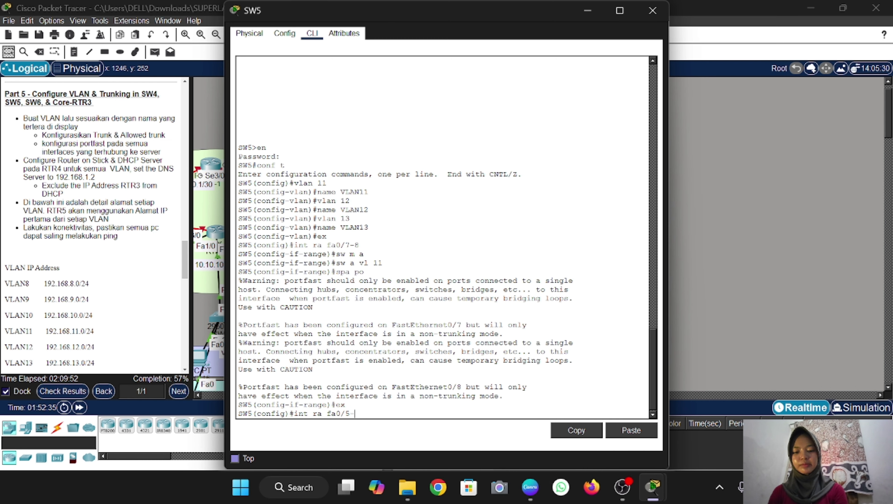
{"action": "type", "text": "6"}
{"action": "key", "text": "Return"}
{"action": "type", "text": "sw m"}
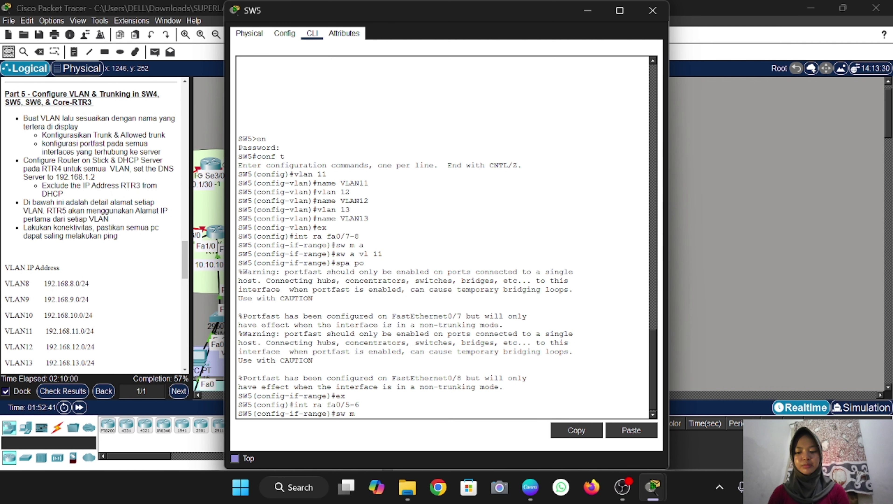
{"action": "type", "text": " a"}
{"action": "key", "text": "Return"}
{"action": "type", "text": "sw a v"}
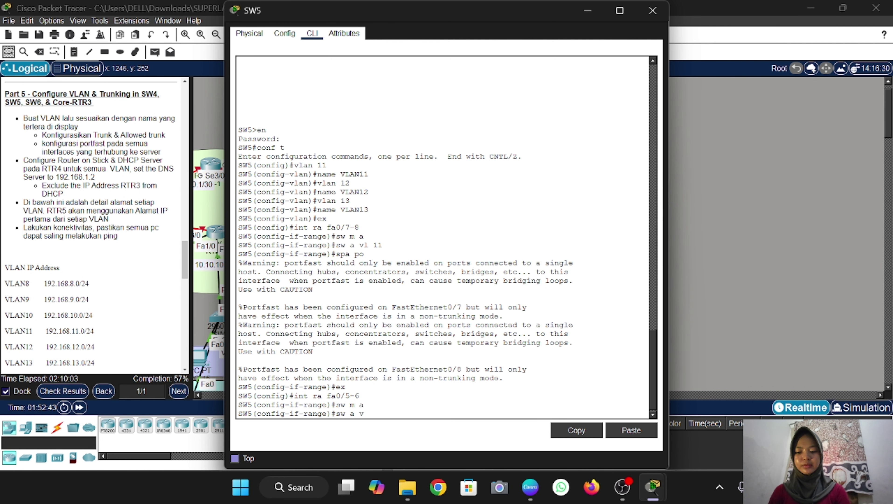
{"action": "type", "text": "l 12"}
{"action": "key", "text": "Return"}
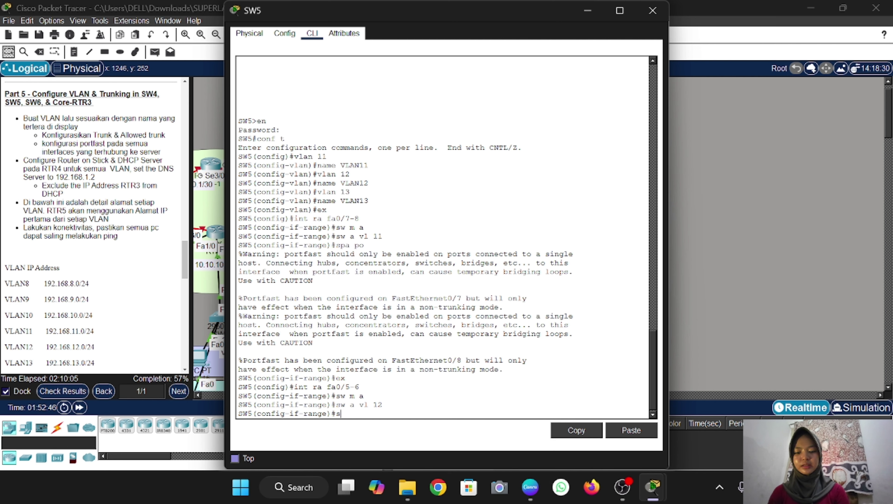
{"action": "type", "text": "spa po"}
{"action": "key", "text": "Return"}
{"action": "type", "text": "ex"}
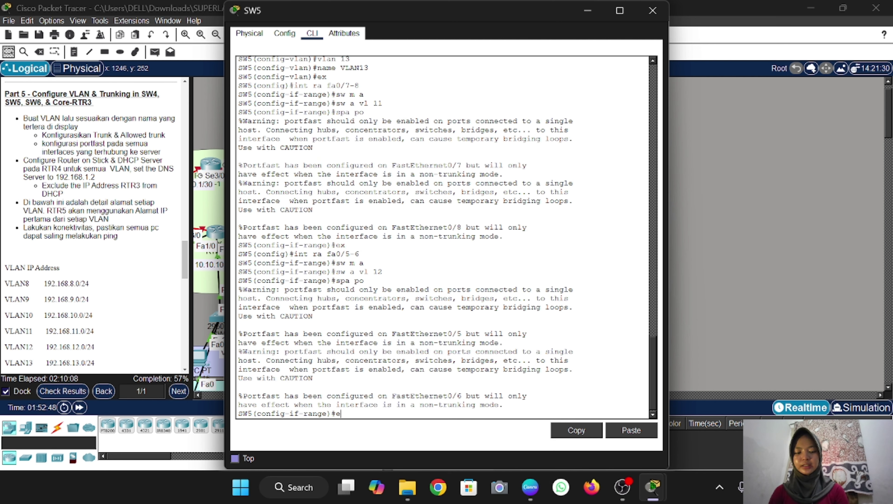
{"action": "key", "text": "Return"}
Drag PC1 upward out of the VLAN13 area on the topology
{"action": "left_click", "coordinate": [752, 282]}
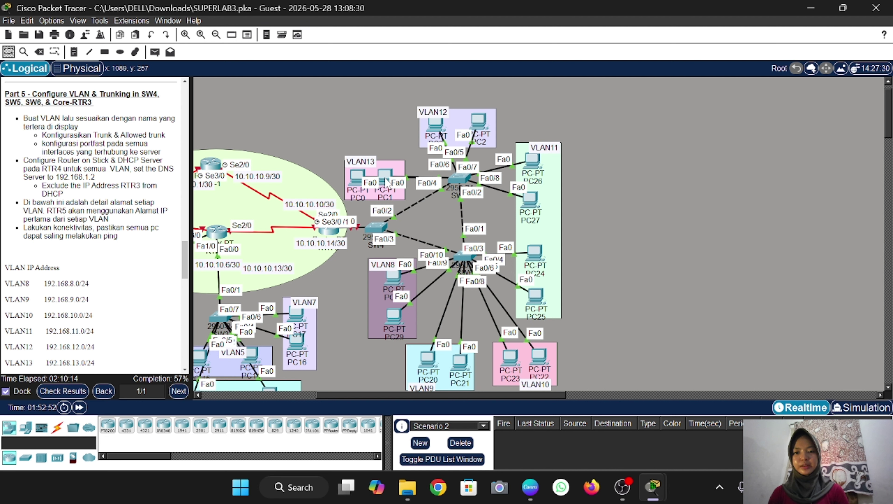
{"action": "left_click_drag", "start_coordinate": [384, 177], "coordinate": [385, 149]}
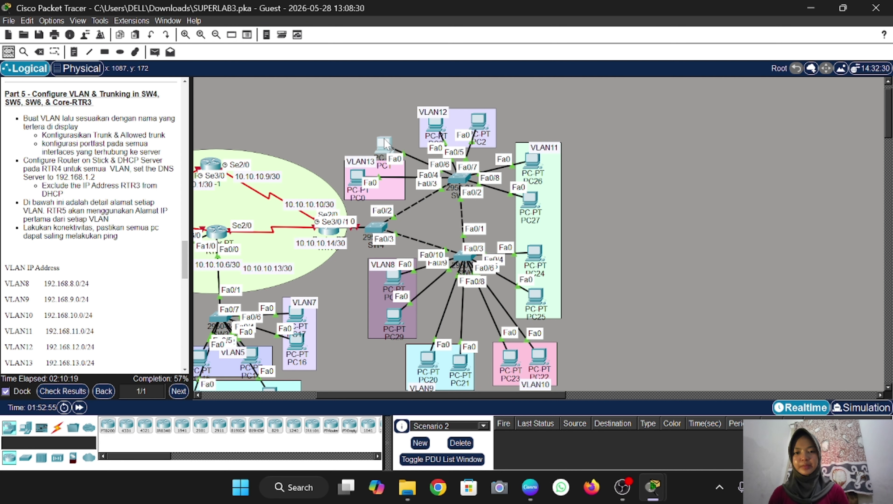
{"action": "left_click", "coordinate": [457, 178]}
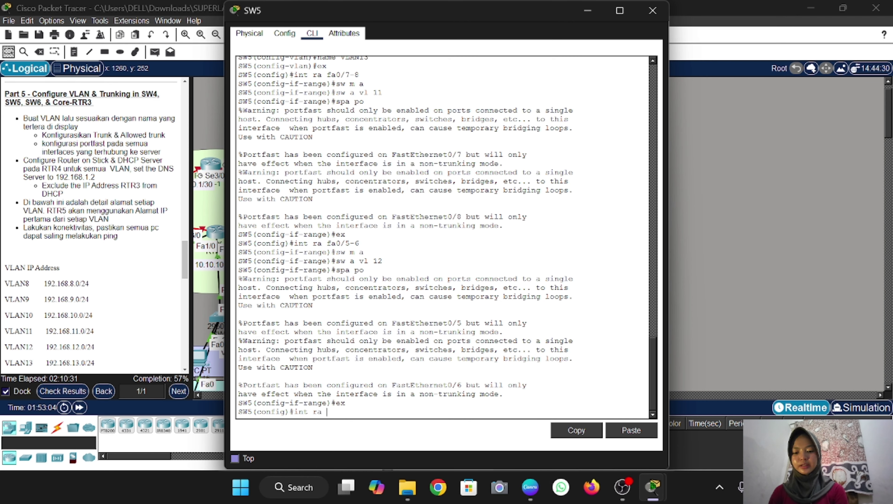
Set SW5 ports Fa0/3-4 to PortFast access mode in VLAN 13, then close SW5's console
{"action": "type", "text": "fa0/3-4"}
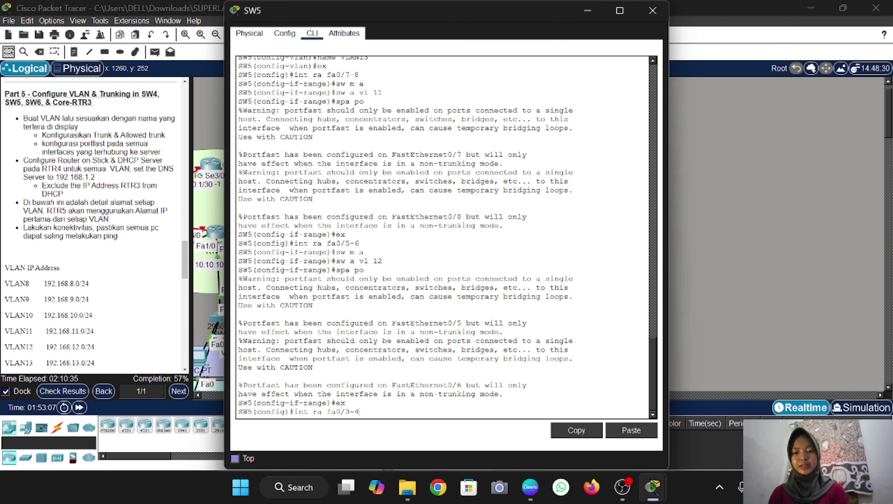
{"action": "key", "text": "Return"}
{"action": "type", "text": "sw m a"}
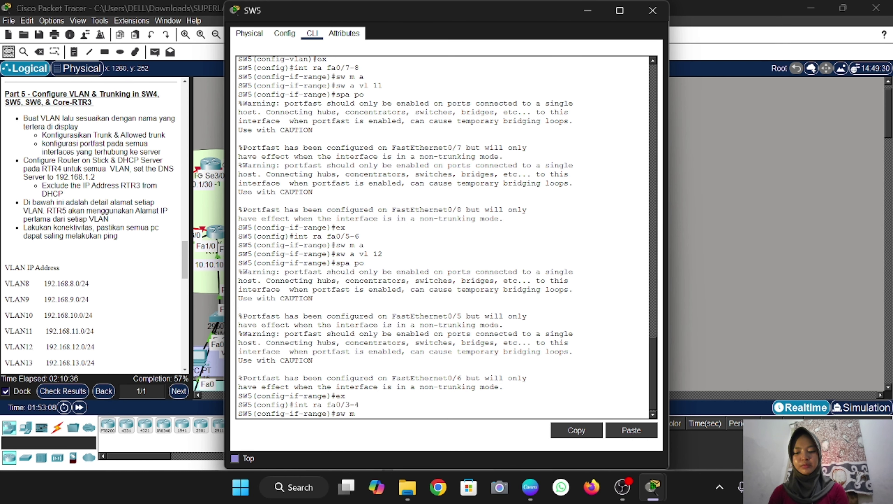
{"action": "key", "text": "Return"}
{"action": "type", "text": "sw a"}
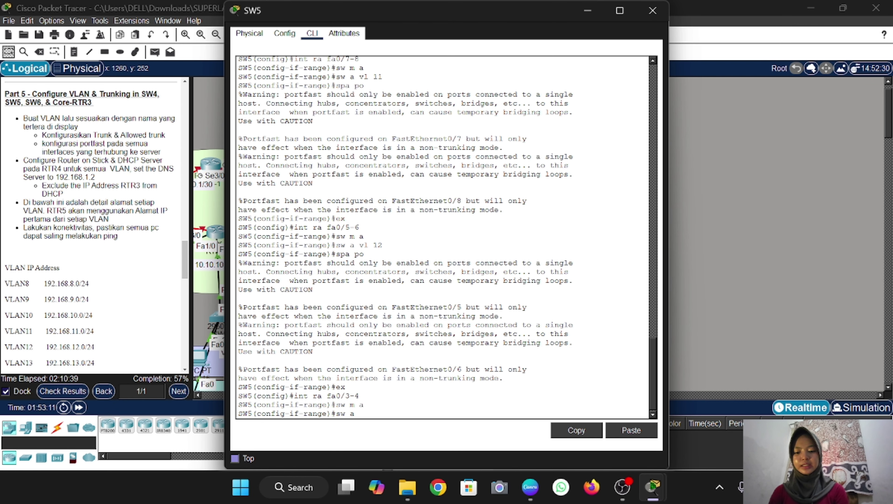
{"action": "type", "text": " vl 13"}
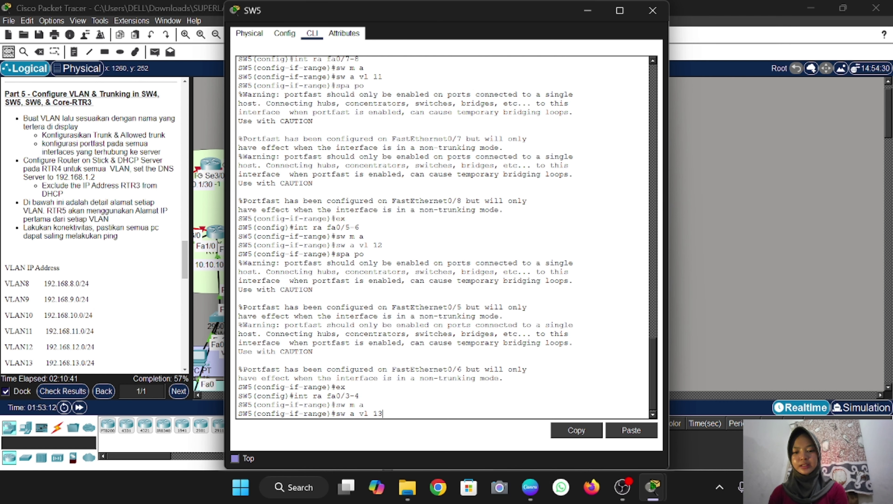
{"action": "key", "text": "Return"}
{"action": "type", "text": "spa po"}
{"action": "key", "text": "Return"}
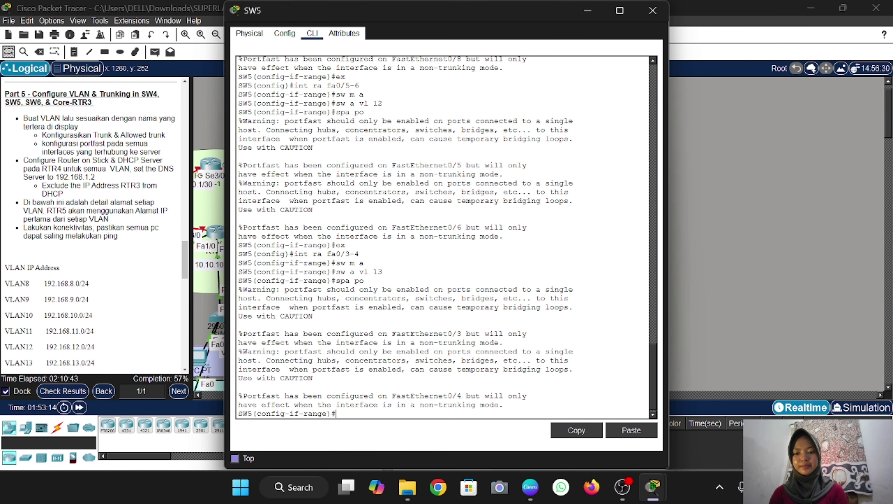
{"action": "type", "text": "ex"}
{"action": "key", "text": "Return"}
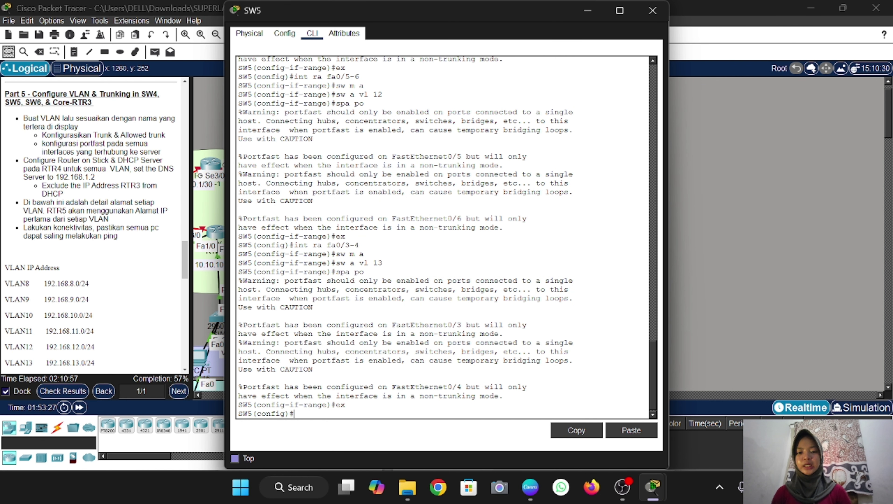
{"action": "key", "text": "alt+F4"}
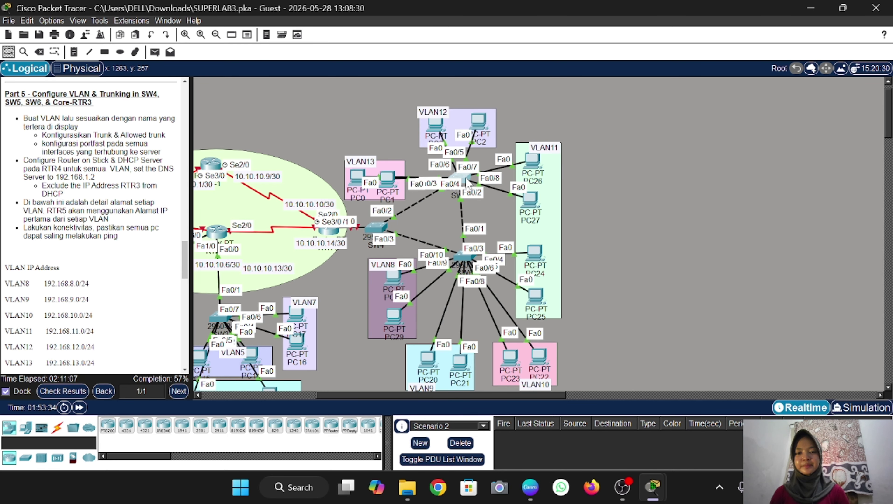
Configure SW5 ports Fa0/1-2 as trunks allowing VLANs 11-13
{"action": "left_click_drag", "start_coordinate": [467, 182], "coordinate": [459, 181]}
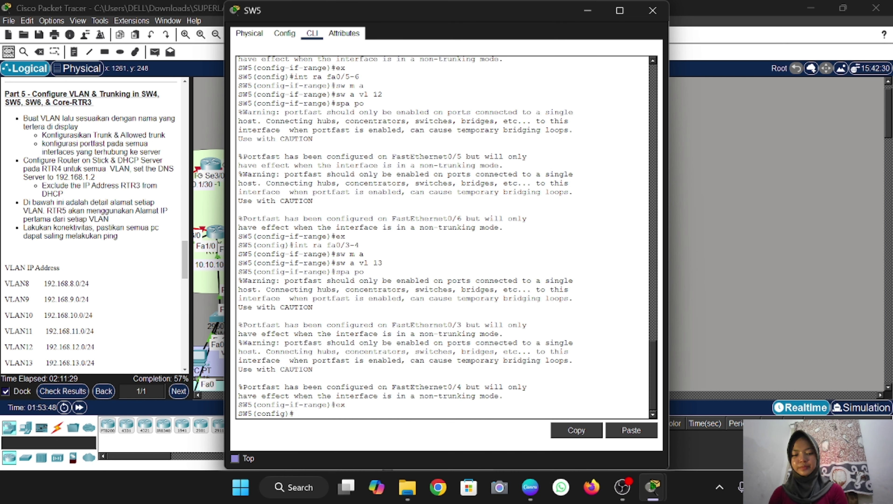
{"action": "left_click", "coordinate": [459, 182]}
{"action": "type", "text": "int"}
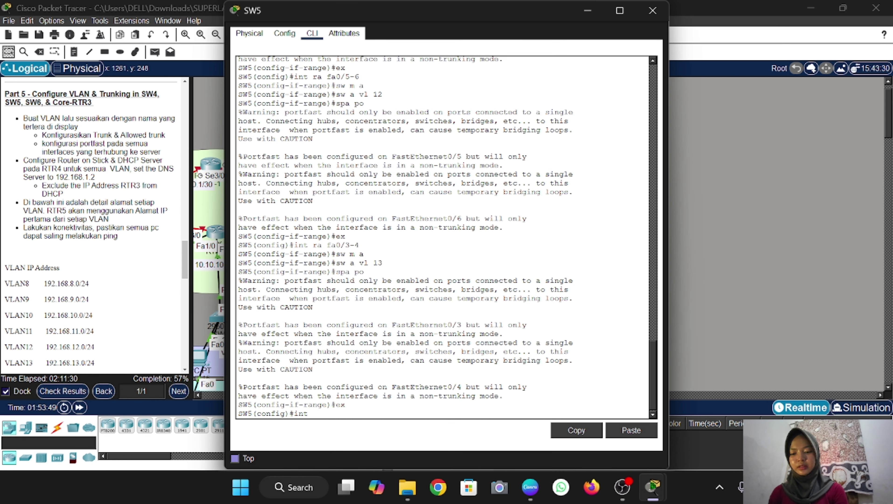
{"action": "type", "text": " ra"}
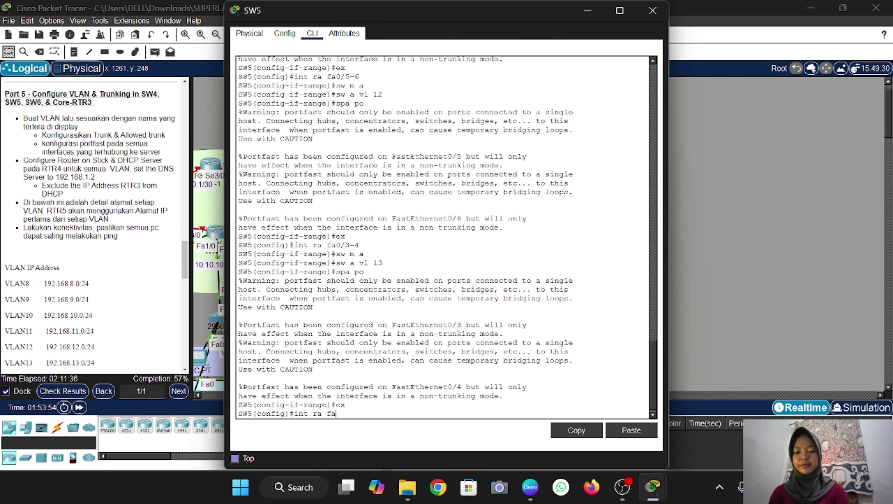
{"action": "type", "text": "fa0/1-2"}
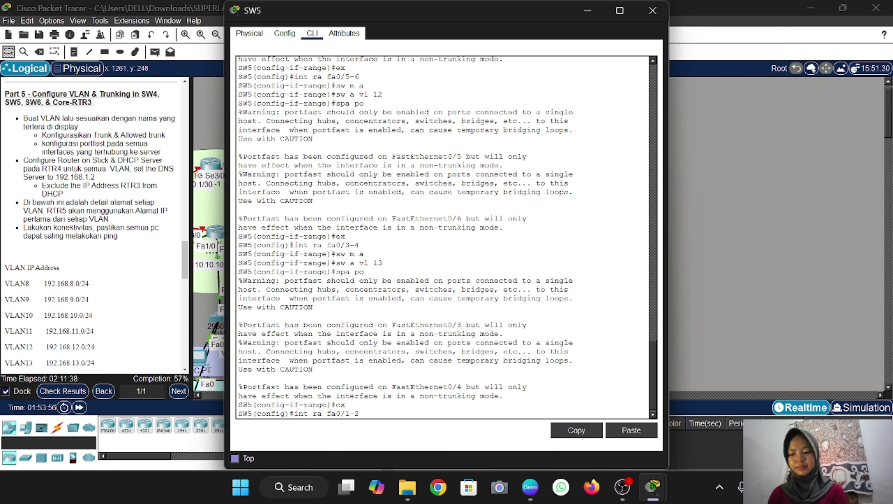
{"action": "key", "text": "Return"}
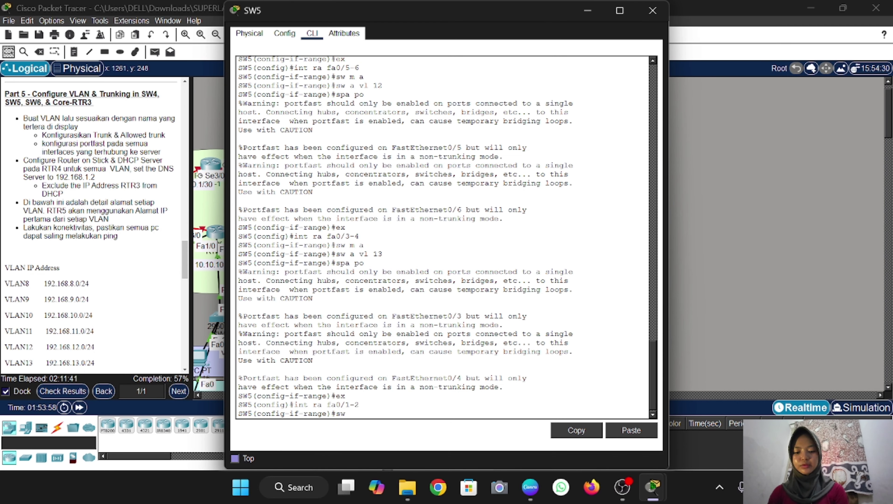
{"action": "type", "text": "sw m t"}
{"action": "key", "text": "Return"}
{"action": "type", "text": "sw t"}
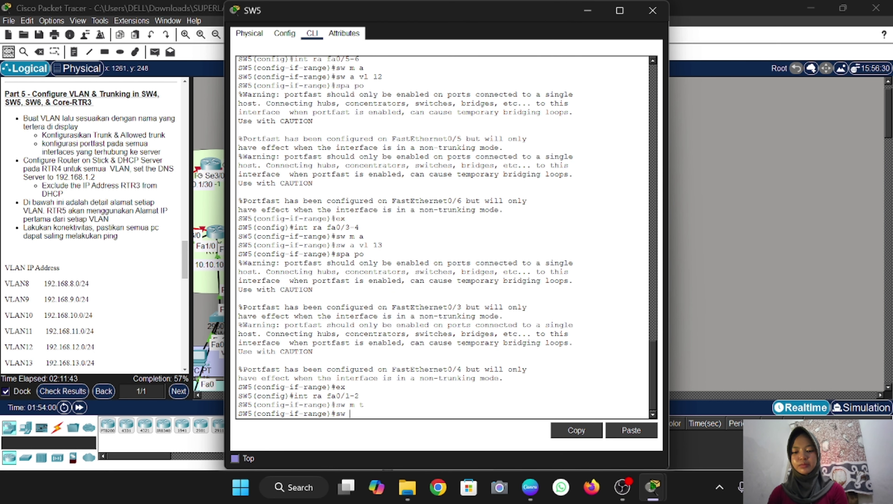
{"action": "type", "text": " all vl "}
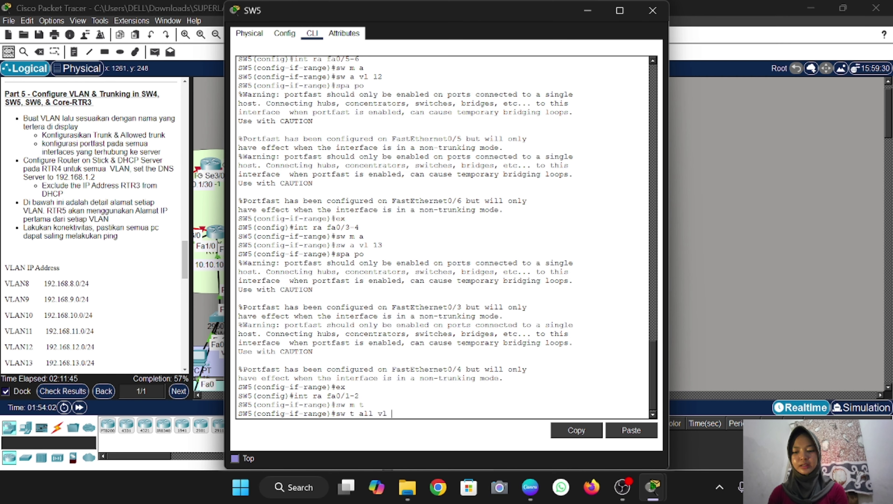
{"action": "type", "text": "11-13"}
{"action": "key", "text": "Return"}
Close SW5's console and request privileged mode on SW4 with enable
{"action": "left_click", "coordinate": [652, 10]}
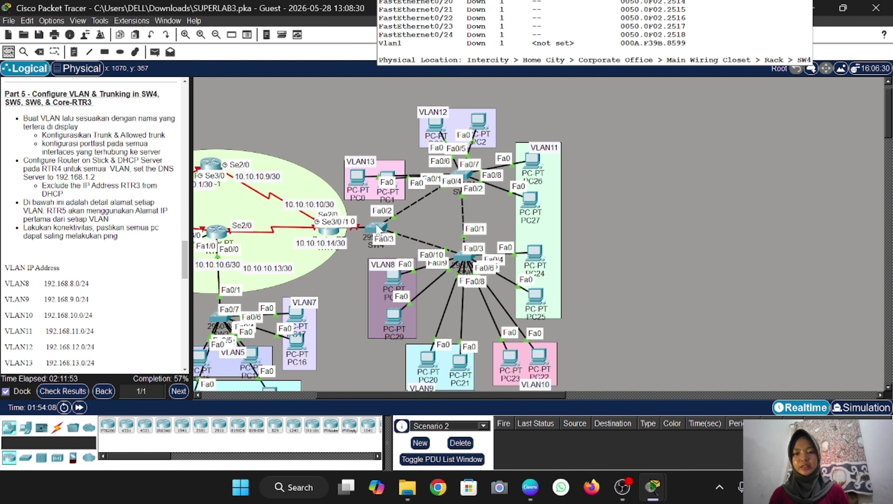
{"action": "type", "text": "en"}
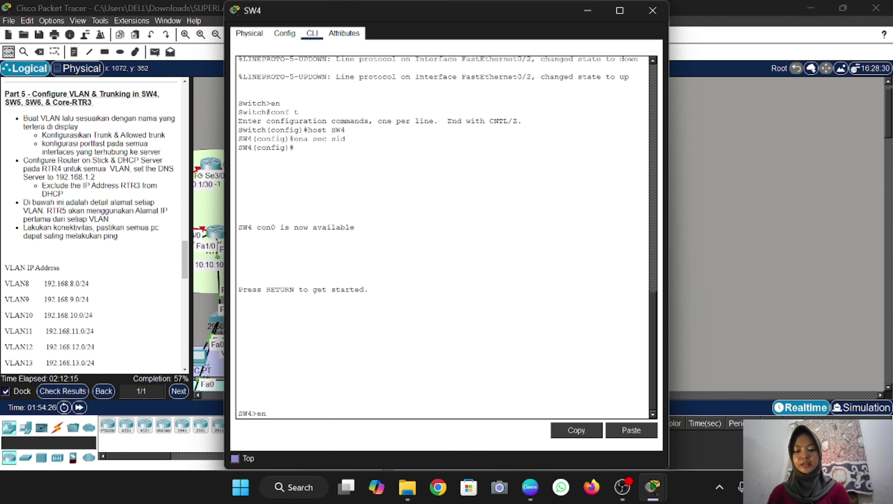
{"action": "key", "text": "Return"}
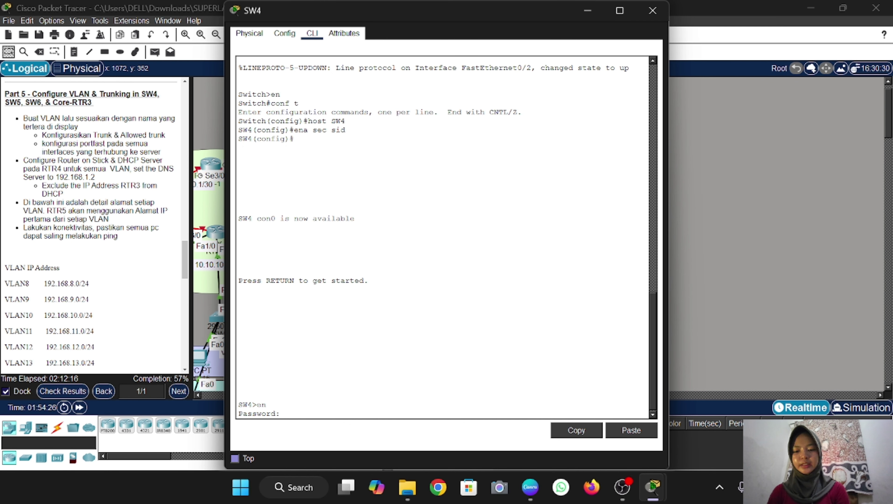
Enter the enable password and switch SW4 into global configuration mode
{"action": "type", "text": "sid"}
{"action": "key", "text": "Return"}
{"action": "type", "text": "conf t"}
{"action": "key", "text": "Return"}
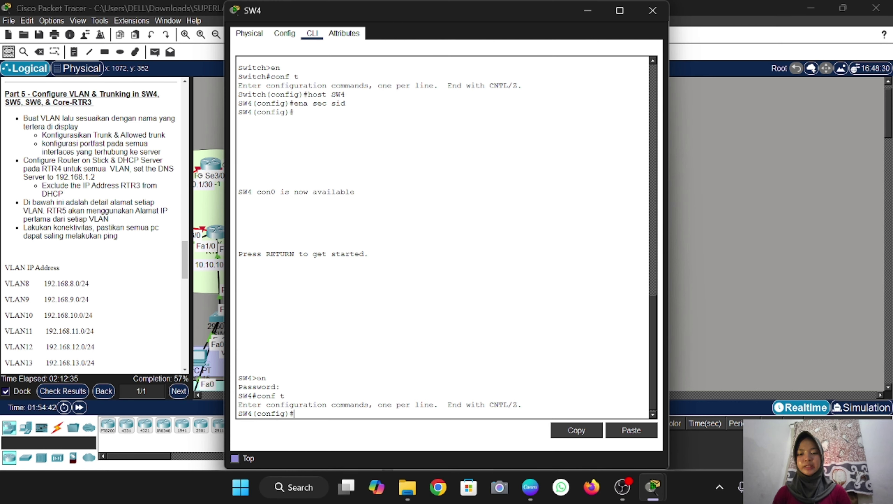
Create VLANs 8, 9 and 10 named VLAN8, VLAN9 and VLAN10
{"action": "type", "text": "v"}
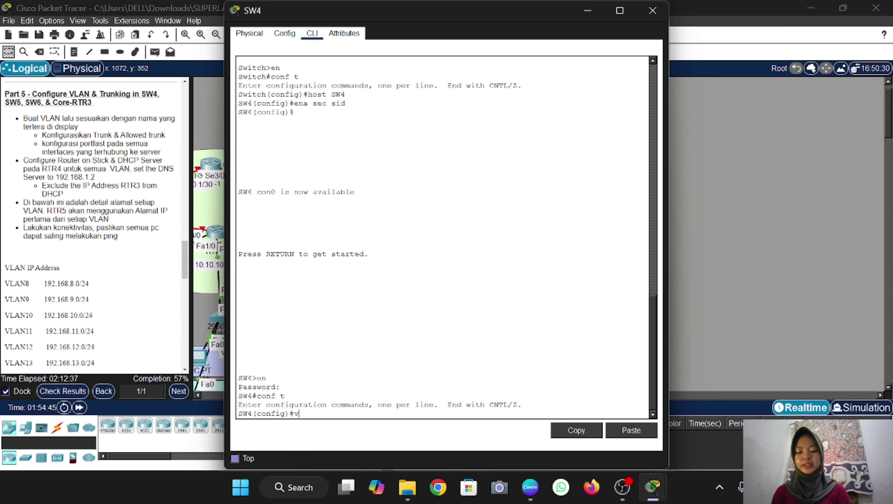
{"action": "type", "text": "lan 8"}
{"action": "key", "text": "Return"}
{"action": "type", "text": "name VLAN8"}
{"action": "key", "text": "Return"}
{"action": "type", "text": "vlan 9"}
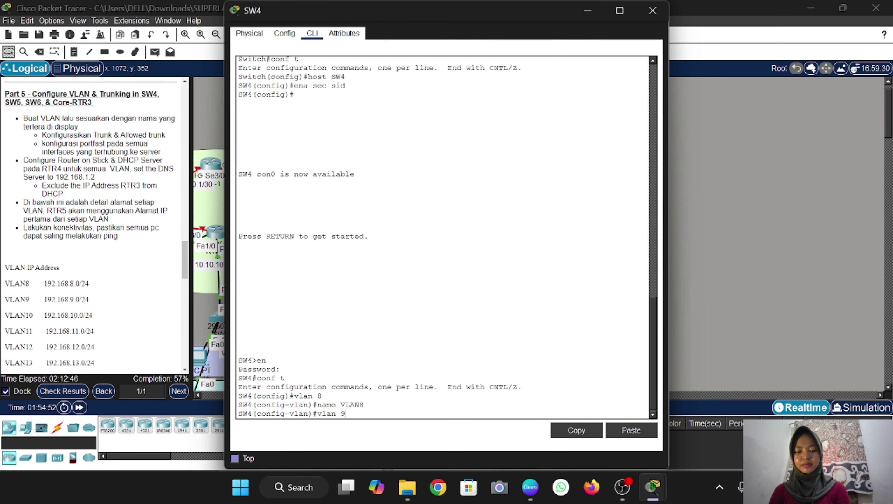
{"action": "key", "text": "Return"}
{"action": "type", "text": "name VLAN9"}
{"action": "key", "text": "Return"}
{"action": "type", "text": "vlan 10"}
{"action": "key", "text": "Return"}
{"action": "type", "text": "name VLAN10"}
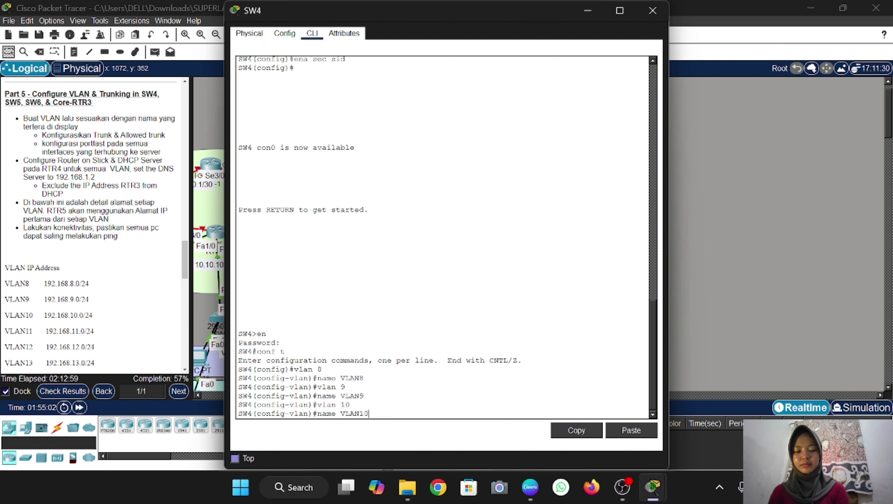
{"action": "key", "text": "Return"}
Create VLANs 11, 12 and 13 named VLAN11, VLAN12 and VLAN13
{"action": "type", "text": "vlan 11"}
{"action": "key", "text": "Return"}
{"action": "type", "text": "name VLAN11"}
{"action": "key", "text": "Return"}
{"action": "type", "text": "vlan 12"}
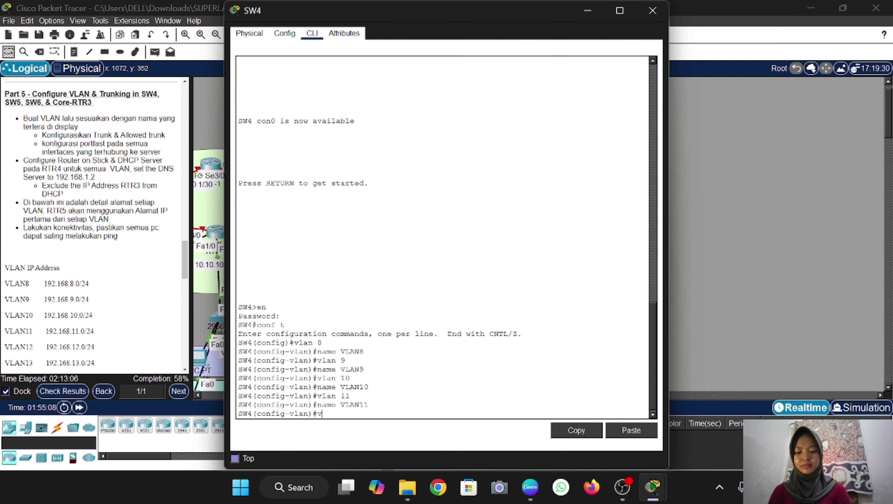
{"action": "key", "text": "Return"}
{"action": "type", "text": "name VLAN12"}
{"action": "key", "text": "Return"}
{"action": "type", "text": "vlan 13"}
{"action": "key", "text": "Return"}
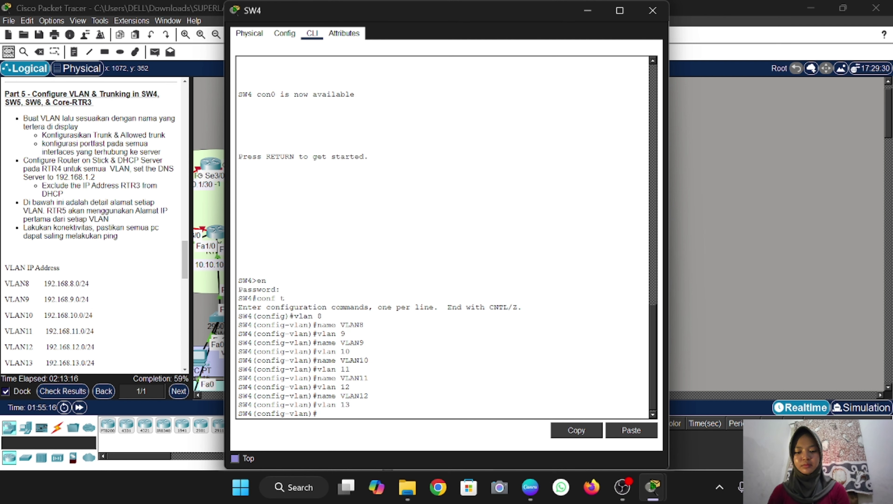
{"action": "type", "text": "name VLAN13"}
{"action": "key", "text": "Return"}
{"action": "type", "text": "ex"}
{"action": "key", "text": "Return"}
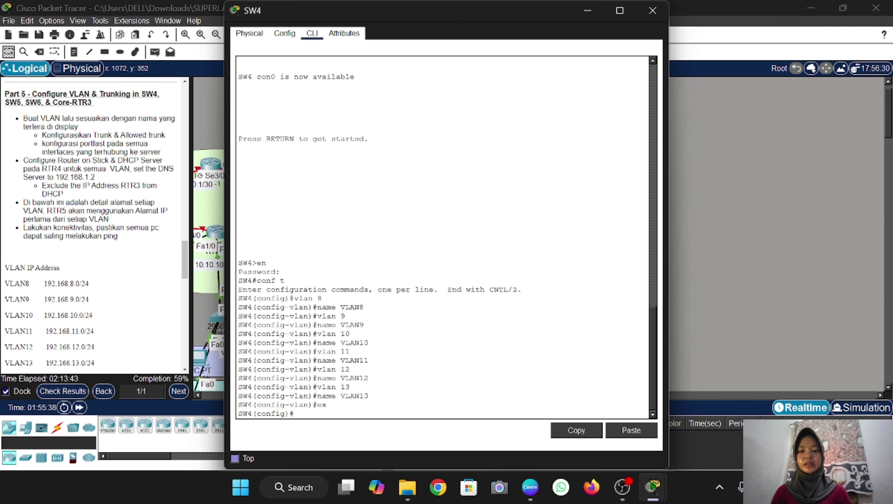
Make SW4 ports Fa0/2-3 trunks allowing VLANs 8-13
{"action": "key", "text": "alt+F4"}
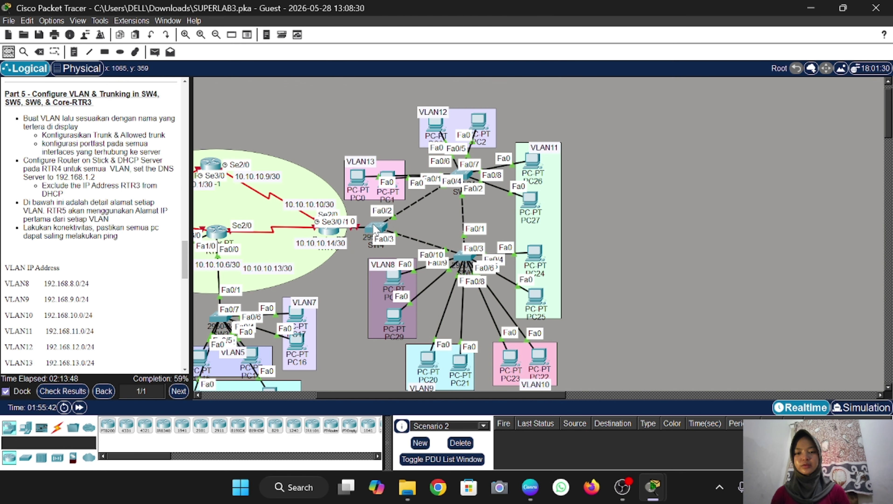
{"action": "left_click", "coordinate": [377, 228]}
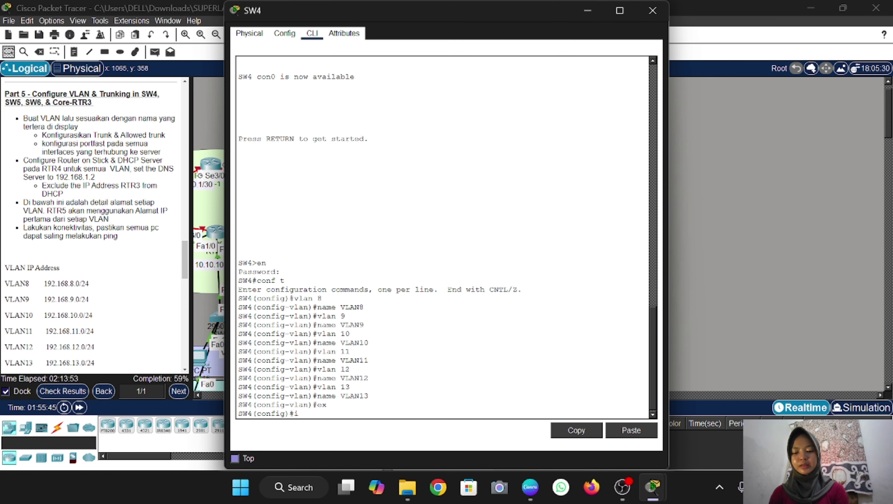
{"action": "type", "text": "int ra fa0/"}
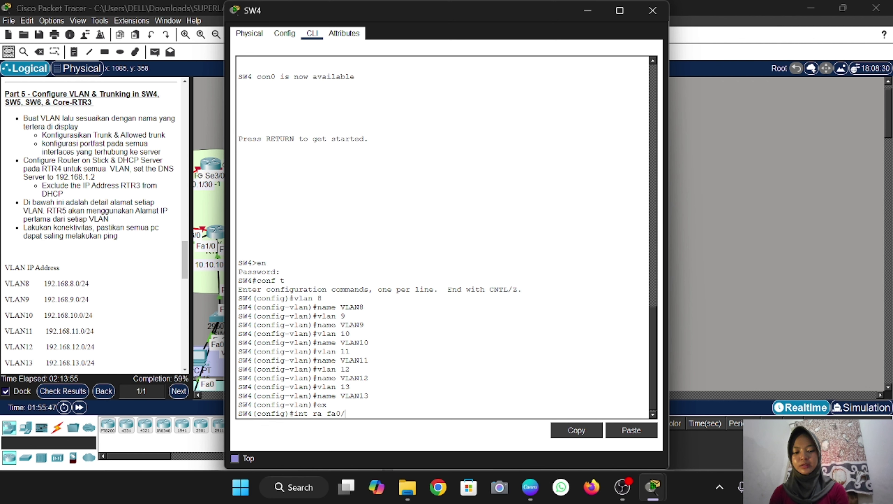
{"action": "type", "text": "2-3"}
{"action": "key", "text": "Return"}
{"action": "type", "text": "s"}
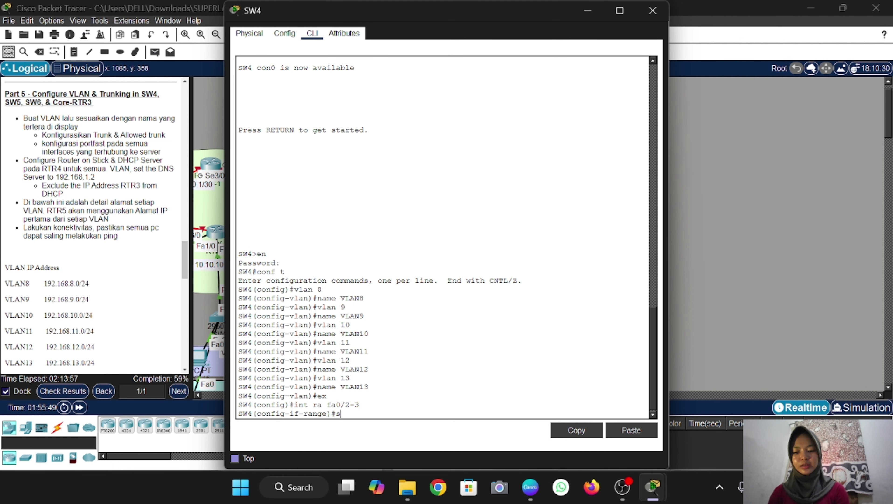
{"action": "type", "text": "w m"}
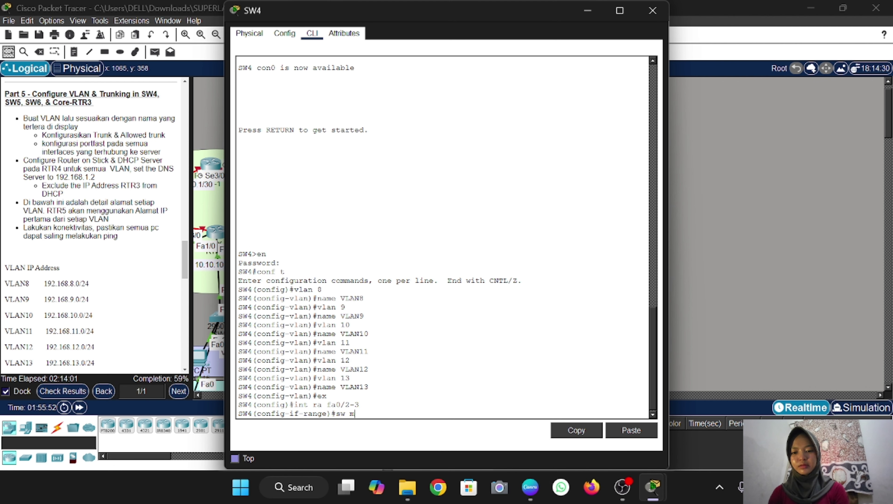
{"action": "type", "text": " t"}
{"action": "key", "text": "Return"}
{"action": "type", "text": "sw t"}
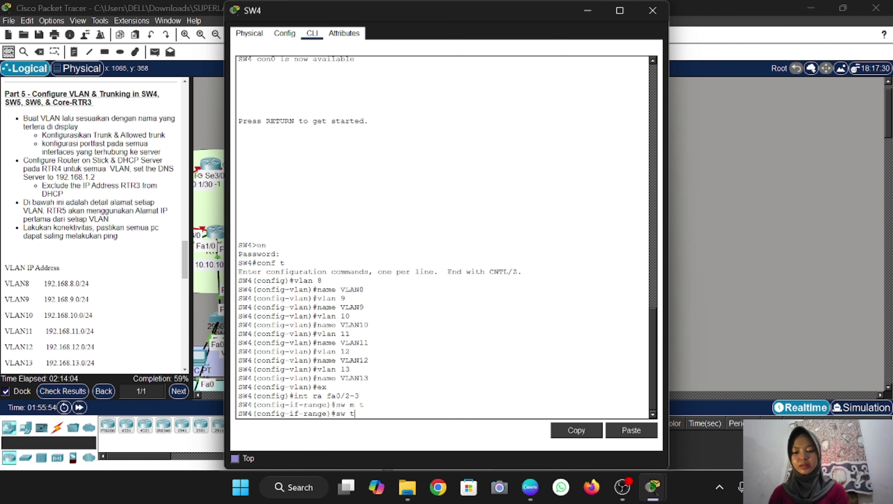
{"action": "type", "text": " all"}
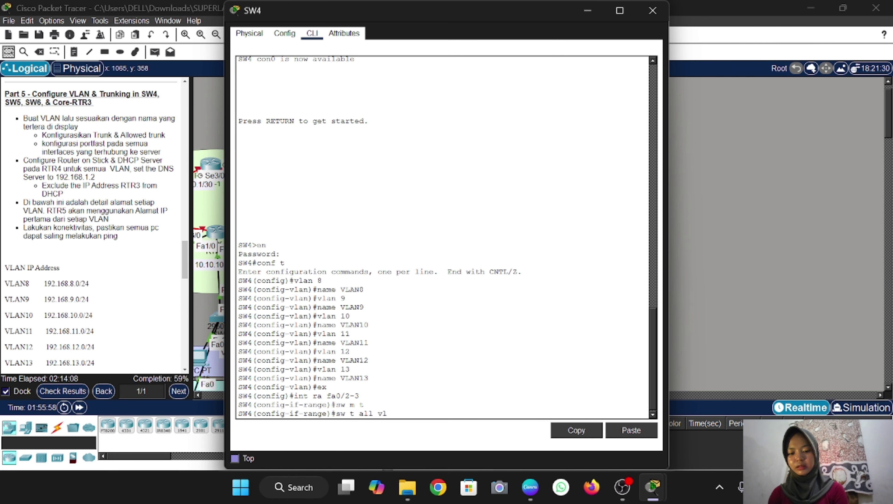
{"action": "type", "text": " vl 8-13"}
{"action": "key", "text": "Return"}
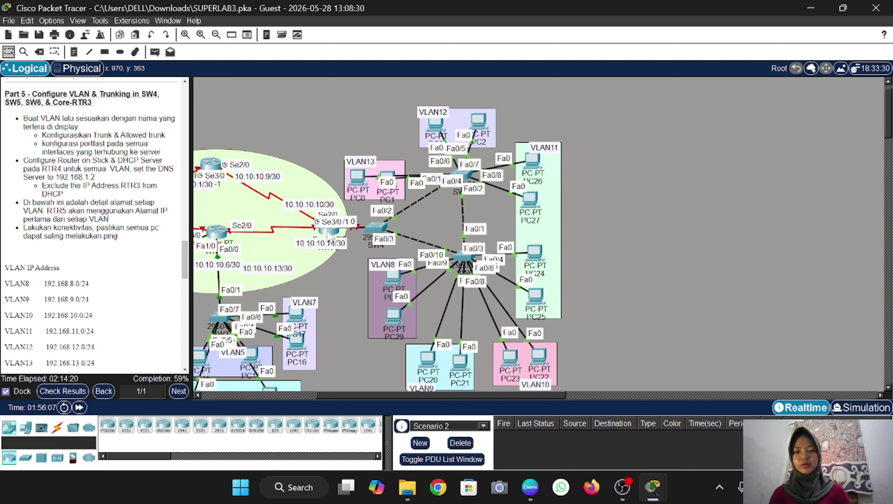
On RTR-3's console, enter privileged mode with the password and go into global configuration
{"action": "left_click", "coordinate": [332, 231]}
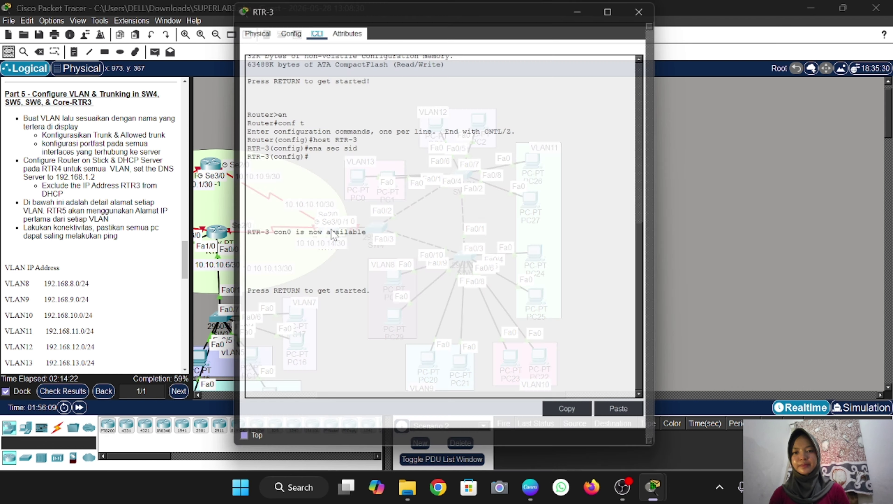
{"action": "key", "text": "Return"}
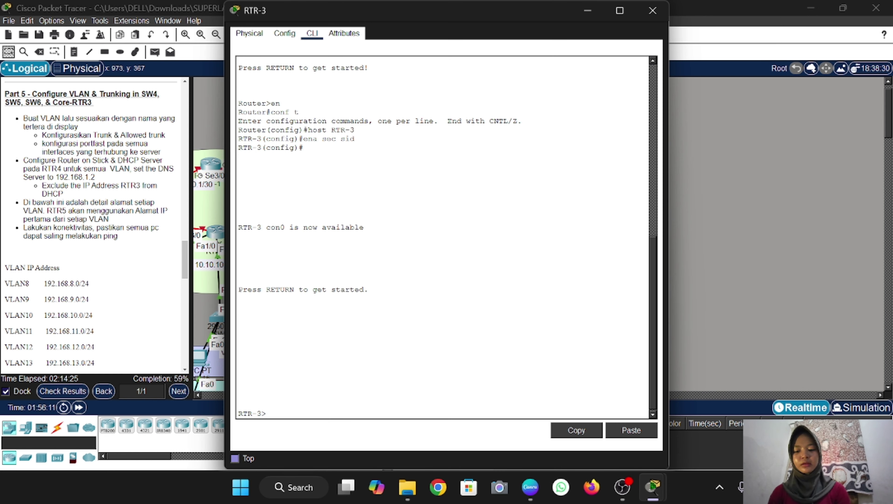
{"action": "type", "text": "en"}
{"action": "key", "text": "Return"}
{"action": "type", "text": "sid"}
{"action": "key", "text": "Return"}
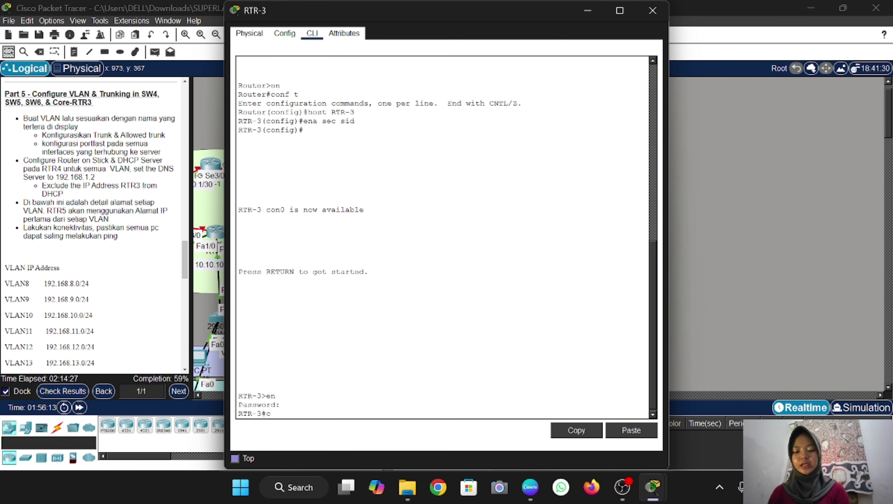
{"action": "type", "text": "conf t"}
{"action": "key", "text": "Return"}
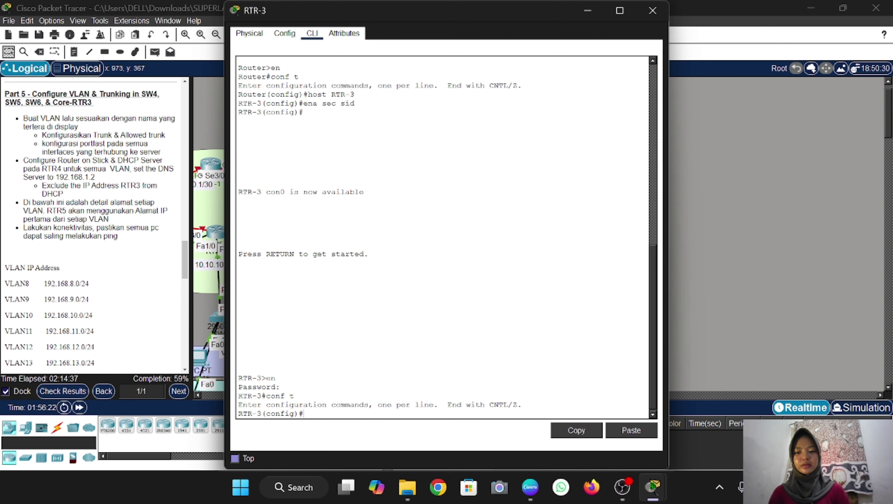
Move RTR-3 up-left in the topology, then select and exit interface FastEthernet0/0
{"action": "left_click", "coordinate": [733, 305]}
{"action": "left_click_drag", "start_coordinate": [327, 235], "coordinate": [296, 229]}
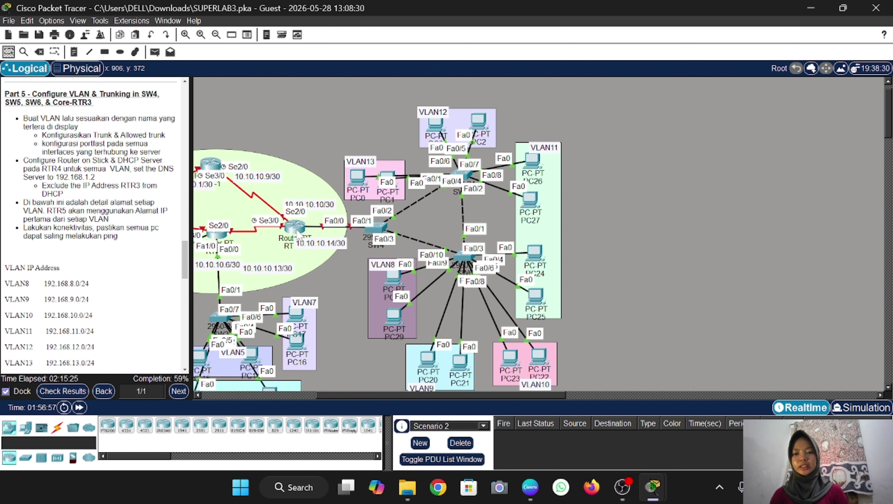
{"action": "double_click", "coordinate": [295, 228]}
{"action": "type", "text": "int "}
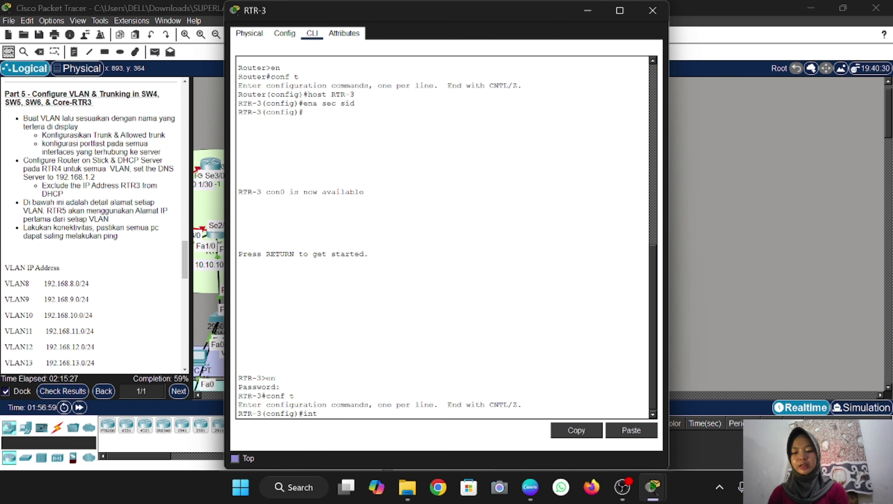
{"action": "type", "text": "fa0/0"}
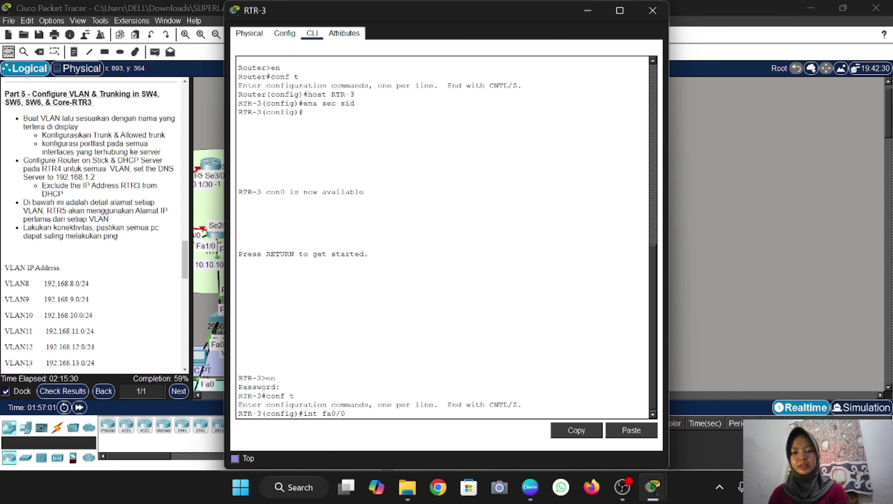
{"action": "key", "text": "Return"}
{"action": "type", "text": "ex"}
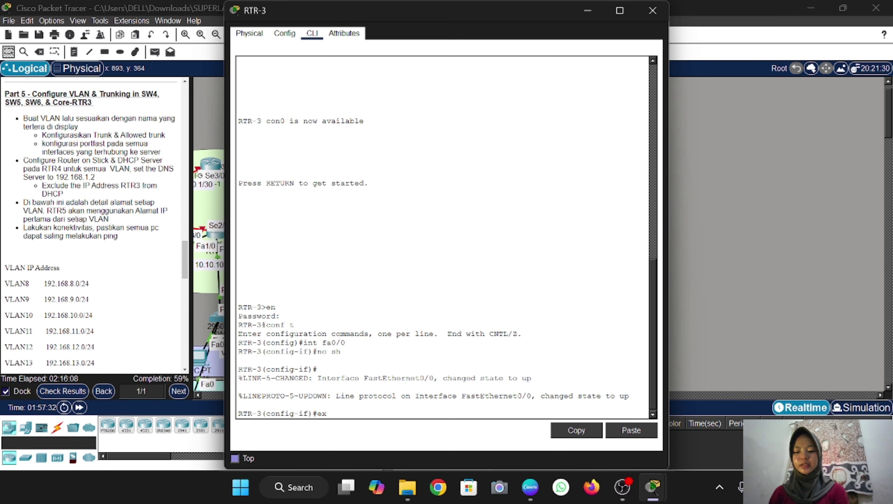
{"action": "key", "text": "Return"}
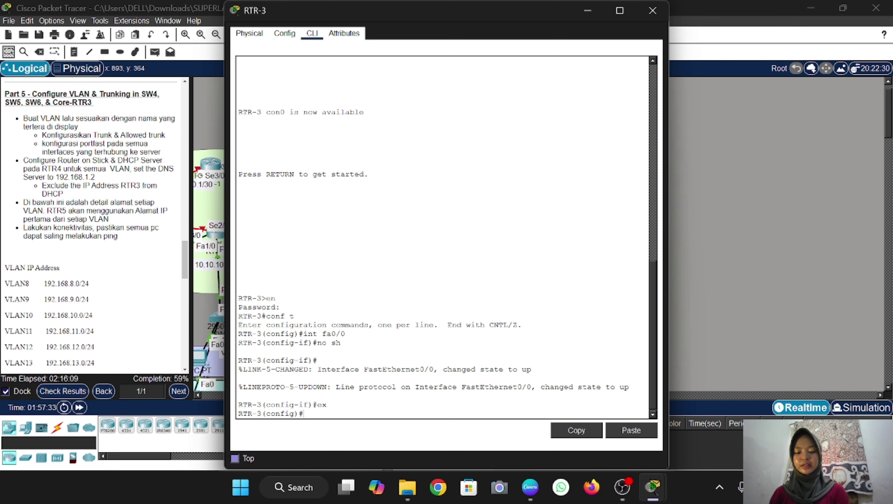
{"action": "type", "text": "int fa"}
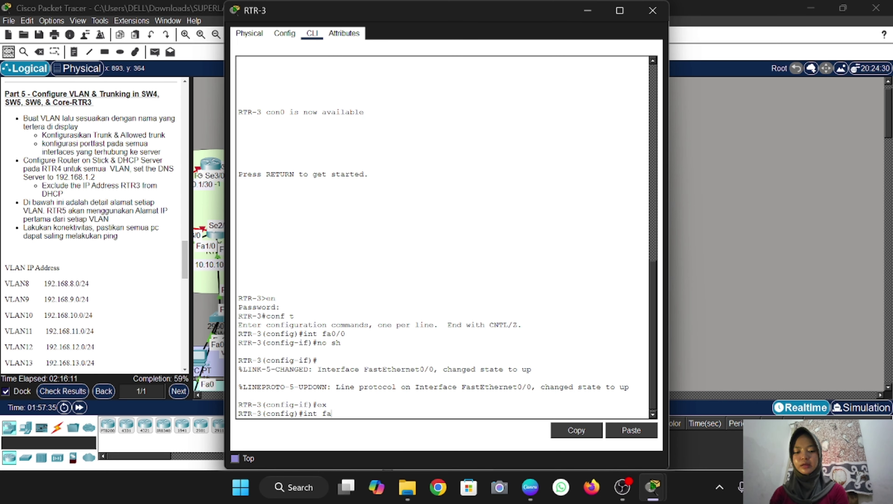
{"action": "type", "text": "0/"}
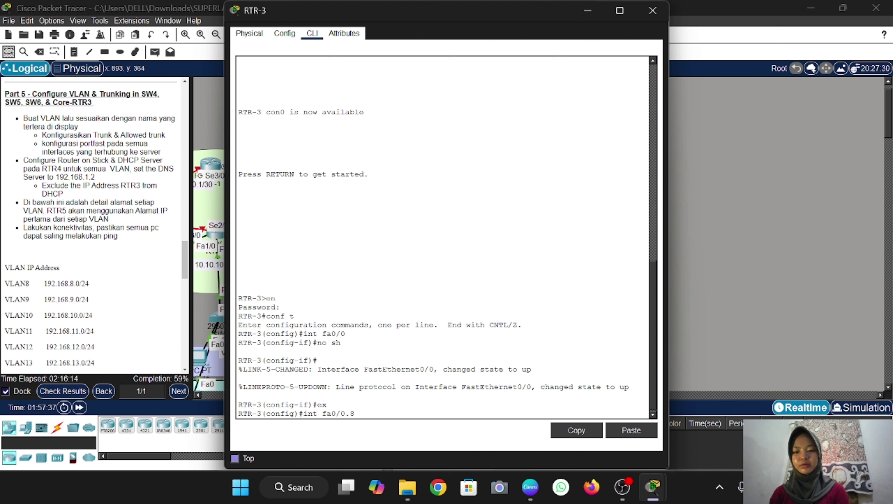
{"action": "type", "text": "0.8"}
Create subinterface Fa0/0.8 with dot1Q VLAN 8 and IP 192.168.8.1 255.255.255.0
{"action": "key", "text": "Return"}
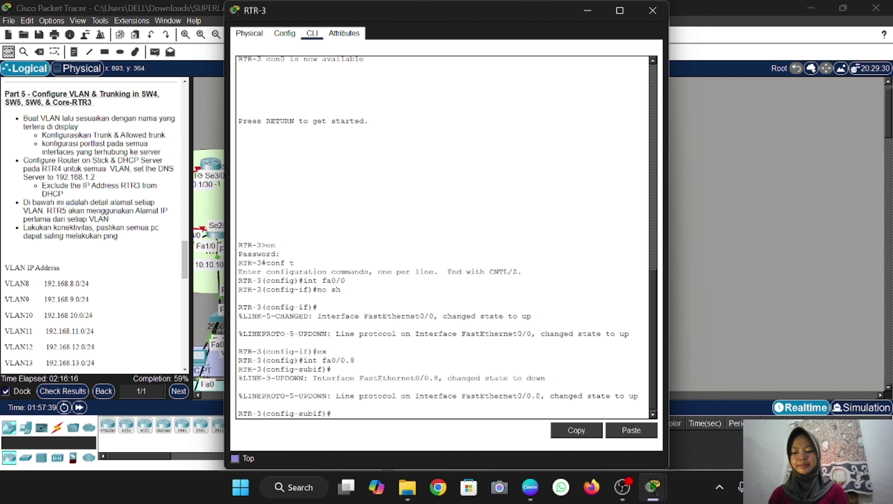
{"action": "type", "text": "enc do 8"}
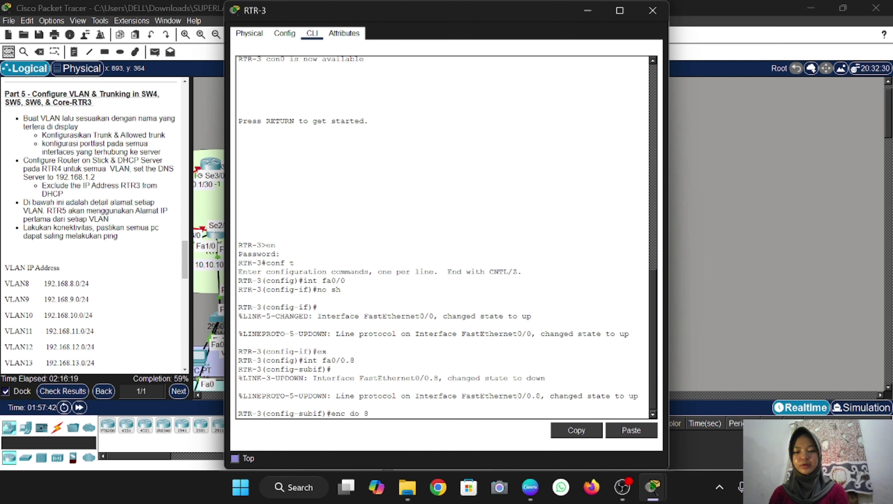
{"action": "key", "text": "Return"}
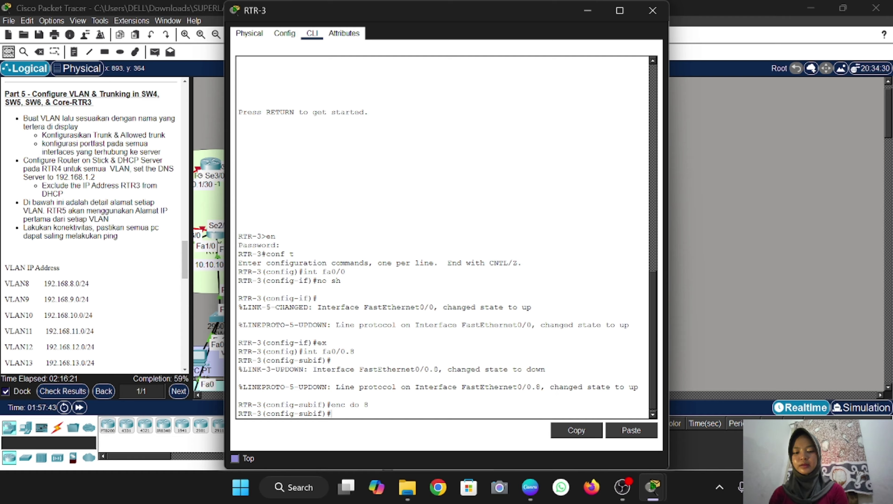
{"action": "type", "text": "ip add 192"}
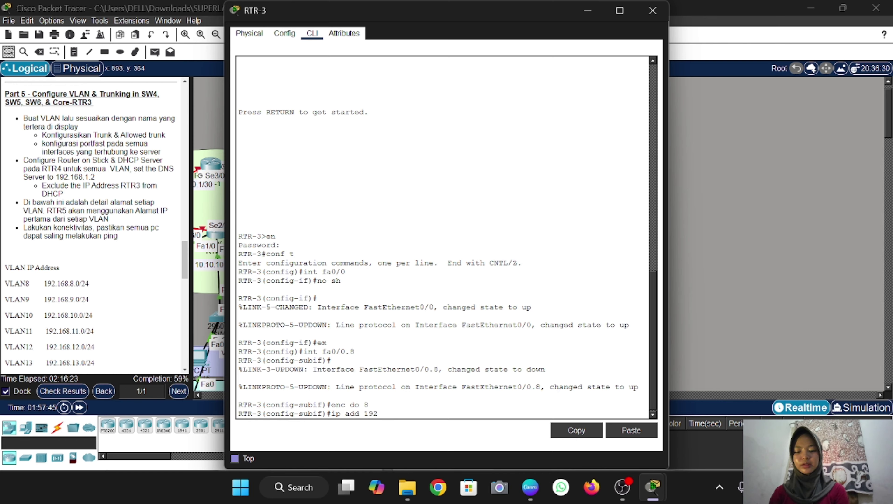
{"action": "type", "text": ".168"}
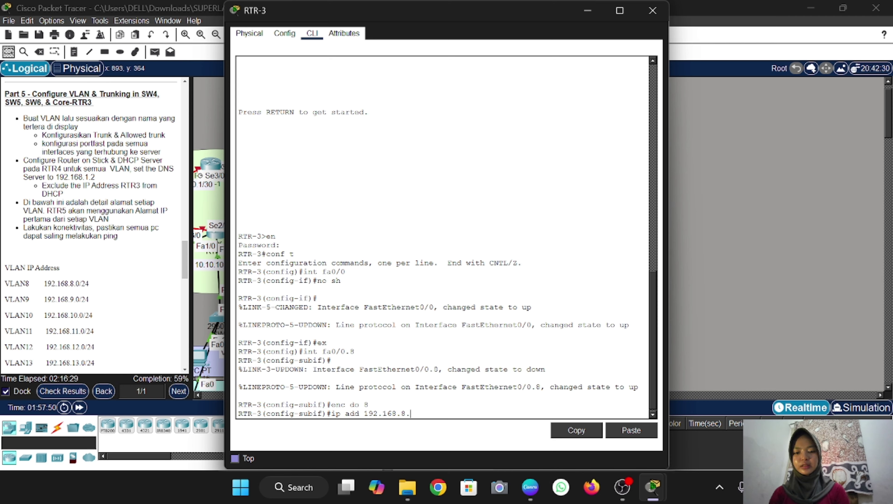
{"action": "type", "text": ".8."}
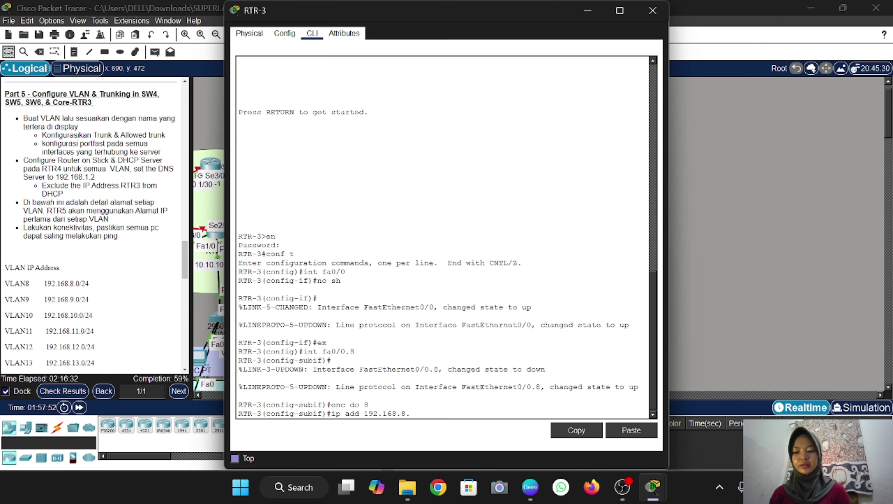
{"action": "type", "text": "1 255"}
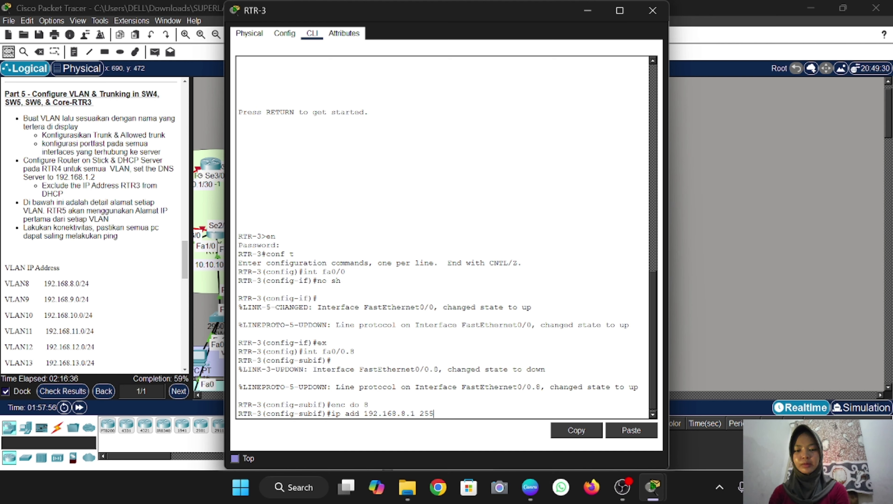
{"action": "type", "text": ".255.255.0"}
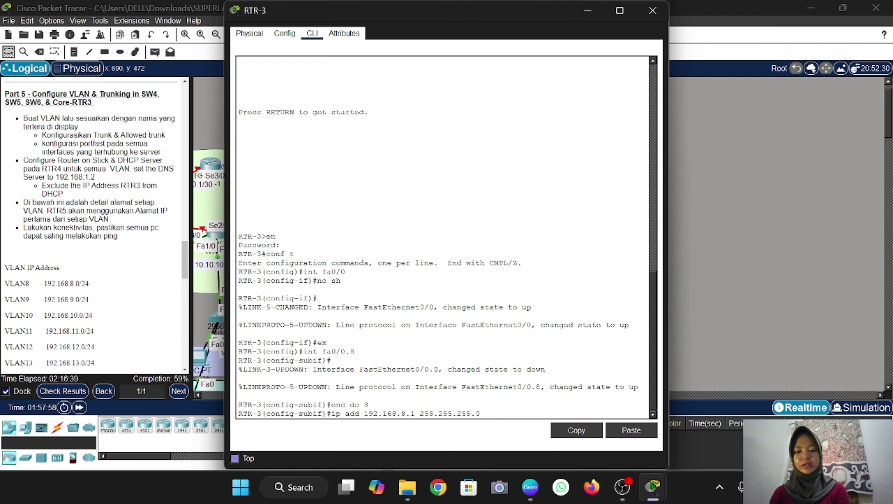
{"action": "key", "text": "Return"}
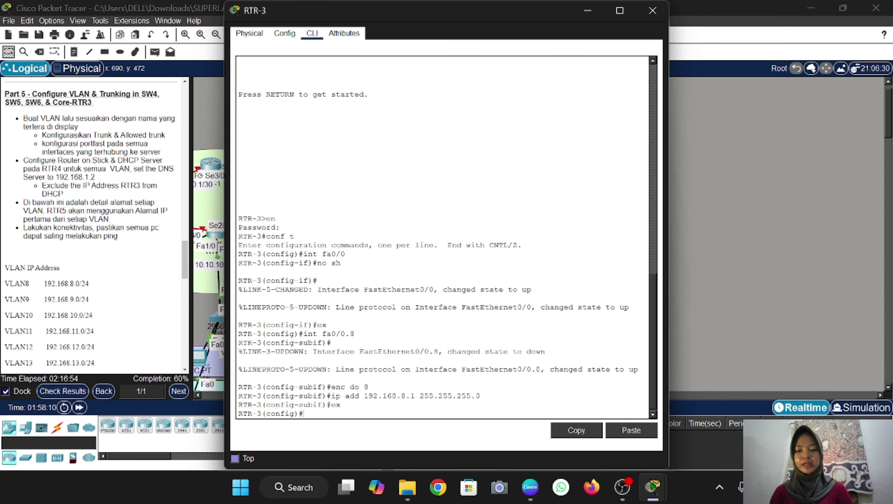
Create subinterface Fa0/0.9 tagged dot1Q VLAN 9 with address 192.168.9.1 255.255.255.0
{"action": "type", "text": "int fa0/0.9"}
{"action": "key", "text": "Return"}
{"action": "key", "text": "Up"}
{"action": "key", "text": "Up"}
{"action": "key", "text": "Up"}
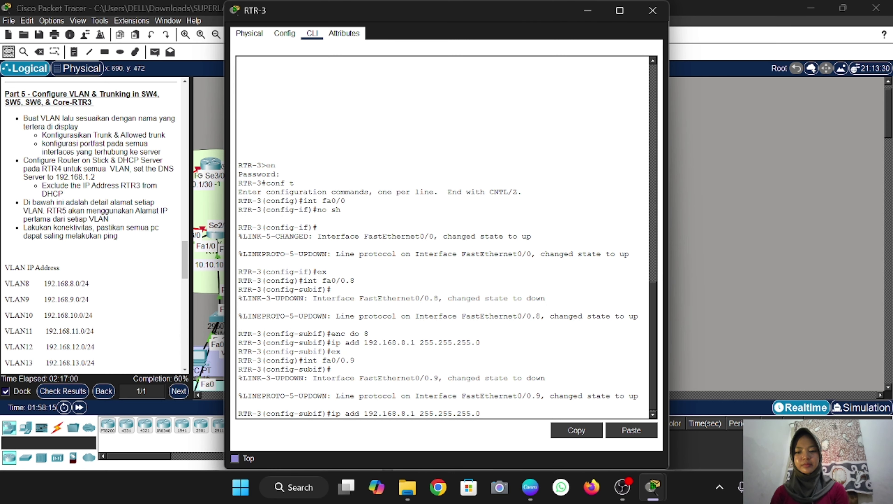
{"action": "key", "text": "Up"}
{"action": "key", "text": "BackSpace"}
{"action": "type", "text": "9"}
{"action": "key", "text": "Return"}
{"action": "key", "text": "Up"}
{"action": "key", "text": "Up"}
{"action": "key", "text": "Up"}
{"action": "key", "text": "Up"}
{"action": "key", "text": "Left"}
{"action": "key", "text": "Left"}
{"action": "key", "text": "Left"}
{"action": "key", "text": "Left"}
{"action": "key", "text": "Left"}
{"action": "key", "text": "Left"}
{"action": "key", "text": "Left"}
{"action": "key", "text": "Left"}
{"action": "key", "text": "Left"}
{"action": "key", "text": "Left"}
{"action": "key", "text": "Left"}
{"action": "key", "text": "Left"}
{"action": "key", "text": "Left"}
{"action": "key", "text": "Left"}
{"action": "key", "text": "Left"}
{"action": "key", "text": "Left"}
{"action": "key", "text": "BackSpace"}
{"action": "type", "text": "9"}
{"action": "key", "text": "Return"}
{"action": "key", "text": "Up"}
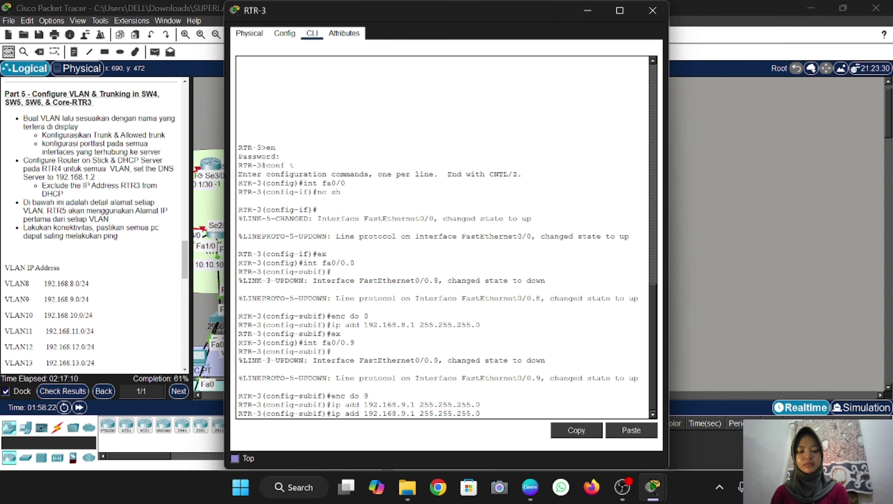
{"action": "key", "text": "Up"}
{"action": "key", "text": "Up"}
{"action": "key", "text": "Up"}
{"action": "key", "text": "Return"}
Create subinterface Fa0/0.10 tagged dot1Q VLAN 10 with address 192.168.10.1 255.255.255.0
{"action": "key", "text": "Up"}
{"action": "key", "text": "Up"}
{"action": "key", "text": "Up"}
{"action": "key", "text": "Up"}
{"action": "key", "text": "BackSpace"}
{"action": "type", "text": "10"}
{"action": "key", "text": "Return"}
{"action": "key", "text": "Up"}
{"action": "key", "text": "Up"}
{"action": "key", "text": "Up"}
{"action": "key", "text": "Up"}
{"action": "key", "text": "BackSpace"}
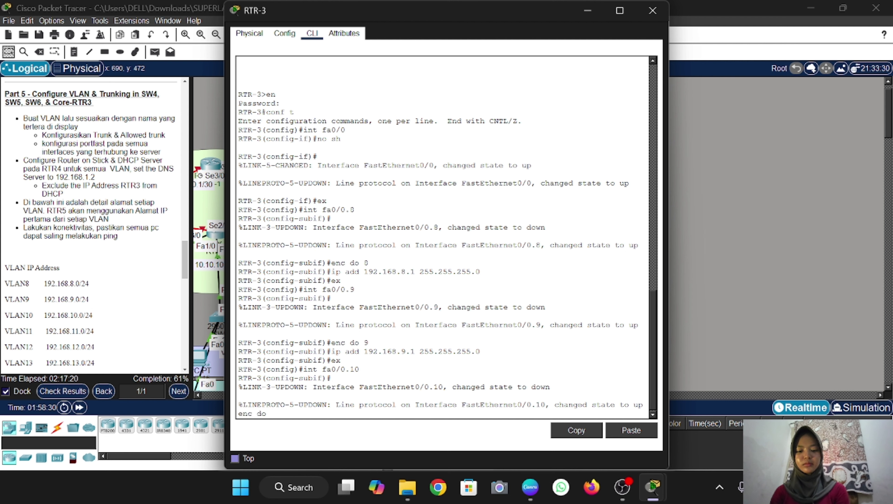
{"action": "type", "text": "10"}
{"action": "key", "text": "Return"}
{"action": "key", "text": "Up"}
{"action": "key", "text": "Up"}
{"action": "key", "text": "Up"}
{"action": "key", "text": "Up"}
{"action": "key", "text": "Left"}
{"action": "key", "text": "Left"}
{"action": "key", "text": "Left"}
{"action": "key", "text": "Left"}
{"action": "key", "text": "Left"}
{"action": "key", "text": "Left"}
{"action": "key", "text": "Left"}
{"action": "key", "text": "Left"}
{"action": "key", "text": "Left"}
{"action": "key", "text": "Left"}
{"action": "key", "text": "Left"}
{"action": "key", "text": "Left"}
{"action": "key", "text": "Left"}
{"action": "key", "text": "Left"}
{"action": "key", "text": "Left"}
{"action": "key", "text": "Left"}
{"action": "key", "text": "BackSpace"}
{"action": "type", "text": "10"}
{"action": "key", "text": "Return"}
Create subinterface Fa0/0.11 tagged dot1Q VLAN 11 with address 192.168.11.1 255.255.255.0
{"action": "key", "text": "Up"}
{"action": "key", "text": "Up"}
{"action": "key", "text": "Up"}
{"action": "key", "text": "Up"}
{"action": "key", "text": "Return"}
{"action": "key", "text": "Up"}
{"action": "key", "text": "Up"}
{"action": "key", "text": "Up"}
{"action": "key", "text": "Up"}
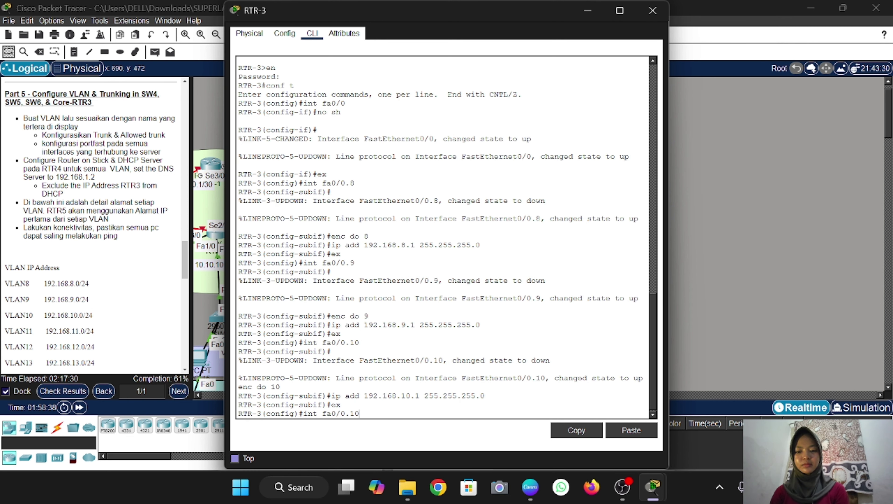
{"action": "key", "text": "BackSpace"}
{"action": "type", "text": "1"}
{"action": "key", "text": "Return"}
{"action": "key", "text": "Up"}
{"action": "key", "text": "BackSpace"}
{"action": "type", "text": "1"}
{"action": "key", "text": "Return"}
Create subinterface Fa0/0.12 tagged dot1Q VLAN 12 with address 192.168.12.1 255.255.255.0
{"action": "key", "text": "Up"}
{"action": "key", "text": "Up"}
{"action": "key", "text": "Up"}
{"action": "key", "text": "Up"}
{"action": "key", "text": "Left"}
{"action": "key", "text": "Left"}
{"action": "key", "text": "Left"}
{"action": "key", "text": "Left"}
{"action": "key", "text": "Left"}
{"action": "key", "text": "Left"}
{"action": "key", "text": "Left"}
{"action": "key", "text": "Left"}
{"action": "key", "text": "Left"}
{"action": "key", "text": "Left"}
{"action": "key", "text": "Left"}
{"action": "key", "text": "Left"}
{"action": "key", "text": "Left"}
{"action": "key", "text": "Left"}
{"action": "key", "text": "Left"}
{"action": "key", "text": "Left"}
{"action": "key", "text": "BackSpace"}
{"action": "type", "text": "1"}
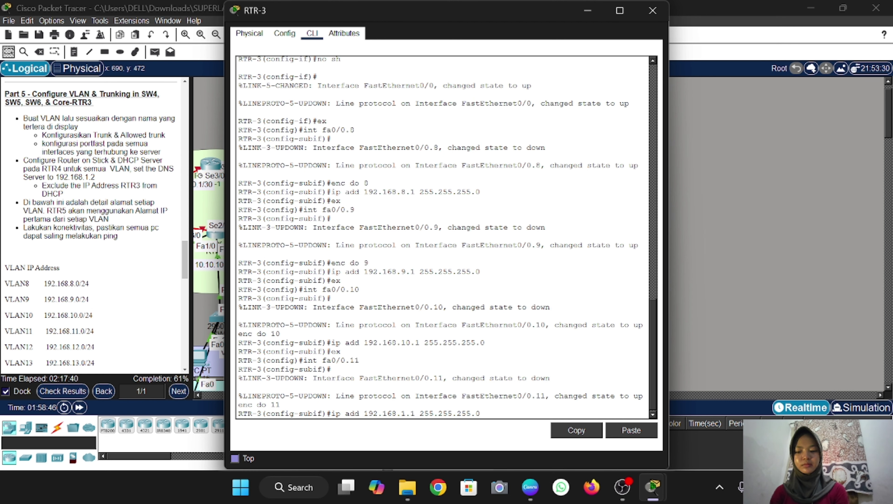
{"action": "key", "text": "Return"}
{"action": "key", "text": "Up"}
{"action": "key", "text": "Up"}
{"action": "key", "text": "Up"}
{"action": "key", "text": "Up"}
{"action": "key", "text": "Return"}
{"action": "key", "text": "Up"}
{"action": "key", "text": "Up"}
{"action": "key", "text": "BackSpace"}
{"action": "type", "text": "2"}
{"action": "key", "text": "Return"}
{"action": "key", "text": "Up"}
{"action": "key", "text": "Up"}
{"action": "key", "text": "Up"}
{"action": "key", "text": "Up"}
{"action": "key", "text": "BackSpace"}
{"action": "type", "text": "2"}
{"action": "key", "text": "Return"}
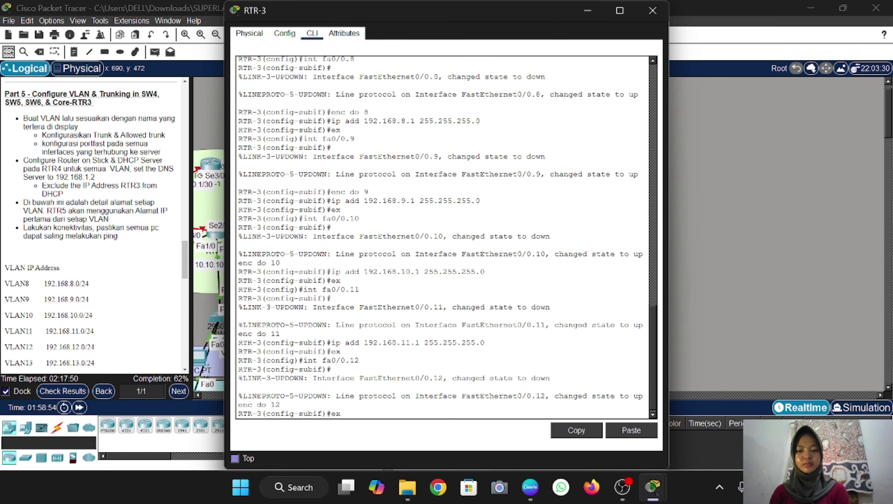
{"action": "key", "text": "Up"}
{"action": "key", "text": "Up"}
{"action": "key", "text": "Up"}
{"action": "key", "text": "Up"}
{"action": "key", "text": "Left"}
{"action": "key", "text": "Left"}
{"action": "key", "text": "Left"}
{"action": "key", "text": "Left"}
{"action": "key", "text": "Left"}
{"action": "key", "text": "Left"}
{"action": "key", "text": "Left"}
{"action": "key", "text": "Left"}
{"action": "key", "text": "Left"}
{"action": "key", "text": "Left"}
{"action": "key", "text": "Left"}
{"action": "key", "text": "Left"}
{"action": "key", "text": "Left"}
{"action": "key", "text": "Left"}
{"action": "key", "text": "Left"}
{"action": "key", "text": "Left"}
{"action": "key", "text": "BackSpace"}
{"action": "type", "text": "2"}
{"action": "key", "text": "Return"}
Create subinterface Fa0/0.13 tagged dot1Q VLAN 13 with address 192.168.13.1 255.255.255.0
{"action": "key", "text": "Up"}
{"action": "key", "text": "Up"}
{"action": "key", "text": "Up"}
{"action": "key", "text": "Up"}
{"action": "key", "text": "Return"}
{"action": "key", "text": "Up"}
{"action": "key", "text": "Up"}
{"action": "key", "text": "Up"}
{"action": "key", "text": "Up"}
{"action": "key", "text": "BackSpace"}
{"action": "type", "text": "3"}
{"action": "key", "text": "Return"}
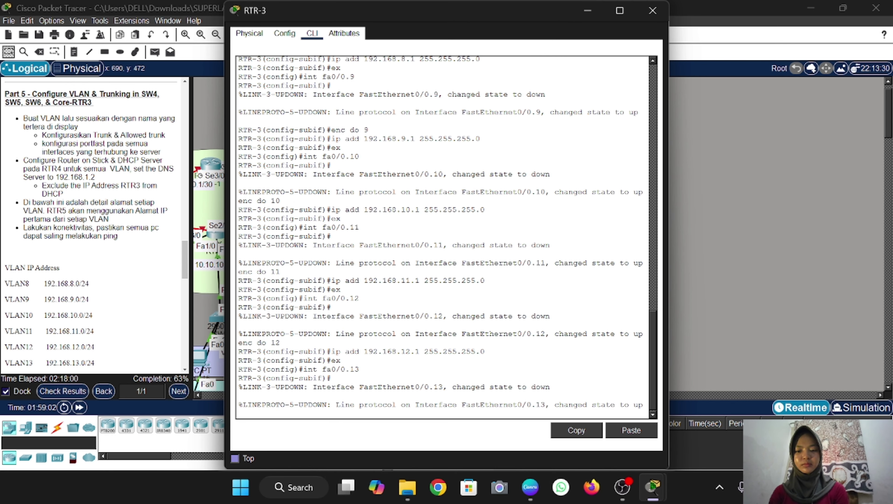
{"action": "key", "text": "Up"}
{"action": "key", "text": "Up"}
{"action": "key", "text": "Up"}
{"action": "key", "text": "Up"}
{"action": "key", "text": "BackSpace"}
{"action": "type", "text": "3"}
{"action": "key", "text": "Return"}
{"action": "key", "text": "Up"}
{"action": "key", "text": "Up"}
{"action": "key", "text": "Up"}
{"action": "key", "text": "Up"}
{"action": "key", "text": "BackSpace"}
{"action": "type", "text": "3"}
{"action": "key", "text": "Return"}
{"action": "key", "text": "Up"}
{"action": "key", "text": "Up"}
{"action": "key", "text": "Up"}
{"action": "key", "text": "Up"}
{"action": "key", "text": "Return"}
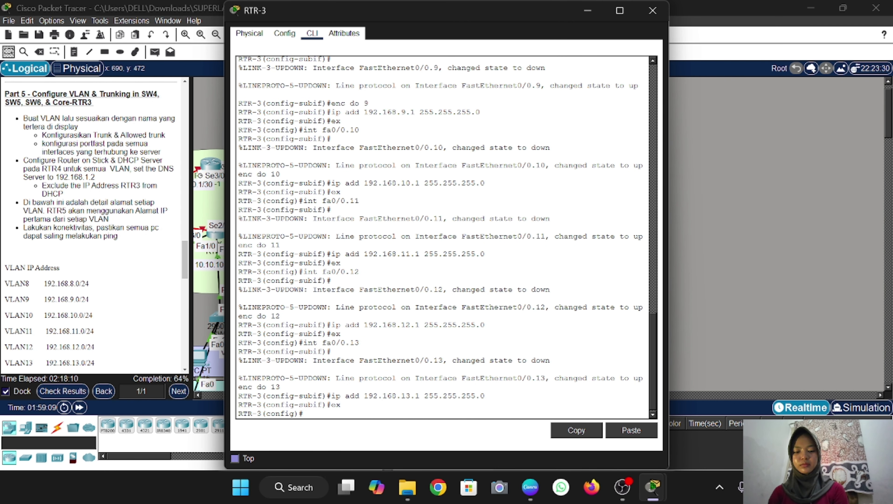
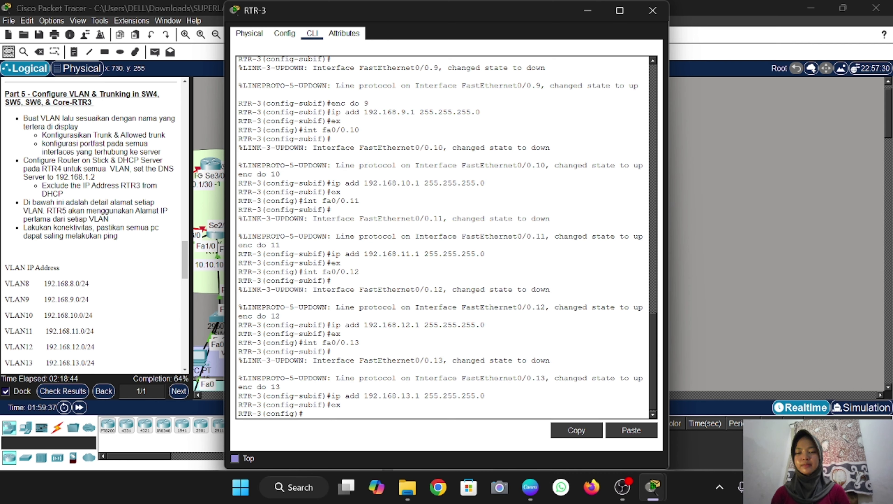
Create DHCP pool VLAN8 with network 192.168.8.0/24, gateway 192.168.8.1 and DNS 192.168.1.2
{"action": "type", "text": "ip d"}
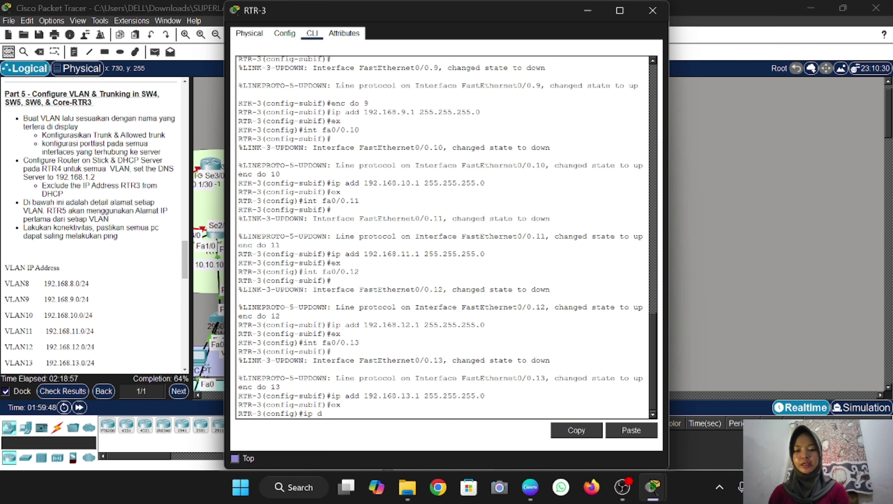
{"action": "type", "text": "hcp pool "}
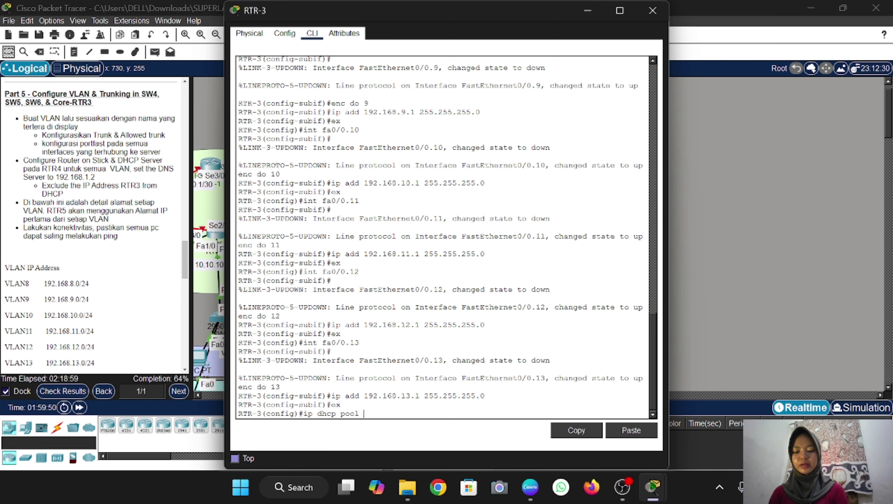
{"action": "type", "text": "VLAN8"}
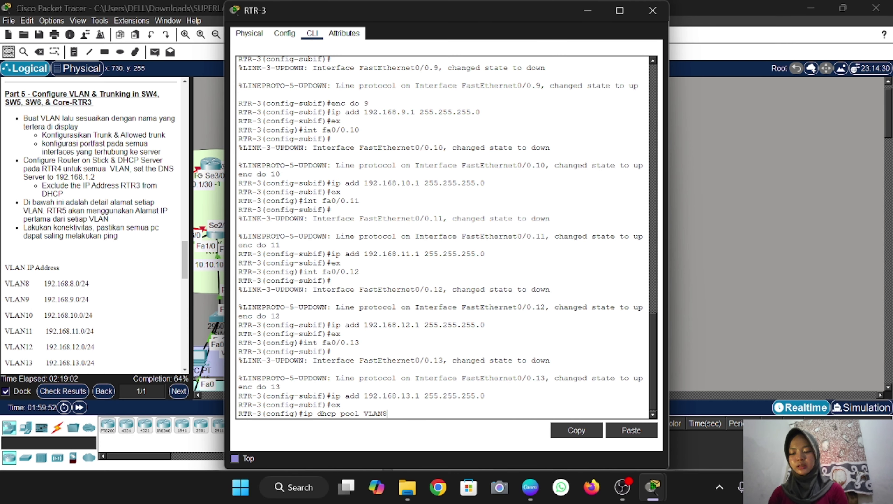
{"action": "key", "text": "Return"}
{"action": "type", "text": "net 1"}
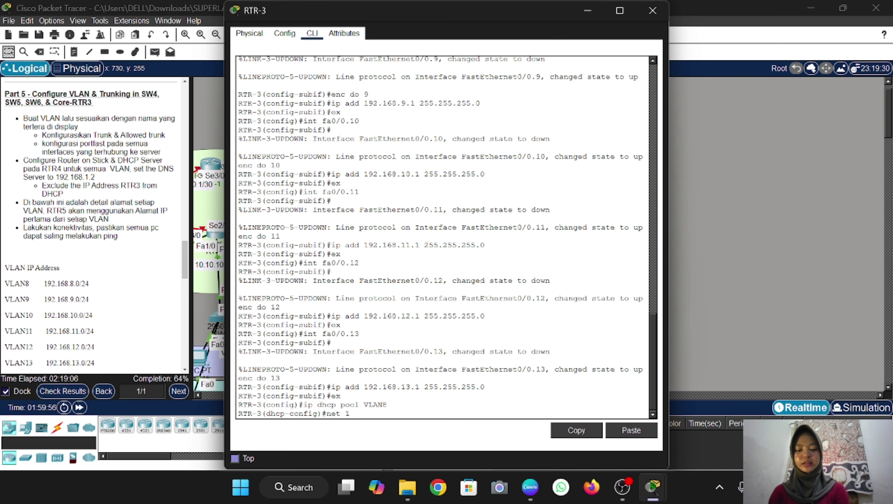
{"action": "type", "text": "92.168.8"}
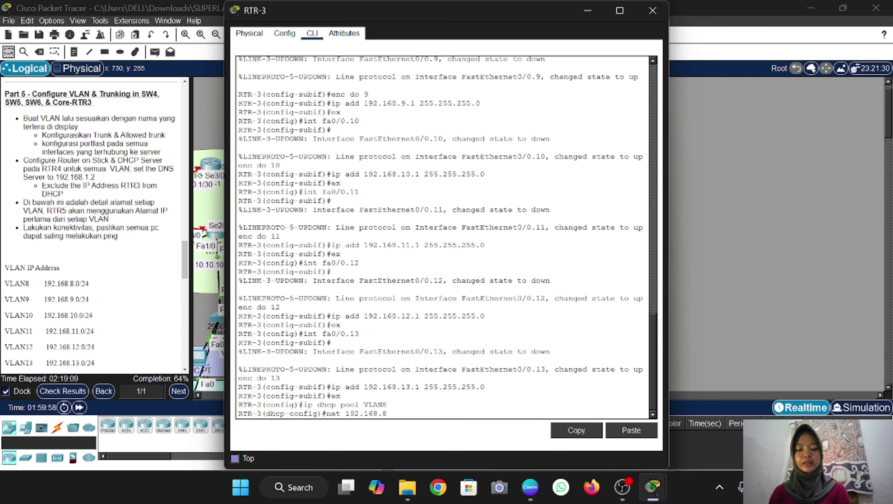
{"action": "type", "text": ".0 255"}
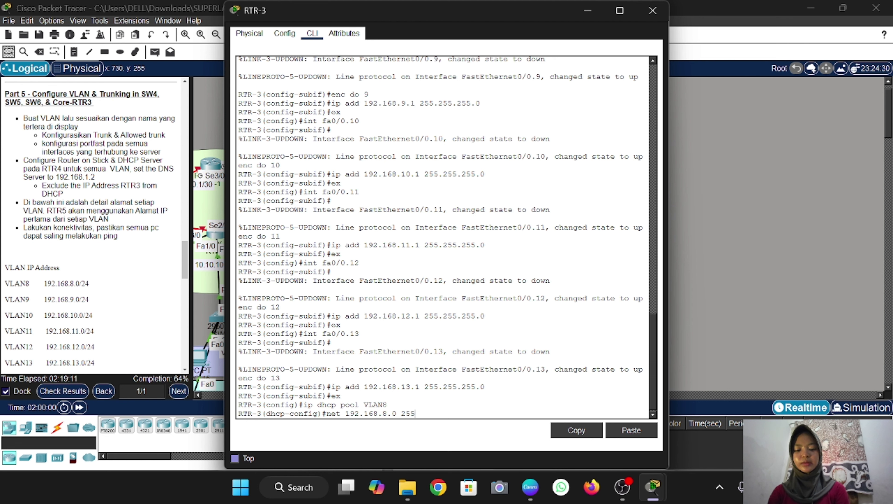
{"action": "type", "text": ".255.255."}
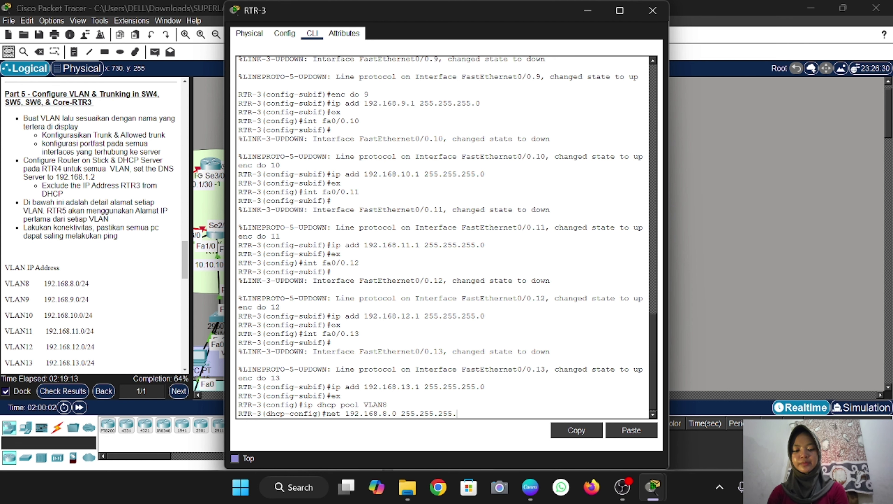
{"action": "type", "text": "0"}
{"action": "key", "text": "Return"}
{"action": "type", "text": "de"}
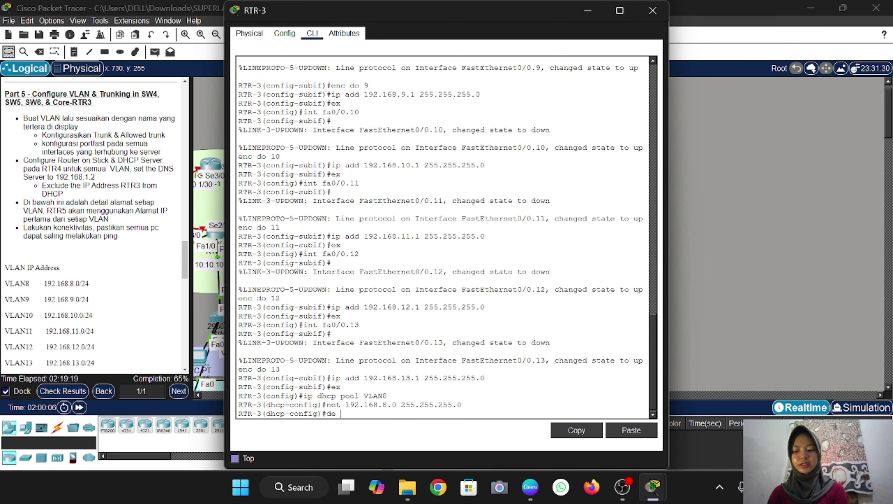
{"action": "type", "text": " 192.1"}
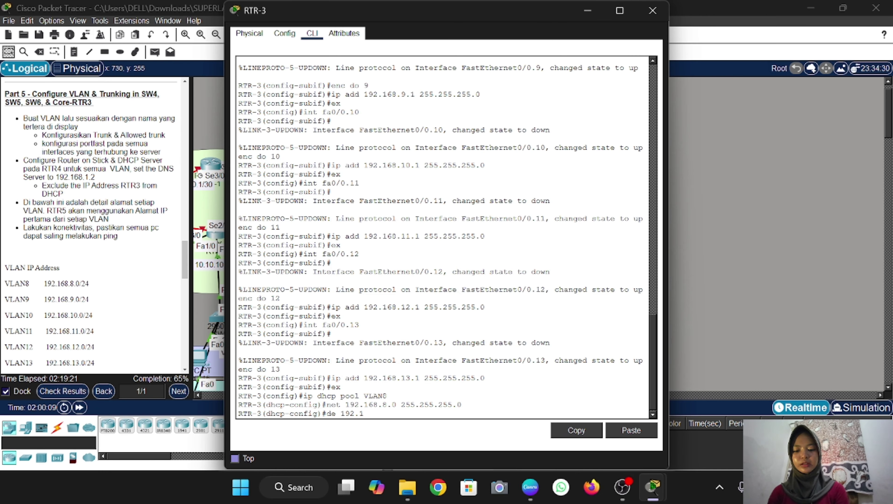
{"action": "type", "text": "68.8"}
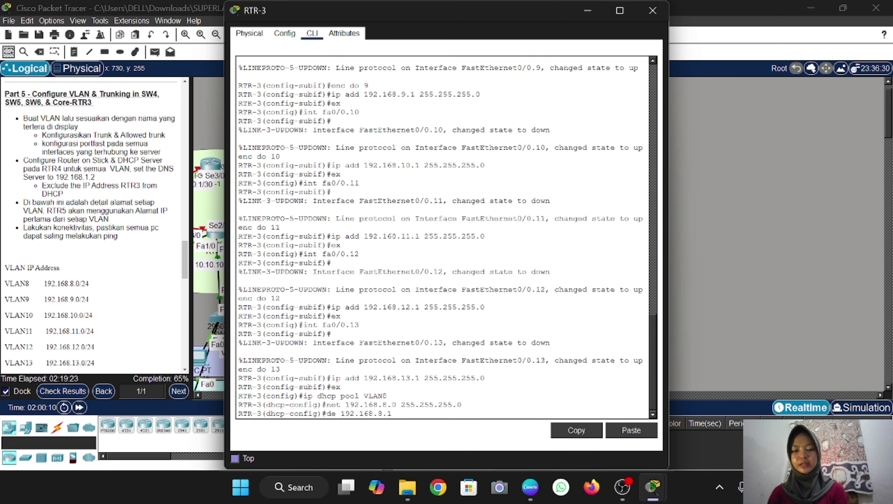
{"action": "type", "text": ".1"}
{"action": "key", "text": "Return"}
{"action": "type", "text": "dn"}
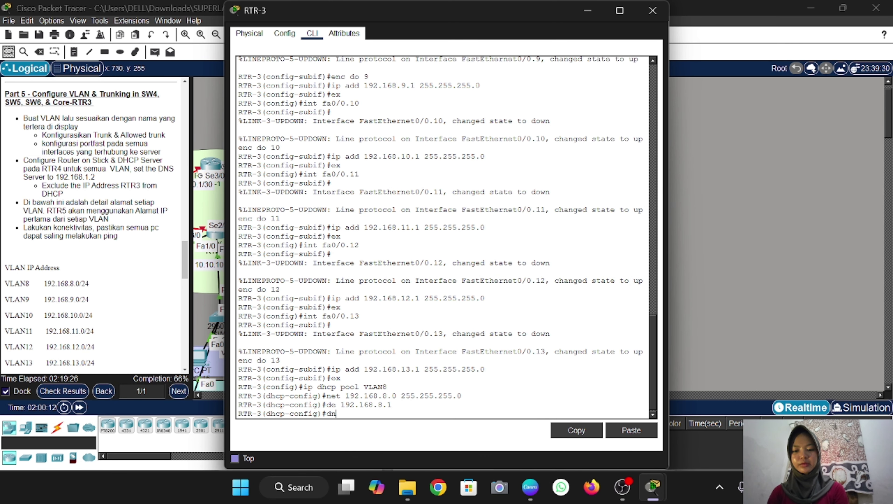
{"action": "type", "text": " 19"}
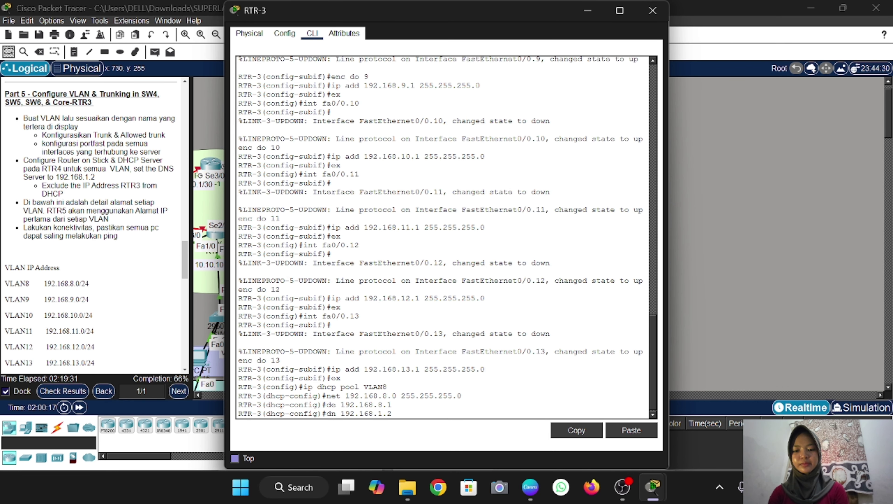
{"action": "type", "text": "2.168.1.2"}
{"action": "key", "text": "Return"}
{"action": "type", "text": "ex"}
{"action": "key", "text": "Return"}
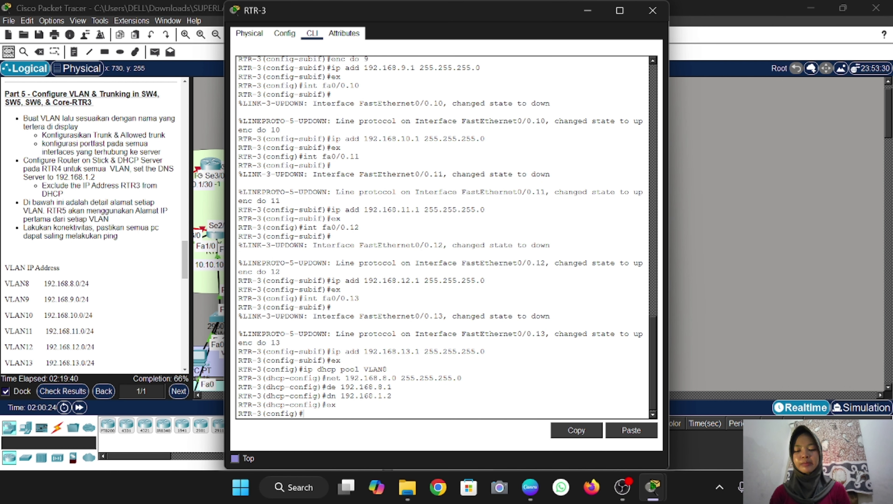
Create DHCP pool VLAN9 with network 192.168.9.0/24, gateway 192.168.9.1 and DNS 192.168.1.2
{"action": "type", "text": "ip dhcp pool VLAN9"}
{"action": "key", "text": "Return"}
{"action": "type", "text": "net 192.168.9.0 255.255.255.0"}
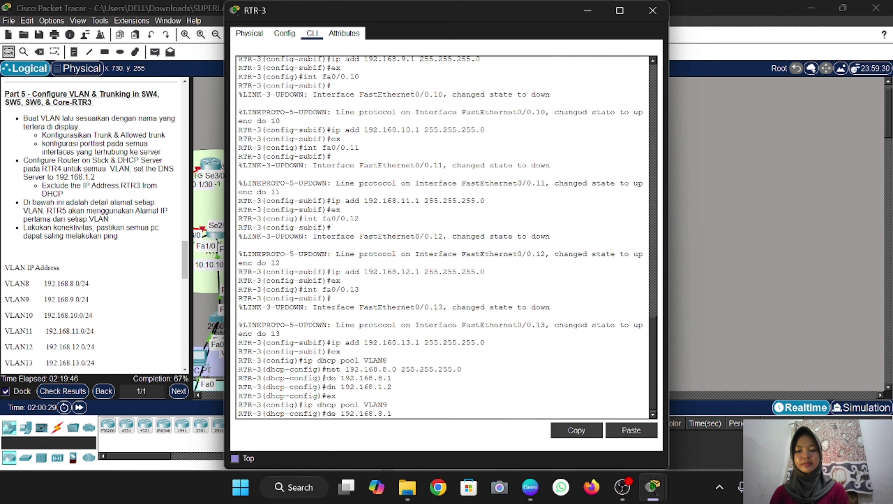
{"action": "key", "text": "Return"}
{"action": "type", "text": "de 192.168.8.1"}
{"action": "key", "text": "BackSpace"}
{"action": "key", "text": "BackSpace"}
{"action": "key", "text": "BackSpace"}
{"action": "type", "text": "9.1"}
{"action": "key", "text": "Return"}
{"action": "type", "text": "dn 192.168.1.2"}
{"action": "key", "text": "Return"}
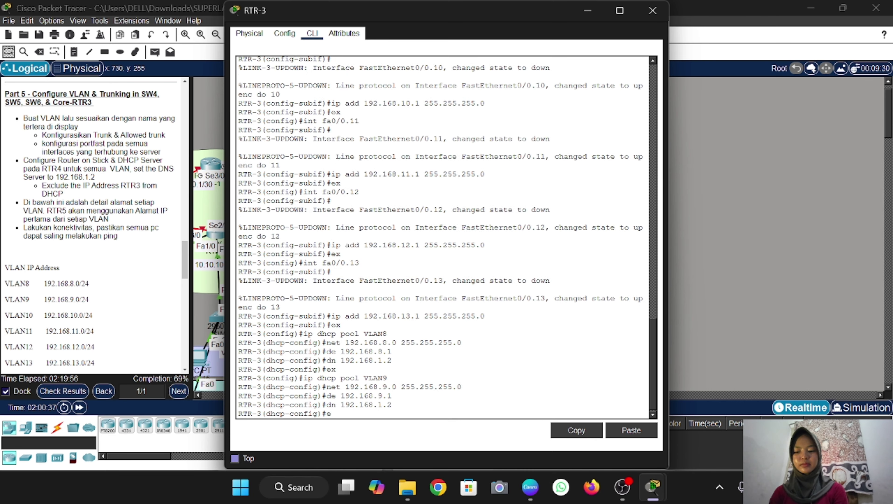
{"action": "type", "text": "ex"}
{"action": "key", "text": "Return"}
Create DHCP pool VLAN10 with network 192.168.10.0/24, gateway 192.168.10.1 and DNS 192.168.1.2
{"action": "type", "text": "ip dhcp pool VLAN10"}
{"action": "key", "text": "Return"}
{"action": "type", "text": "net 192.168.10.0 255.255.255.0"}
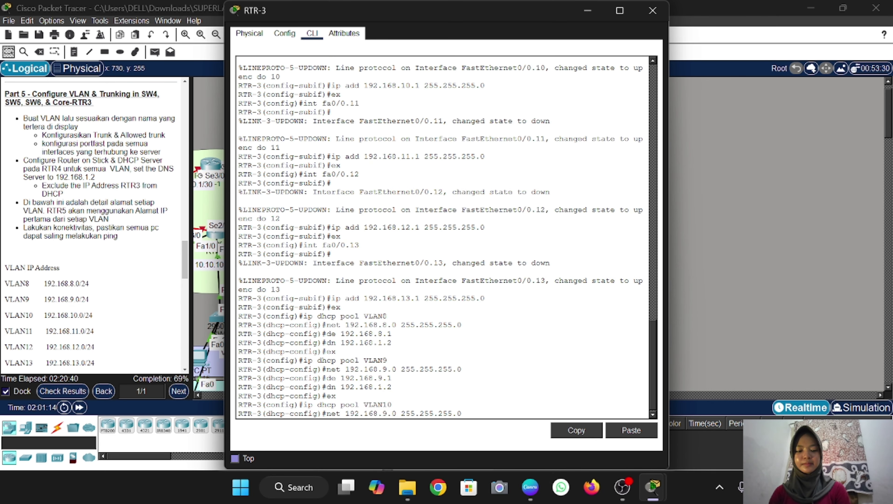
{"action": "key", "text": "Return"}
{"action": "type", "text": "dn 192.168.1.2"}
{"action": "key", "text": "BackSpace"}
{"action": "key", "text": "BackSpace"}
{"action": "key", "text": "BackSpace"}
{"action": "type", "text": "10.1"}
{"action": "key", "text": "Return"}
{"action": "type", "text": "dn 192.168.1.2"}
{"action": "key", "text": "Return"}
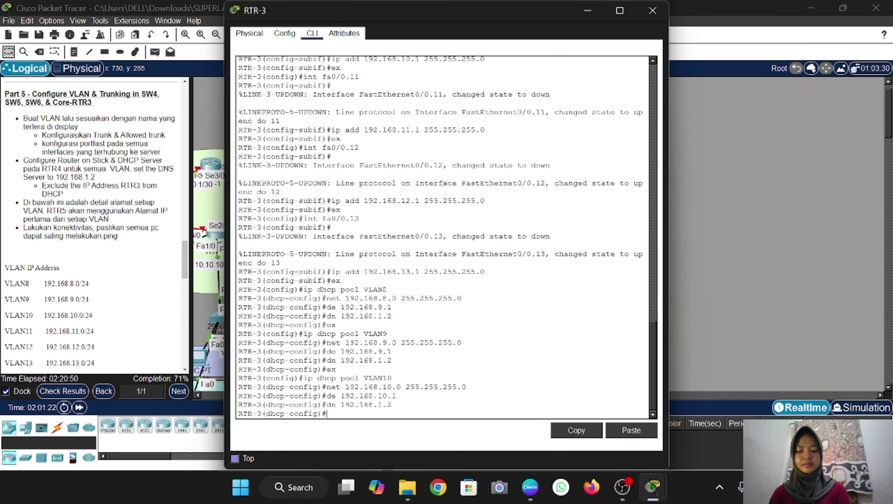
Create DHCP pool VLAN11 with network 192.168.11.0/24, gateway 192.168.11.1 and DNS 192.168.1.2
{"action": "type", "text": "ex ip dhcp pool VLAN11 ex"}
{"action": "key", "text": "Up"}
{"action": "key", "text": "Up"}
{"action": "key", "text": "Up"}
{"action": "key", "text": "Left"}
{"action": "key", "text": "Left"}
{"action": "key", "text": "Left"}
{"action": "key", "text": "Left"}
{"action": "key", "text": "Left"}
{"action": "key", "text": "Left"}
{"action": "key", "text": "Left"}
{"action": "key", "text": "Left"}
{"action": "key", "text": "Left"}
{"action": "key", "text": "Left"}
{"action": "key", "text": "Left"}
{"action": "key", "text": "Left"}
{"action": "key", "text": "Left"}
{"action": "key", "text": "Left"}
{"action": "key", "text": "Left"}
{"action": "key", "text": "Left"}
{"action": "key", "text": "BackSpace"}
{"action": "type", "text": "1"}
{"action": "key", "text": "Return"}
{"action": "key", "text": "Up"}
{"action": "key", "text": "Up"}
{"action": "key", "text": "Up"}
{"action": "key", "text": "Up"}
{"action": "key", "text": "Up"}
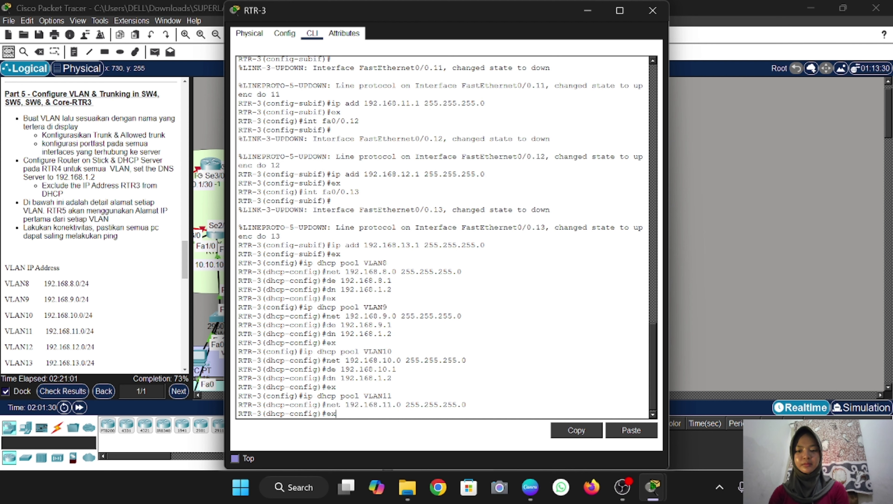
{"action": "key", "text": "BackSpace"}
{"action": "key", "text": "BackSpace"}
{"action": "key", "text": "BackSpace"}
{"action": "type", "text": "1.1"}
{"action": "key", "text": "Return"}
{"action": "key", "text": "Up"}
{"action": "key", "text": "Up"}
{"action": "key", "text": "Up"}
{"action": "key", "text": "Up"}
{"action": "key", "text": "Up"}
{"action": "key", "text": "Return"}
{"action": "key", "text": "Up"}
{"action": "key", "text": "Up"}
{"action": "key", "text": "Up"}
{"action": "key", "text": "Up"}
{"action": "key", "text": "Up"}
{"action": "key", "text": "Return"}
Create DHCP pool VLAN12 with network 192.168.12.0/24, gateway 192.168.12.1 and DNS 192.168.1.2
{"action": "key", "text": "Up"}
{"action": "key", "text": "Up"}
{"action": "key", "text": "Up"}
{"action": "key", "text": "Up"}
{"action": "key", "text": "Up"}
{"action": "key", "text": "BackSpace"}
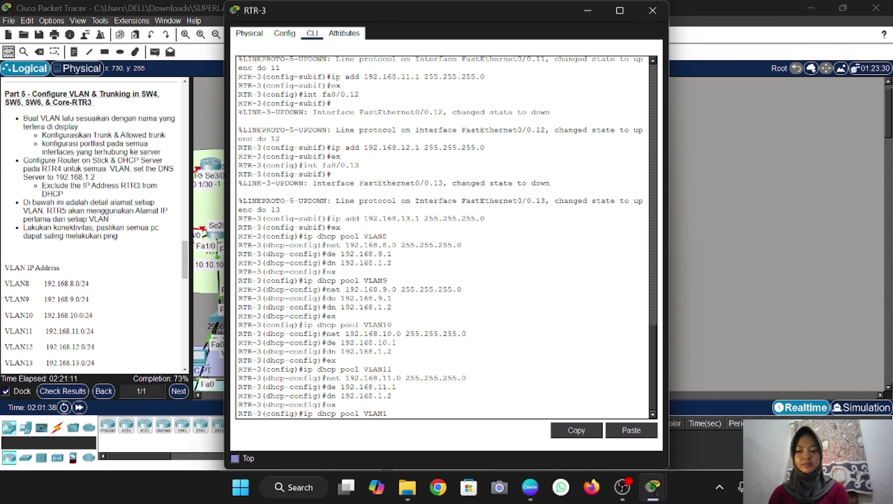
{"action": "type", "text": "2"}
{"action": "key", "text": "Return"}
{"action": "key", "text": "Up"}
{"action": "key", "text": "Up"}
{"action": "key", "text": "Up"}
{"action": "key", "text": "Up"}
{"action": "key", "text": "Up"}
{"action": "key", "text": "Left"}
{"action": "key", "text": "Left"}
{"action": "key", "text": "Left"}
{"action": "key", "text": "Left"}
{"action": "key", "text": "Left"}
{"action": "key", "text": "Left"}
{"action": "key", "text": "Left"}
{"action": "key", "text": "Left"}
{"action": "key", "text": "Left"}
{"action": "key", "text": "Left"}
{"action": "key", "text": "Left"}
{"action": "key", "text": "Left"}
{"action": "key", "text": "Left"}
{"action": "key", "text": "Left"}
{"action": "key", "text": "Left"}
{"action": "key", "text": "Left"}
{"action": "key", "text": "BackSpace"}
{"action": "type", "text": "2"}
{"action": "key", "text": "Return"}
{"action": "key", "text": "Up"}
{"action": "key", "text": "Up"}
{"action": "key", "text": "Up"}
{"action": "key", "text": "Up"}
{"action": "key", "text": "Up"}
{"action": "key", "text": "BackSpace"}
{"action": "key", "text": "BackSpace"}
{"action": "key", "text": "BackSpace"}
{"action": "type", "text": "2.1"}
{"action": "key", "text": "Return"}
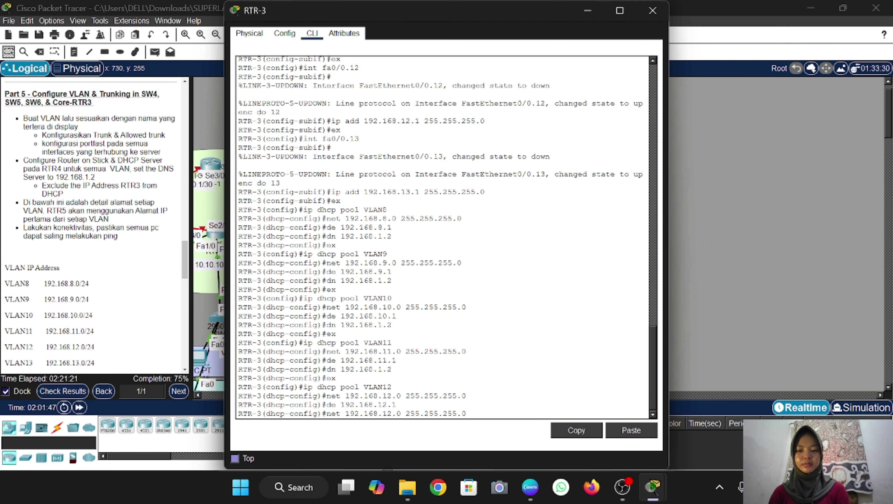
{"action": "key", "text": "Up"}
{"action": "key", "text": "Up"}
{"action": "key", "text": "Up"}
{"action": "key", "text": "Up"}
{"action": "key", "text": "Up"}
{"action": "key", "text": "Return"}
{"action": "key", "text": "Up"}
{"action": "key", "text": "Up"}
{"action": "key", "text": "Up"}
{"action": "key", "text": "Up"}
{"action": "key", "text": "Up"}
{"action": "key", "text": "Return"}
Create DHCP pool VLAN13 with network 192.168.13.0/24 and gateway 192.168.13.1
{"action": "key", "text": "Up"}
{"action": "key", "text": "Up"}
{"action": "key", "text": "Up"}
{"action": "key", "text": "Up"}
{"action": "key", "text": "Up"}
{"action": "key", "text": "BackSpace"}
{"action": "type", "text": "3"}
{"action": "key", "text": "Return"}
{"action": "key", "text": "Up"}
{"action": "key", "text": "Up"}
{"action": "key", "text": "Up"}
{"action": "key", "text": "Up"}
{"action": "key", "text": "Up"}
{"action": "key", "text": "Left"}
{"action": "key", "text": "Left"}
{"action": "key", "text": "Left"}
{"action": "key", "text": "Left"}
{"action": "key", "text": "Left"}
{"action": "key", "text": "Left"}
{"action": "key", "text": "Left"}
{"action": "key", "text": "Left"}
{"action": "key", "text": "Left"}
{"action": "key", "text": "Left"}
{"action": "key", "text": "Left"}
{"action": "key", "text": "Left"}
{"action": "key", "text": "Left"}
{"action": "key", "text": "Left"}
{"action": "key", "text": "Left"}
{"action": "key", "text": "Left"}
{"action": "key", "text": "BackSpace"}
{"action": "type", "text": "3"}
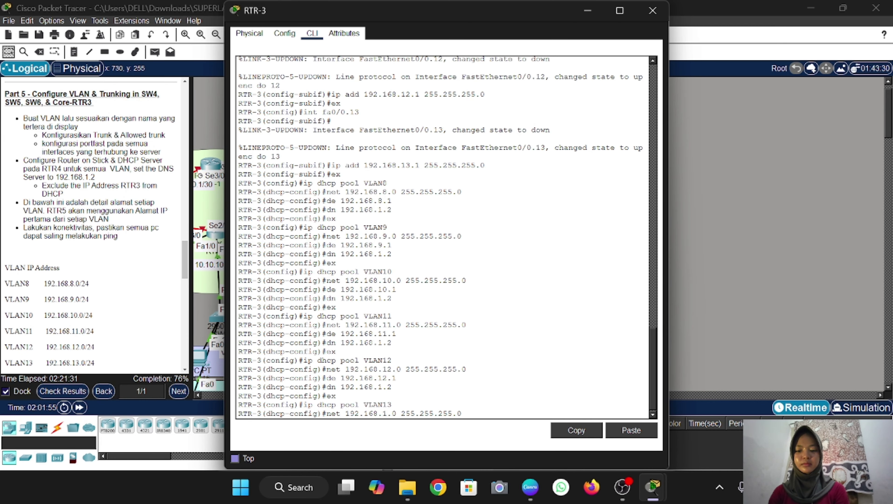
{"action": "key", "text": "Return"}
{"action": "key", "text": "Up"}
{"action": "key", "text": "Up"}
{"action": "key", "text": "Up"}
{"action": "key", "text": "Up"}
{"action": "key", "text": "Up"}
{"action": "key", "text": "Return"}
{"action": "key", "text": "Up"}
{"action": "key", "text": "Up"}
{"action": "key", "text": "Up"}
{"action": "key", "text": "Up"}
{"action": "key", "text": "Up"}
{"action": "key", "text": "Return"}
{"action": "key", "text": "Up"}
{"action": "key", "text": "Up"}
{"action": "key", "text": "Up"}
{"action": "key", "text": "Up"}
{"action": "key", "text": "Up"}
{"action": "key", "text": "Return"}
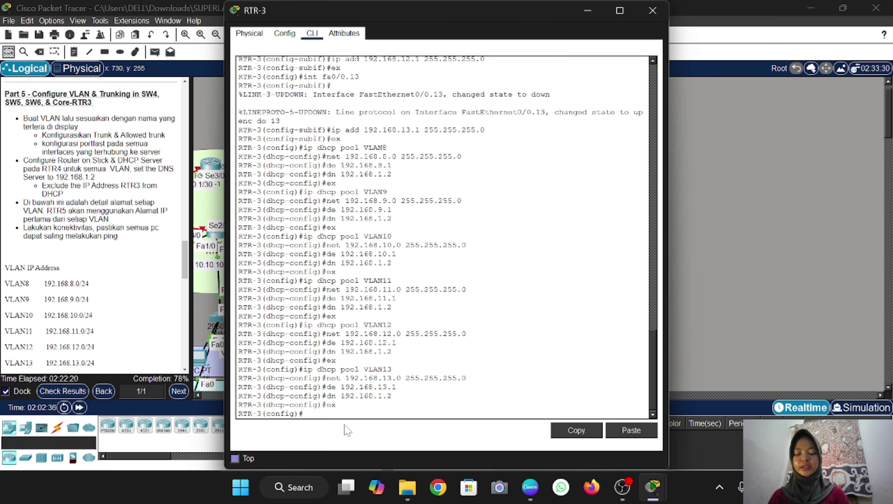
Exclude gateway addresses 192.168.8.1, 192.168.9.1 and 192.168.10.1 from DHCP leasing
{"action": "type", "text": "ip dhcp"}
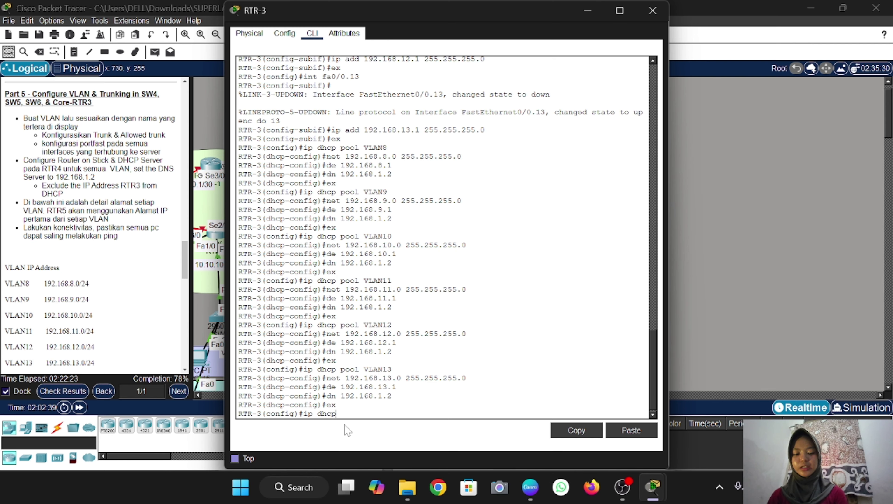
{"action": "type", "text": " excl"}
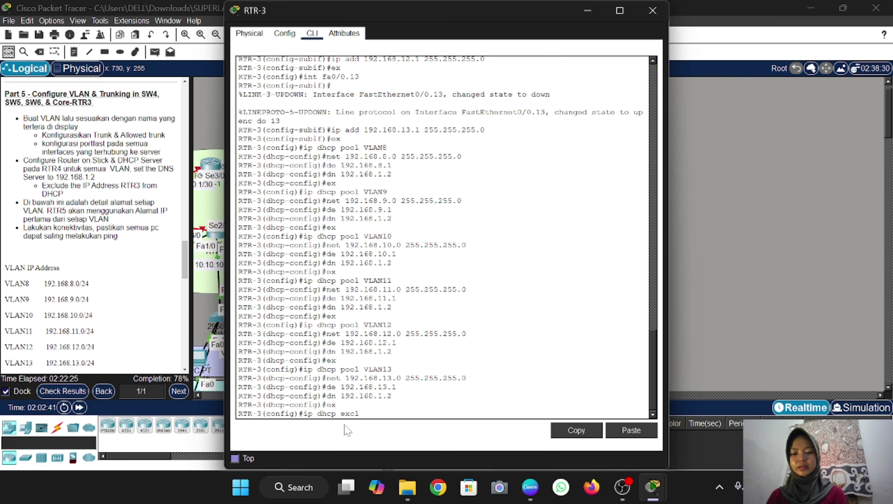
{"action": "type", "text": "uded 192."}
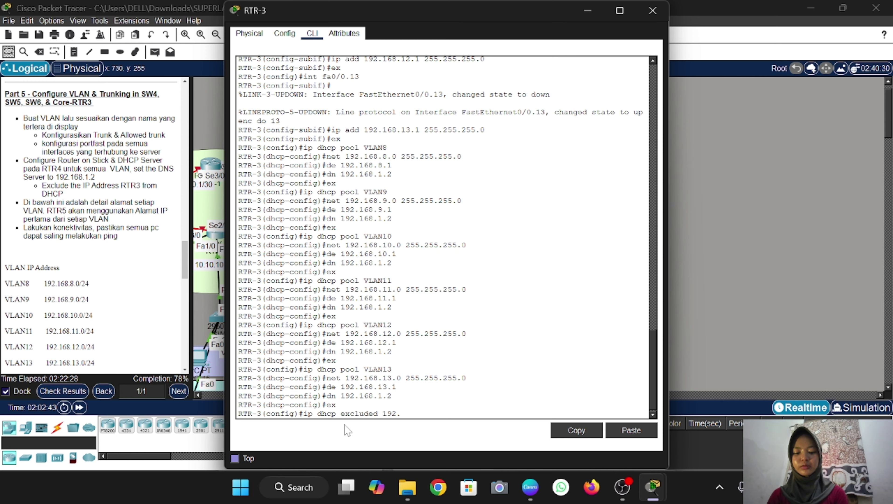
{"action": "type", "text": "168.8.1"}
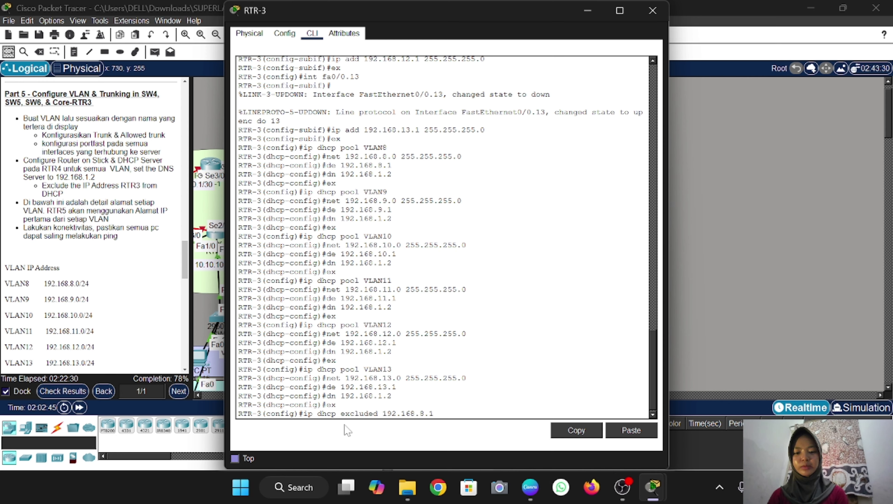
{"action": "key", "text": "Return"}
{"action": "key", "text": "Up"}
{"action": "key", "text": "Left"}
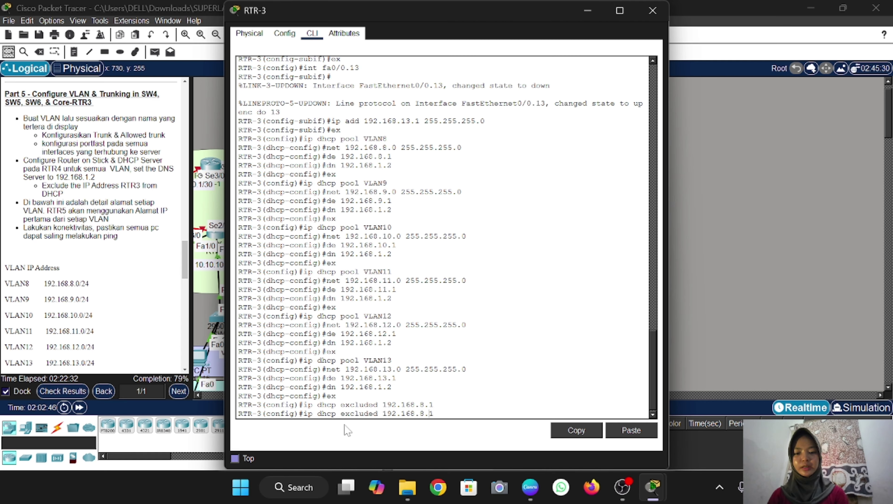
{"action": "key", "text": "Left"}
{"action": "key", "text": "BackSpace"}
{"action": "type", "text": "9"}
{"action": "key", "text": "Return"}
{"action": "key", "text": "Up"}
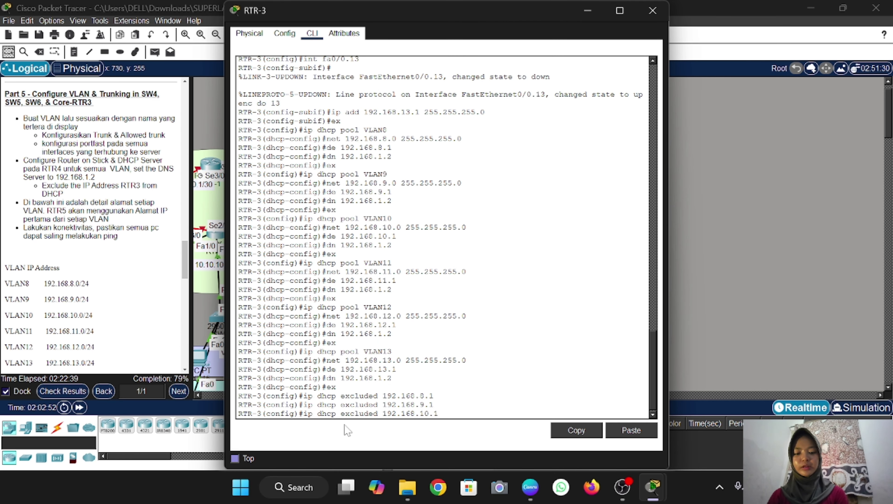
{"action": "key", "text": "Return"}
Exclude gateway addresses 192.168.11.1, 192.168.12.1 and 192.168.13.1 from DHCP leasing
{"action": "key", "text": "Up"}
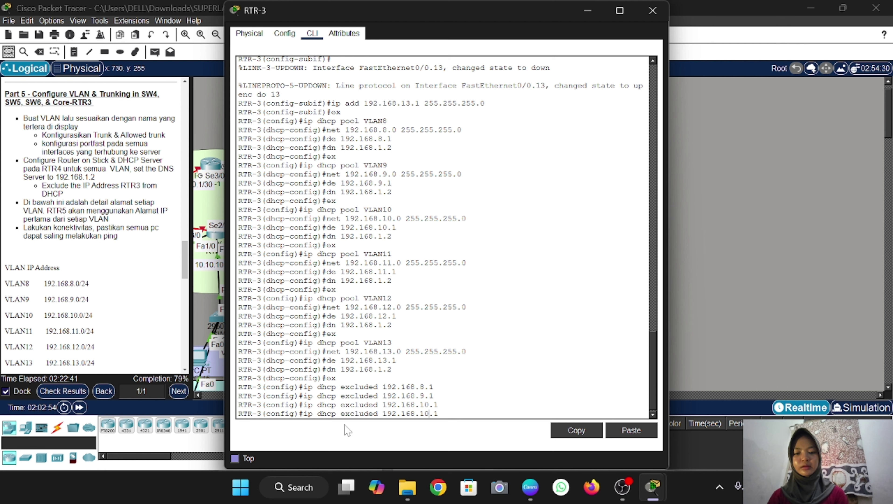
{"action": "key", "text": "BackSpace"}
{"action": "type", "text": "1"}
{"action": "key", "text": "Return"}
{"action": "key", "text": "Up"}
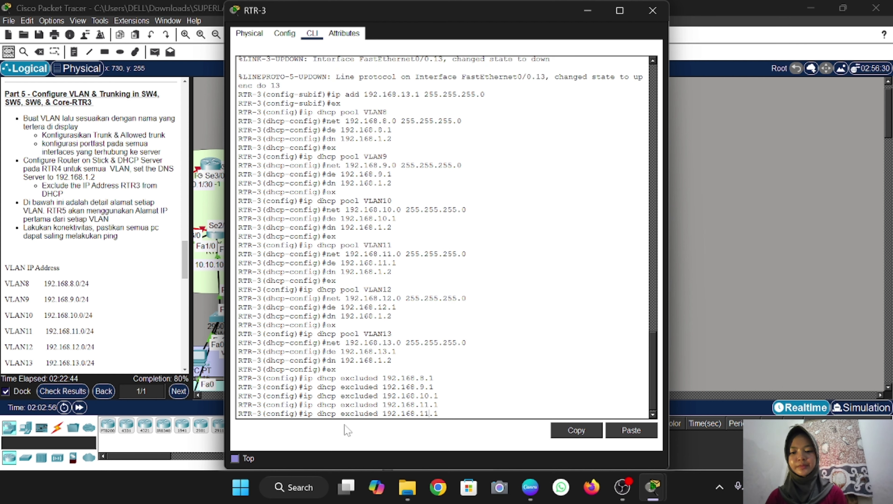
{"action": "key", "text": "BackSpace"}
{"action": "key", "text": "BackSpace"}
{"action": "type", "text": "2.1"}
{"action": "key", "text": "Return"}
{"action": "key", "text": "Up"}
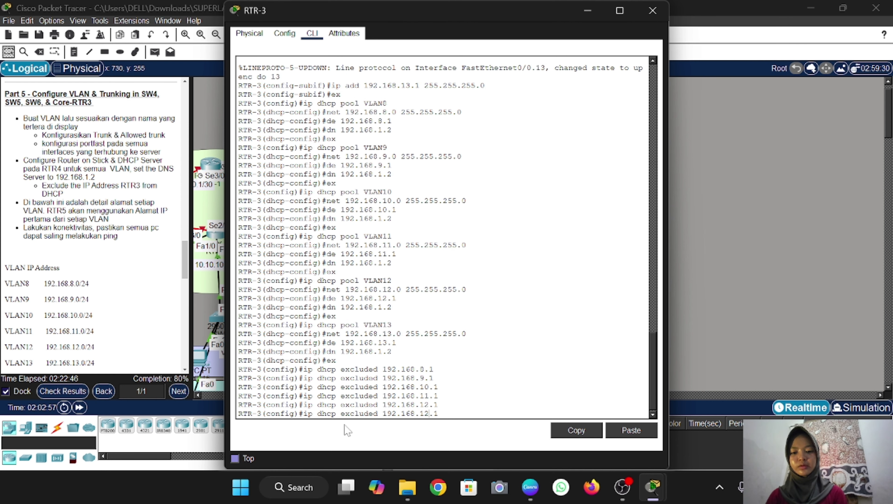
{"action": "key", "text": "BackSpace"}
{"action": "type", "text": "3"}
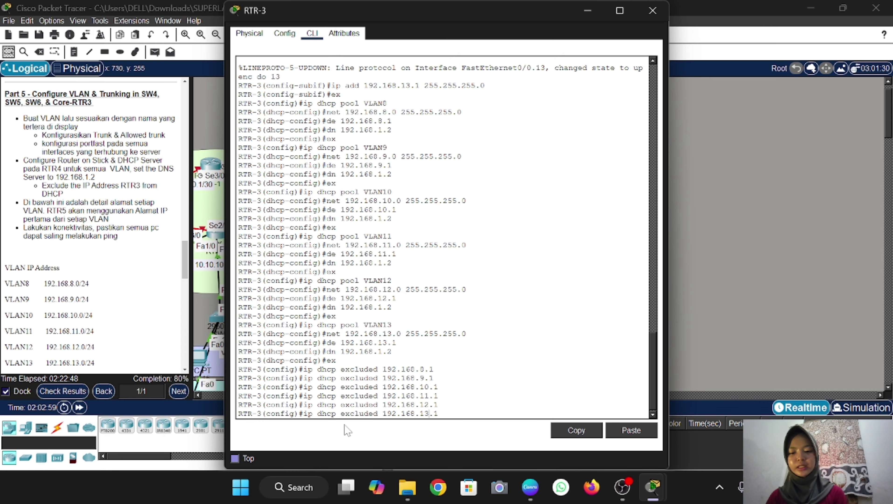
{"action": "key", "text": "Return"}
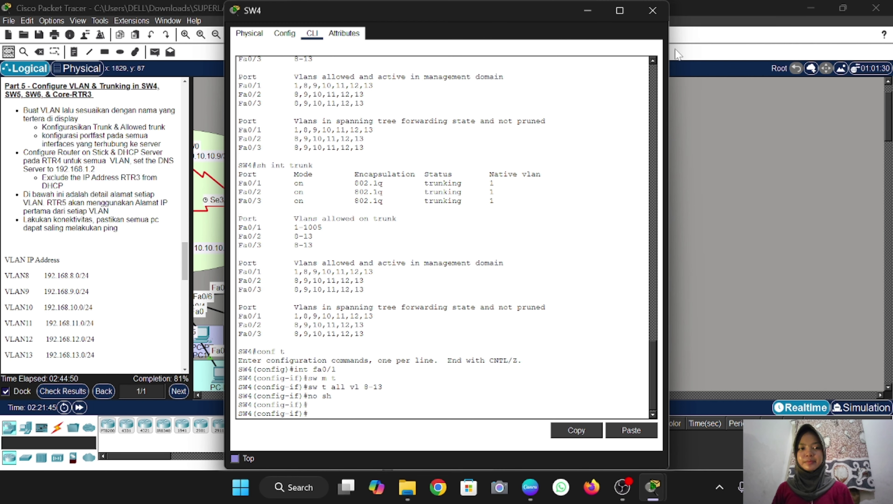
Check PC28's IP configuration, then switch PC20 to DHCP addressing
{"action": "left_click", "coordinate": [651, 12]}
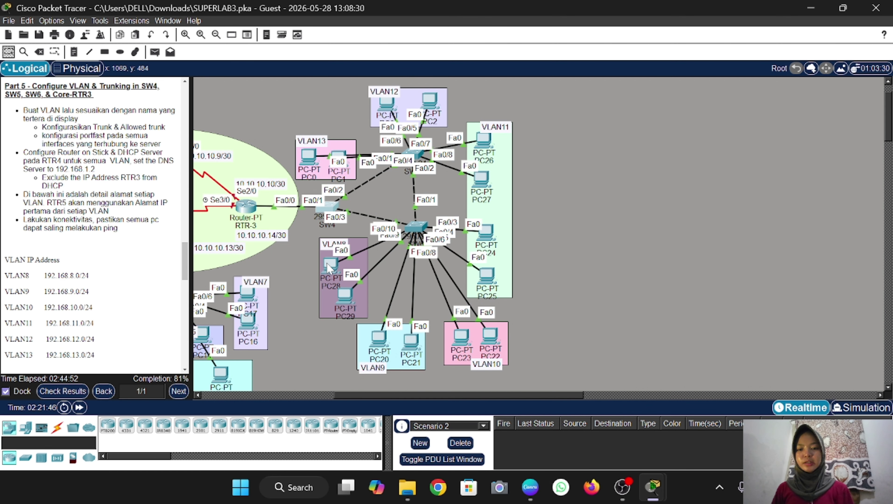
{"action": "left_click", "coordinate": [329, 265]}
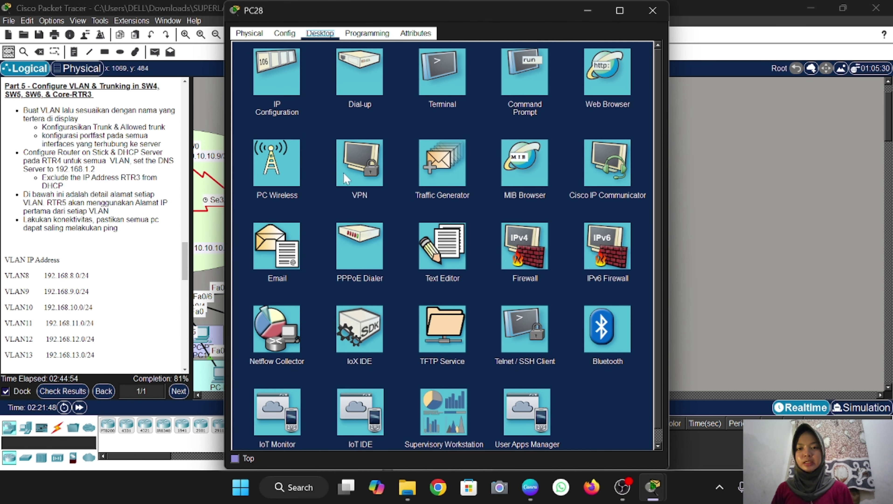
{"action": "left_click", "coordinate": [285, 74]}
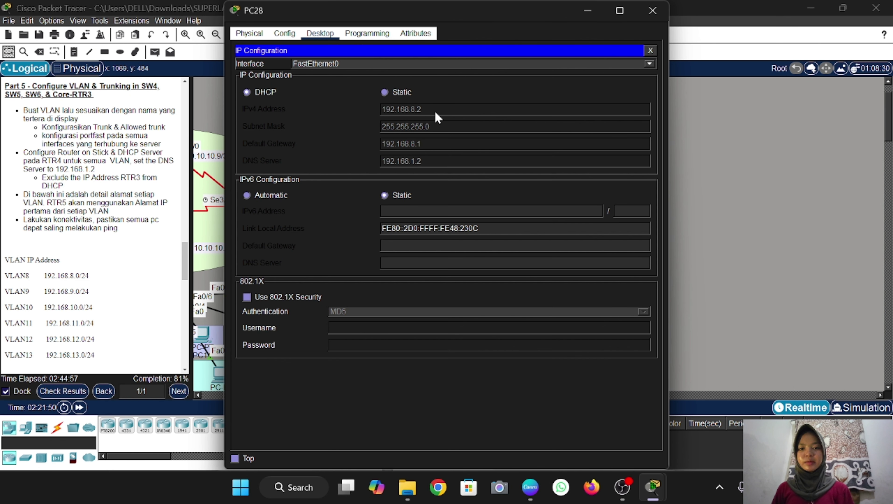
{"action": "left_click", "coordinate": [659, 14]}
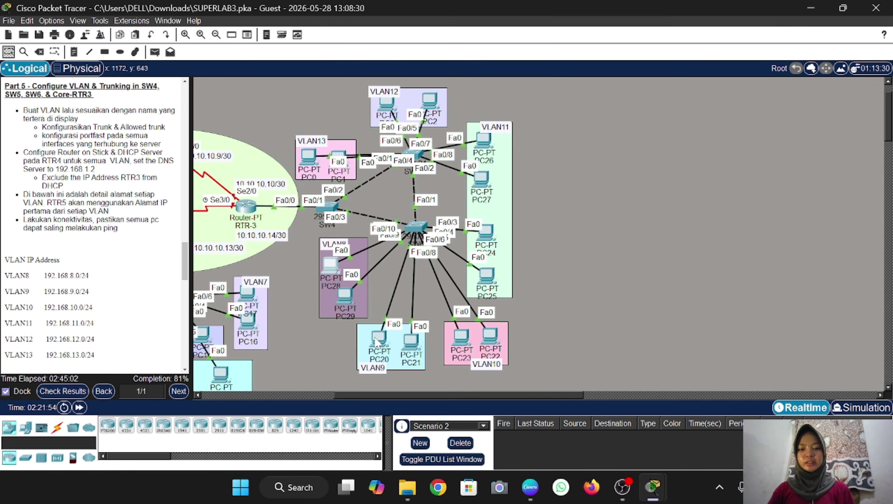
{"action": "left_click", "coordinate": [376, 339]}
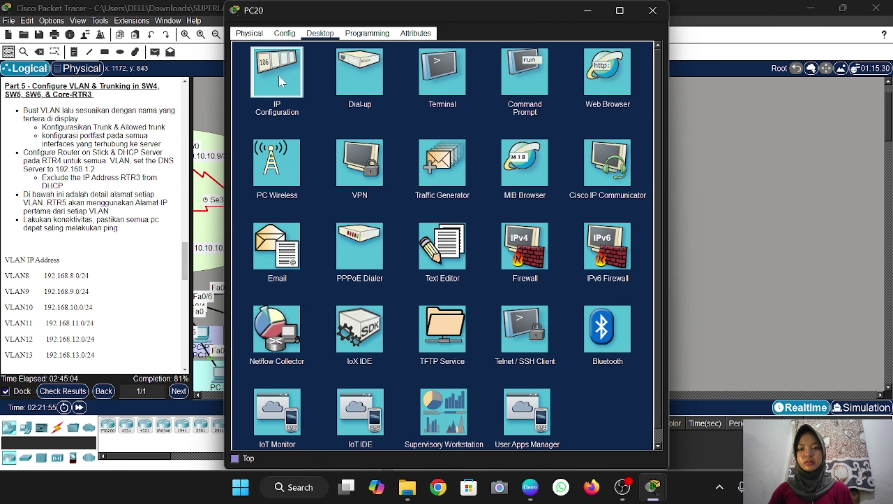
{"action": "left_click", "coordinate": [281, 81]}
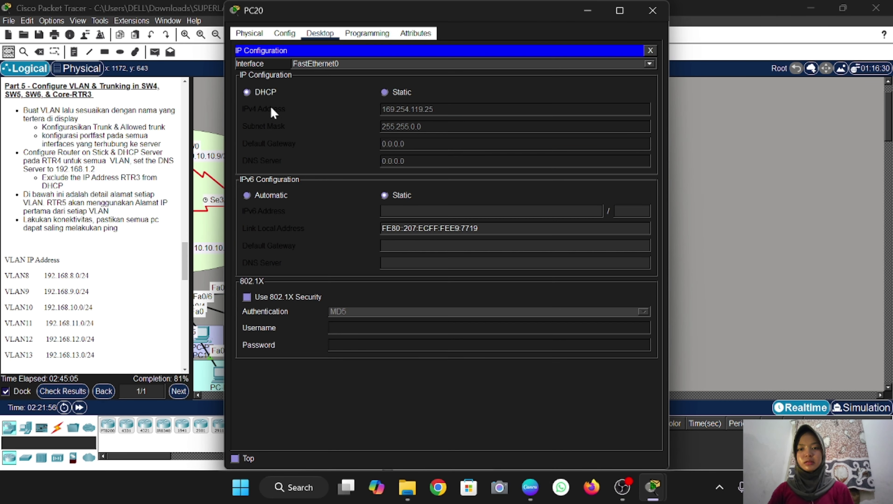
{"action": "left_click", "coordinate": [385, 92]}
{"action": "left_click", "coordinate": [247, 93]}
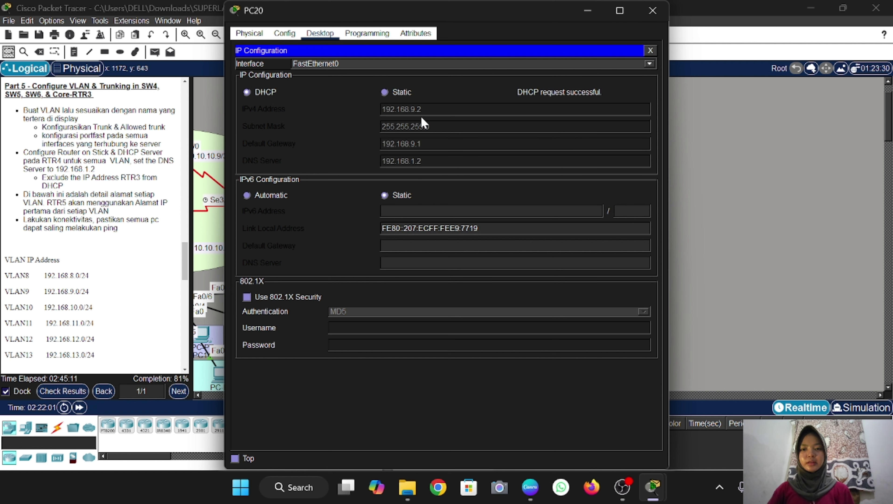
{"action": "left_click", "coordinate": [653, 10]}
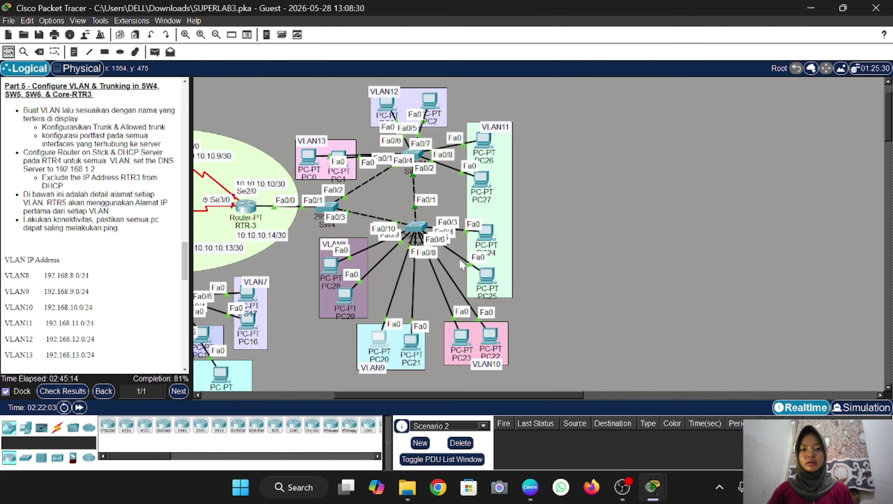
Switch PC23 and PC25 to obtain their addresses via DHCP
{"action": "left_click", "coordinate": [458, 339]}
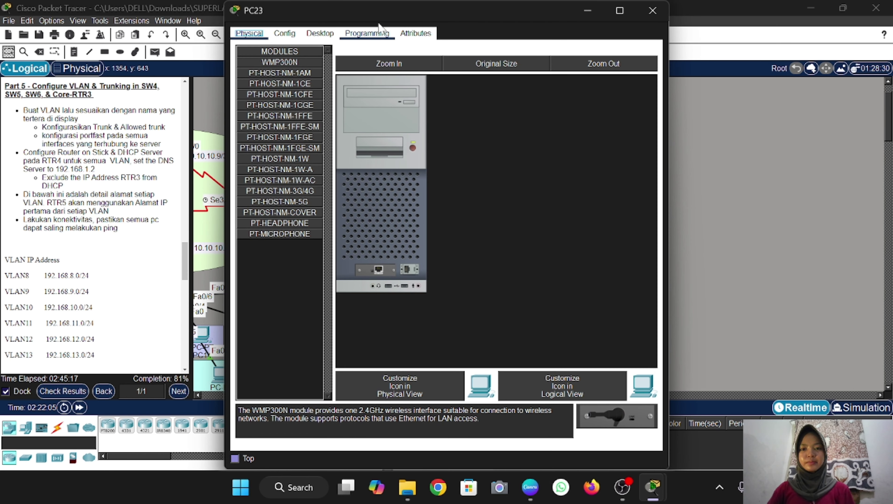
{"action": "left_click", "coordinate": [320, 33]}
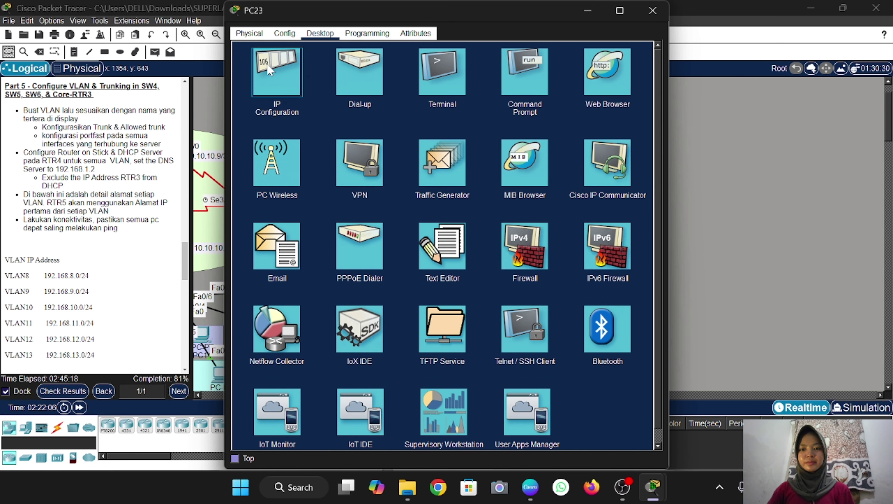
{"action": "left_click", "coordinate": [271, 76]}
{"action": "left_click", "coordinate": [247, 93]}
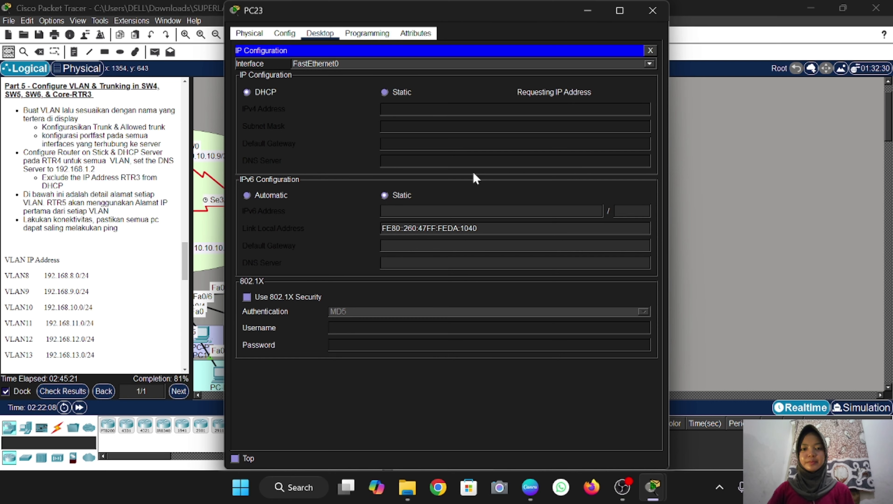
{"action": "left_click", "coordinate": [653, 11]}
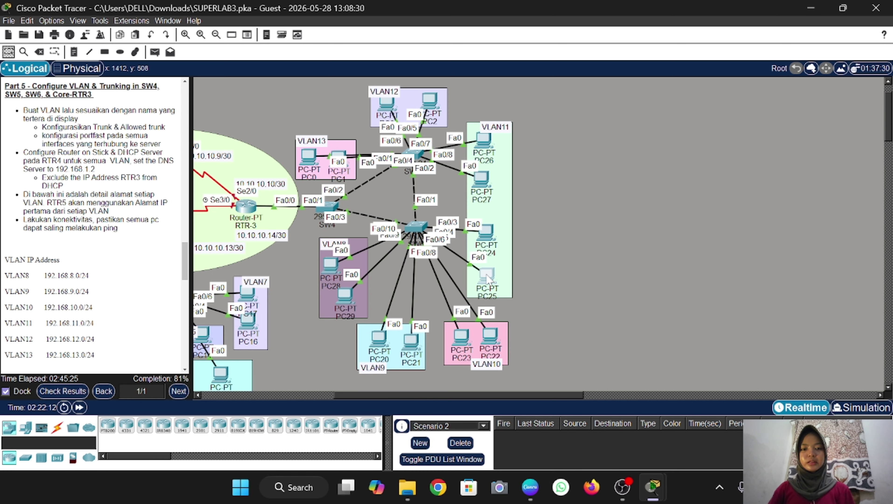
{"action": "left_click", "coordinate": [488, 277]}
{"action": "left_click", "coordinate": [320, 33]}
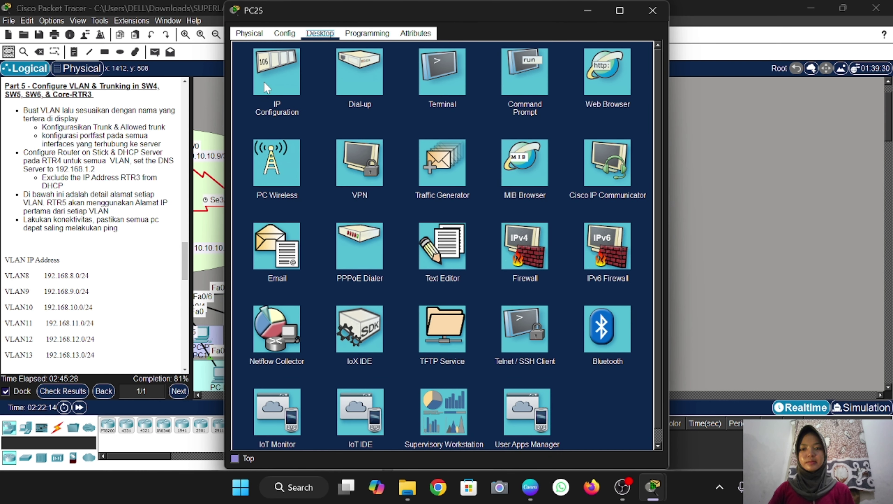
{"action": "left_click", "coordinate": [265, 82]}
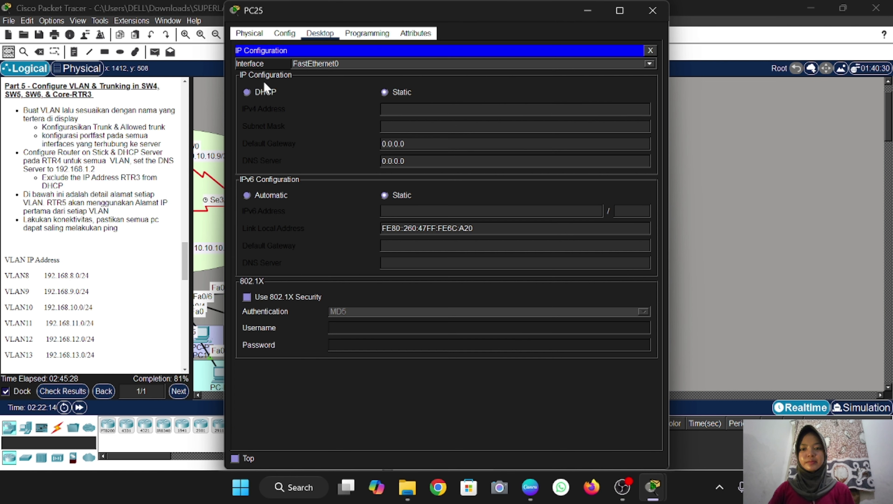
{"action": "left_click", "coordinate": [247, 93]}
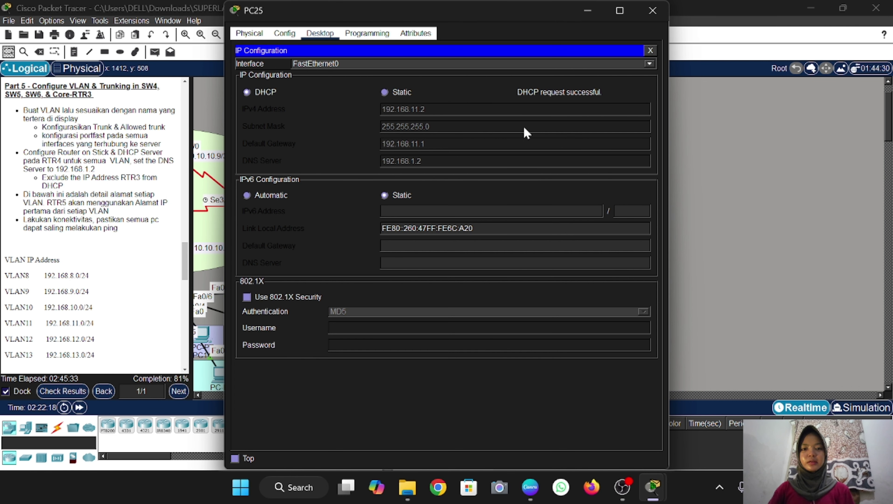
{"action": "left_click", "coordinate": [652, 10]}
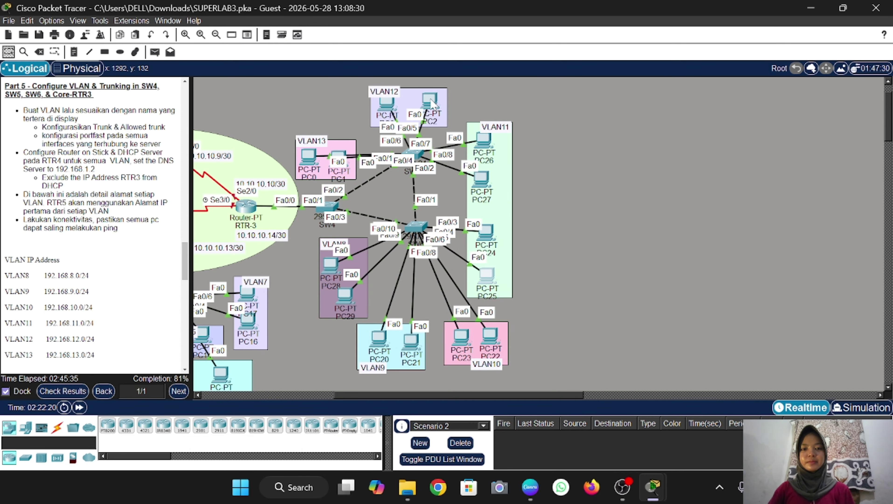
Switch PC3 and PC0 to DHCP, receiving 192.168.12.2 and 192.168.13.2
{"action": "left_click", "coordinate": [387, 103]}
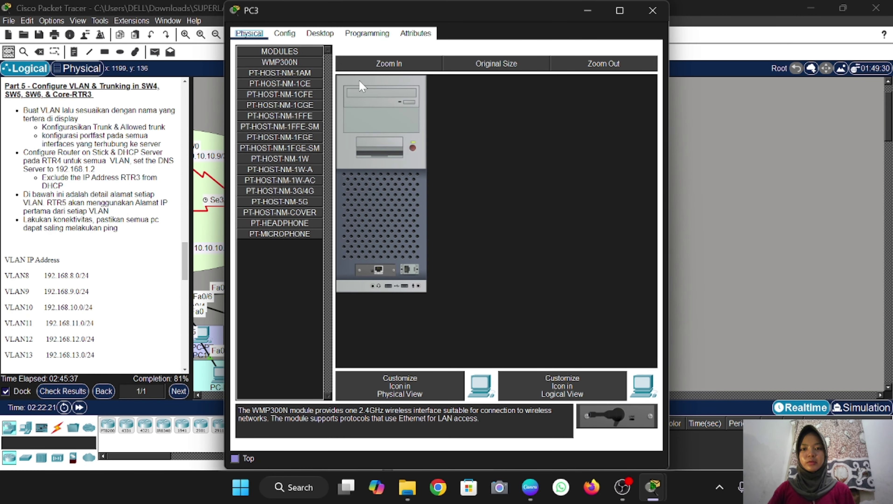
{"action": "left_click", "coordinate": [320, 33]}
{"action": "left_click", "coordinate": [252, 80]}
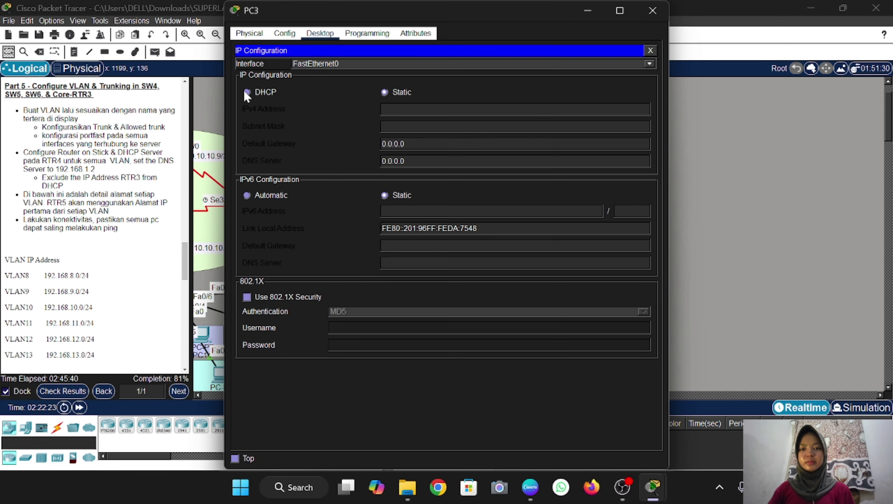
{"action": "left_click", "coordinate": [247, 92]}
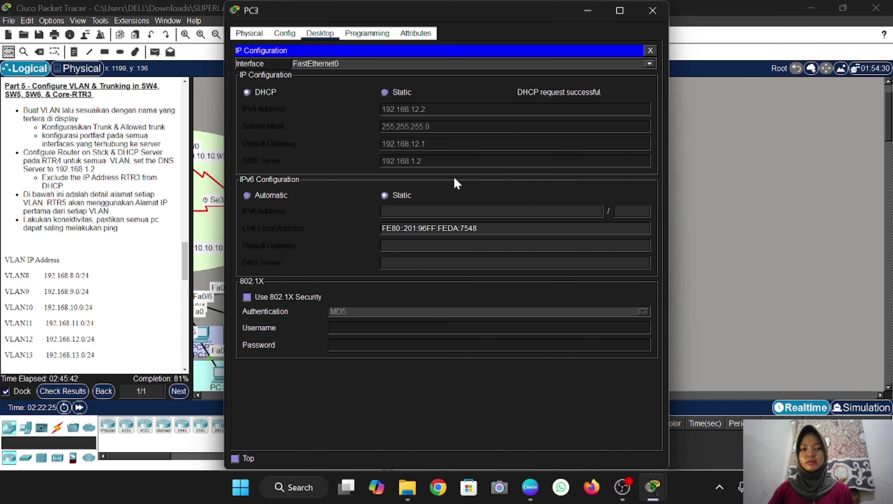
{"action": "left_click", "coordinate": [652, 10]}
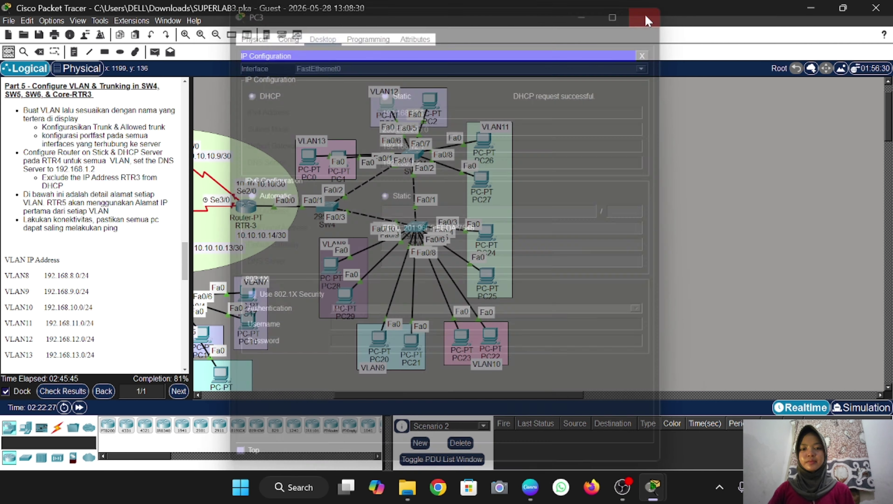
{"action": "left_click", "coordinate": [306, 162]}
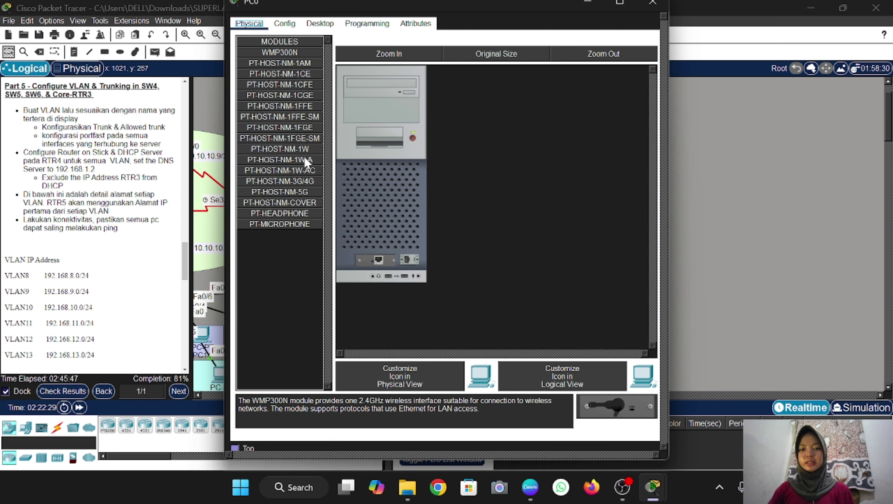
{"action": "left_click", "coordinate": [320, 33]}
{"action": "left_click", "coordinate": [284, 74]}
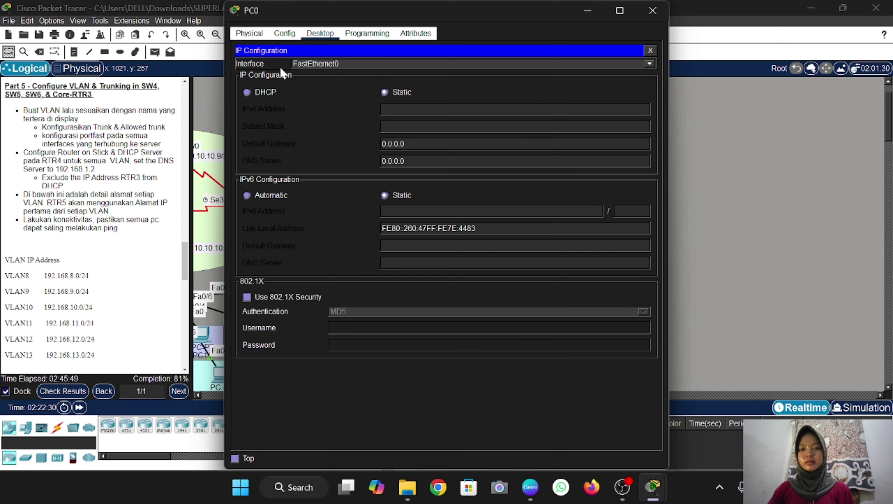
{"action": "left_click", "coordinate": [246, 93]}
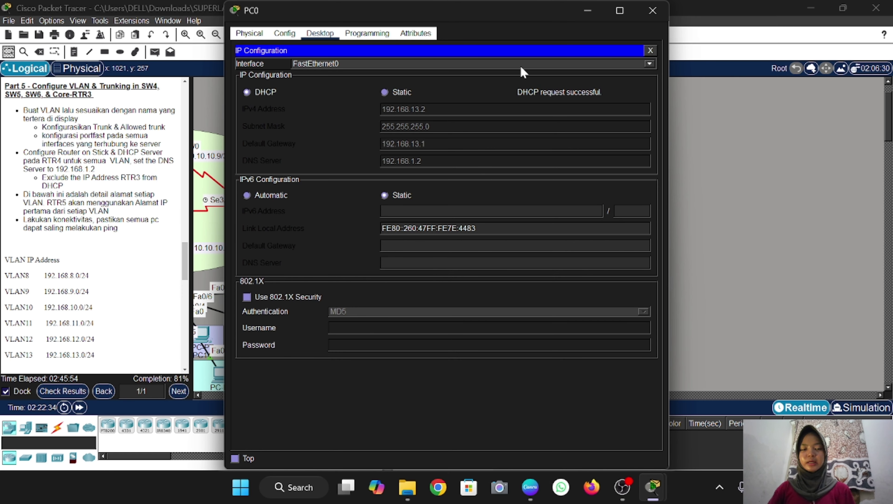
{"action": "left_click", "coordinate": [653, 10]}
{"action": "key", "text": "p"}
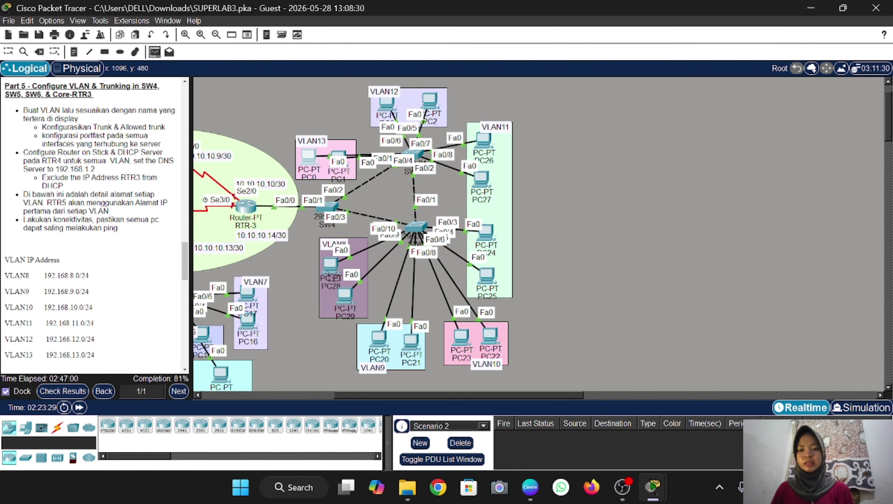
Send two simple test pings from PC28 to PC23
{"action": "left_click", "coordinate": [327, 272]}
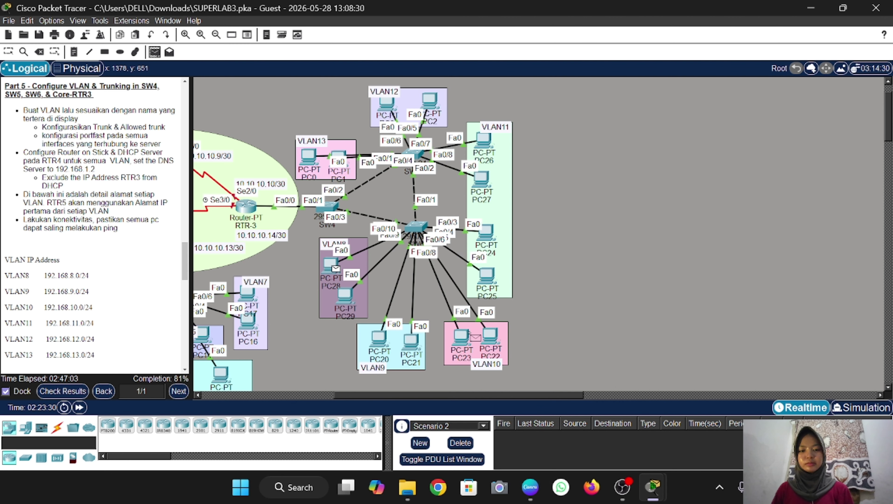
{"action": "left_click", "coordinate": [462, 337]}
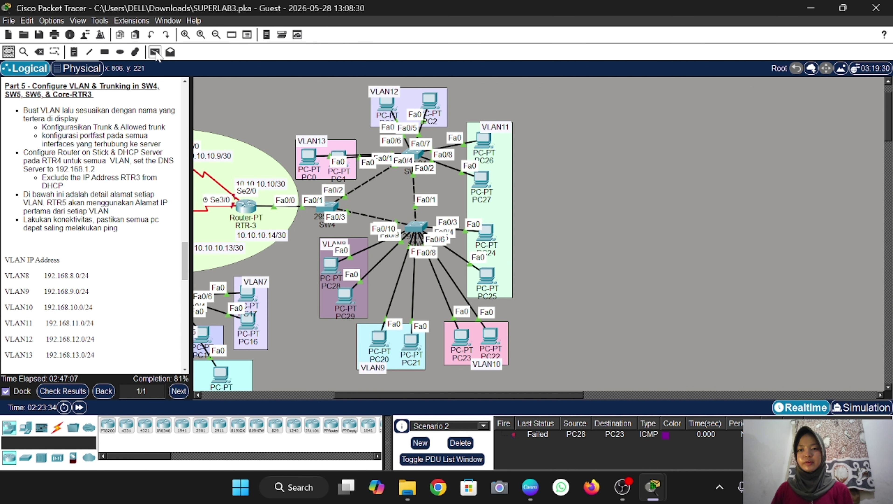
{"action": "left_click", "coordinate": [155, 53]}
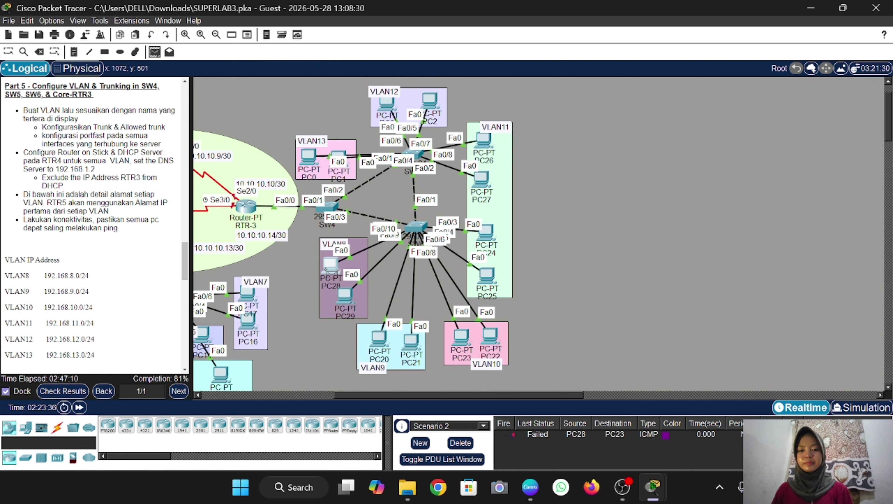
{"action": "left_click", "coordinate": [324, 267]}
{"action": "left_click", "coordinate": [460, 339]}
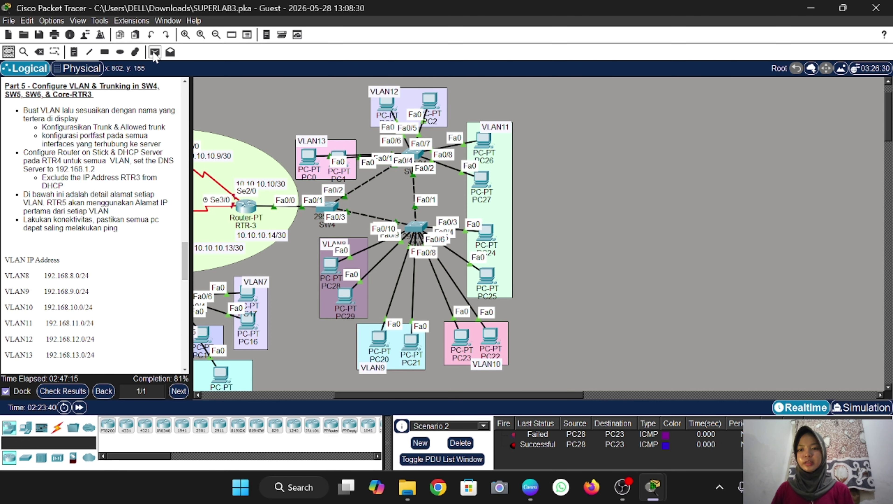
Send two simple test pings from PC0 to PC3; the second succeeds
{"action": "left_click", "coordinate": [155, 53]}
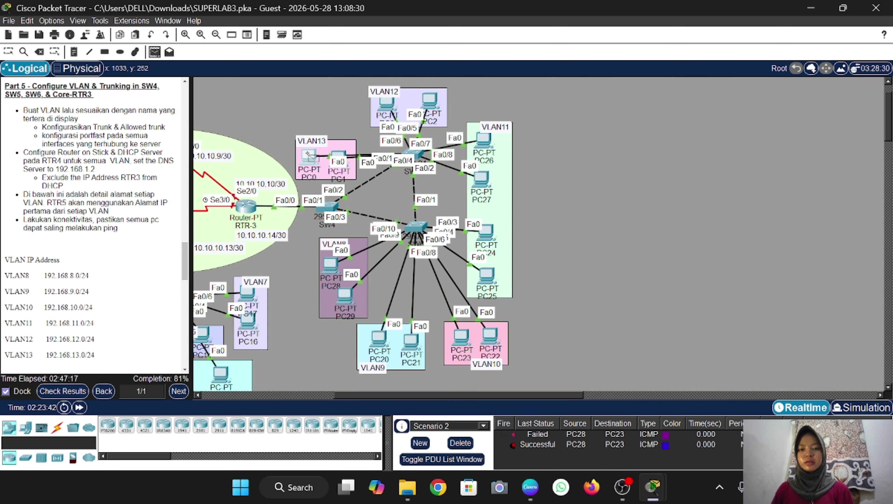
{"action": "left_click", "coordinate": [309, 155]}
{"action": "left_click", "coordinate": [386, 104]}
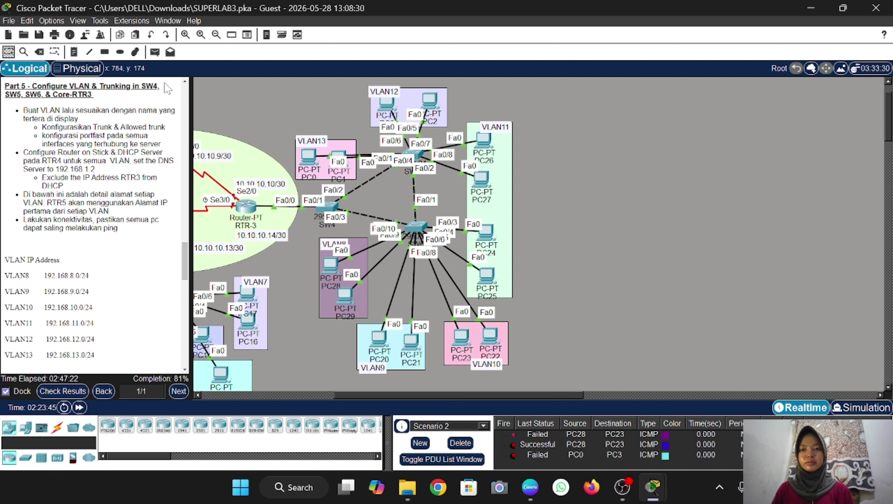
{"action": "left_click", "coordinate": [154, 52]}
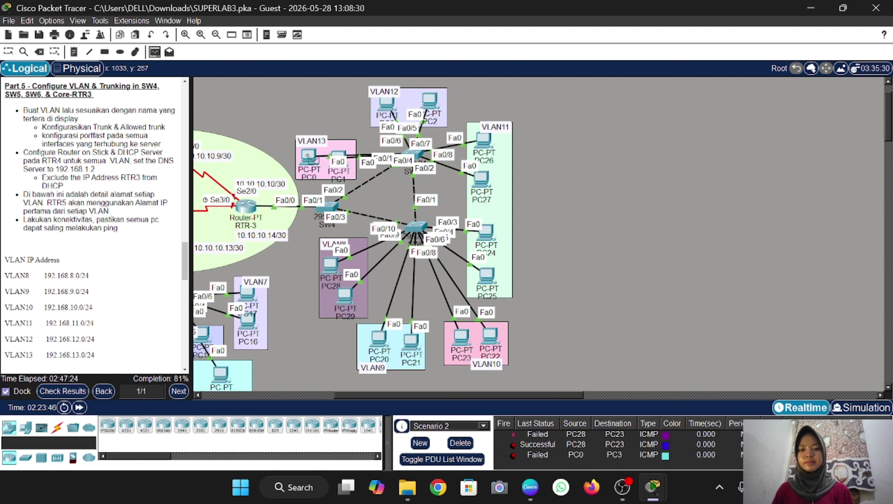
{"action": "left_click", "coordinate": [309, 156]}
{"action": "left_click", "coordinate": [387, 104]}
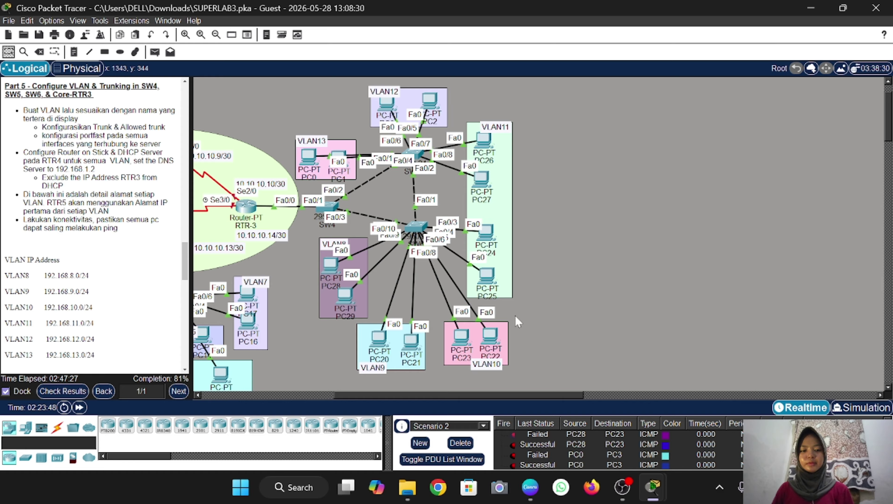
Scroll the instructions down to Part 6 Rapid PVST and the later router tasks
{"action": "scroll", "coordinate": [550, 452], "scroll_direction": "down", "scroll_amount": 1}
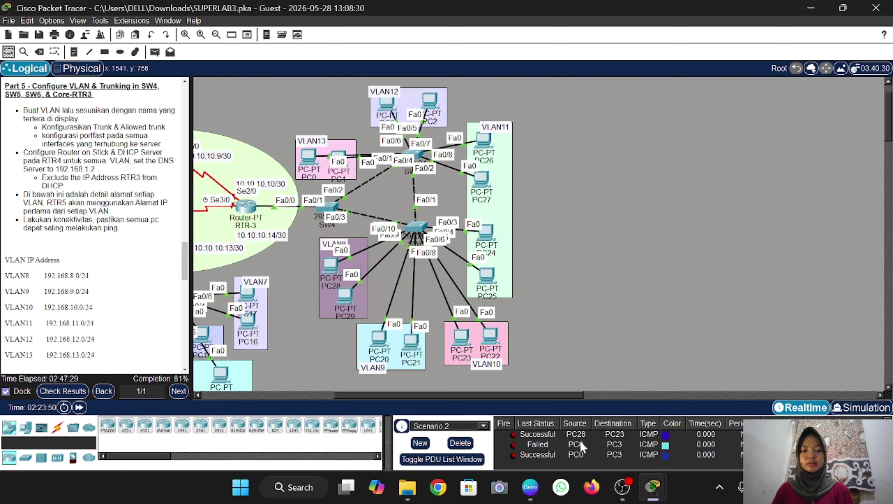
{"action": "scroll", "coordinate": [81, 254], "scroll_direction": "down", "scroll_amount": 6}
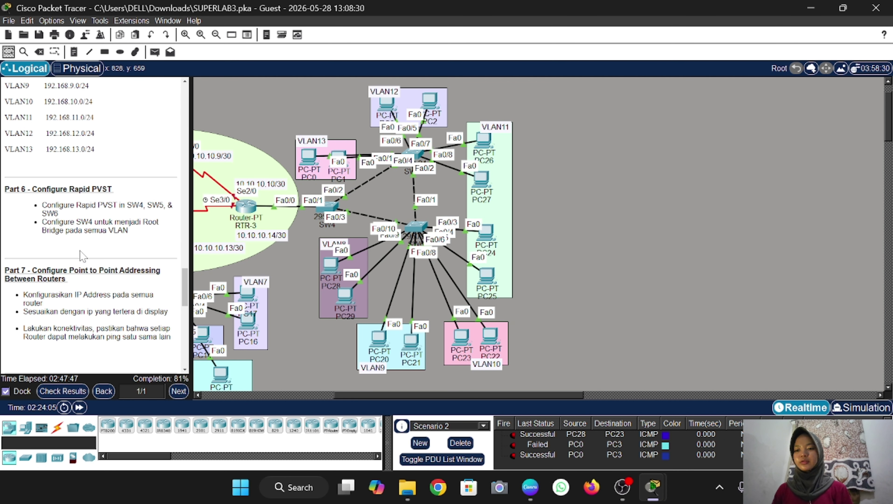
{"action": "scroll", "coordinate": [81, 256], "scroll_direction": "down", "scroll_amount": 2}
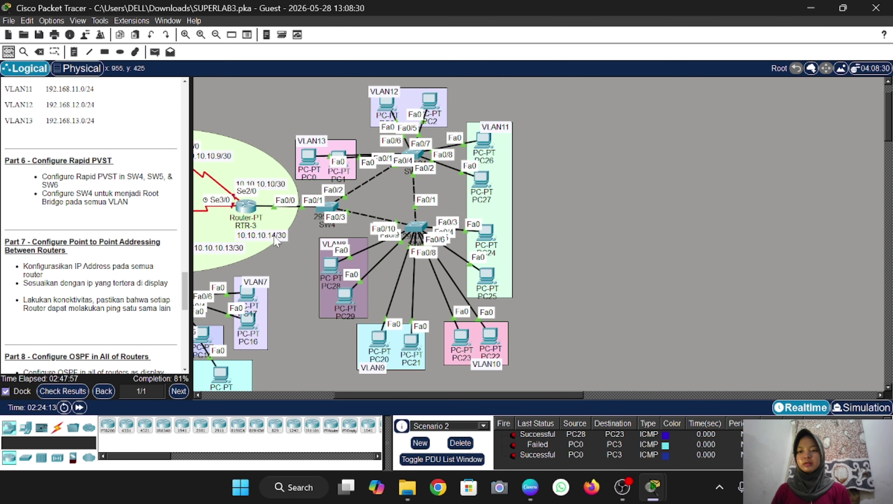
{"action": "scroll", "coordinate": [276, 241], "scroll_direction": "left", "scroll_amount": 5}
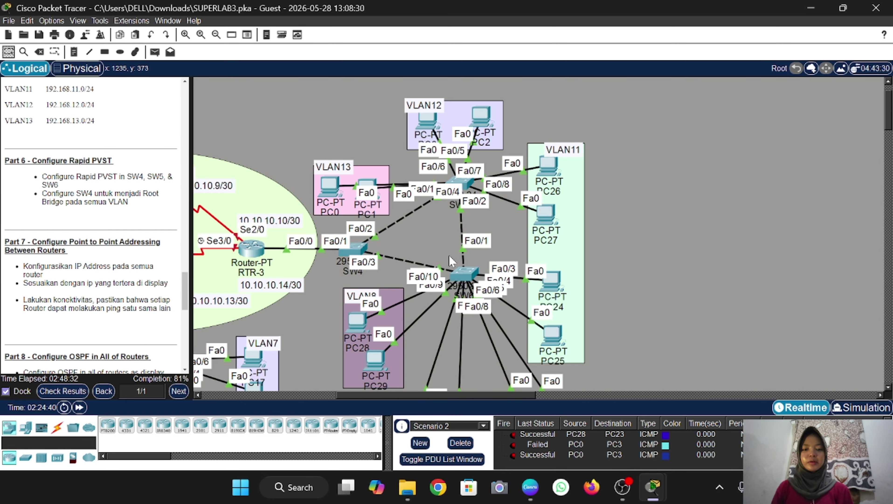
Set SW4 to 'spanning-tree mode rapid-pvst', copying the command for reuse on other switches
{"action": "left_click", "coordinate": [358, 251]}
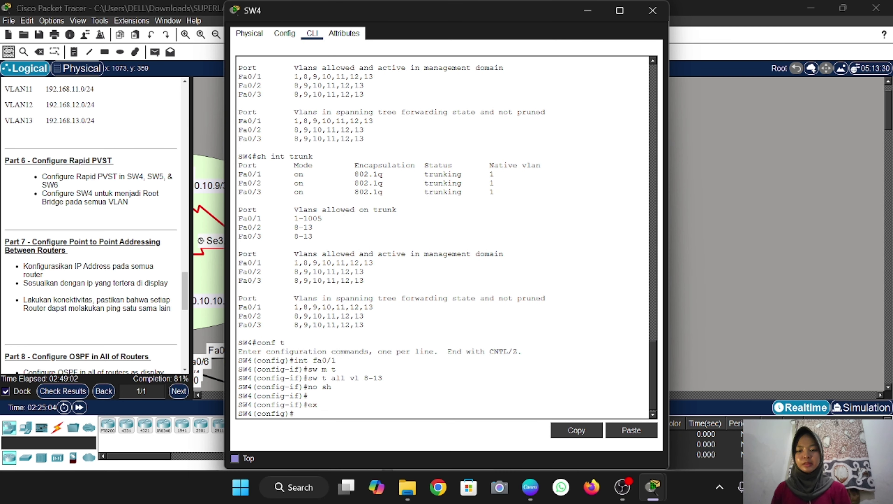
{"action": "type", "text": "spanning "}
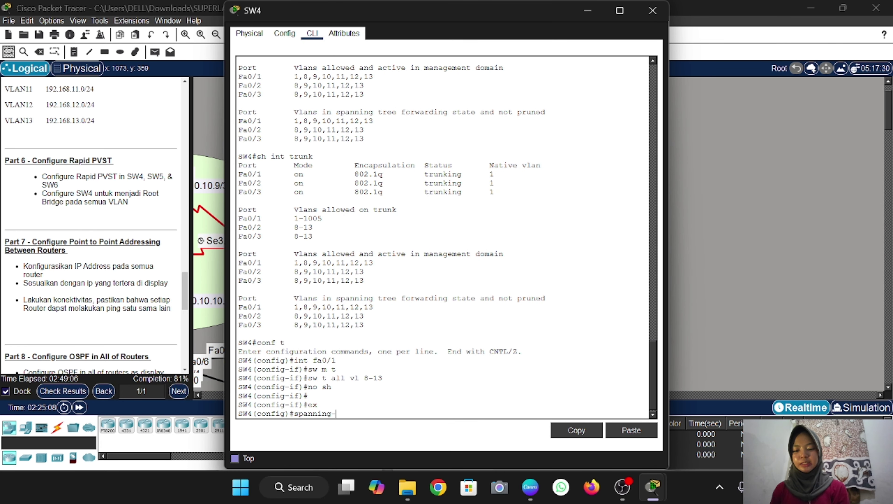
{"action": "type", "text": "tree mo"}
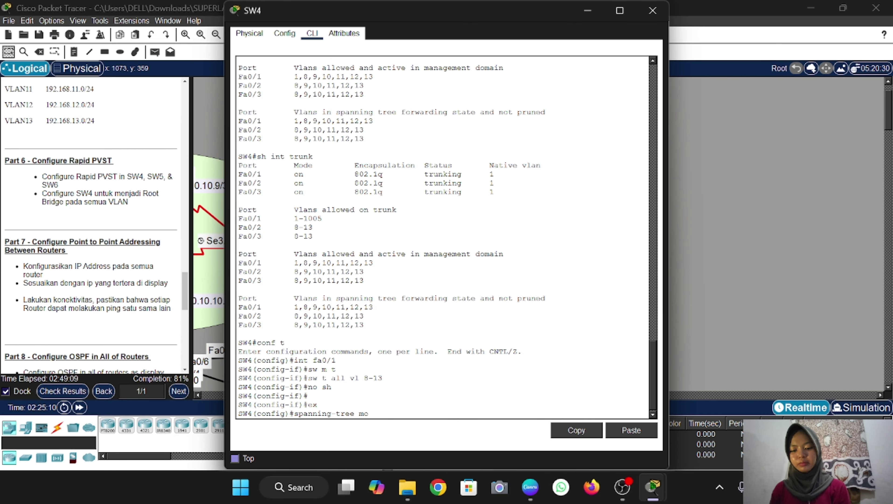
{"action": "type", "text": "de rap"}
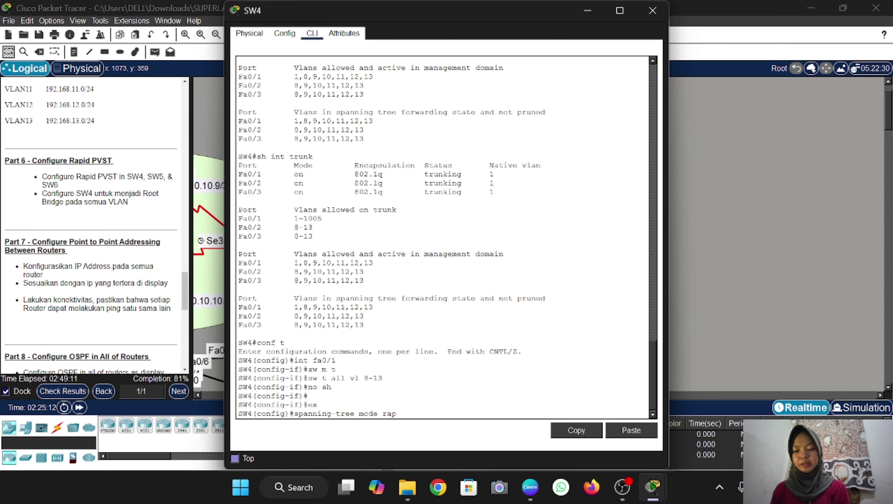
{"action": "type", "text": "id-pvs"}
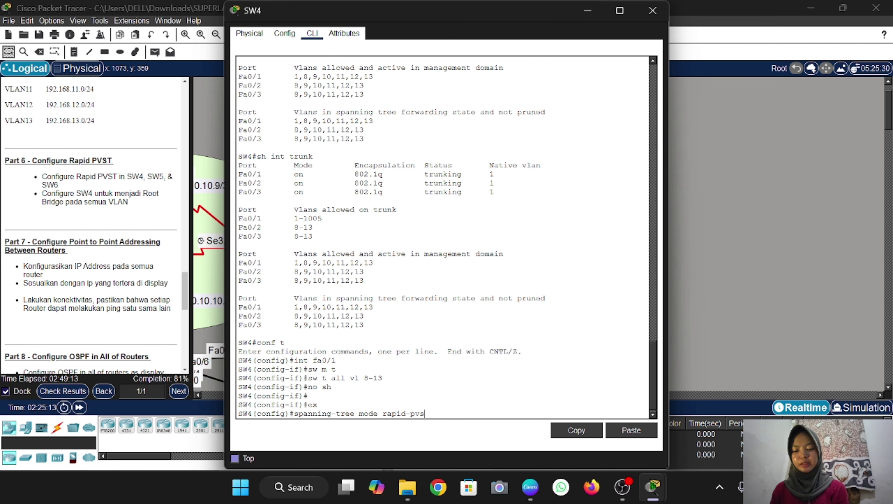
{"action": "type", "text": "t"}
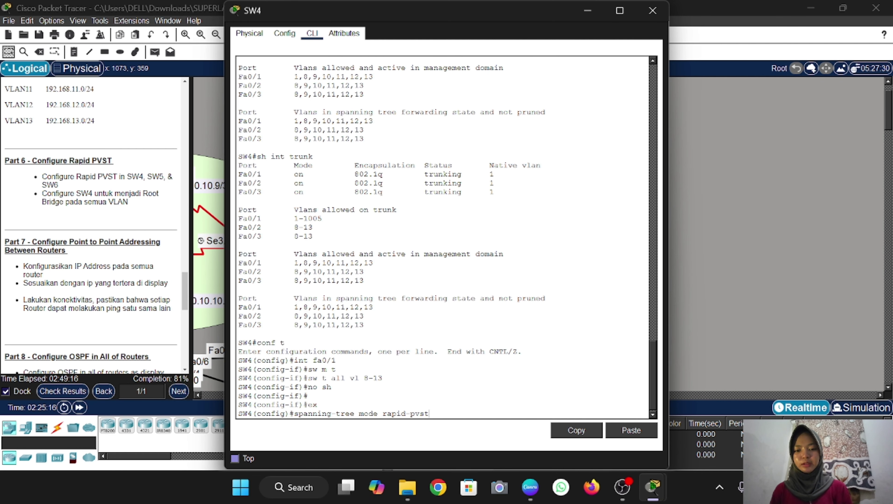
{"action": "left_click_drag", "start_coordinate": [430, 413], "coordinate": [293, 411]}
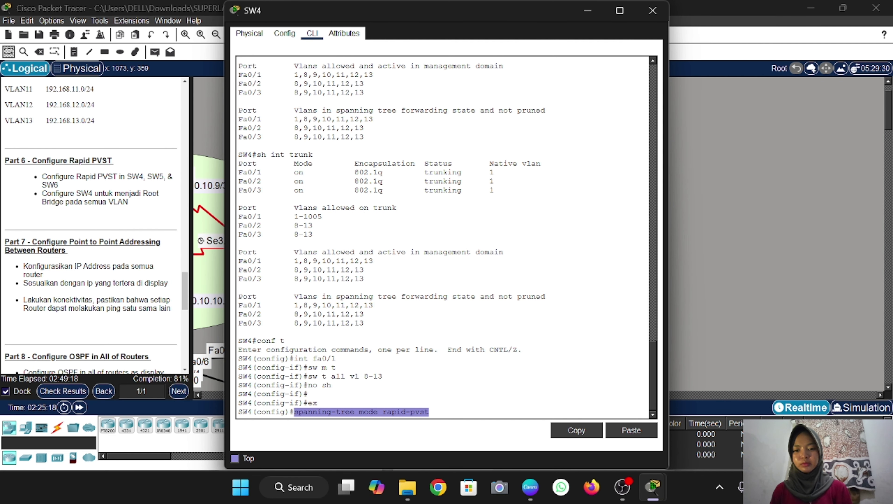
{"action": "left_click", "coordinate": [568, 431]}
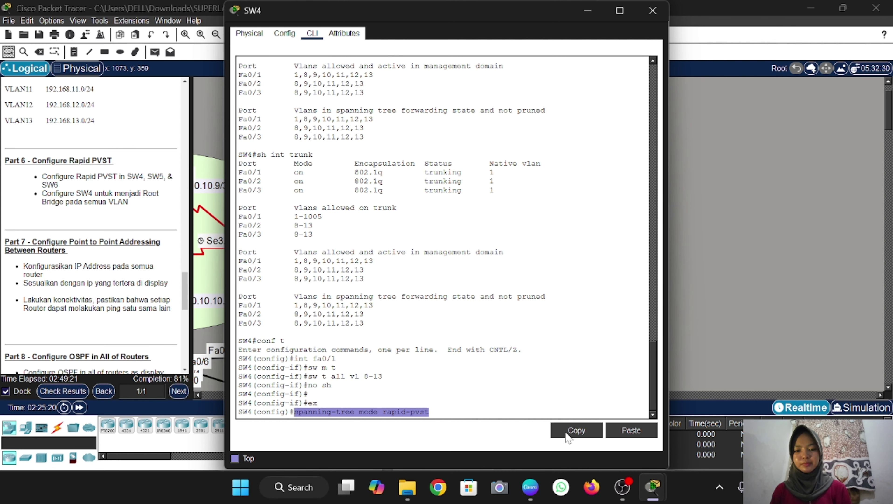
{"action": "key", "text": "Return"}
{"action": "left_click", "coordinate": [751, 258]}
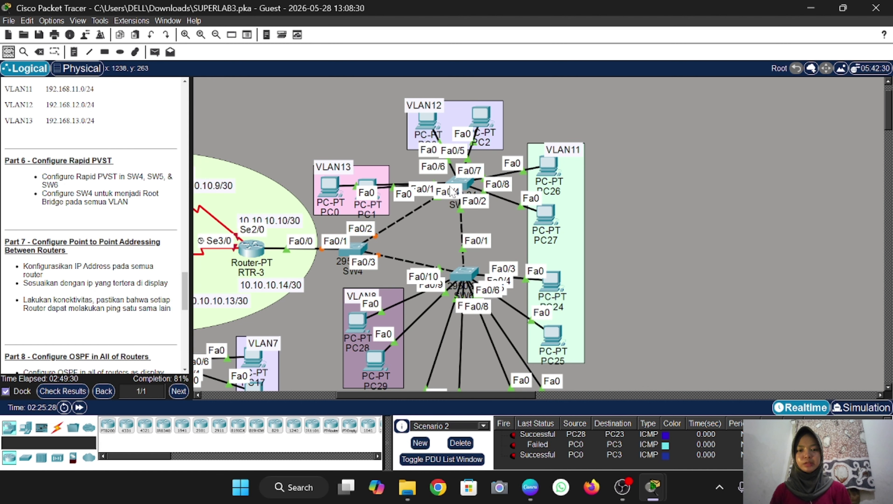
Apply the pasted 'spanning-tree mode rapid-pvst' command on SW5 from global configuration mode
{"action": "left_click", "coordinate": [463, 183]}
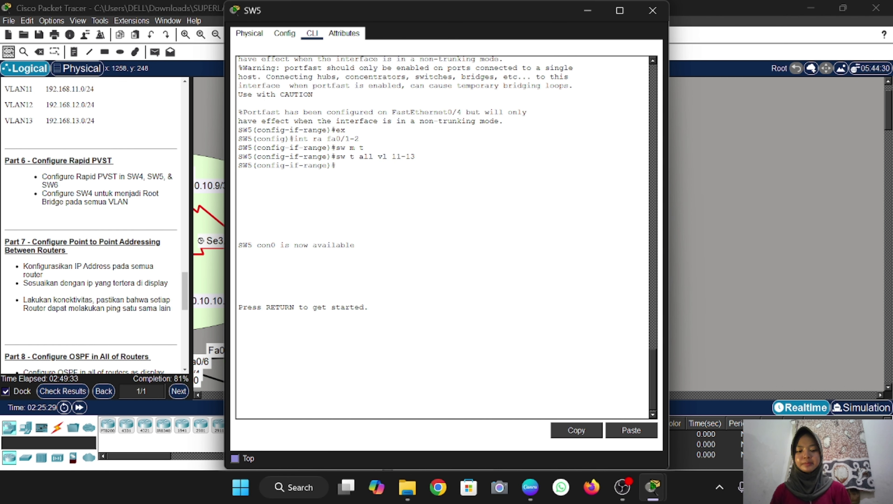
{"action": "key", "text": "Return"}
{"action": "type", "text": "en"}
{"action": "key", "text": "Return"}
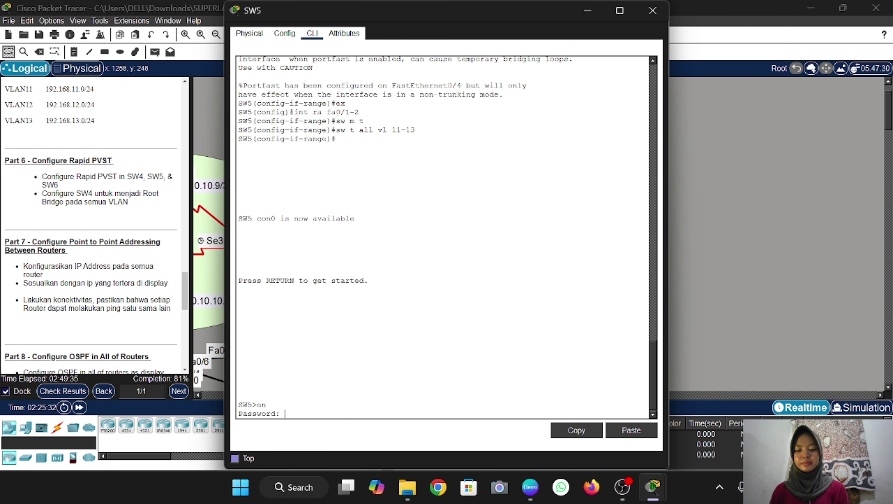
{"action": "key", "text": "Return"}
{"action": "type", "text": "conf"}
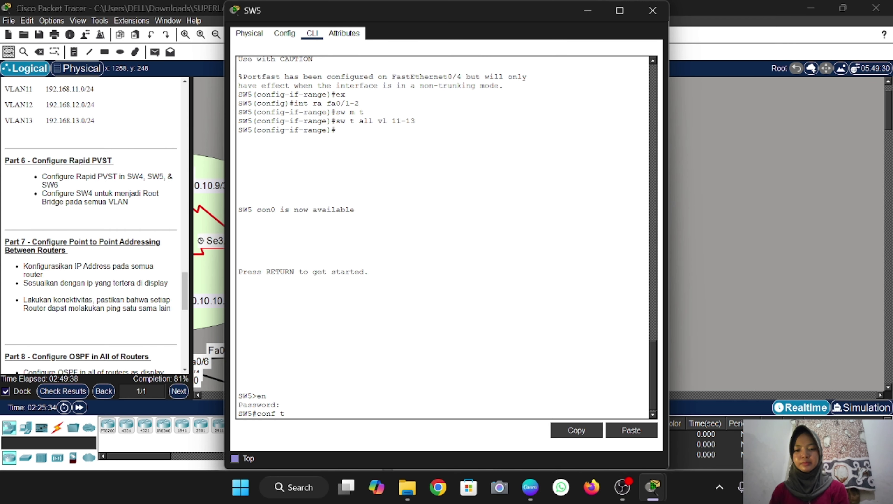
{"action": "type", "text": " t"}
{"action": "key", "text": "Return"}
{"action": "left_click", "coordinate": [617, 430]}
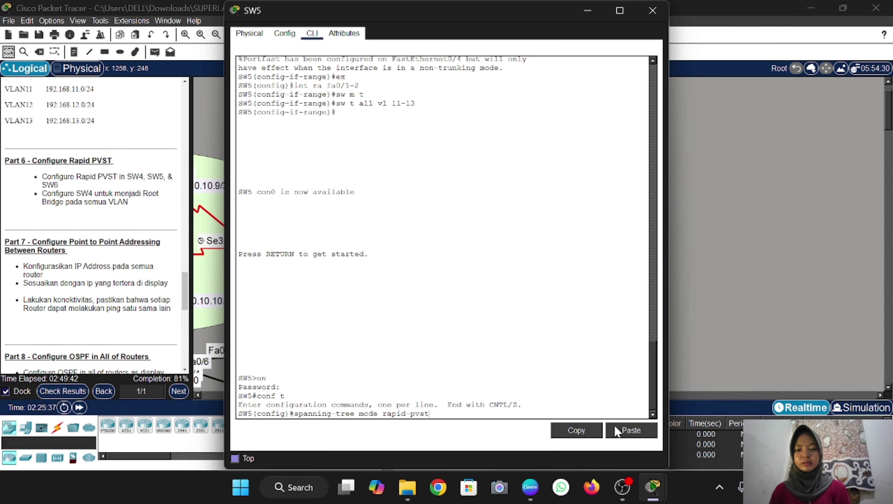
{"action": "key", "text": "Return"}
{"action": "left_click", "coordinate": [800, 325]}
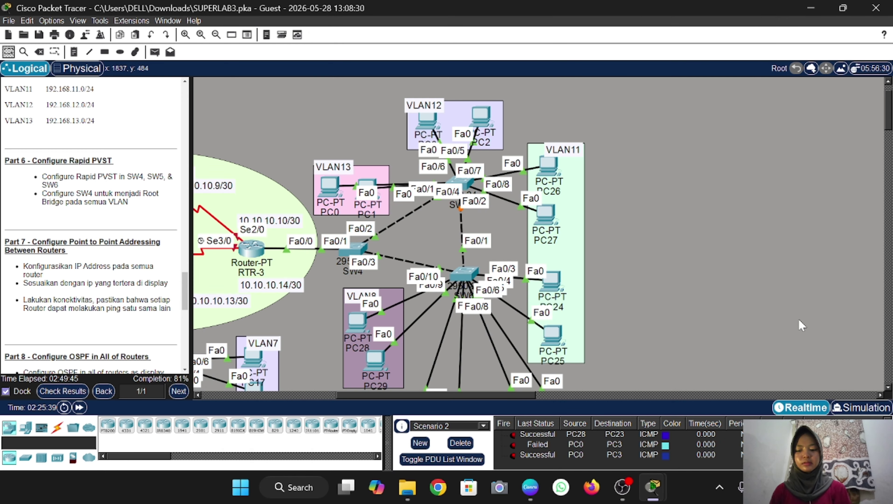
Apply the same pasted rapid-pvst spanning-tree mode on SW6
{"action": "left_click", "coordinate": [463, 275]}
{"action": "type", "text": "co"}
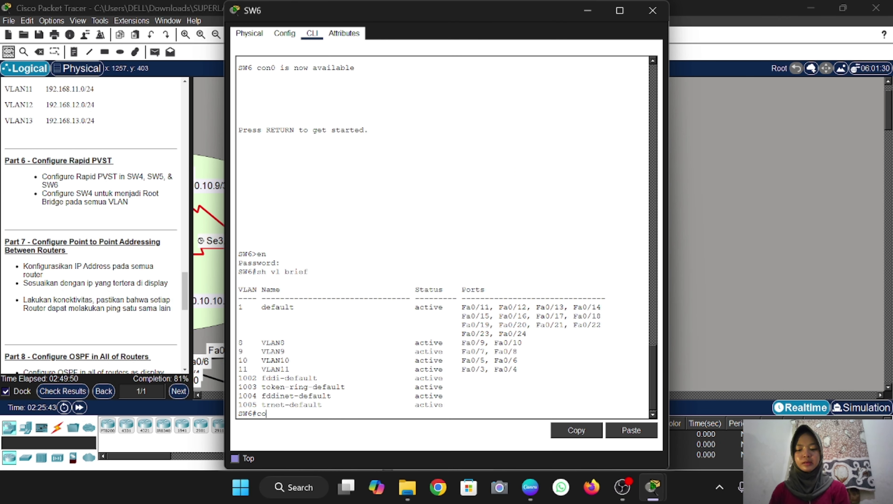
{"action": "type", "text": "nf t"}
{"action": "key", "text": "Return"}
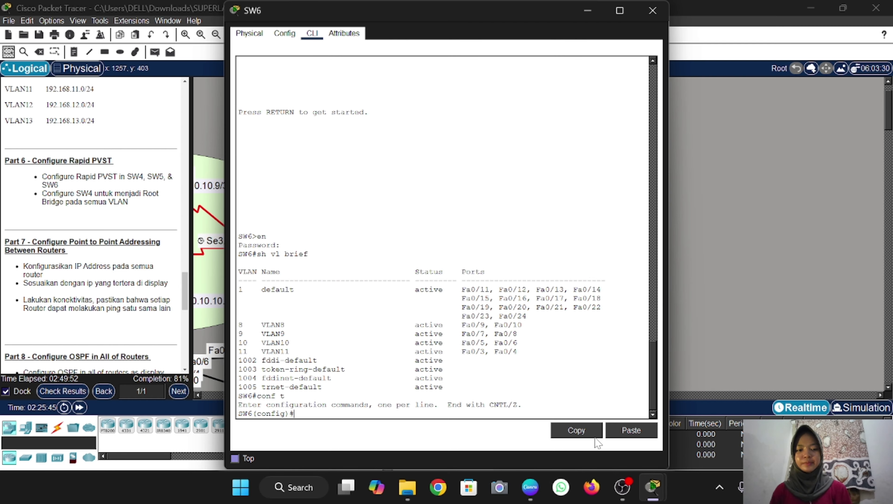
{"action": "left_click", "coordinate": [632, 430]}
{"action": "key", "text": "Return"}
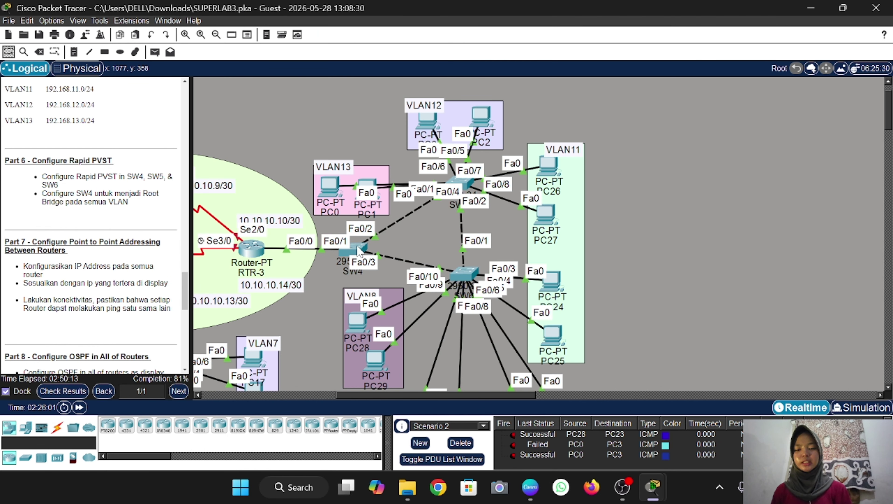
On SW4, edit the pasted spanning-tree command into a setting for VLANs 1,8-13 and apply it
{"action": "left_click", "coordinate": [357, 249]}
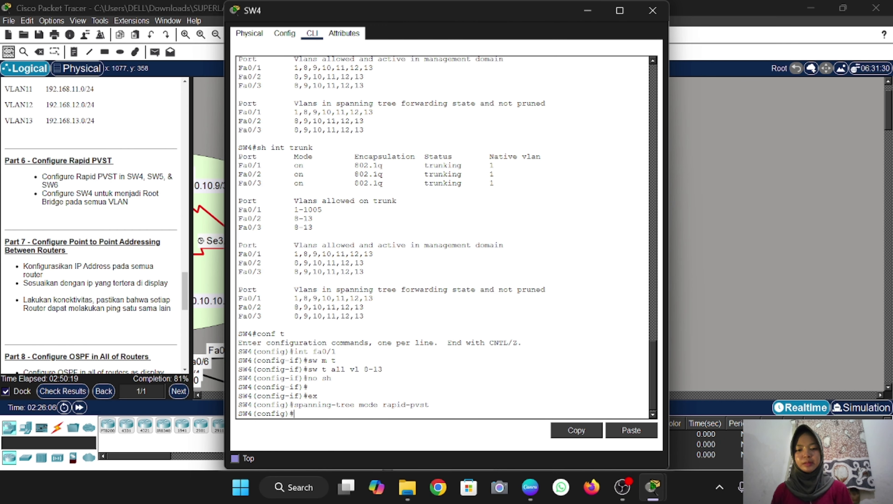
{"action": "key", "text": "ctrl+v"}
{"action": "key", "text": "BackSpace"}
{"action": "key", "text": "BackSpace"}
{"action": "key", "text": "BackSpace"}
{"action": "key", "text": "BackSpace"}
{"action": "key", "text": "BackSpace"}
{"action": "key", "text": "BackSpace"}
{"action": "key", "text": "BackSpace"}
{"action": "key", "text": "BackSpace"}
{"action": "key", "text": "BackSpace"}
{"action": "key", "text": "BackSpace"}
{"action": "key", "text": "BackSpace"}
{"action": "key", "text": "BackSpace"}
{"action": "key", "text": "BackSpace"}
{"action": "key", "text": "BackSpace"}
{"action": "key", "text": "BackSpace"}
{"action": "type", "text": "v"}
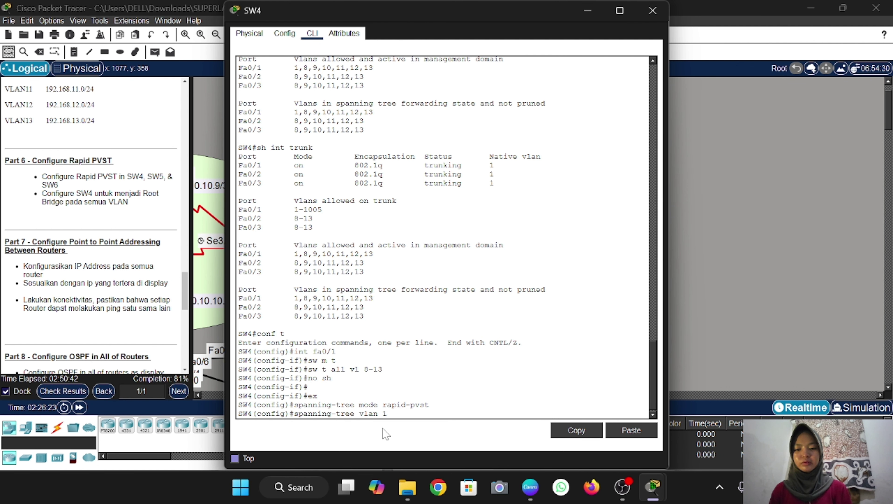
{"action": "type", "text": "lan 1"}
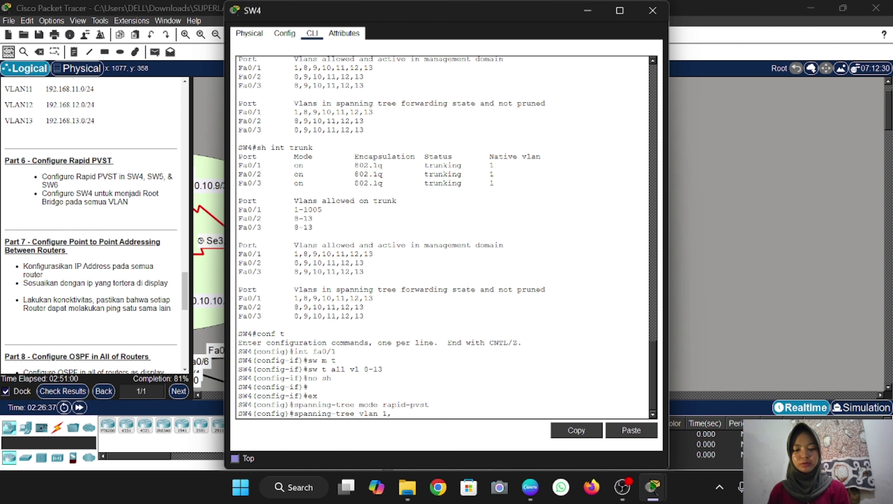
{"action": "type", "text": ",8"}
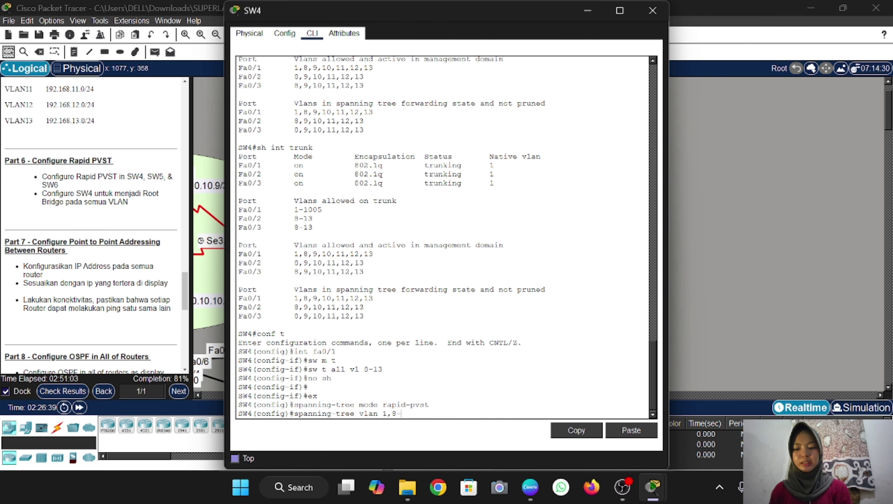
{"action": "type", "text": "-13"}
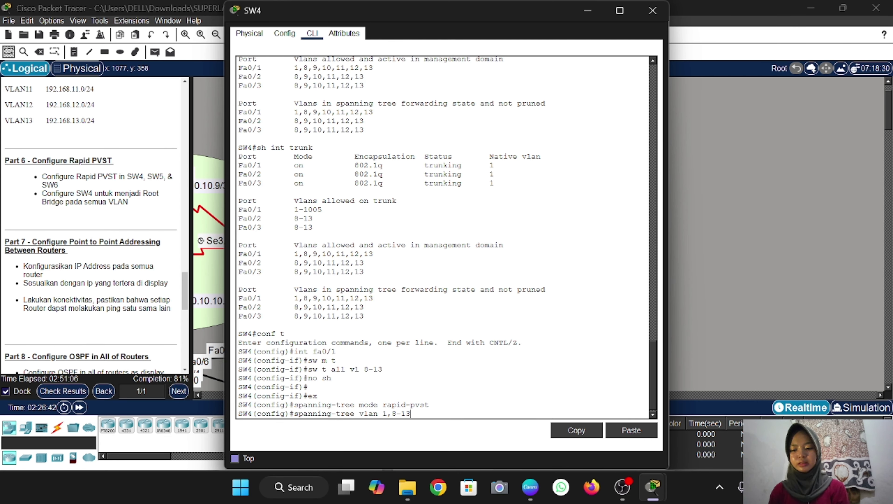
{"action": "key", "text": "Return"}
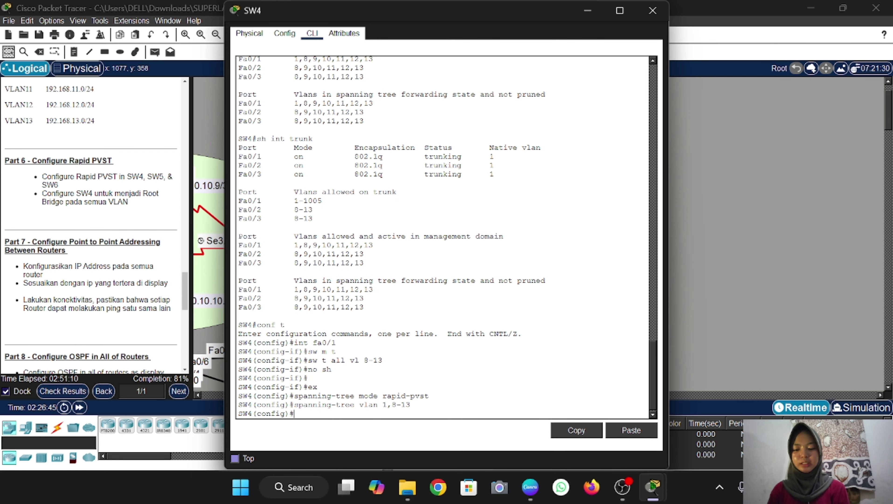
Run 'do sh spanning-tree' on SW4 and review the rstp root-bridge output for each VLAN
{"action": "type", "text": "do sh span"}
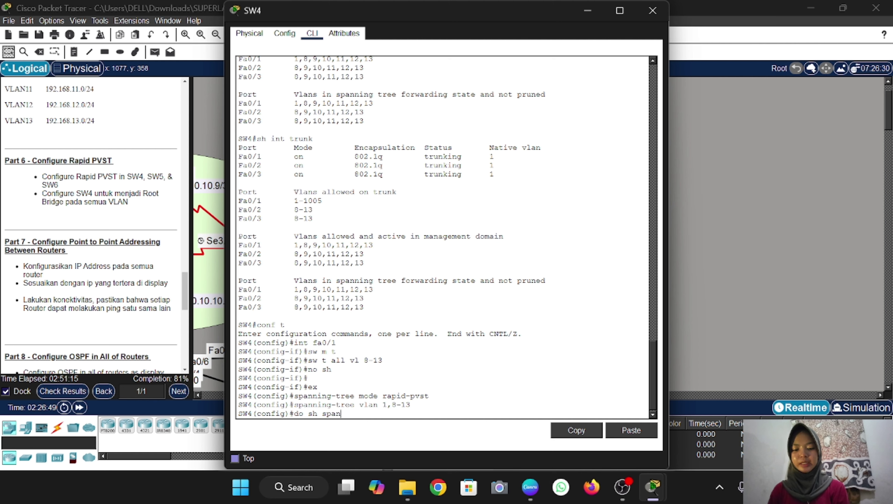
{"action": "type", "text": "ning-"}
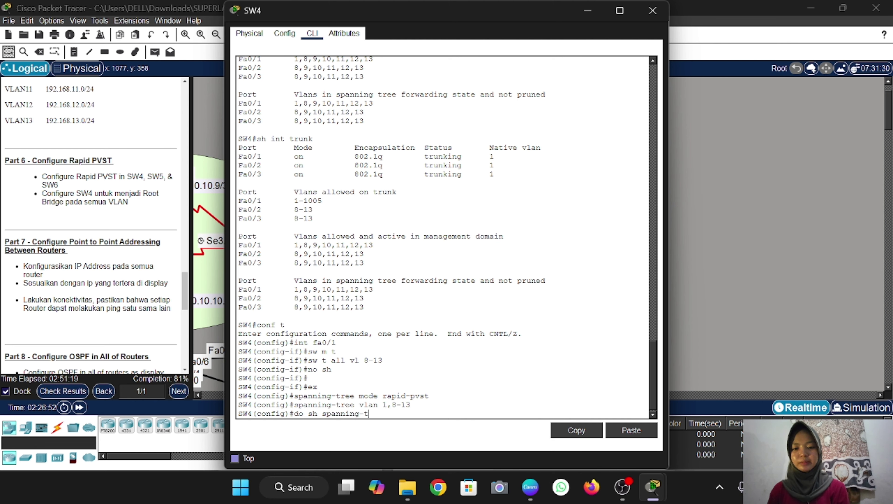
{"action": "type", "text": "tree"}
{"action": "key", "text": "Return"}
{"action": "key", "text": "space"}
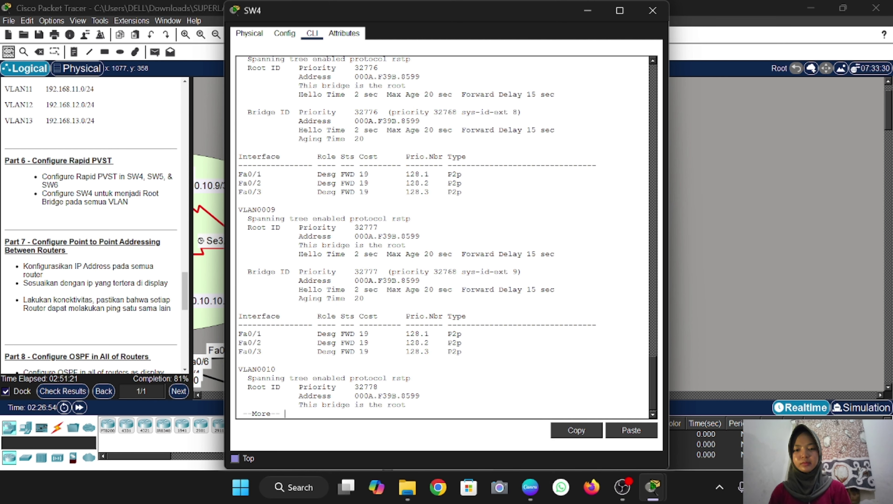
{"action": "key", "text": "Return"}
{"action": "key", "text": "Return"}
{"action": "key", "text": "Return"}
{"action": "key", "text": "Return"}
{"action": "key", "text": "Return"}
{"action": "key", "text": "Return"}
{"action": "key", "text": "Return"}
{"action": "key", "text": "Return"}
{"action": "key", "text": "Return"}
{"action": "key", "text": "Return"}
{"action": "key", "text": "Return"}
{"action": "key", "text": "Return"}
{"action": "key", "text": "Return"}
{"action": "key", "text": "Return"}
{"action": "key", "text": "Return"}
{"action": "key", "text": "Return"}
{"action": "key", "text": "Return"}
{"action": "key", "text": "Return"}
{"action": "key", "text": "Return"}
{"action": "key", "text": "Return"}
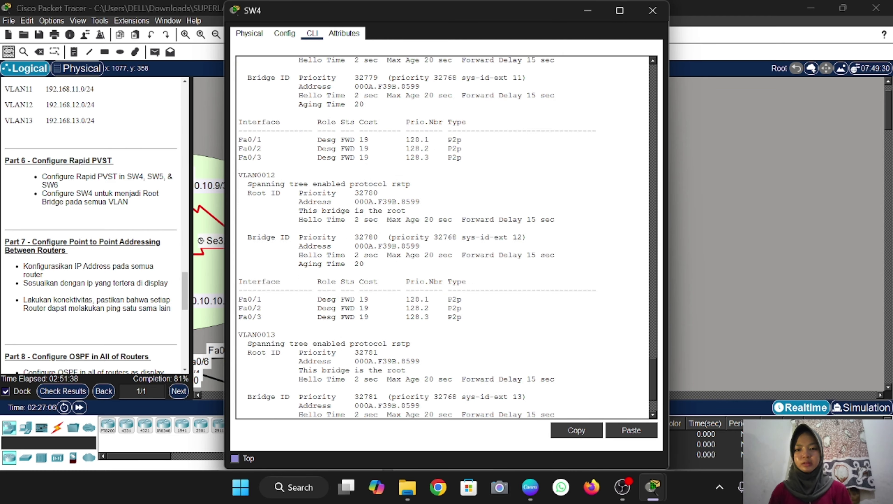
{"action": "scroll", "coordinate": [448, 236], "scroll_direction": "up", "scroll_amount": 9}
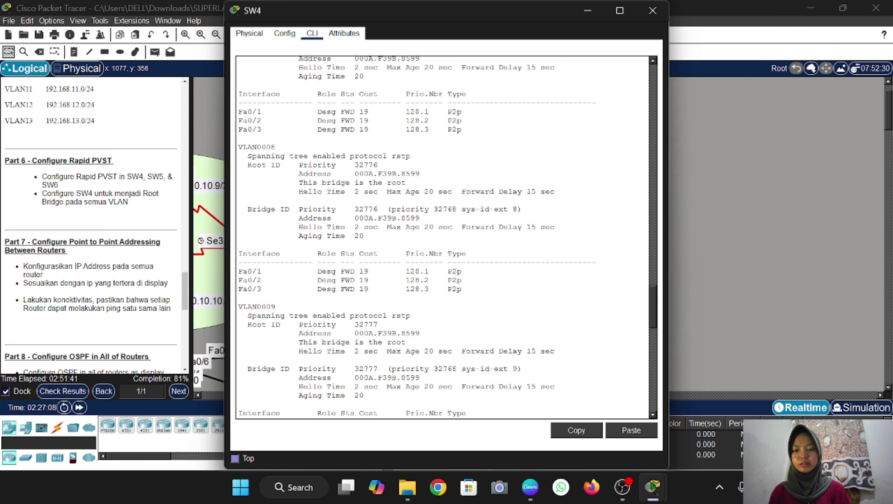
{"action": "scroll", "coordinate": [447, 236], "scroll_direction": "up", "scroll_amount": 5}
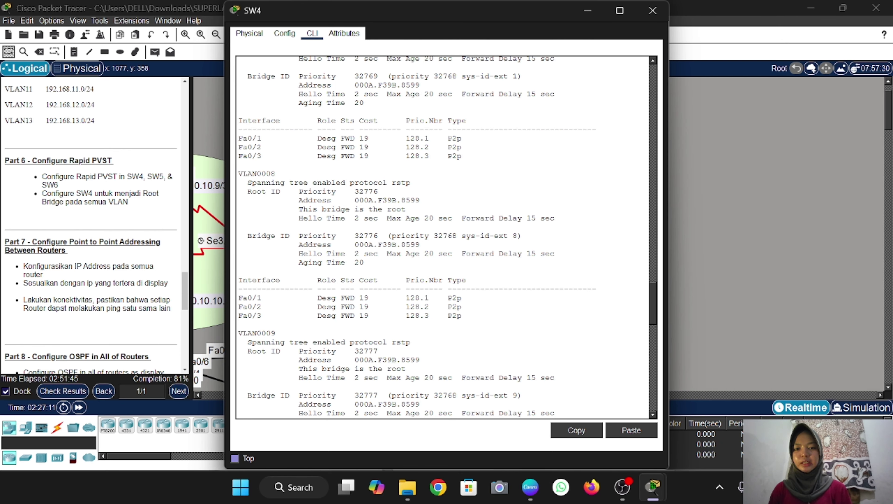
{"action": "scroll", "coordinate": [443, 236], "scroll_direction": "down", "scroll_amount": 3}
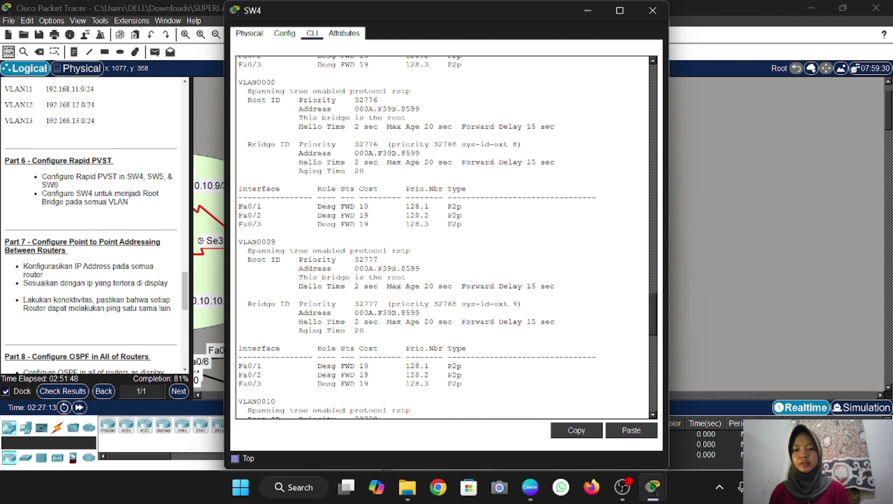
{"action": "scroll", "coordinate": [444, 236], "scroll_direction": "down", "scroll_amount": 3}
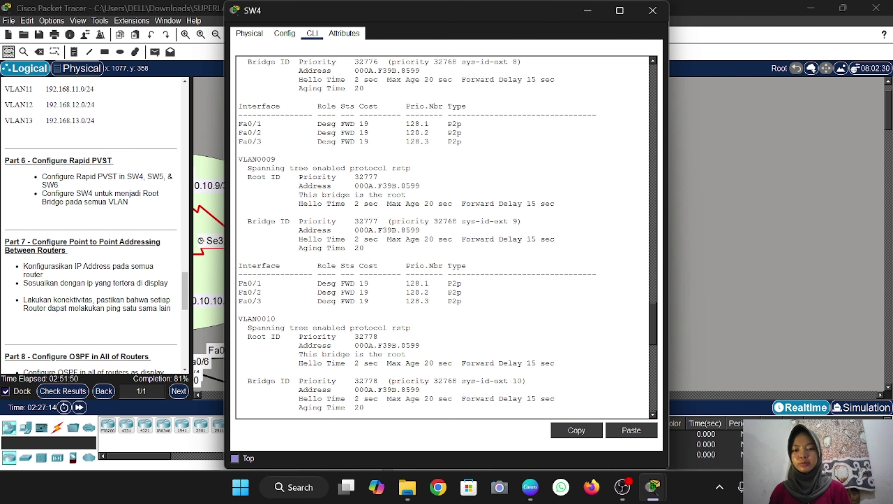
{"action": "scroll", "coordinate": [443, 236], "scroll_direction": "down", "scroll_amount": 6}
{"action": "scroll", "coordinate": [443, 236], "scroll_direction": "down", "scroll_amount": 6}
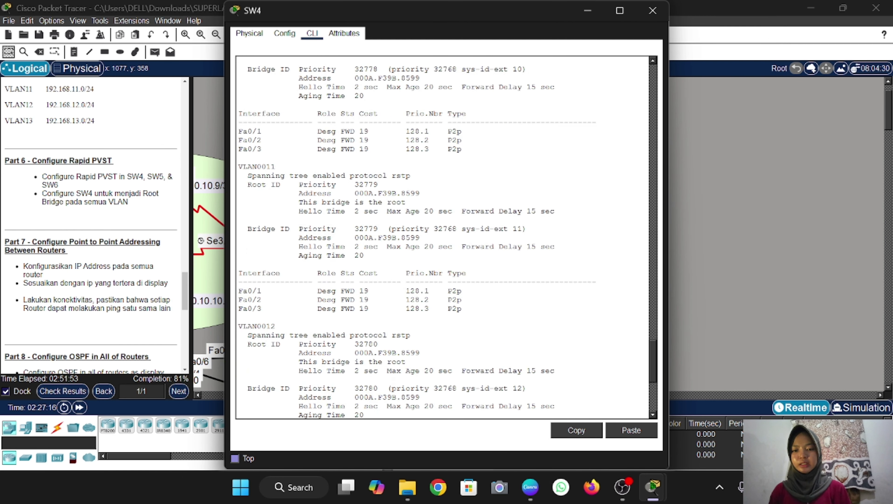
{"action": "scroll", "coordinate": [444, 236], "scroll_direction": "down", "scroll_amount": 7}
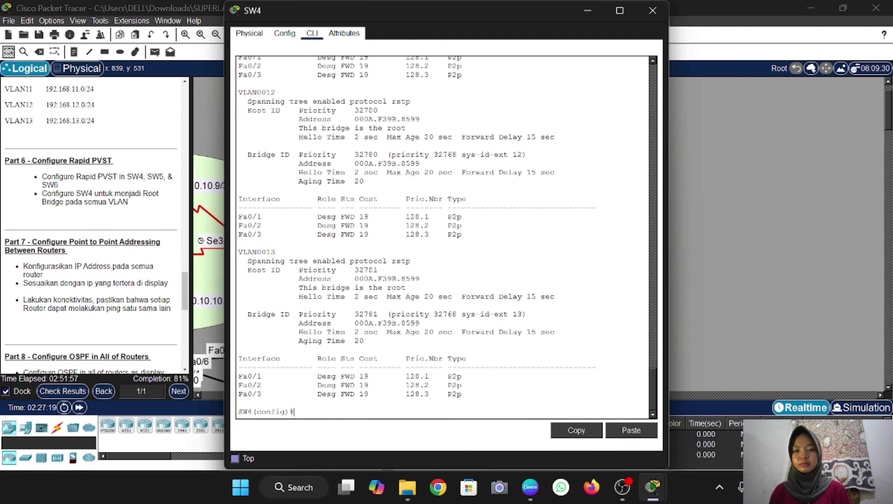
Close SW4's window and move the lower ring router slightly down to clear overlapping labels
{"action": "left_click", "coordinate": [652, 10]}
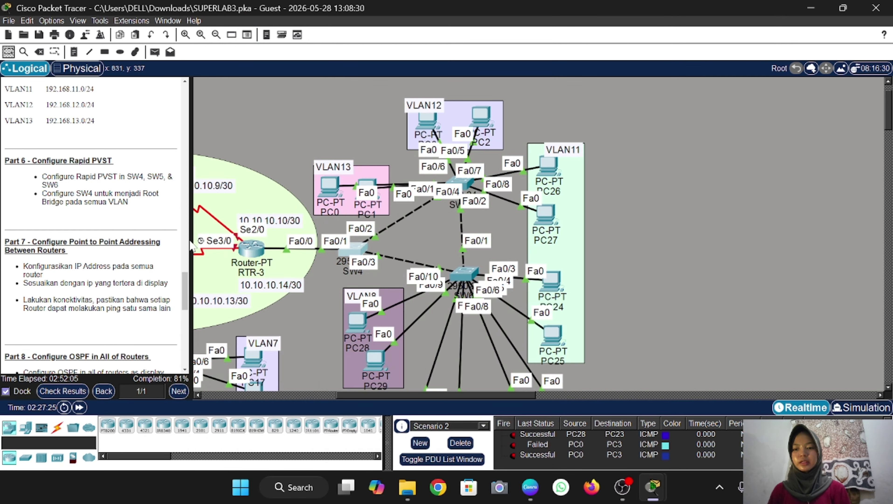
{"action": "scroll", "coordinate": [25, 234], "scroll_direction": "up", "scroll_amount": 1}
{"action": "scroll", "coordinate": [25, 234], "scroll_direction": "down", "scroll_amount": 2}
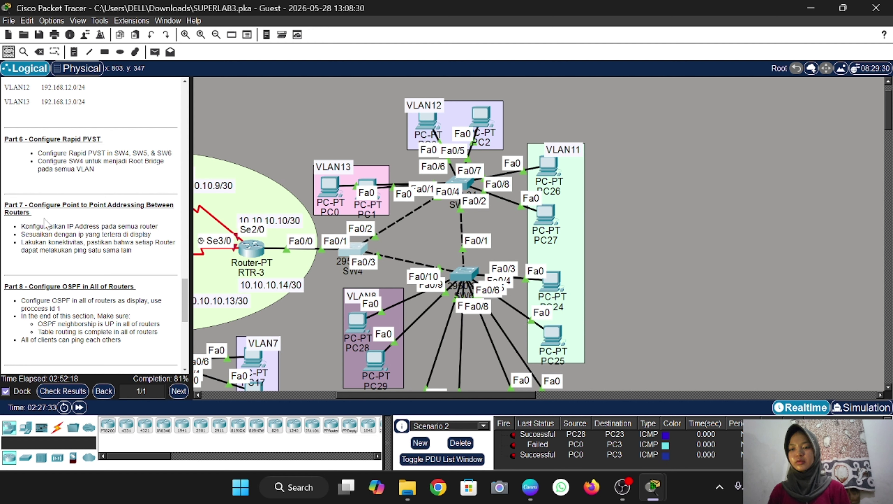
{"action": "scroll", "coordinate": [50, 225], "scroll_direction": "up", "scroll_amount": 1}
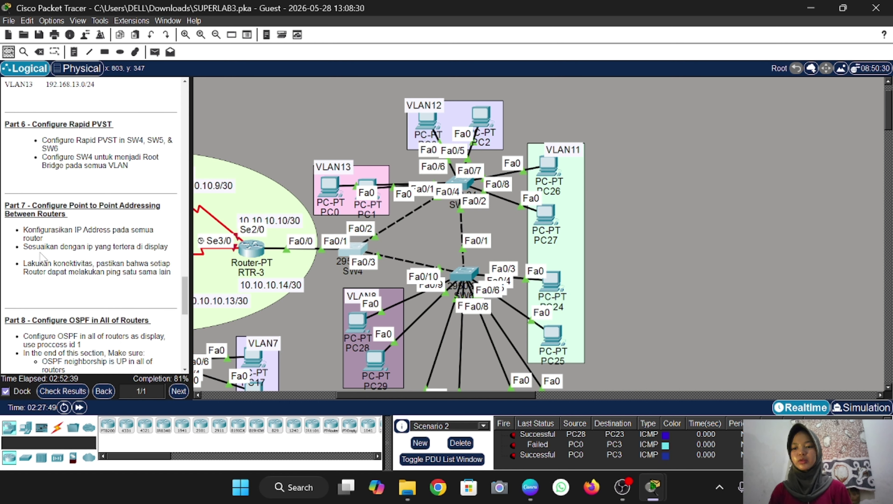
{"action": "scroll", "coordinate": [423, 301], "scroll_direction": "left", "scroll_amount": 5}
{"action": "scroll", "coordinate": [423, 301], "scroll_direction": "right", "scroll_amount": 1}
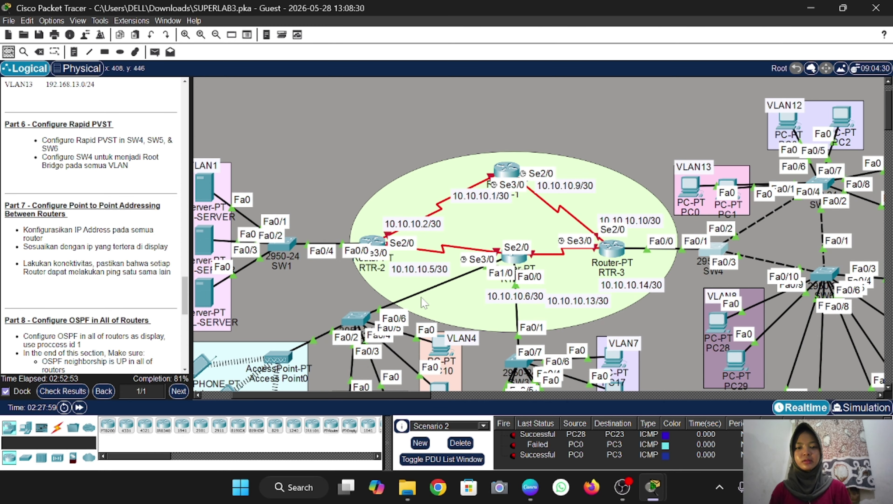
{"action": "scroll", "coordinate": [442, 321], "scroll_direction": "down", "scroll_amount": 3}
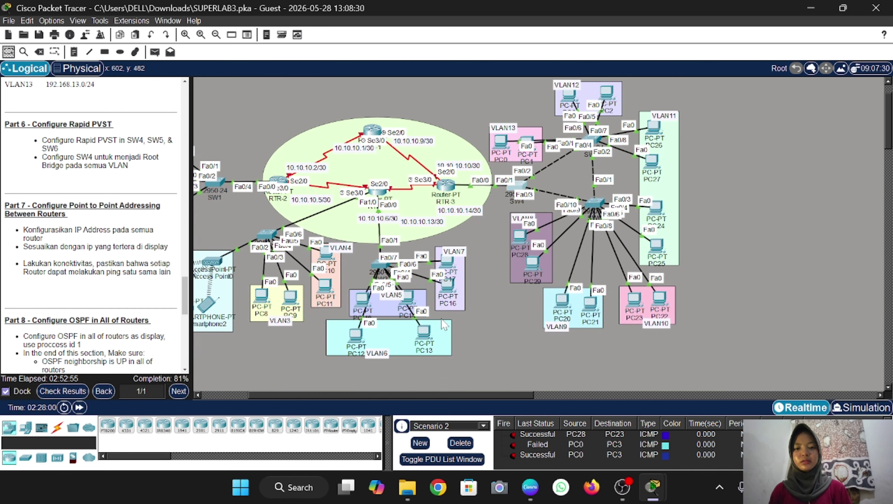
{"action": "scroll", "coordinate": [442, 321], "scroll_direction": "up", "scroll_amount": 3}
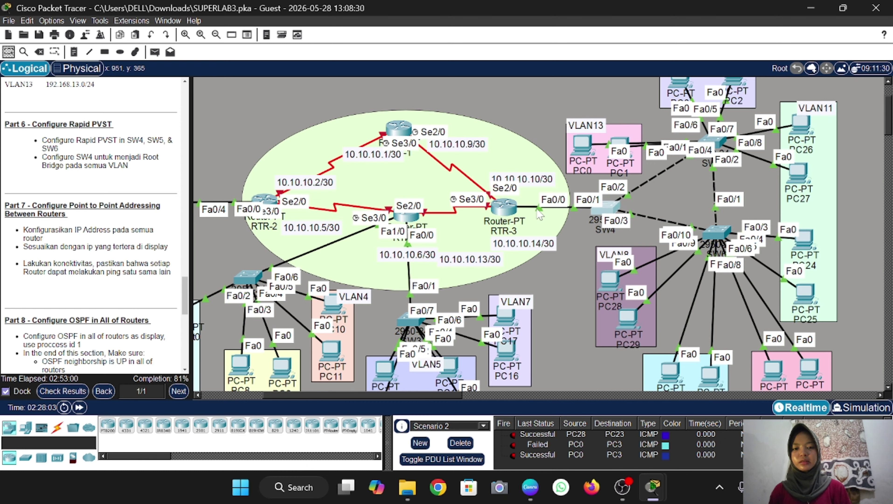
{"action": "left_click_drag", "start_coordinate": [406, 215], "coordinate": [406, 227]}
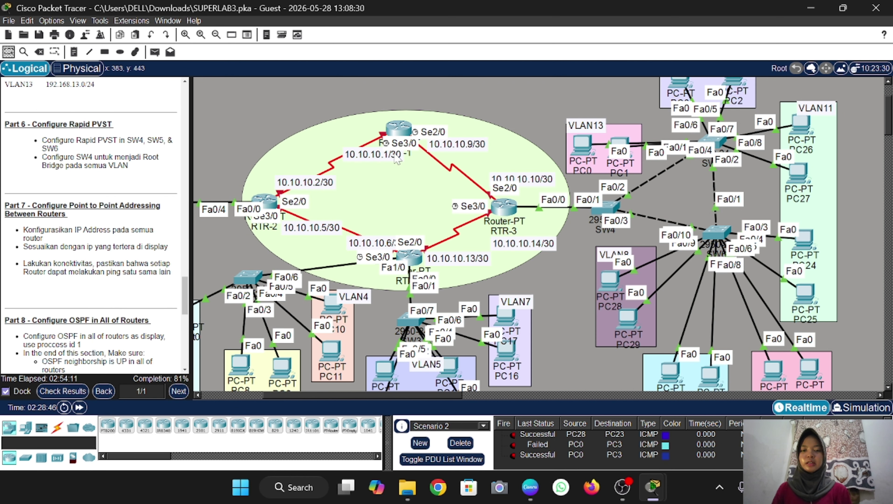
Enter privileged mode on RTR-1 with the enable password, then global configuration mode
{"action": "left_click", "coordinate": [400, 128]}
{"action": "type", "text": "en"}
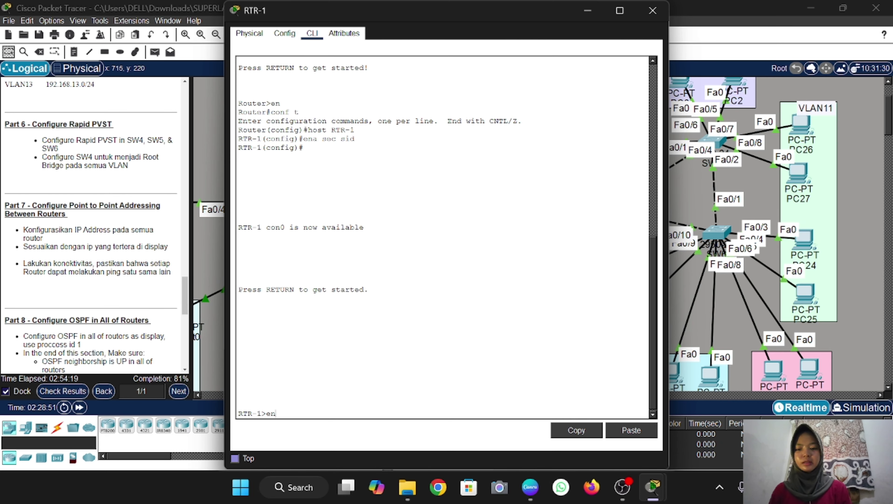
{"action": "key", "text": "Return"}
{"action": "type", "text": "sid"}
{"action": "key", "text": "Return"}
{"action": "type", "text": "conf t"}
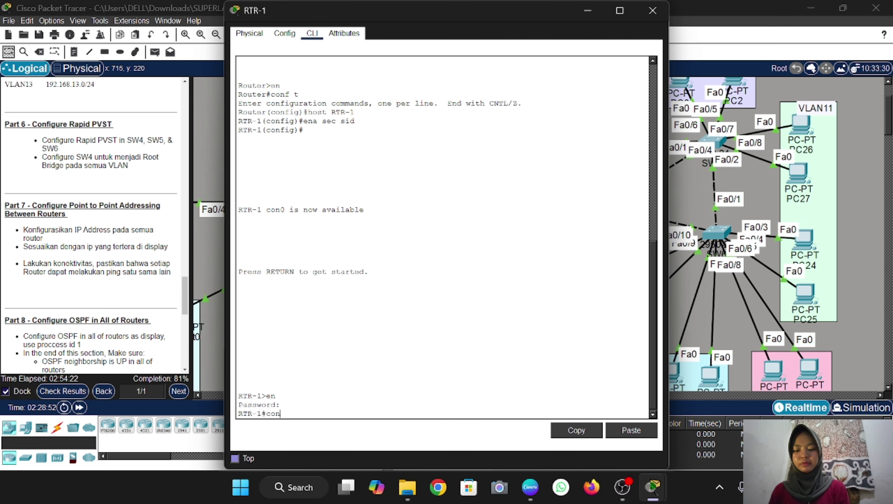
{"action": "key", "text": "Return"}
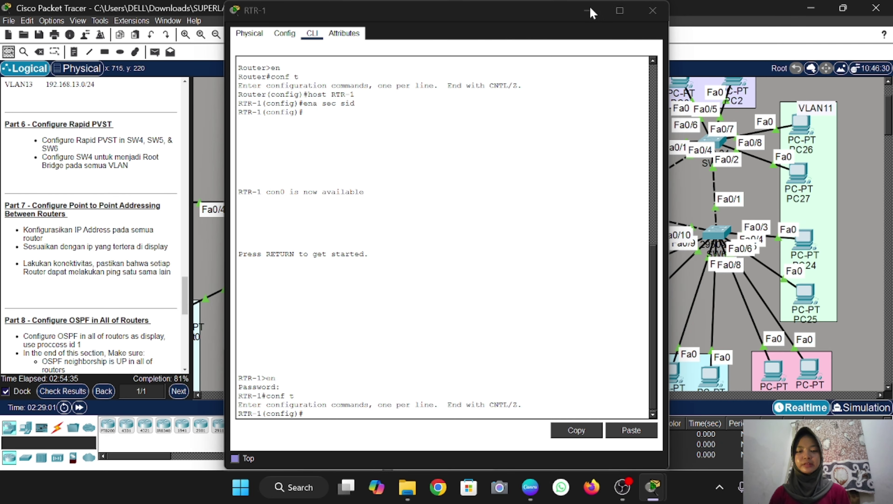
{"action": "left_click", "coordinate": [589, 10]}
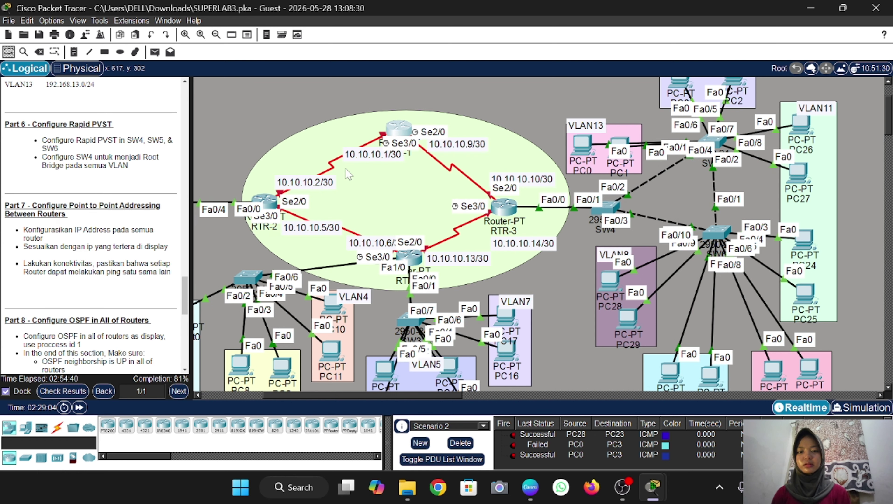
{"action": "left_click", "coordinate": [403, 132]}
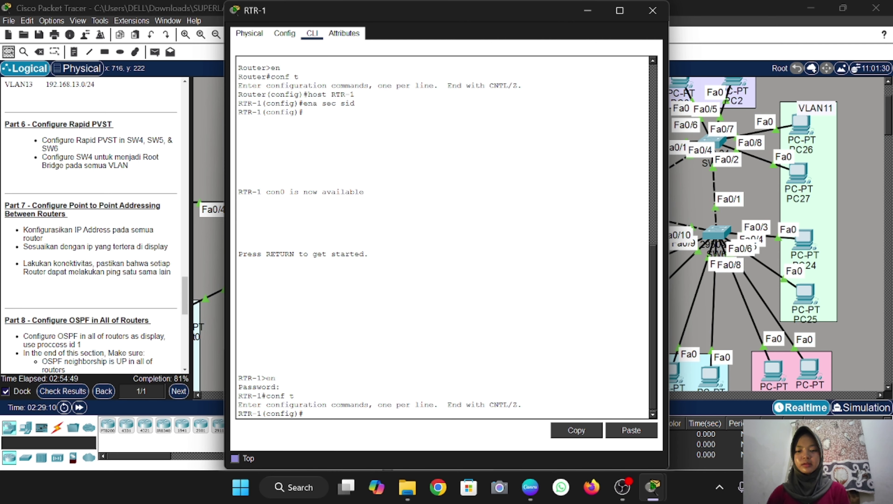
Address RTR-1's Serial3/0 as 10.10.10.1 255.255.255.252 and bring it up
{"action": "type", "text": "int "}
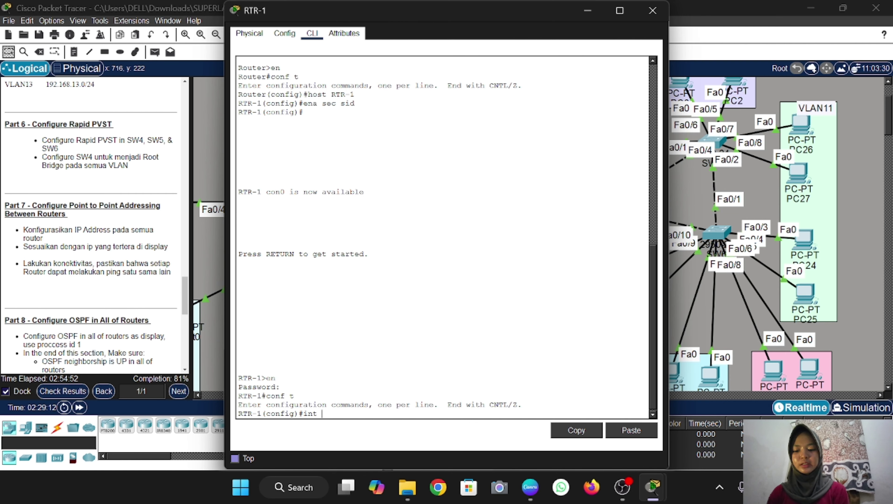
{"action": "type", "text": "se3/0"}
{"action": "key", "text": "Return"}
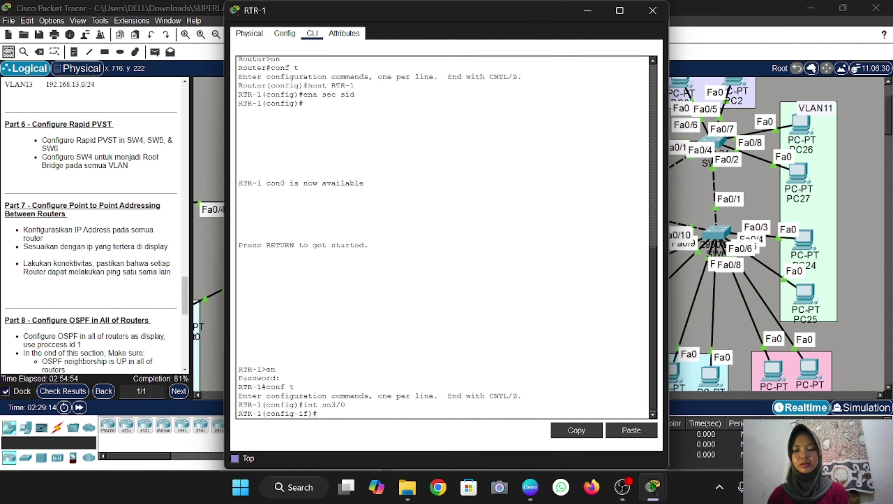
{"action": "left_click", "coordinate": [587, 11]}
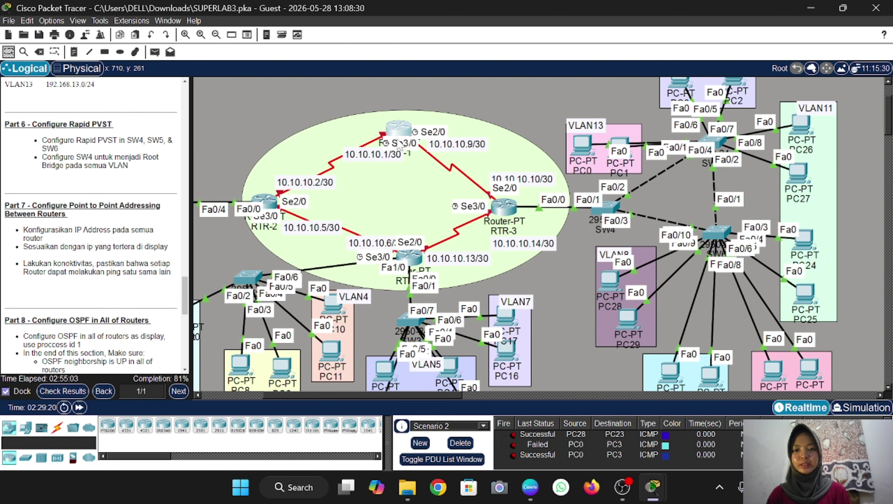
{"action": "left_click", "coordinate": [398, 130]}
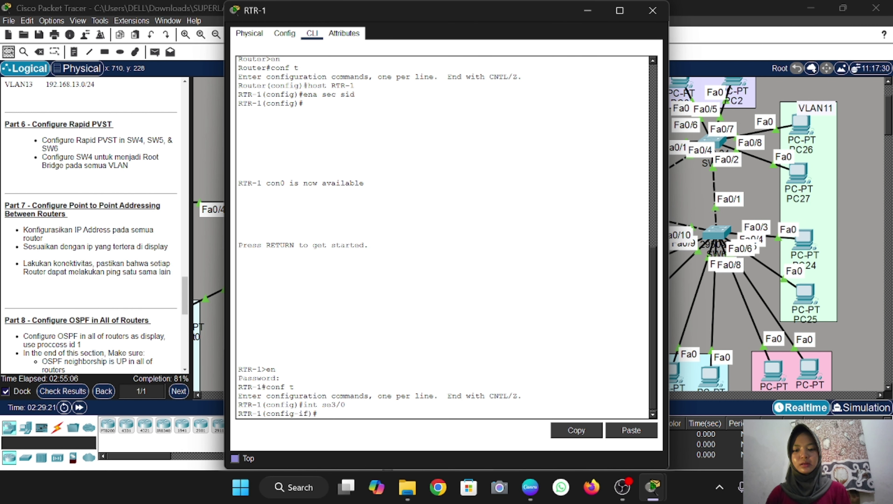
{"action": "type", "text": "ip add 10.10.10.1"}
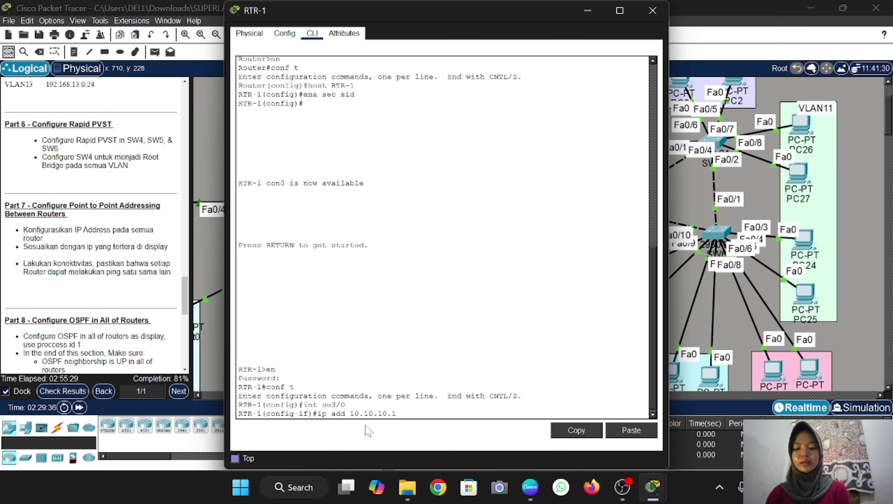
{"action": "type", "text": "255.2"}
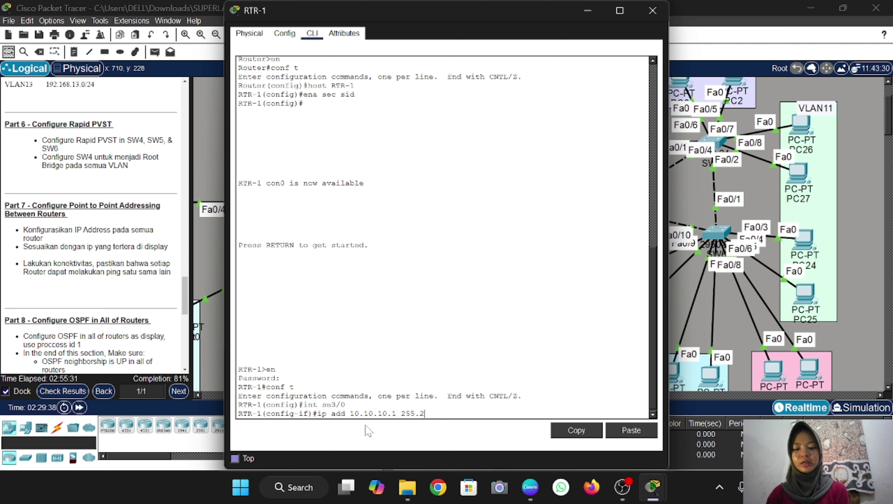
{"action": "type", "text": "55.255.2"}
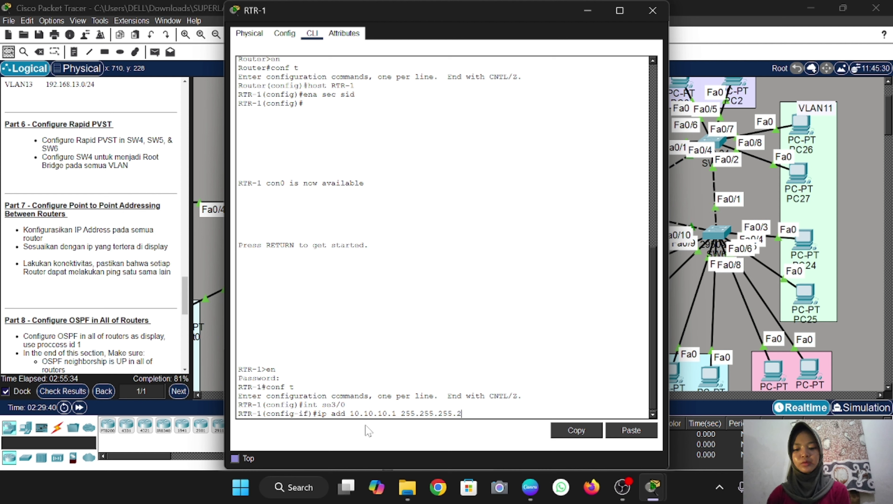
{"action": "type", "text": "52"}
{"action": "key", "text": "Return"}
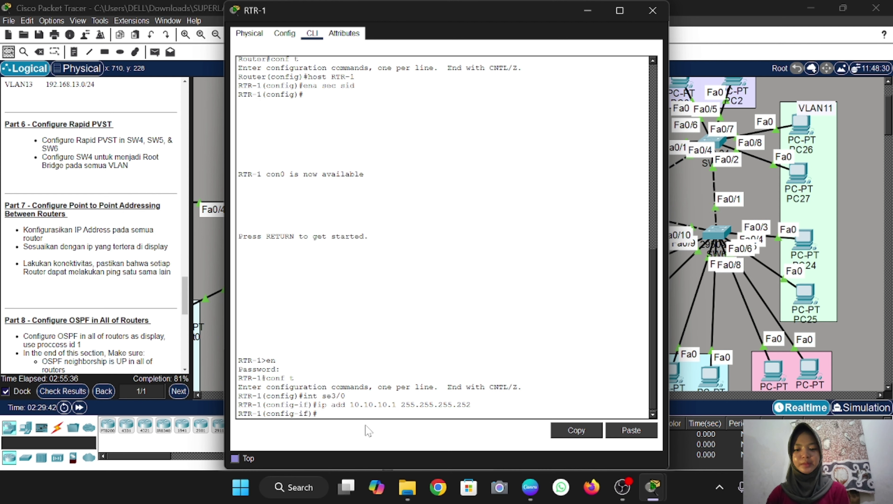
{"action": "type", "text": "no sh"}
{"action": "key", "text": "Return"}
{"action": "type", "text": "ex"}
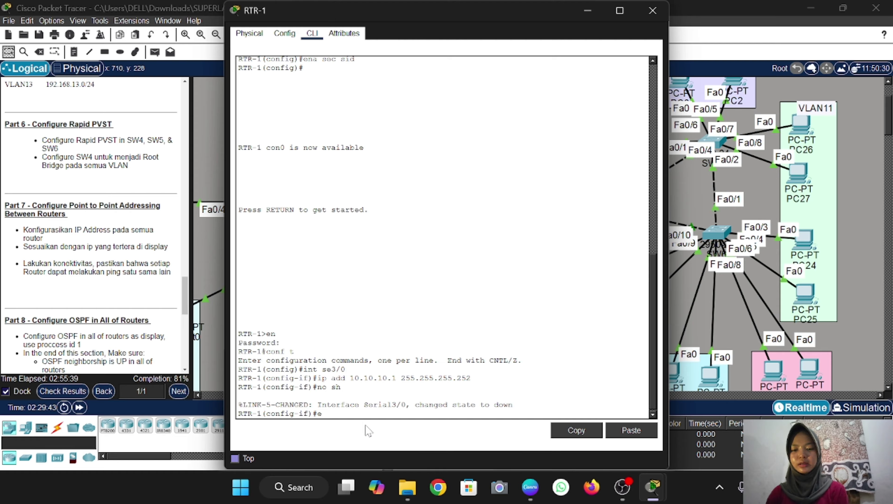
{"action": "key", "text": "Return"}
{"action": "left_click", "coordinate": [587, 10]}
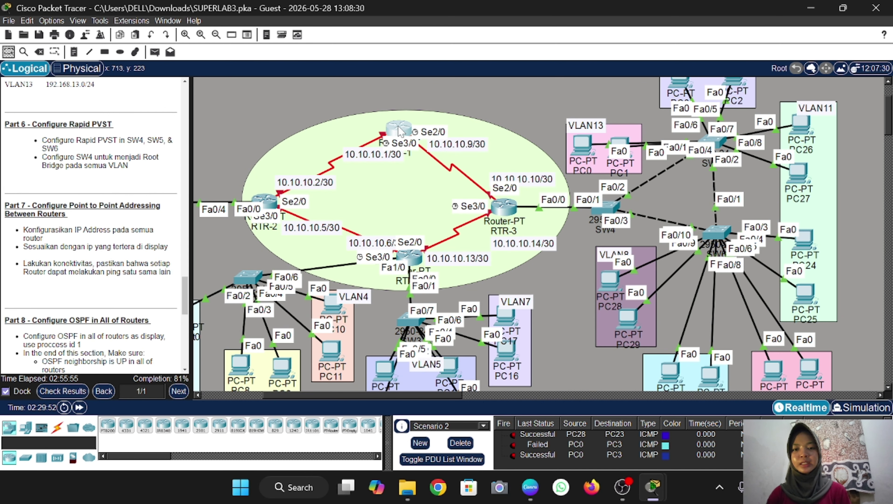
Select RTR-1's Serial2/0 and enter address 10.10.10.9 with a /30 mask
{"action": "left_click", "coordinate": [405, 128]}
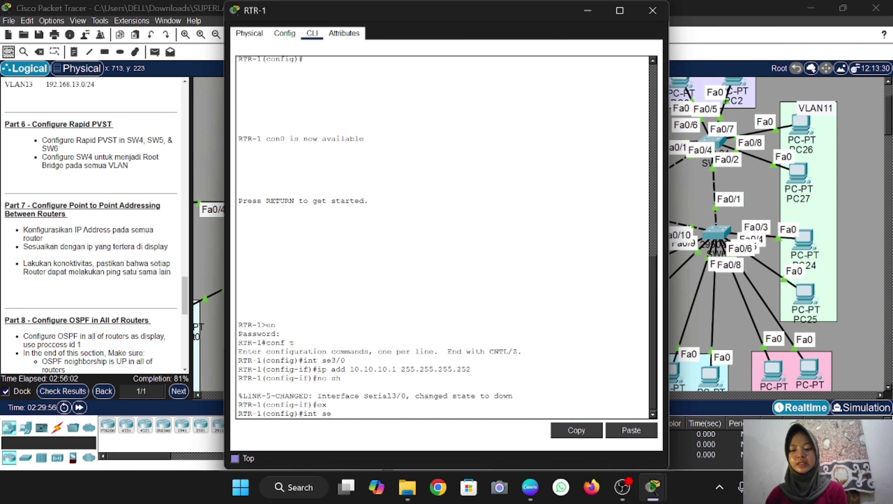
{"action": "type", "text": "int se2/"}
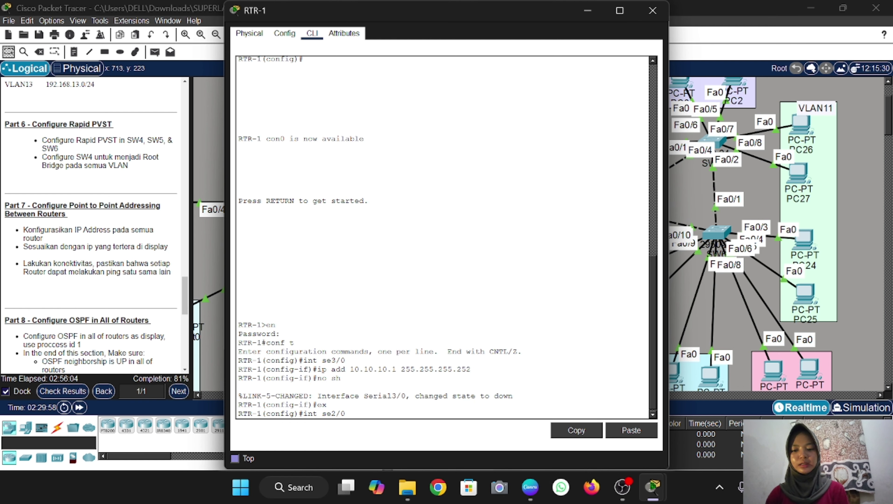
{"action": "type", "text": "0"}
{"action": "key", "text": "Return"}
{"action": "type", "text": "ip add"}
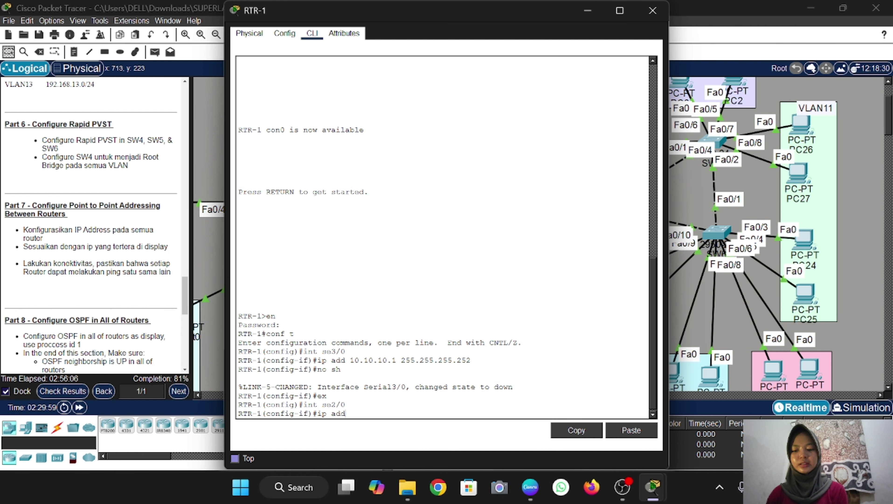
{"action": "type", "text": " 10.10.10"}
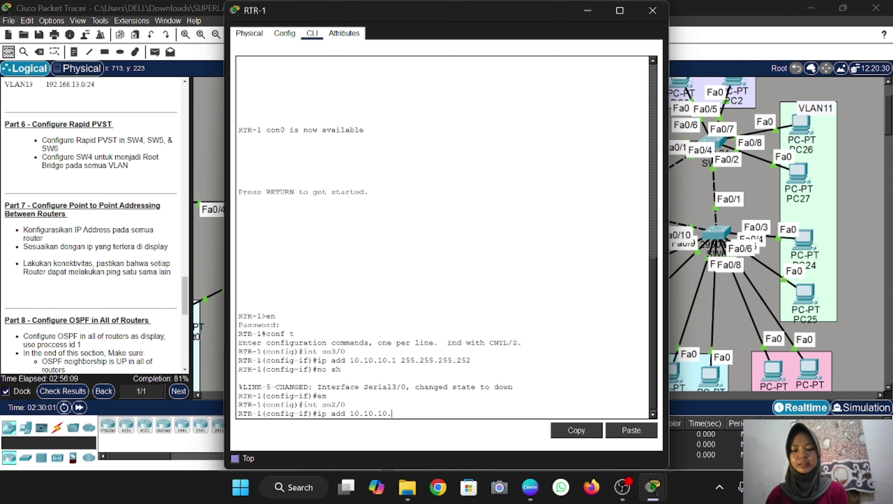
{"action": "type", "text": ".9 255.2"}
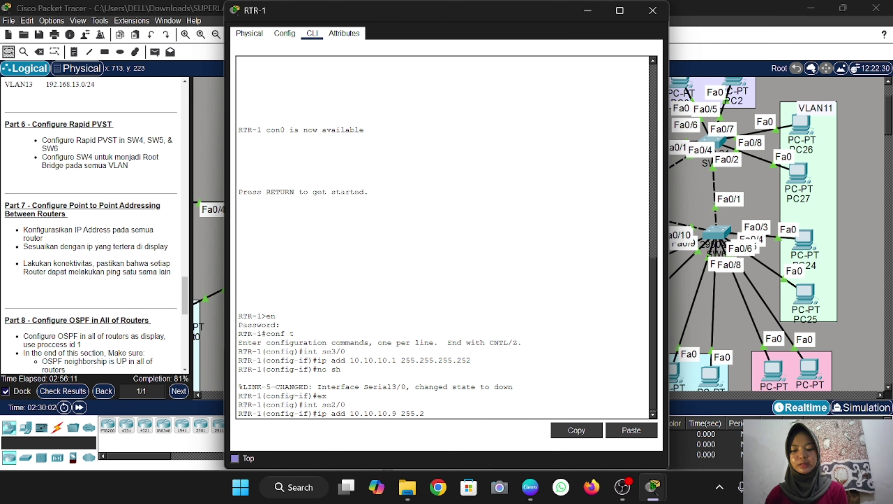
{"action": "type", "text": "55.255.25"}
{"action": "key", "text": "Return"}
{"action": "type", "text": "ex"}
{"action": "key", "text": "Return"}
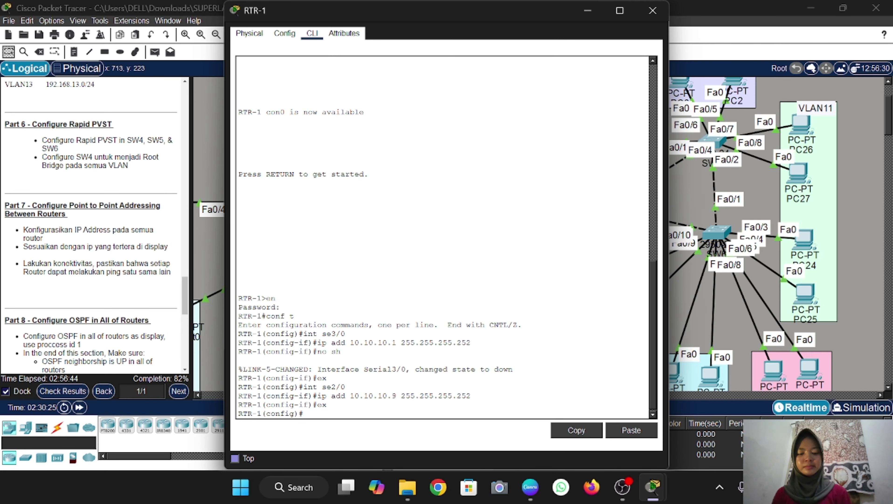
Reapply 10.10.10.9/30 to Serial2/0 from command history and enable the interface
{"action": "key", "text": "Up"}
{"action": "key", "text": "Up"}
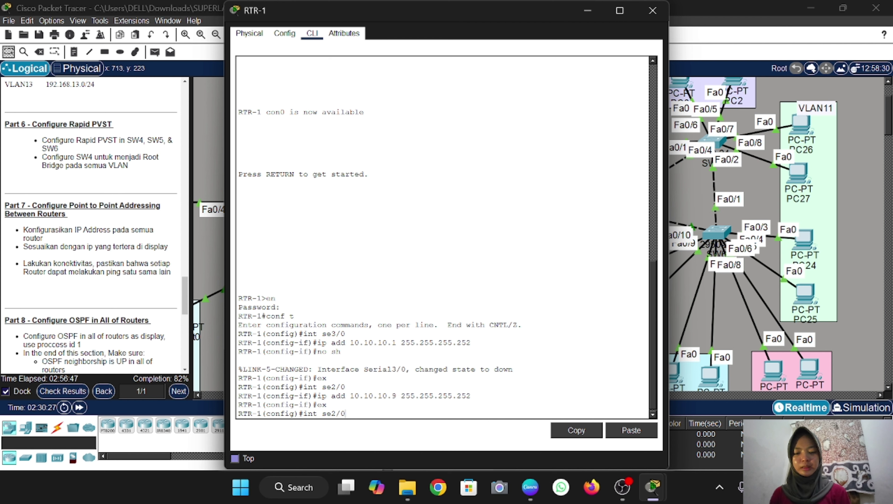
{"action": "key", "text": "Return"}
{"action": "key", "text": "Up"}
{"action": "key", "text": "Up"}
{"action": "key", "text": "Up"}
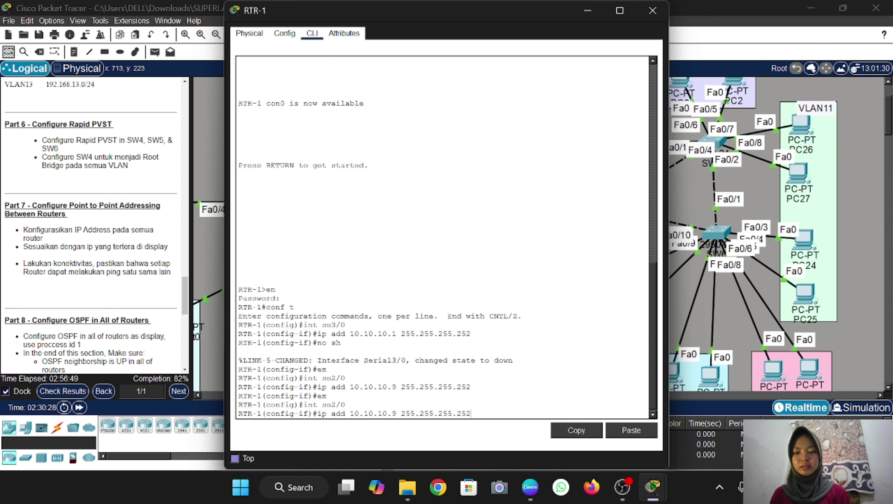
{"action": "key", "text": "Return"}
{"action": "type", "text": "no sh"}
{"action": "key", "text": "Return"}
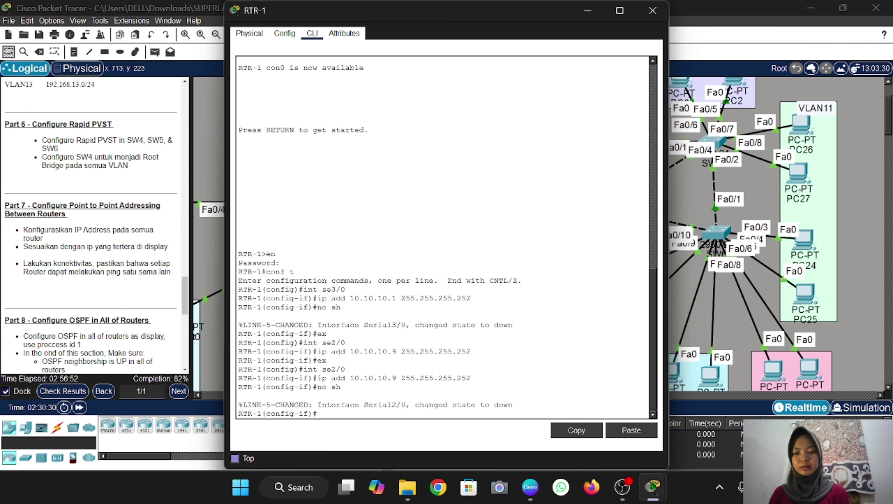
{"action": "type", "text": "ex"}
{"action": "key", "text": "Return"}
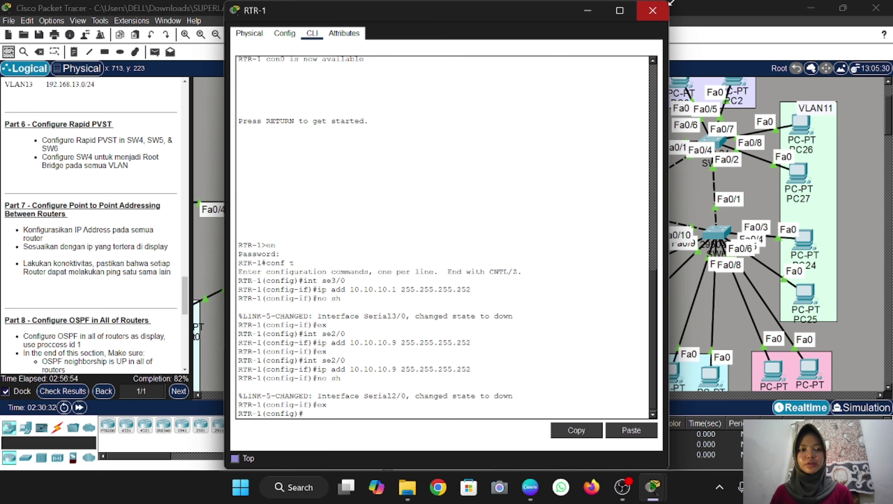
Close RTR-1's window and bring RTR-2's CLI into global configuration mode
{"action": "left_click", "coordinate": [655, 13]}
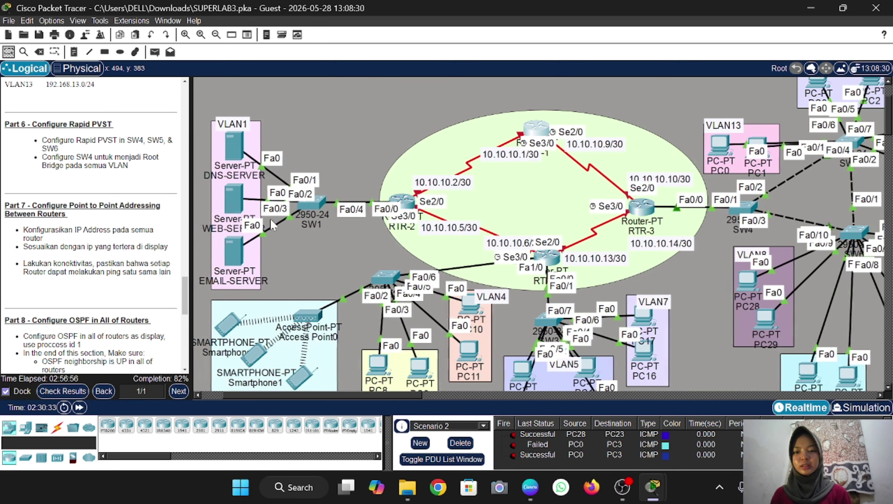
{"action": "scroll", "coordinate": [273, 222], "scroll_direction": "left", "scroll_amount": 5}
{"action": "left_click", "coordinate": [408, 202]}
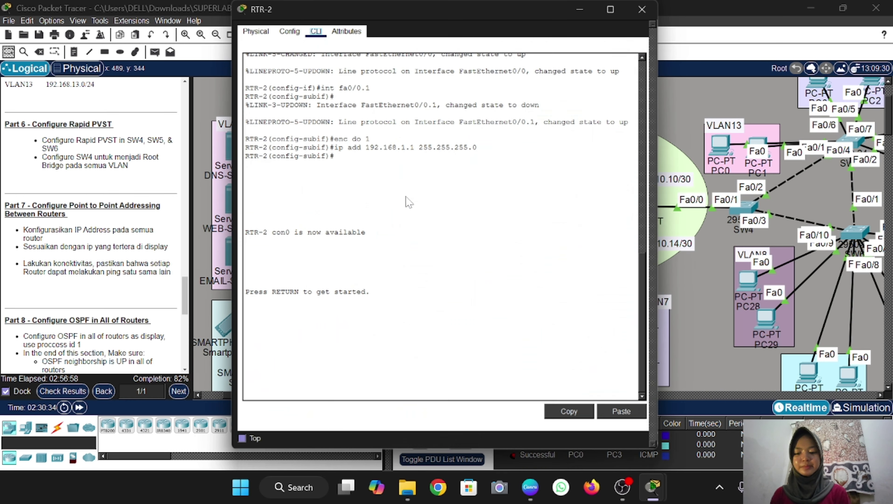
{"action": "left_click", "coordinate": [587, 11]}
{"action": "scroll", "coordinate": [466, 208], "scroll_direction": "right", "scroll_amount": 3}
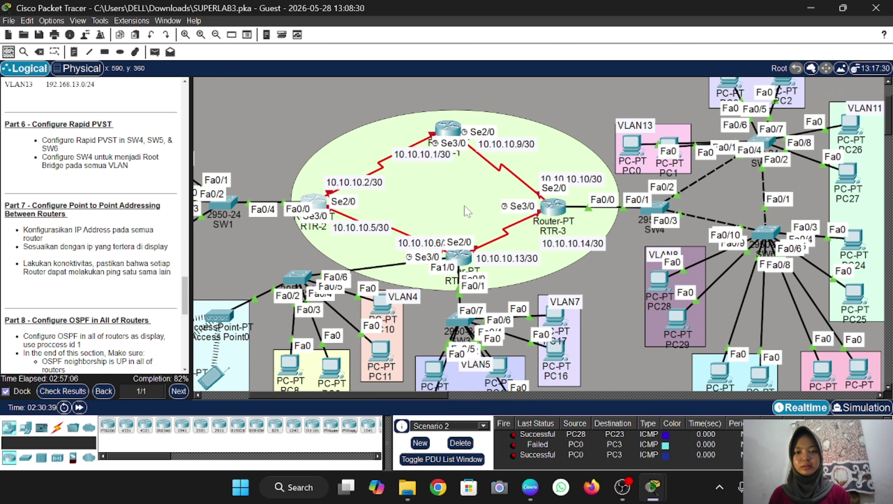
{"action": "mouse_move", "coordinate": [324, 206]}
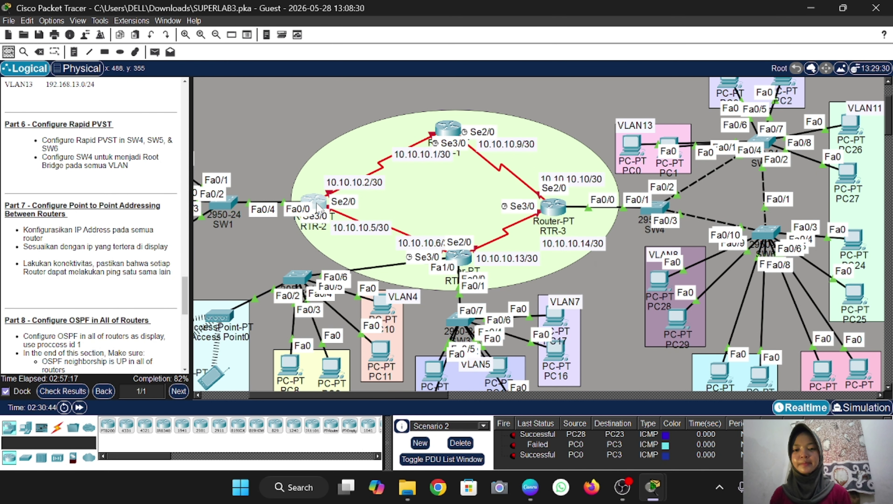
{"action": "left_click", "coordinate": [317, 207]}
{"action": "key", "text": "Return"}
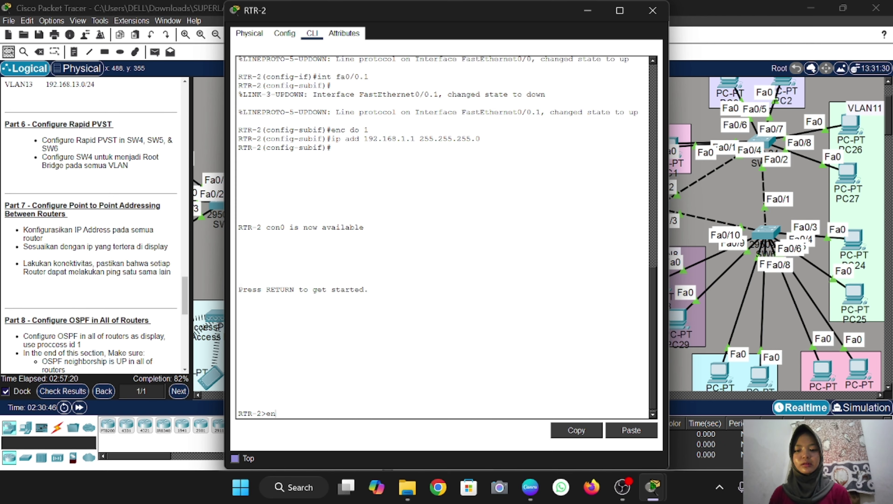
{"action": "type", "text": "en"}
{"action": "key", "text": "Return"}
{"action": "key", "text": "Return"}
{"action": "type", "text": "conf"}
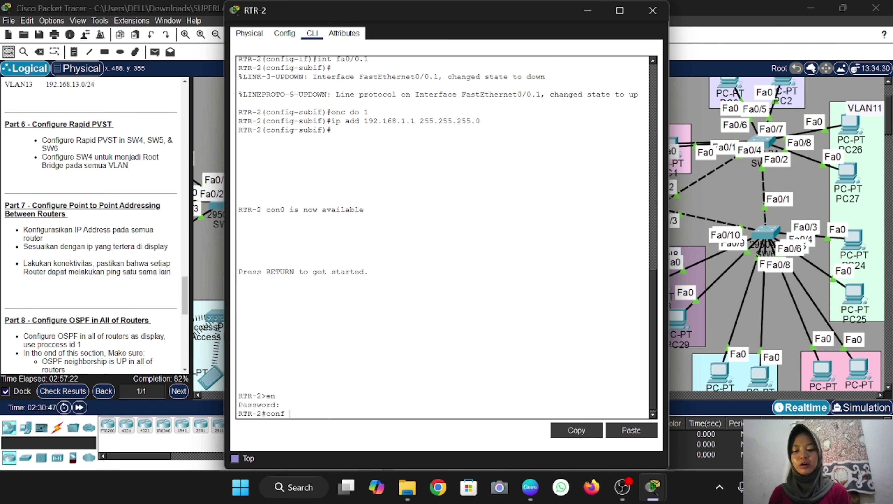
{"action": "type", "text": " t"}
{"action": "key", "text": "Return"}
Set RTR-2's Serial2/0 to 10.10.10.2 255.255.255.252 and enable it
{"action": "type", "text": "int "}
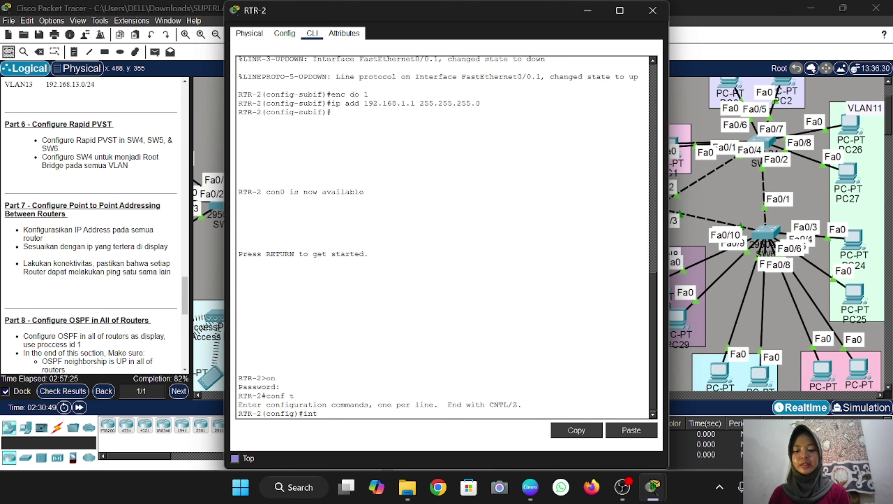
{"action": "type", "text": "se"}
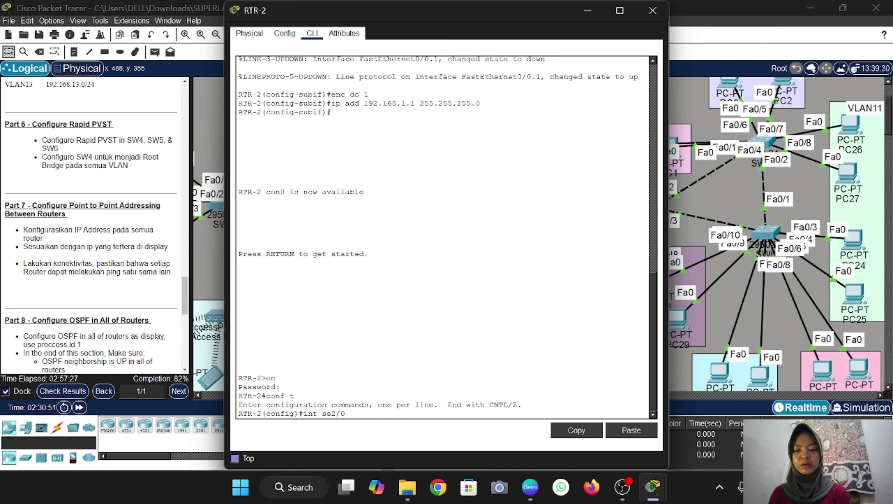
{"action": "type", "text": "2/0"}
{"action": "key", "text": "Return"}
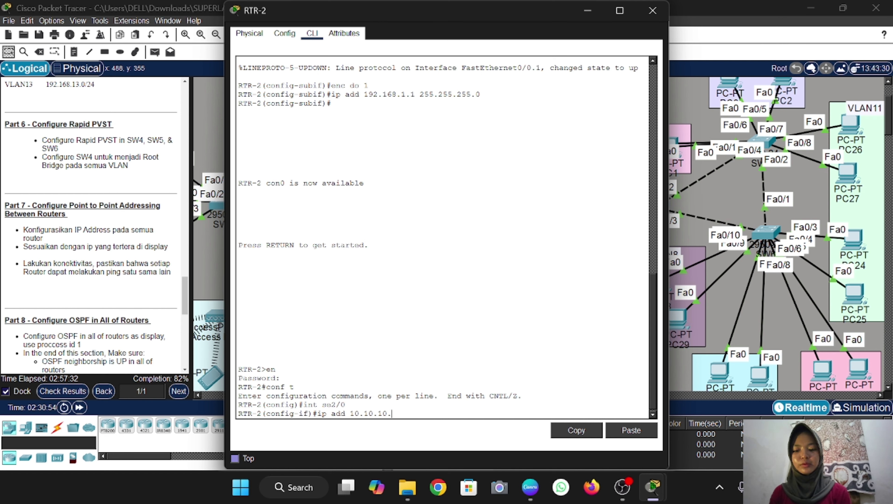
{"action": "type", "text": "ip add 10.10.10.2 255.255.255.252"}
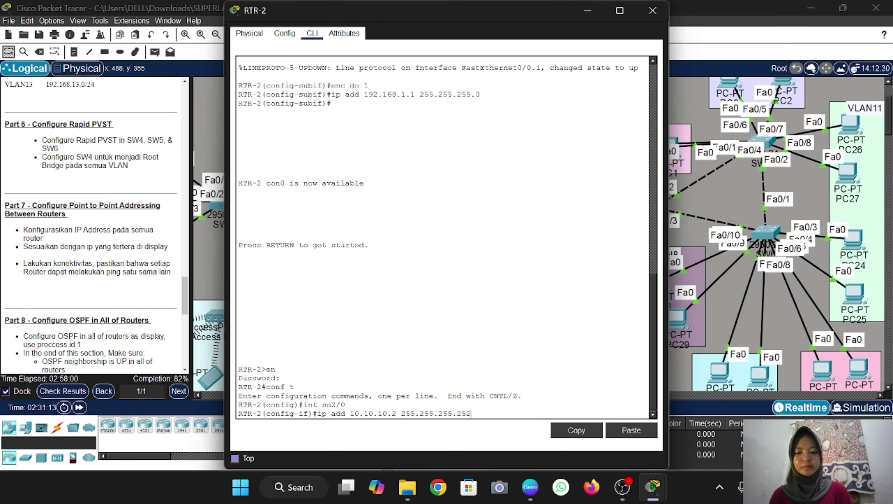
{"action": "key", "text": "Return"}
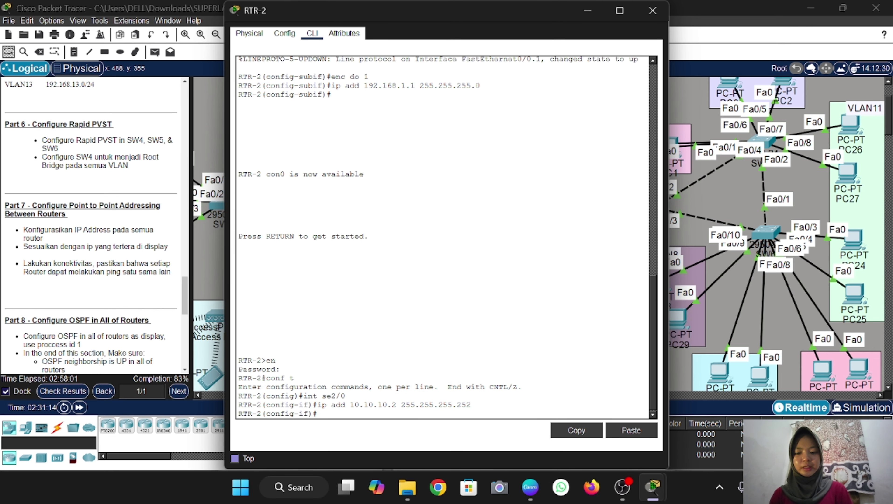
{"action": "type", "text": "no sh"}
{"action": "key", "text": "Return"}
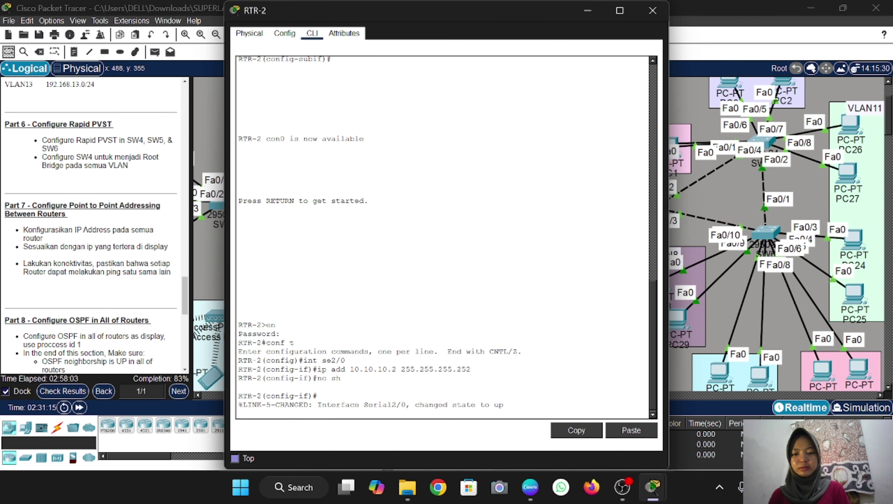
{"action": "key", "text": "Return"}
{"action": "type", "text": "ex"}
{"action": "key", "text": "Return"}
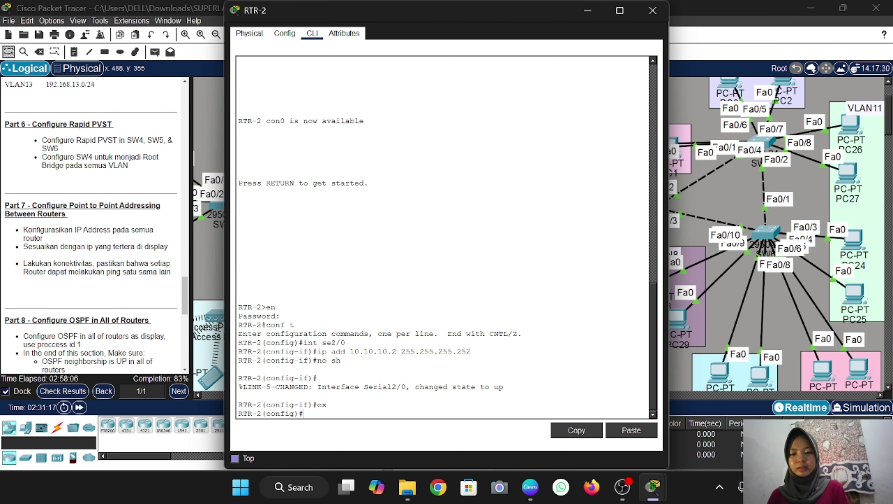
{"action": "left_click", "coordinate": [587, 11]}
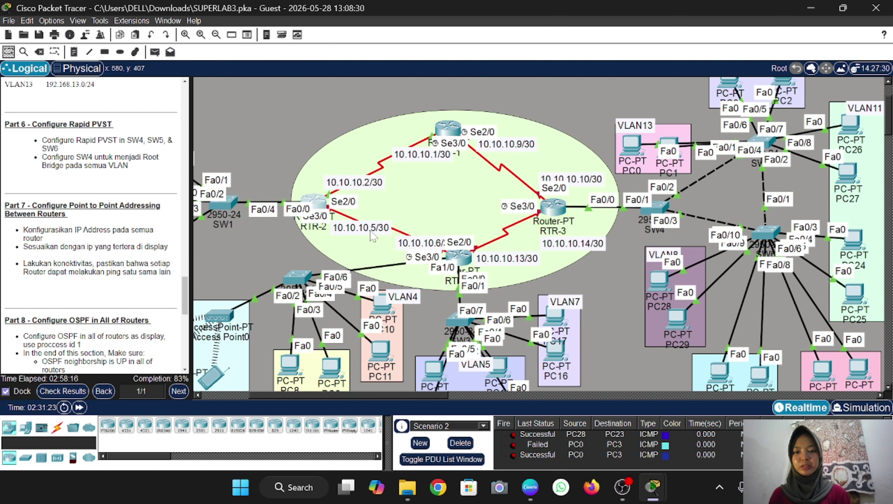
Give RTR-2's Serial3/0 address 10.10.10.5/30 by editing the recalled address line, and enable it
{"action": "left_click", "coordinate": [319, 202]}
{"action": "key", "text": "Return"}
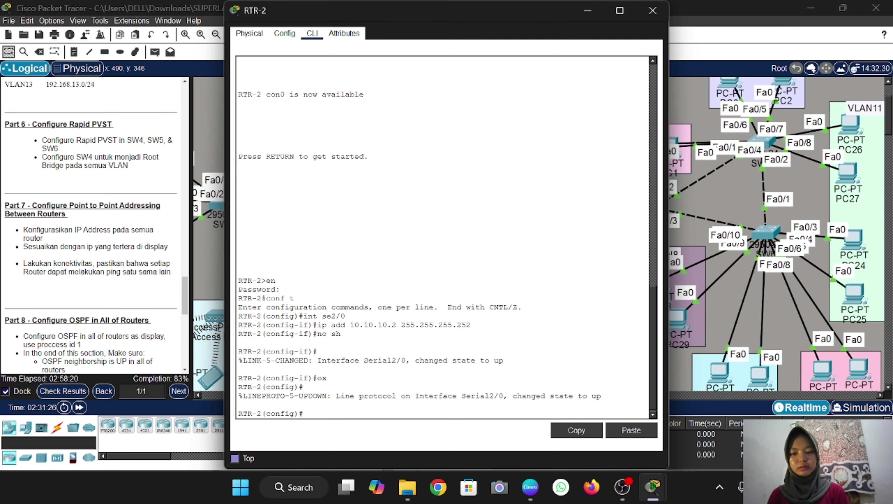
{"action": "type", "text": "int se3/0"}
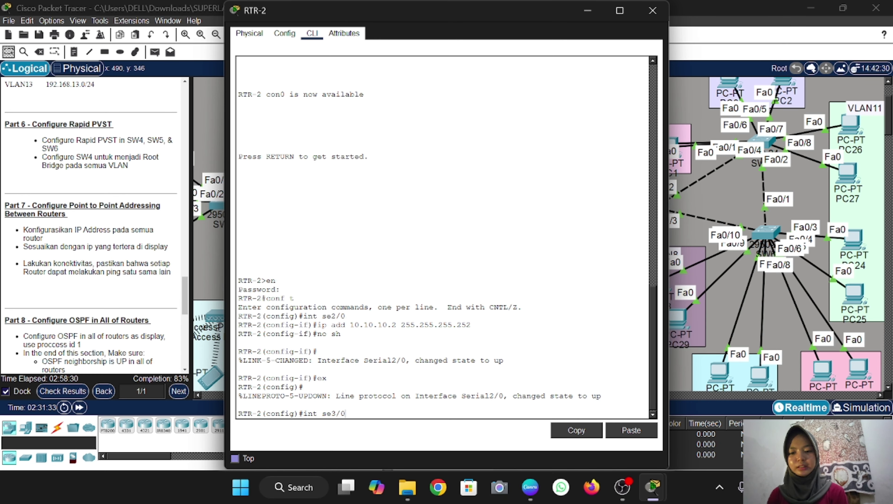
{"action": "key", "text": "Return"}
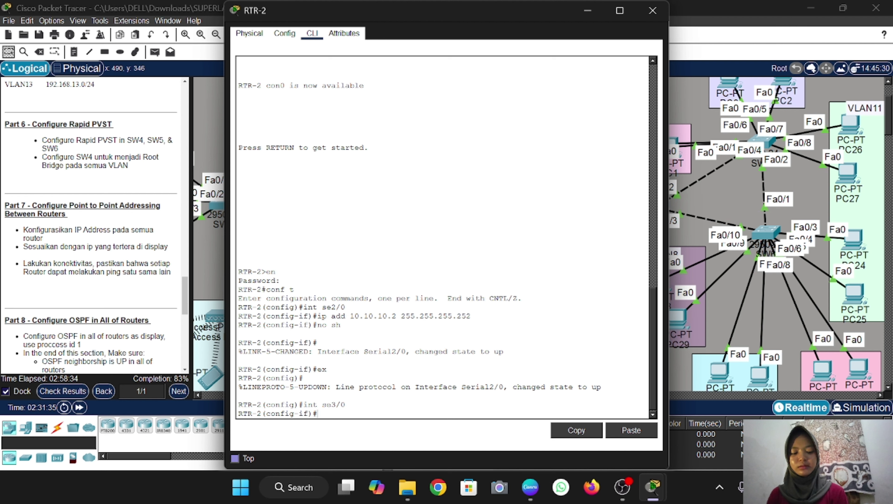
{"action": "key", "text": "Up"}
{"action": "key", "text": "Up"}
{"action": "key", "text": "Up"}
{"action": "key", "text": "Up"}
{"action": "key", "text": "Up"}
{"action": "key", "text": "Down"}
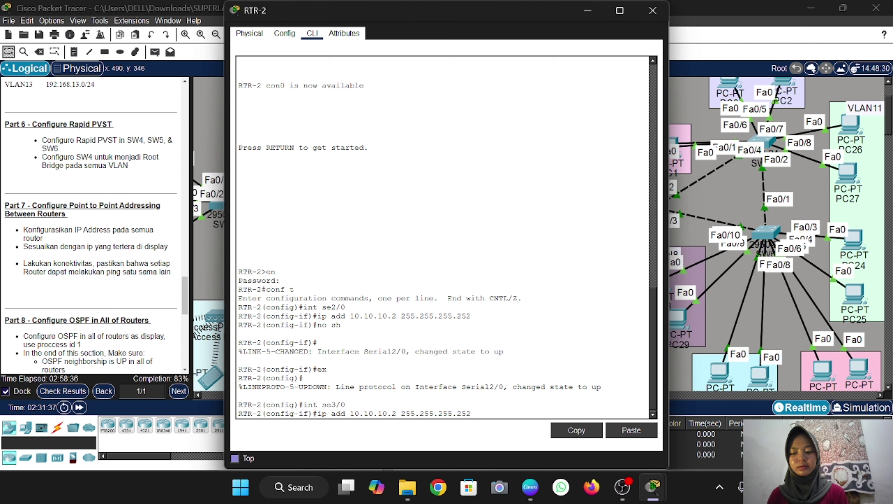
{"action": "key", "text": "Left"}
{"action": "key", "text": "Left"}
{"action": "key", "text": "Left"}
{"action": "key", "text": "Left"}
{"action": "key", "text": "Left"}
{"action": "key", "text": "Left"}
{"action": "key", "text": "Left"}
{"action": "key", "text": "Left"}
{"action": "key", "text": "Left"}
{"action": "key", "text": "Left"}
{"action": "key", "text": "Left"}
{"action": "key", "text": "Left"}
{"action": "key", "text": "Left"}
{"action": "key", "text": "Left"}
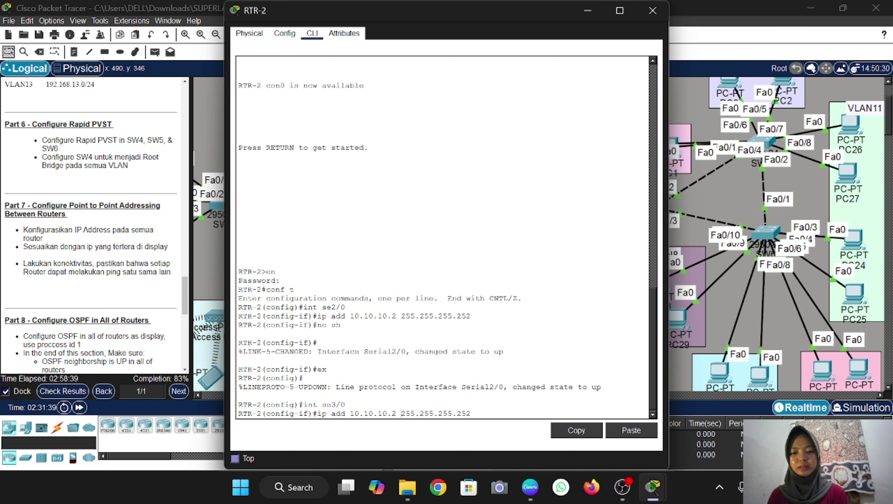
{"action": "key", "text": "Left"}
{"action": "key", "text": "Left"}
{"action": "key", "text": "BackSpace"}
{"action": "type", "text": "5"}
{"action": "key", "text": "Return"}
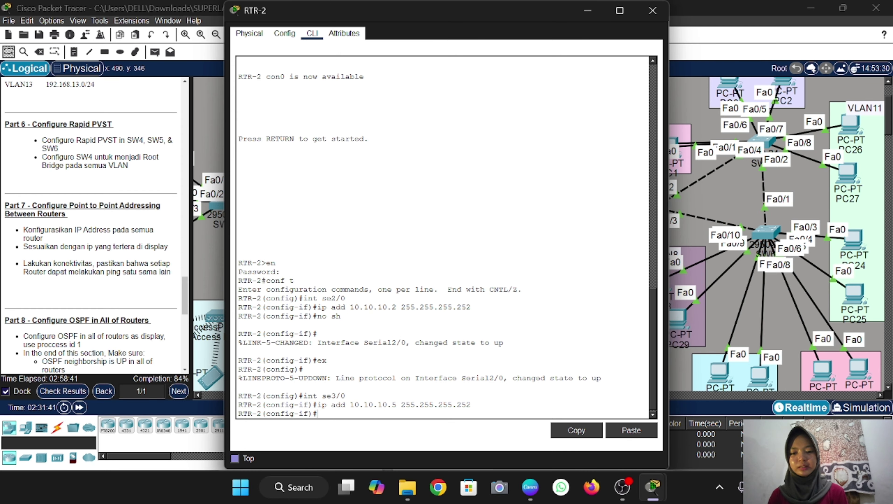
{"action": "type", "text": "no sh"}
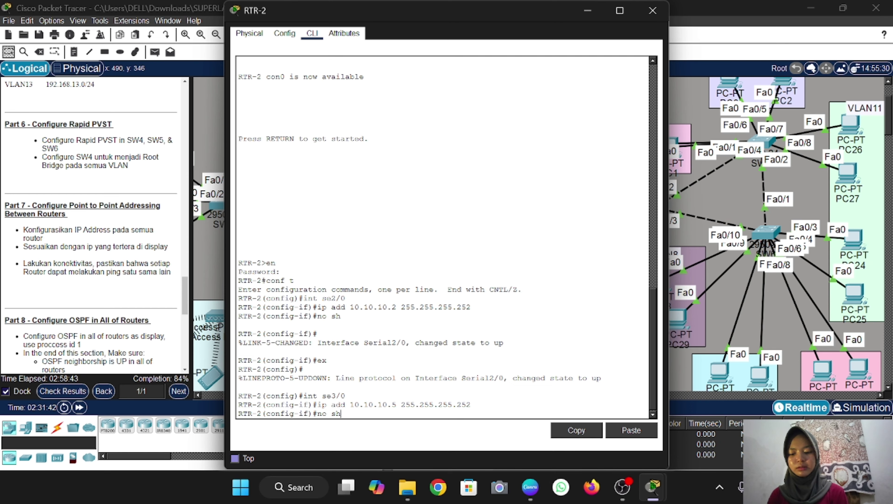
{"action": "key", "text": "Return"}
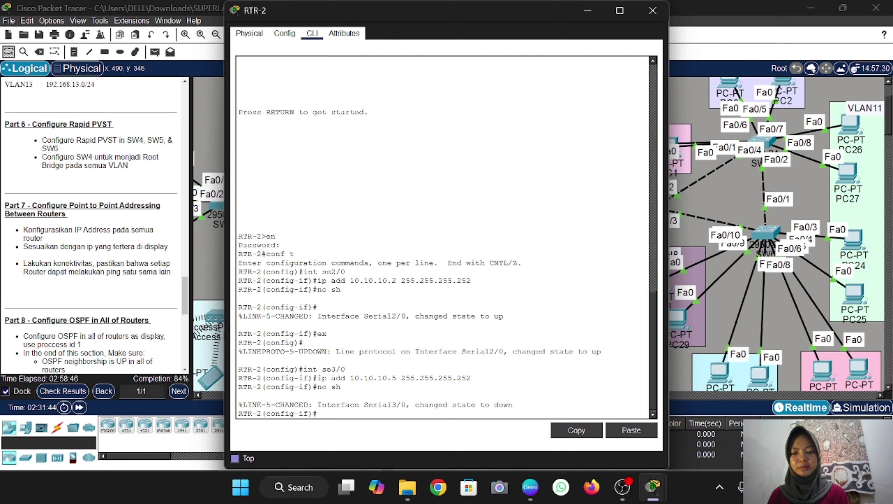
{"action": "type", "text": "ex"}
{"action": "key", "text": "Return"}
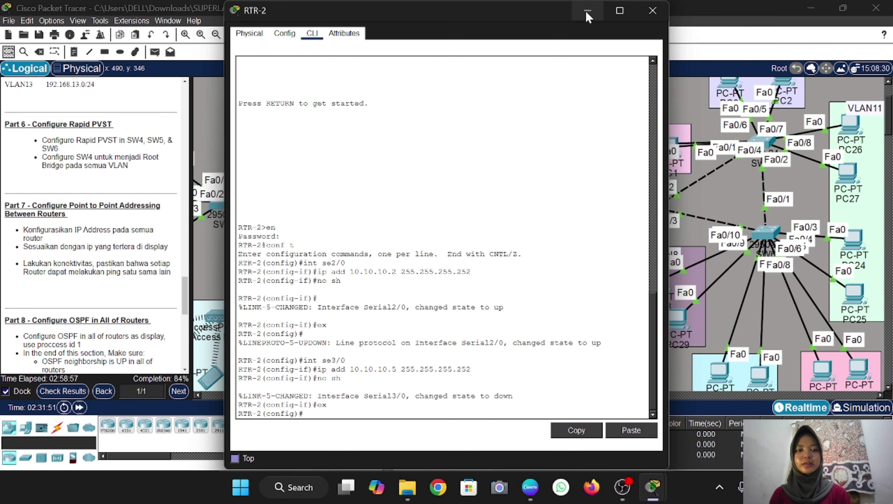
Reopen RTR-2's CLI and begin selecting a FastEthernet interface with 'int fa0/'
{"action": "left_click", "coordinate": [587, 16]}
{"action": "scroll", "coordinate": [427, 212], "scroll_direction": "left", "scroll_amount": 2}
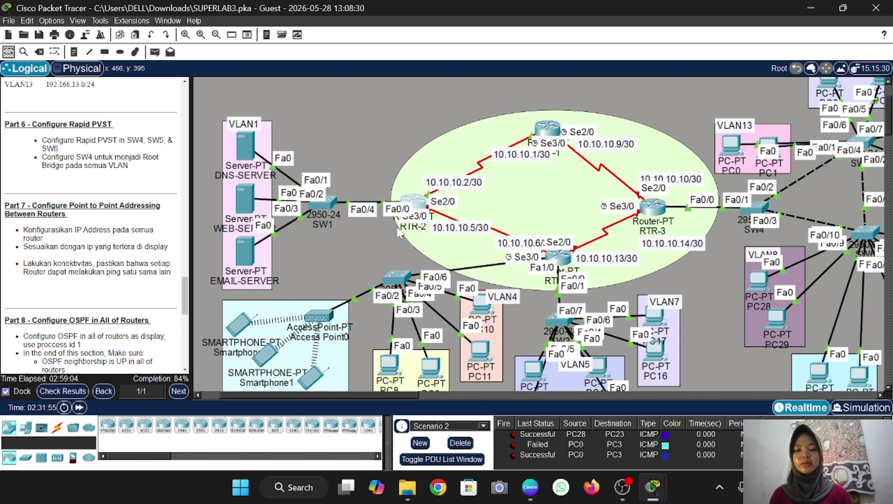
{"action": "left_click", "coordinate": [416, 207]}
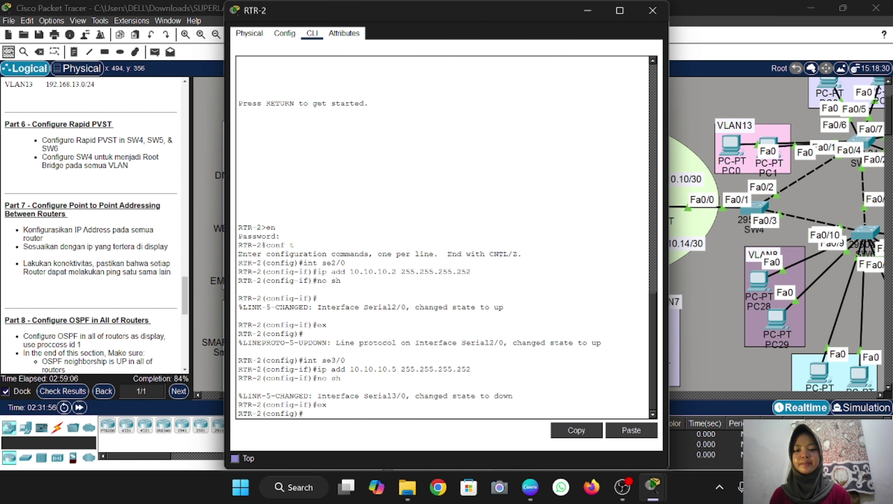
{"action": "type", "text": "int fa0/"}
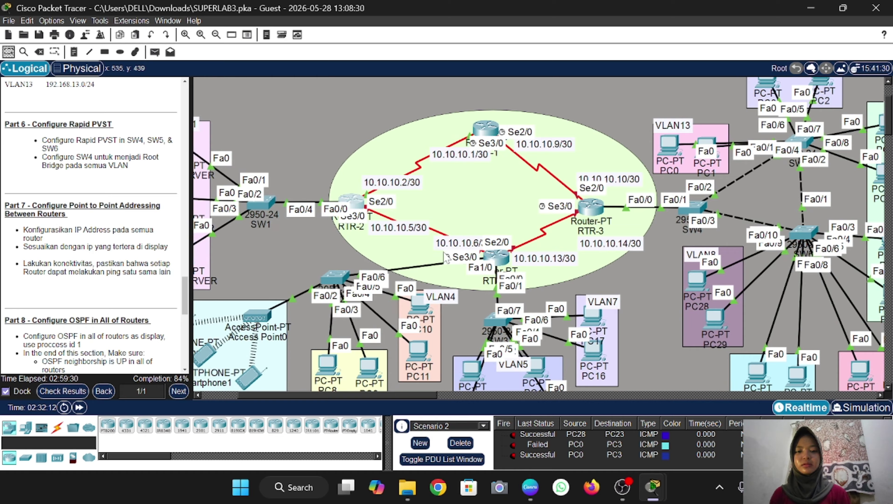
{"action": "scroll", "coordinate": [382, 259], "scroll_direction": "right", "scroll_amount": 3}
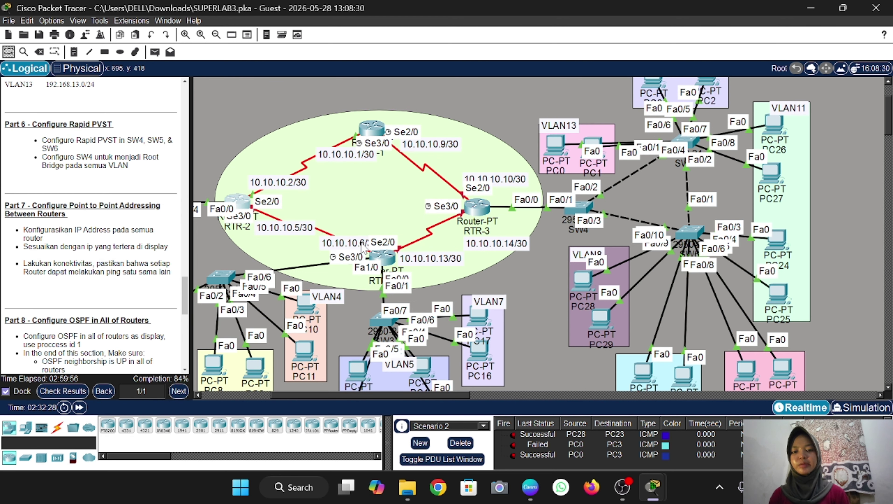
Enter privileged mode and global configuration mode on RTR-4's CLI
{"action": "left_click", "coordinate": [388, 260]}
{"action": "key", "text": "Return"}
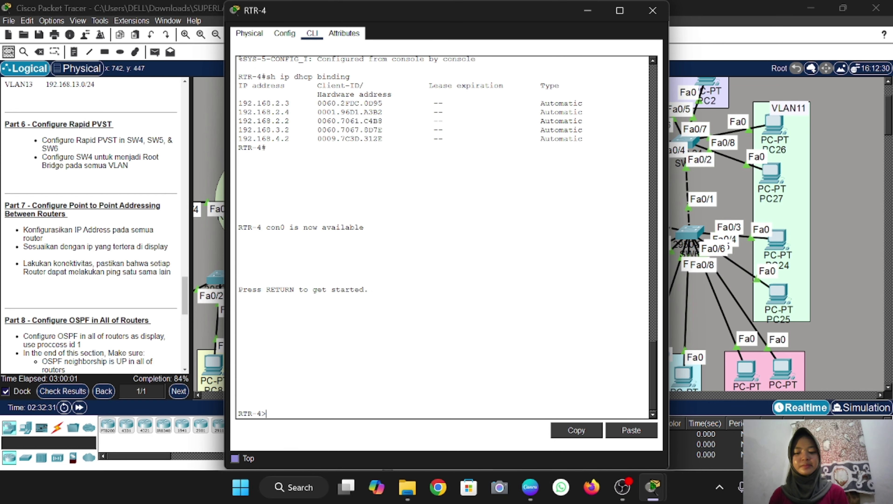
{"action": "type", "text": "en"}
{"action": "key", "text": "Return"}
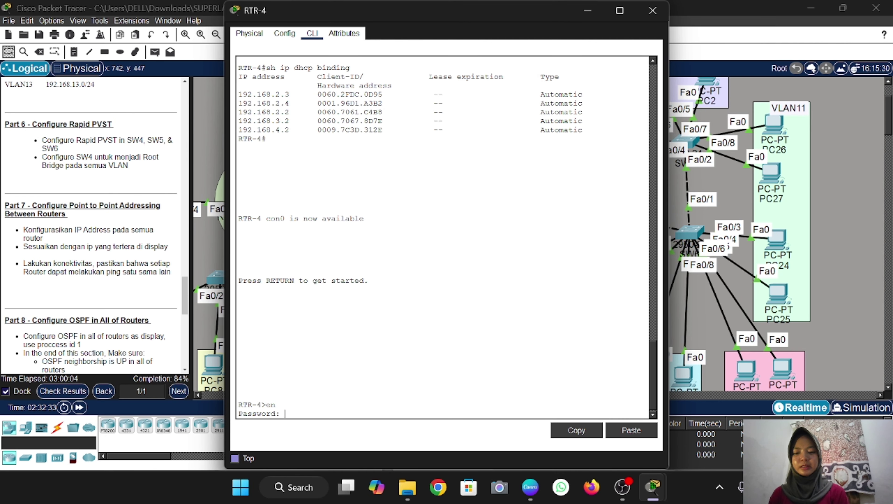
{"action": "key", "text": "Return"}
{"action": "type", "text": "conf t"}
{"action": "key", "text": "Return"}
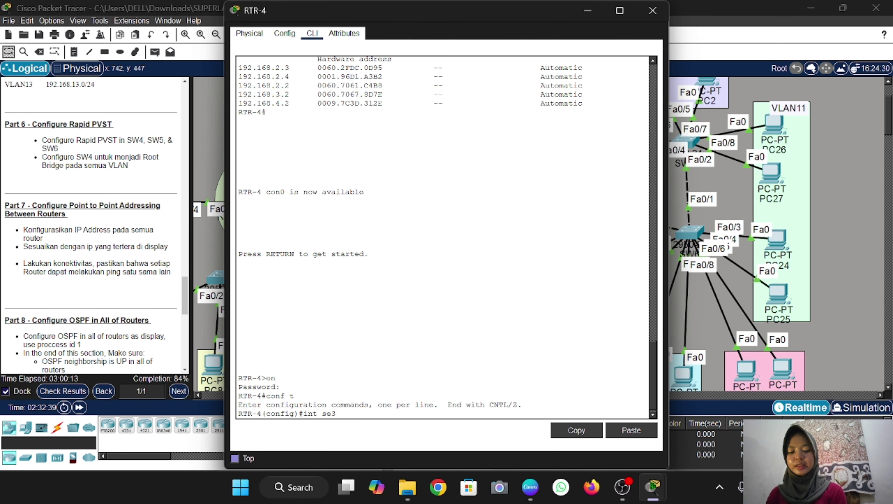
Address RTR-4's Serial3/0 as 10.10.10.6 255.255.255.252 and bring it up
{"action": "type", "text": "int se3/0"}
{"action": "key", "text": "Return"}
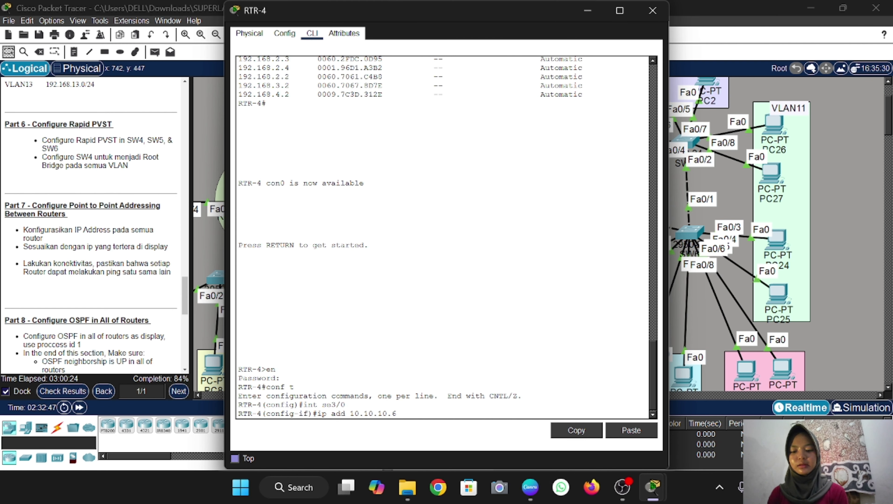
{"action": "type", "text": "ip add 10.10.10.6 255.255.2"}
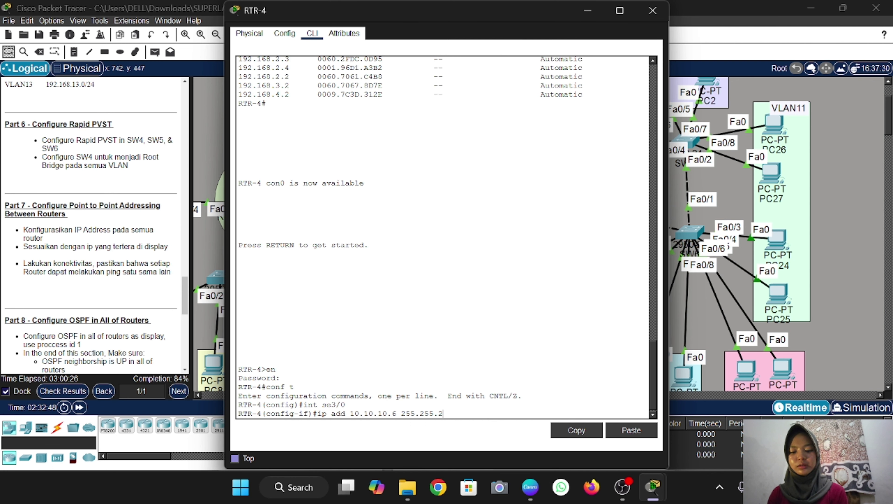
{"action": "type", "text": "55.252"}
{"action": "key", "text": "Return"}
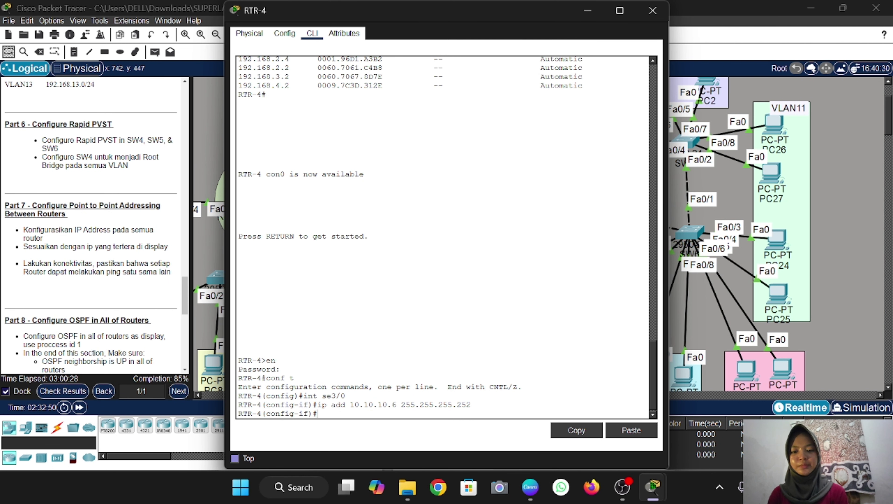
{"action": "type", "text": "no sh"}
{"action": "key", "text": "Return"}
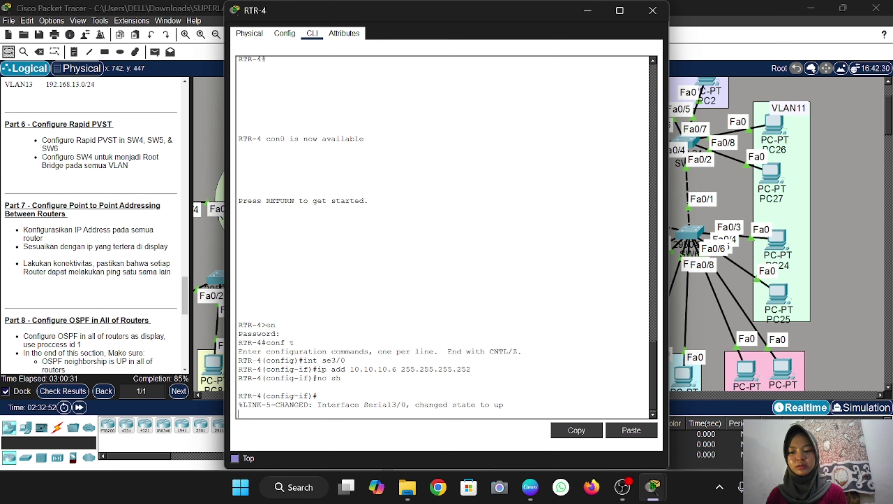
{"action": "key", "text": "Return"}
{"action": "type", "text": "ex"}
{"action": "key", "text": "Return"}
{"action": "left_click", "coordinate": [652, 11]}
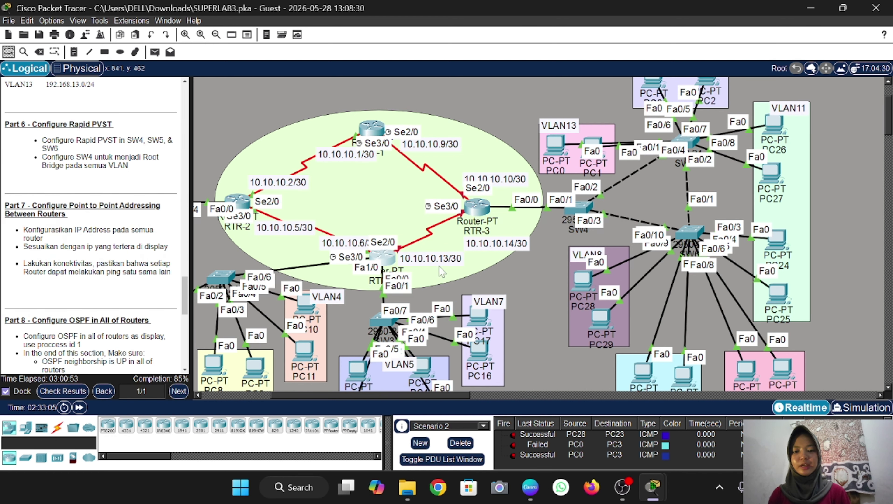
Give RTR-4's Serial2/0 address 10.10.10.13/30 and enable it
{"action": "double_click", "coordinate": [384, 259]}
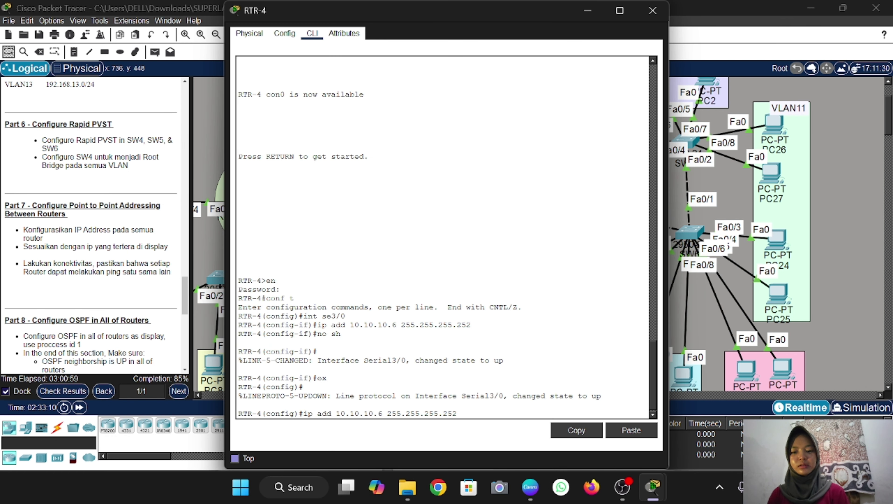
{"action": "key", "text": "Up"}
{"action": "key", "text": "Left"}
{"action": "key", "text": "Left"}
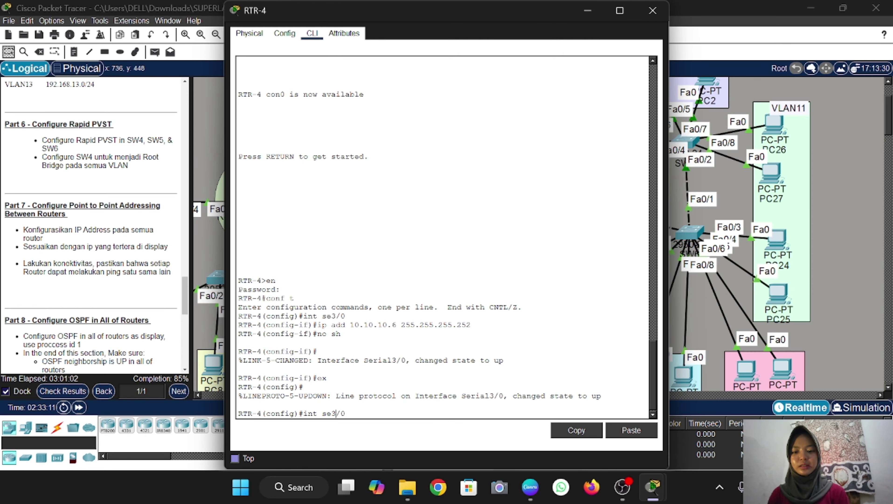
{"action": "key", "text": "BackSpace"}
{"action": "key", "text": "Return"}
{"action": "key", "text": "Up"}
{"action": "key", "text": "Up"}
{"action": "key", "text": "Up"}
{"action": "key", "text": "Up"}
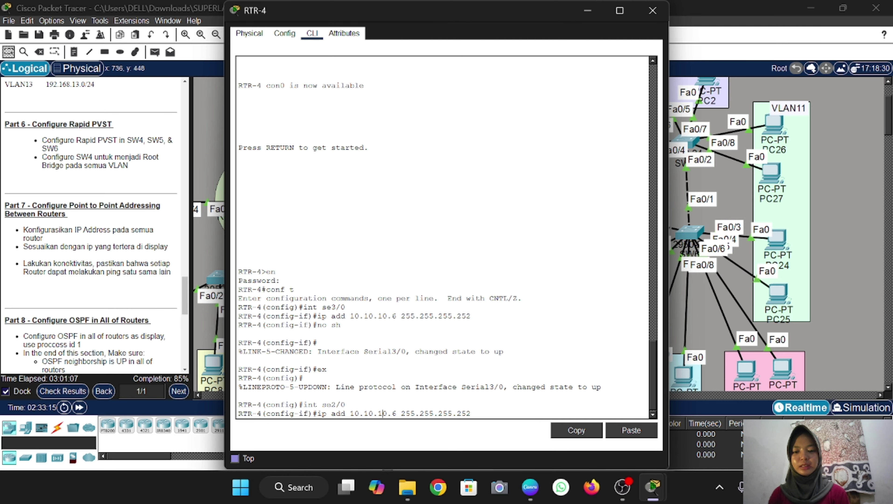
{"action": "key", "text": "Delete"}
{"action": "type", "text": "13"}
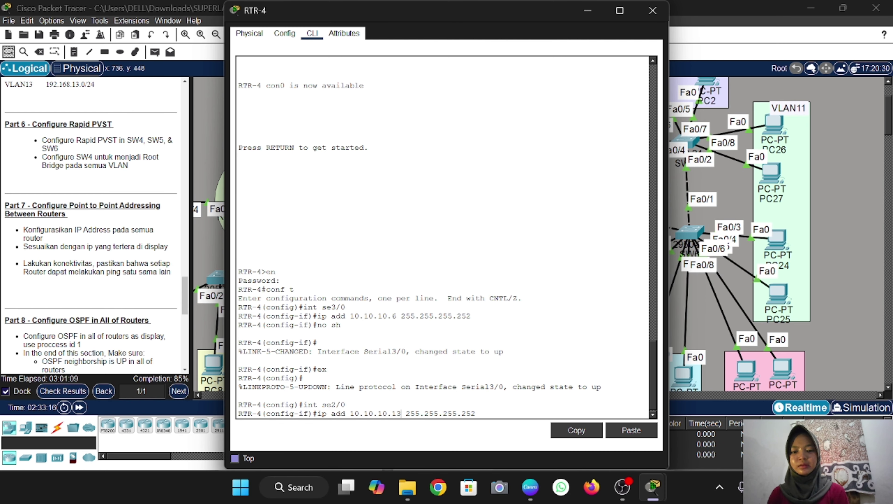
{"action": "key", "text": "Return"}
{"action": "type", "text": "no sh"}
{"action": "key", "text": "Return"}
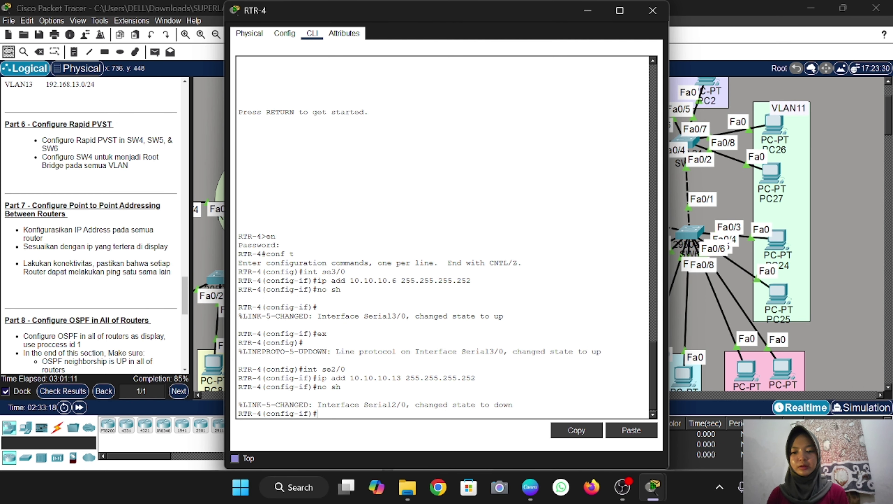
{"action": "type", "text": "ex"}
{"action": "key", "text": "Return"}
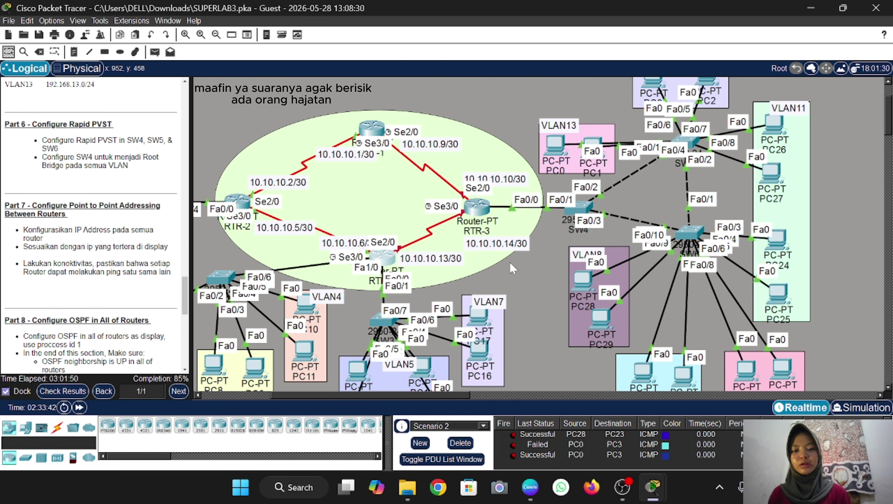
Enter privileged and global configuration mode on RTR-3's CLI
{"action": "left_click", "coordinate": [480, 213]}
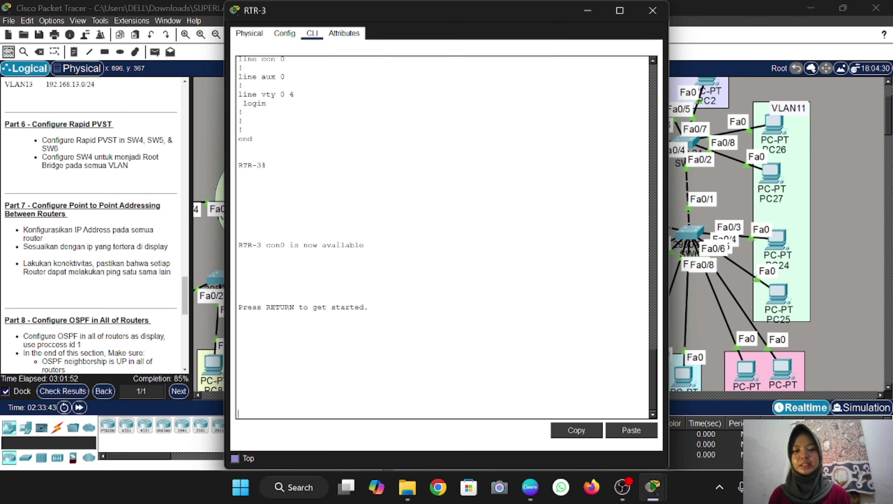
{"action": "key", "text": "Return"}
{"action": "type", "text": "en"}
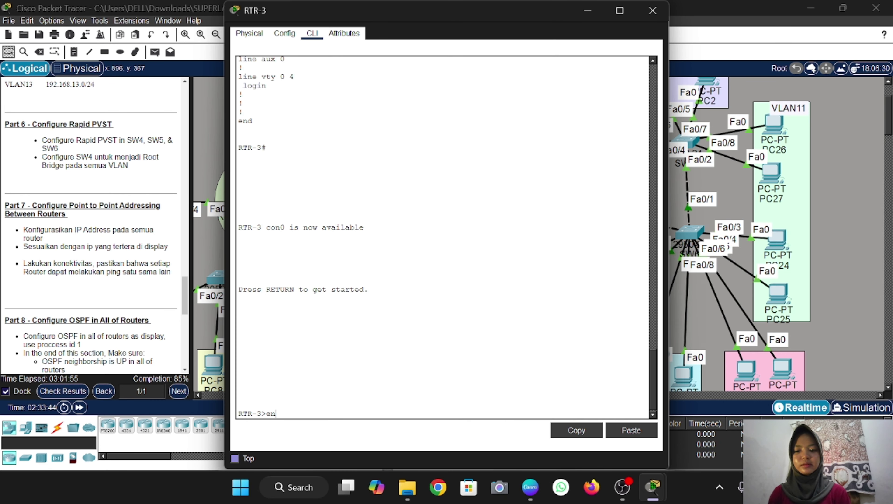
{"action": "key", "text": "Return"}
{"action": "key", "text": "Return"}
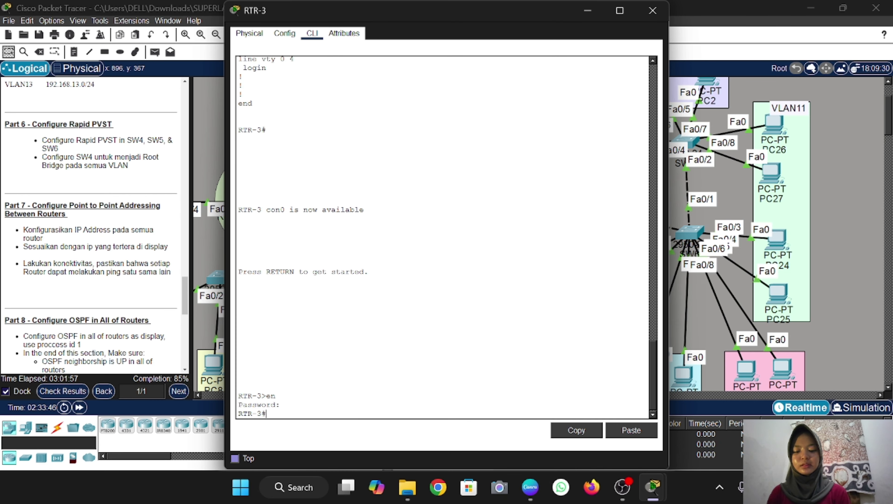
{"action": "type", "text": "conf t"}
{"action": "key", "text": "Return"}
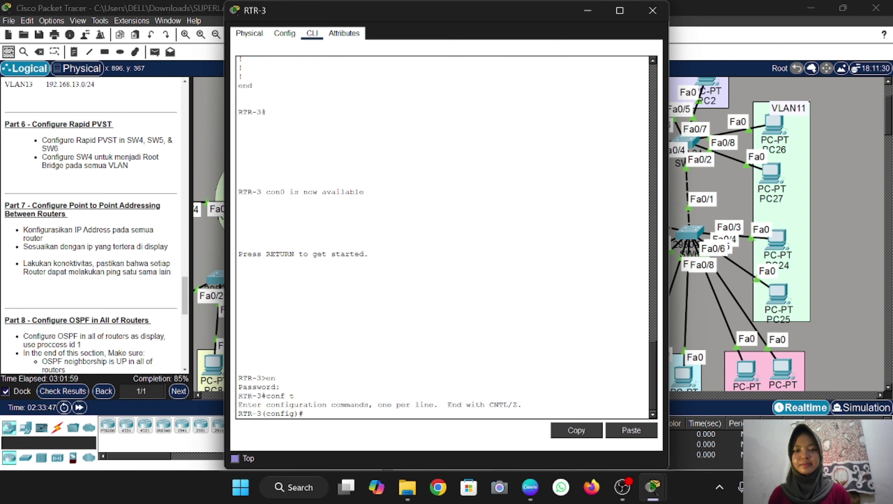
{"action": "left_click_drag", "start_coordinate": [511, 14], "coordinate": [323, 18]}
{"action": "scroll", "coordinate": [553, 197], "scroll_direction": "left", "scroll_amount": 7}
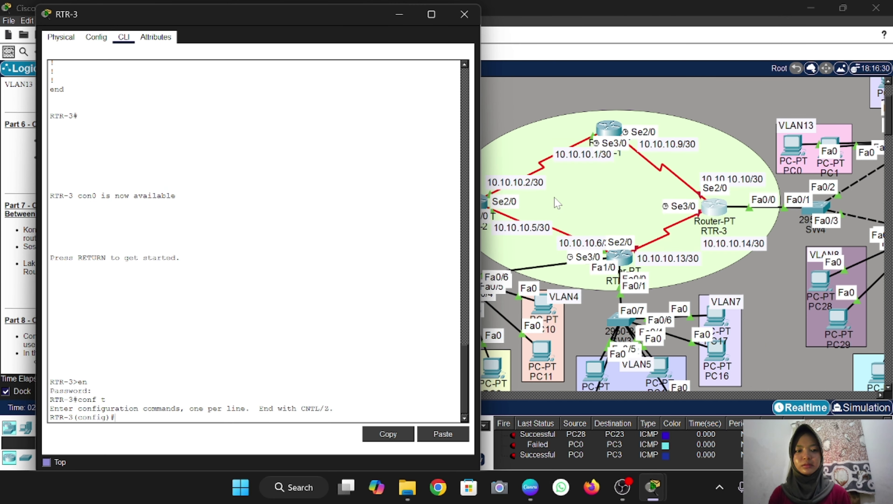
{"action": "scroll", "coordinate": [553, 197], "scroll_direction": "right", "scroll_amount": 4}
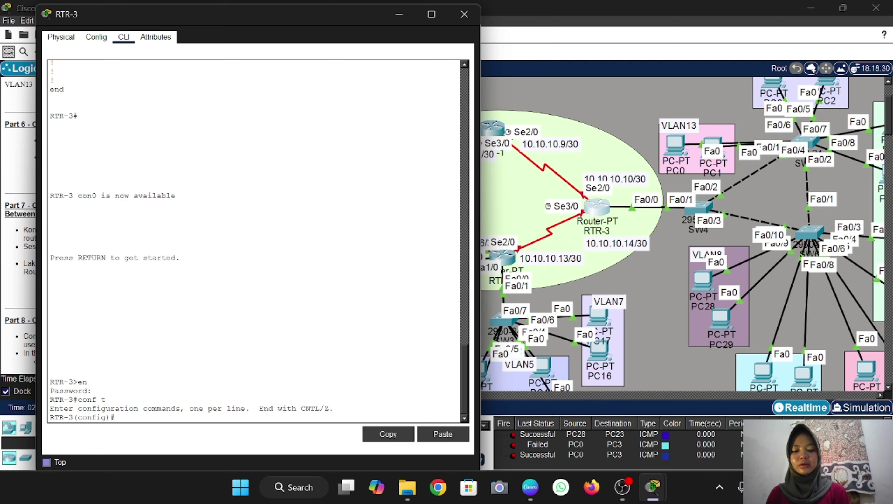
Address RTR-3's Serial3/0 as 10.10.10.14 and bring it up
{"action": "type", "text": "int se"}
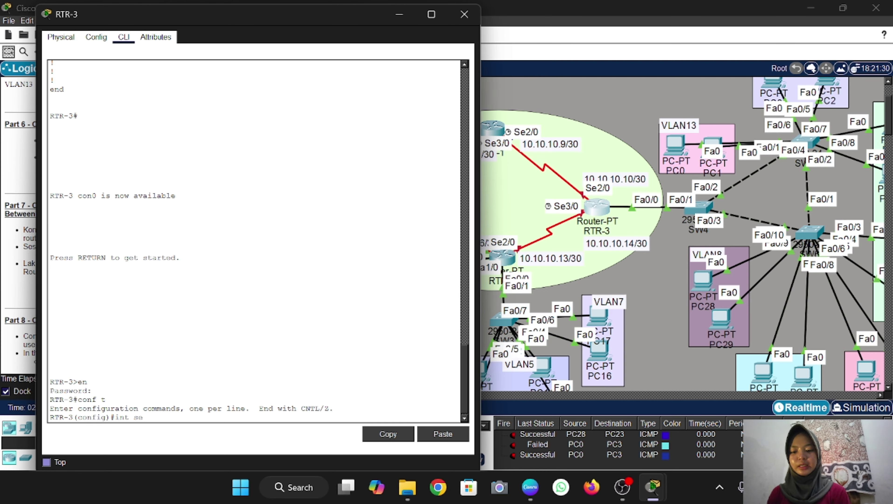
{"action": "type", "text": "3/0"}
{"action": "key", "text": "Return"}
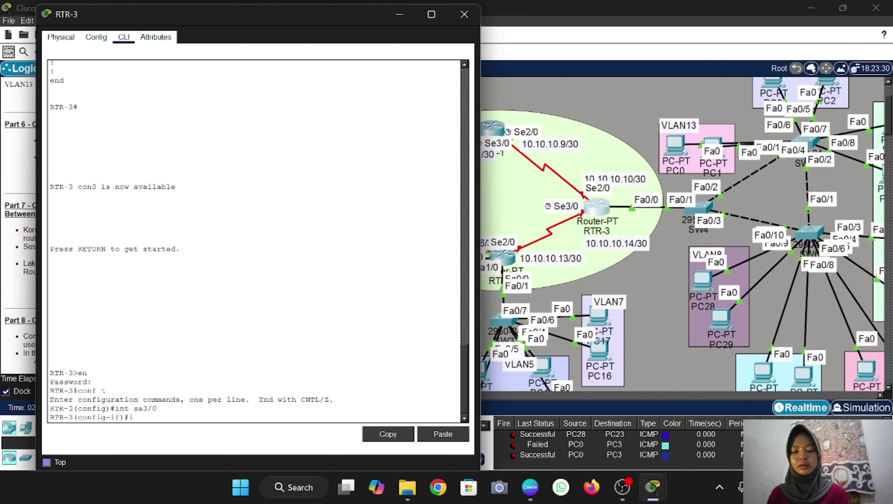
{"action": "type", "text": "ip add 10.10"}
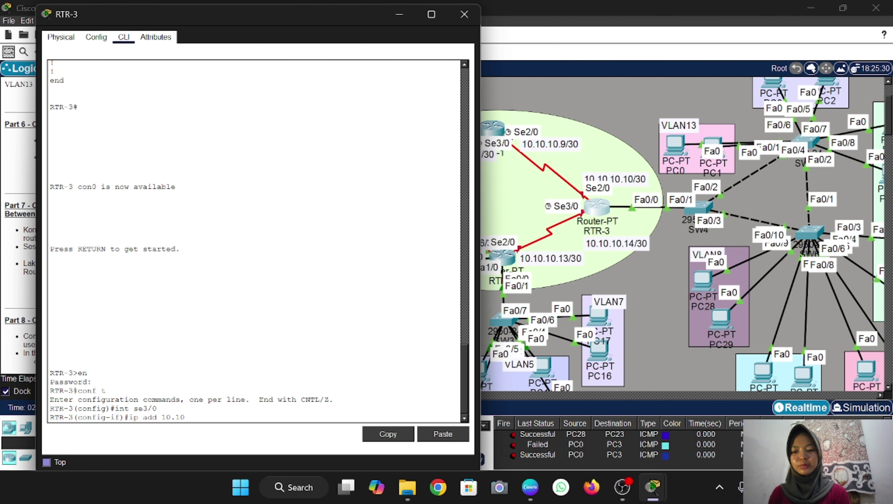
{"action": "type", "text": ".10.14 255.255.255.252"}
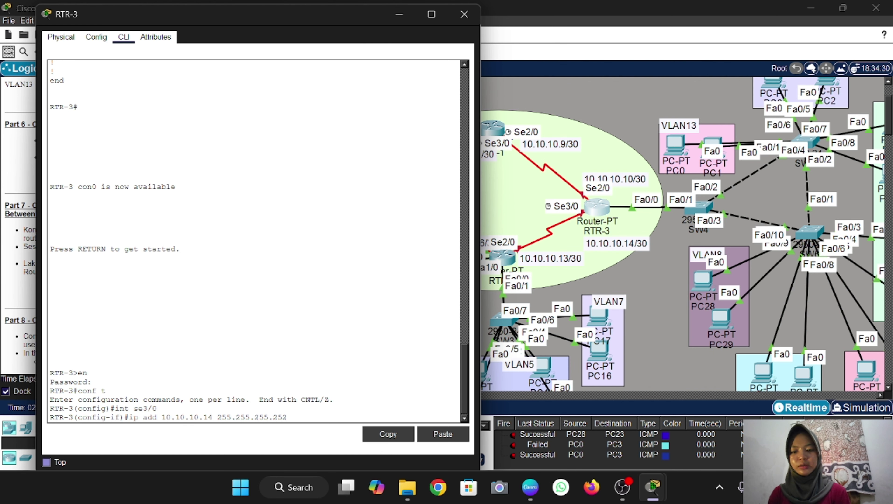
{"action": "key", "text": "Return"}
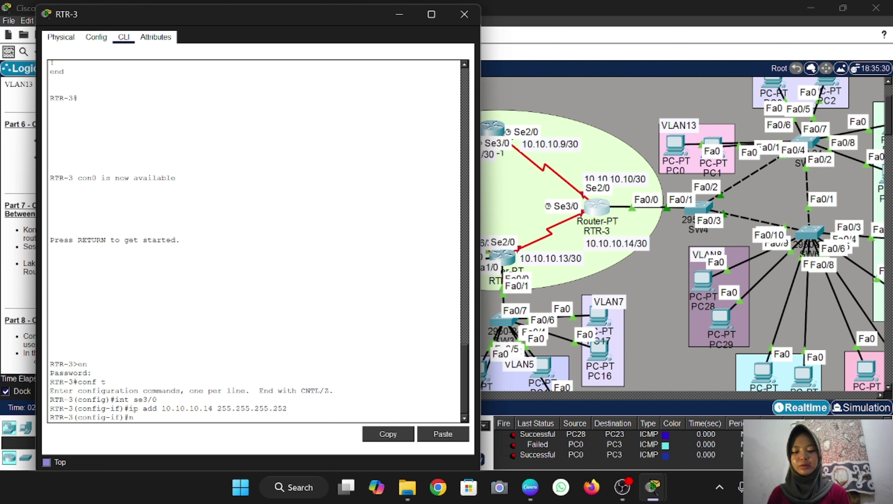
{"action": "type", "text": "no sh"}
{"action": "key", "text": "Return"}
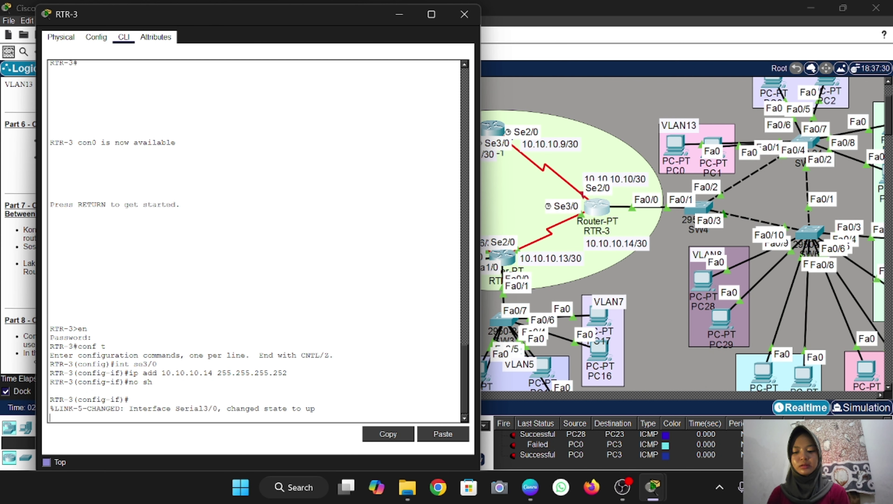
{"action": "type", "text": "ex"}
{"action": "key", "text": "Return"}
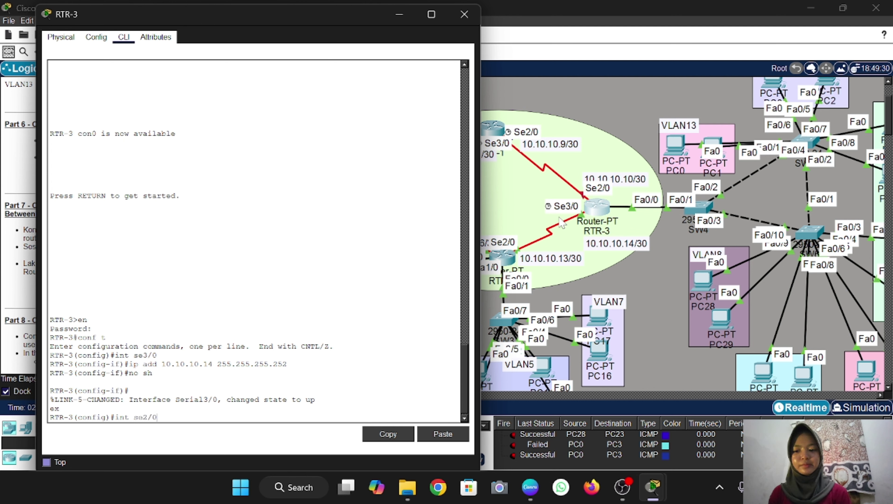
Give RTR-3's Serial2/0 address 10.10.10.10 255.255.255.252 and enable it
{"action": "key", "text": "Return"}
{"action": "type", "text": "ip add 10.10.10.14 255.255.255.252"}
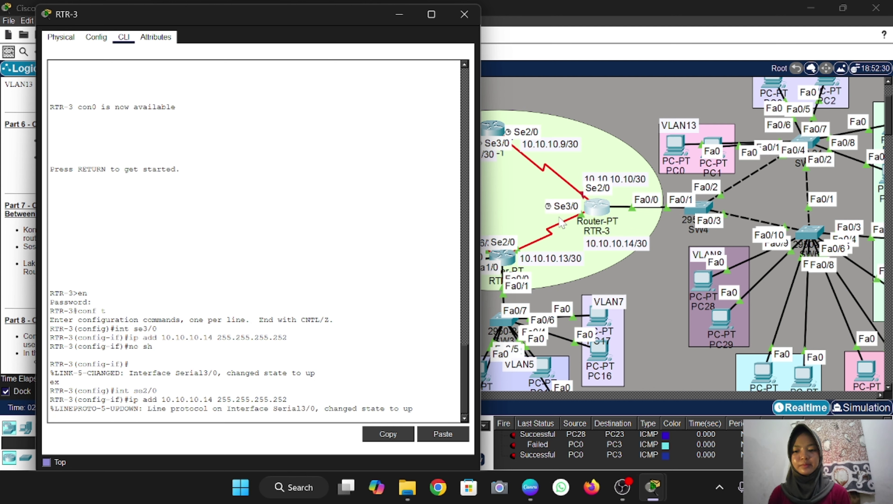
{"action": "key", "text": "Return"}
{"action": "key", "text": "Up"}
{"action": "key", "text": "Up"}
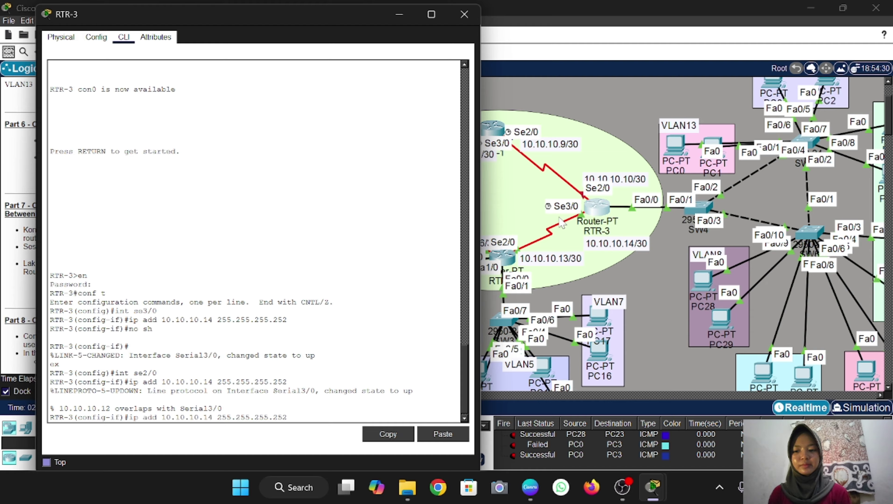
{"action": "key", "text": "Down"}
{"action": "key", "text": "Left"}
{"action": "key", "text": "Left"}
{"action": "key", "text": "Left"}
{"action": "key", "text": "Left"}
{"action": "key", "text": "Left"}
{"action": "key", "text": "Left"}
{"action": "key", "text": "Left"}
{"action": "key", "text": "Left"}
{"action": "key", "text": "Left"}
{"action": "key", "text": "Left"}
{"action": "key", "text": "BackSpace"}
{"action": "type", "text": "0"}
{"action": "key", "text": "Return"}
{"action": "type", "text": "n"}
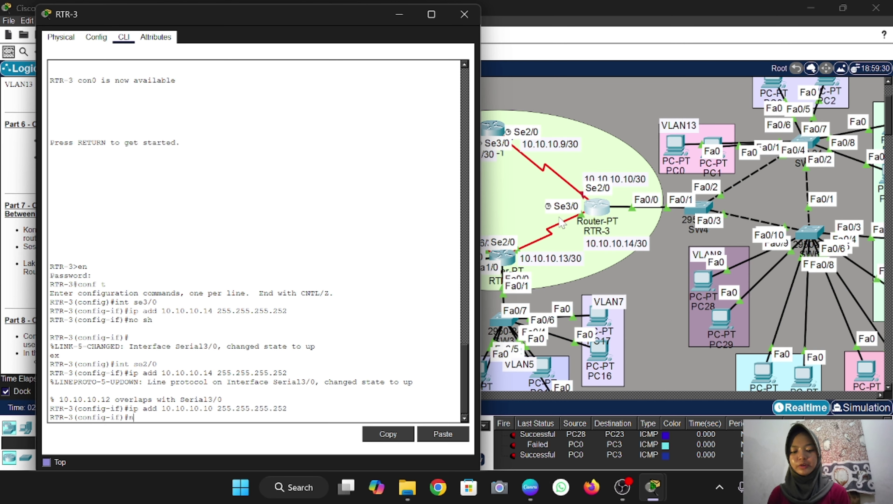
{"action": "type", "text": "o sh"}
{"action": "key", "text": "Return"}
{"action": "type", "text": "ex"}
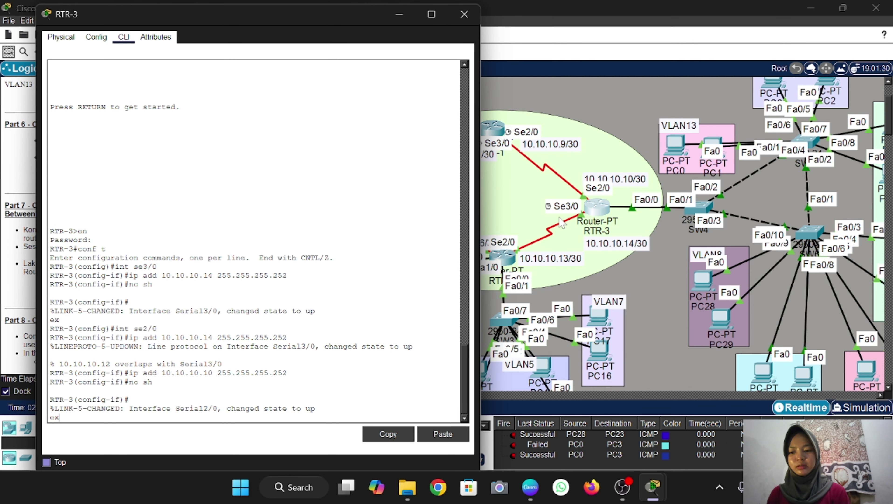
{"action": "key", "text": "Return"}
Close RTR-3's console and create a new empty test scenario
{"action": "left_click", "coordinate": [471, 18]}
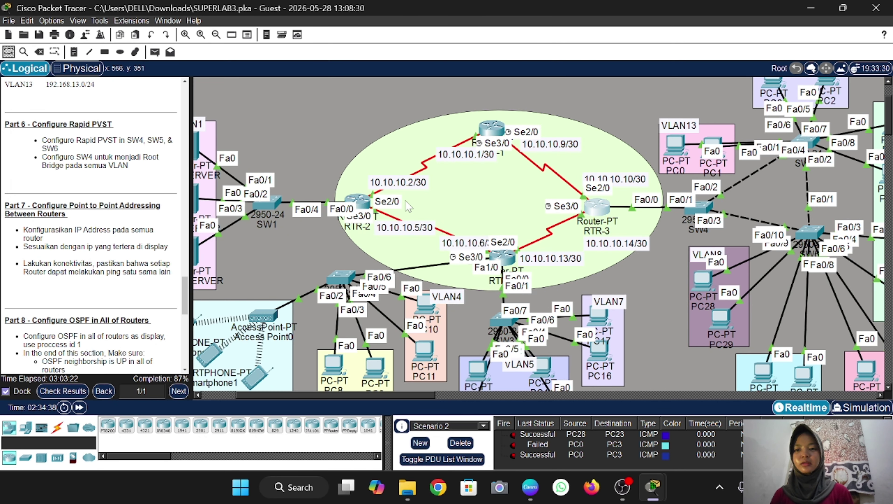
{"action": "scroll", "coordinate": [718, 301], "scroll_direction": "right", "scroll_amount": 3}
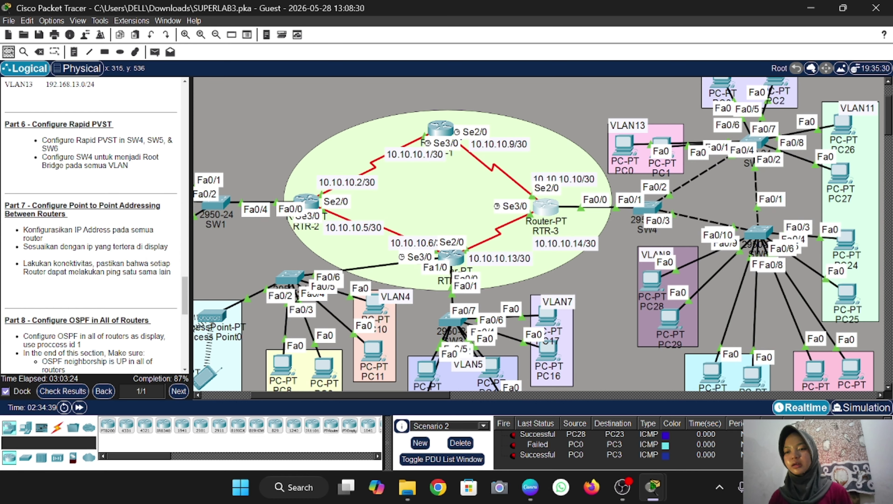
{"action": "scroll", "coordinate": [90, 226], "scroll_direction": "down", "scroll_amount": 1}
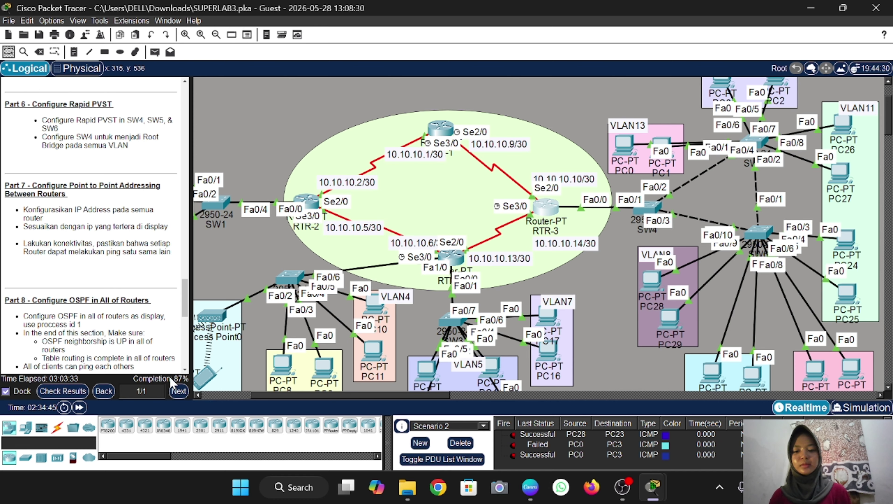
{"action": "left_click", "coordinate": [420, 443]}
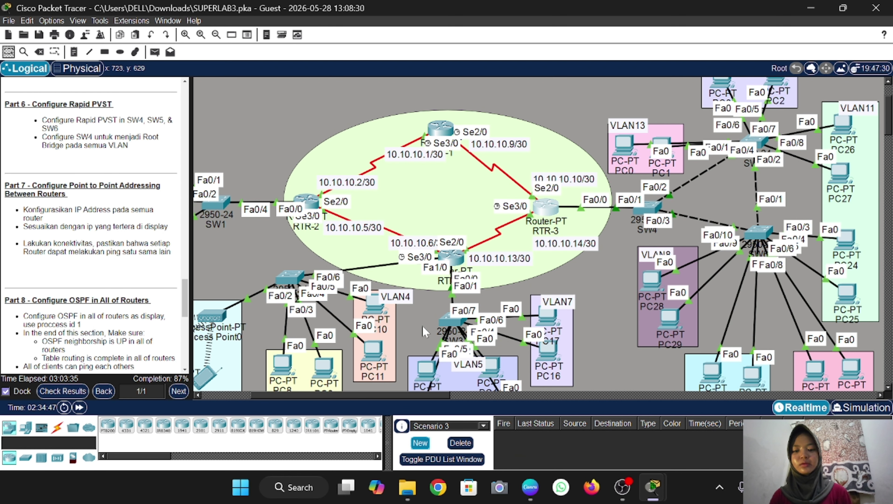
Send simple-PDU test pings from RTR-2 to RTR-1 and from RTR-4 to RTR-3
{"action": "scroll", "coordinate": [370, 284], "scroll_direction": "right", "scroll_amount": 1}
{"action": "left_click", "coordinate": [154, 51]}
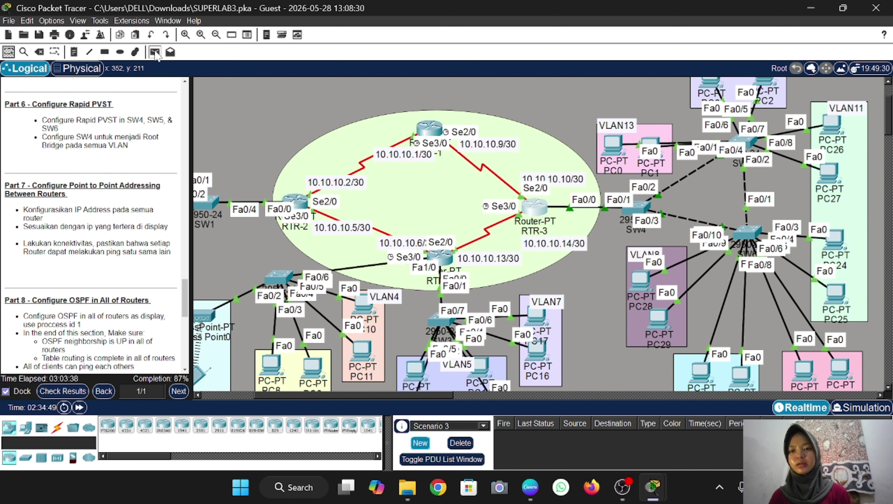
{"action": "left_click", "coordinate": [296, 200]}
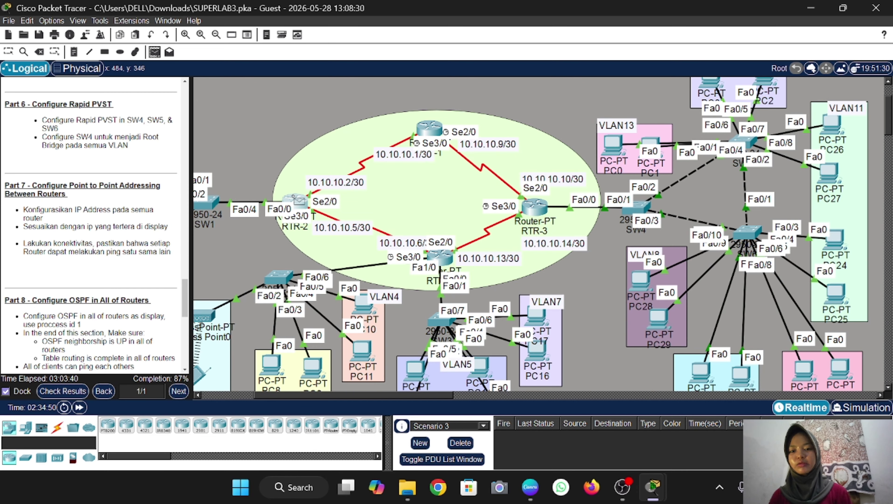
{"action": "left_click", "coordinate": [430, 129]}
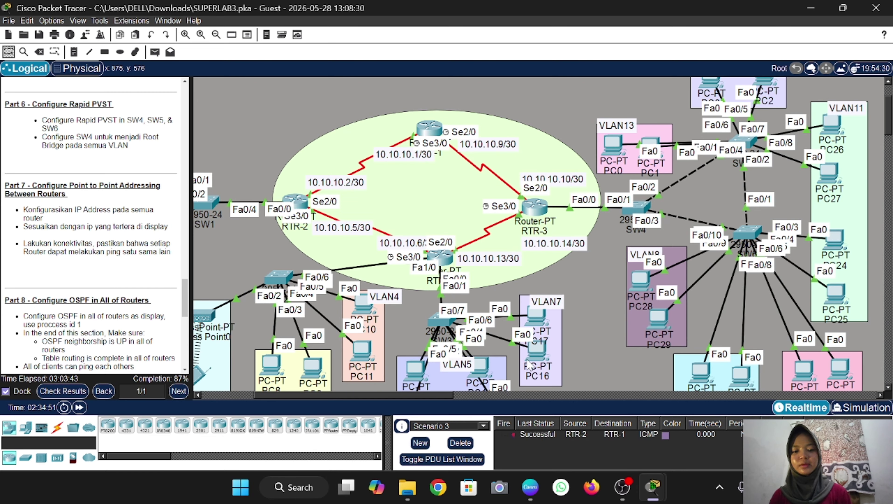
{"action": "left_click", "coordinate": [154, 51]}
{"action": "left_click", "coordinate": [440, 256]}
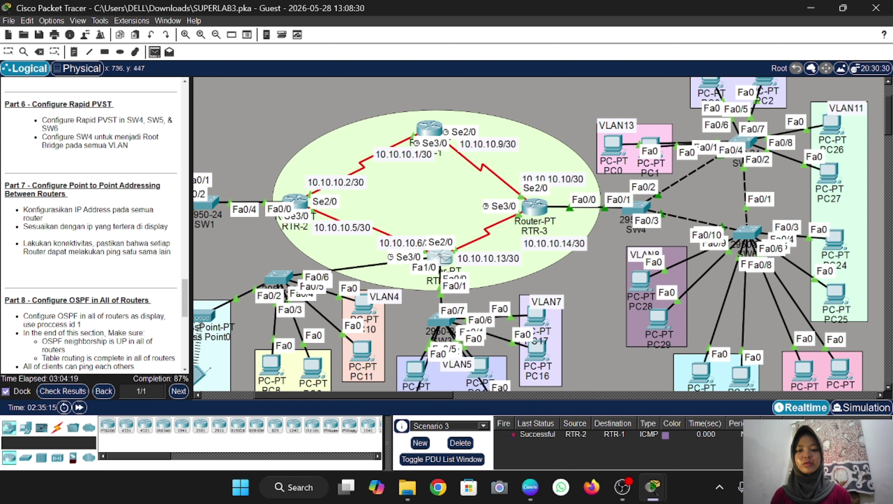
{"action": "left_click", "coordinate": [534, 208]}
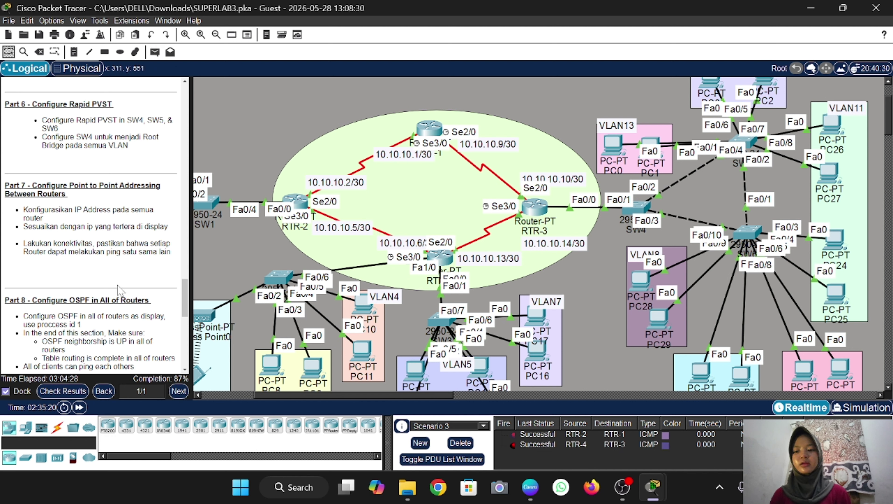
{"action": "scroll", "coordinate": [22, 218], "scroll_direction": "down", "scroll_amount": 5}
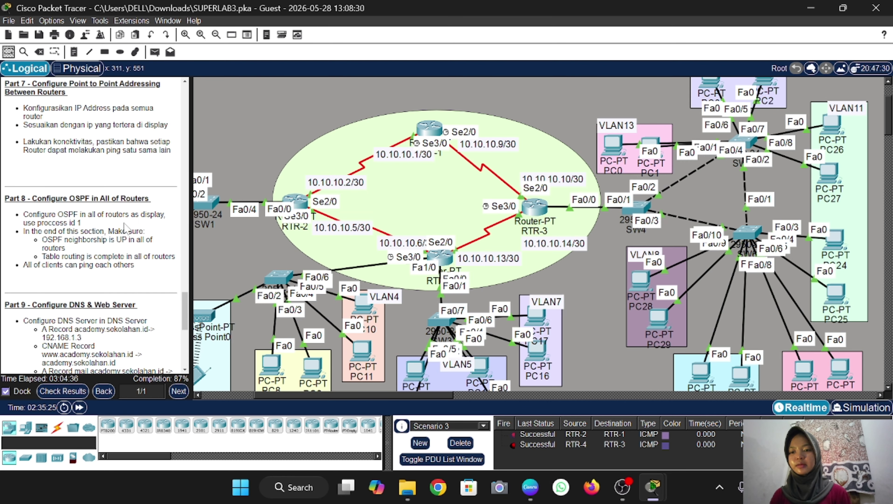
{"action": "scroll", "coordinate": [124, 226], "scroll_direction": "down", "scroll_amount": 2}
{"action": "scroll", "coordinate": [391, 258], "scroll_direction": "down", "scroll_amount": 2}
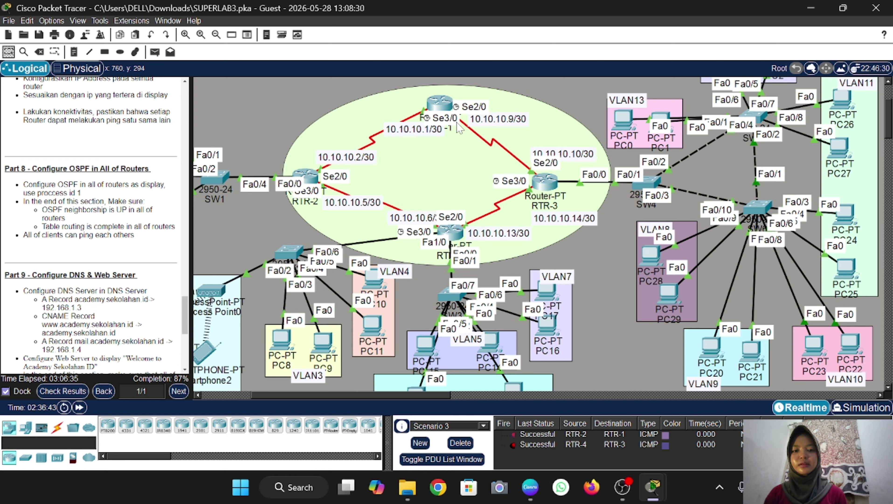
Start OSPF process 1 on RTR-1 advertising 10.10.10.0 0.0.0.3 in area 0
{"action": "left_click", "coordinate": [443, 108]}
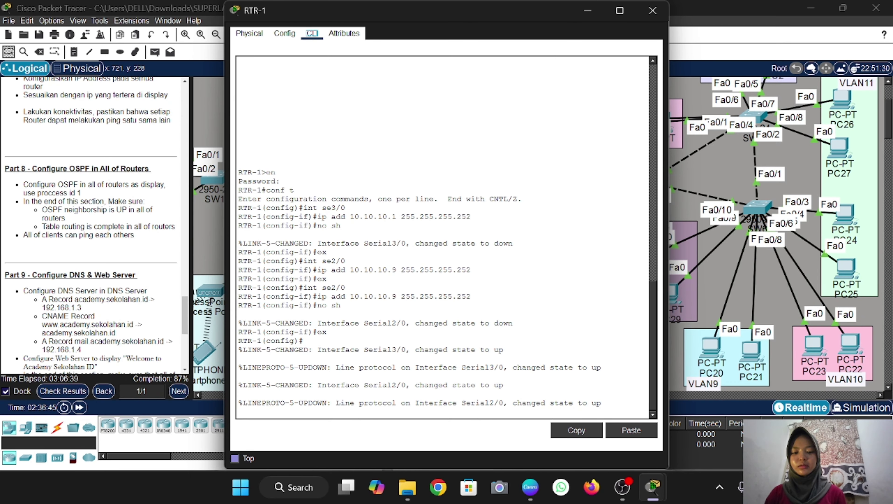
{"action": "key", "text": "Return"}
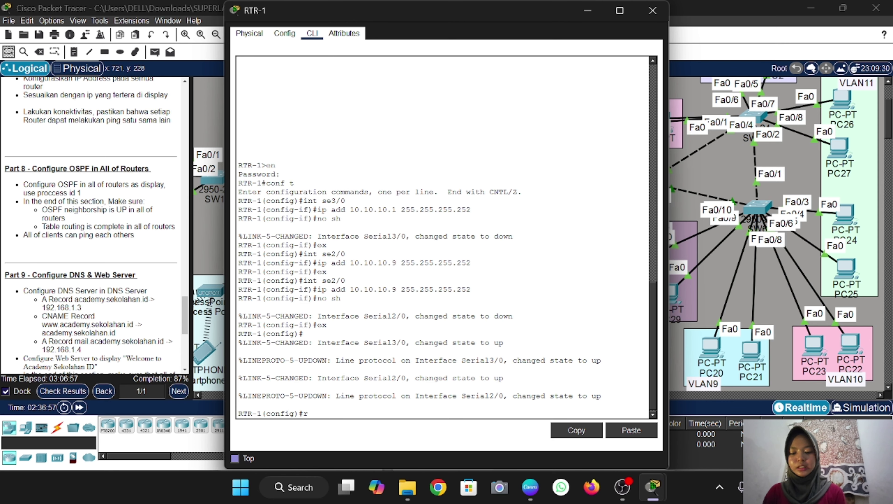
{"action": "type", "text": "router os"}
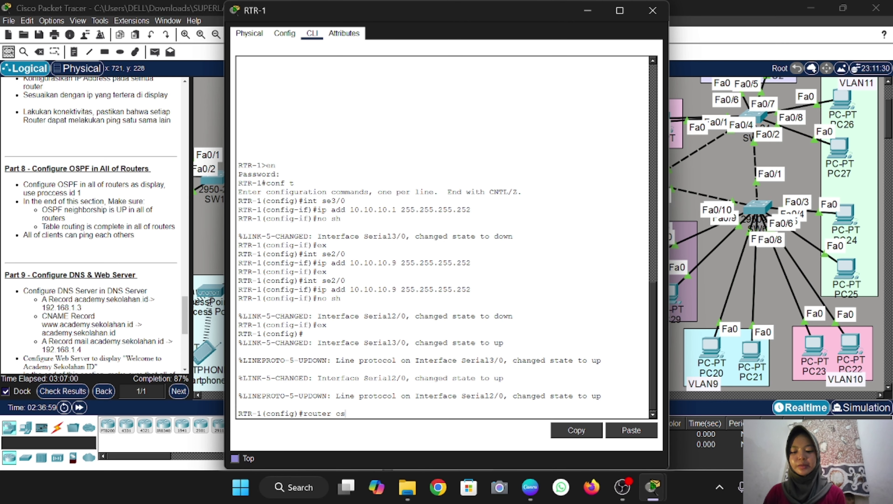
{"action": "type", "text": "pf 1"}
{"action": "key", "text": "Return"}
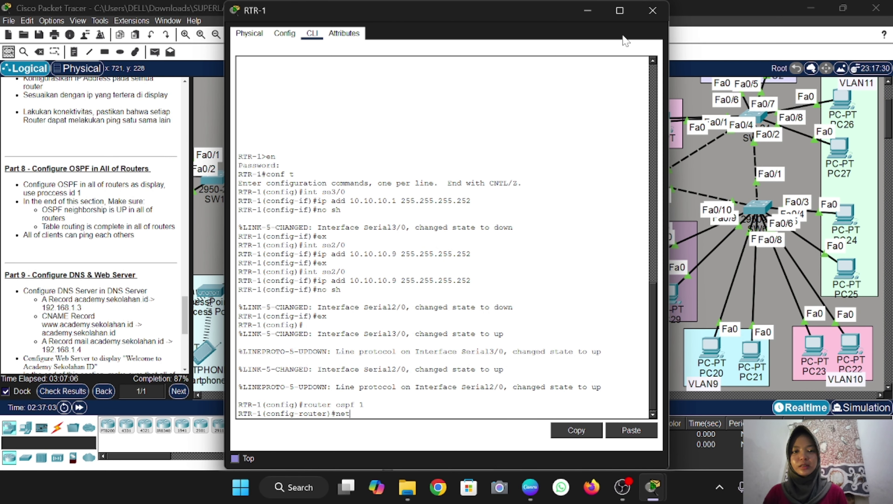
{"action": "left_click", "coordinate": [587, 10]}
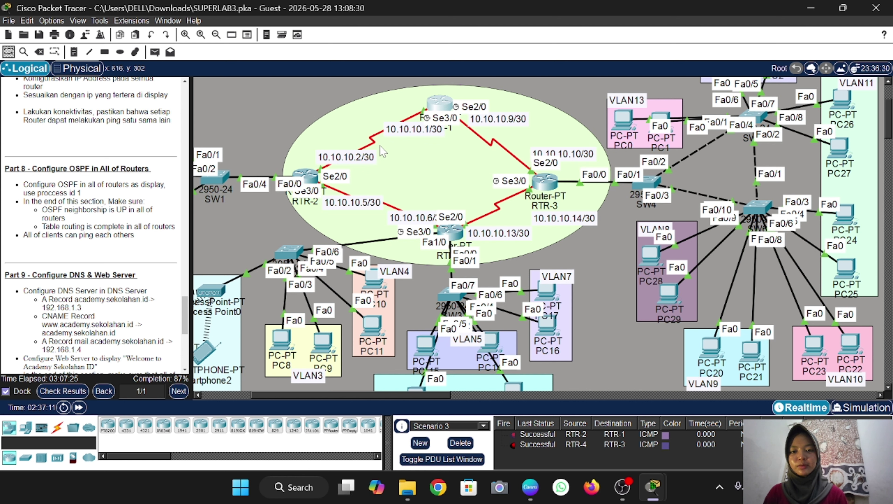
{"action": "left_click", "coordinate": [441, 105]}
{"action": "type", "text": "net"}
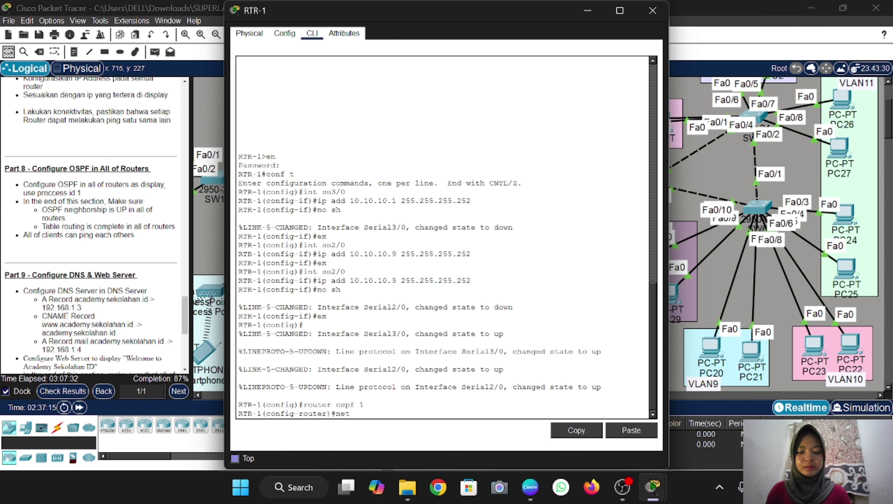
{"action": "type", "text": " 10.10."}
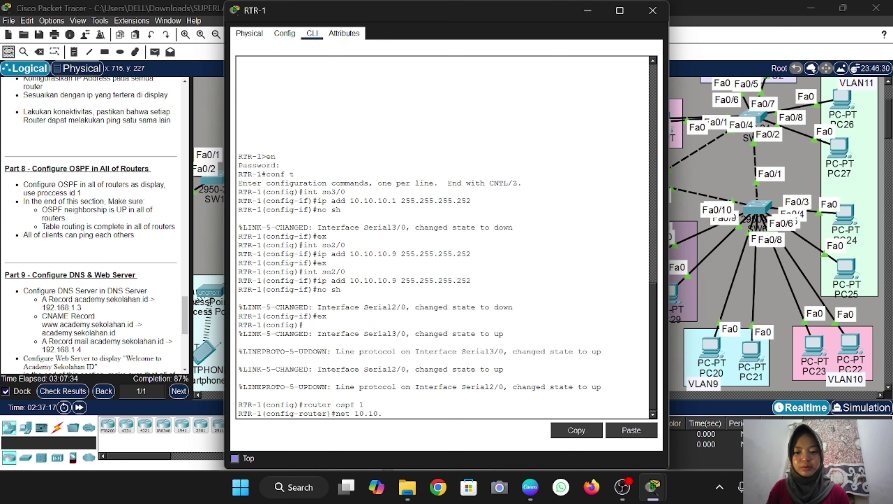
{"action": "type", "text": "0110."}
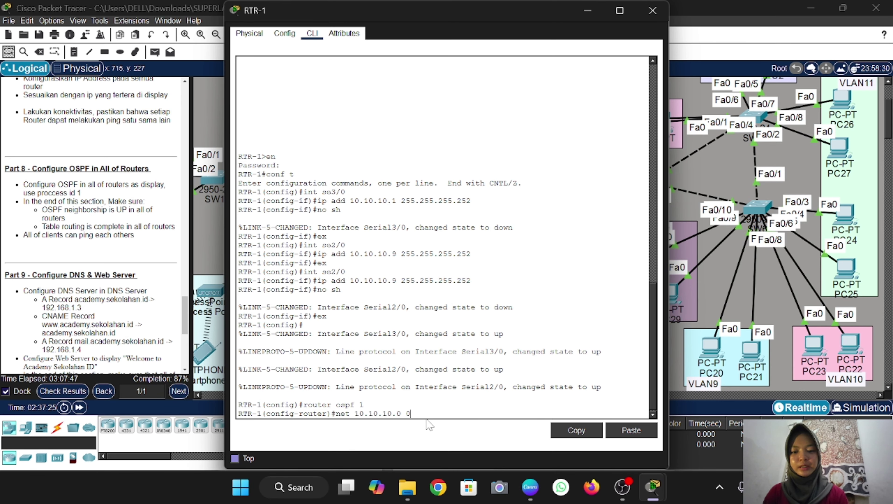
{"action": "type", "text": "0 0.0.0.3"}
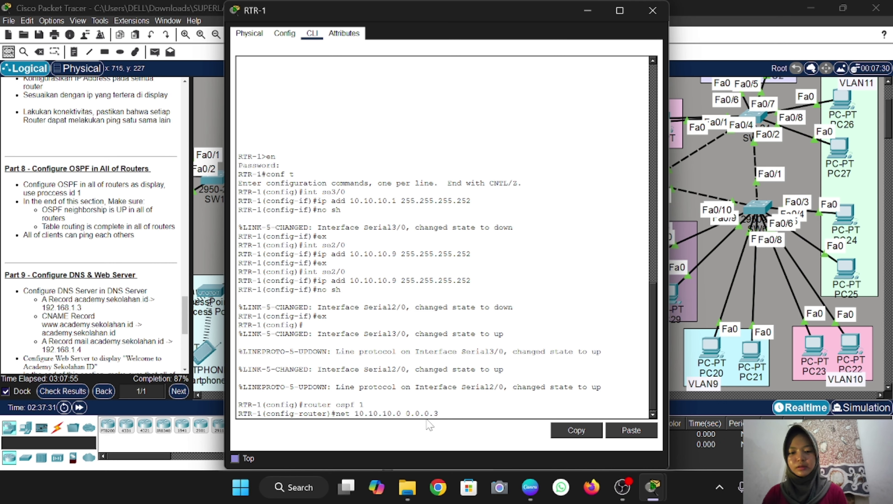
{"action": "type", "text": " area 0"}
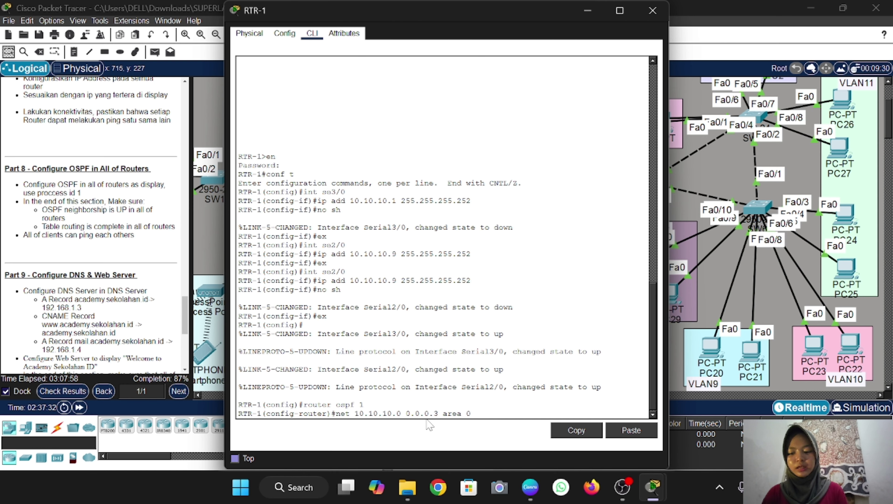
{"action": "key", "text": "Return"}
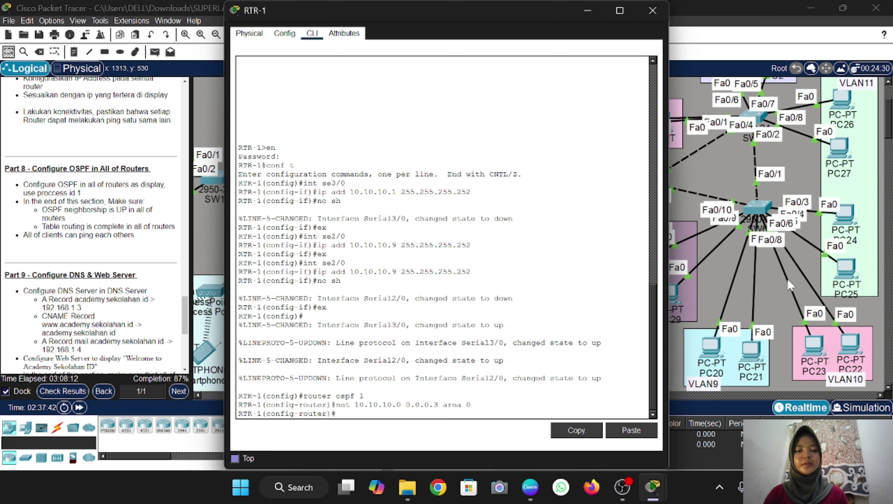
Add network 10.10.10.8 0.0.0.3 in area 0 and close RTR-1's window
{"action": "scroll", "coordinate": [786, 278], "scroll_direction": "up", "scroll_amount": 5}
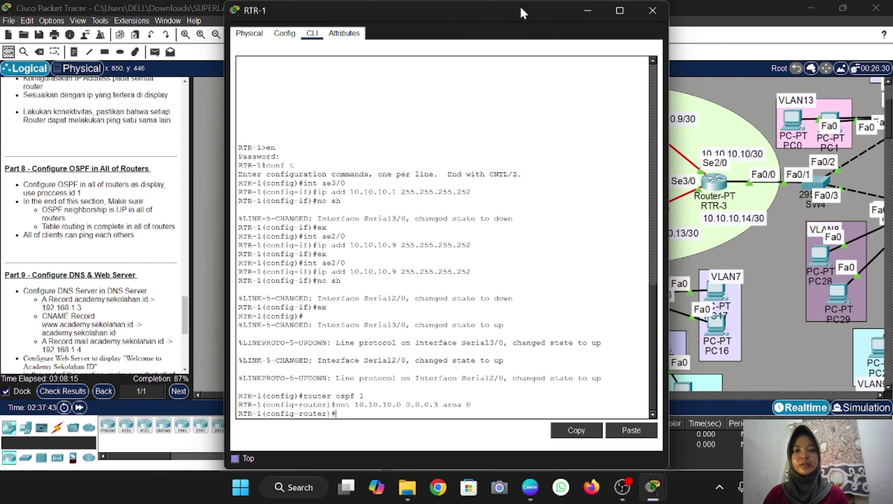
{"action": "left_click_drag", "start_coordinate": [523, 11], "coordinate": [349, 14]}
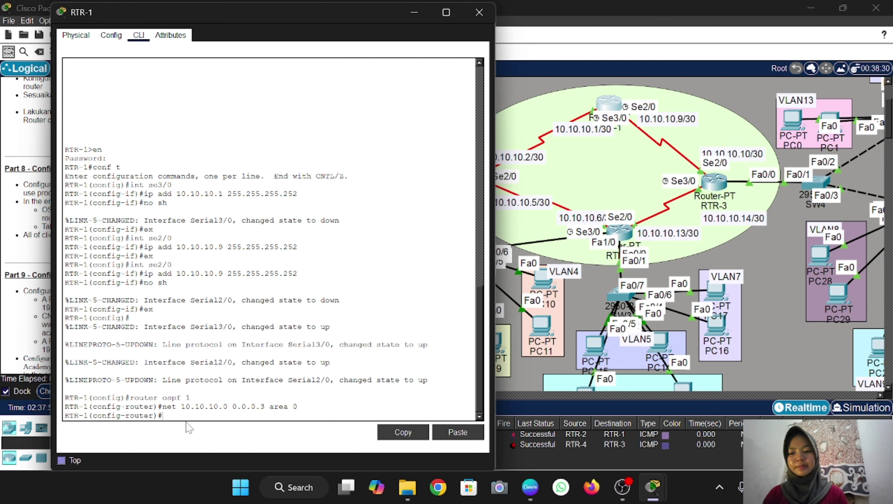
{"action": "key", "text": "Up"}
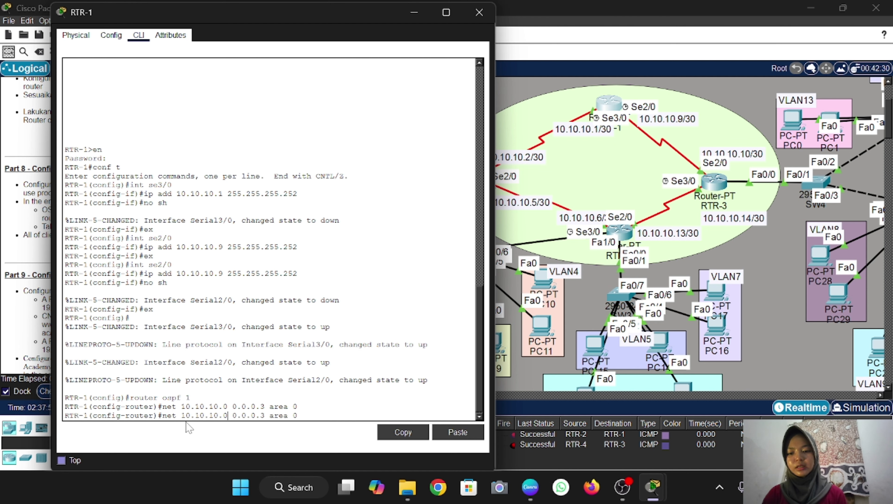
{"action": "key", "text": "BackSpace"}
{"action": "type", "text": "8"}
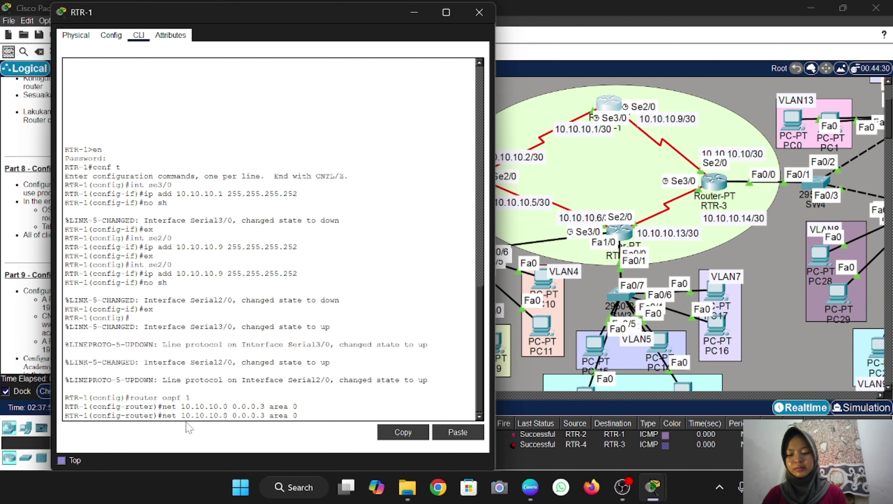
{"action": "key", "text": "Return"}
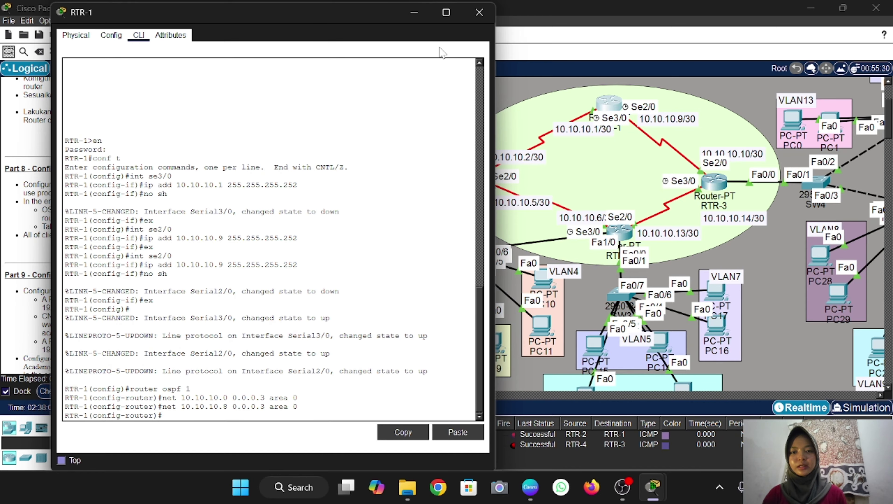
{"action": "left_click", "coordinate": [479, 12]}
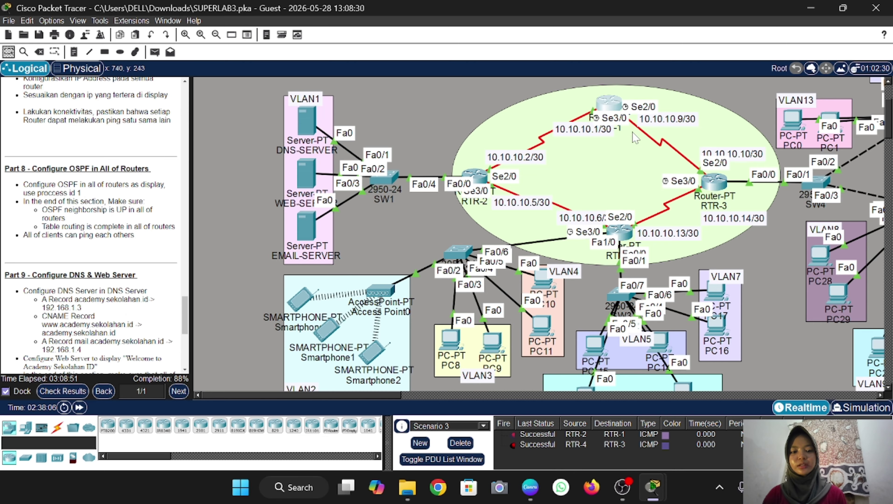
Start OSPF process 1 on RTR-2 advertising 10.10.10.0/30 and 10.10.10.4/30 in area 0
{"action": "left_click", "coordinate": [486, 178]}
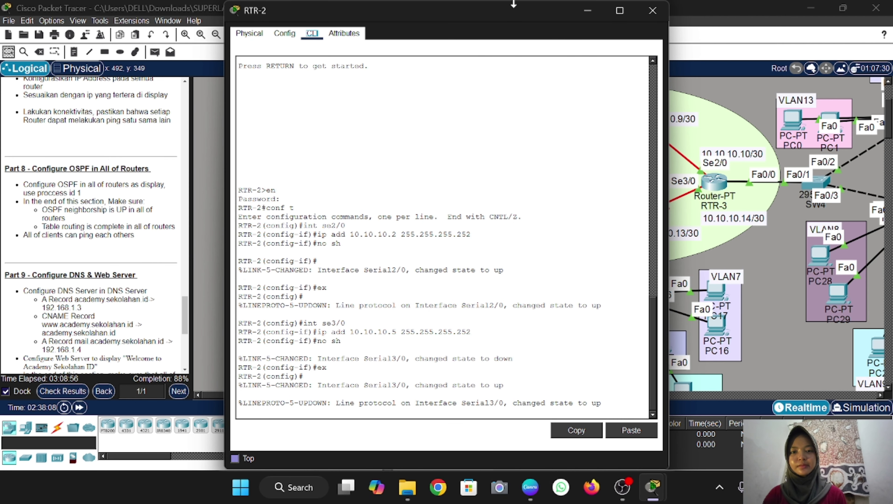
{"action": "left_click_drag", "start_coordinate": [510, 18], "coordinate": [312, 28]}
{"action": "type", "text": "r"}
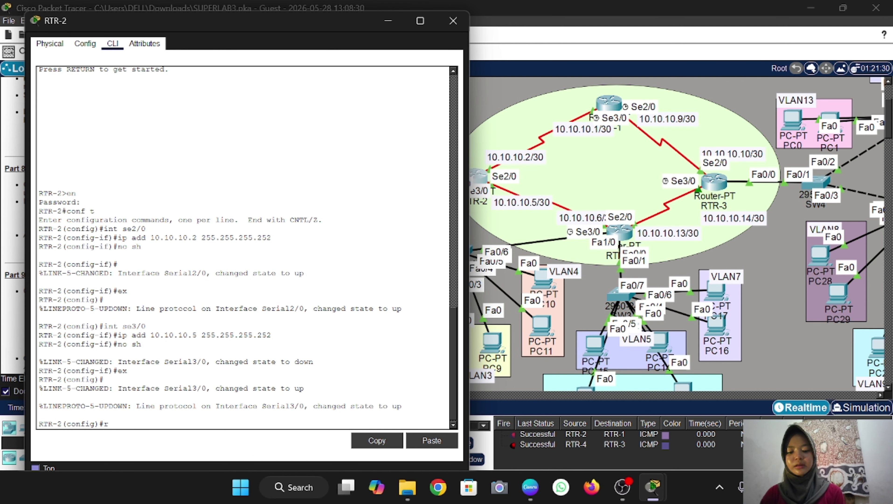
{"action": "type", "text": "outer "}
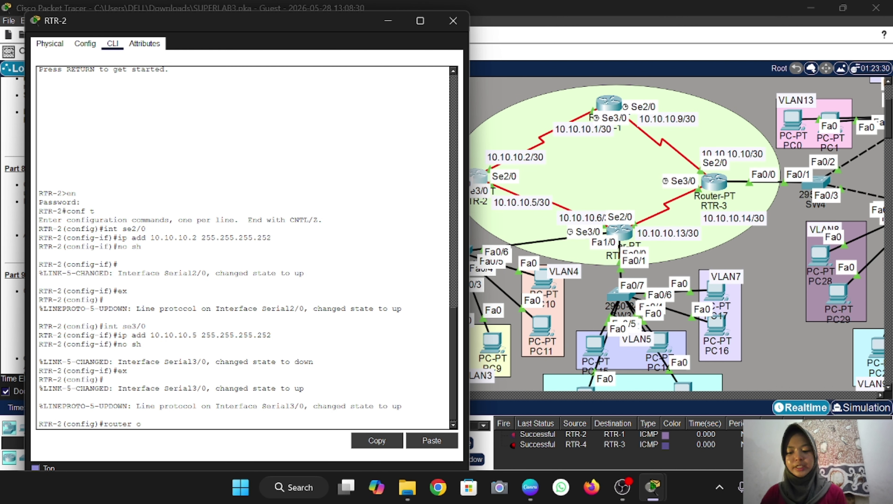
{"action": "type", "text": "ospf 1"}
{"action": "key", "text": "Return"}
{"action": "type", "text": "nfig-router)#"}
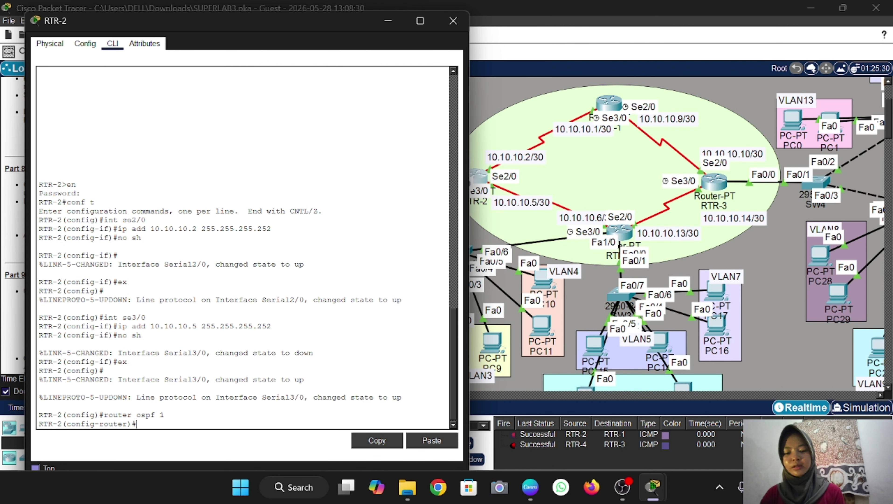
{"action": "type", "text": "net "}
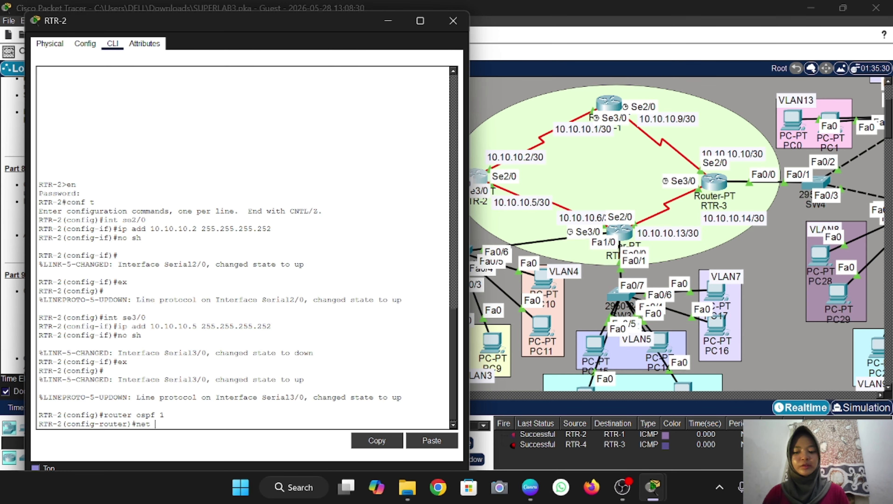
{"action": "type", "text": "10.10.10.0 0.0.0.3 area 0"}
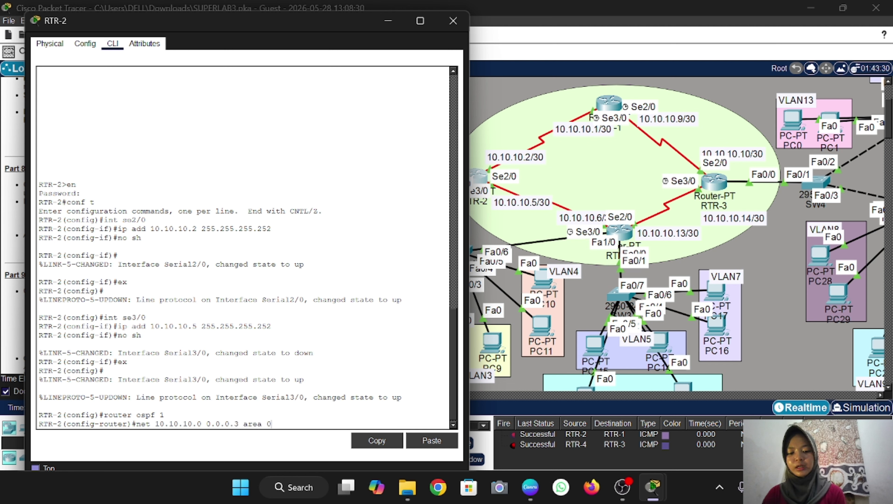
{"action": "key", "text": "Return"}
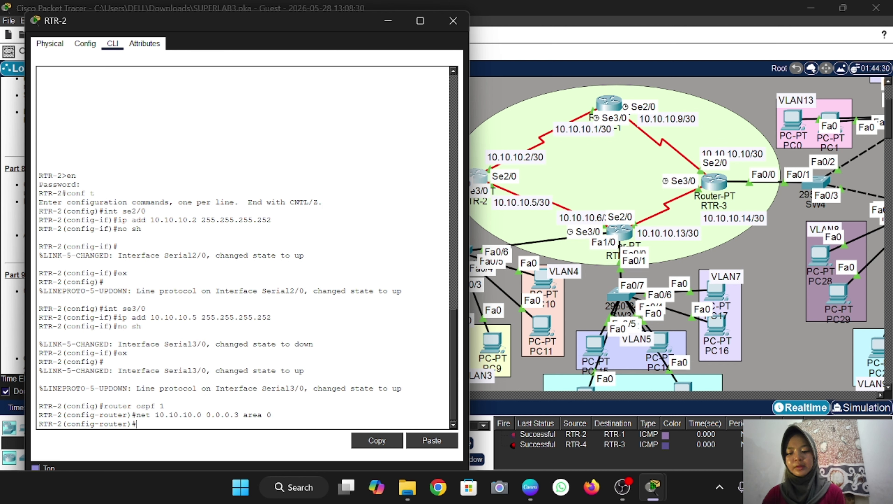
{"action": "key", "text": "Return"}
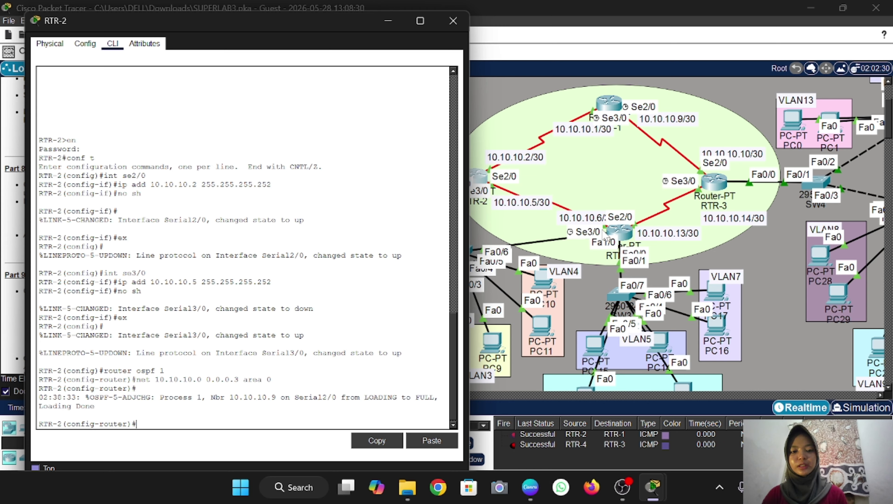
{"action": "key", "text": "Up"}
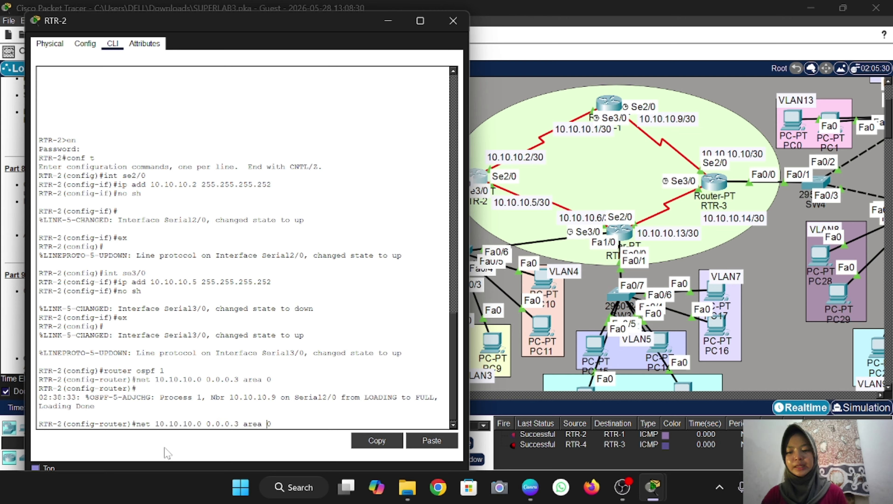
{"action": "key", "text": "BackSpace"}
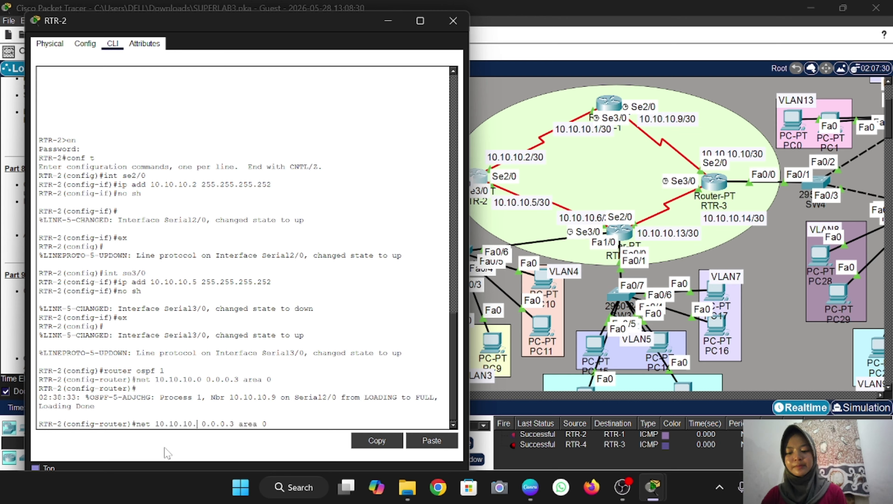
{"action": "type", "text": "4"}
{"action": "key", "text": "Return"}
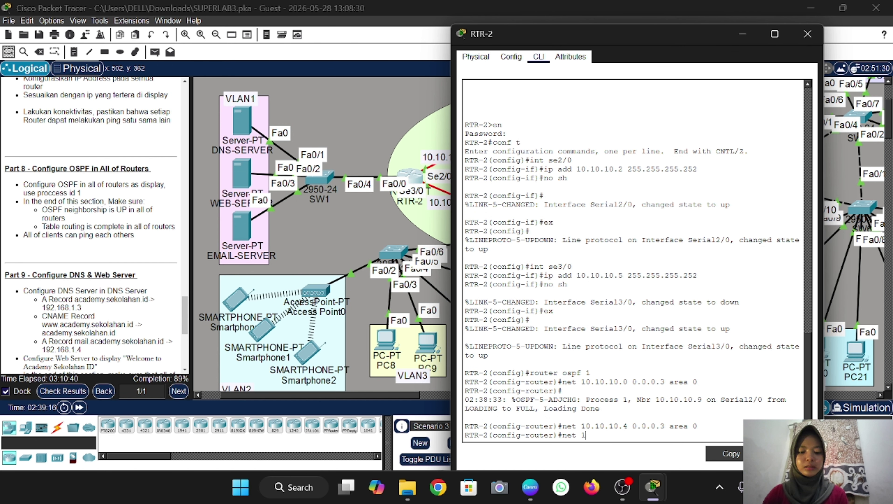
Add network 192.168.1.0 0.0.0.255 in area 0, then bring up RTR-4's console
{"action": "type", "text": "92.168"}
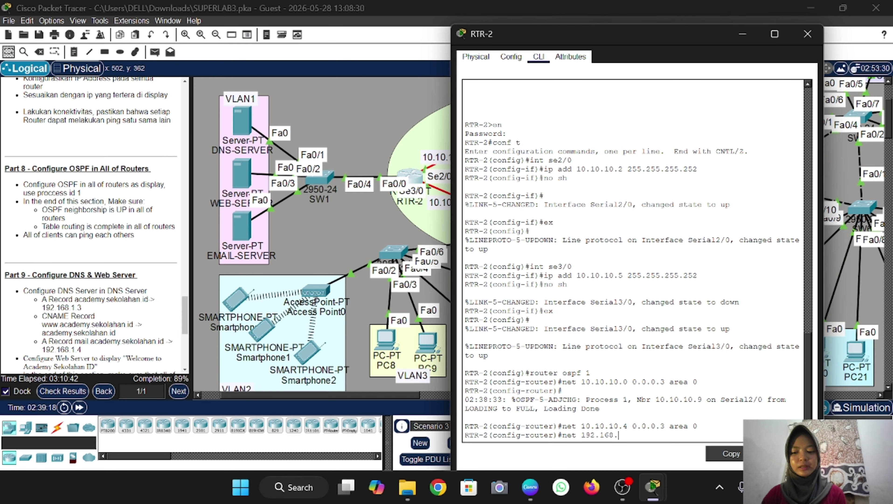
{"action": "type", "text": ".1.0 0"}
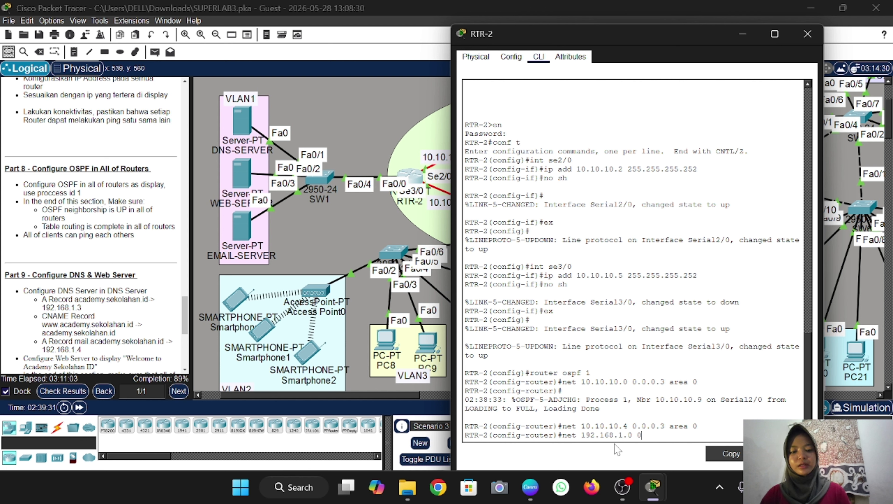
{"action": "type", "text": ".0."}
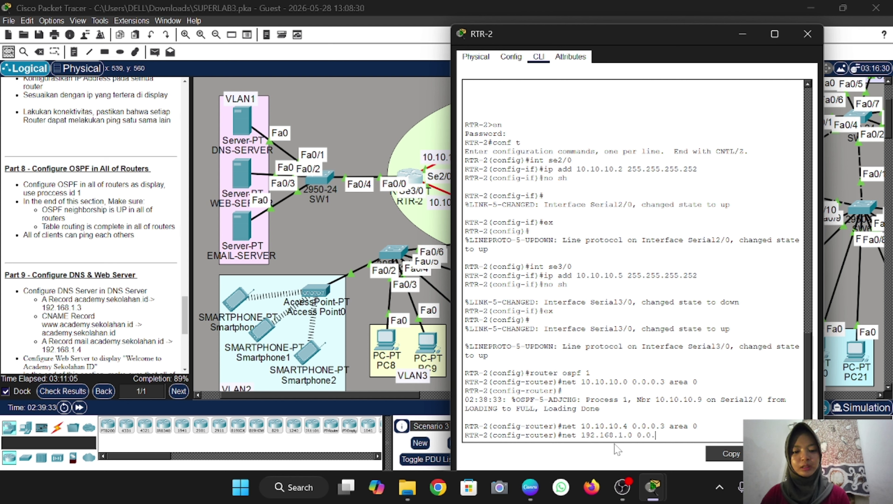
{"action": "type", "text": "0.2"}
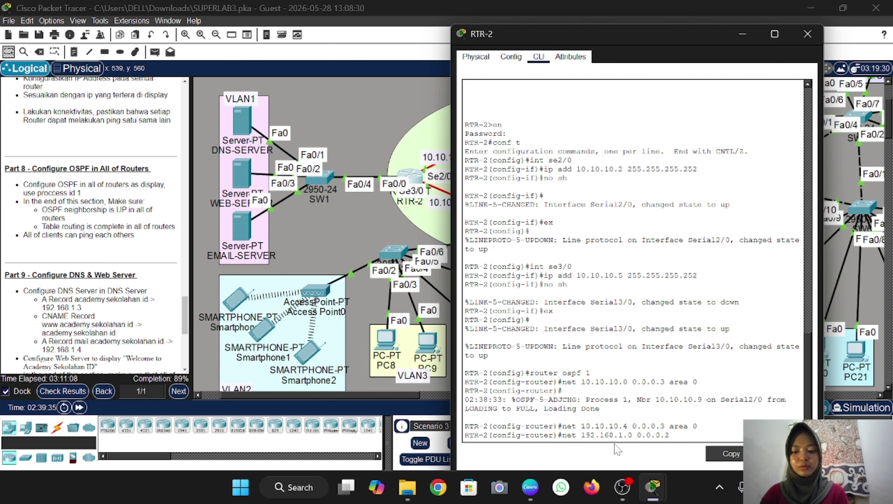
{"action": "type", "text": "55 area"}
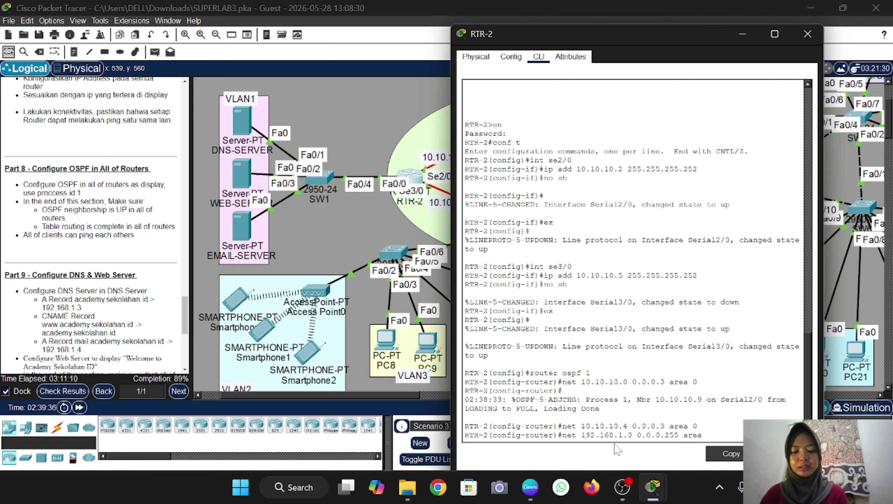
{"action": "type", "text": " 0"}
{"action": "key", "text": "Return"}
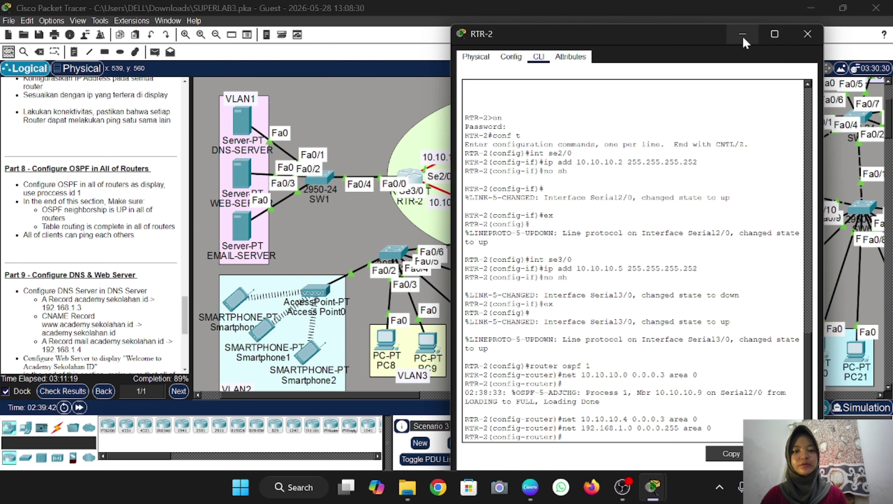
{"action": "left_click", "coordinate": [384, 115]}
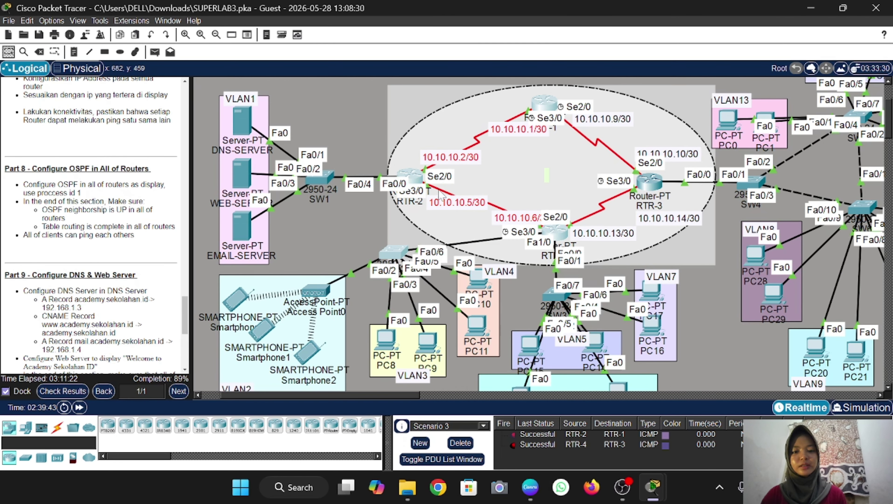
{"action": "left_click", "coordinate": [563, 233]}
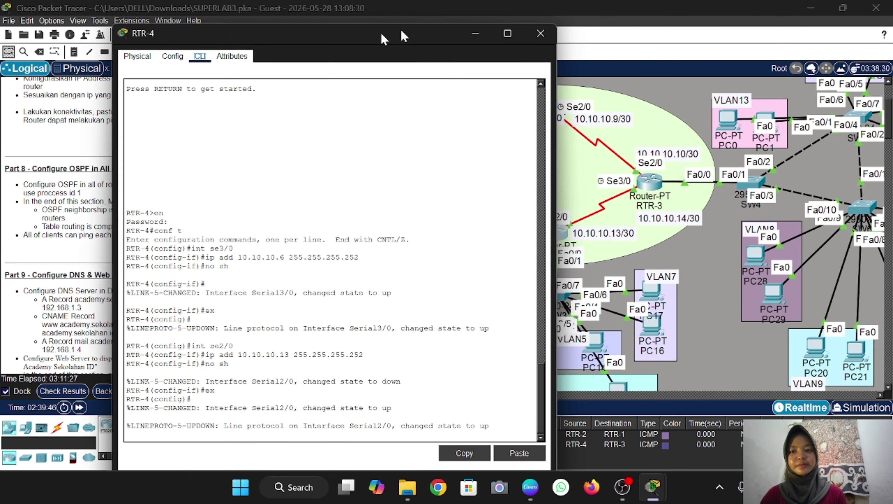
{"action": "left_click_drag", "start_coordinate": [383, 38], "coordinate": [272, 24]}
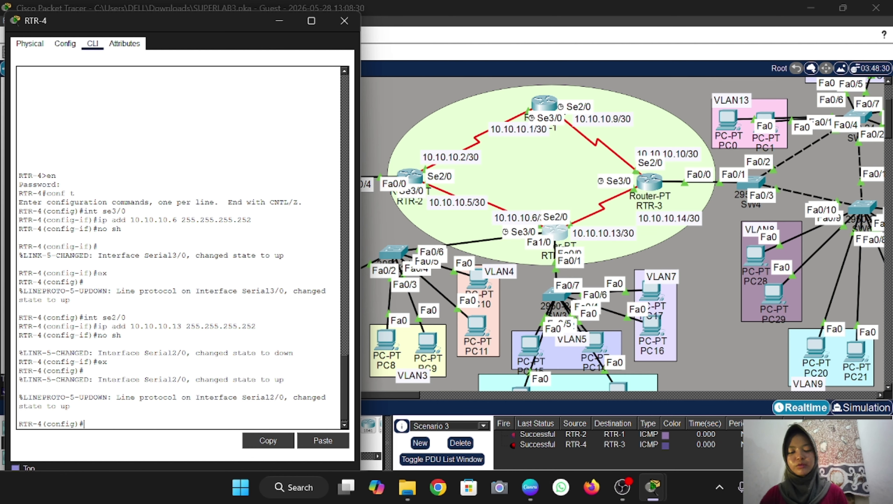
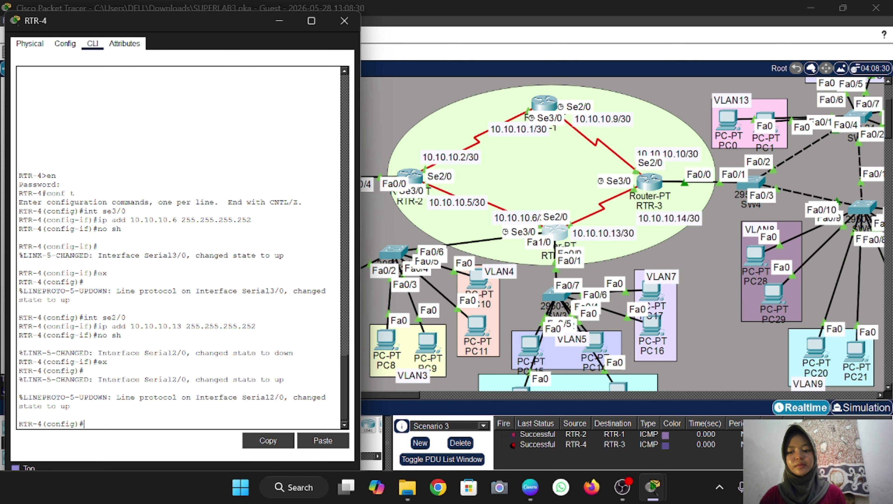
Start OSPF process 1 on RTR-4 and advertise 10.10.10.4 0.0.0.3 in area 0
{"action": "type", "text": "outer"}
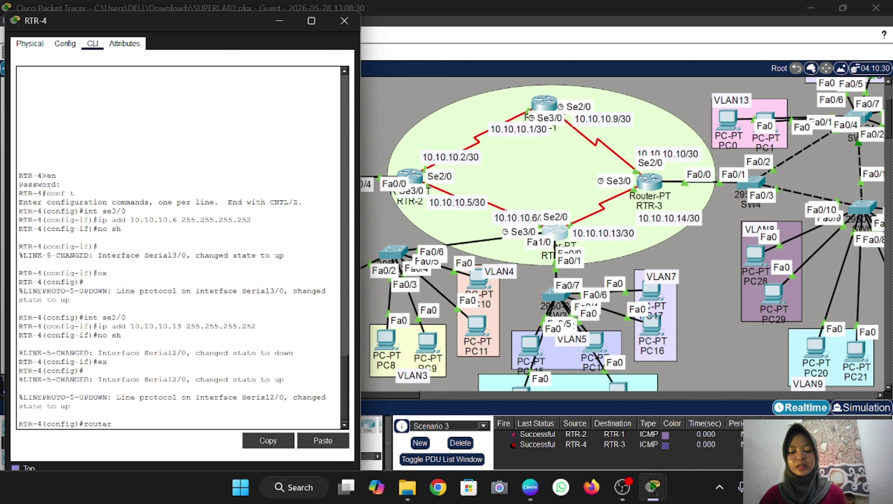
{"action": "type", "text": " ospf 1"}
{"action": "key", "text": "Return"}
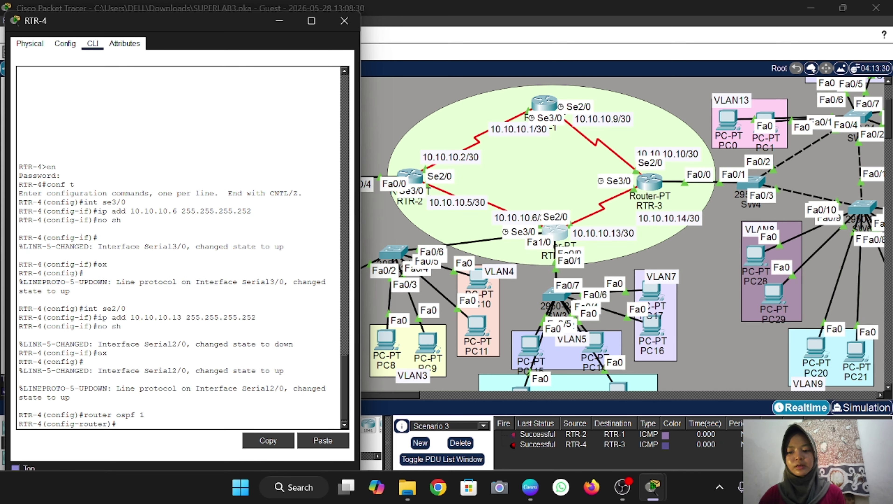
{"action": "type", "text": "net"}
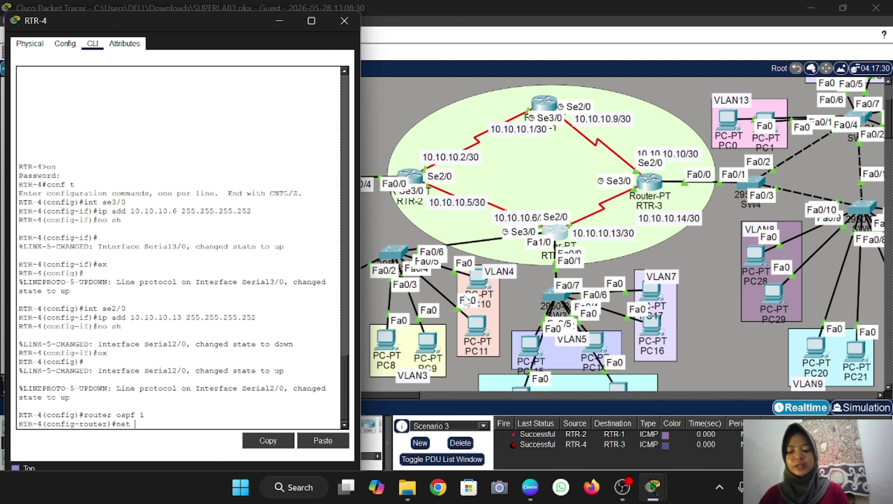
{"action": "type", "text": " 10.10.10."}
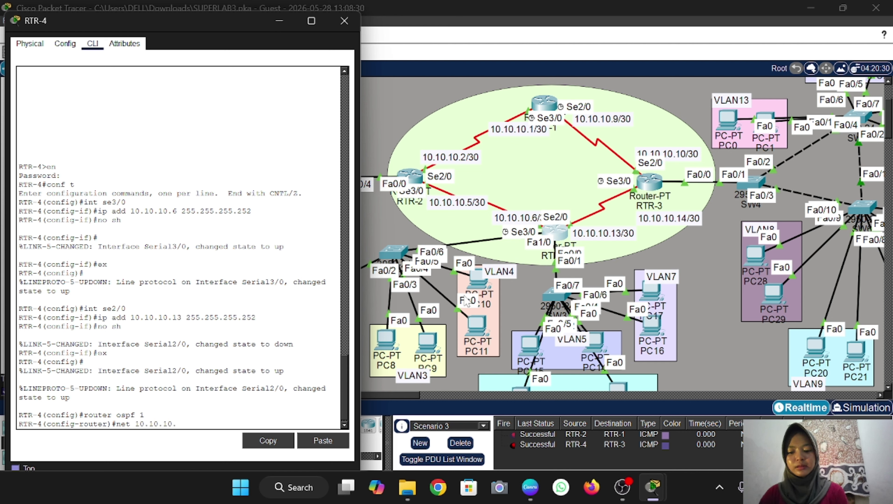
{"action": "type", "text": "4 0.0.0"}
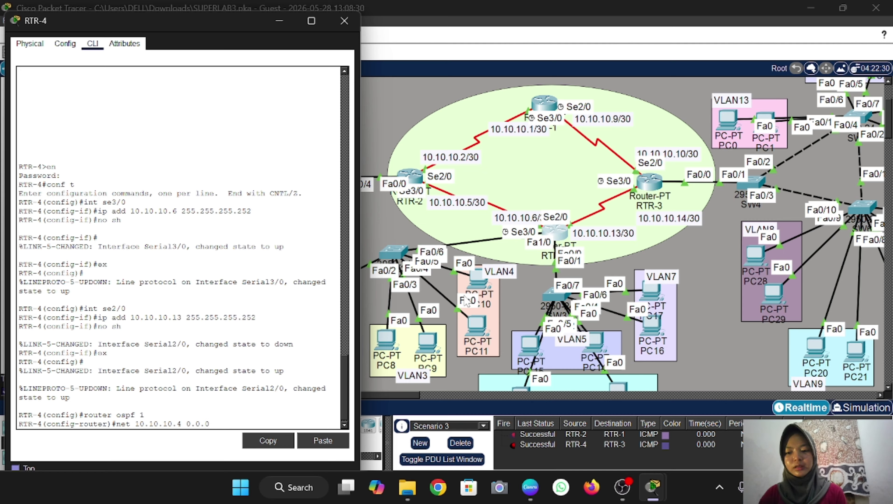
{"action": "type", "text": ".3 area 0"}
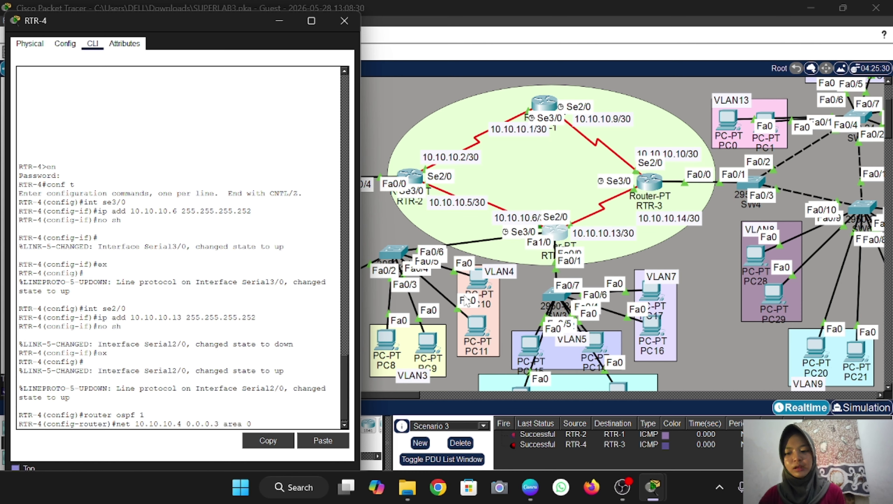
{"action": "key", "text": "Return"}
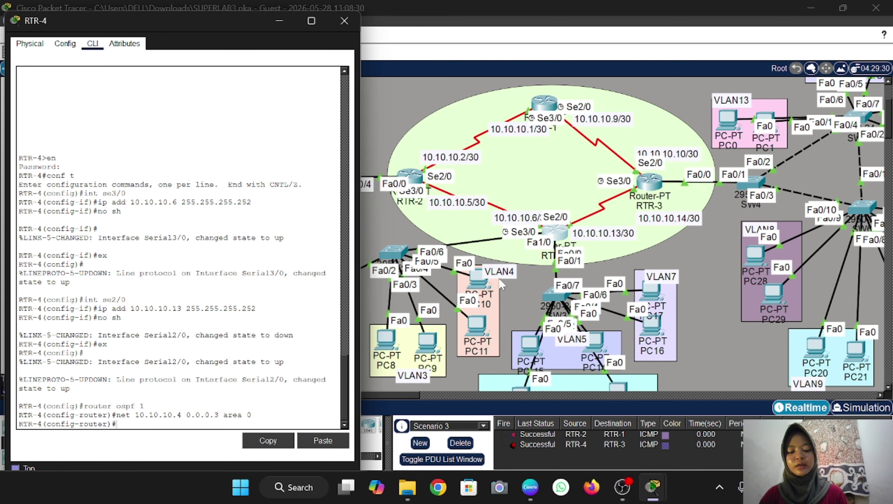
Add network 10.10.10.12 0.0.0.3 in area 0 by editing the recalled statement
{"action": "key", "text": "Up"}
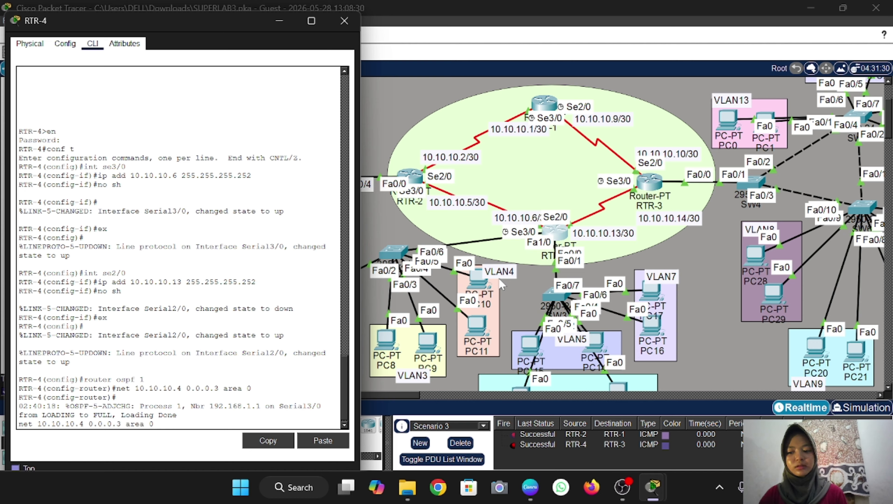
{"action": "key", "text": "Down"}
{"action": "key", "text": "Return"}
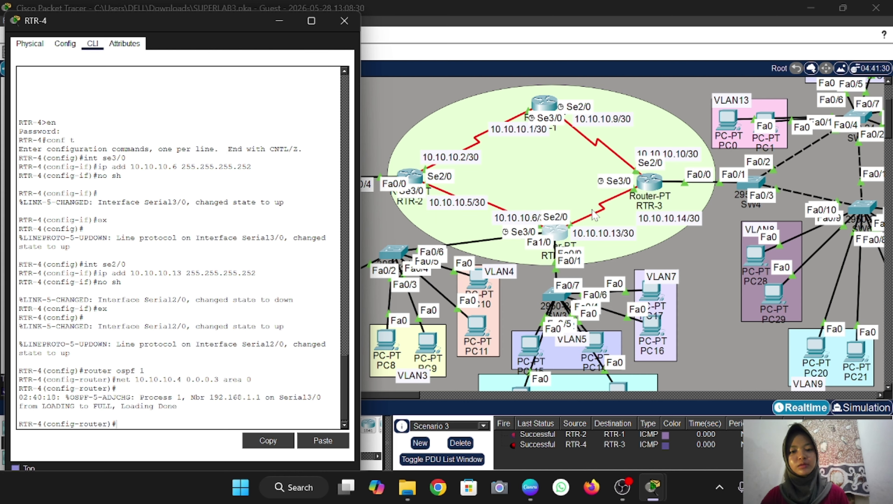
{"action": "key", "text": "Up"}
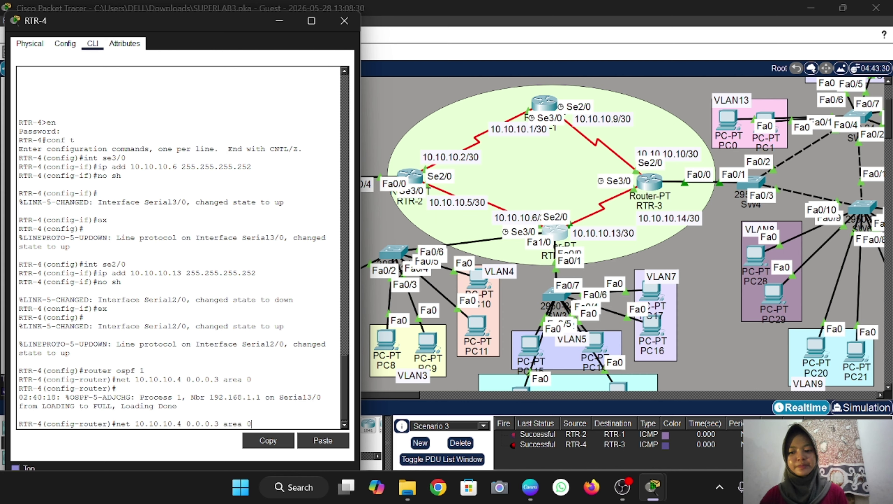
{"action": "key", "text": "Left"}
{"action": "key", "text": "Left"}
{"action": "key", "text": "Left"}
{"action": "key", "text": "Left"}
{"action": "key", "text": "Left"}
{"action": "key", "text": "Left"}
{"action": "key", "text": "Left"}
{"action": "key", "text": "Left"}
{"action": "key", "text": "Left"}
{"action": "key", "text": "Left"}
{"action": "key", "text": "Left"}
{"action": "key", "text": "Left"}
{"action": "key", "text": "Left"}
{"action": "key", "text": "Left"}
{"action": "key", "text": "Left"}
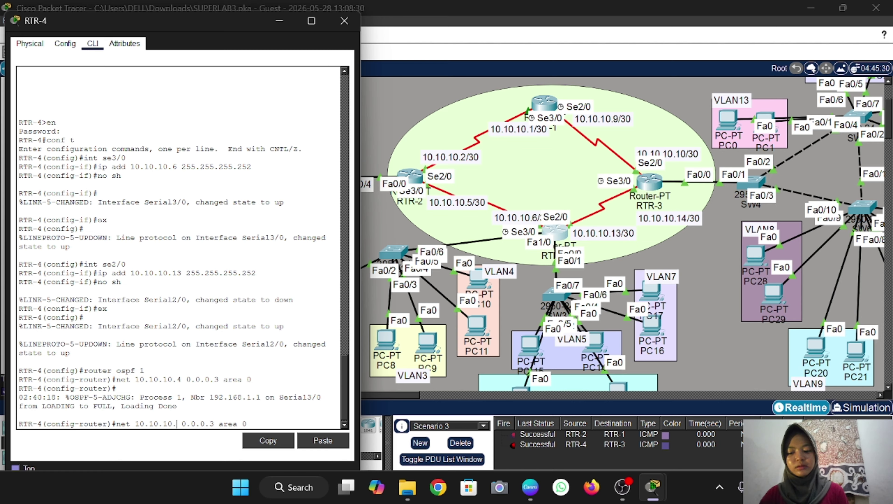
{"action": "key", "text": "BackSpace"}
{"action": "type", "text": "12"}
{"action": "key", "text": "Return"}
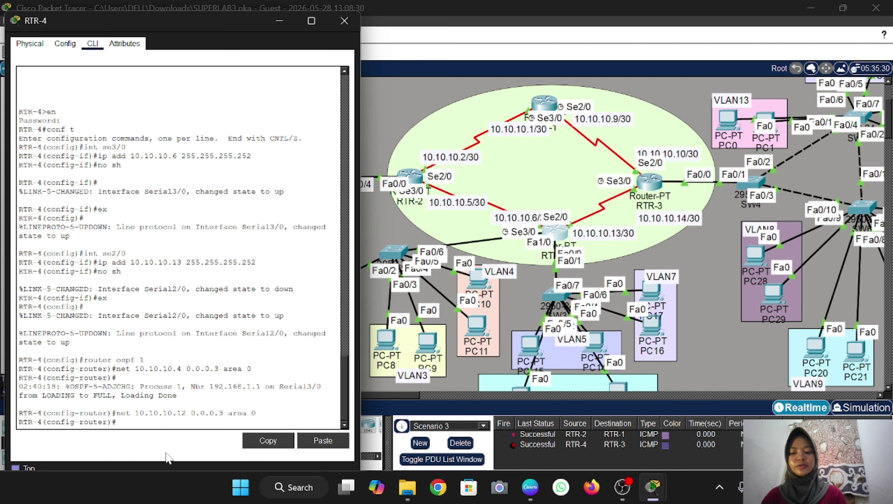
Advertise 192.168.2.0 and 192.168.3.0 with wildcard 0.0.0.255 in RTR-4's area 0
{"action": "type", "text": "ne"}
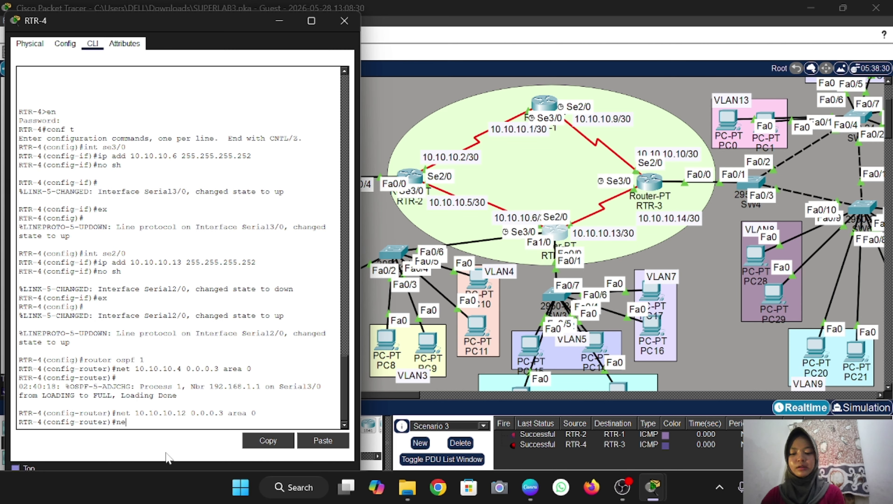
{"action": "type", "text": "t "}
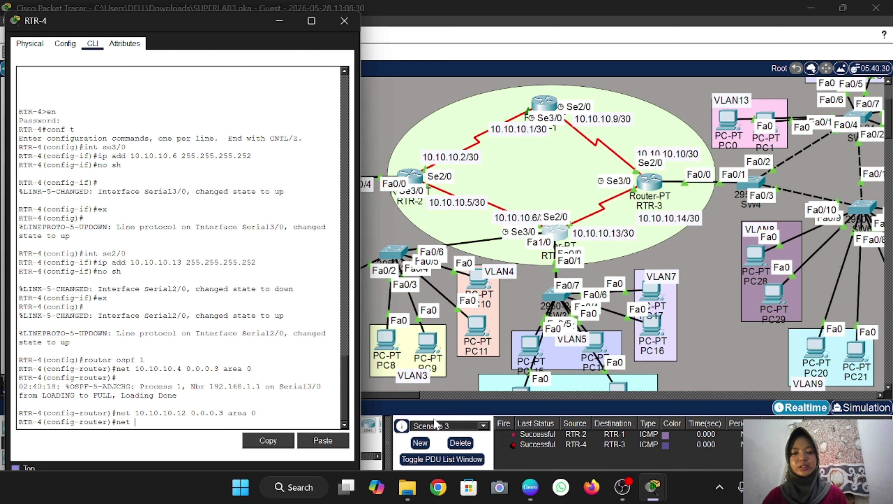
{"action": "type", "text": "192.1"}
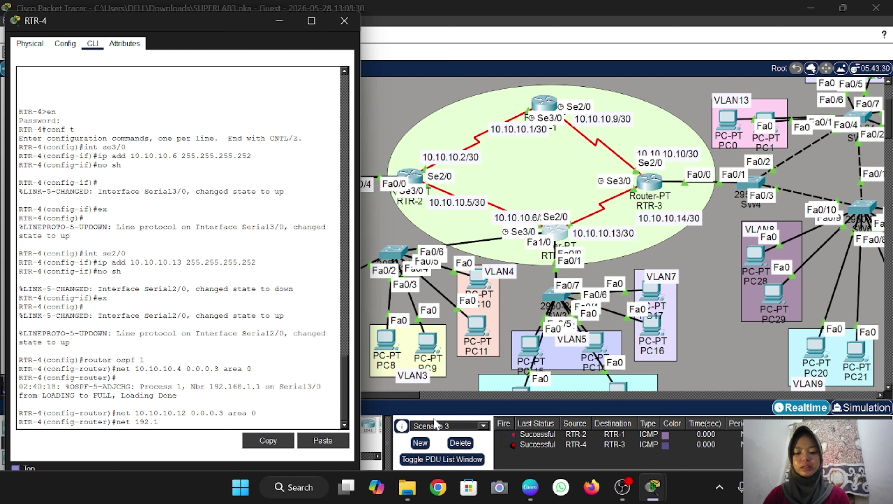
{"action": "type", "text": "68.2.0"}
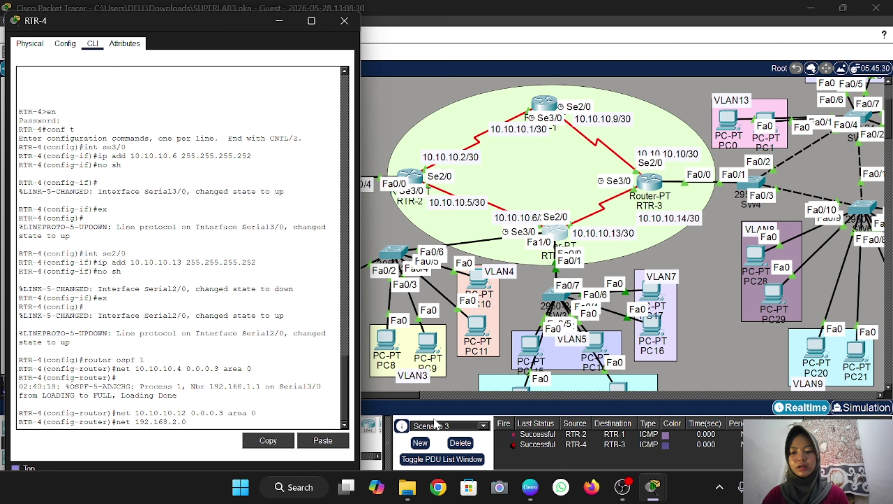
{"action": "type", "text": " 0.0"}
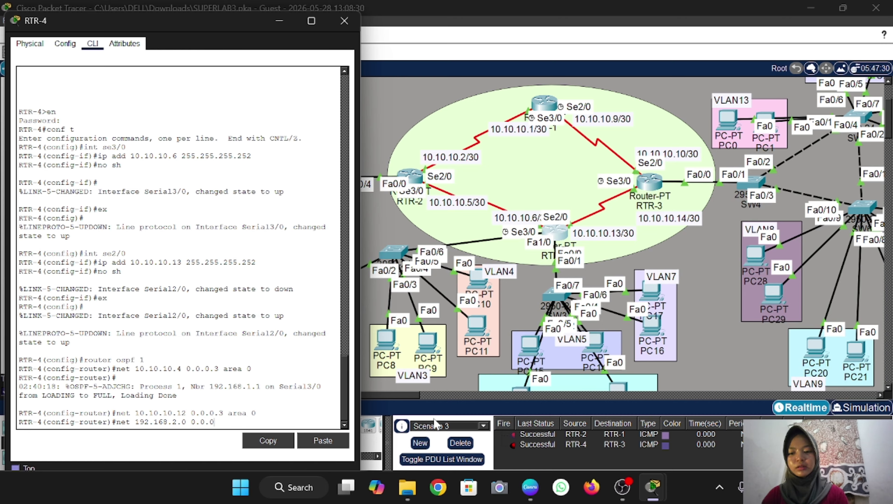
{"action": "type", "text": ".0.255"}
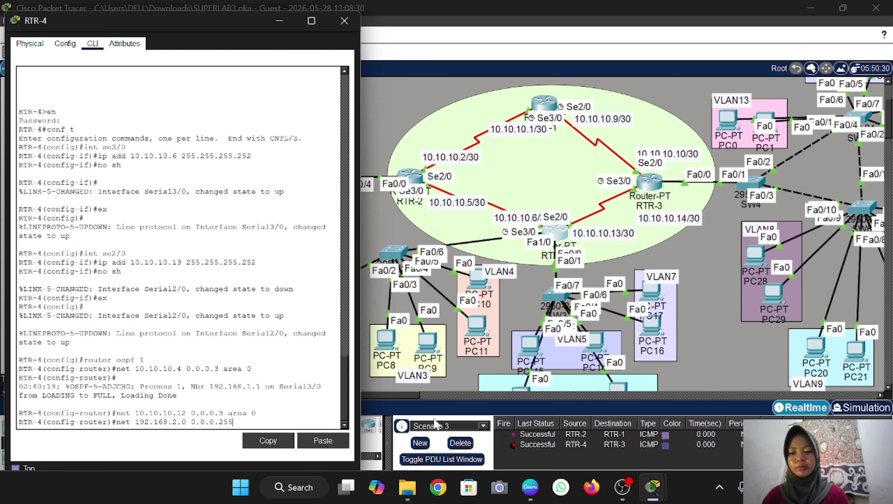
{"action": "type", "text": " area 0"}
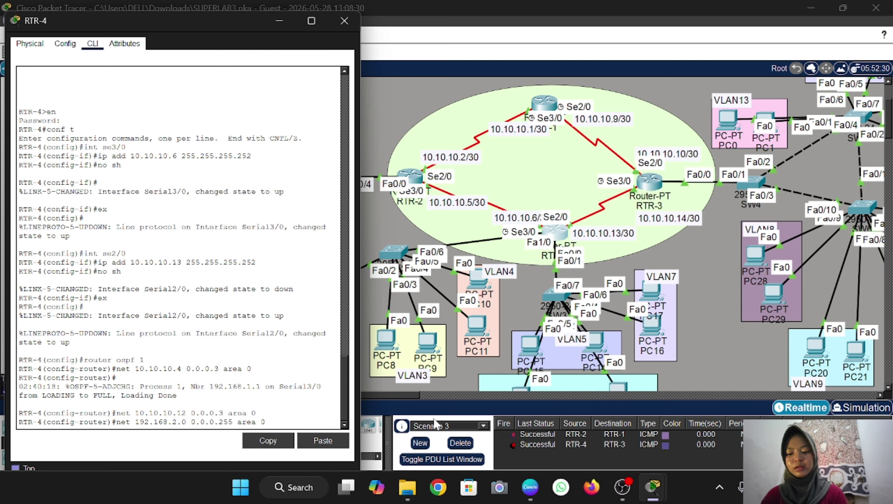
{"action": "key", "text": "Return"}
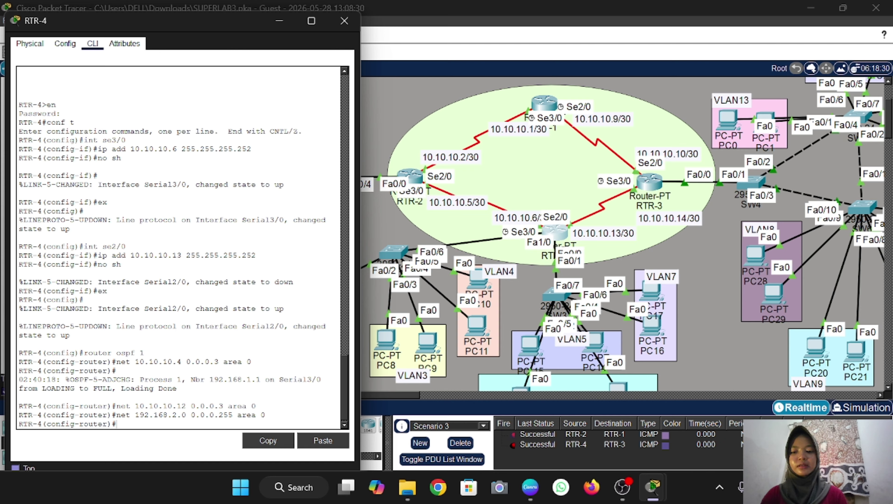
{"action": "key", "text": "Up"}
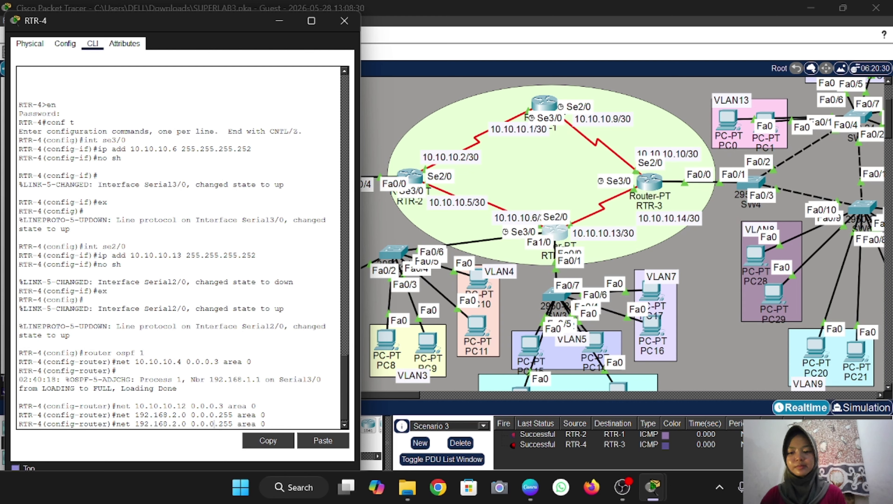
{"action": "key", "text": "Left"}
{"action": "key", "text": "Left"}
{"action": "key", "text": "Left"}
{"action": "key", "text": "Left"}
{"action": "key", "text": "Left"}
{"action": "key", "text": "Left"}
{"action": "key", "text": "Left"}
{"action": "key", "text": "Left"}
{"action": "key", "text": "Left"}
{"action": "key", "text": "Left"}
{"action": "key", "text": "Left"}
{"action": "key", "text": "Left"}
{"action": "key", "text": "Left"}
{"action": "key", "text": "Left"}
{"action": "key", "text": "Left"}
{"action": "key", "text": "Left"}
{"action": "key", "text": "Left"}
{"action": "key", "text": "Left"}
{"action": "key", "text": "Left"}
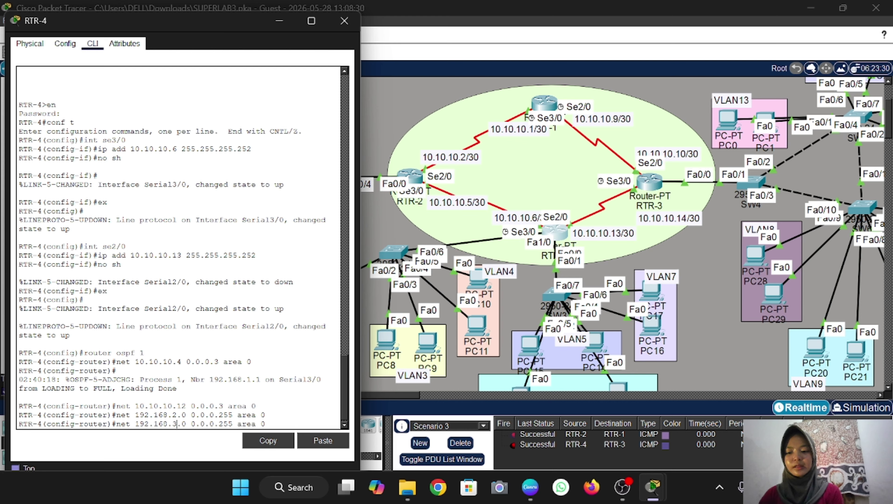
{"action": "key", "text": "BackSpace"}
{"action": "type", "text": "3"}
{"action": "key", "text": "Return"}
Add networks 192.168.4.0 and 192.168.5.0 0.0.0.255 to area 0
{"action": "key", "text": "Up"}
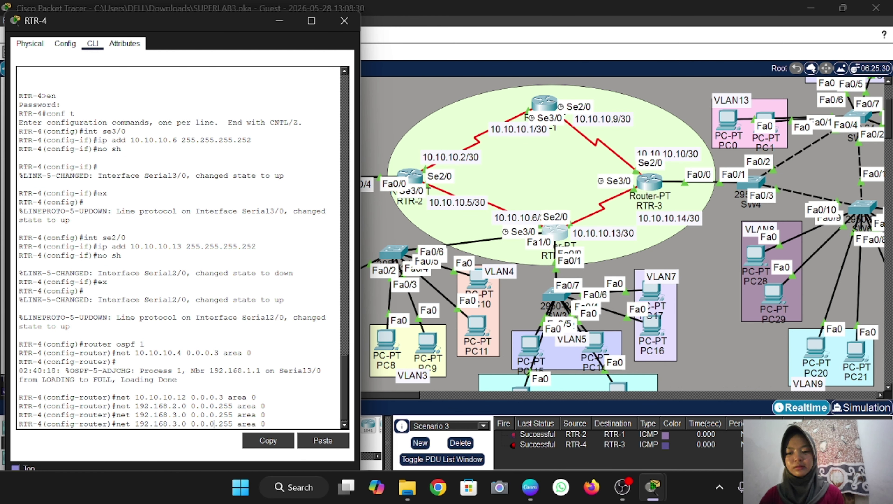
{"action": "key", "text": "BackSpace"}
{"action": "type", "text": "4"}
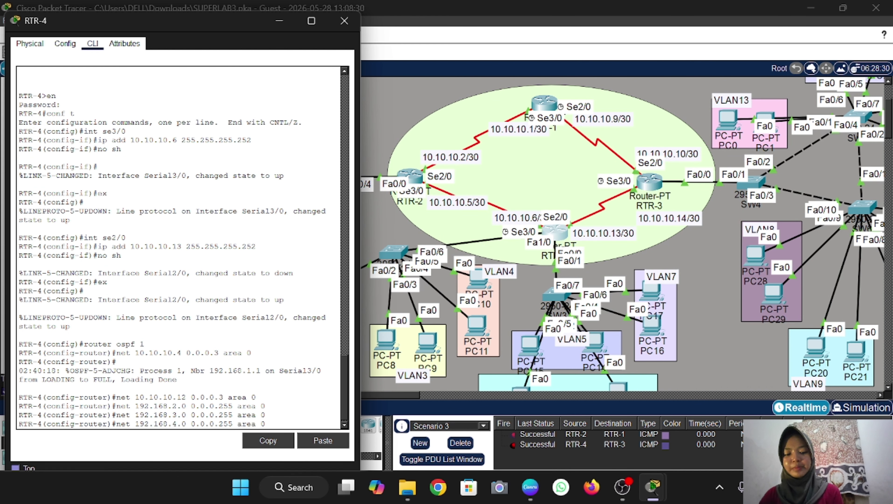
{"action": "key", "text": "Return"}
{"action": "key", "text": "Up"}
{"action": "key", "text": "Down"}
{"action": "key", "text": "Down"}
{"action": "key", "text": "Down"}
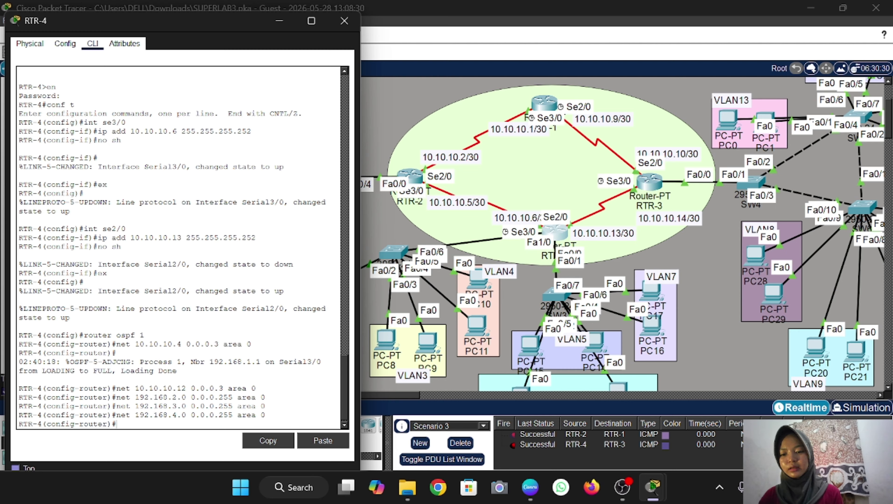
{"action": "key", "text": "Up"}
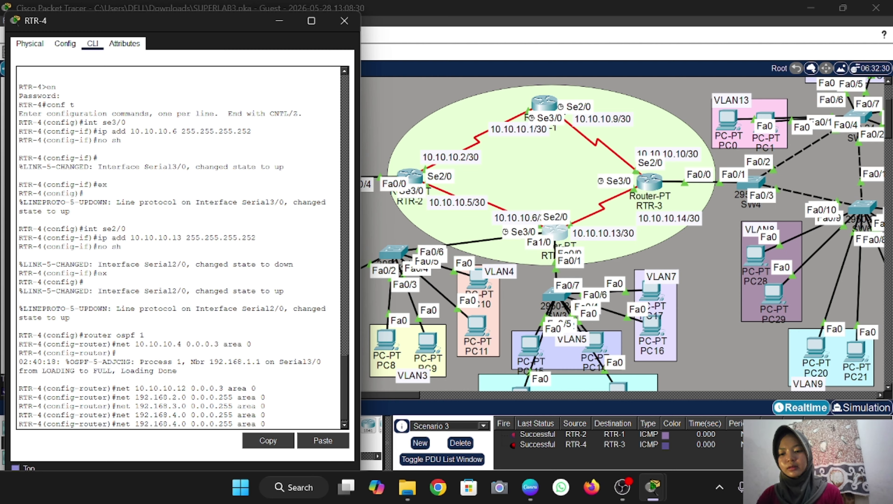
{"action": "key", "text": "Left"}
{"action": "key", "text": "Left"}
{"action": "key", "text": "Left"}
{"action": "key", "text": "Left"}
{"action": "key", "text": "Left"}
{"action": "key", "text": "Left"}
{"action": "key", "text": "Left"}
{"action": "key", "text": "Left"}
{"action": "key", "text": "Left"}
{"action": "key", "text": "Left"}
{"action": "key", "text": "Left"}
{"action": "key", "text": "Left"}
{"action": "key", "text": "Left"}
{"action": "key", "text": "Left"}
{"action": "key", "text": "Left"}
{"action": "key", "text": "Left"}
{"action": "key", "text": "Left"}
{"action": "key", "text": "Left"}
{"action": "key", "text": "Left"}
{"action": "key", "text": "BackSpace"}
{"action": "type", "text": "5"}
{"action": "key", "text": "Return"}
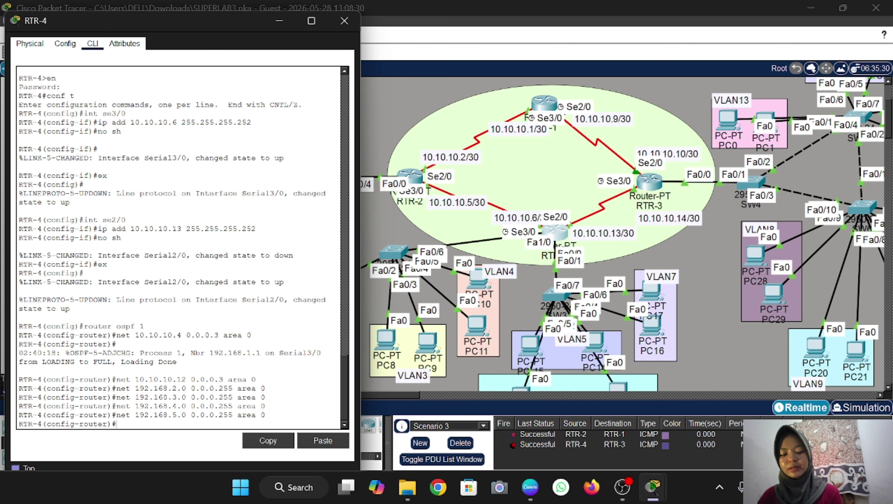
Add 192.168.6.0 and 192.168.7.0 /24 to area 0, then close RTR-4's window
{"action": "key", "text": "Up"}
{"action": "key", "text": "Left"}
{"action": "key", "text": "Left"}
{"action": "key", "text": "Left"}
{"action": "key", "text": "Left"}
{"action": "key", "text": "Left"}
{"action": "key", "text": "Left"}
{"action": "key", "text": "Left"}
{"action": "key", "text": "Left"}
{"action": "key", "text": "Left"}
{"action": "key", "text": "Left"}
{"action": "key", "text": "Left"}
{"action": "key", "text": "Left"}
{"action": "key", "text": "Left"}
{"action": "key", "text": "Left"}
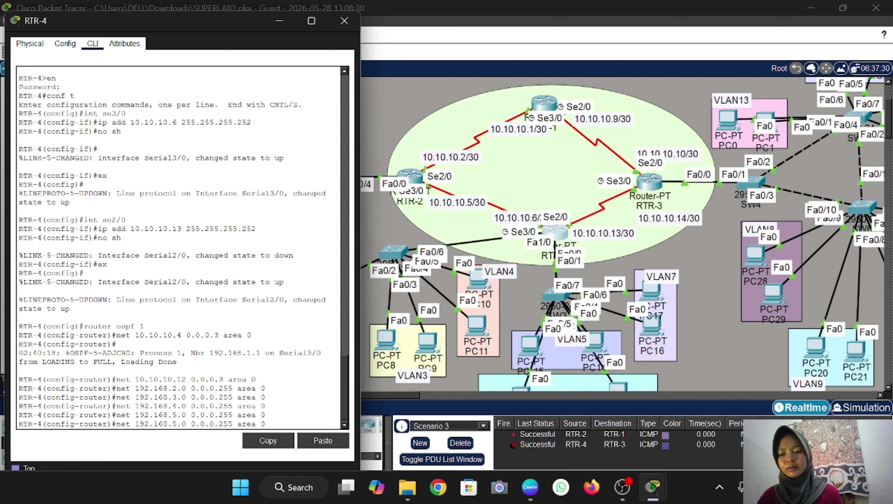
{"action": "key", "text": "Left"}
{"action": "key", "text": "Left"}
{"action": "key", "text": "Left"}
{"action": "key", "text": "Left"}
{"action": "key", "text": "Left"}
{"action": "key", "text": "BackSpace"}
{"action": "type", "text": "6"}
{"action": "key", "text": "Return"}
{"action": "key", "text": "Up"}
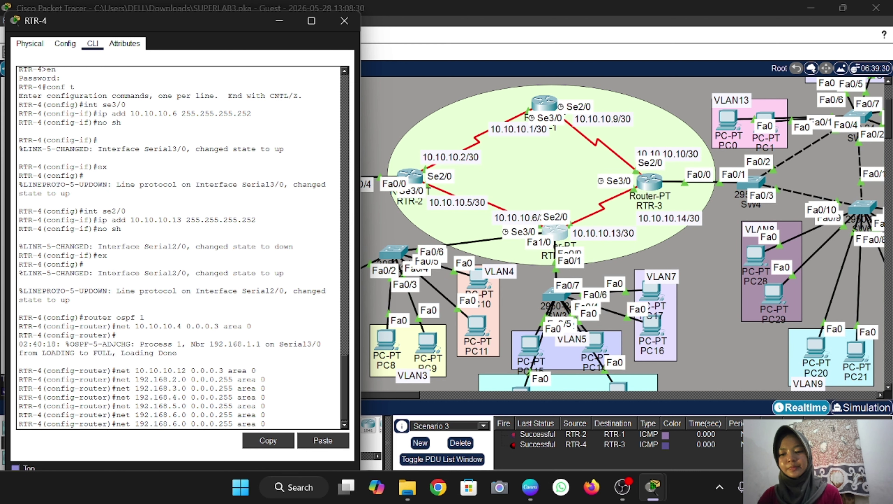
{"action": "key", "text": "Left"}
{"action": "key", "text": "Left"}
{"action": "key", "text": "Left"}
{"action": "key", "text": "Left"}
{"action": "key", "text": "Left"}
{"action": "key", "text": "Left"}
{"action": "key", "text": "Left"}
{"action": "key", "text": "Left"}
{"action": "key", "text": "Left"}
{"action": "key", "text": "Left"}
{"action": "key", "text": "Left"}
{"action": "key", "text": "Left"}
{"action": "key", "text": "Left"}
{"action": "key", "text": "Left"}
{"action": "key", "text": "Left"}
{"action": "key", "text": "Left"}
{"action": "key", "text": "Left"}
{"action": "key", "text": "Left"}
{"action": "key", "text": "Left"}
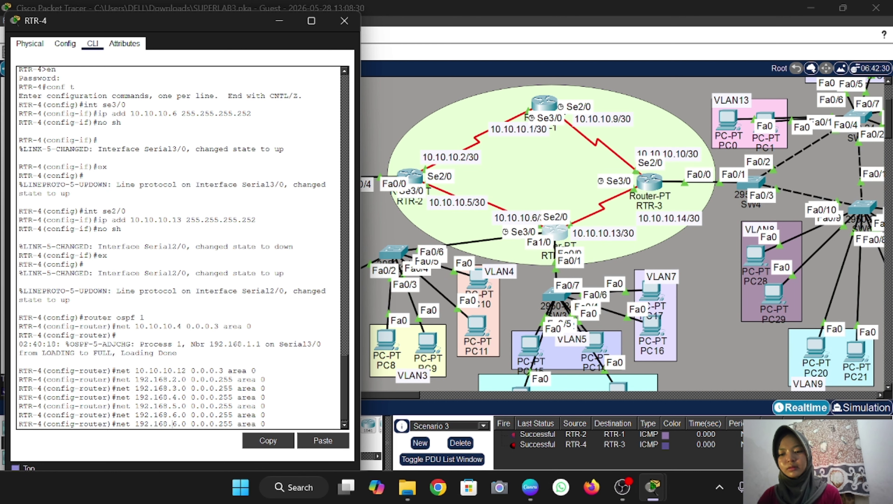
{"action": "key", "text": "BackSpace"}
{"action": "type", "text": "7"}
{"action": "key", "text": "Return"}
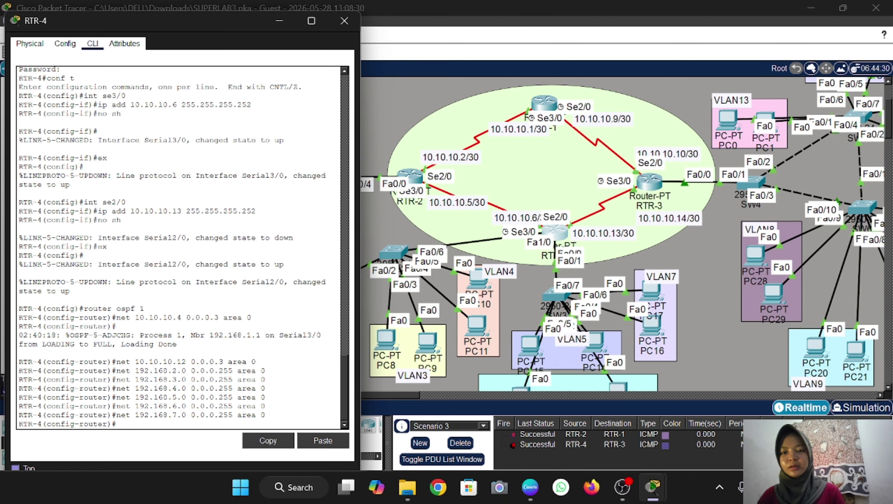
{"action": "left_click", "coordinate": [399, 100]}
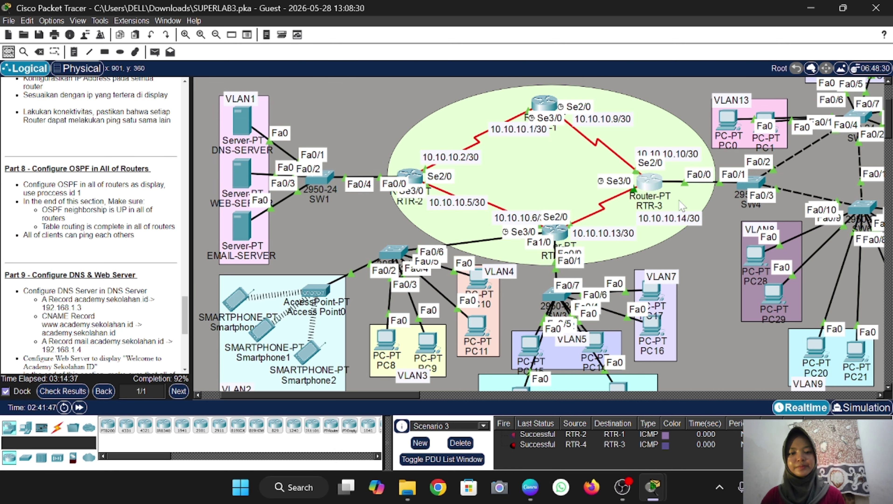
Bring up RTR-3's console and start OSPF process 1 with 'router ospf 1'
{"action": "left_click", "coordinate": [655, 184]}
{"action": "left_click_drag", "start_coordinate": [493, 14], "coordinate": [292, 20]}
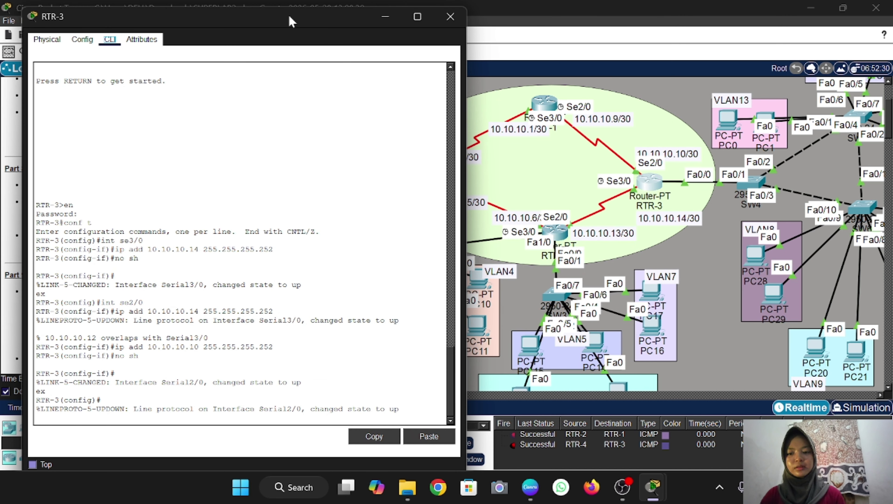
{"action": "key", "text": "Return"}
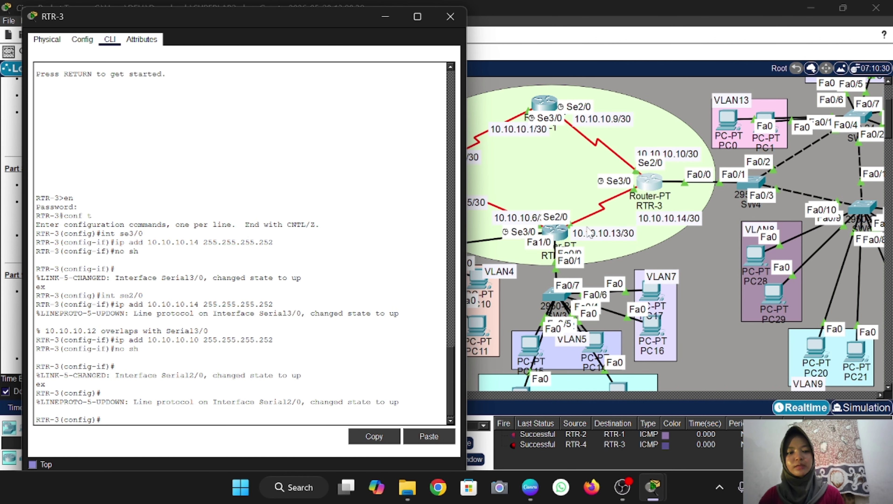
{"action": "left_click", "coordinate": [212, 406]}
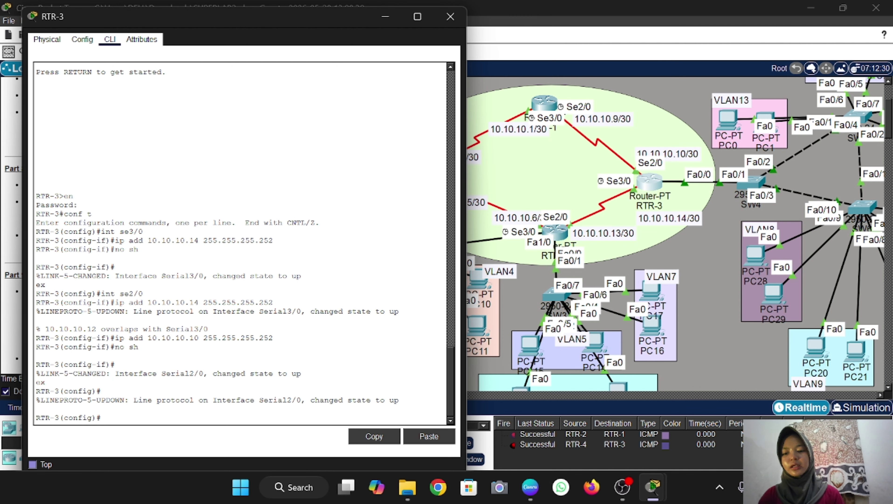
{"action": "type", "text": "rout"}
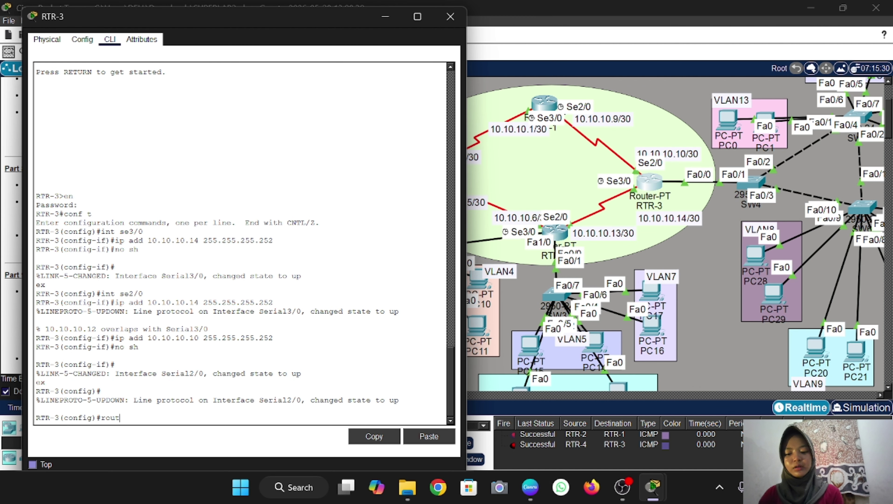
{"action": "type", "text": "er ospf "}
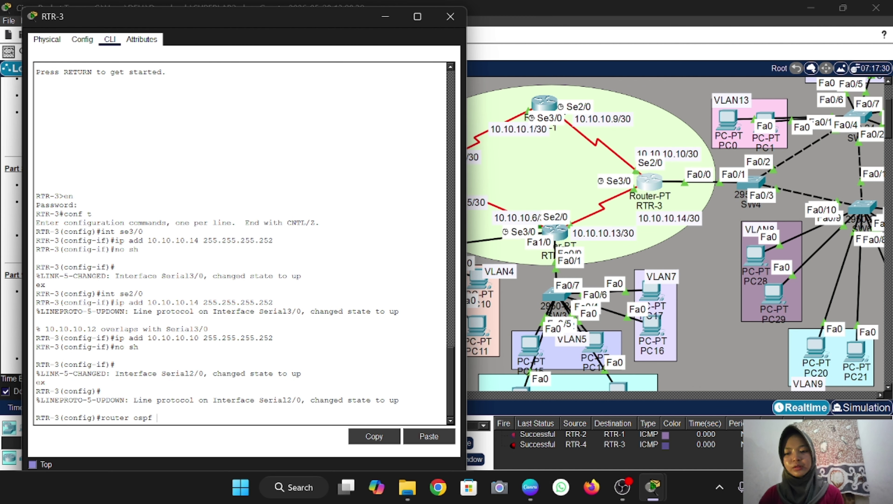
{"action": "type", "text": "1"}
{"action": "key", "text": "Return"}
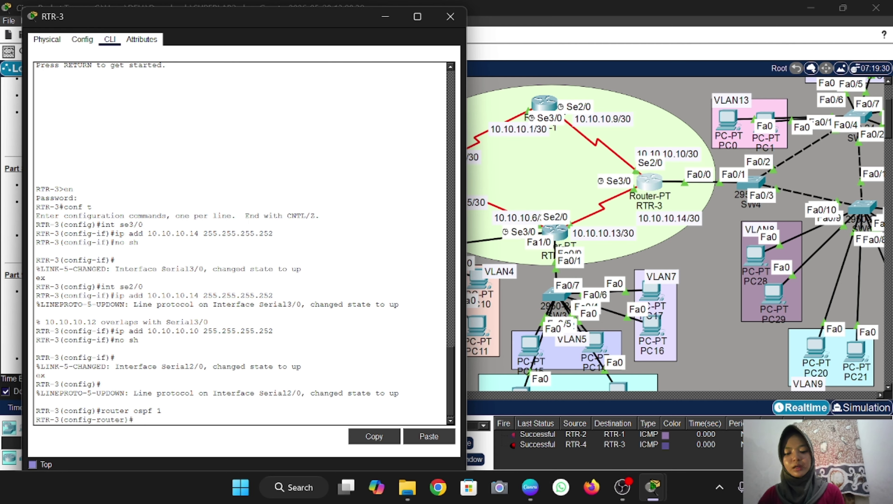
Advertise 10.10.10.12 and 10.10.10.8 with wildcard 0.0.0.3 in area 0
{"action": "type", "text": "net"}
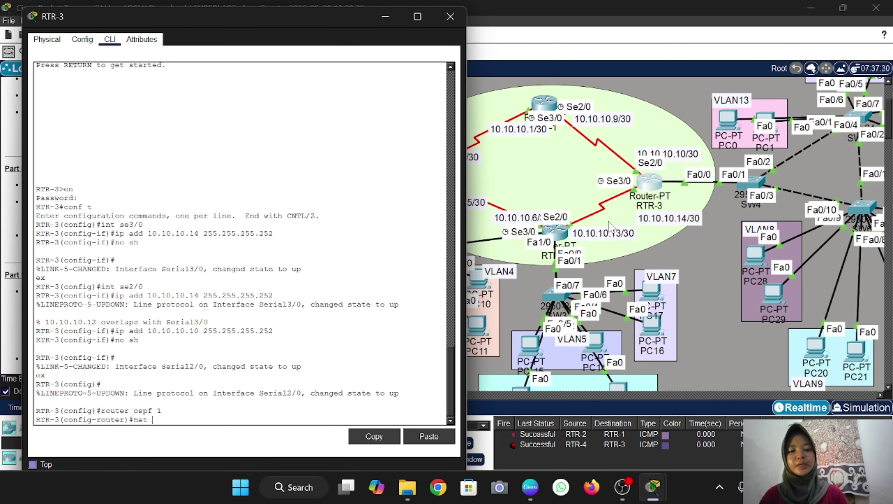
{"action": "type", "text": " 1"}
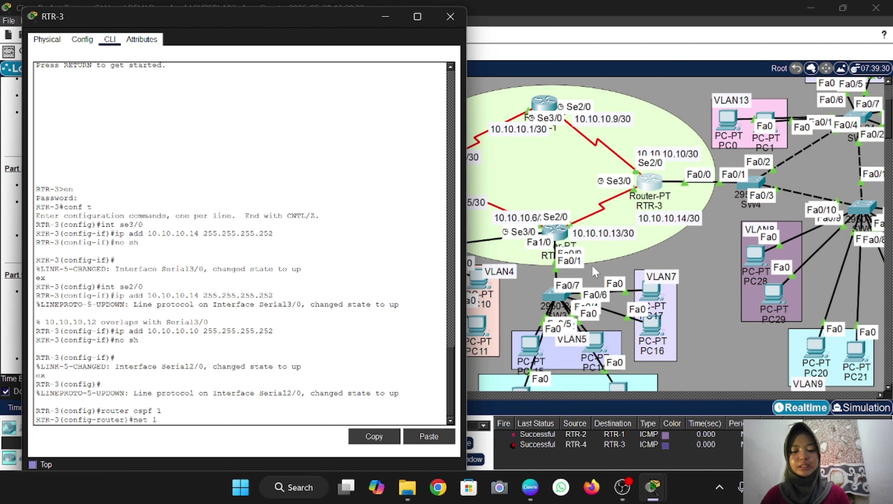
{"action": "type", "text": "0.10.10.12"}
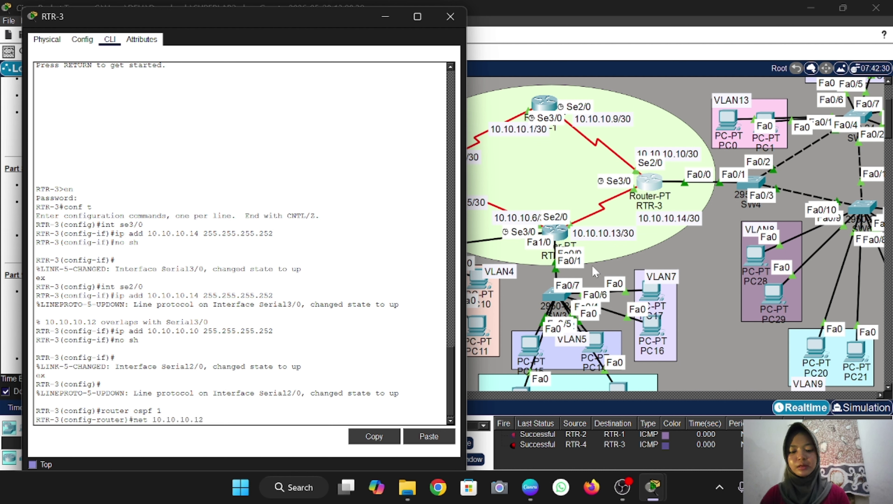
{"action": "type", "text": " 0.0.0."}
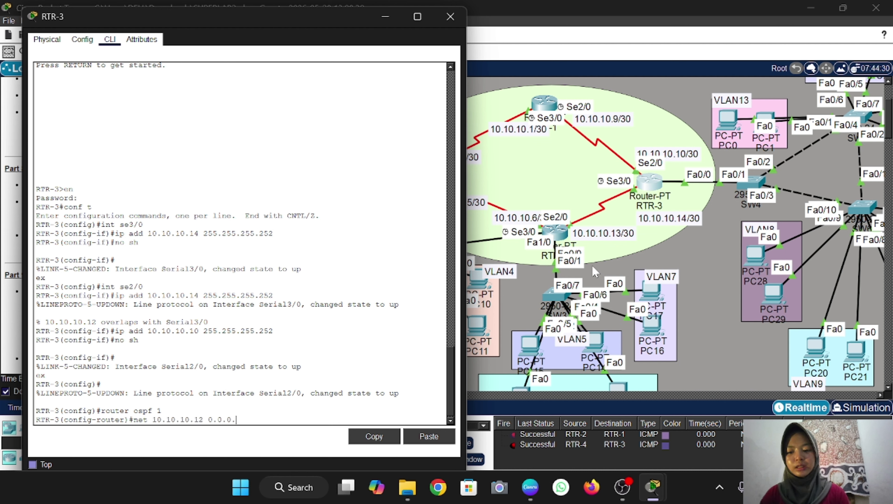
{"action": "type", "text": "3 area 0"}
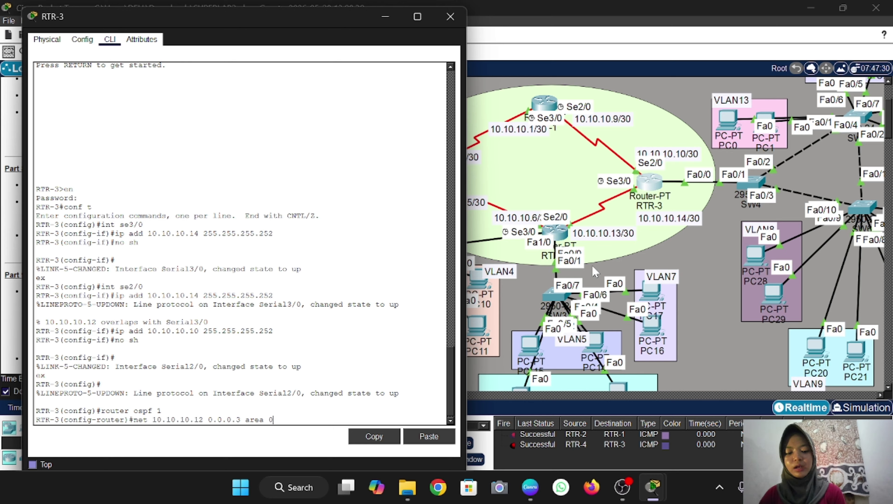
{"action": "key", "text": "Return"}
{"action": "type", "text": "net"}
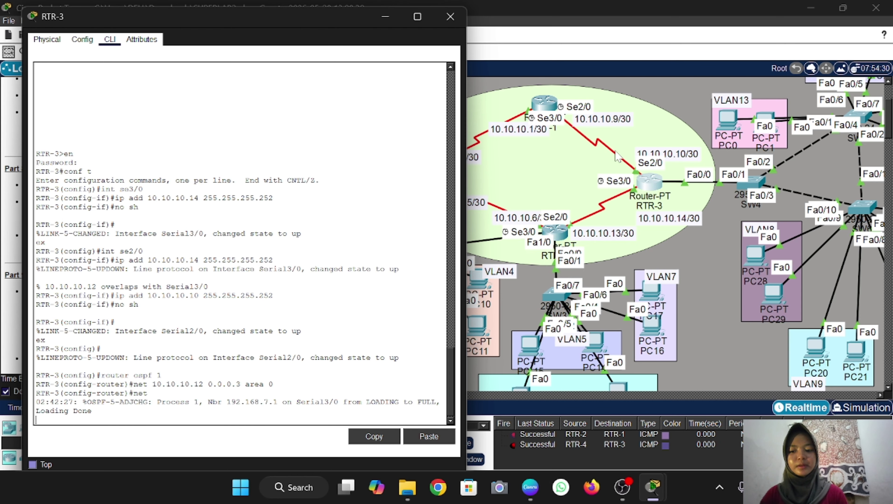
{"action": "key", "text": "Return"}
{"action": "key", "text": "Up"}
{"action": "key", "text": "Down"}
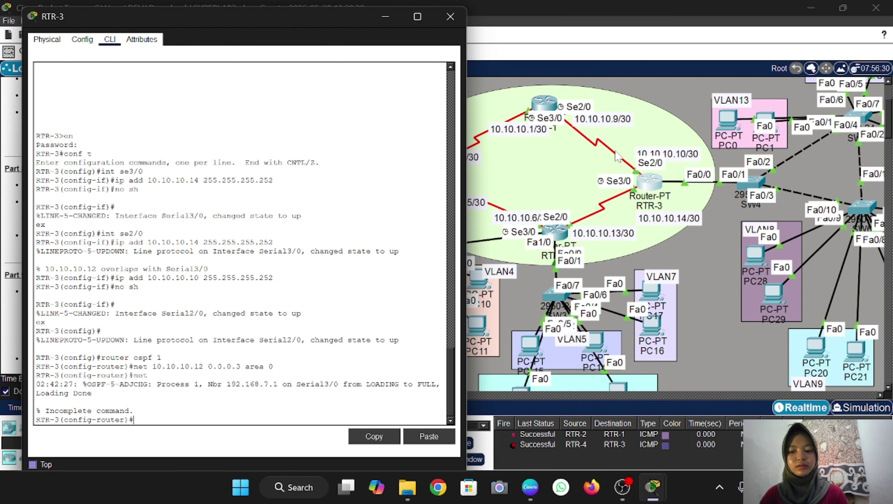
{"action": "key", "text": "Up"}
{"action": "key", "text": "Up"}
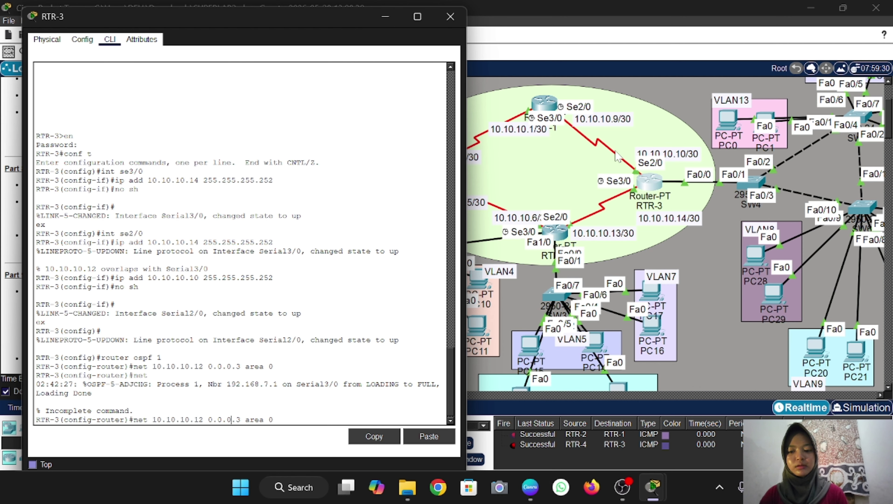
{"action": "key", "text": "Left"}
{"action": "key", "text": "Left"}
{"action": "key", "text": "Left"}
{"action": "key", "text": "BackSpace"}
{"action": "key", "text": "BackSpace"}
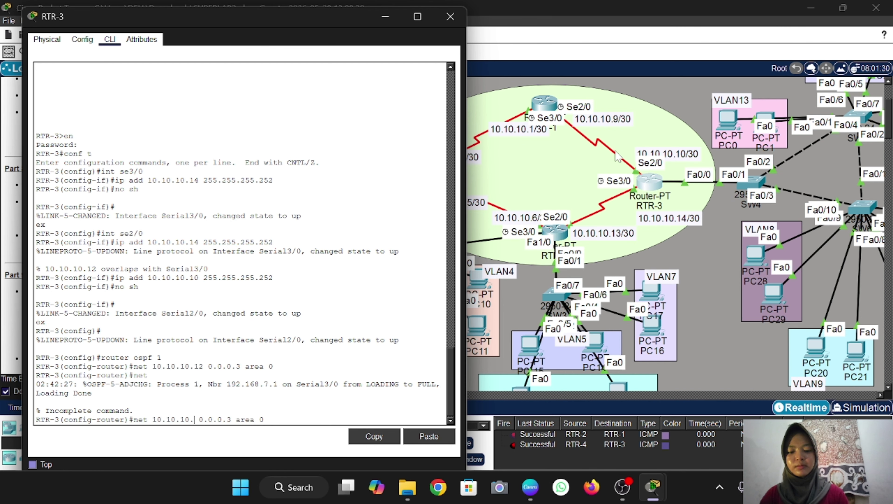
{"action": "type", "text": "8"}
{"action": "key", "text": "Return"}
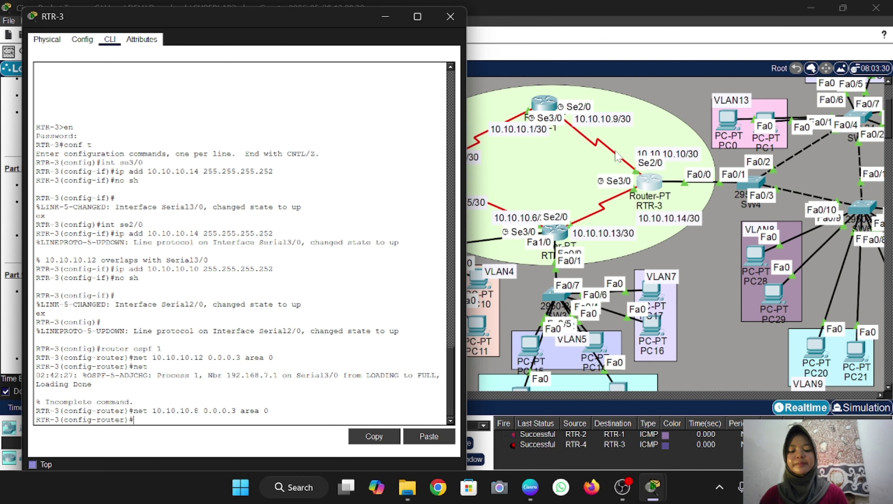
{"action": "key", "text": "Up"}
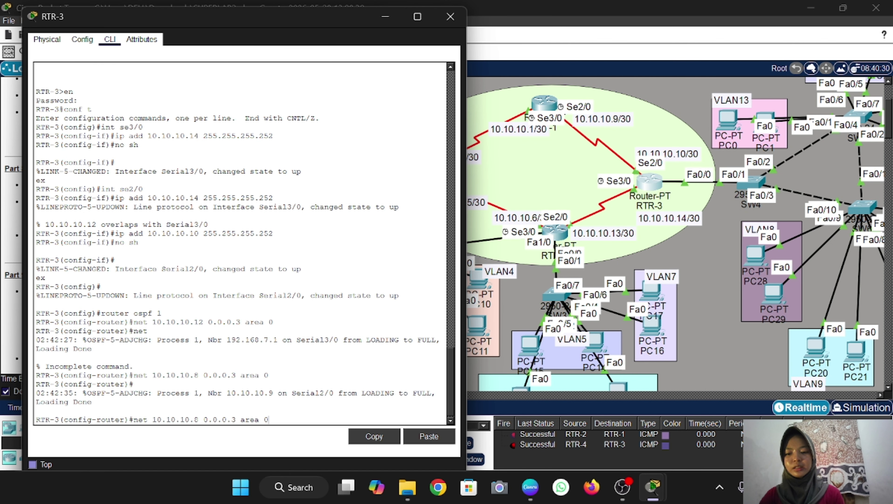
{"action": "key", "text": "Down"}
Add LANs 192.168.8.0, 192.168.9.0 and 192.168.10.0 /24 to area 0
{"action": "type", "text": "net"}
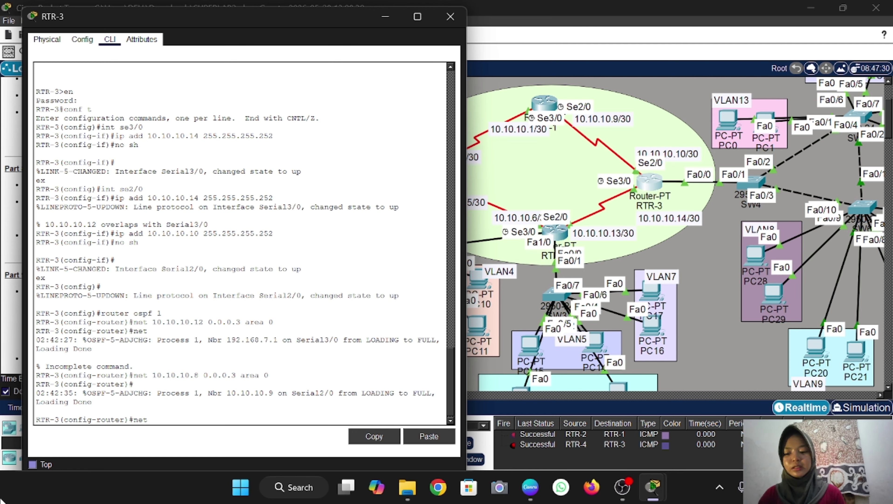
{"action": "type", "text": " 192.16"}
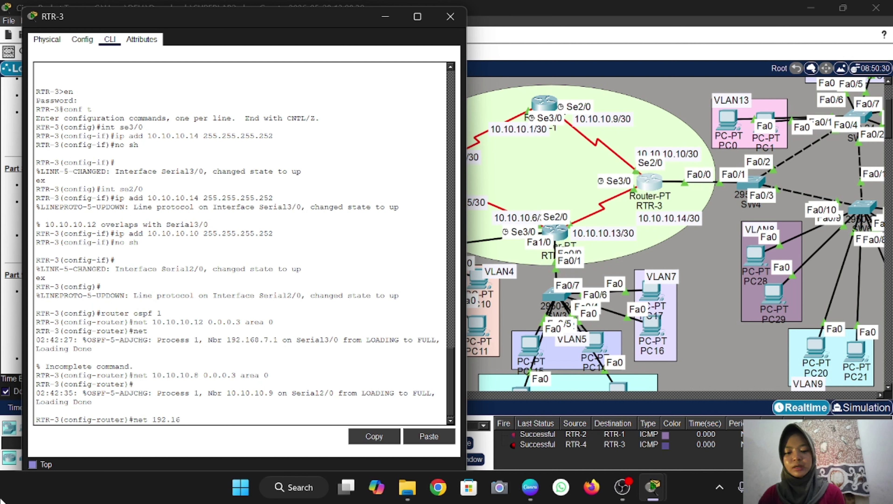
{"action": "type", "text": "8."}
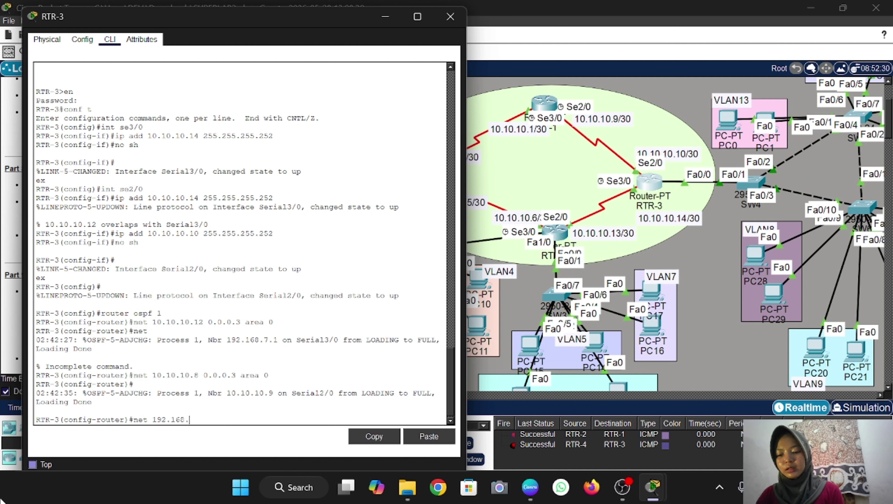
{"action": "type", "text": "8.0 "}
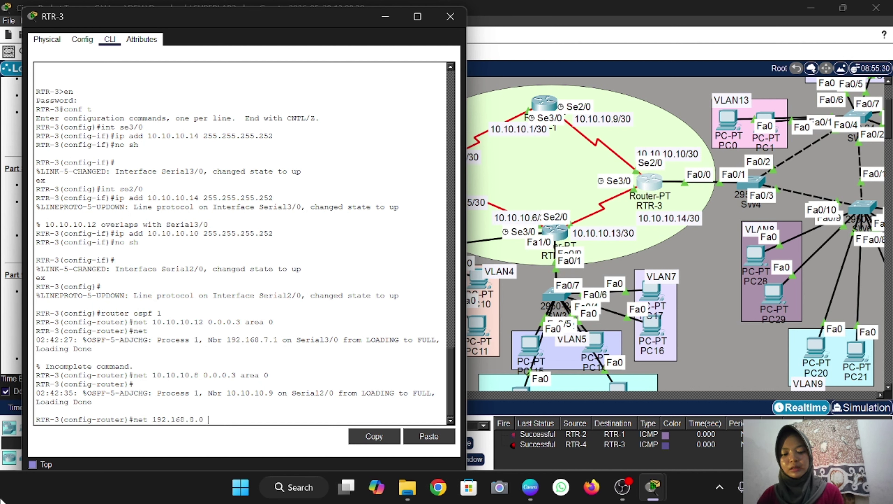
{"action": "type", "text": "0.0.0.255"}
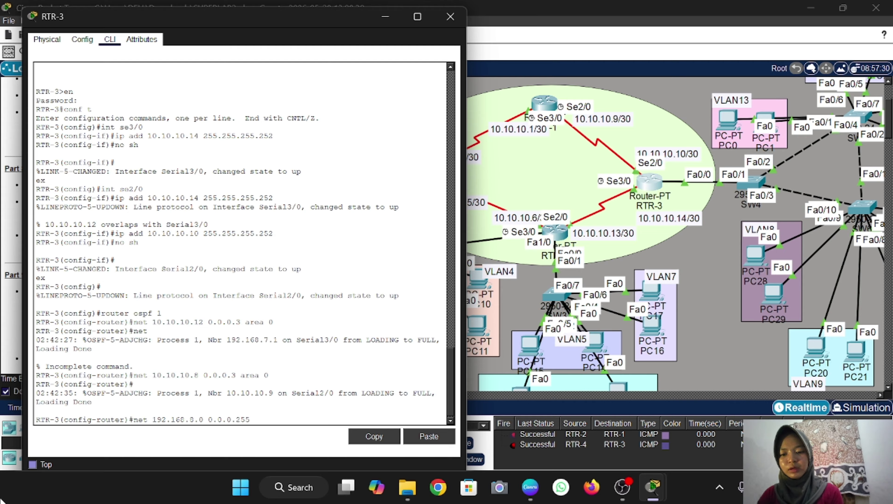
{"action": "type", "text": " area 0"}
{"action": "key", "text": "Return"}
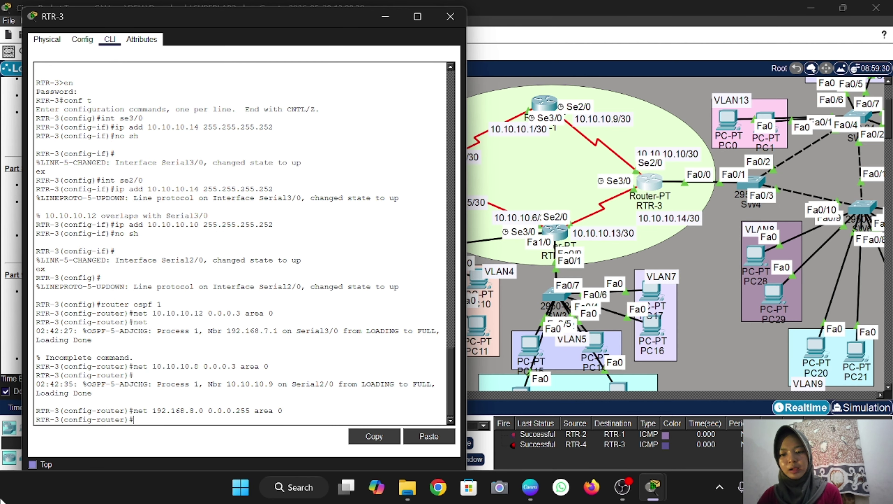
{"action": "key", "text": "Up"}
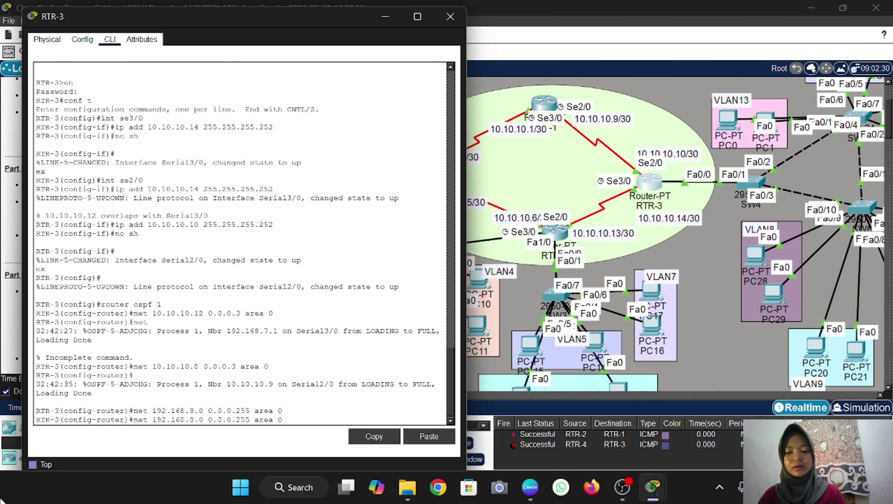
{"action": "key", "text": "Left"}
{"action": "key", "text": "Left"}
{"action": "key", "text": "Left"}
{"action": "key", "text": "Left"}
{"action": "key", "text": "Left"}
{"action": "key", "text": "Left"}
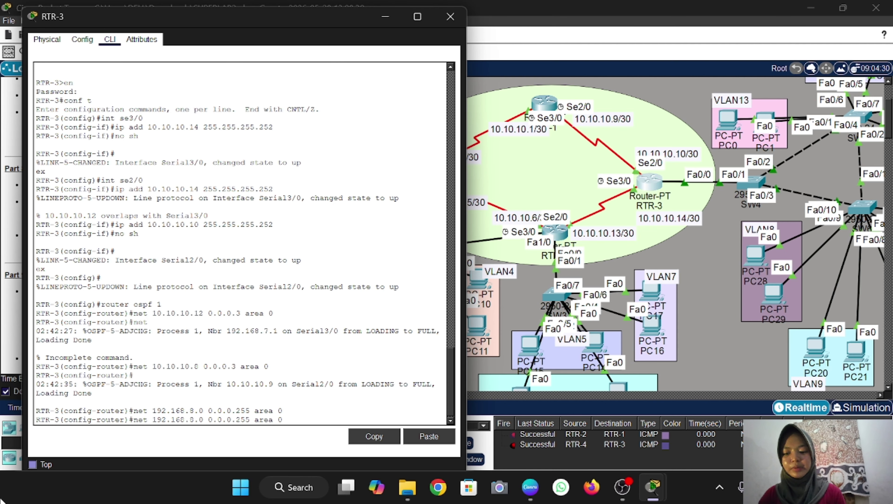
{"action": "key", "text": "BackSpace"}
{"action": "type", "text": "9"}
{"action": "key", "text": "Return"}
{"action": "key", "text": "Up"}
{"action": "key", "text": "Left"}
{"action": "key", "text": "Left"}
{"action": "key", "text": "Left"}
{"action": "key", "text": "Left"}
{"action": "key", "text": "Left"}
{"action": "key", "text": "Left"}
{"action": "key", "text": "Left"}
{"action": "key", "text": "Left"}
{"action": "key", "text": "Left"}
{"action": "key", "text": "Left"}
{"action": "key", "text": "Left"}
{"action": "key", "text": "Left"}
{"action": "key", "text": "Left"}
{"action": "key", "text": "Left"}
{"action": "key", "text": "Left"}
{"action": "key", "text": "Left"}
{"action": "key", "text": "Left"}
{"action": "key", "text": "Left"}
{"action": "key", "text": "Left"}
{"action": "key", "text": "BackSpace"}
{"action": "type", "text": "10"}
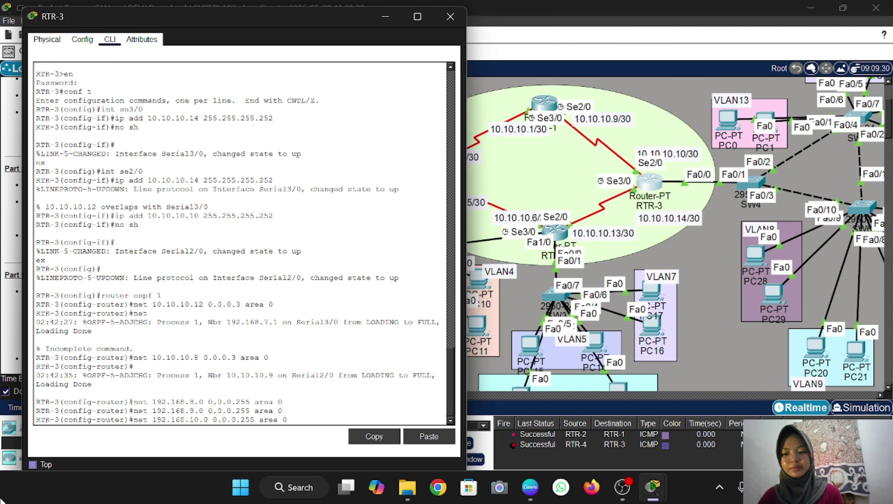
{"action": "key", "text": "Return"}
Add LANs 192.168.11.0, 192.168.12.0 and 192.168.13.0 /24 to area 0
{"action": "key", "text": "Up"}
{"action": "key", "text": "Left"}
{"action": "key", "text": "Left"}
{"action": "key", "text": "Left"}
{"action": "key", "text": "Left"}
{"action": "key", "text": "Left"}
{"action": "key", "text": "Left"}
{"action": "key", "text": "Left"}
{"action": "key", "text": "Left"}
{"action": "key", "text": "Left"}
{"action": "key", "text": "Left"}
{"action": "key", "text": "Left"}
{"action": "key", "text": "Left"}
{"action": "key", "text": "Left"}
{"action": "key", "text": "Left"}
{"action": "key", "text": "Left"}
{"action": "key", "text": "Return"}
{"action": "key", "text": "Up"}
{"action": "key", "text": "Left"}
{"action": "key", "text": "Left"}
{"action": "key", "text": "Left"}
{"action": "key", "text": "Left"}
{"action": "key", "text": "Left"}
{"action": "key", "text": "Left"}
{"action": "key", "text": "Left"}
{"action": "key", "text": "Left"}
{"action": "key", "text": "Left"}
{"action": "key", "text": "Left"}
{"action": "key", "text": "Left"}
{"action": "key", "text": "Left"}
{"action": "key", "text": "Left"}
{"action": "key", "text": "Left"}
{"action": "key", "text": "Left"}
{"action": "key", "text": "Left"}
{"action": "key", "text": "Left"}
{"action": "key", "text": "Left"}
{"action": "key", "text": "Left"}
{"action": "key", "text": "BackSpace"}
{"action": "type", "text": "2"}
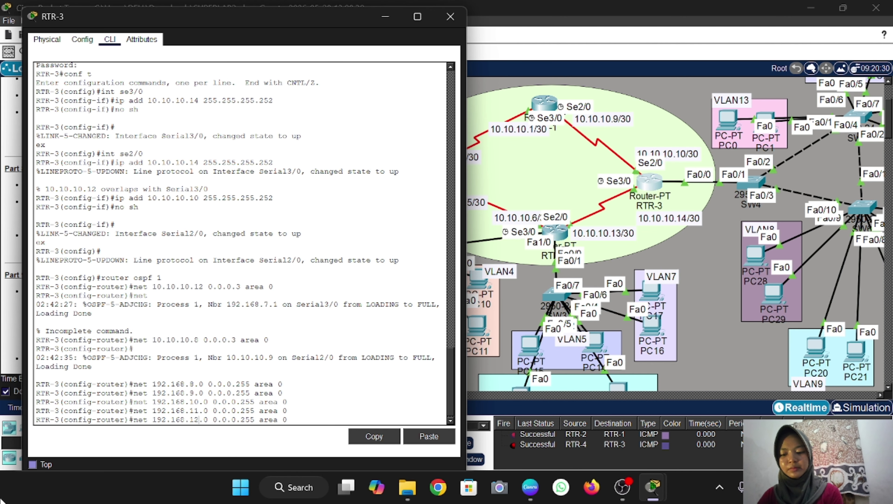
{"action": "key", "text": "Return"}
{"action": "key", "text": "Up"}
{"action": "key", "text": "Return"}
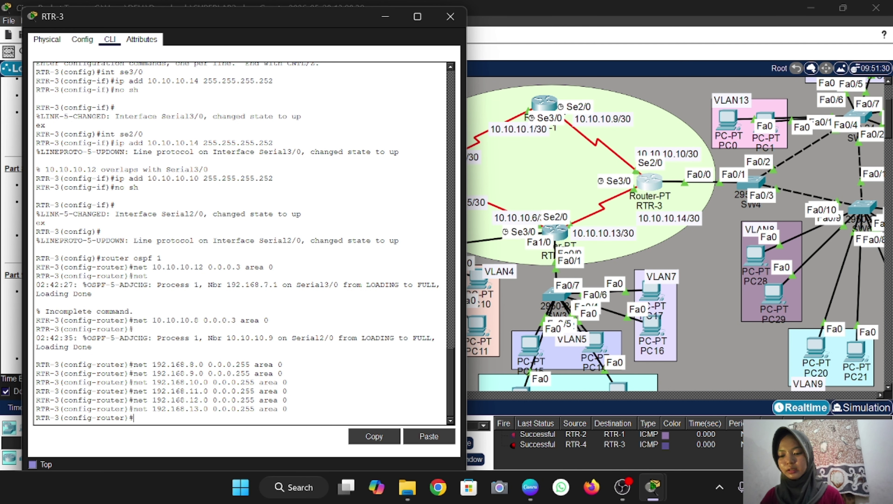
List RTR-3's OSPF neighbours, then page through its full 'do sh ip ro' routing table
{"action": "type", "text": "do"}
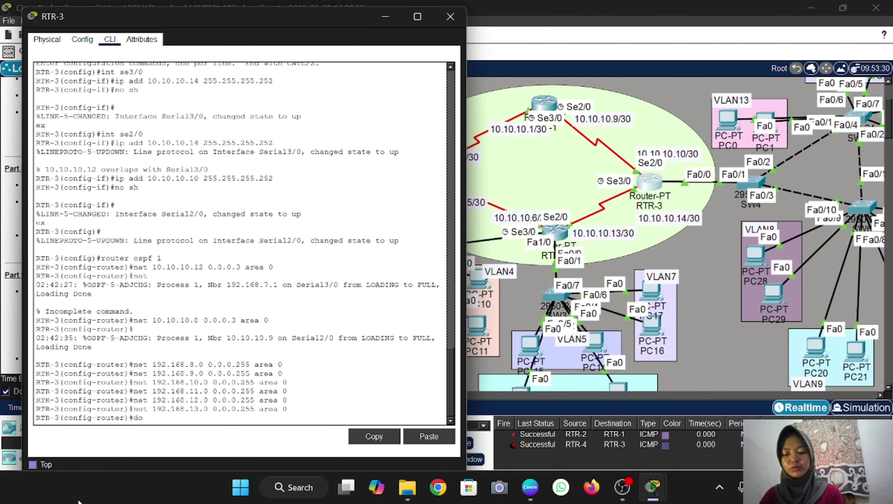
{"action": "type", "text": " sh ip"}
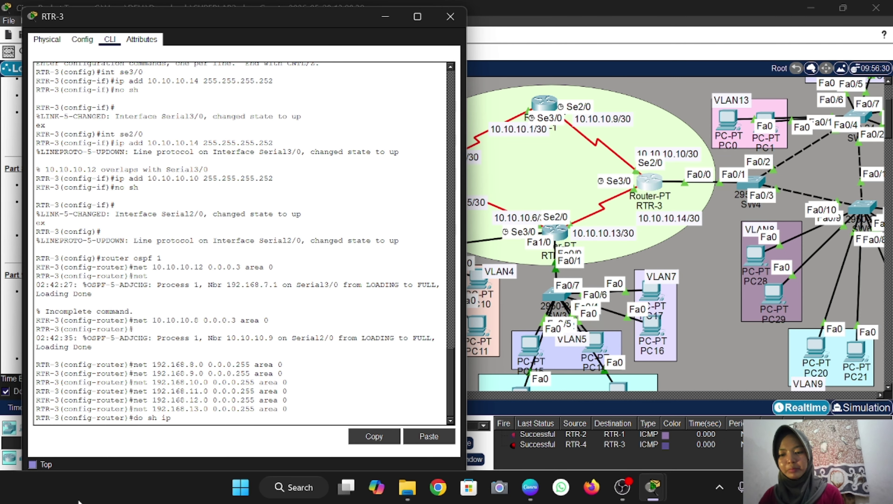
{"action": "type", "text": " cspf ne"}
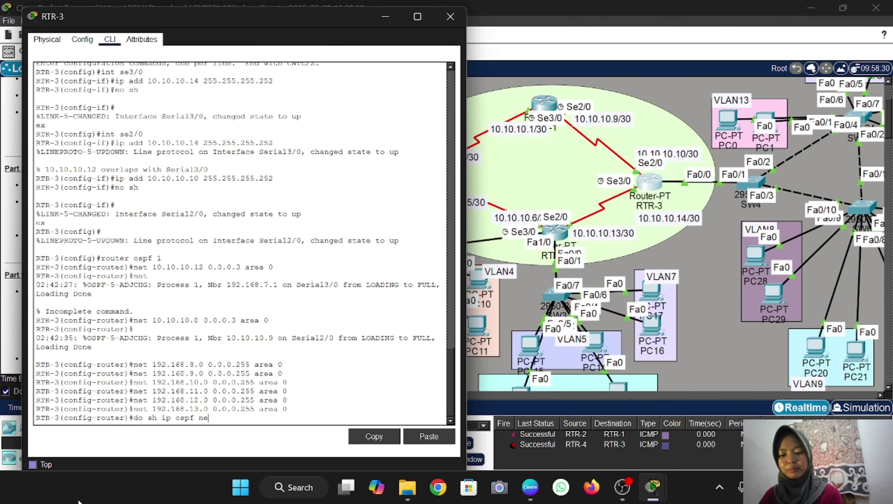
{"action": "type", "text": "igh"}
{"action": "key", "text": "Return"}
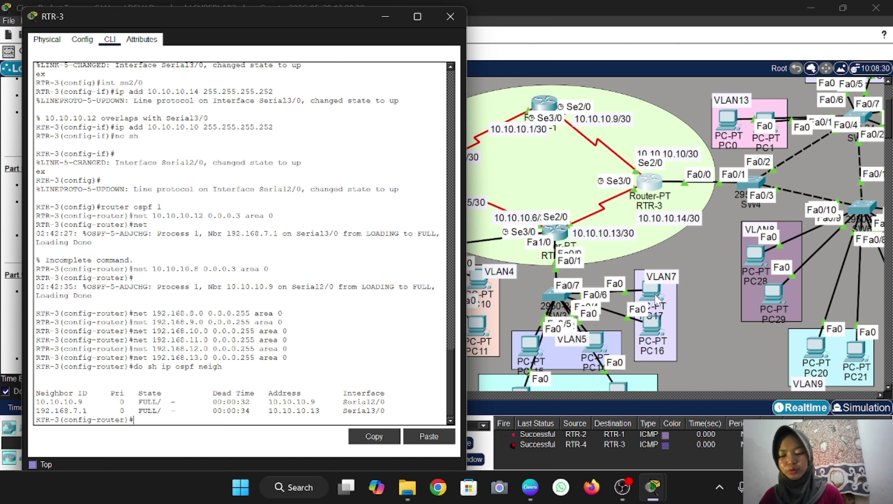
{"action": "type", "text": "do"}
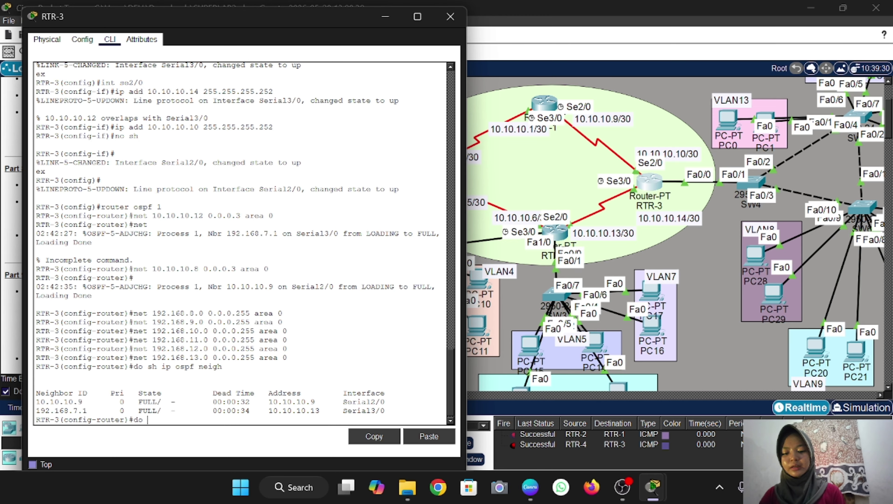
{"action": "type", "text": " sh ip route"}
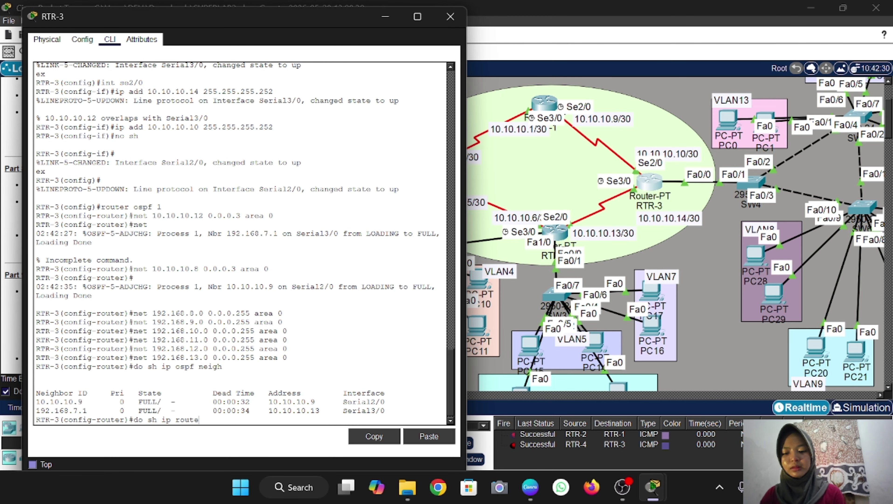
{"action": "key", "text": "Return"}
{"action": "key", "text": "space"}
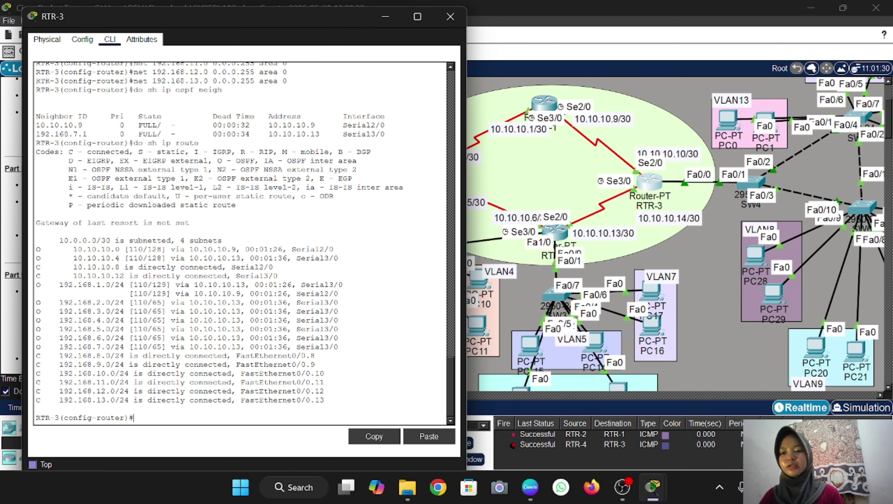
{"action": "scroll", "coordinate": [588, 256], "scroll_direction": "left", "scroll_amount": 3}
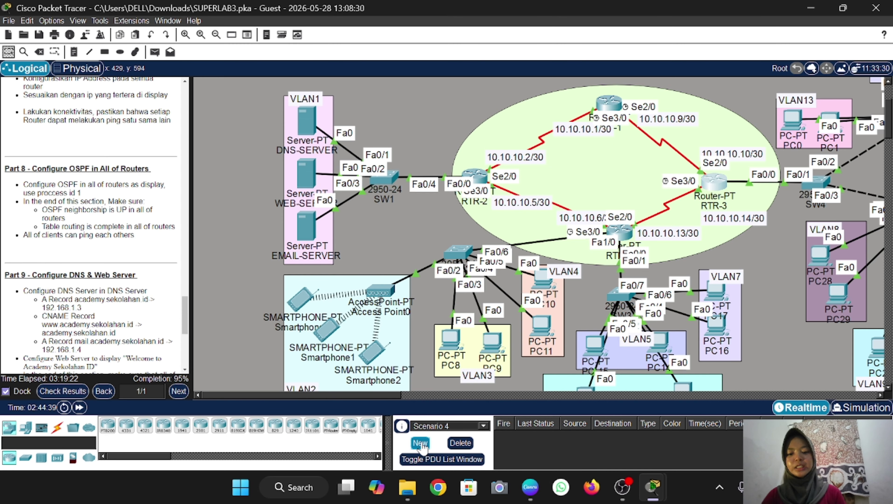
Send a simple PDU ping from the smartphone to PC28 and confirm it succeeds
{"action": "left_click", "coordinate": [155, 52]}
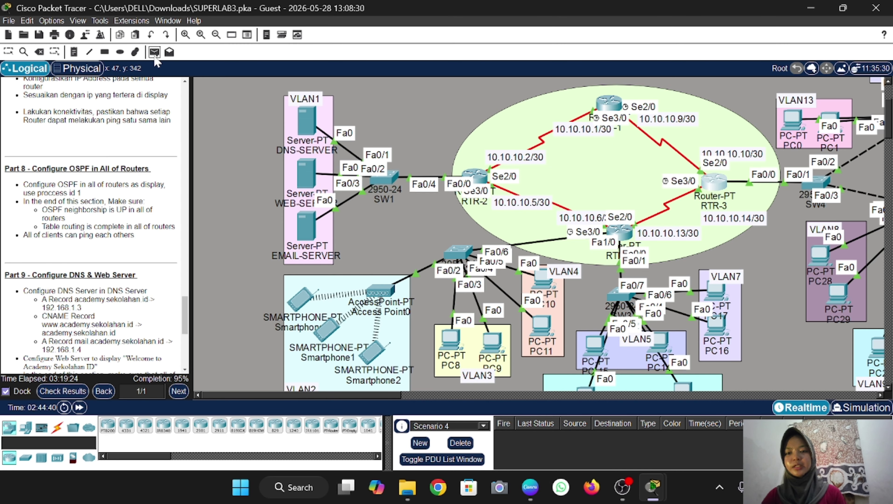
{"action": "scroll", "coordinate": [323, 249], "scroll_direction": "down", "scroll_amount": 3}
{"action": "scroll", "coordinate": [297, 225], "scroll_direction": "down", "scroll_amount": 2}
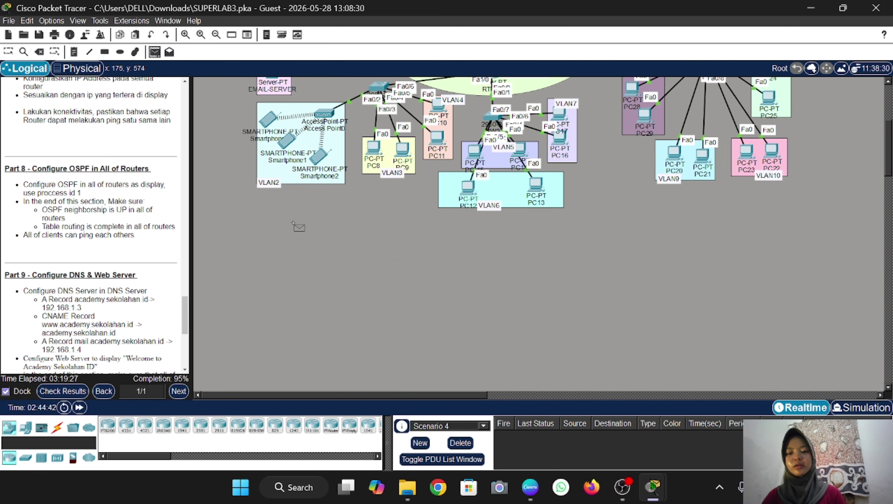
{"action": "scroll", "coordinate": [297, 226], "scroll_direction": "up", "scroll_amount": 3}
{"action": "left_click", "coordinate": [268, 241]}
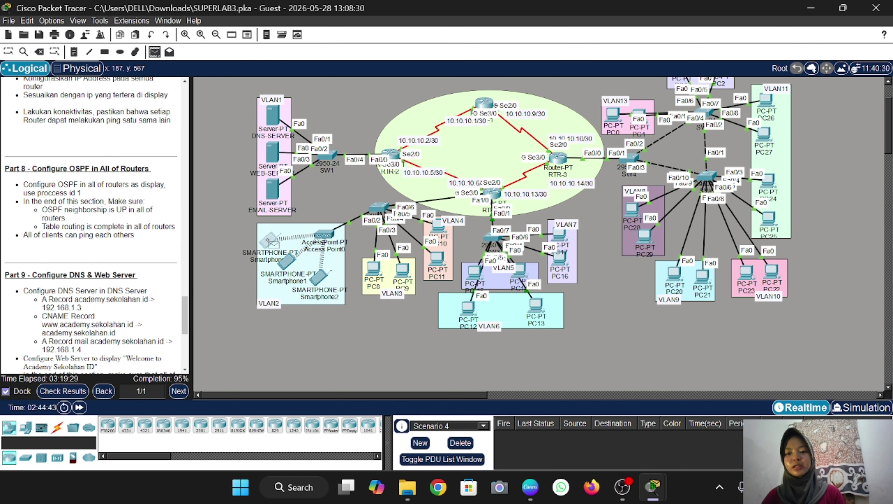
{"action": "left_click", "coordinate": [632, 209]}
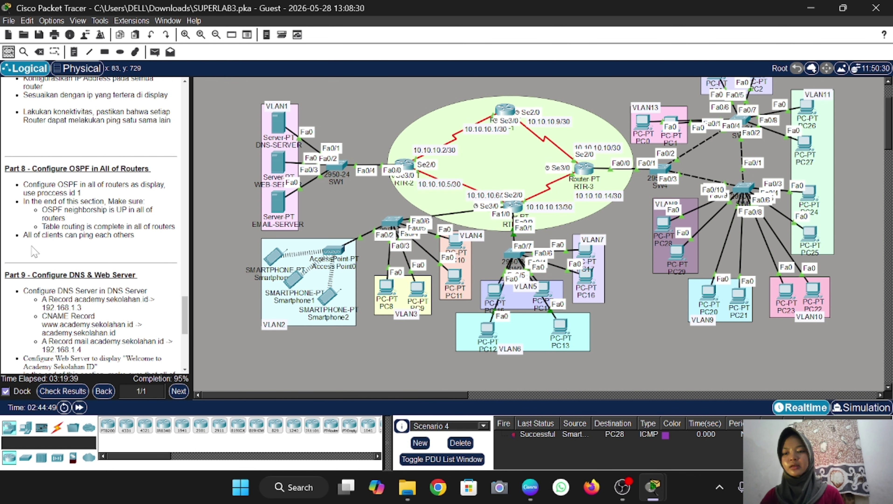
{"action": "scroll", "coordinate": [34, 250], "scroll_direction": "down", "scroll_amount": 1}
{"action": "scroll", "coordinate": [96, 226], "scroll_direction": "down", "scroll_amount": 5}
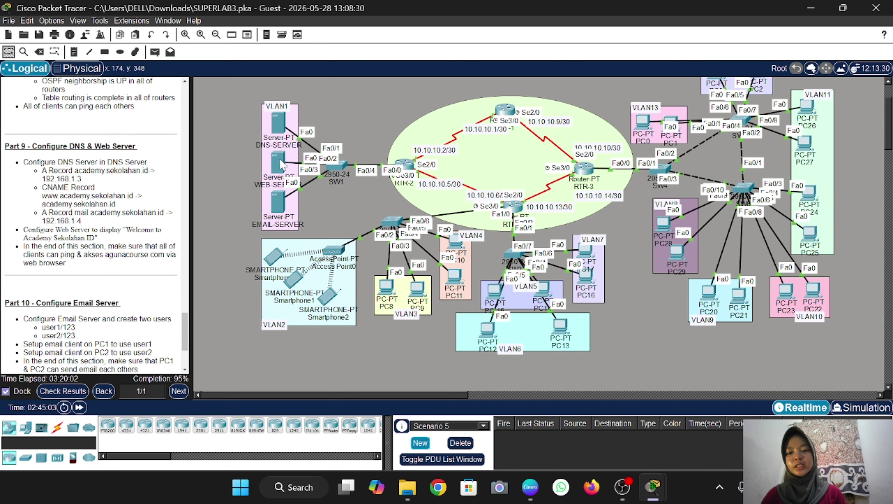
{"action": "left_click", "coordinate": [284, 166]}
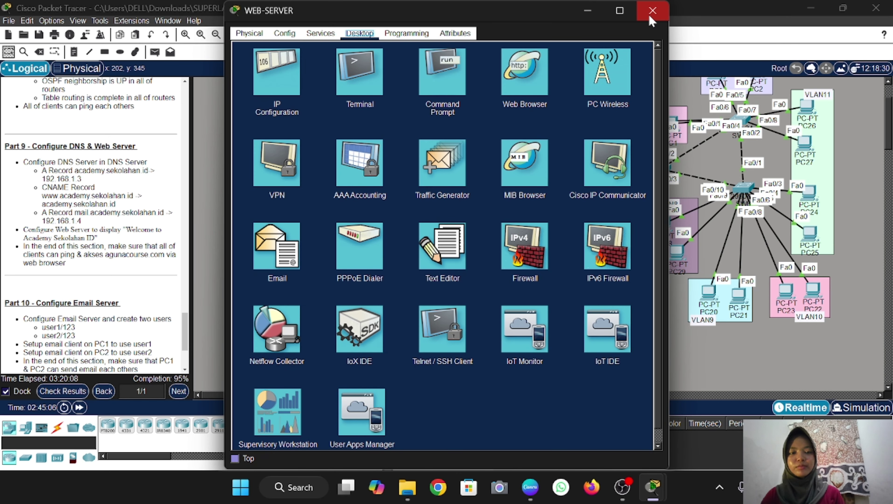
{"action": "left_click", "coordinate": [652, 11]}
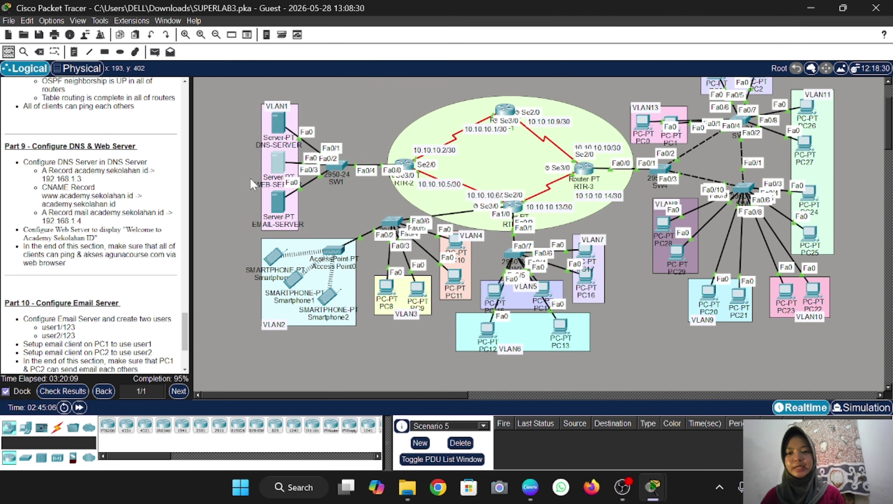
Enable DNS on DNS-SERVER and add A record academy.sekolahan.id → 192.168.1.3
{"action": "left_click", "coordinate": [279, 124]}
{"action": "left_click", "coordinate": [326, 35]}
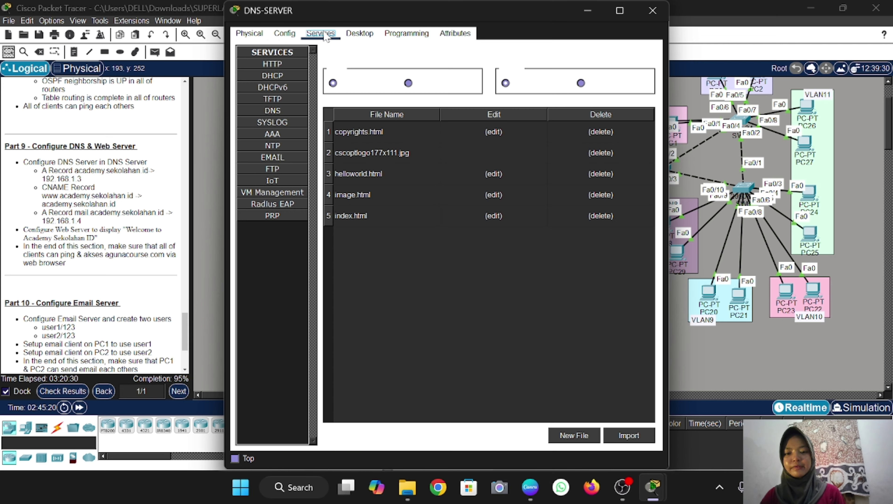
{"action": "left_click", "coordinate": [289, 111]}
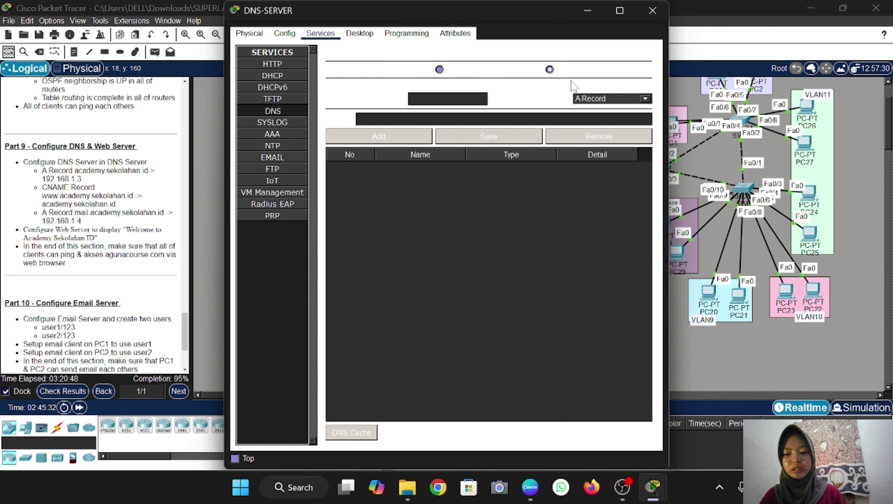
{"action": "left_click", "coordinate": [440, 69]}
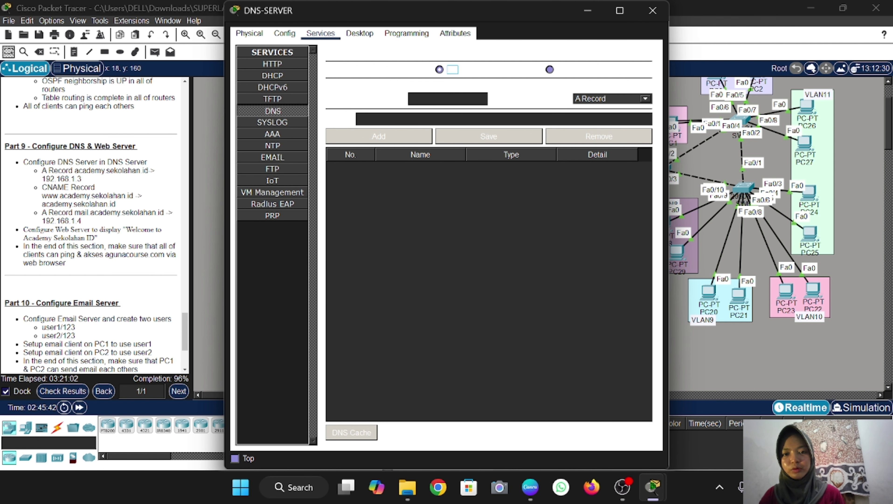
{"action": "left_click", "coordinate": [413, 99]}
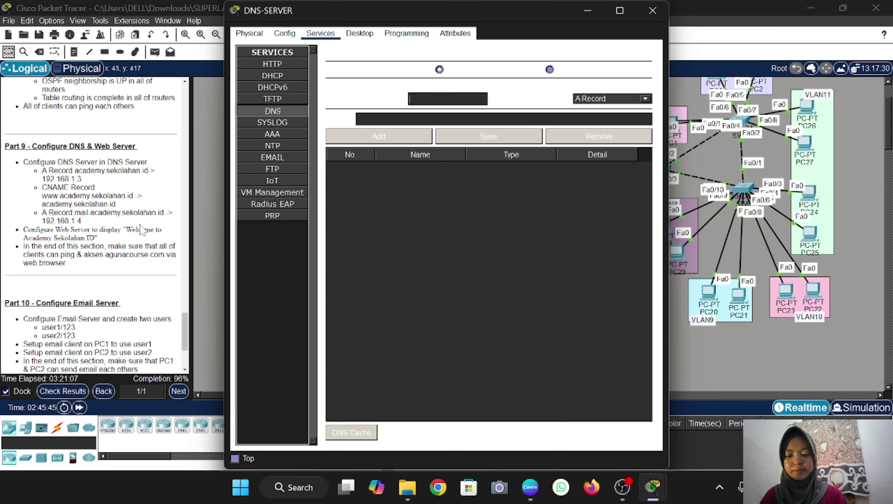
{"action": "type", "text": "acade"}
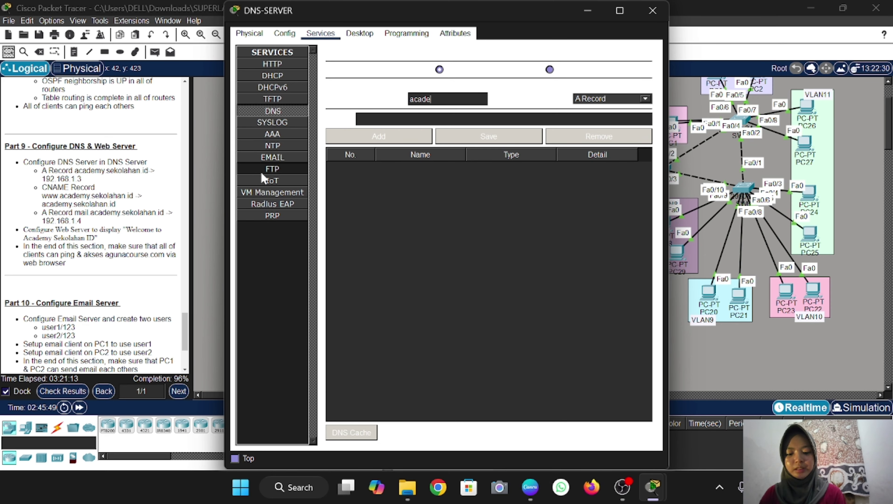
{"action": "type", "text": "my.sekola"}
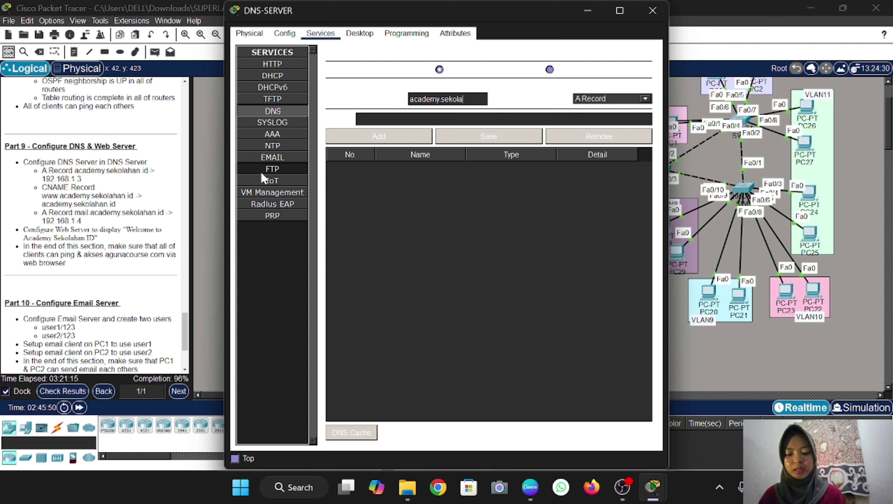
{"action": "type", "text": "han.id"}
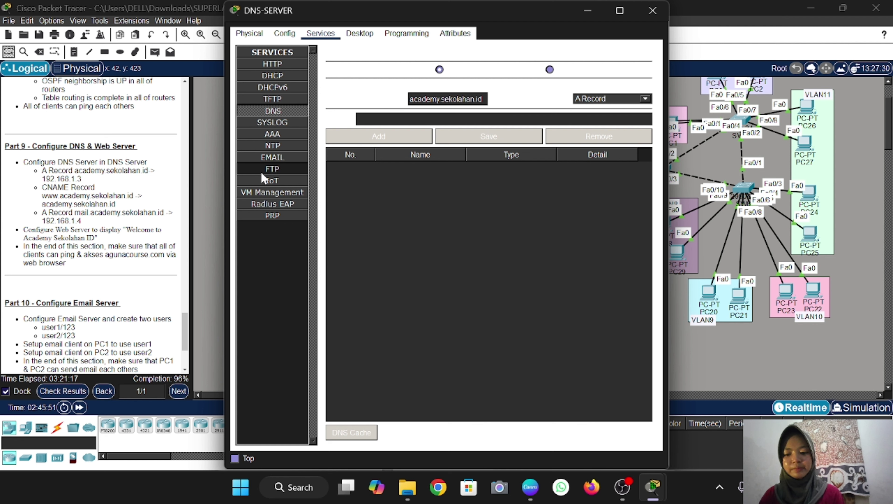
{"action": "key", "text": "Tab"}
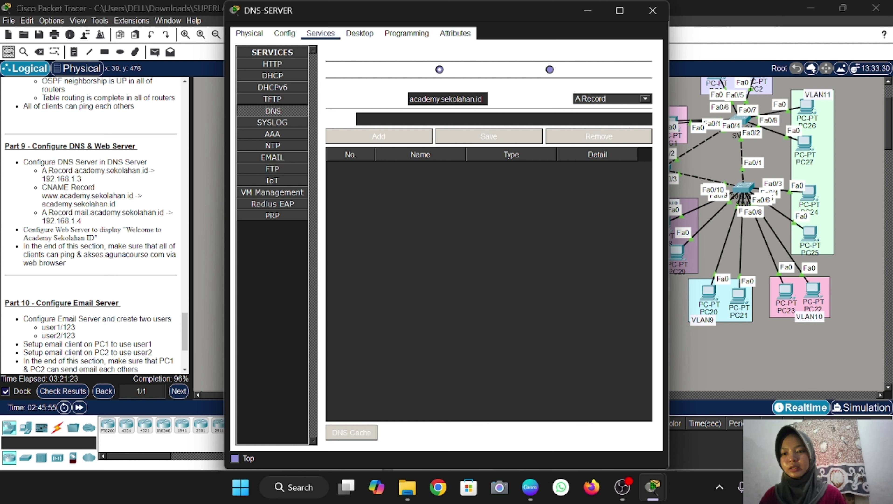
{"action": "type", "text": "192."}
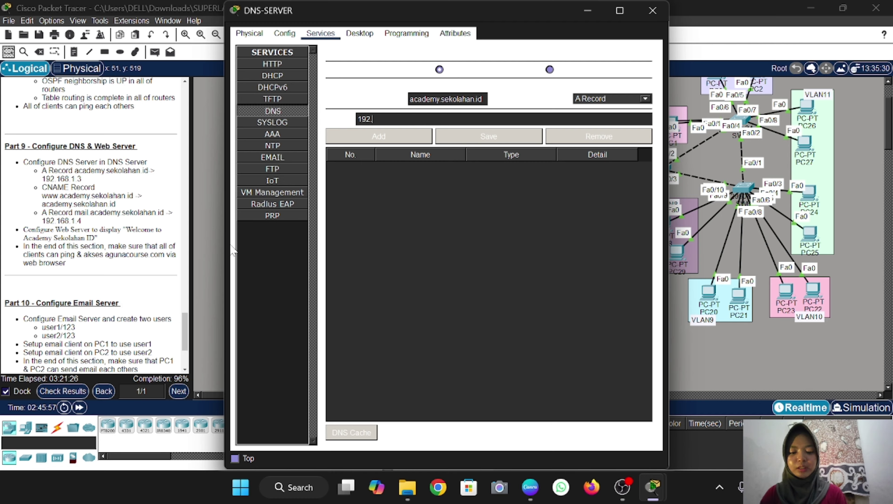
{"action": "type", "text": "168.1.3"}
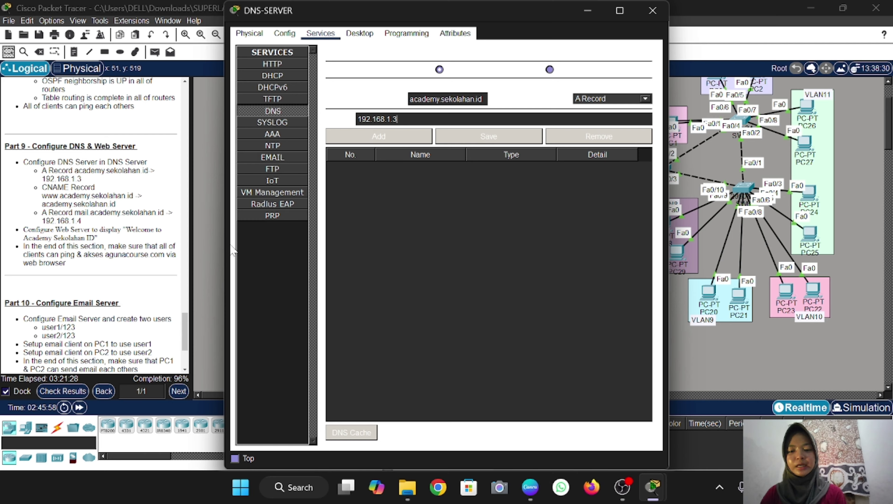
{"action": "left_click", "coordinate": [378, 136]}
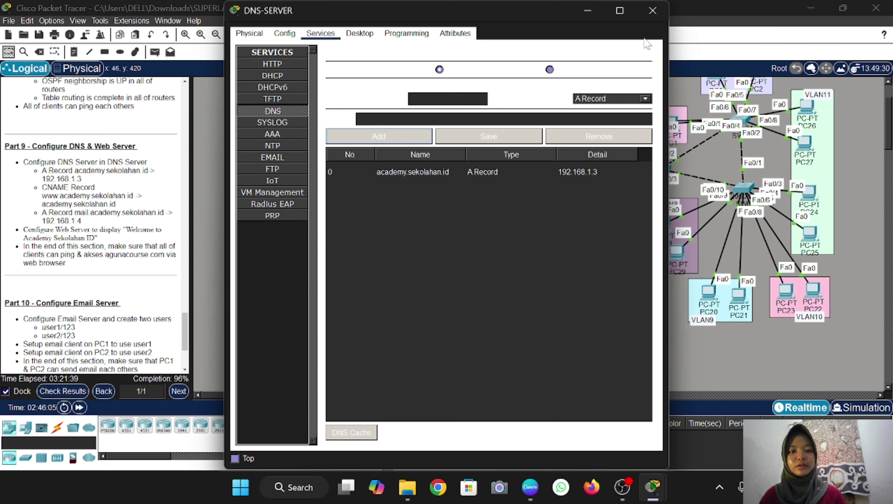
{"action": "left_click", "coordinate": [622, 99]}
{"action": "left_click", "coordinate": [615, 124]}
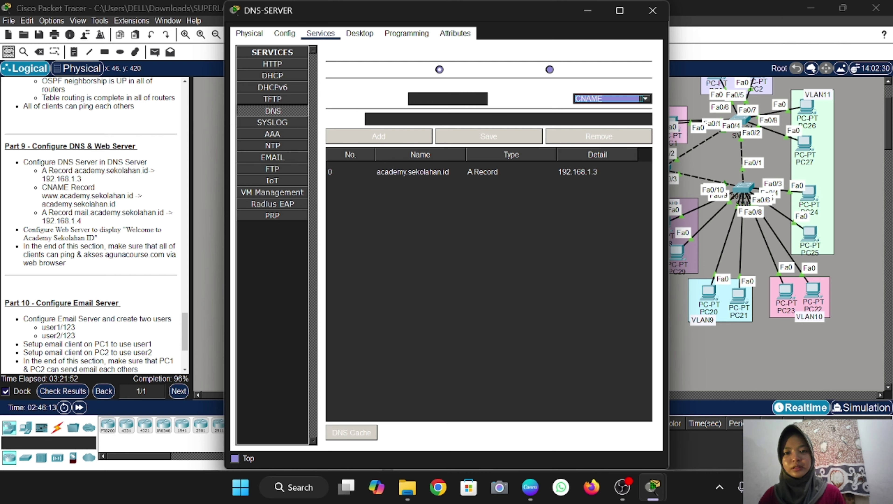
{"action": "left_click", "coordinate": [438, 98]}
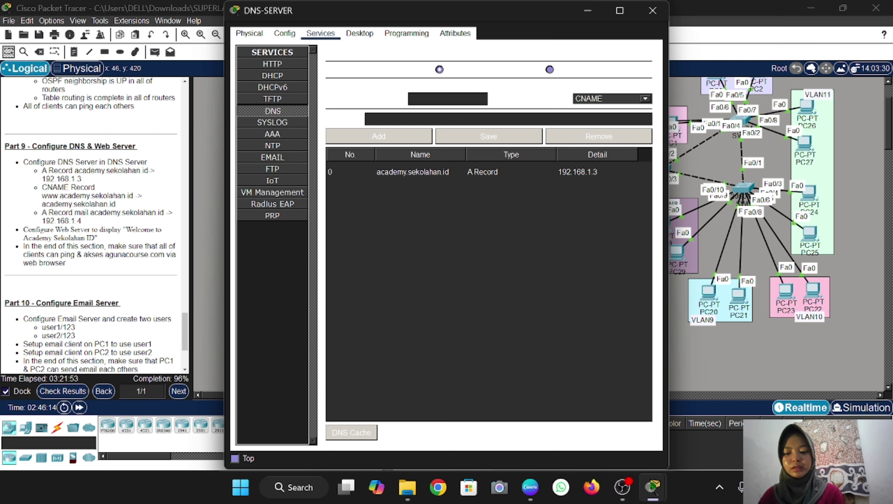
{"action": "type", "text": "www.academy."}
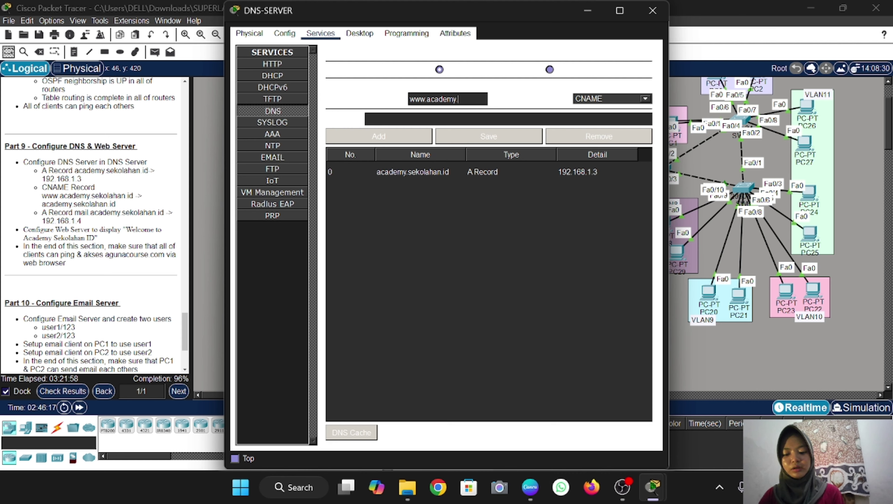
{"action": "type", "text": "sekolahan.id"}
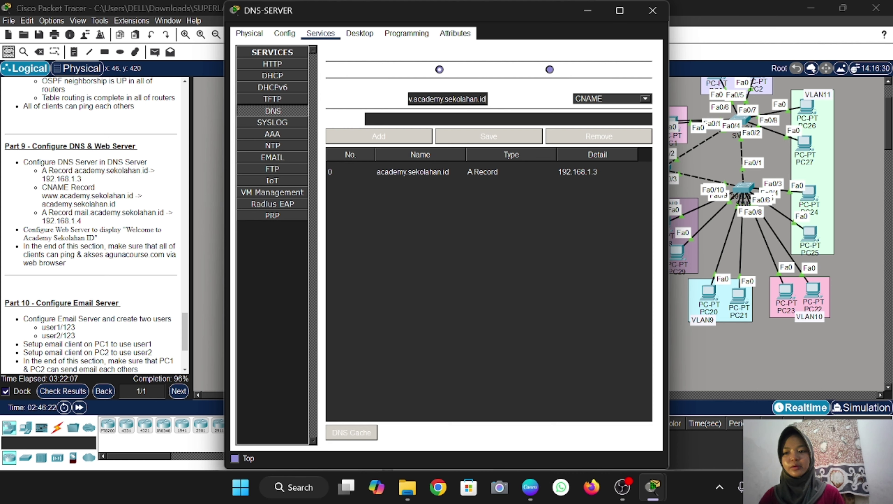
{"action": "type", "text": "a"}
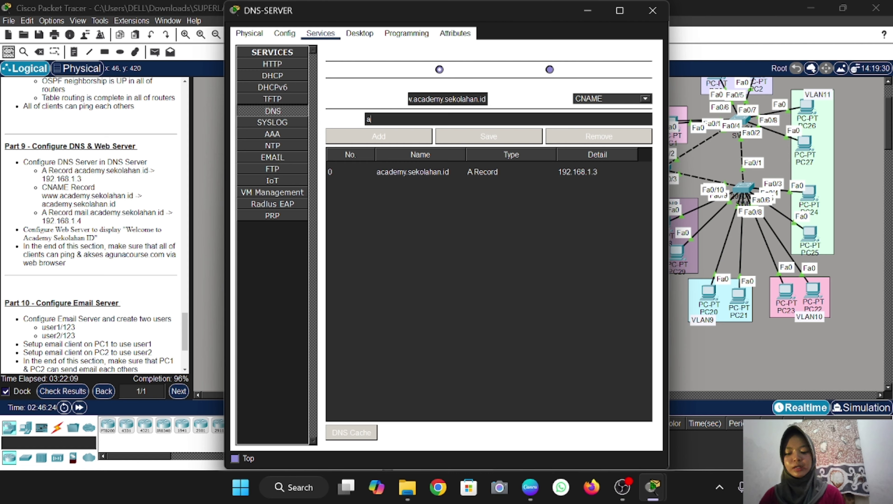
{"action": "type", "text": "cademy"}
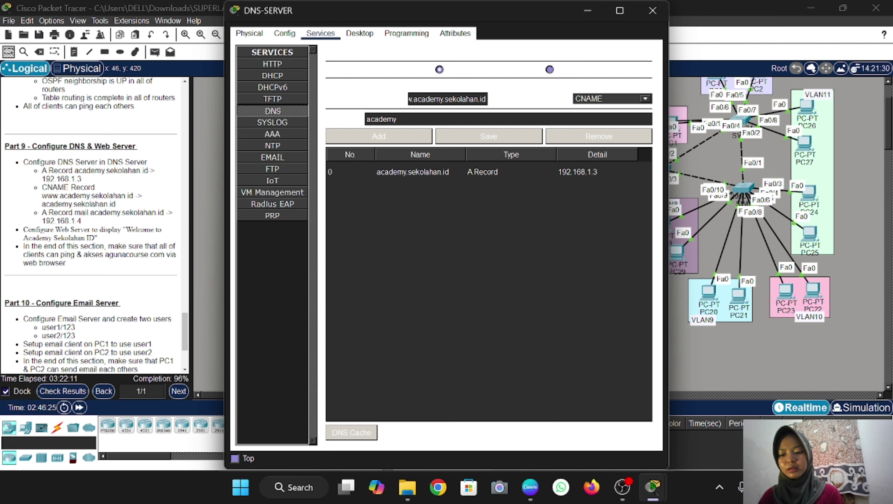
{"action": "type", "text": ".sekolahan.id"}
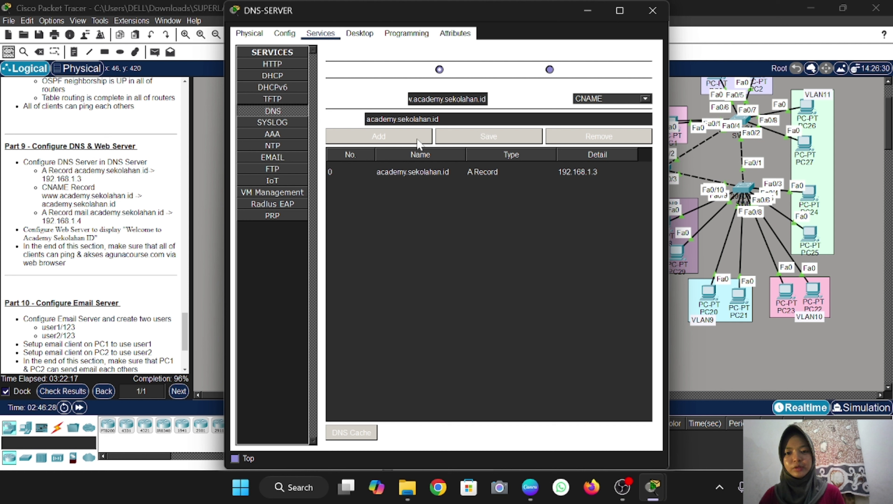
{"action": "left_click", "coordinate": [386, 137]}
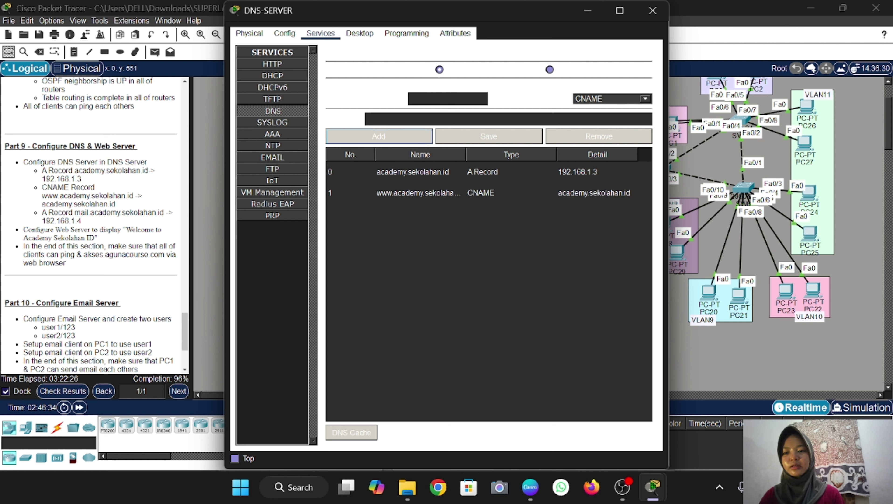
Add an A record mapping mail.academy.sekolahan.id to 192.168.1.4
{"action": "left_click", "coordinate": [640, 99]}
{"action": "left_click", "coordinate": [619, 108]}
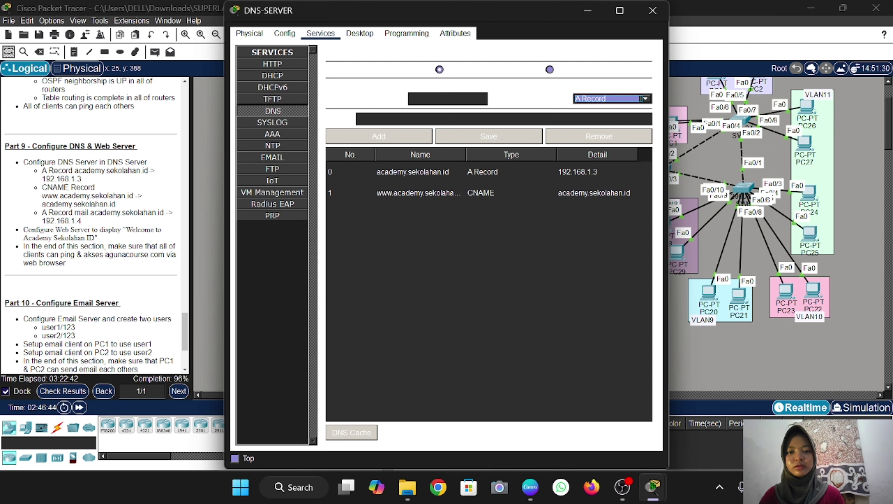
{"action": "left_click", "coordinate": [441, 99]}
{"action": "type", "text": "m"}
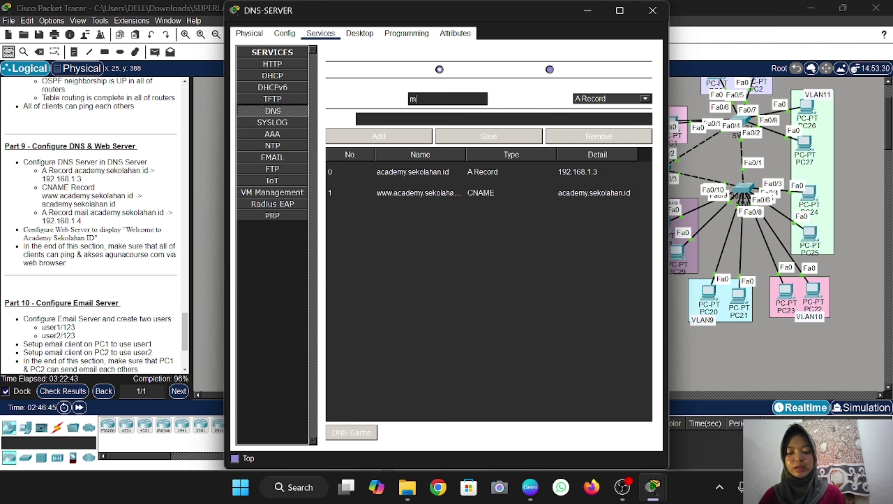
{"action": "type", "text": "ail.acad"}
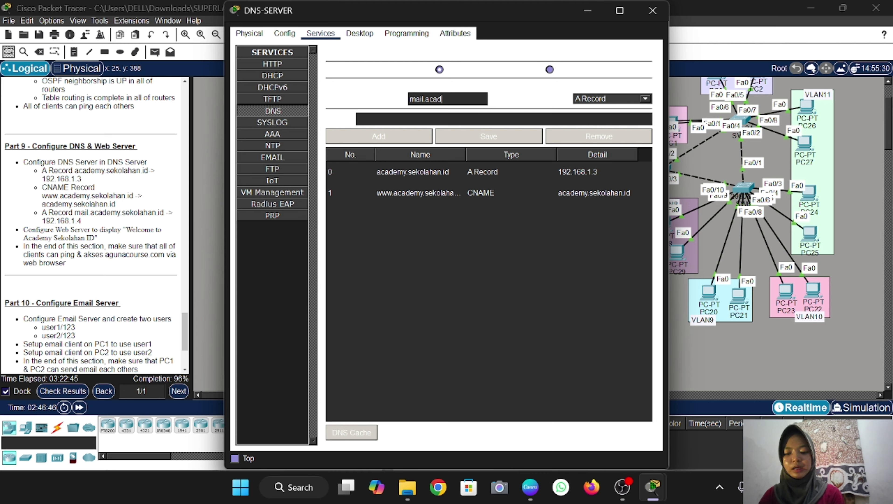
{"action": "type", "text": "emy.seko"}
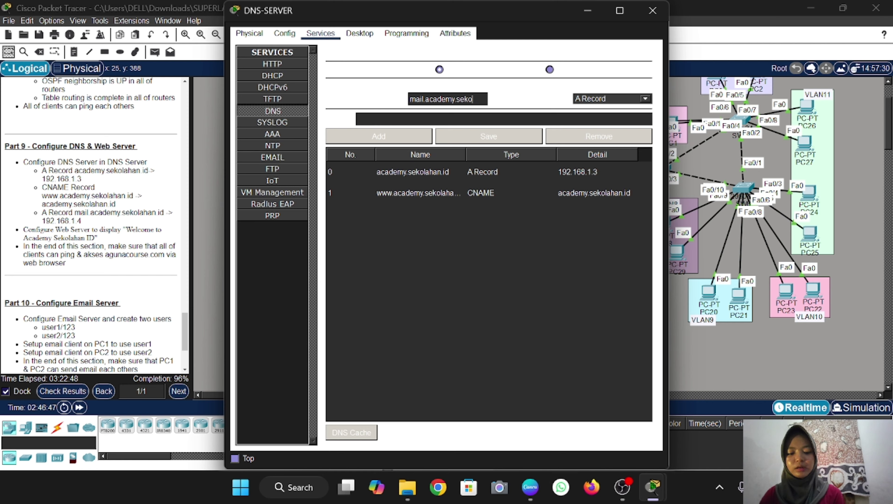
{"action": "type", "text": "lahan.id"}
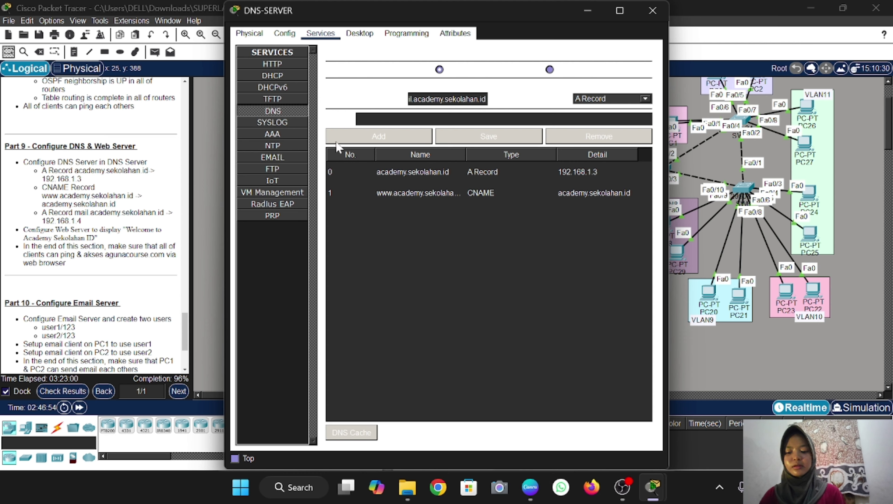
{"action": "key", "text": "Tab"}
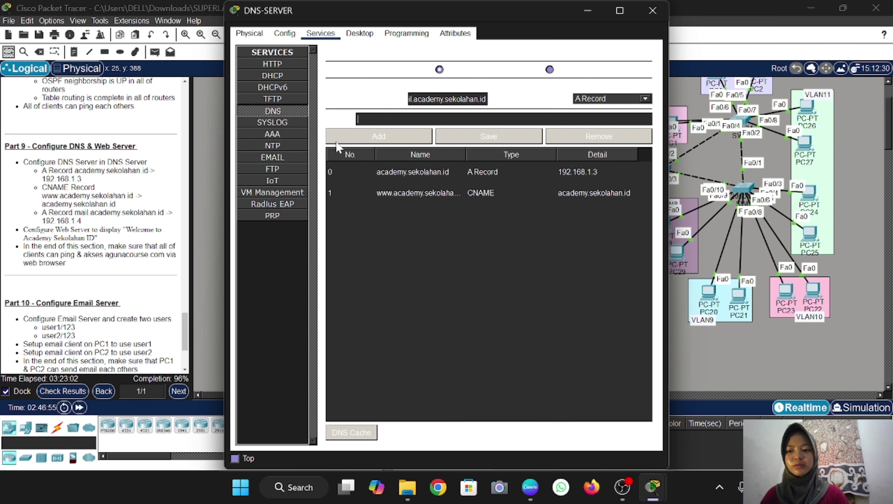
{"action": "type", "text": "192.16"}
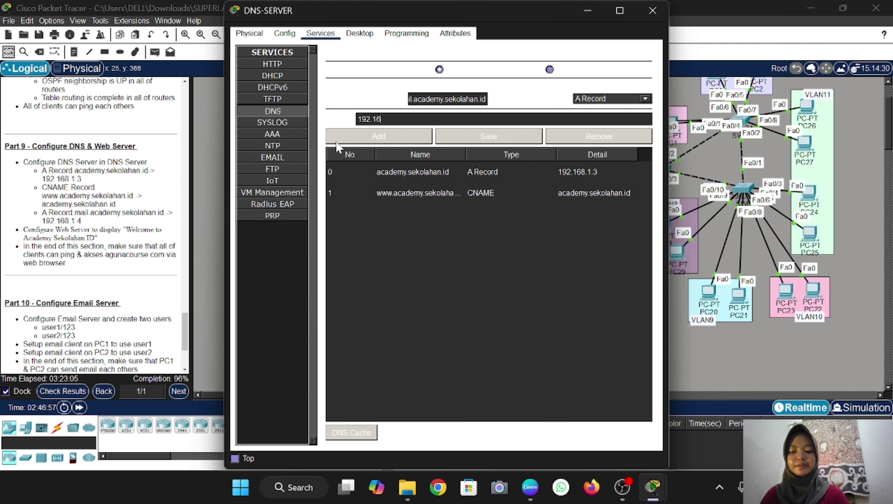
{"action": "type", "text": "8.1.4"}
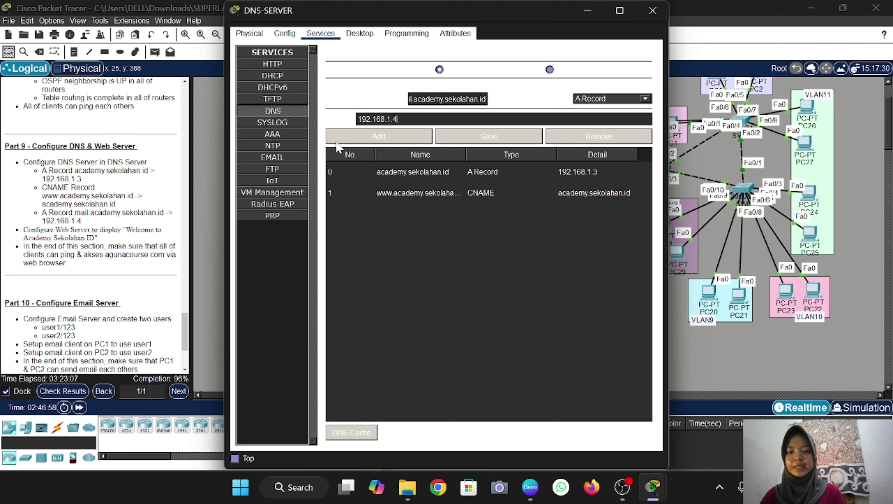
{"action": "left_click", "coordinate": [379, 138]}
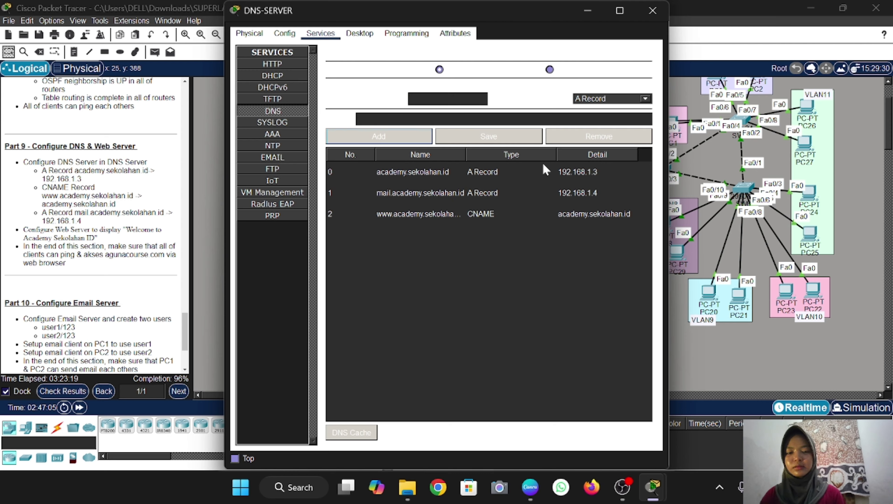
{"action": "left_click", "coordinate": [647, 101]}
{"action": "left_click", "coordinate": [608, 123]}
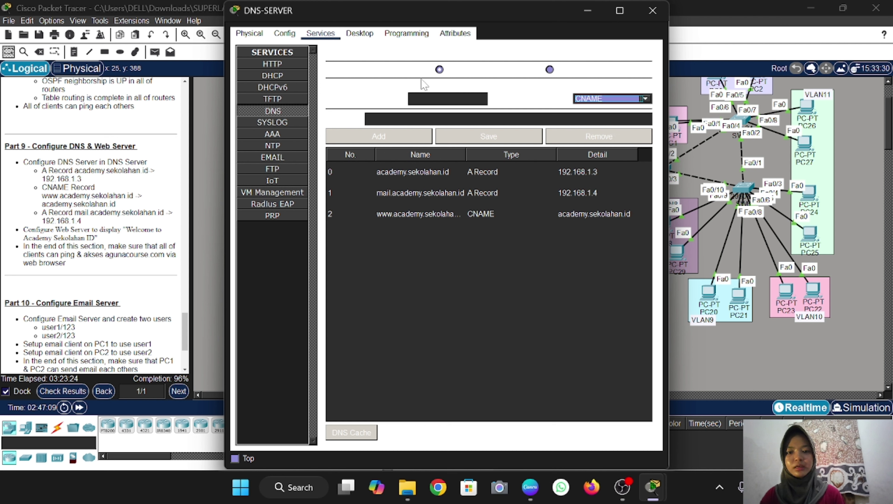
{"action": "left_click", "coordinate": [424, 99]}
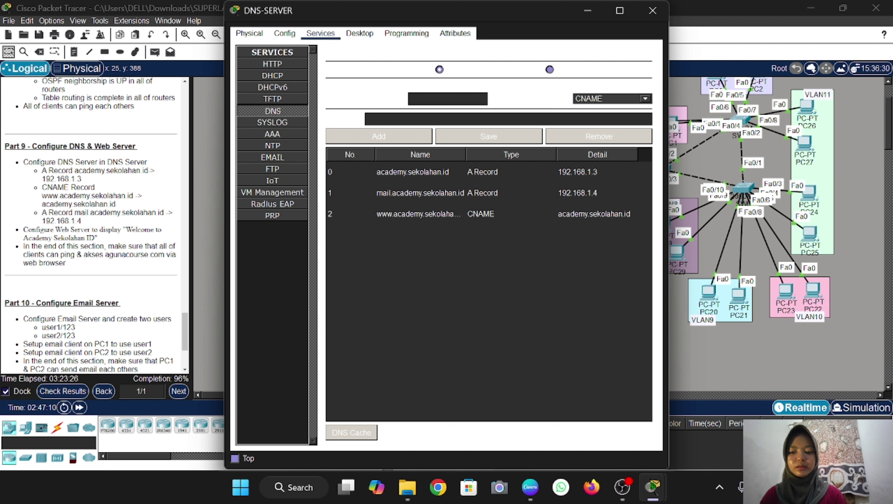
{"action": "type", "text": "www."}
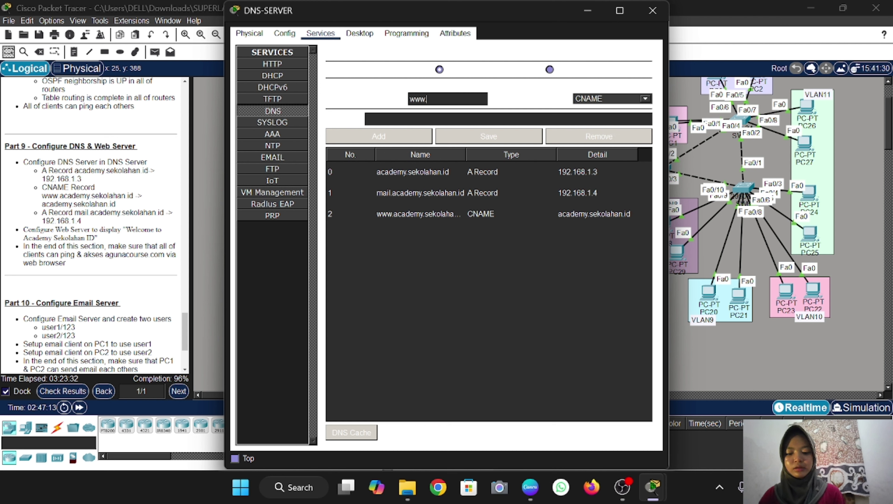
{"action": "type", "text": "google."}
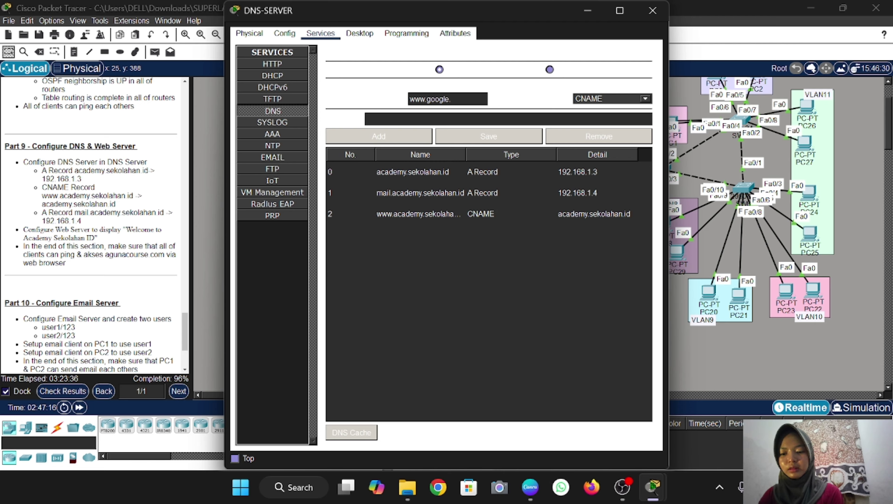
{"action": "type", "text": "com"}
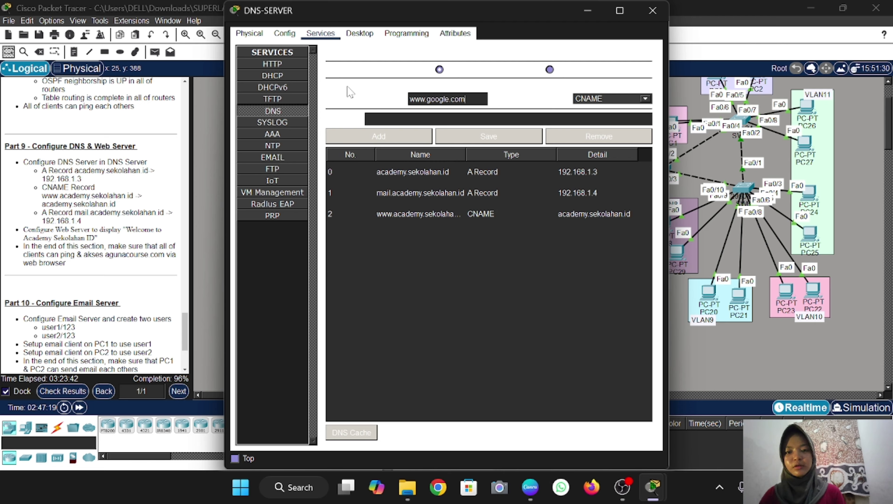
{"action": "type", "text": "google.com"}
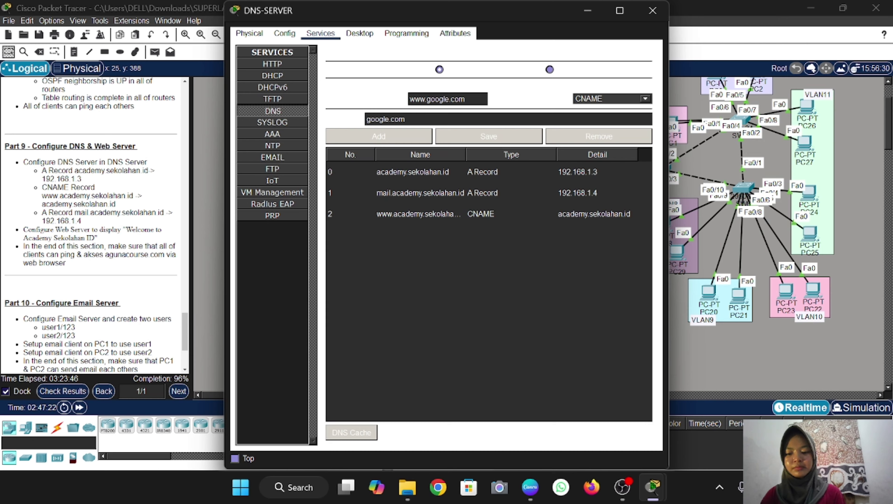
{"action": "left_click", "coordinate": [380, 137]}
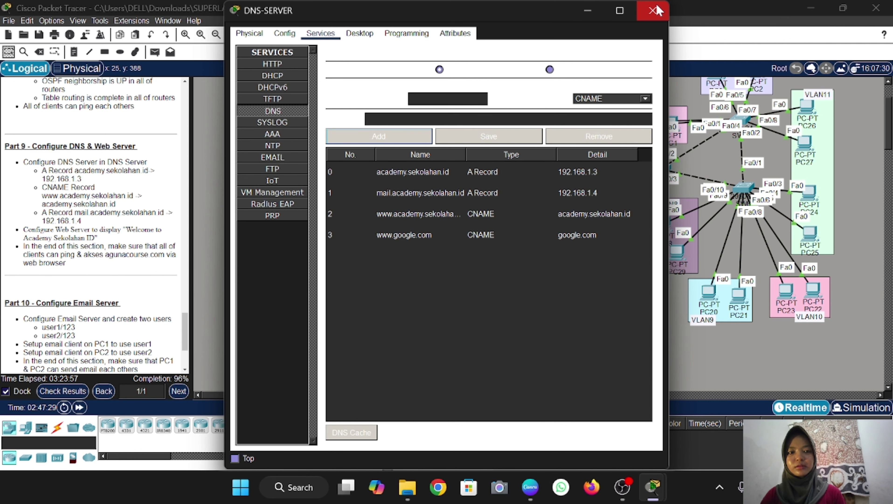
{"action": "left_click", "coordinate": [653, 12]}
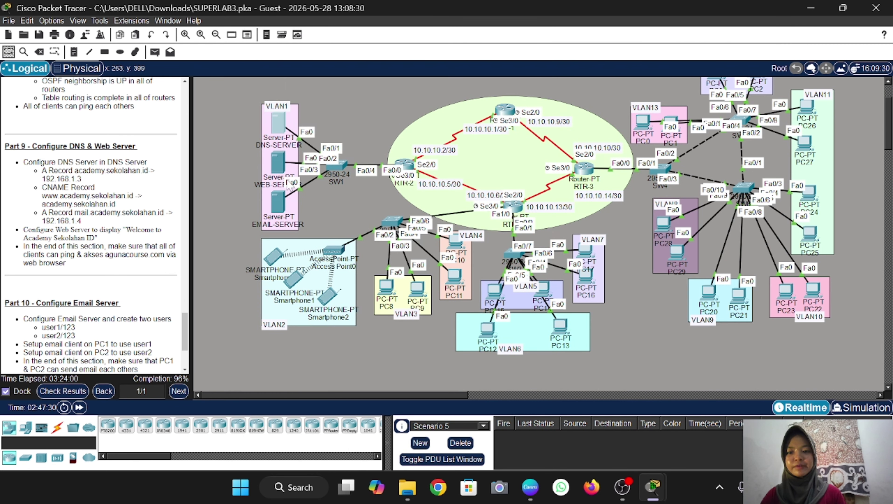
Open index.html from WEB-SERVER's HTTP service in the editor
{"action": "left_click", "coordinate": [277, 166]}
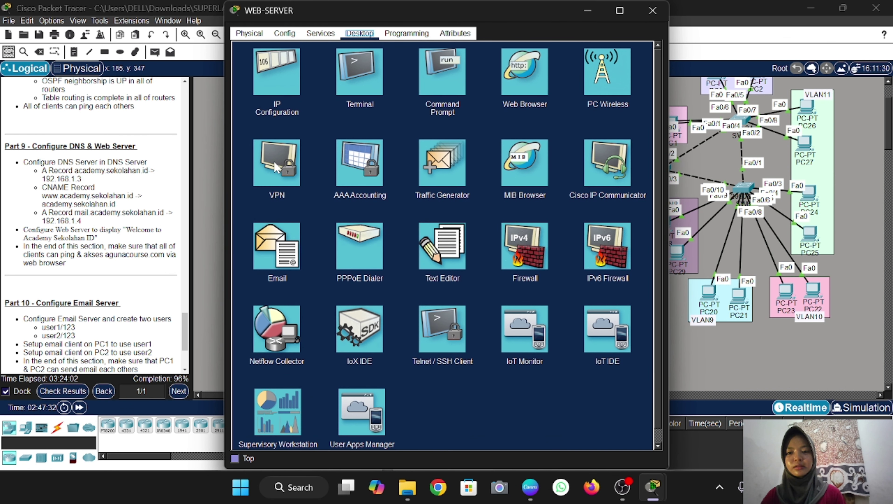
{"action": "left_click", "coordinate": [316, 34]}
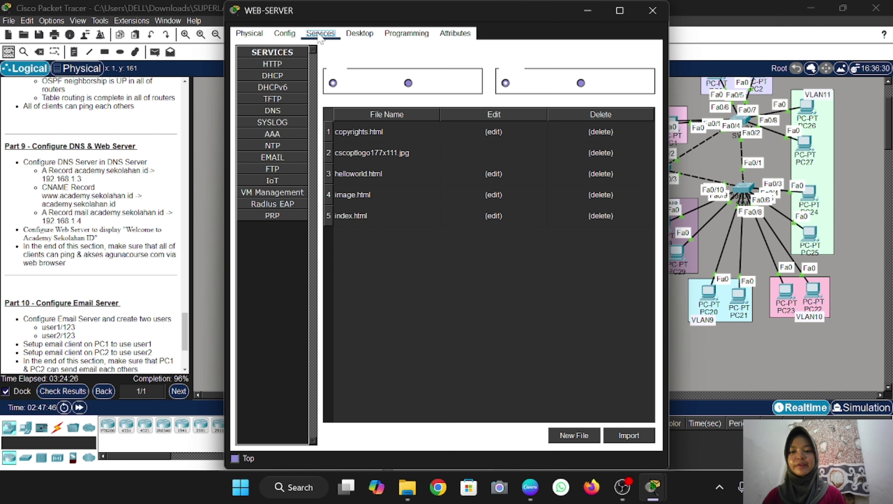
{"action": "left_click", "coordinate": [281, 67]}
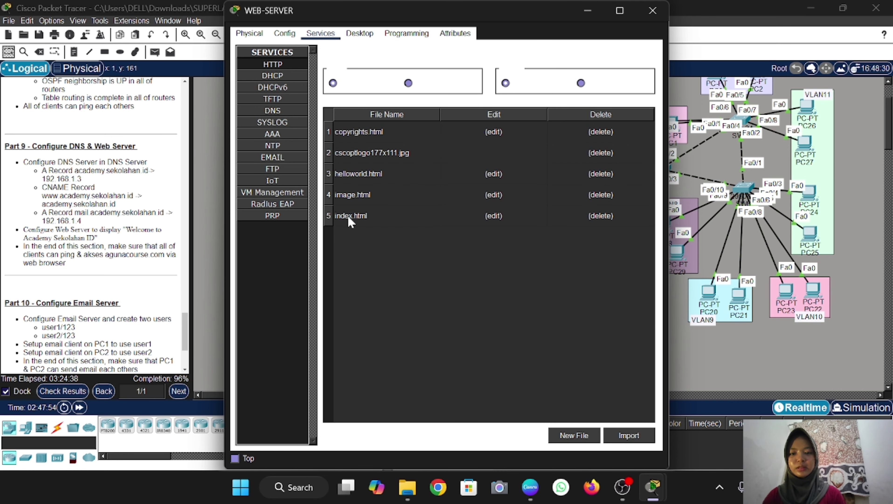
{"action": "left_click", "coordinate": [496, 216]}
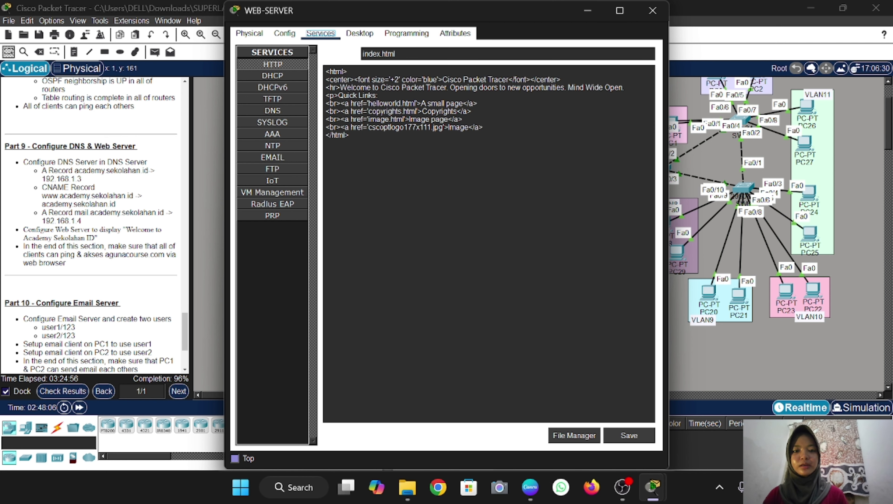
Rewrite the index.html heading as 'Academy Sekolahan ID' and copy that text
{"action": "left_click_drag", "start_coordinate": [508, 80], "coordinate": [442, 79]}
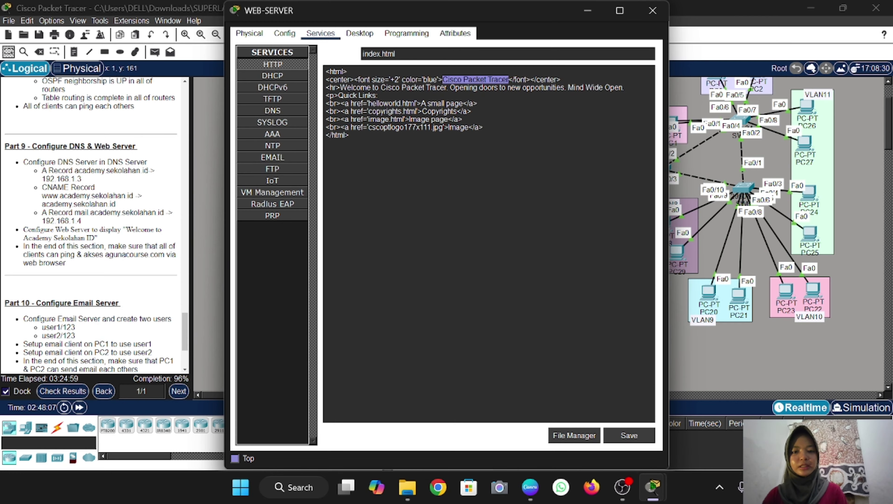
{"action": "key", "text": "BackSpace"}
{"action": "type", "text": "Academy "}
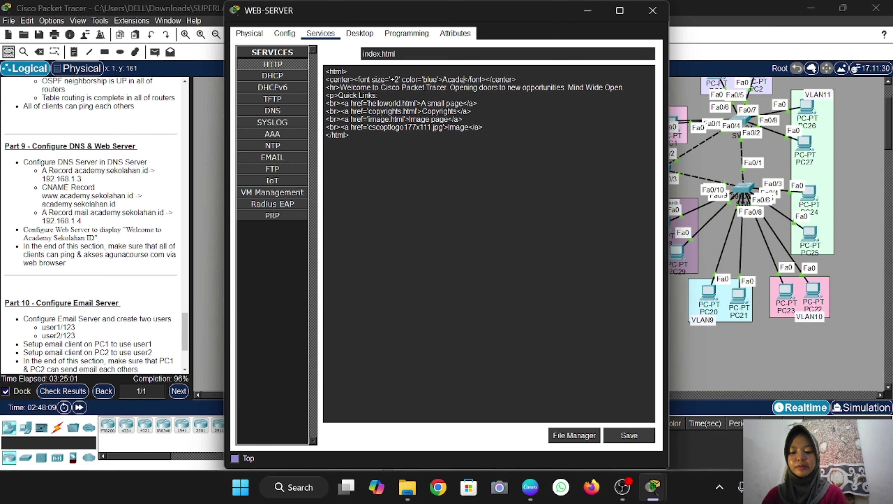
{"action": "type", "text": "Sekolahan"}
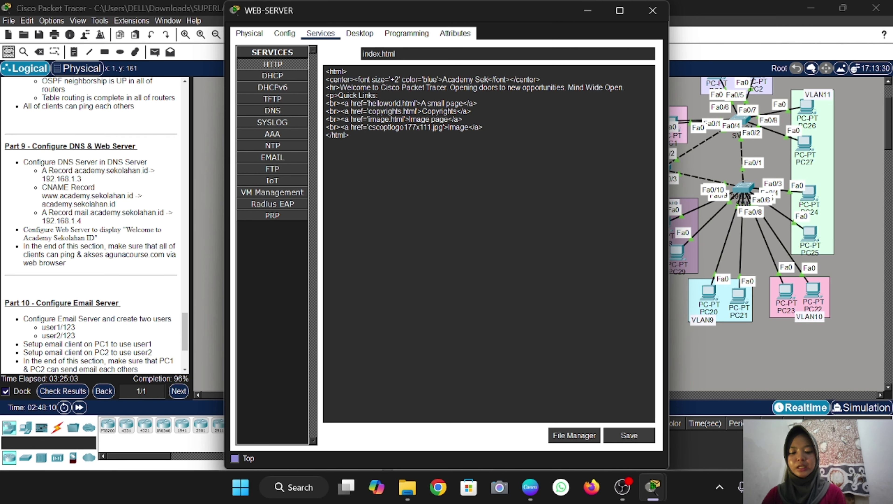
{"action": "type", "text": " ID"}
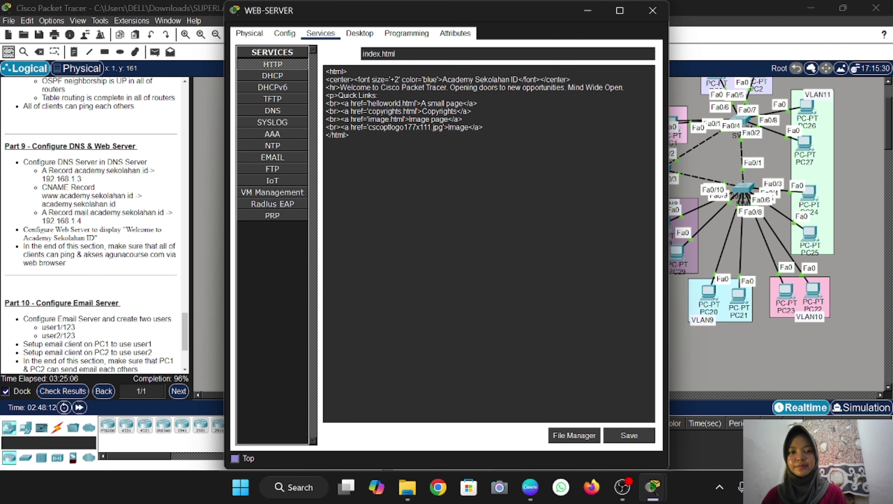
{"action": "left_click_drag", "start_coordinate": [442, 79], "coordinate": [518, 79]}
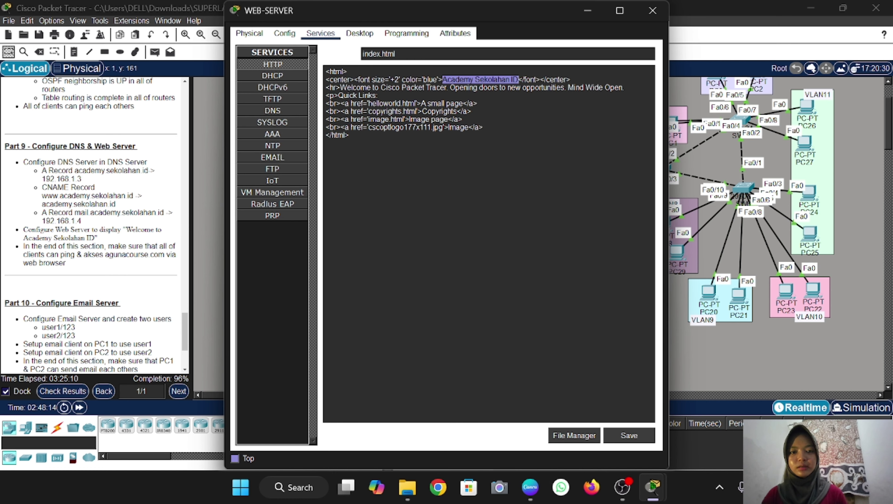
{"action": "right_click", "coordinate": [526, 285]}
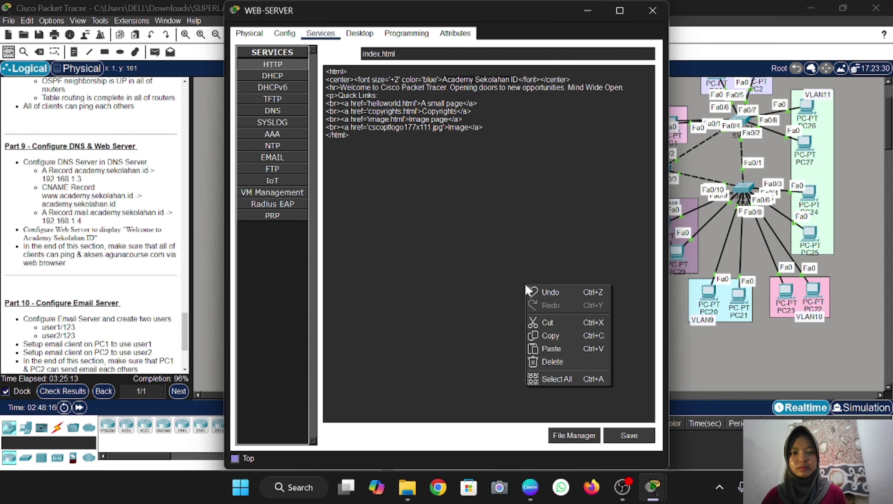
{"action": "left_click", "coordinate": [551, 335]}
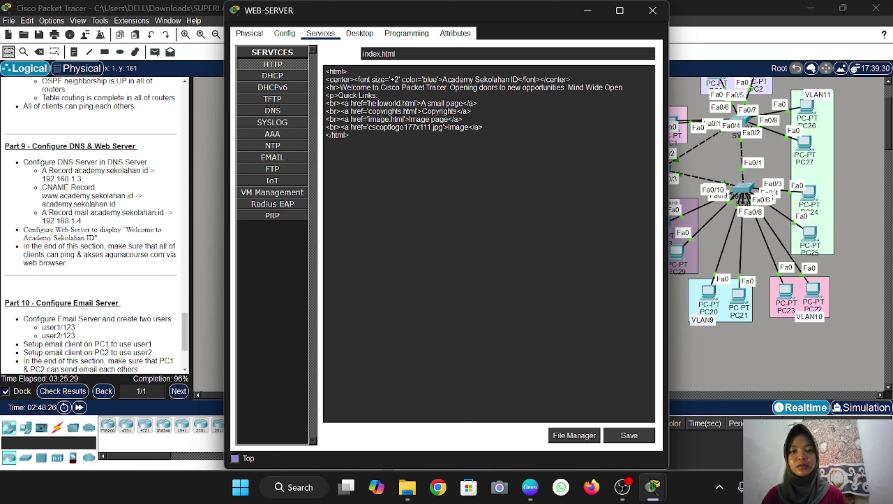
Replace 'Welcome to Cisco Packet Tracer' with 'Academy Sekolahan ID.' and save, overwriting index.html
{"action": "left_click_drag", "start_coordinate": [445, 87], "coordinate": [340, 87]}
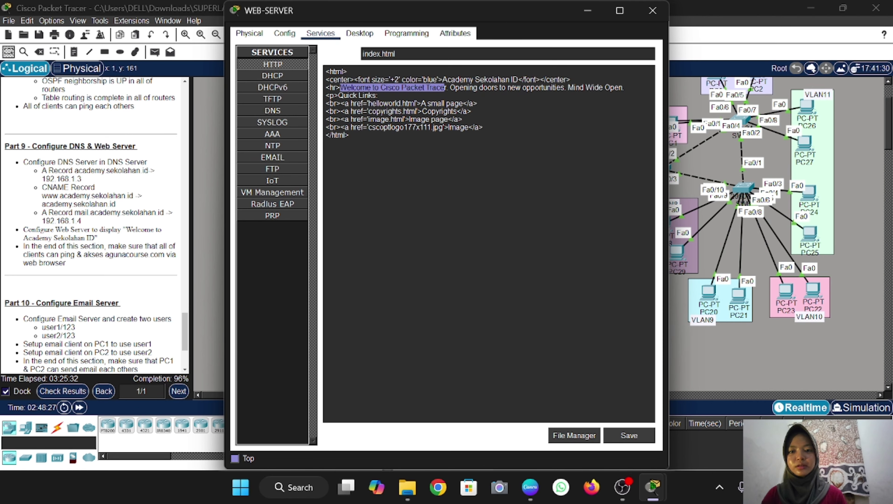
{"action": "key", "text": "Delete"}
{"action": "key", "text": "Delete"}
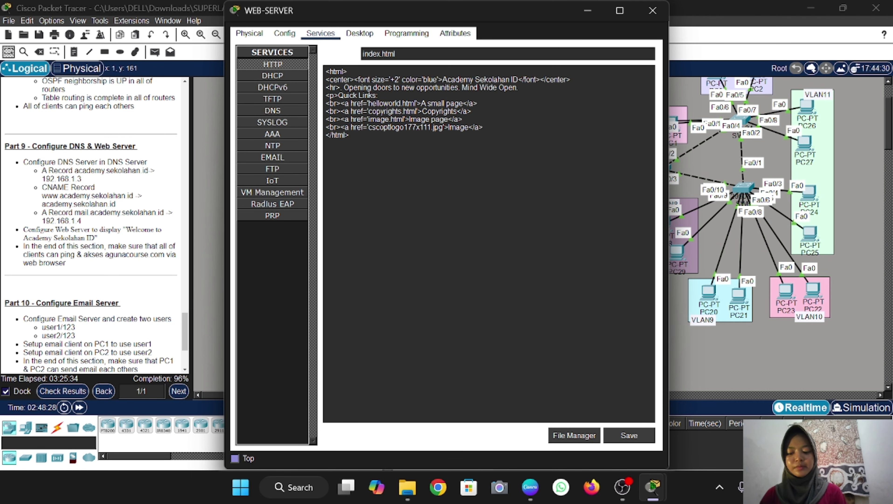
{"action": "key", "text": "ctrl+v"}
{"action": "type", "text": "."}
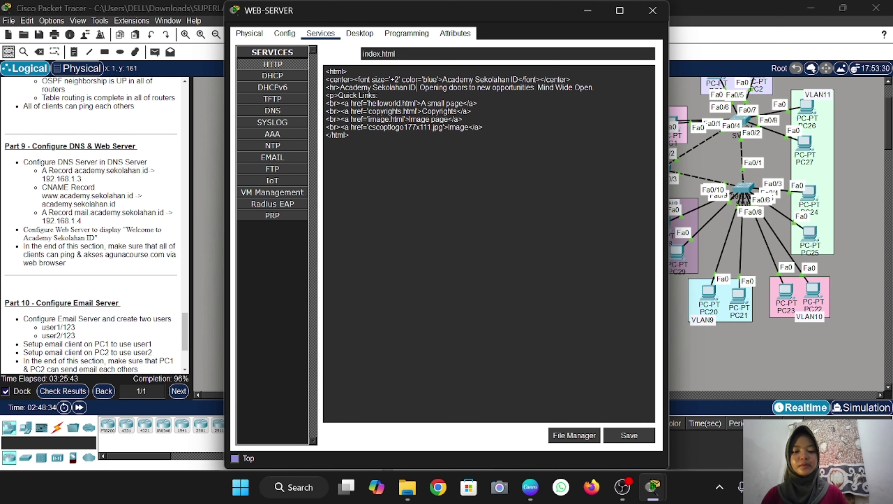
{"action": "left_click", "coordinate": [630, 438]}
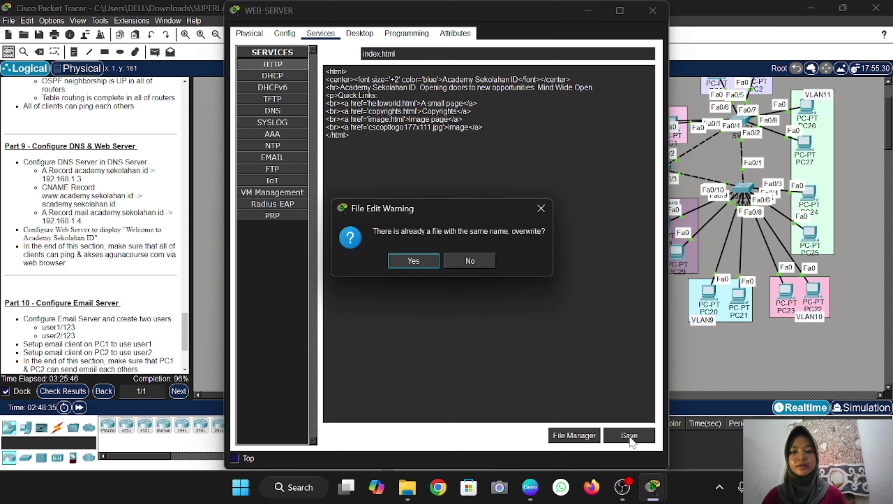
{"action": "left_click", "coordinate": [419, 262]}
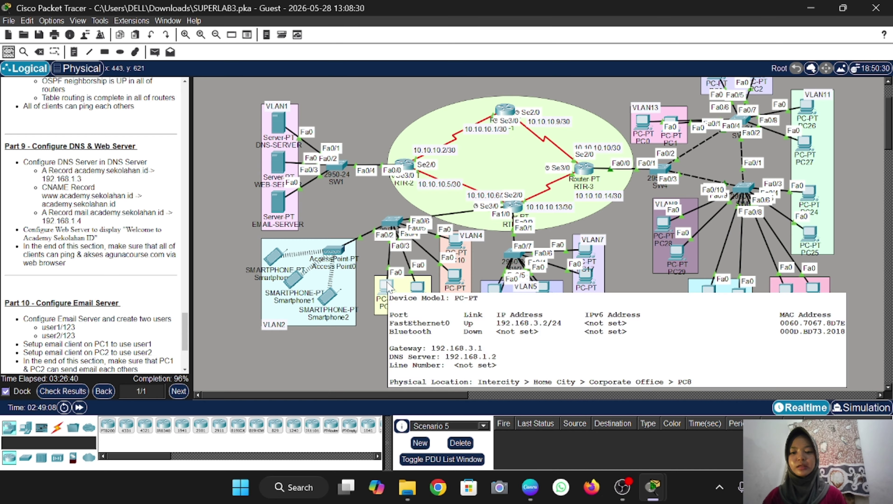
Send a simple ICMP test PDU from DNS-SERVER to PC8
{"action": "left_click", "coordinate": [387, 281]}
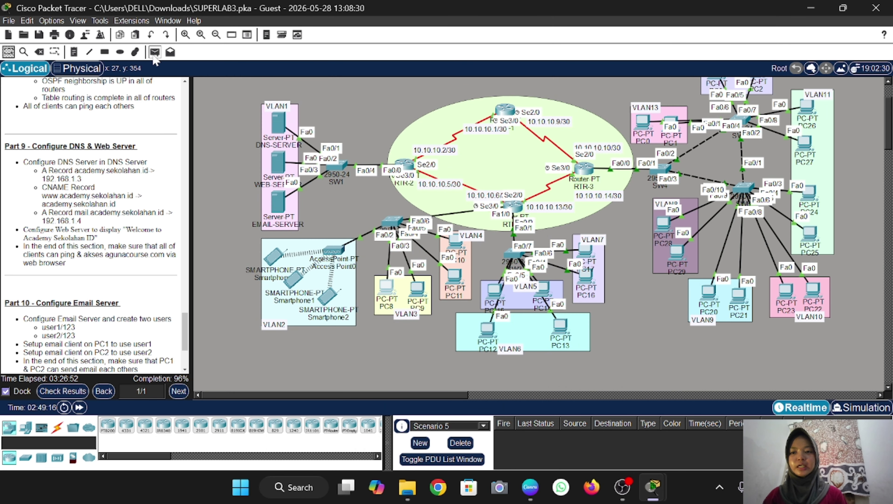
{"action": "left_click", "coordinate": [154, 52]}
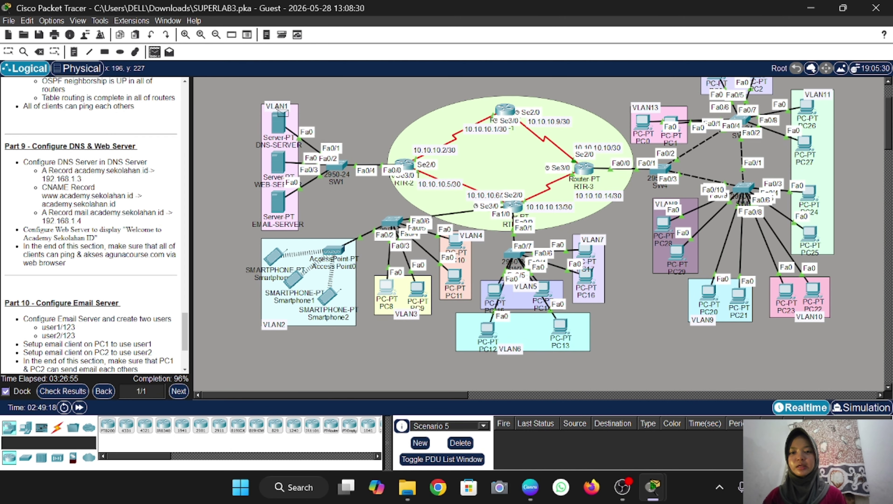
{"action": "left_click", "coordinate": [281, 124]}
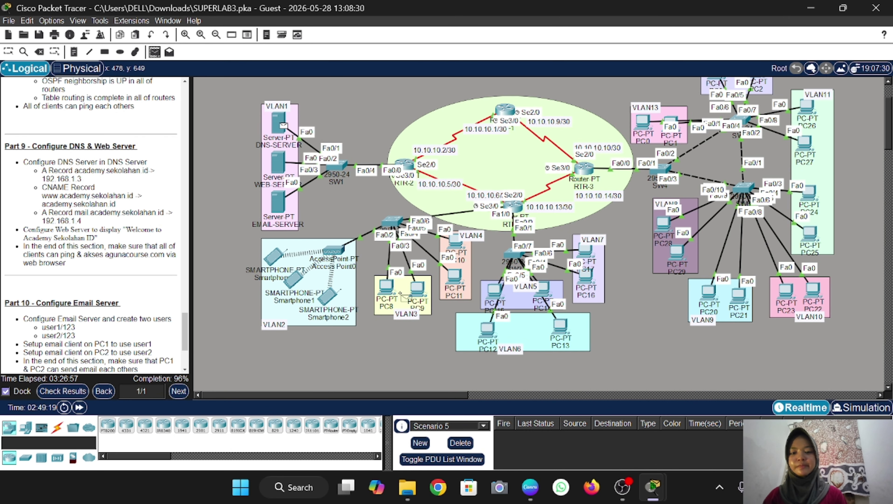
{"action": "left_click", "coordinate": [385, 288]}
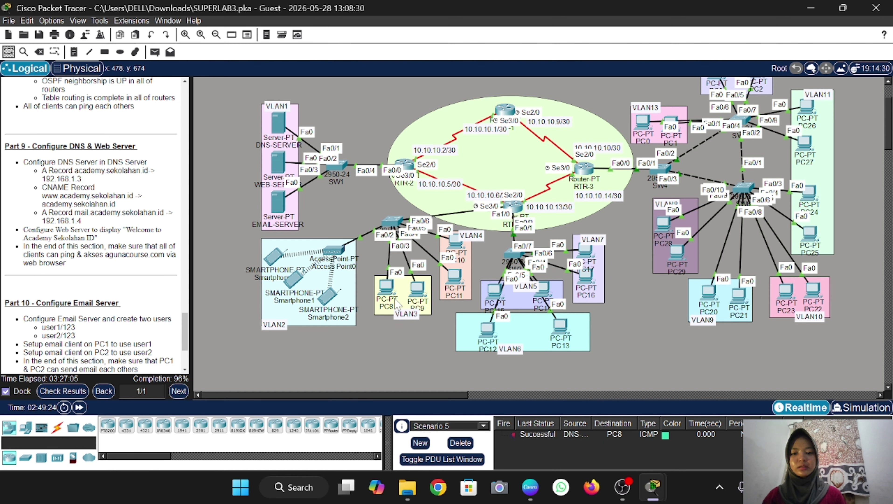
{"action": "left_click", "coordinate": [387, 287]}
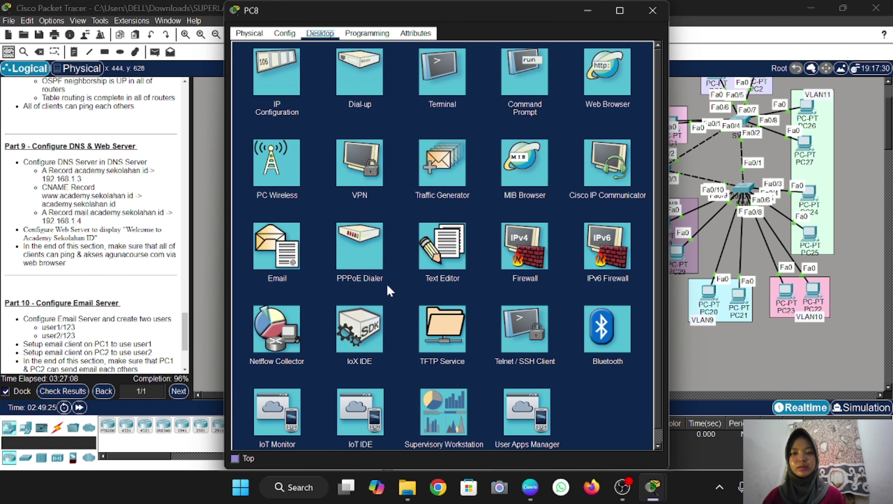
{"action": "left_click", "coordinate": [521, 77]}
{"action": "type", "text": "ping academy."}
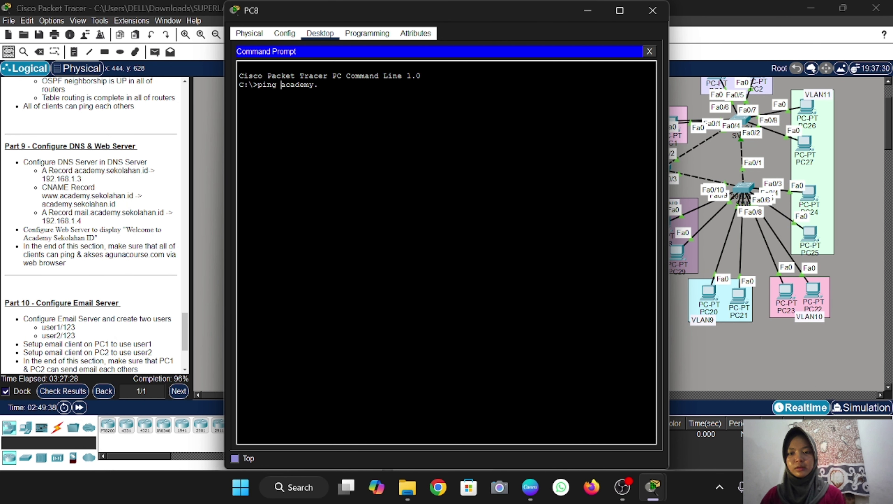
{"action": "key", "text": "Left"}
{"action": "key", "text": "Left"}
{"action": "key", "text": "Left"}
{"action": "key", "text": "Left"}
{"action": "key", "text": "Left"}
{"action": "key", "text": "Left"}
{"action": "key", "text": "Left"}
{"action": "key", "text": "Left"}
{"action": "type", "text": "www."}
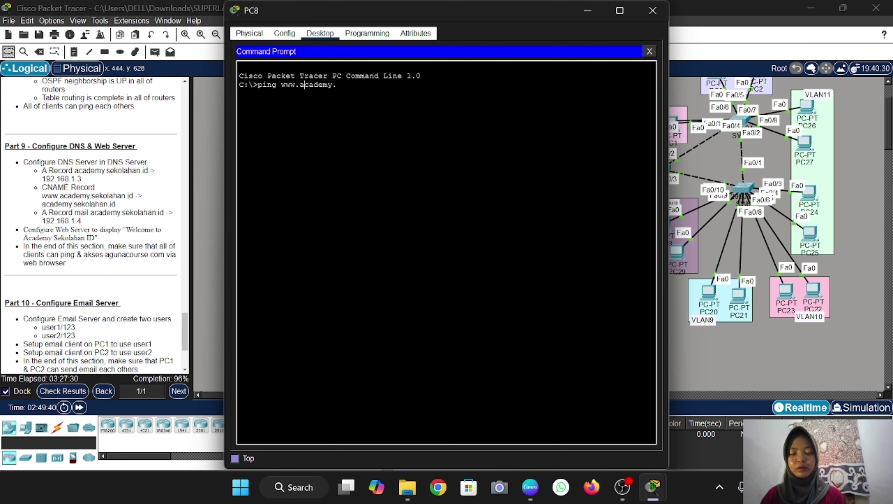
{"action": "key", "text": "End"}
{"action": "type", "text": "sek"}
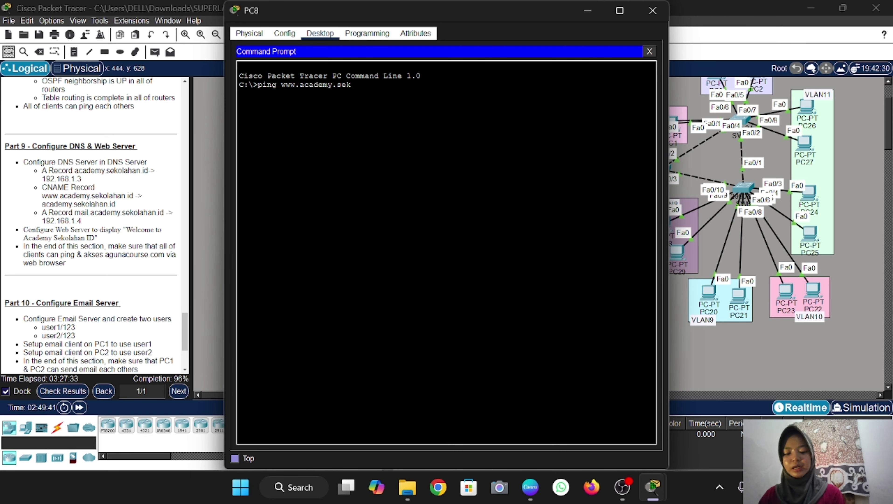
{"action": "type", "text": "olahan.id"}
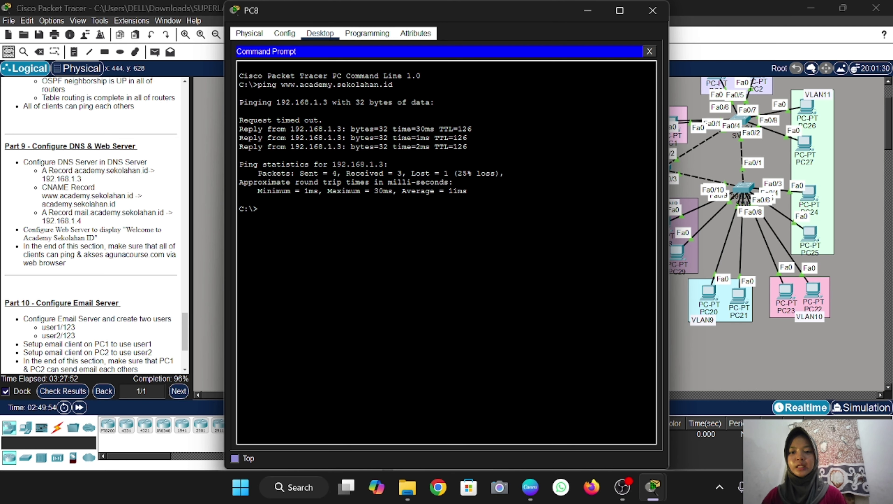
Load academy.sekolahan.id in PC20's web browser, then close PC20's window
{"action": "left_click", "coordinate": [653, 10]}
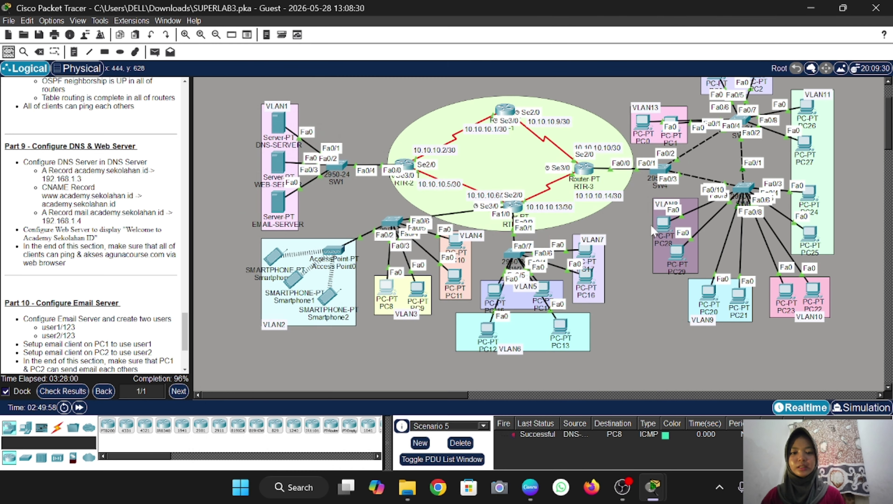
{"action": "scroll", "coordinate": [653, 231], "scroll_direction": "right", "scroll_amount": 3}
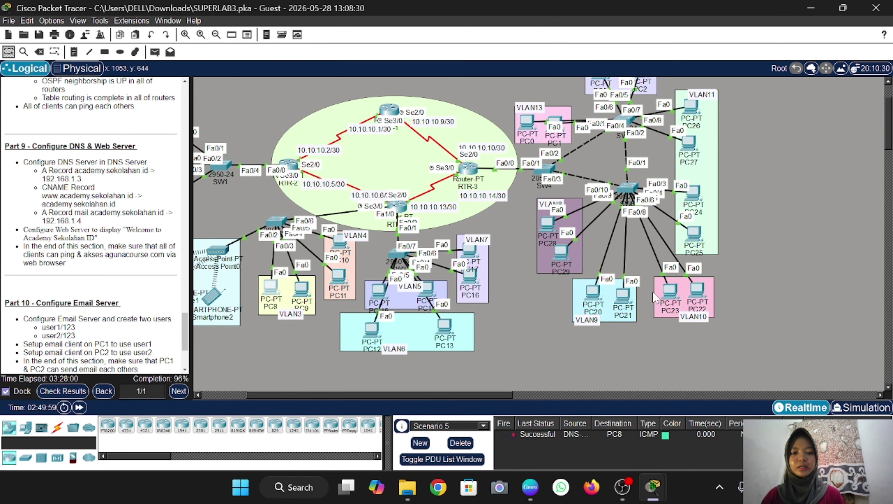
{"action": "left_click", "coordinate": [593, 296]}
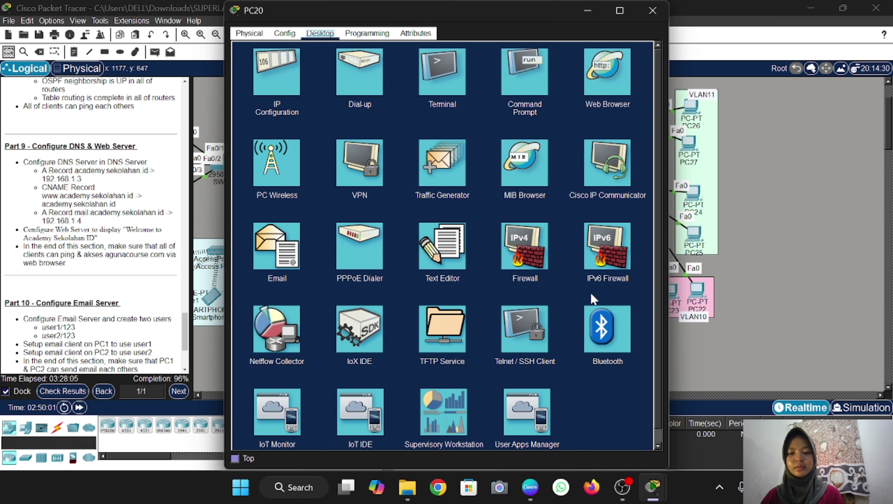
{"action": "left_click", "coordinate": [614, 75]}
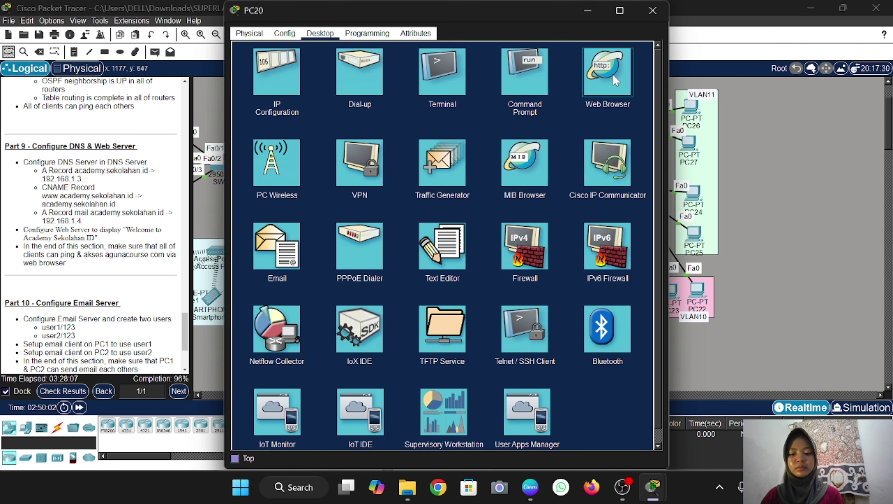
{"action": "left_click", "coordinate": [613, 75]}
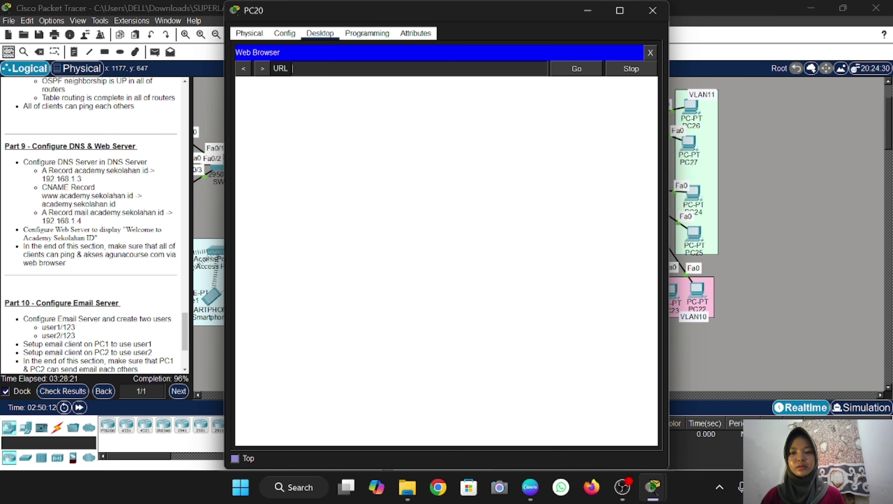
{"action": "type", "text": "academ"}
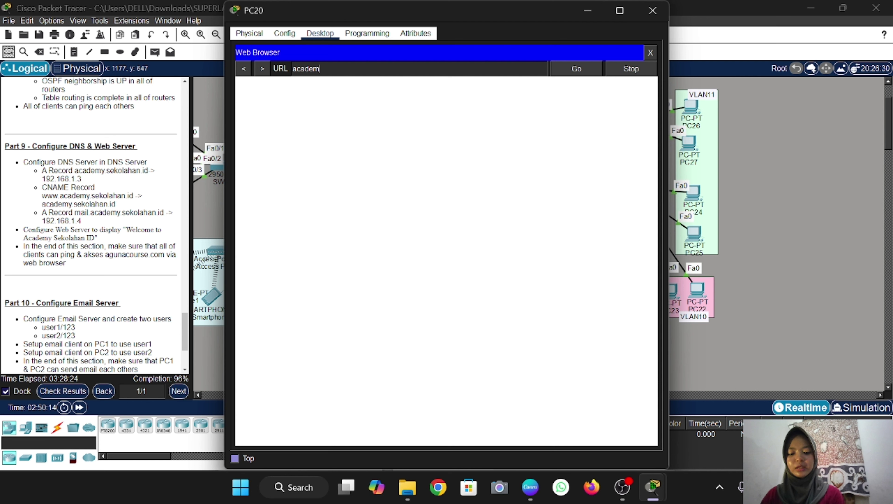
{"action": "type", "text": "y.sekolaha"}
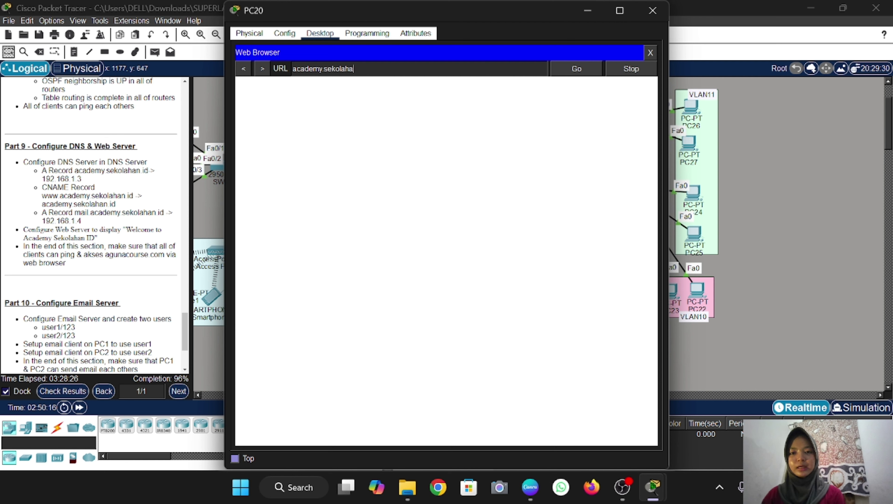
{"action": "type", "text": "n.id"}
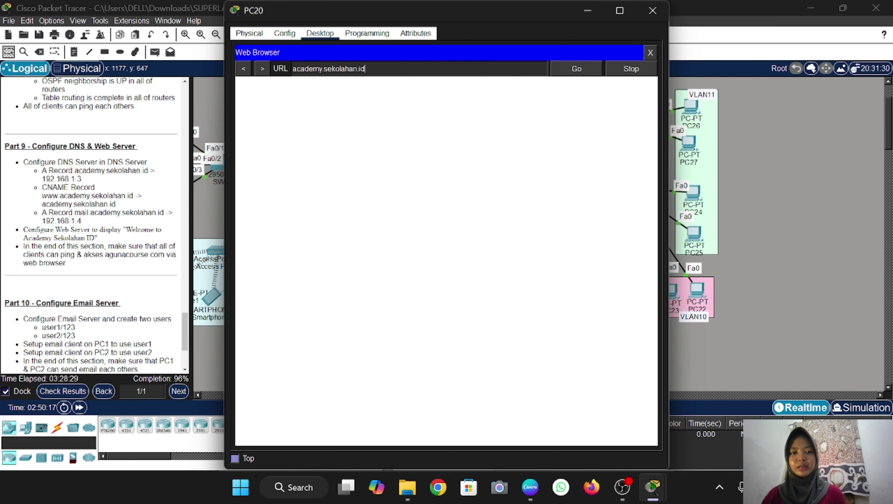
{"action": "left_click", "coordinate": [568, 69]}
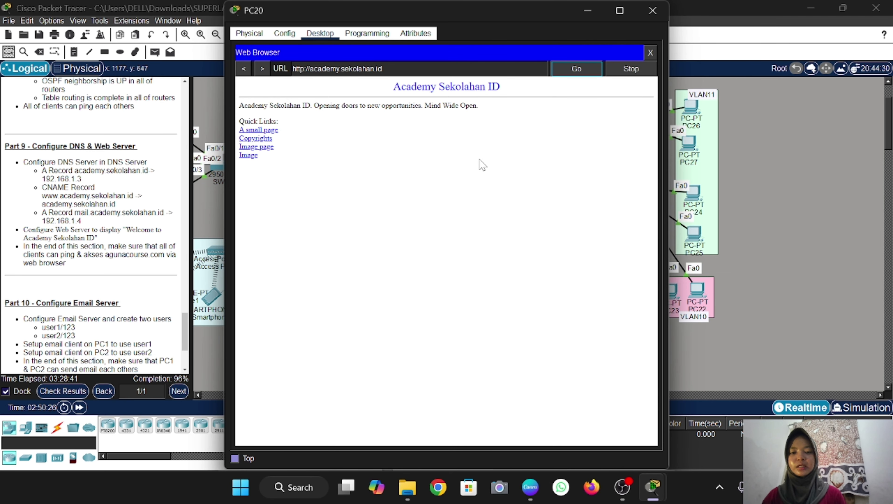
{"action": "left_click", "coordinate": [651, 18]}
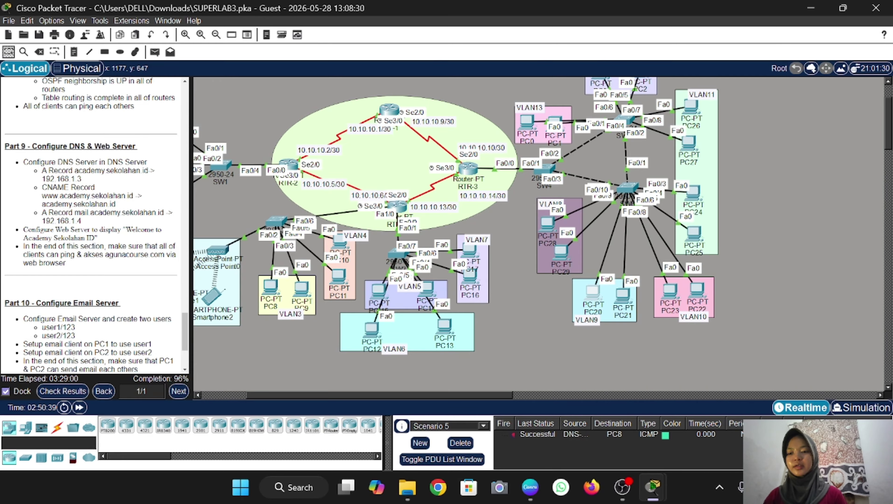
Scroll the canvas back left and open EMAIL-SERVER's configuration window
{"action": "scroll", "coordinate": [152, 148], "scroll_direction": "down", "scroll_amount": 3}
{"action": "scroll", "coordinate": [94, 226], "scroll_direction": "down", "scroll_amount": 2}
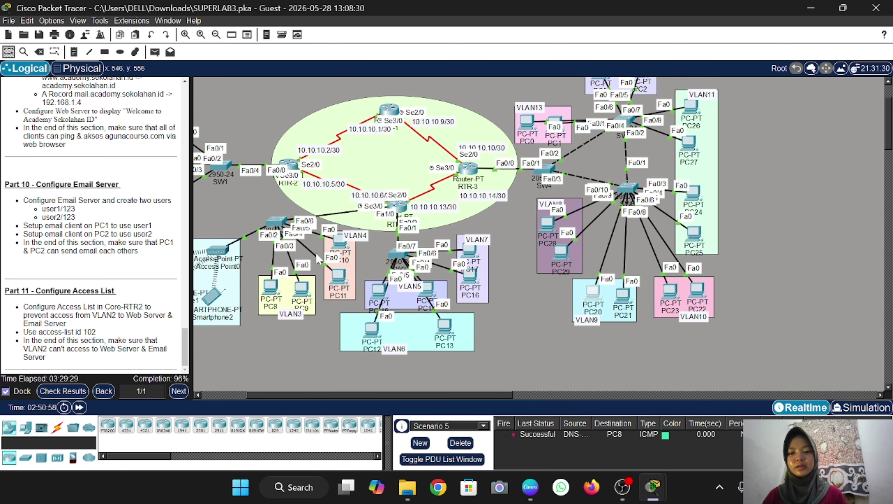
{"action": "scroll", "coordinate": [315, 253], "scroll_direction": "left", "scroll_amount": 4}
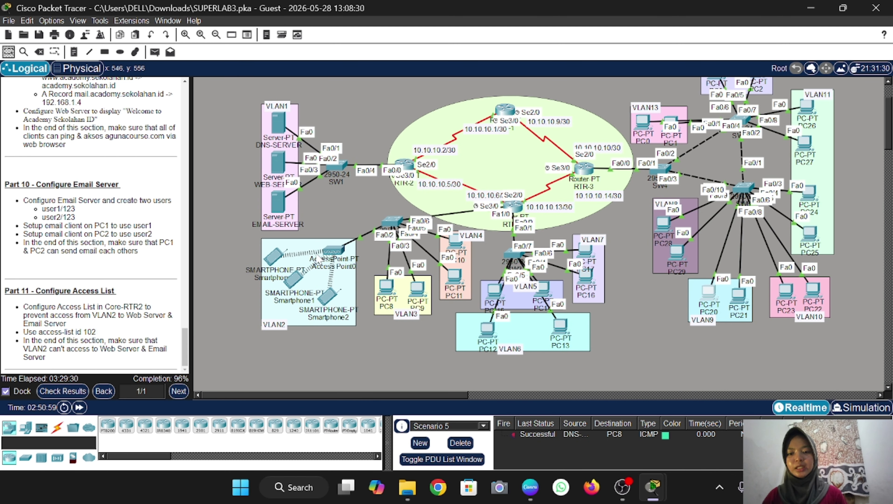
{"action": "double_click", "coordinate": [279, 201]}
Set EMAIL-SERVER's email domain to academy.sekolahan.id
{"action": "left_click", "coordinate": [321, 33]}
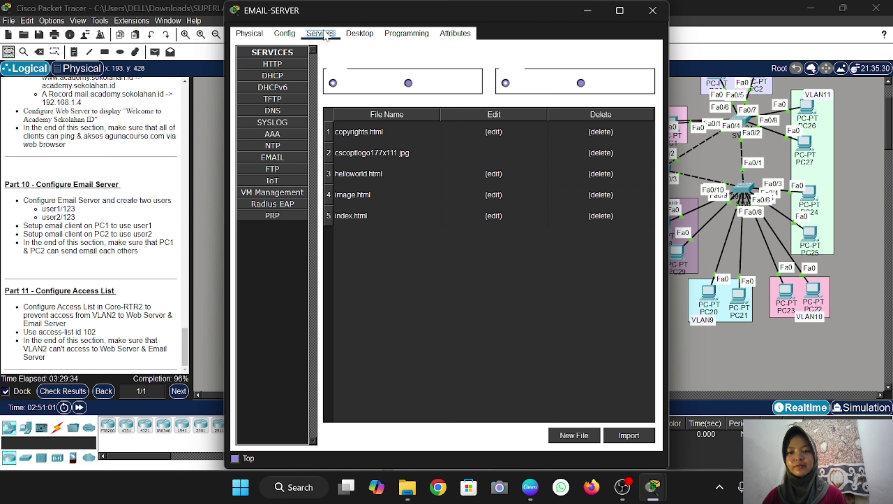
{"action": "left_click", "coordinate": [277, 161]}
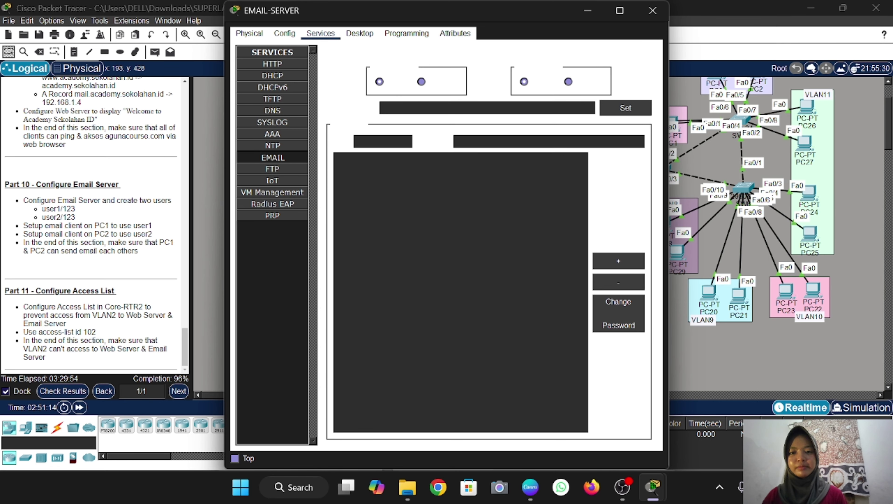
{"action": "left_click", "coordinate": [398, 108]}
{"action": "type", "text": "ac"}
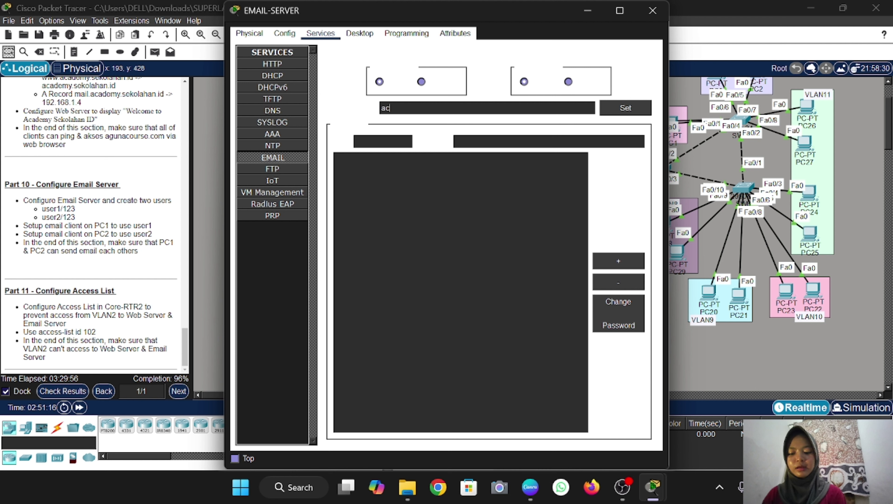
{"action": "type", "text": "ademy.s"}
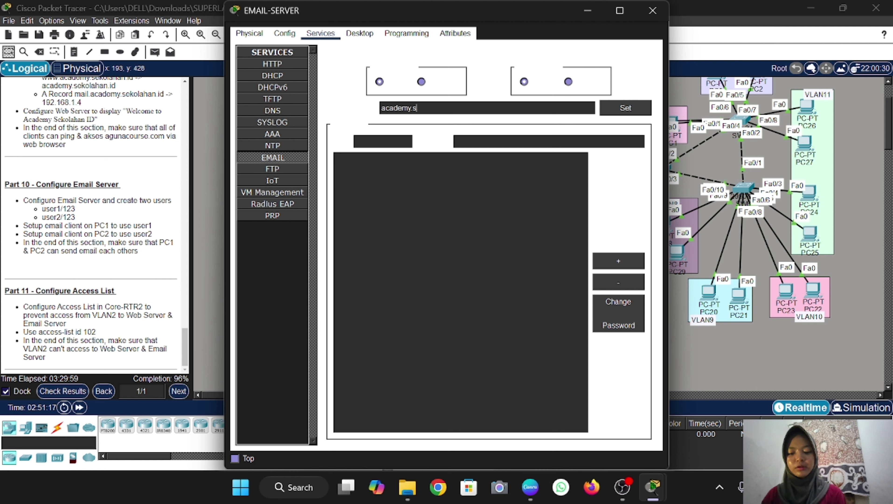
{"action": "type", "text": "ekolahan.id"}
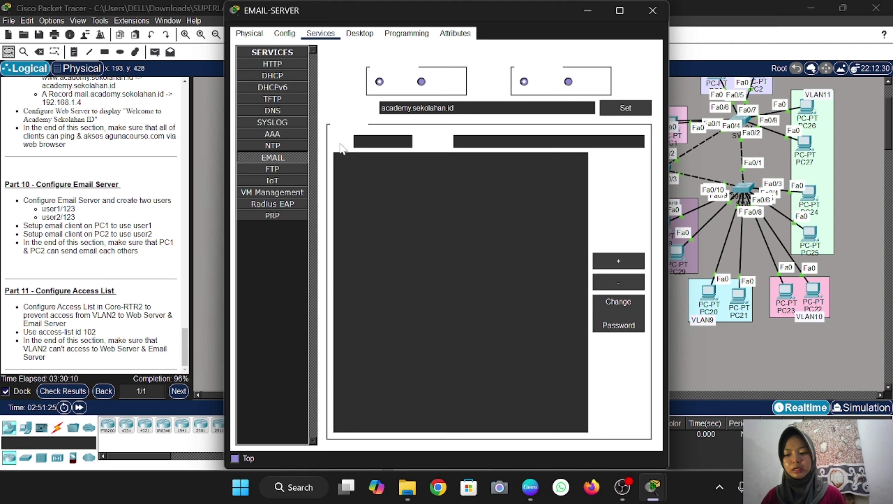
Add mail users user1 and user2 with their passwords, then close the server window
{"action": "type", "text": "user1"}
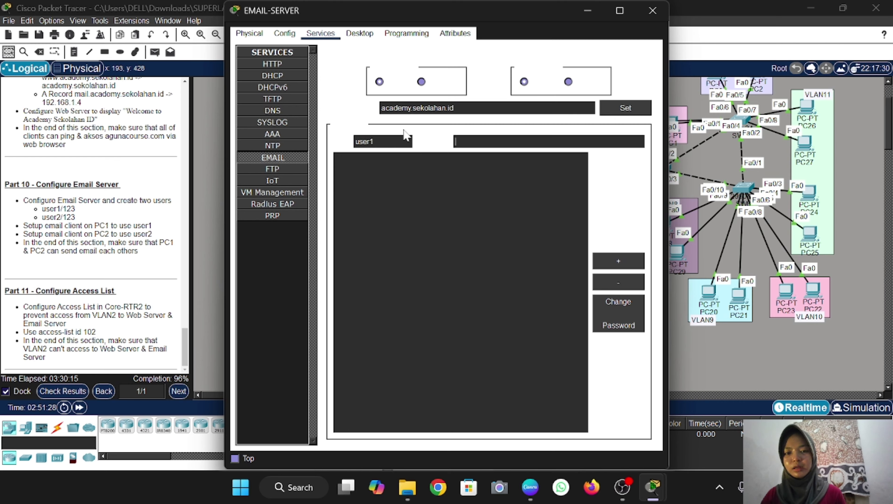
{"action": "left_click", "coordinate": [472, 143]}
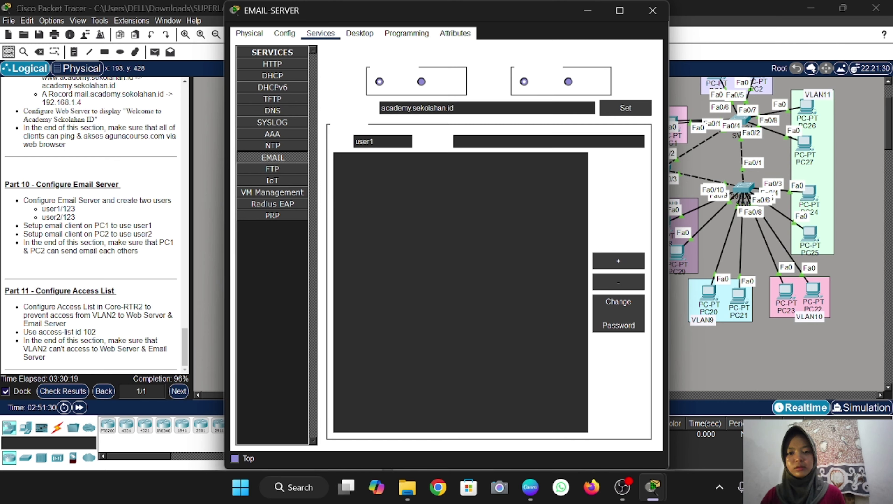
{"action": "type", "text": "123"}
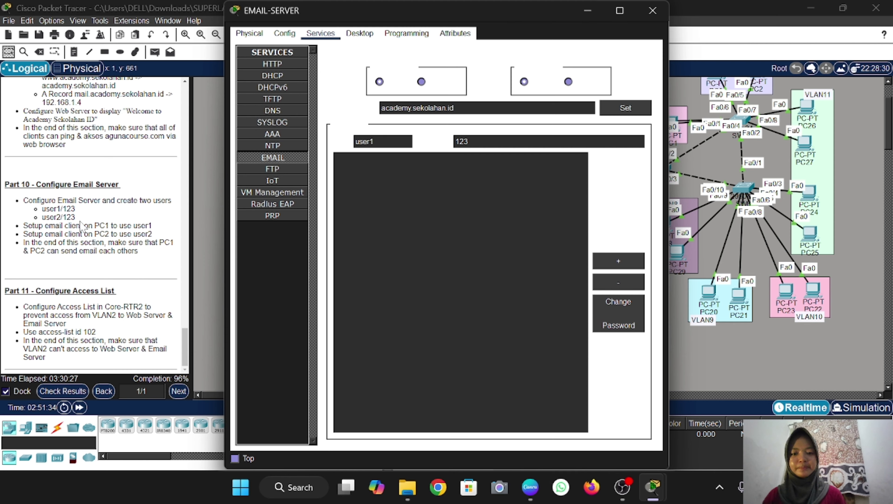
{"action": "left_click", "coordinate": [605, 263]}
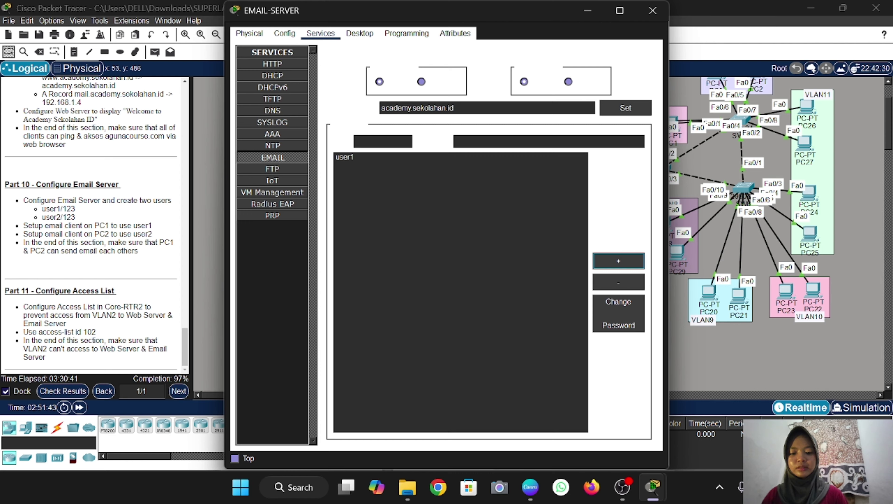
{"action": "left_click", "coordinate": [382, 142]}
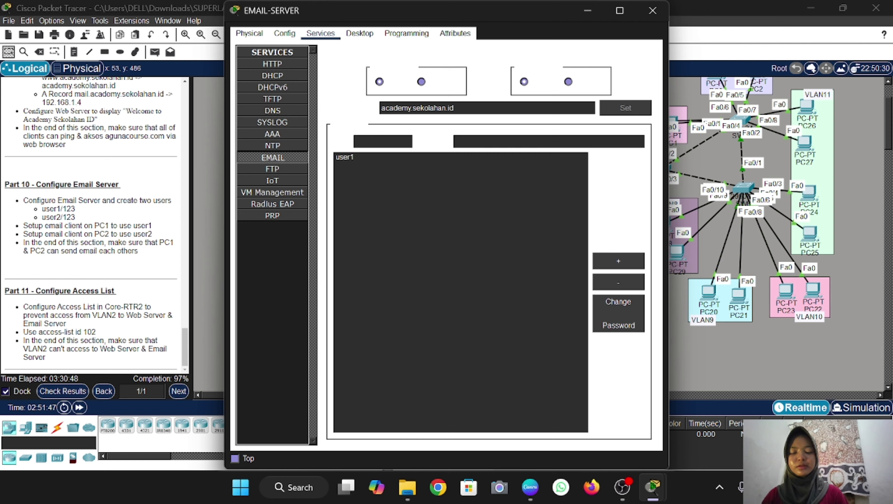
{"action": "type", "text": "user"}
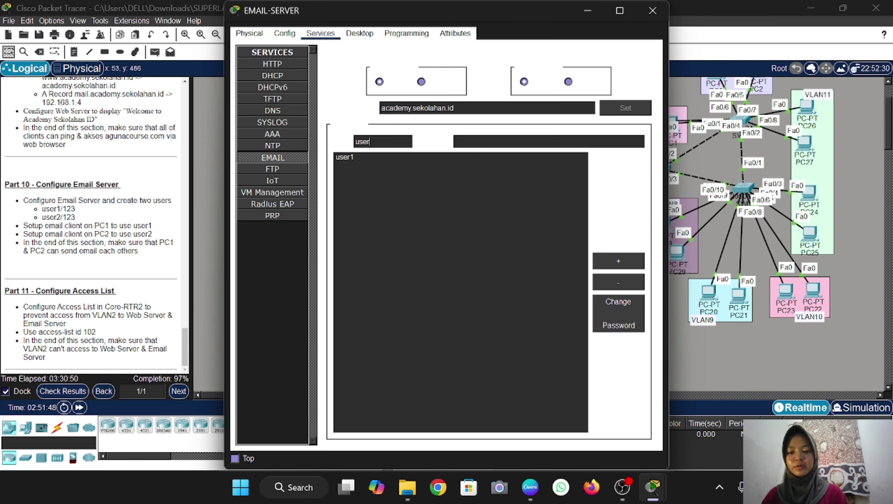
{"action": "type", "text": "2"}
{"action": "type", "text": "456"}
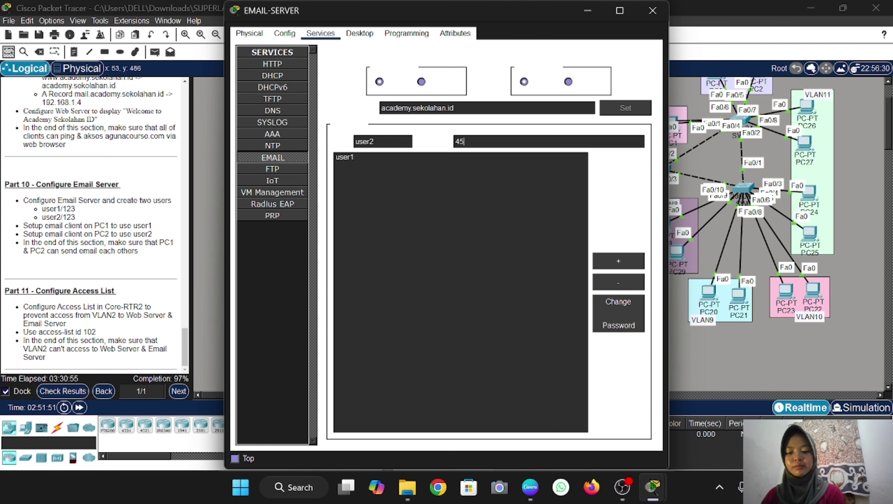
{"action": "left_click", "coordinate": [618, 261]}
{"action": "left_click", "coordinate": [650, 13]}
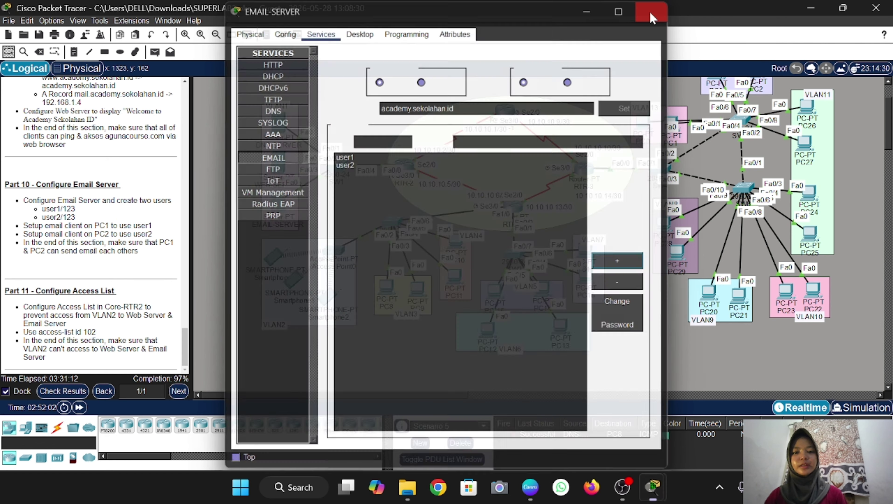
{"action": "scroll", "coordinate": [615, 184], "scroll_direction": "right", "scroll_amount": 8}
Switch PC1 to DHCP, obtaining 192.168.13.3, gateway 192.168.13.1, DNS 192.168.1.2
{"action": "scroll", "coordinate": [615, 184], "scroll_direction": "up", "scroll_amount": 3}
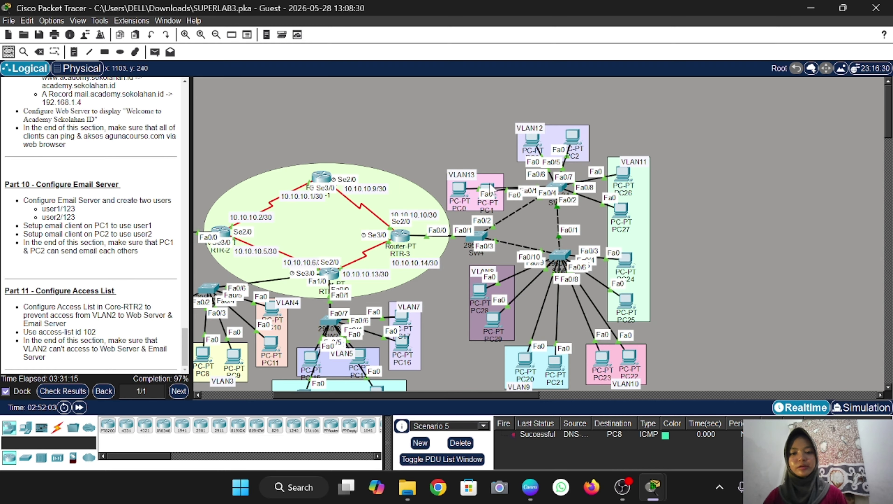
{"action": "mouse_move", "coordinate": [490, 190]}
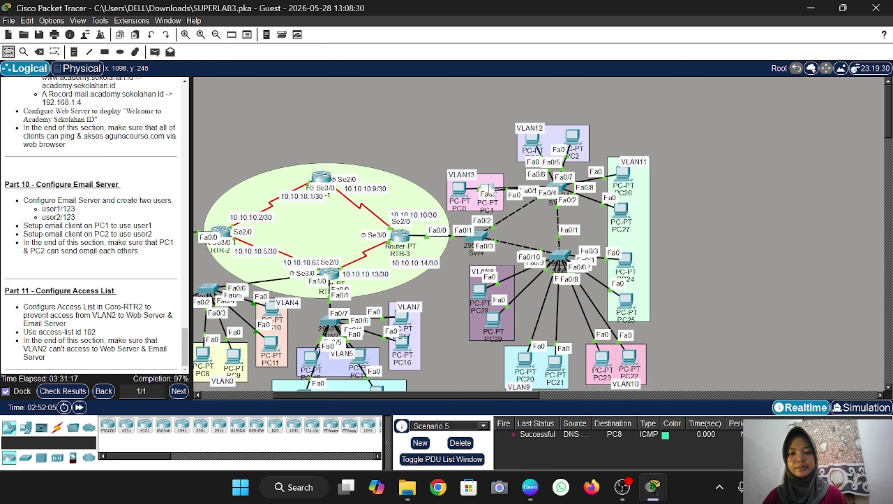
{"action": "left_click", "coordinate": [490, 190]}
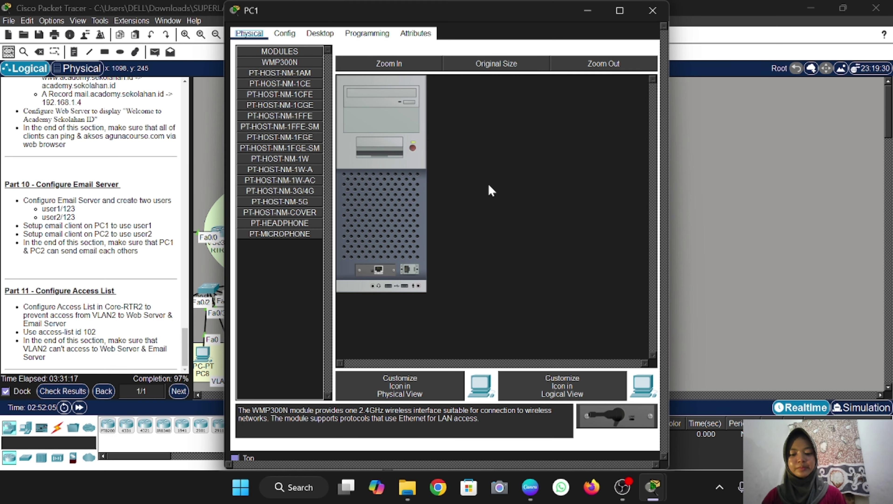
{"action": "left_click", "coordinate": [318, 36]}
{"action": "left_click", "coordinate": [276, 73]}
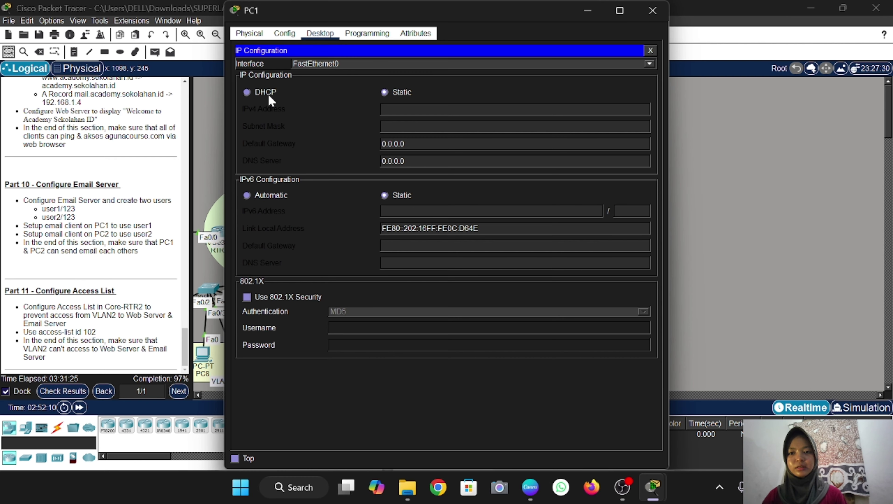
{"action": "left_click", "coordinate": [248, 92]}
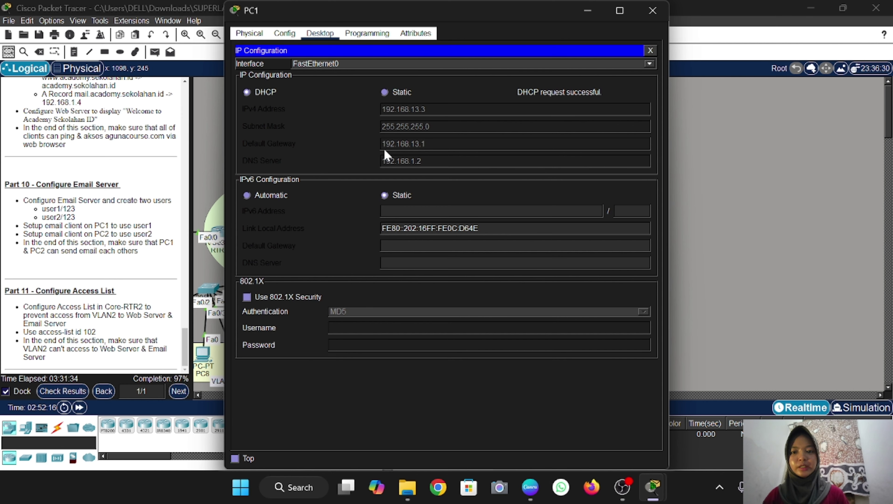
{"action": "left_click", "coordinate": [651, 52]}
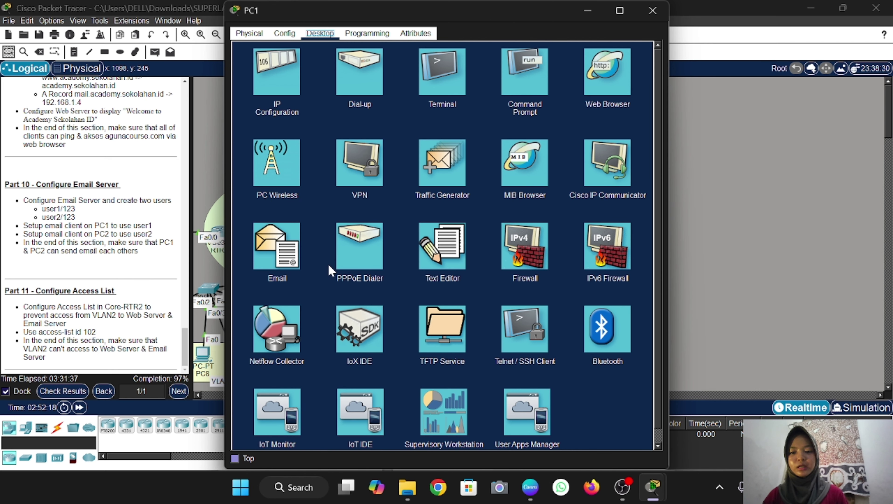
In PC1's email client, enter display name user1 and user1's e-mail address
{"action": "left_click", "coordinate": [279, 249]}
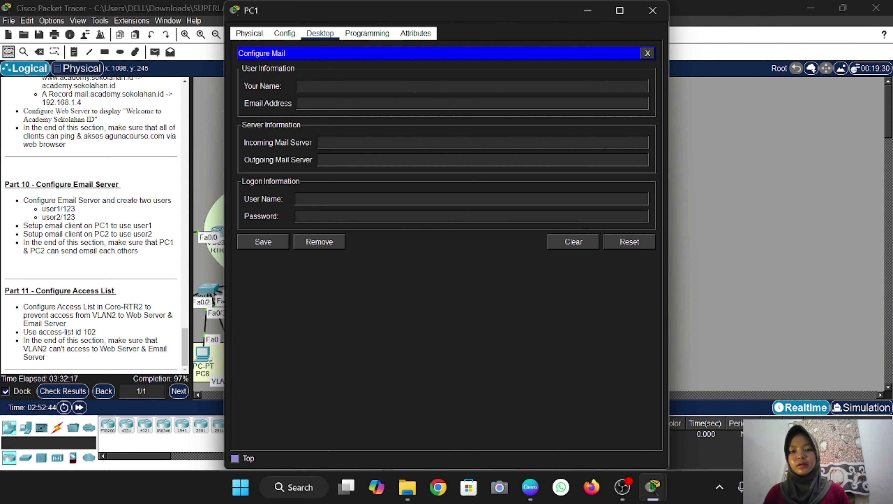
{"action": "type", "text": "user1"}
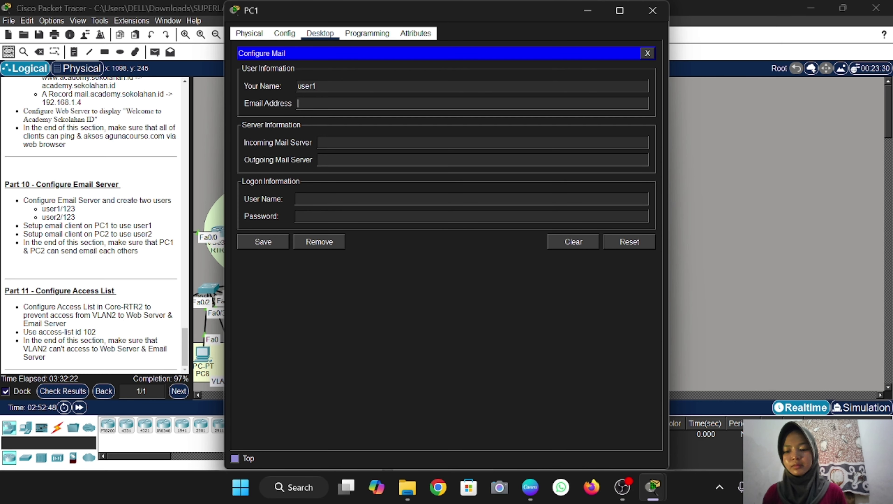
{"action": "left_click", "coordinate": [298, 103]}
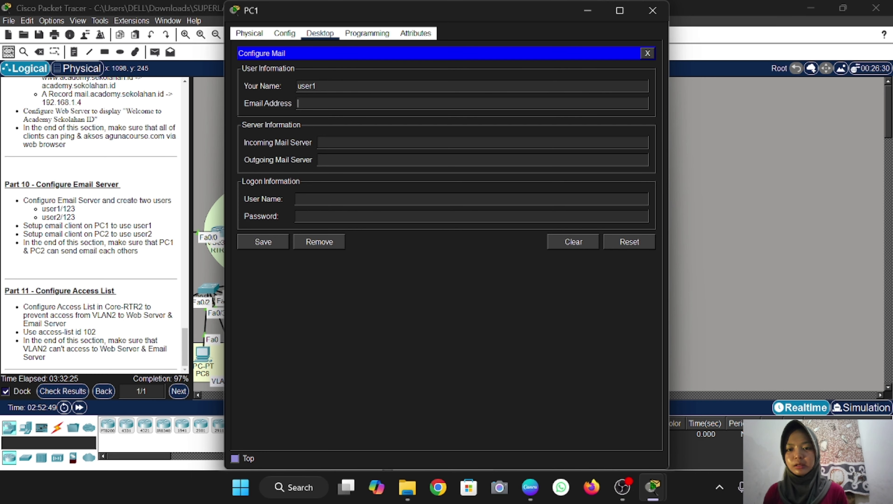
{"action": "type", "text": "user1"}
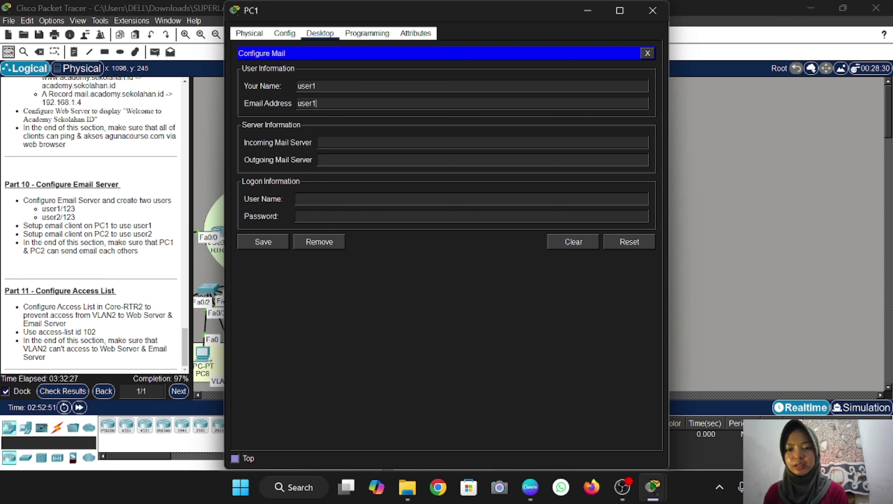
{"action": "type", "text": "@"}
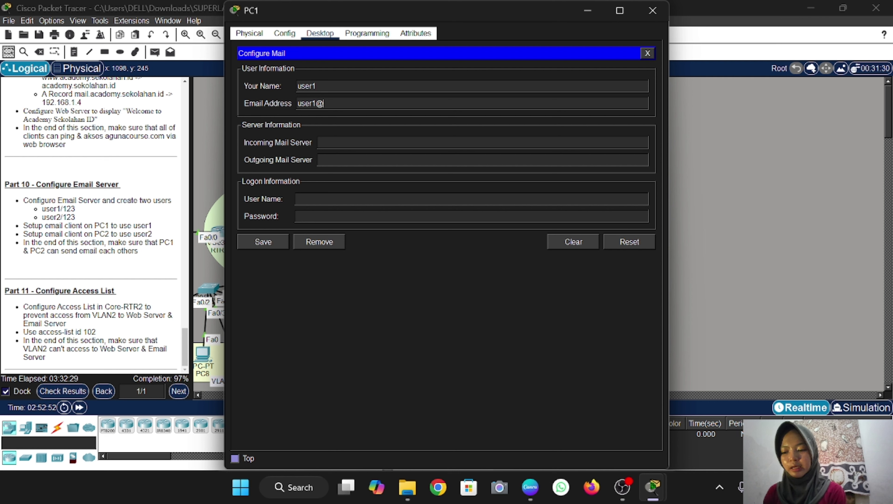
{"action": "type", "text": "mail"}
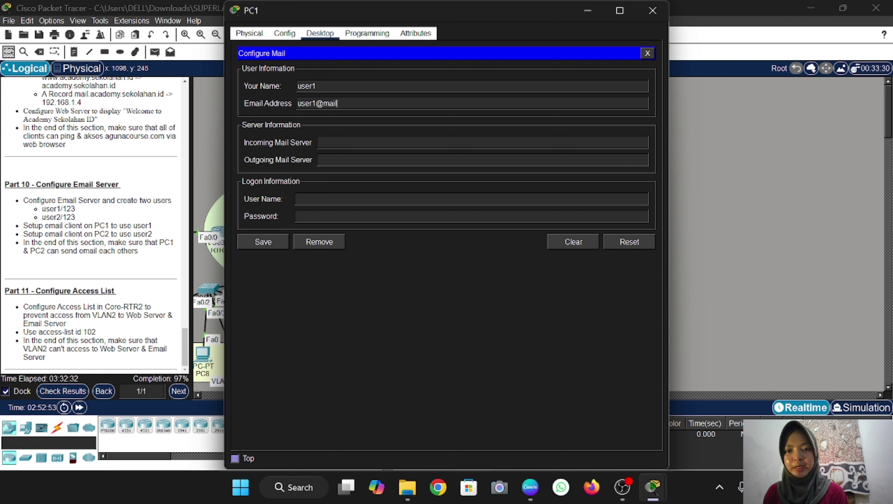
{"action": "type", "text": ".acade"}
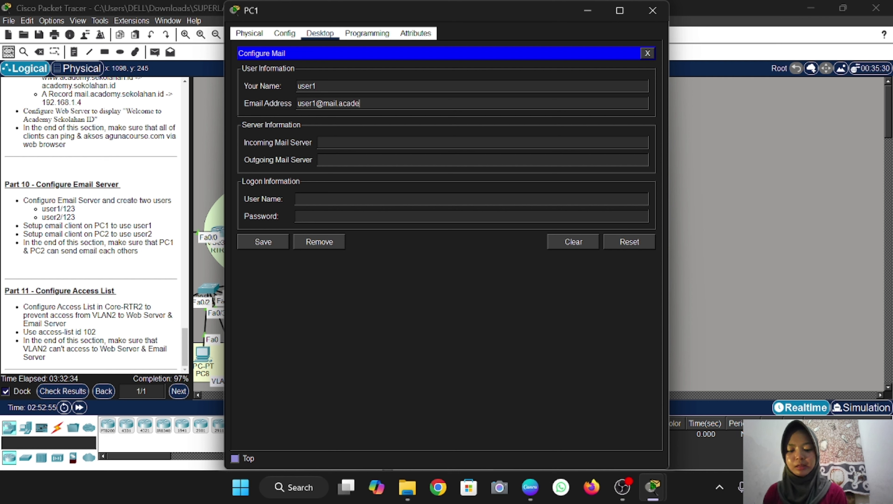
{"action": "type", "text": "my.seko"}
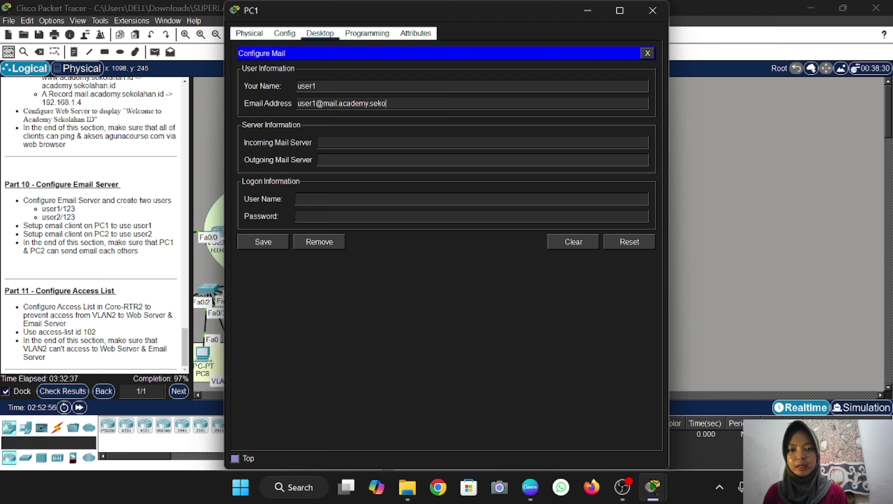
{"action": "type", "text": "lahan.id"}
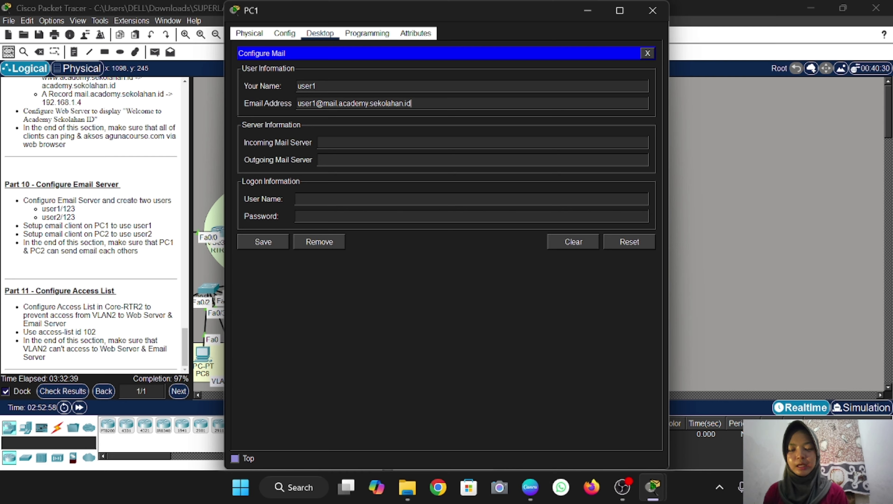
Set both incoming and outgoing mail servers to mail.academy.sekolahan.id
{"action": "left_click", "coordinate": [319, 143]}
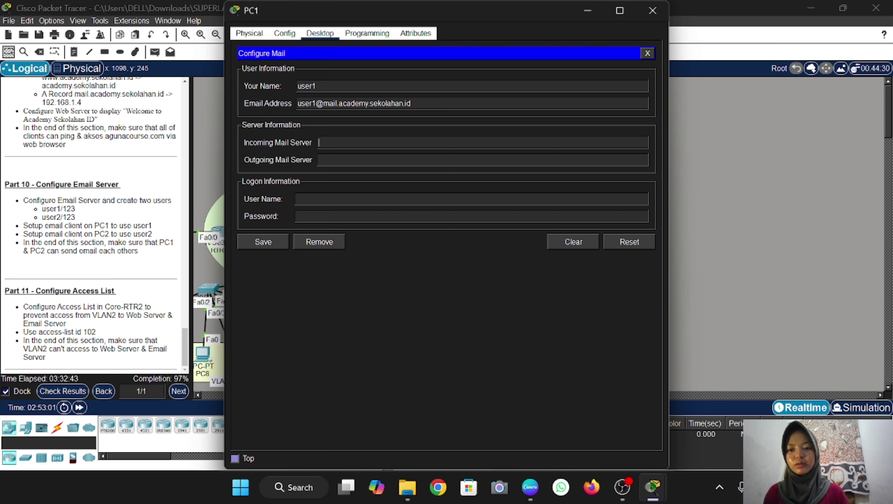
{"action": "type", "text": "mail"}
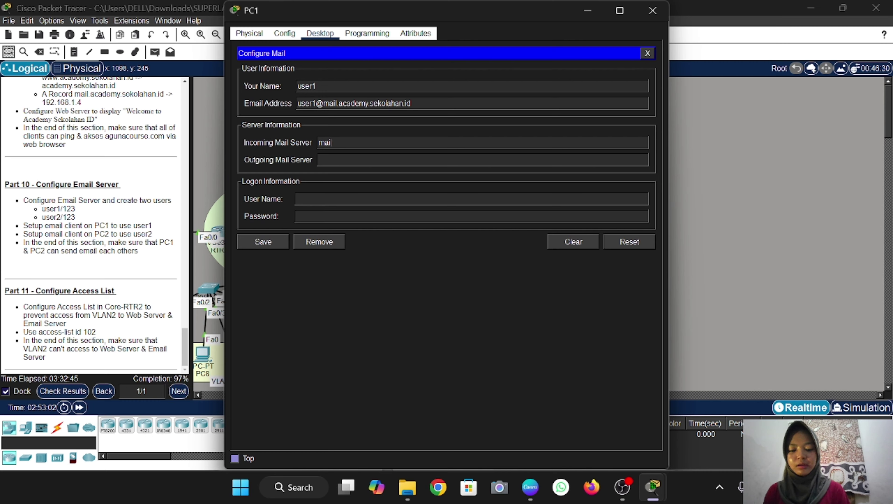
{"action": "type", "text": ".sekolahan"}
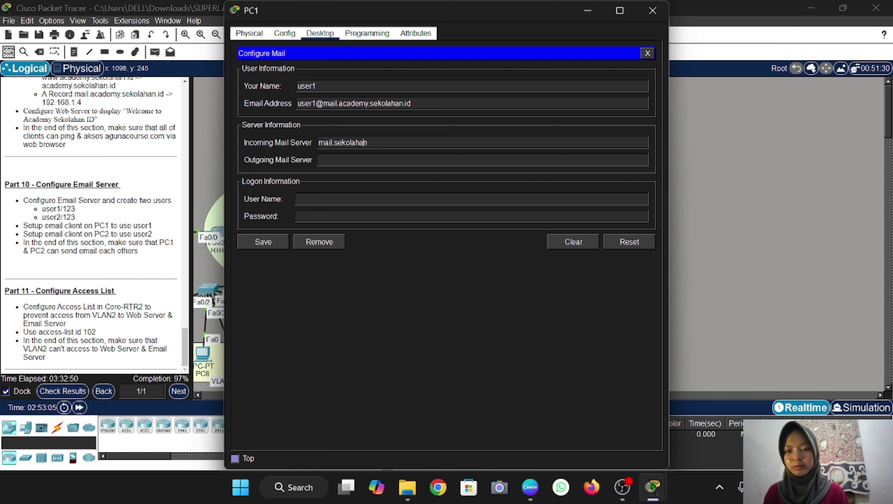
{"action": "left_click", "coordinate": [334, 142]}
{"action": "type", "text": "academy."}
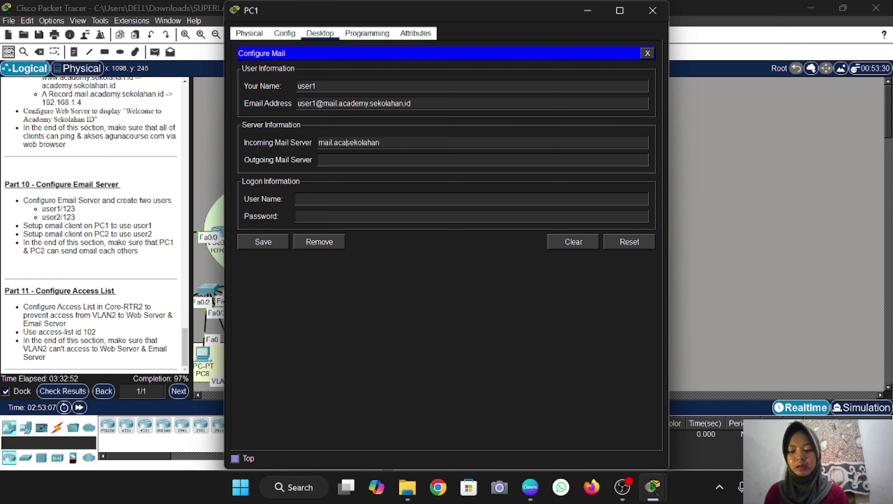
{"action": "type", "text": "."}
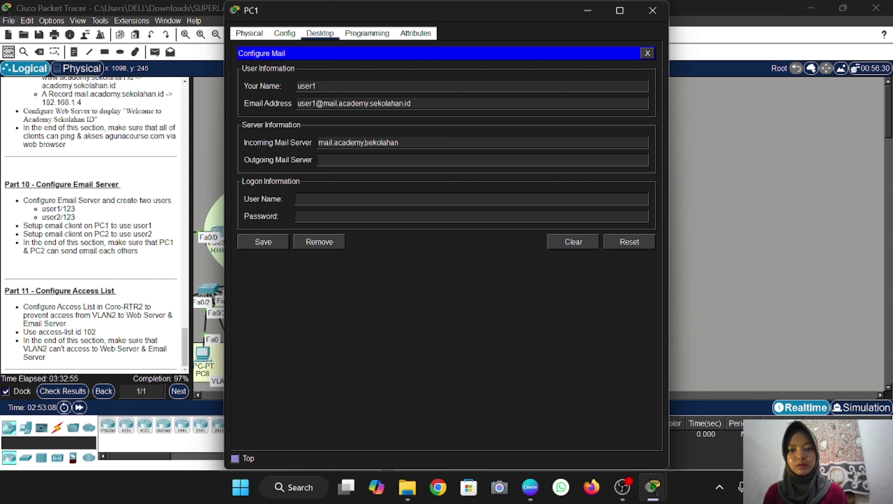
{"action": "type", "text": ".id"}
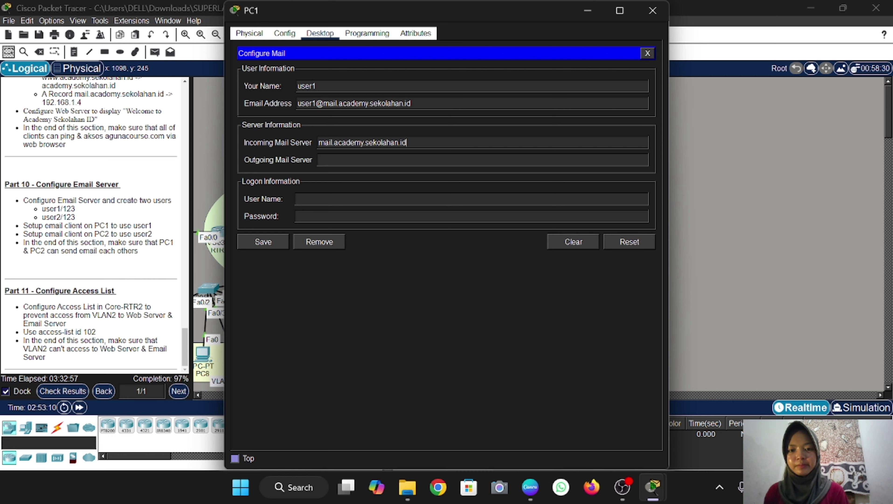
{"action": "left_click_drag", "start_coordinate": [407, 142], "coordinate": [319, 146]}
{"action": "key", "text": "ctrl+c"}
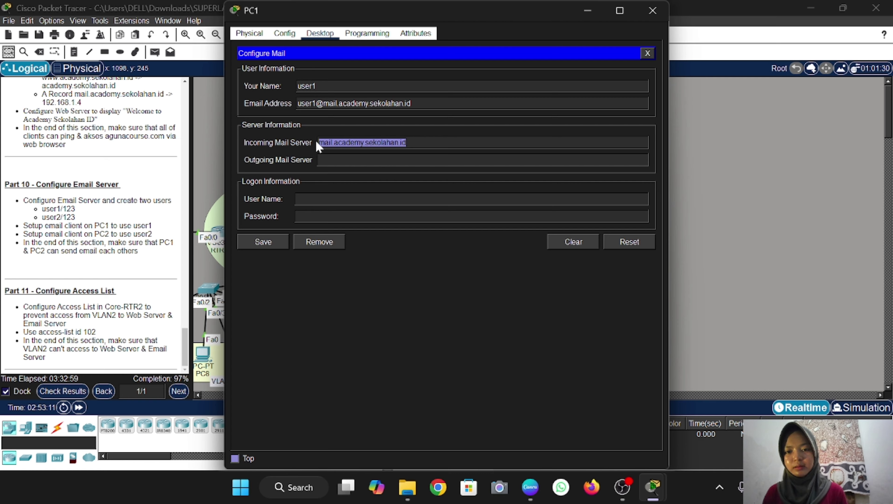
{"action": "key", "text": "Tab"}
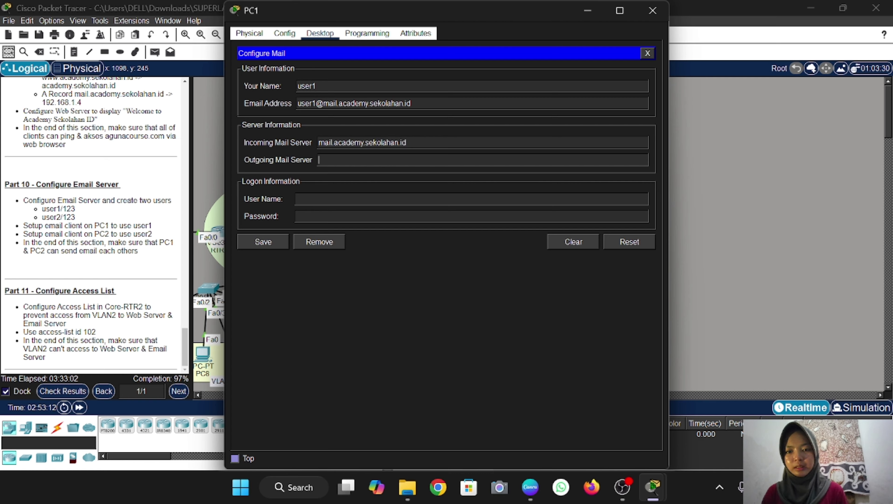
{"action": "key", "text": "ctrl+v"}
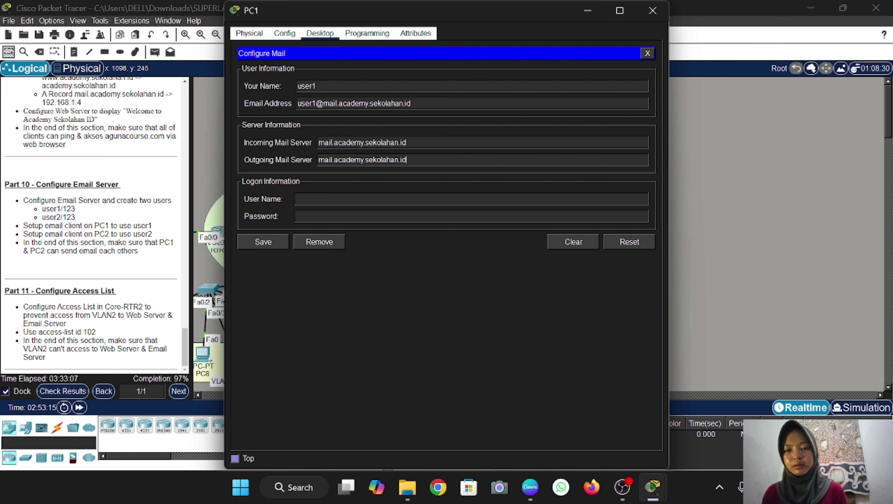
Enter user name user1 with its password, save the account, and close PC1
{"action": "type", "text": "user1"}
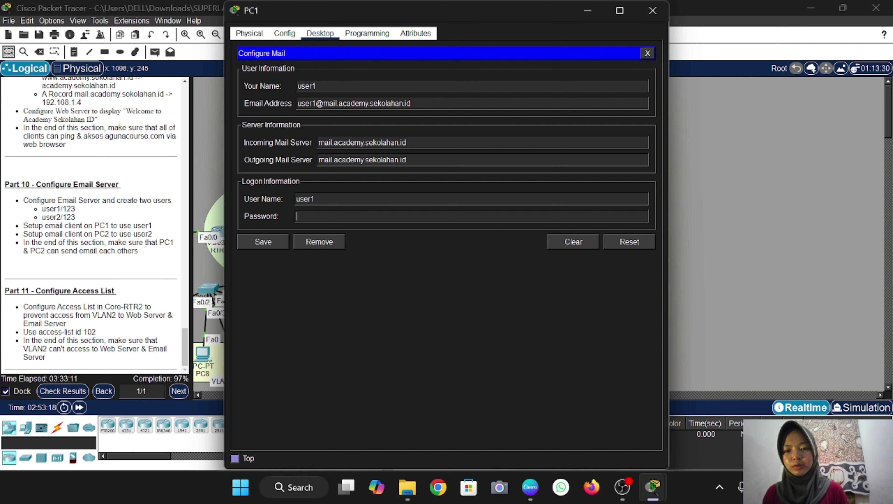
{"action": "type", "text": "123"}
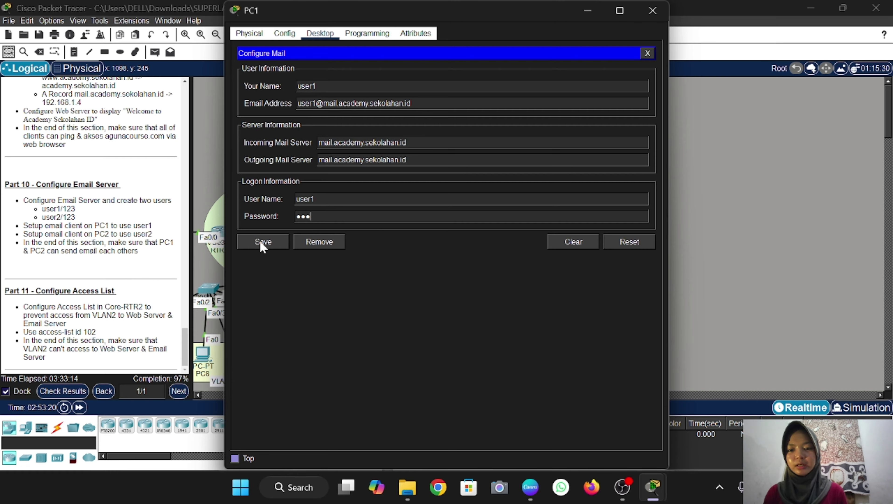
{"action": "left_click", "coordinate": [260, 243]}
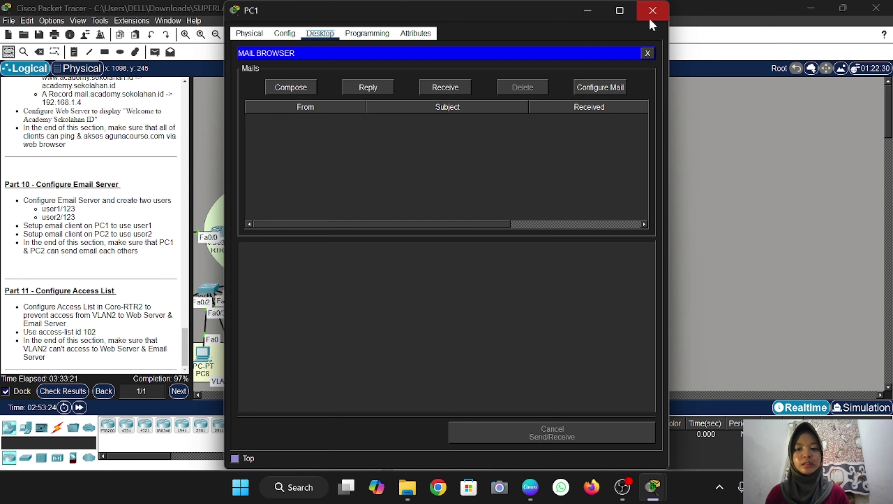
{"action": "left_click", "coordinate": [652, 10]}
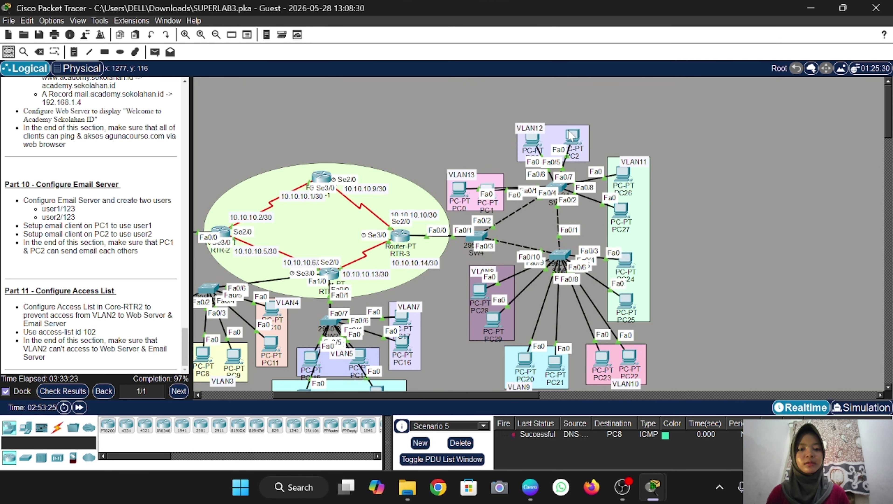
Switch PC2 to DHCP, obtaining 192.168.12.3, gateway 192.168.12.1, DNS 192.168.1.2
{"action": "left_click", "coordinate": [571, 136]}
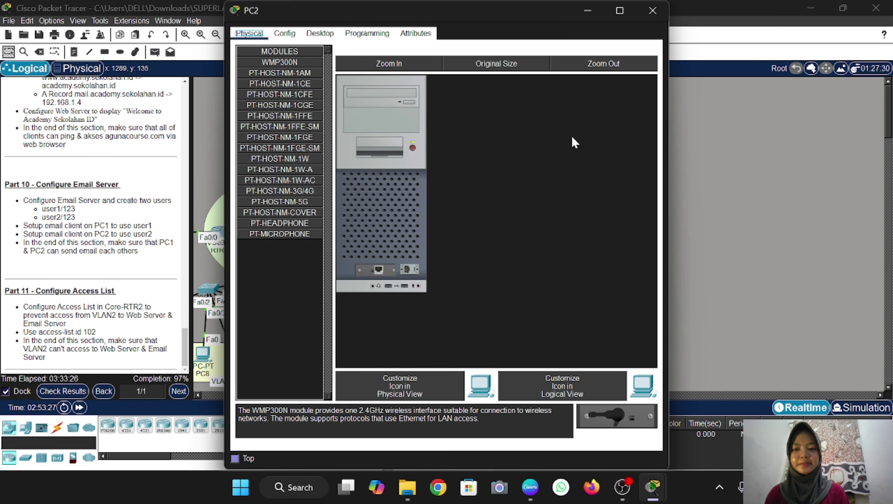
{"action": "left_click", "coordinate": [320, 34]}
{"action": "left_click", "coordinate": [273, 70]}
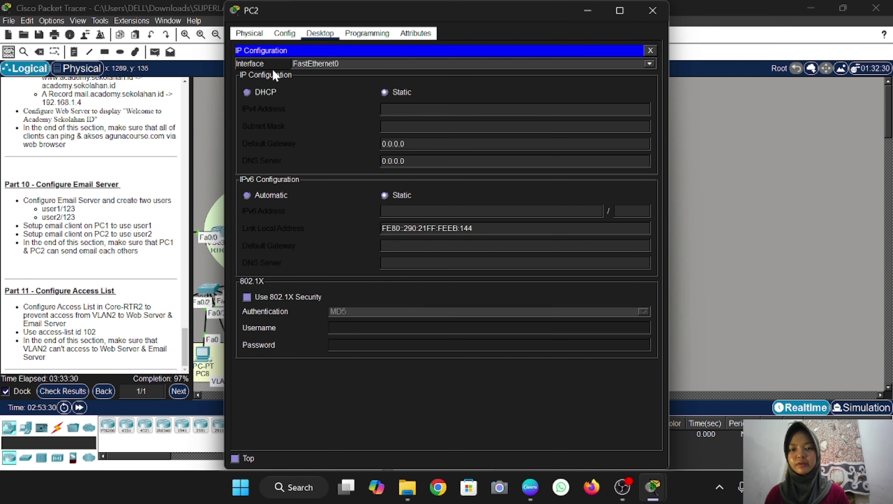
{"action": "left_click", "coordinate": [247, 92]}
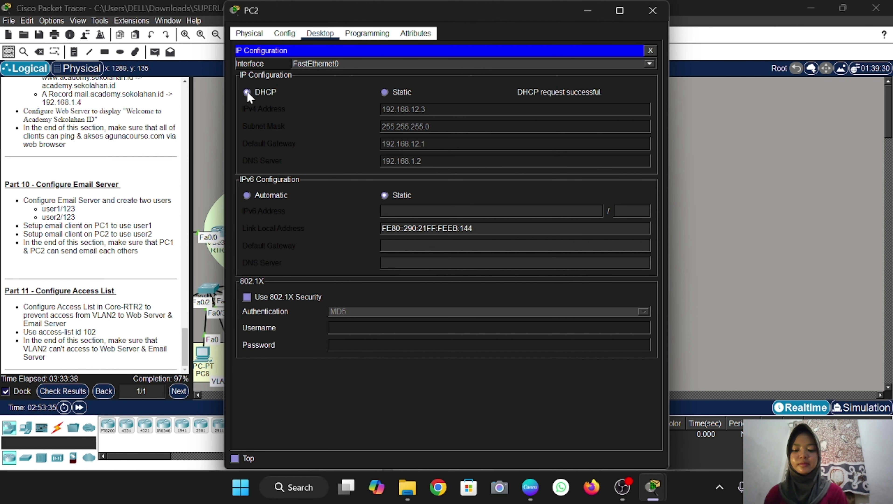
{"action": "left_click", "coordinate": [650, 51]}
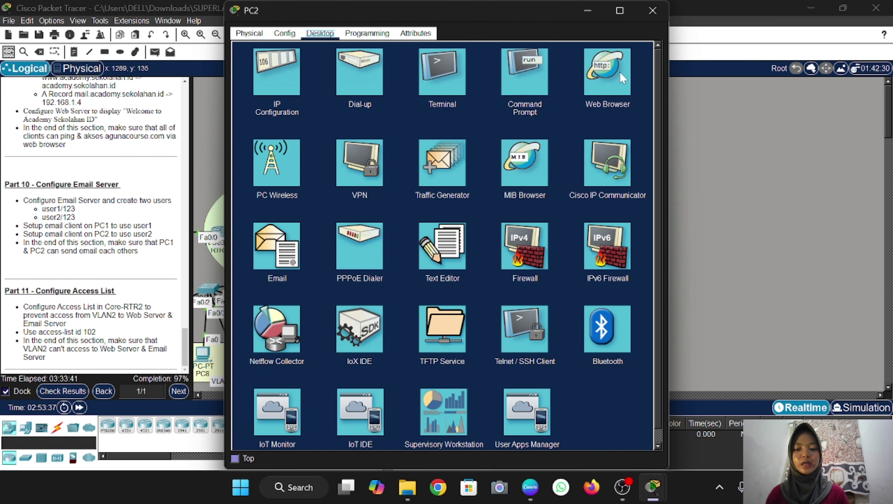
In PC2's email client, enter user2's name, e-mail address, and mail.academy.sekolahan.id servers
{"action": "left_click", "coordinate": [277, 242]}
{"action": "type", "text": "user2"}
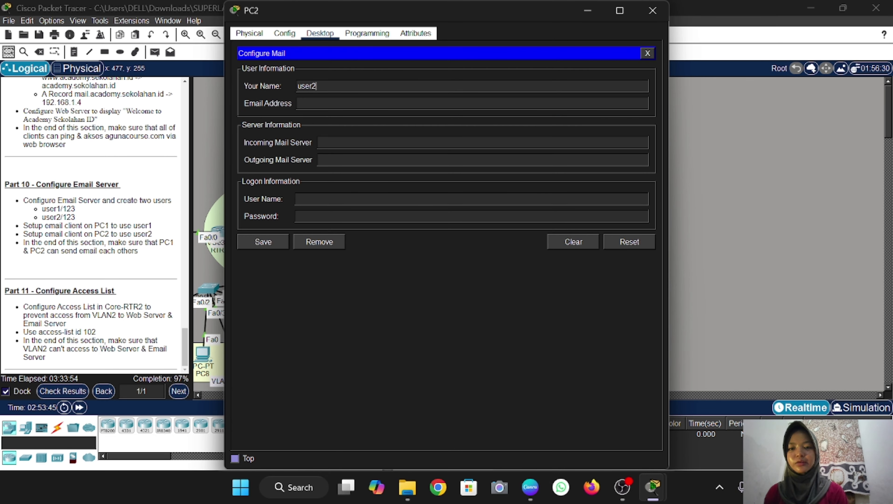
{"action": "type", "text": "us"}
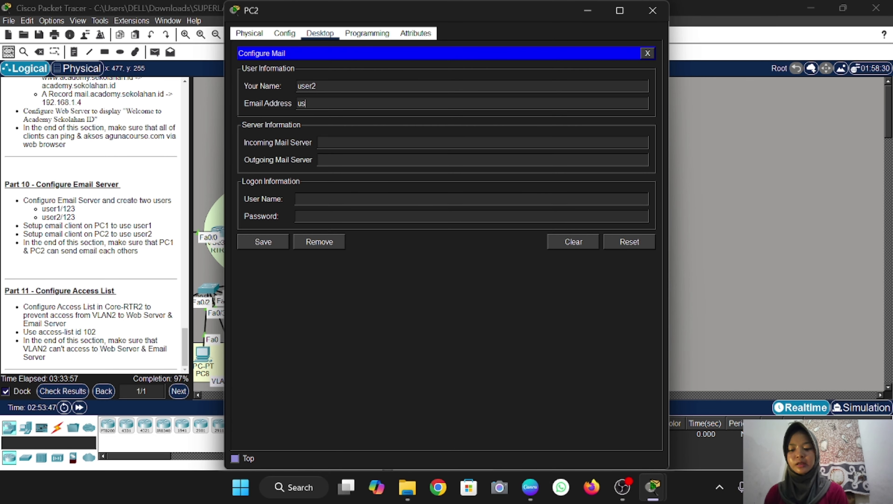
{"action": "type", "text": "er2"}
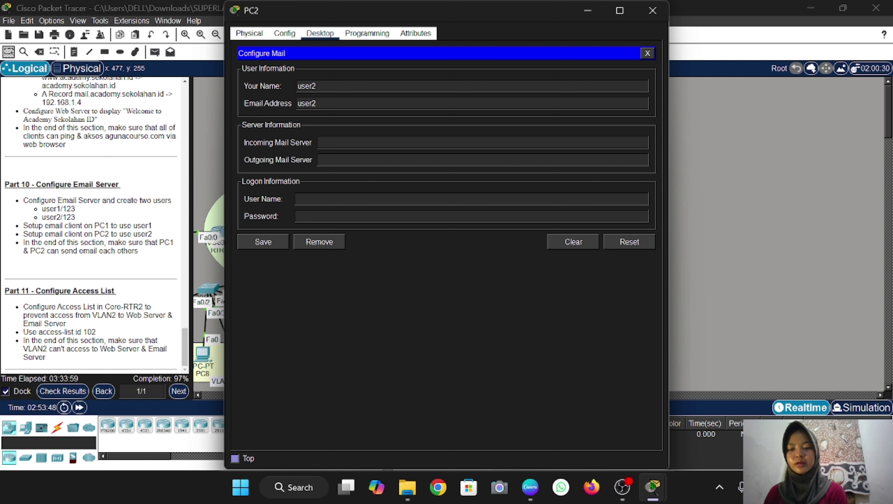
{"action": "type", "text": "@mail."}
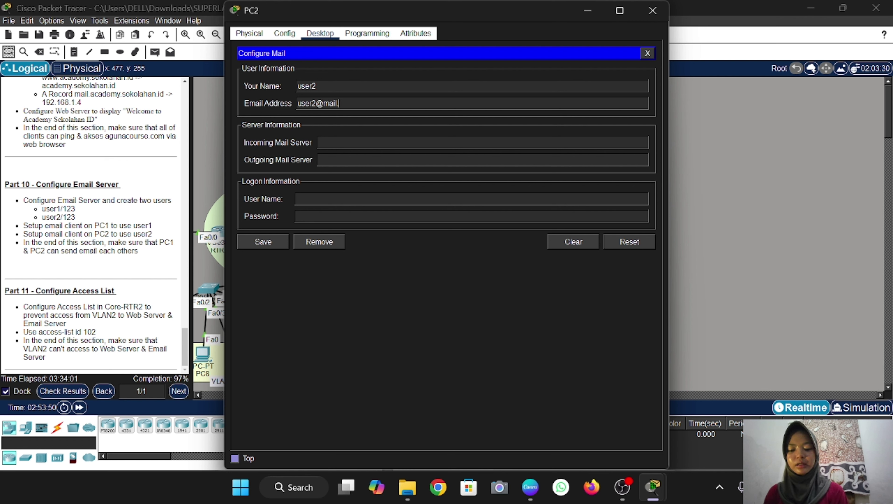
{"action": "type", "text": "academy.s"}
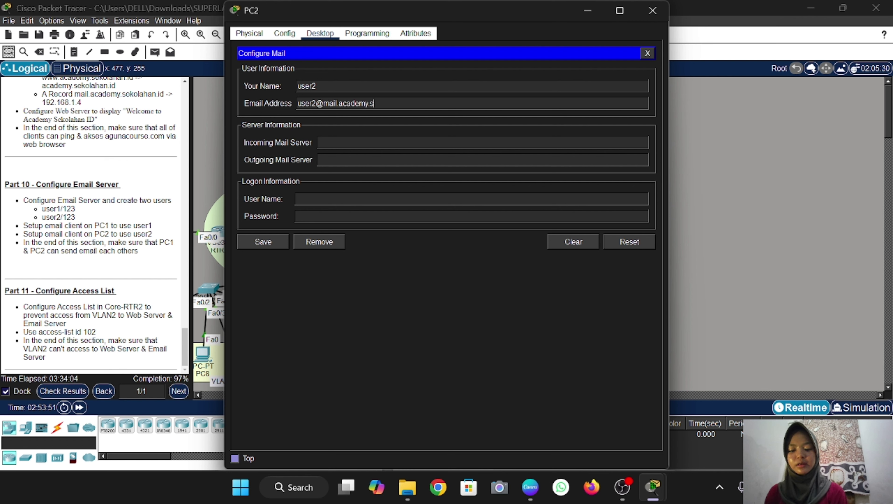
{"action": "type", "text": "ekolahan.id"}
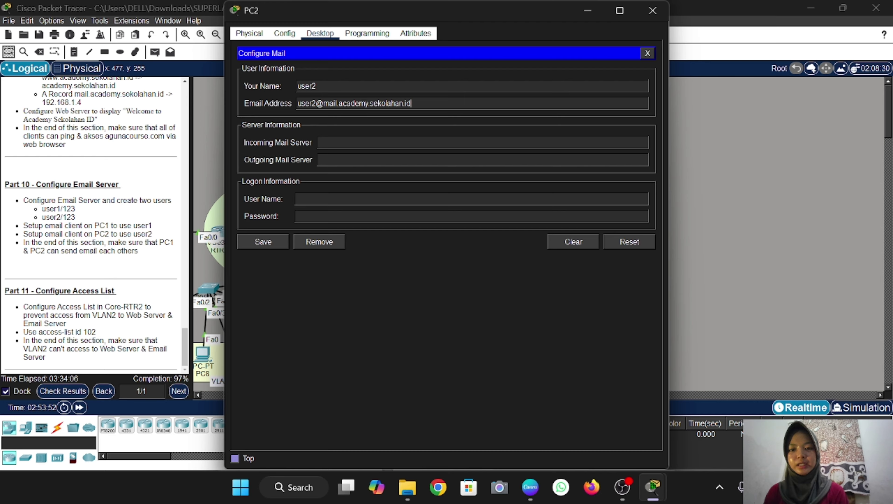
{"action": "left_click", "coordinate": [319, 143]}
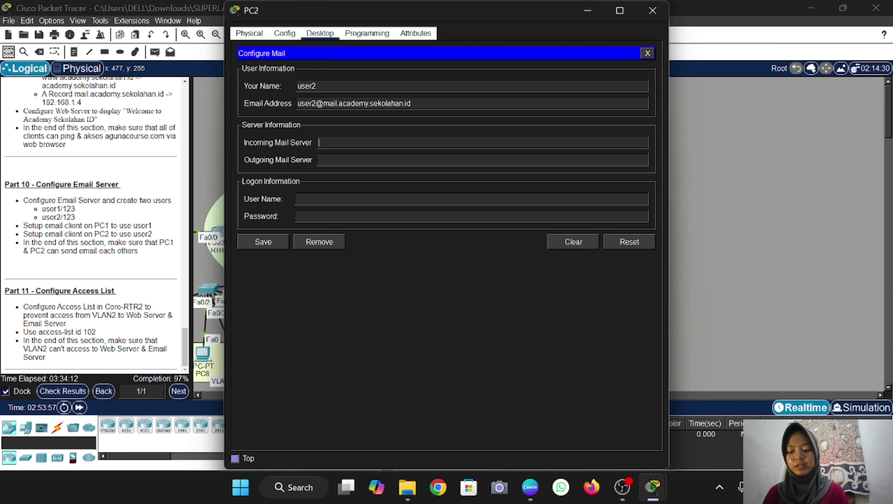
{"action": "type", "text": "mail.academy.sekolahan.id"}
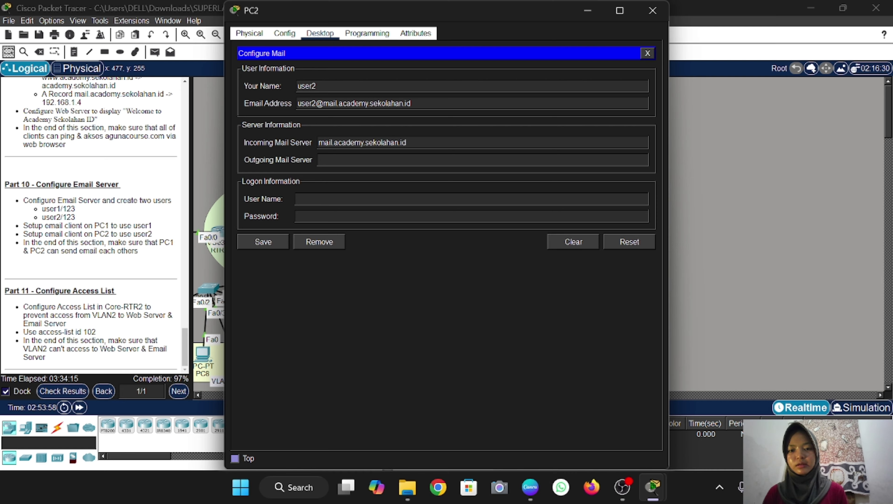
{"action": "type", "text": "mail.academy.sekolahan.id"}
Set the user name to user2 with its password and save the mail account
{"action": "left_click", "coordinate": [298, 199]}
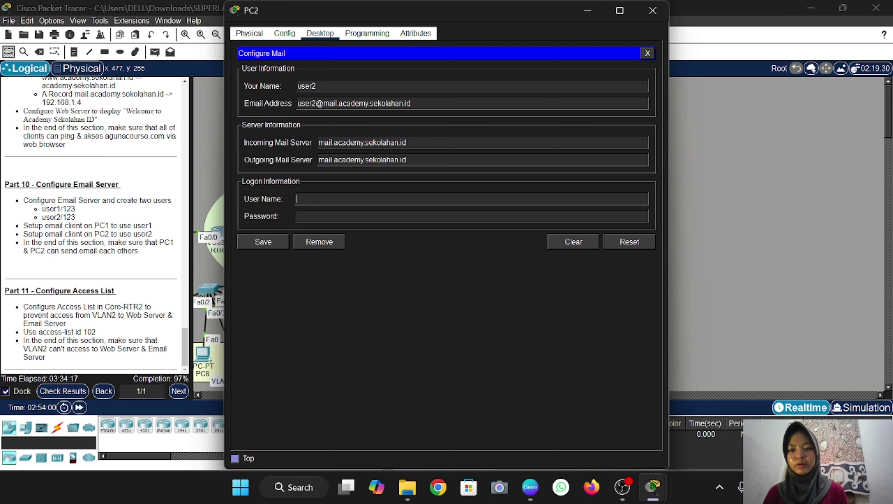
{"action": "type", "text": "user 2"}
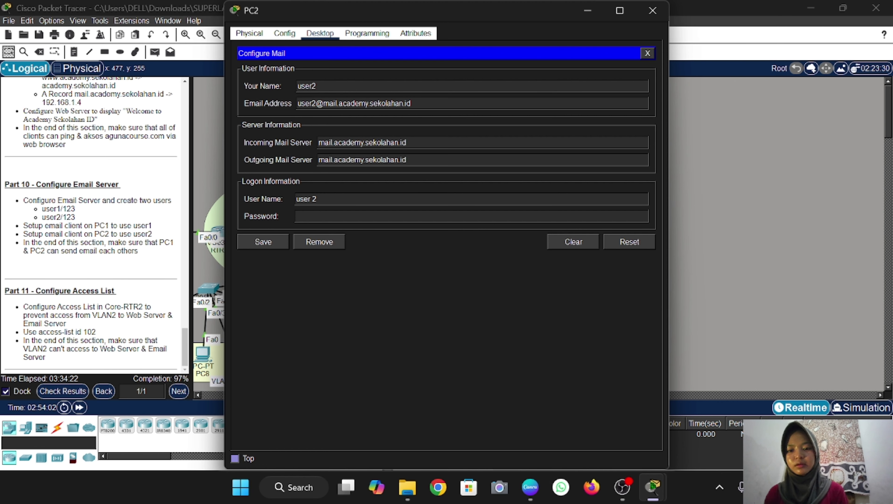
{"action": "left_click", "coordinate": [310, 199]}
{"action": "key", "text": "BackSpace"}
{"action": "key", "text": "Tab"}
{"action": "type", "text": "123"}
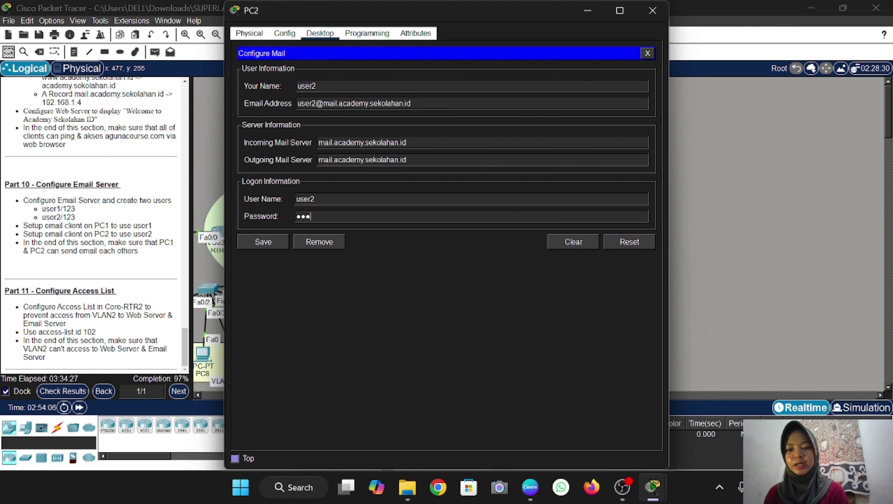
{"action": "left_click", "coordinate": [264, 243]}
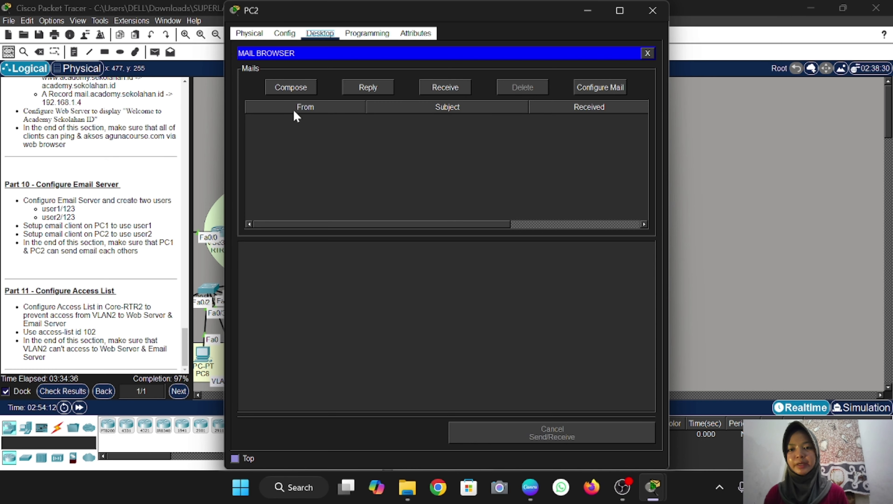
From PC2, mail the first user's academy address with subject 'connect' and body 'hi'
{"action": "left_click", "coordinate": [291, 88]}
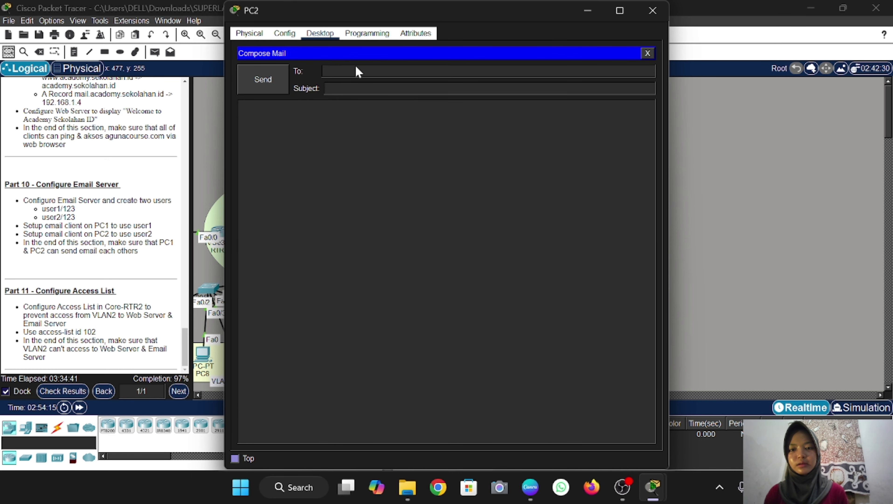
{"action": "type", "text": "user1"}
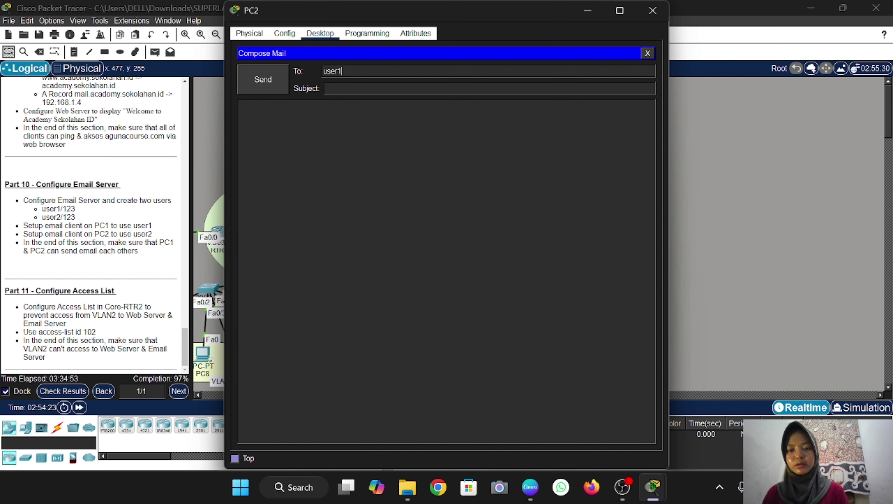
{"action": "type", "text": "@"}
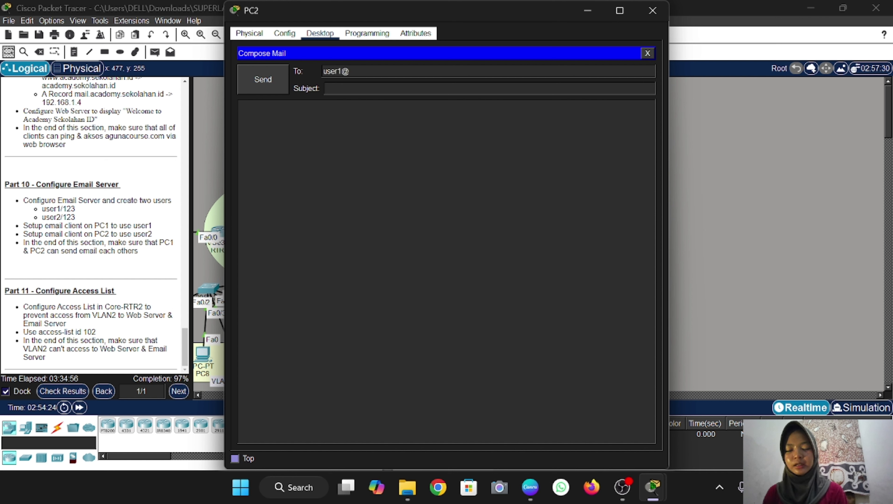
{"action": "type", "text": "academy"}
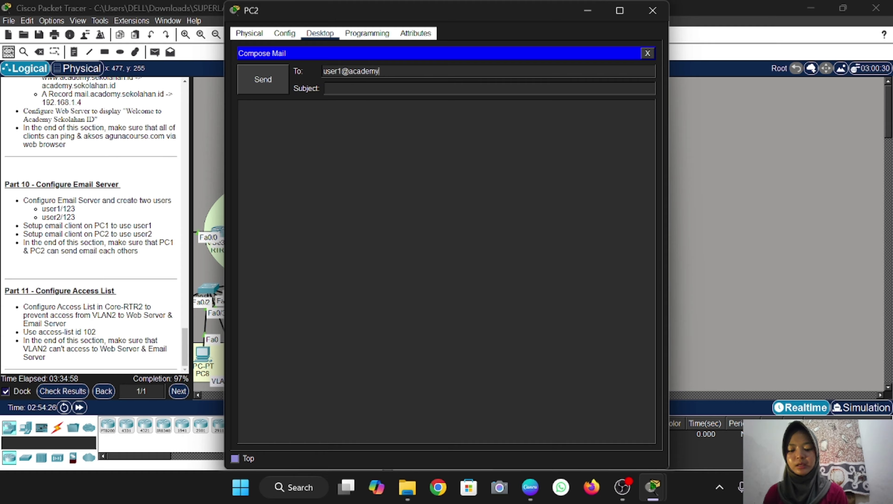
{"action": "type", "text": ".sekolahan"}
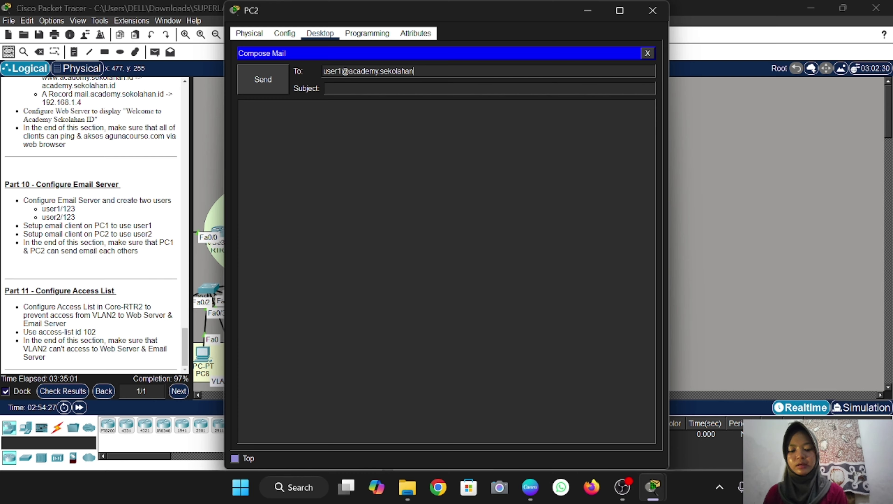
{"action": "type", "text": ".id"}
{"action": "type", "text": "connect"}
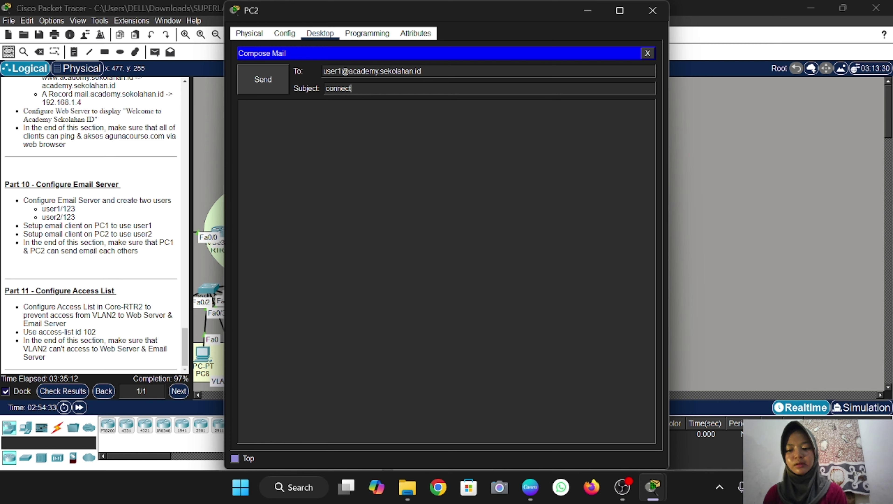
{"action": "left_click", "coordinate": [240, 106]}
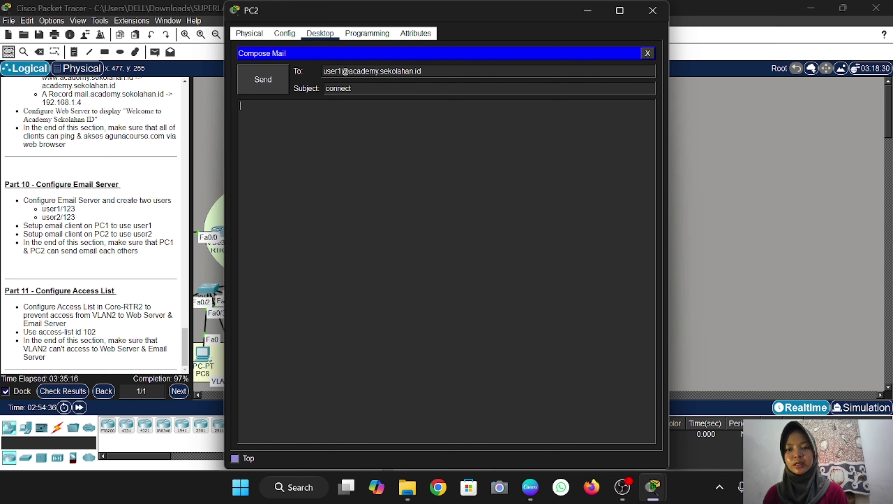
{"action": "type", "text": "hi"}
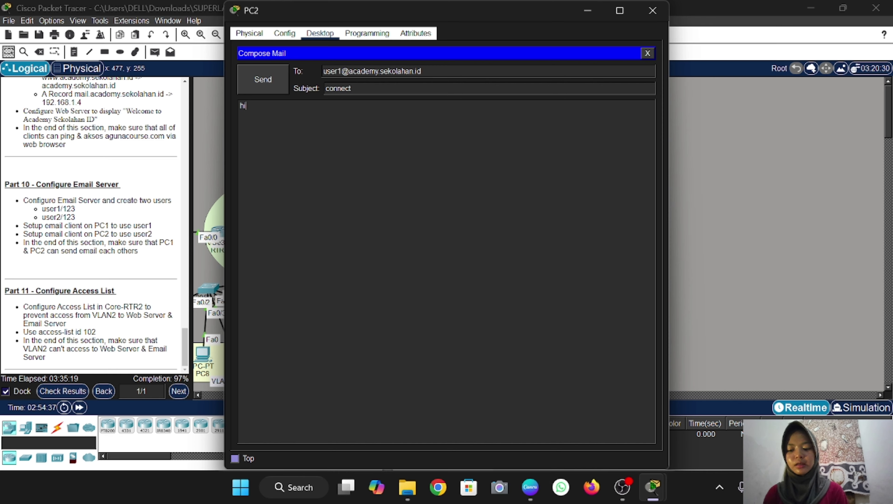
{"action": "left_click", "coordinate": [255, 82]}
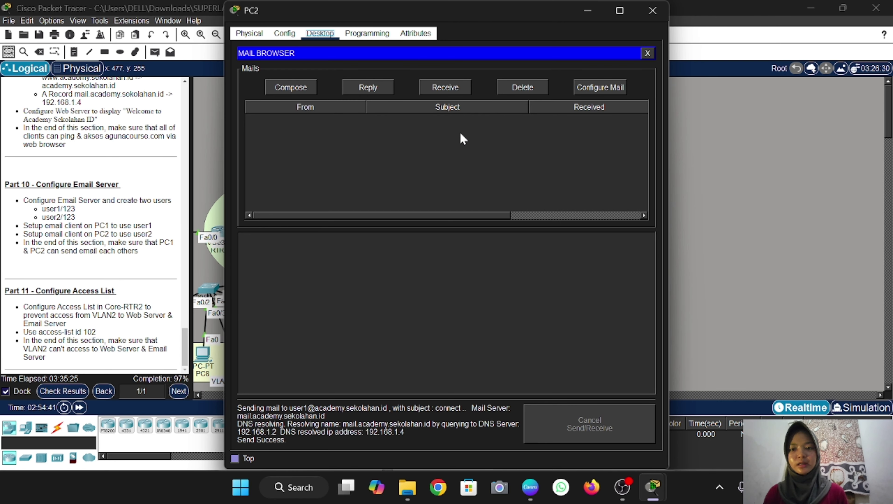
{"action": "left_click", "coordinate": [209, 147]}
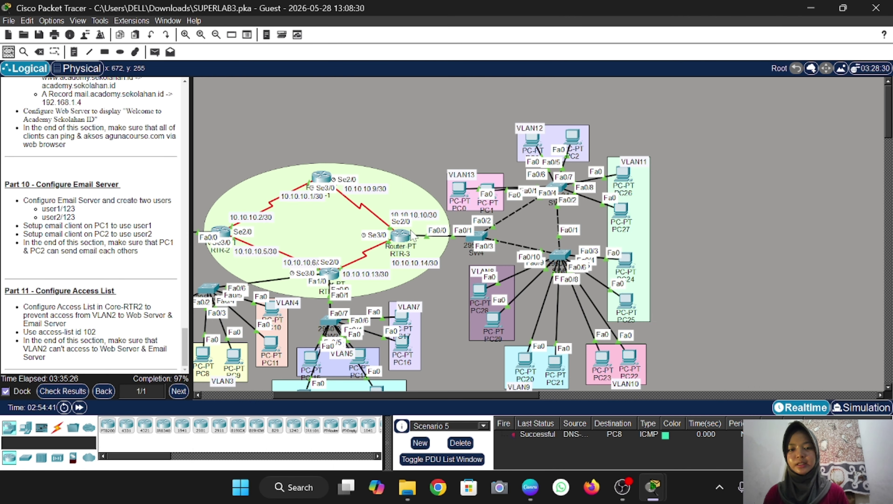
Open PC1's email client, receive new mail and read the 'connect' message
{"action": "left_click", "coordinate": [486, 190]}
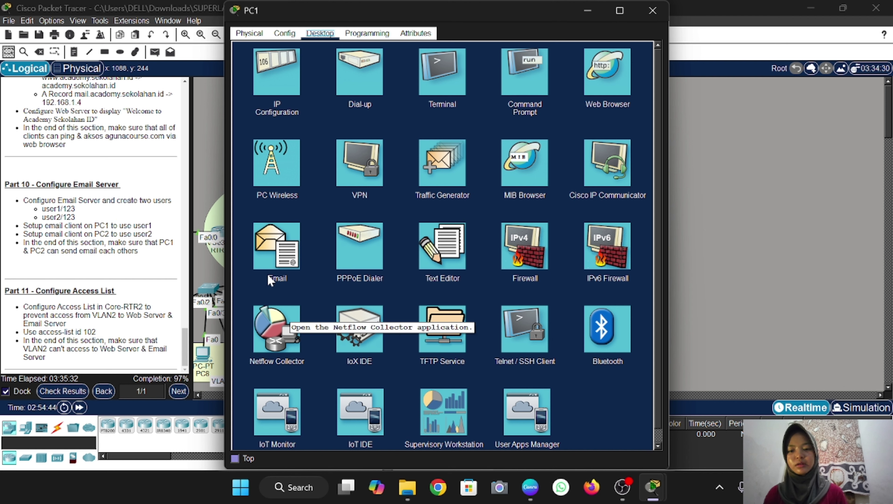
{"action": "left_click", "coordinate": [268, 248]}
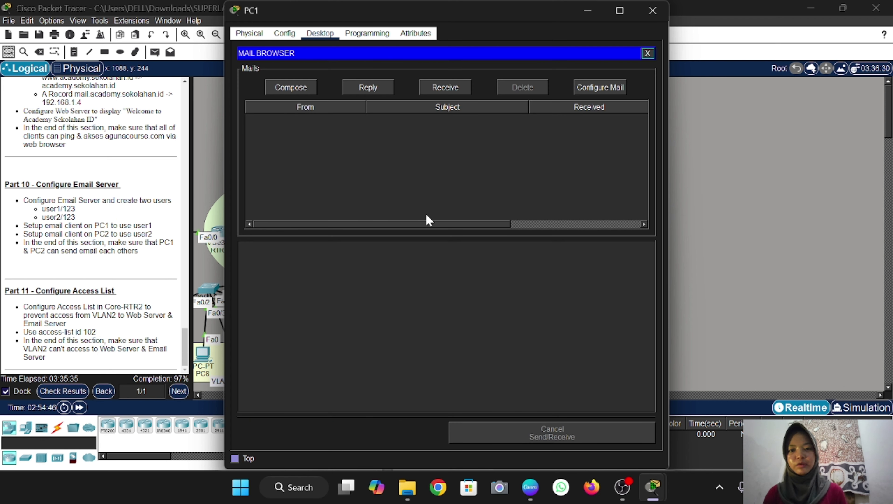
{"action": "left_click", "coordinate": [445, 88]}
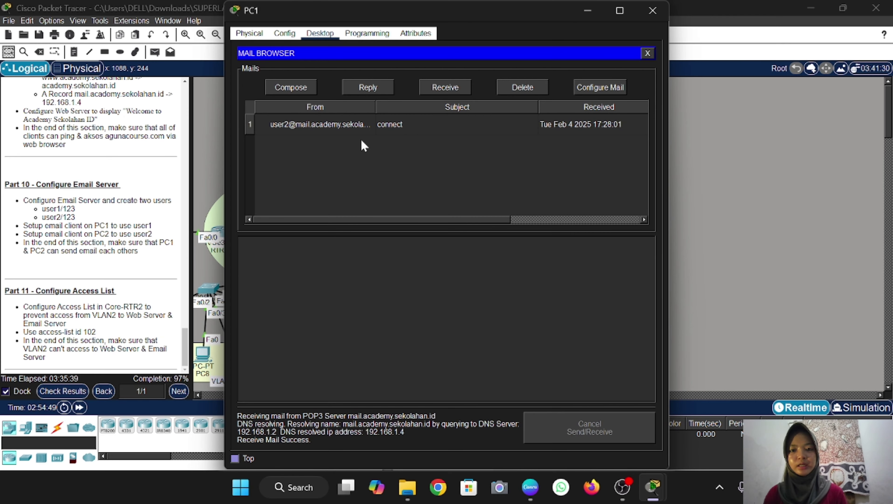
{"action": "left_click", "coordinate": [374, 124]}
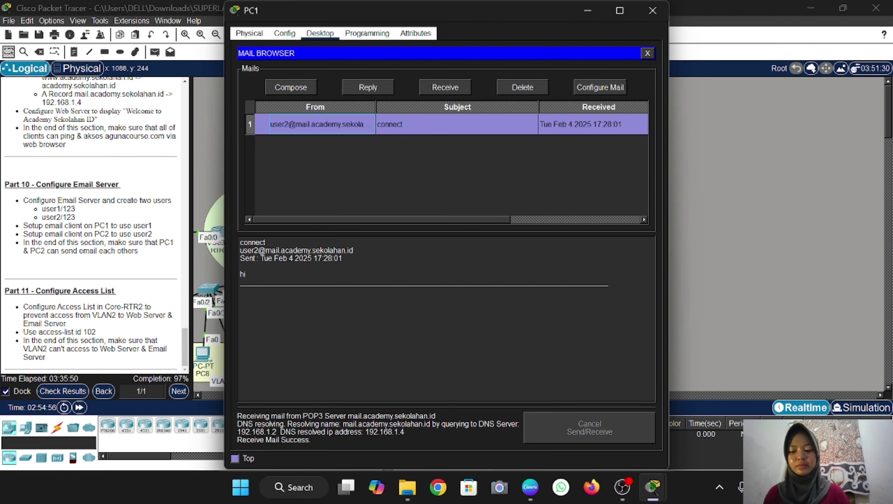
Reply 'hi juga' to the connect mail, correcting the recipient's domain before sending
{"action": "left_click", "coordinate": [368, 88]}
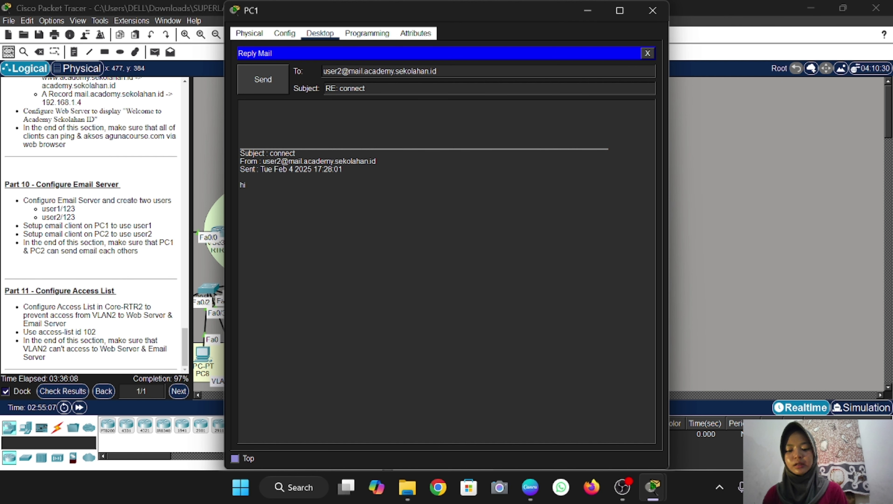
{"action": "type", "text": "hi juga"}
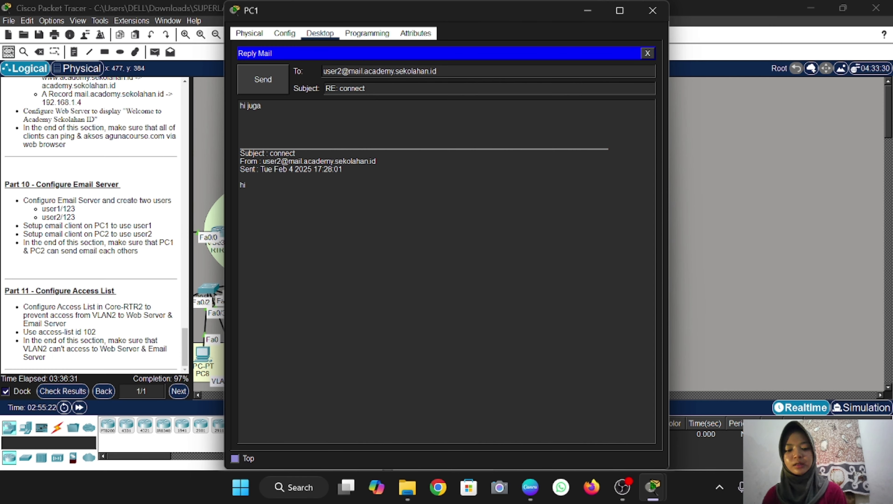
{"action": "key", "text": "BackSpace"}
{"action": "key", "text": "BackSpace"}
{"action": "key", "text": "BackSpace"}
{"action": "key", "text": "BackSpace"}
{"action": "key", "text": "BackSpace"}
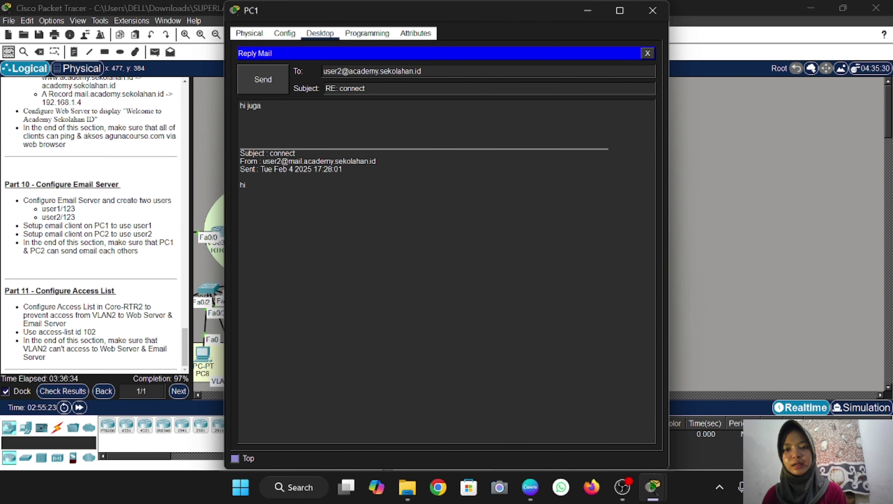
{"action": "left_click", "coordinate": [264, 74]}
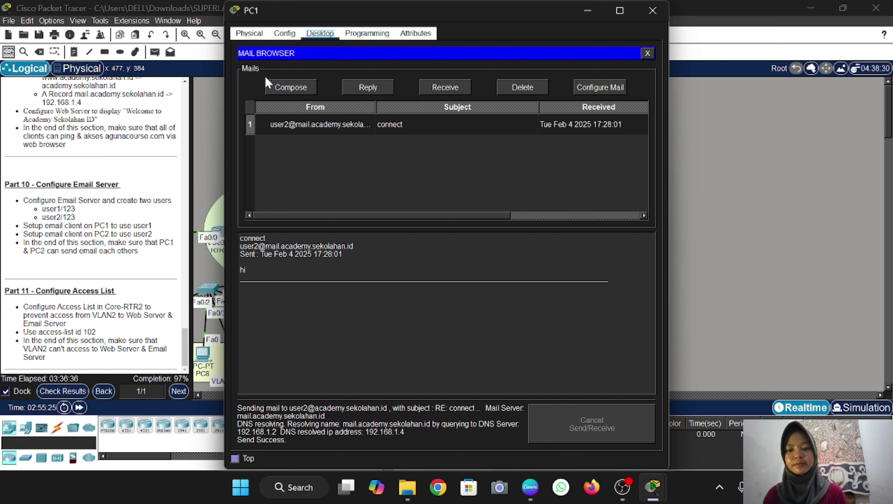
In PC2's mail browser, receive new mail and open the 'RE: connect' reply
{"action": "left_click", "coordinate": [720, 194]}
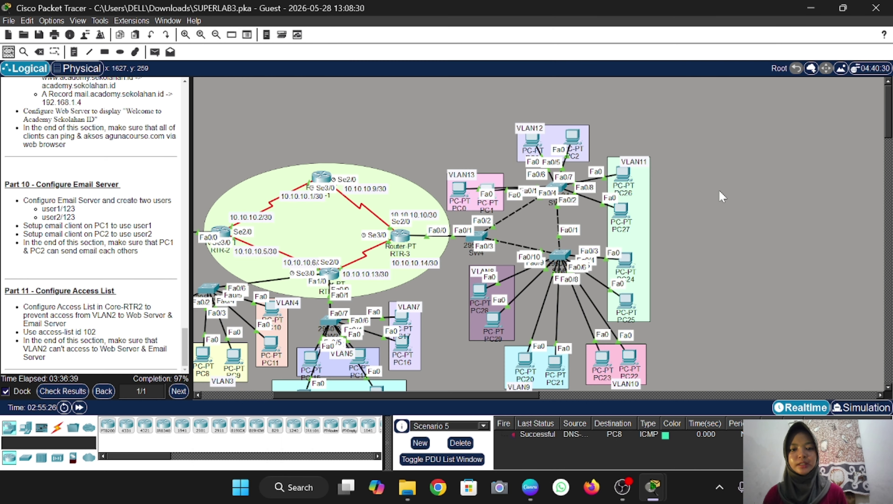
{"action": "left_click", "coordinate": [576, 135]}
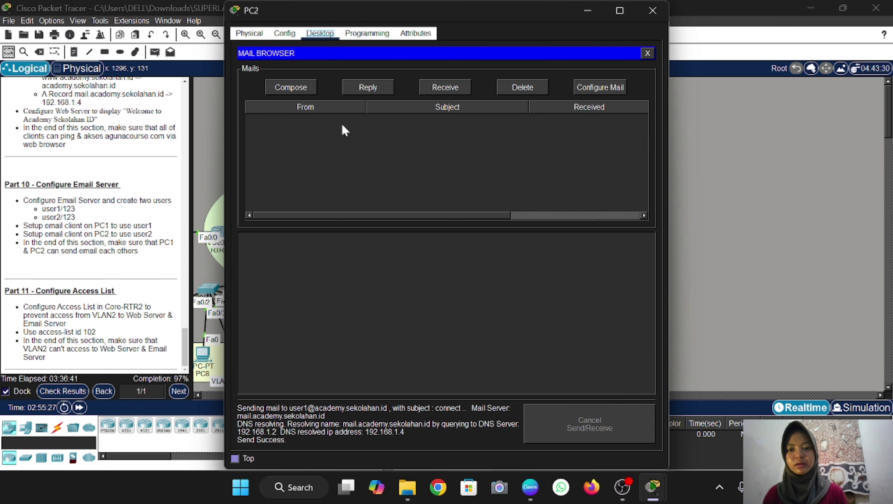
{"action": "left_click", "coordinate": [445, 88]}
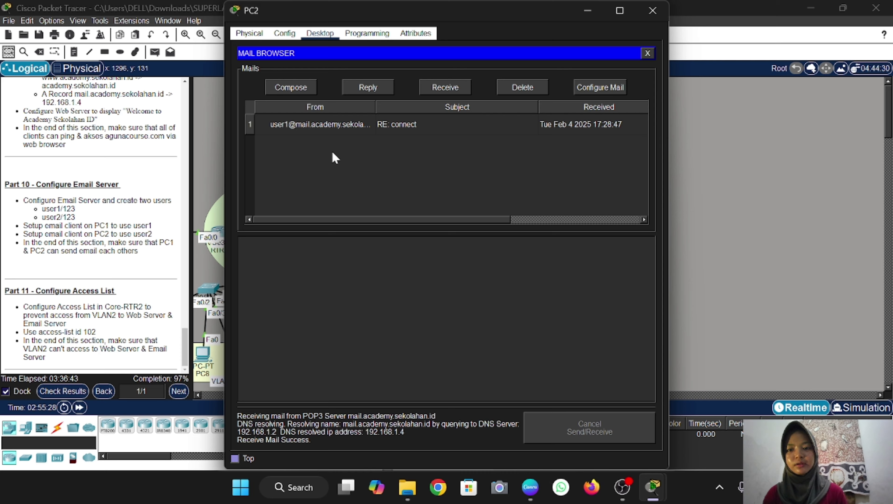
{"action": "left_click", "coordinate": [365, 124]}
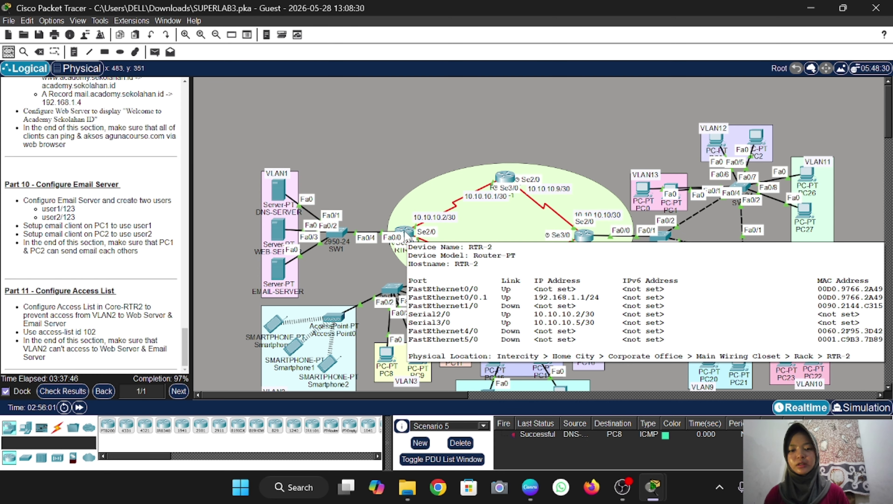
Enter global configuration mode on RTR-2's console with en and conf t
{"action": "left_click", "coordinate": [406, 232]}
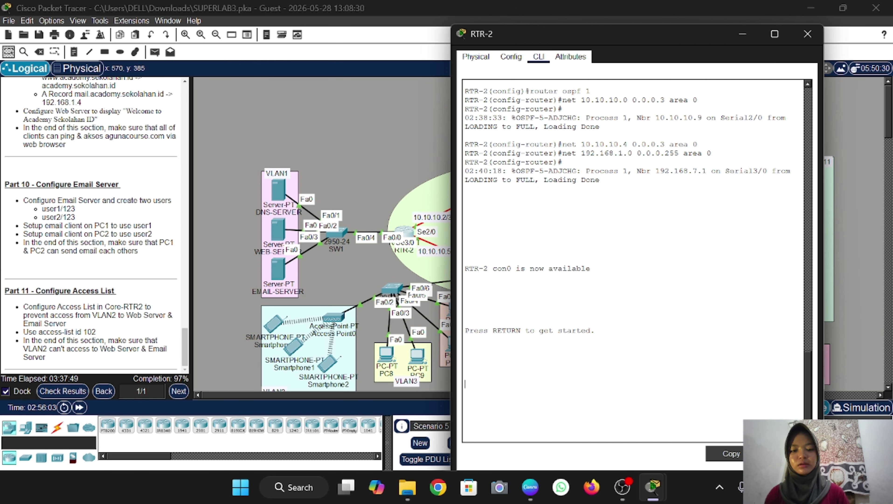
{"action": "key", "text": "Return"}
{"action": "type", "text": "en"}
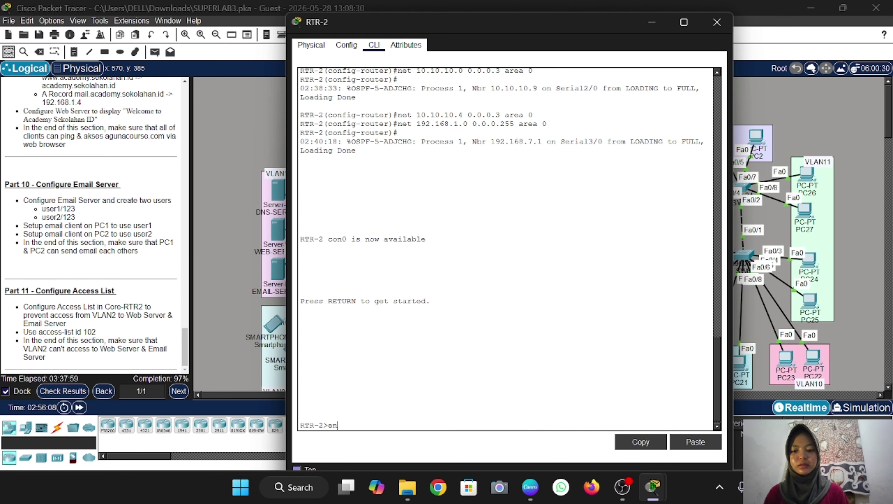
{"action": "key", "text": "Return"}
{"action": "key", "text": "Return"}
{"action": "type", "text": "conf t"}
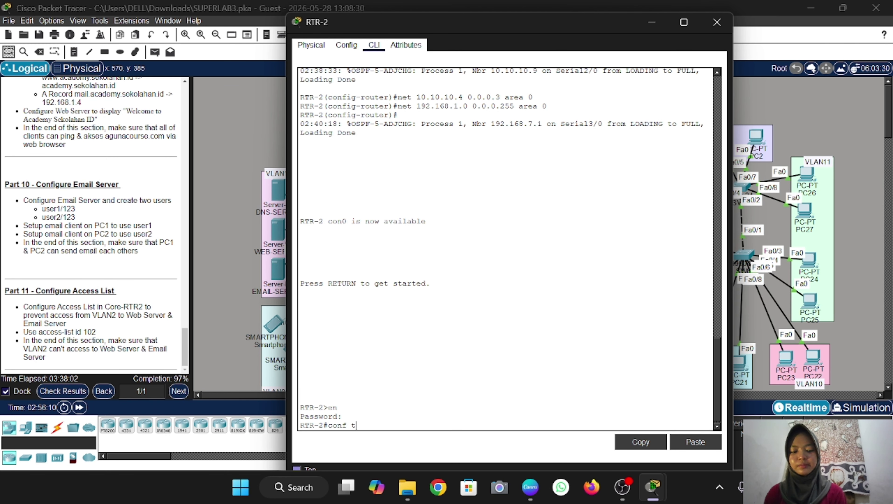
{"action": "key", "text": "Return"}
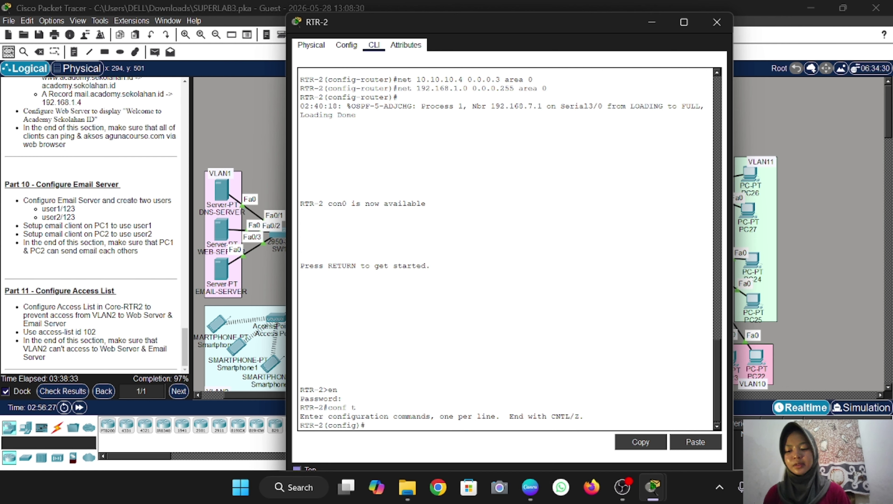
Add ACL 102 rules denying 192.168.2.0/24 to hosts 192.168.1.3 and 192.168.1.4
{"action": "type", "text": "access-list"}
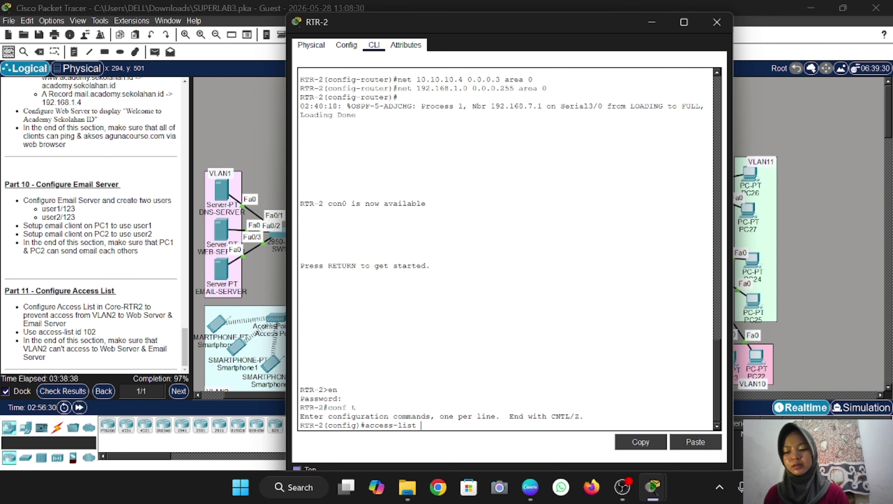
{"action": "type", "text": " 102"}
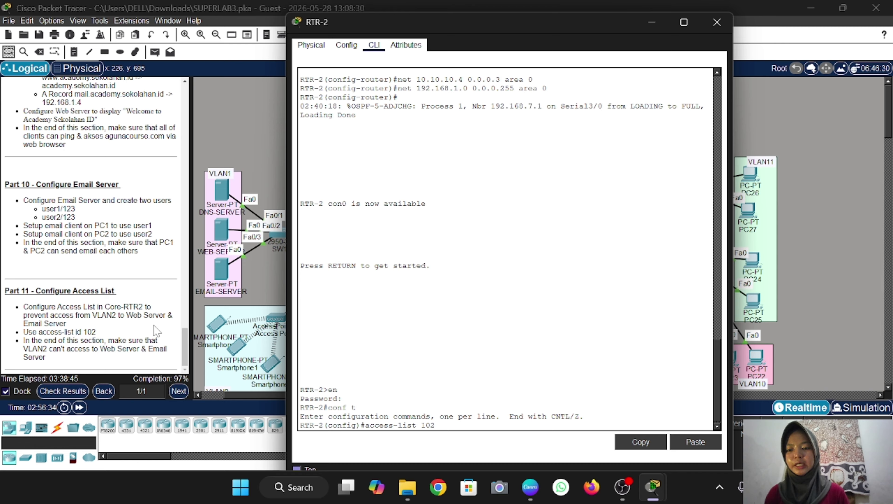
{"action": "type", "text": " deny"}
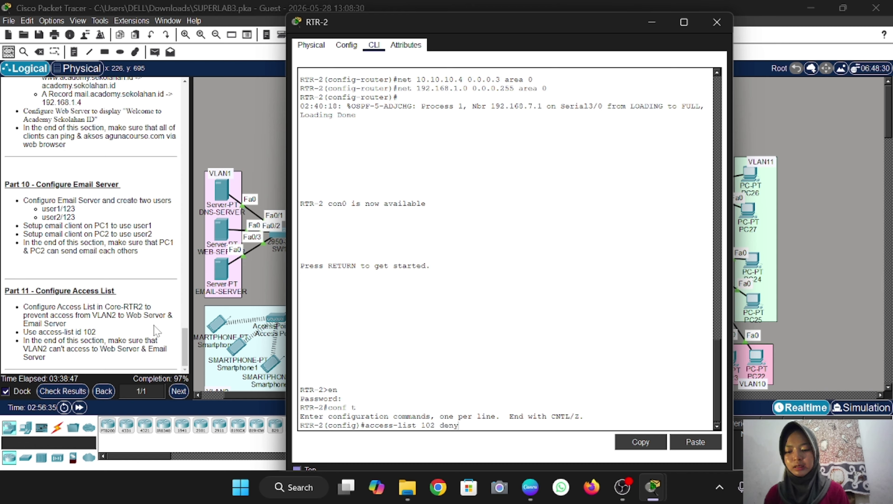
{"action": "type", "text": " i"}
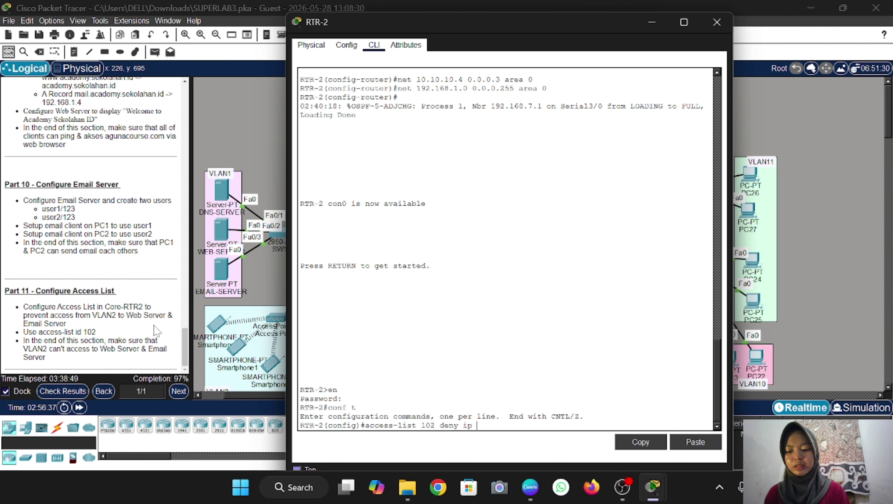
{"action": "type", "text": "p 192.168"}
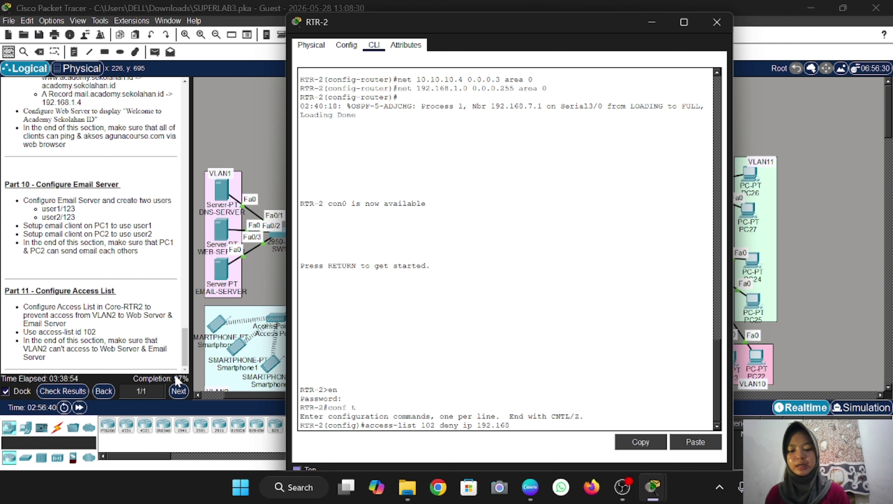
{"action": "type", "text": ".2.0"}
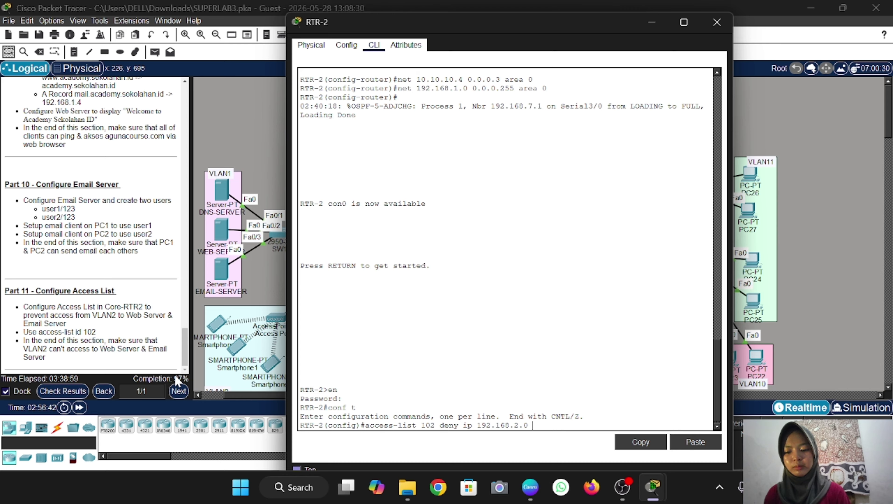
{"action": "type", "text": " 0.0.0."}
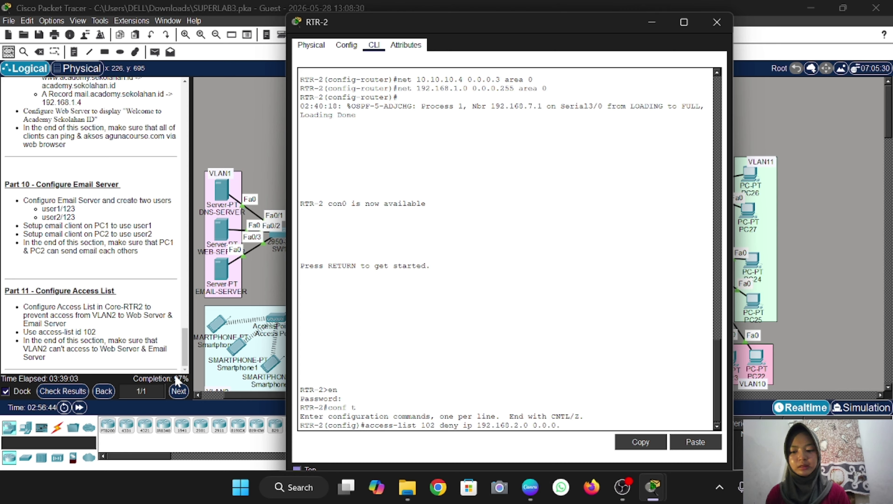
{"action": "type", "text": "255 h"}
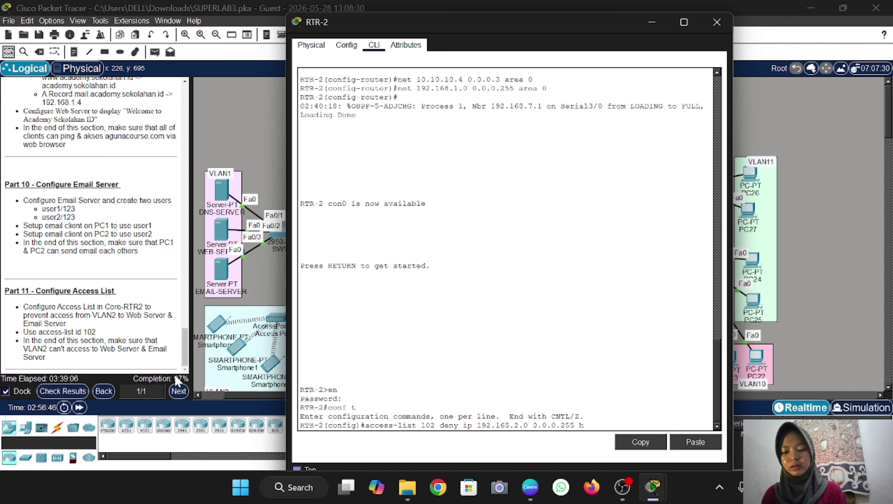
{"action": "type", "text": "ost"}
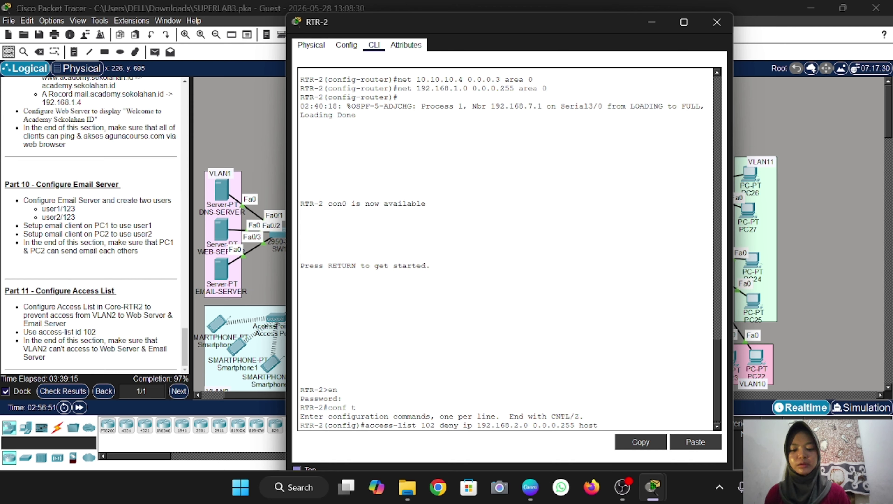
{"action": "type", "text": "192.168"}
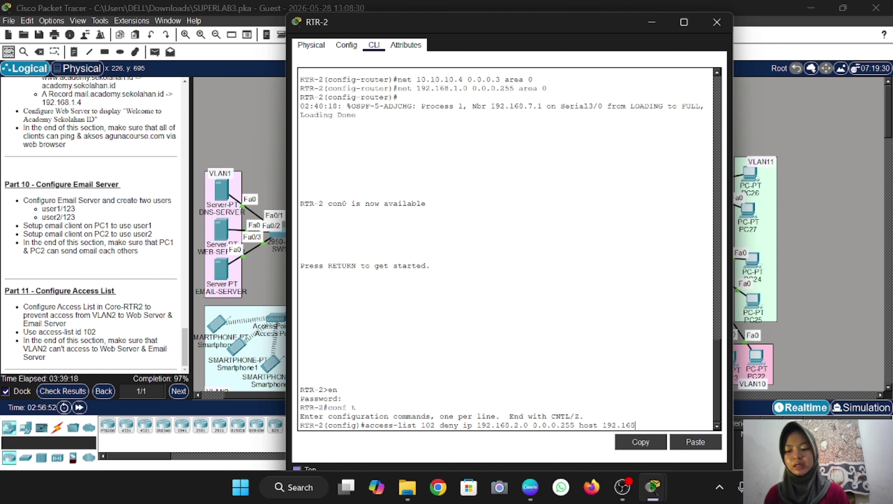
{"action": "type", "text": ".1.3"}
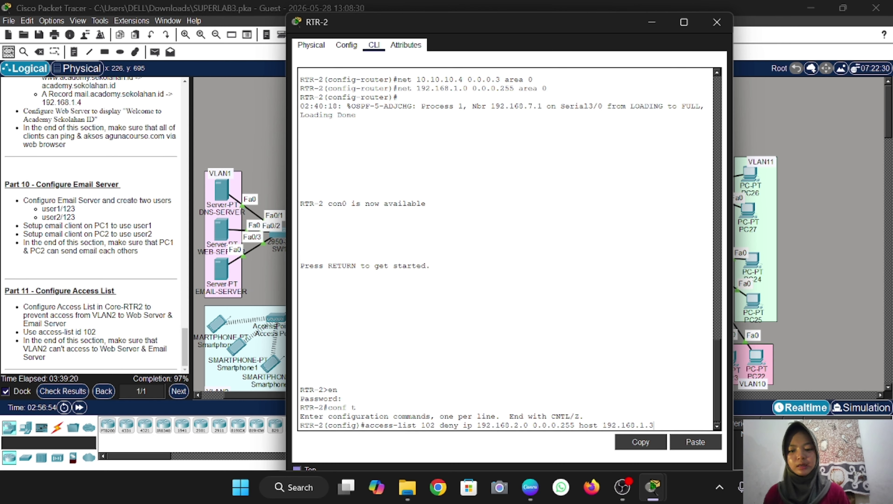
{"action": "key", "text": "Return"}
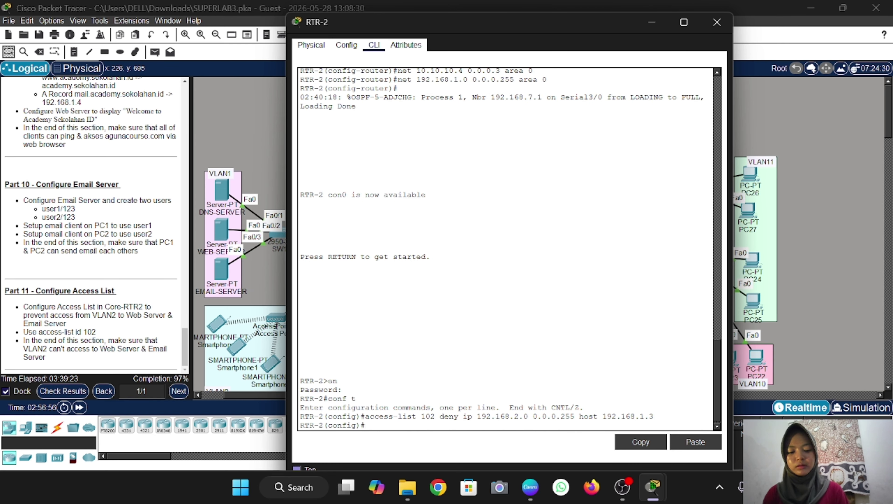
{"action": "key", "text": "Up"}
{"action": "key", "text": "BackSpace"}
{"action": "type", "text": "4"}
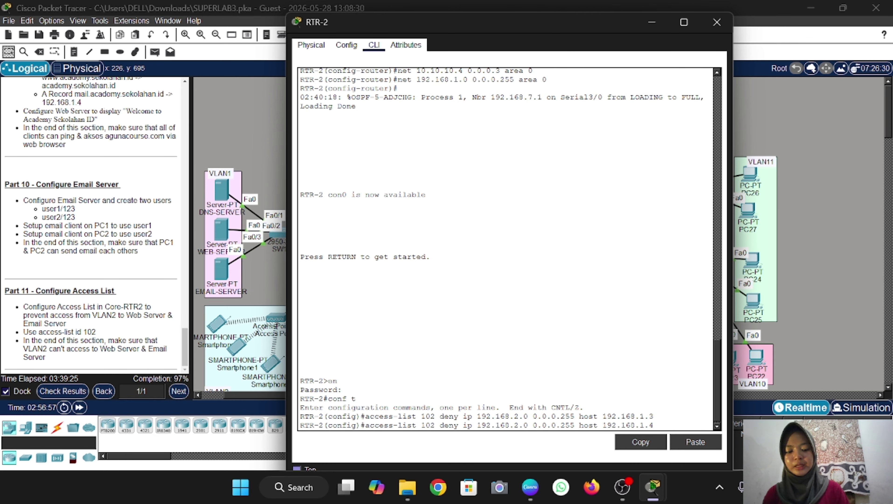
{"action": "key", "text": "Return"}
Apply access-group 102 outbound on fa0/0.1, then add 'access-list 102 permit ip any any'
{"action": "scroll", "coordinate": [233, 293], "scroll_direction": "right", "scroll_amount": 6}
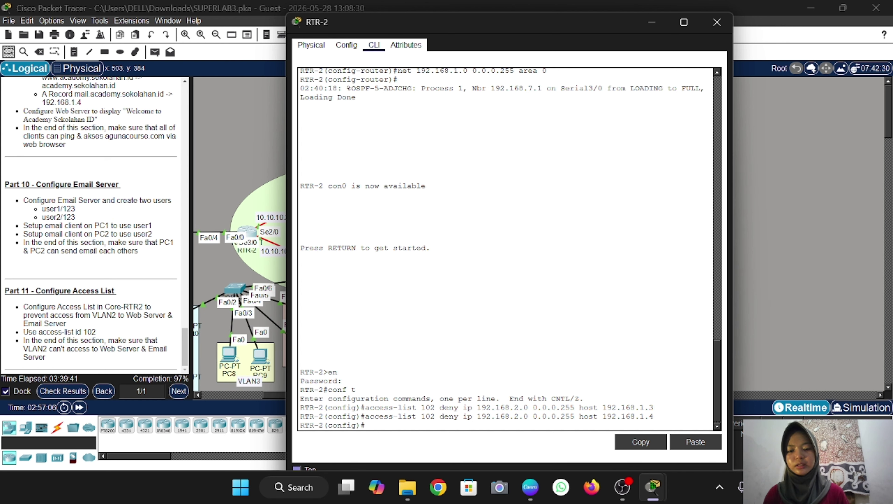
{"action": "type", "text": "int fa"}
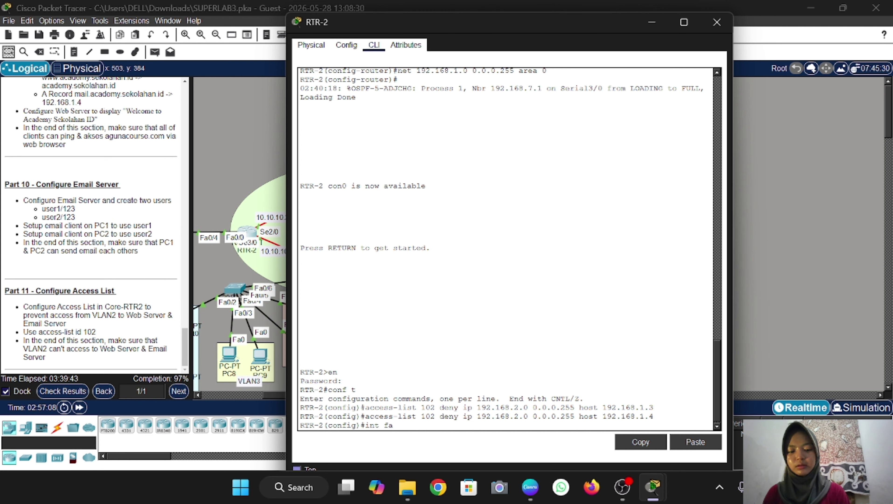
{"action": "type", "text": "0/0.1"}
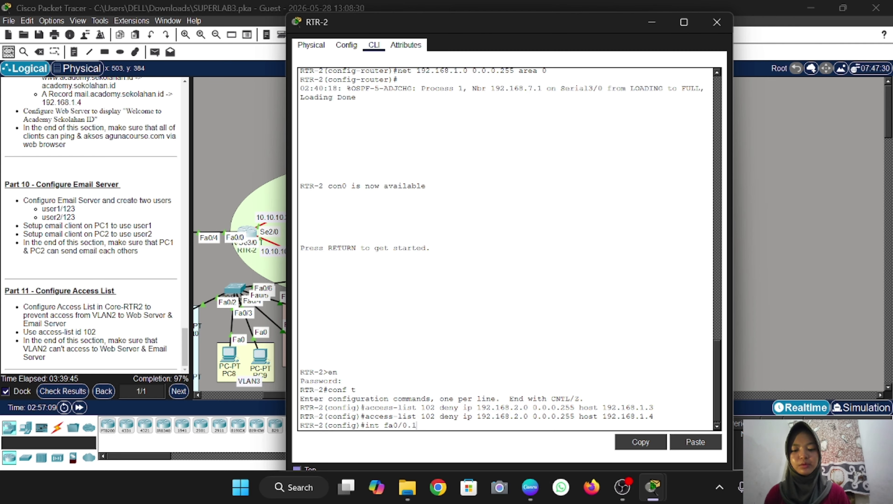
{"action": "key", "text": "Return"}
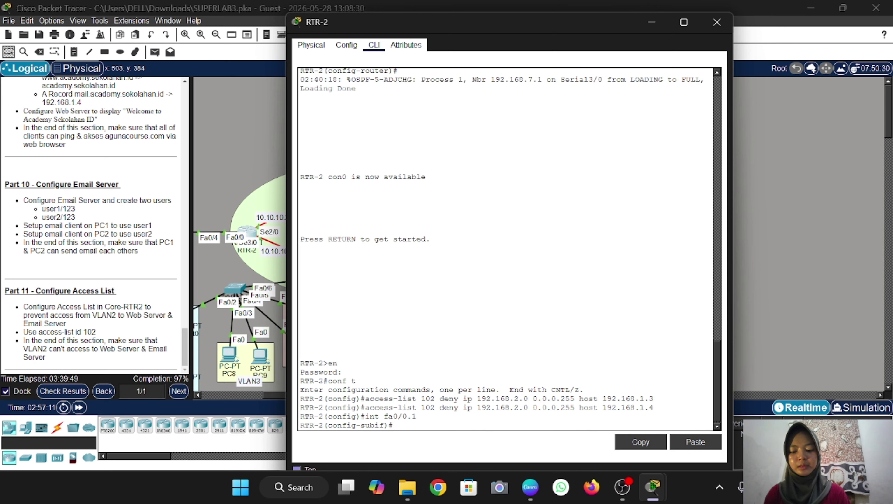
{"action": "type", "text": "ip ac"}
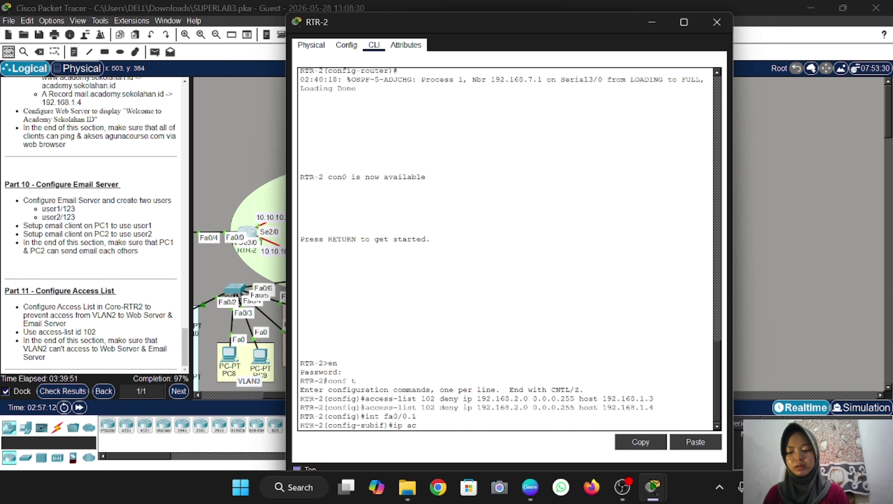
{"action": "type", "text": "cess-g"}
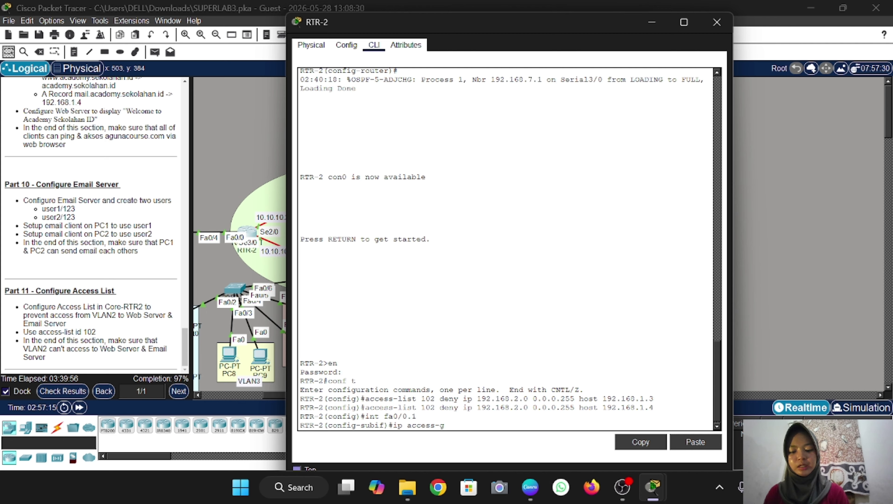
{"action": "type", "text": "roup"}
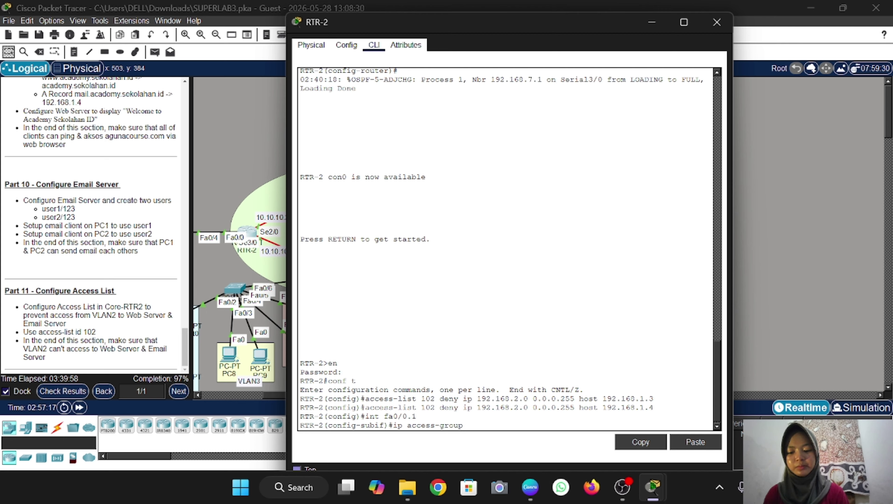
{"action": "type", "text": " 102"}
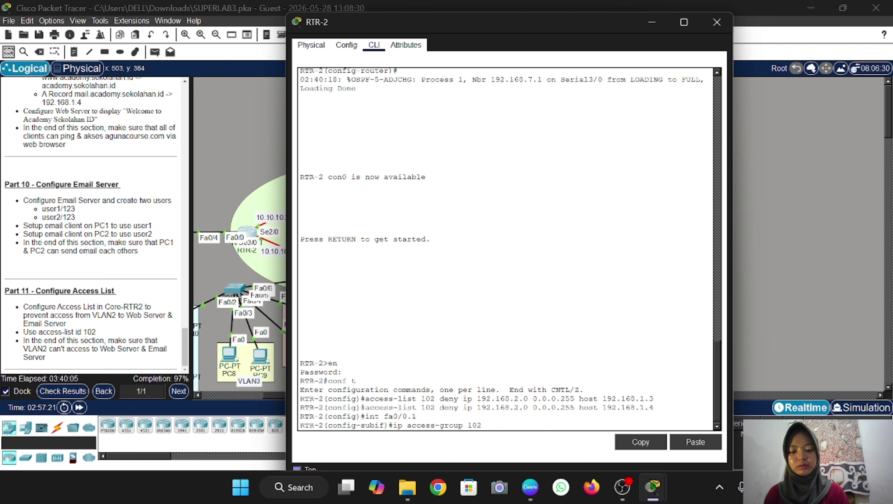
{"action": "type", "text": " out"}
{"action": "key", "text": "Return"}
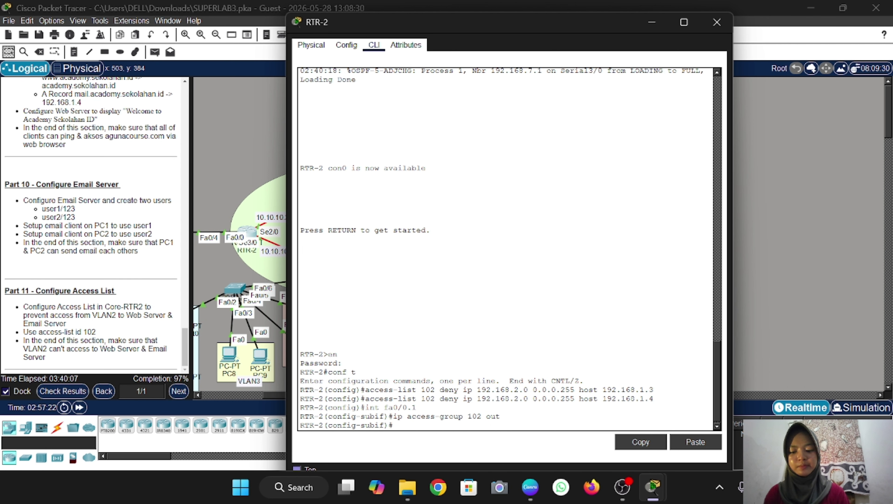
{"action": "type", "text": "ex"}
{"action": "key", "text": "Return"}
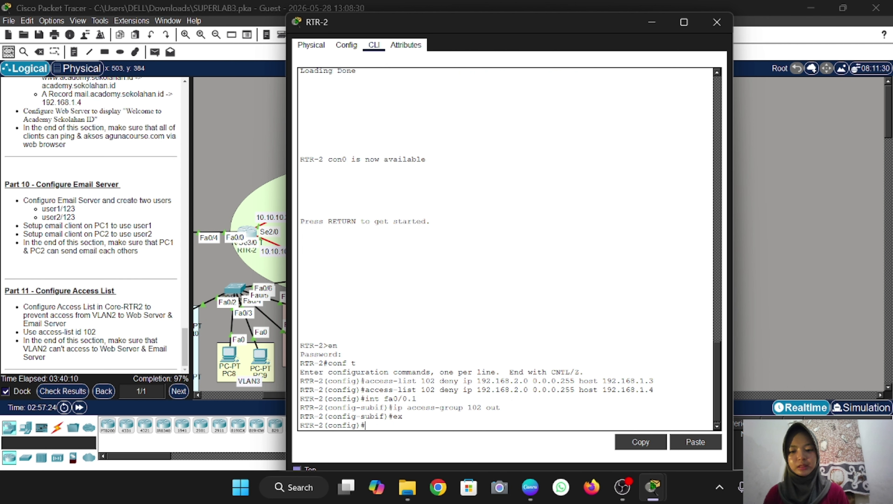
{"action": "type", "text": "acce"}
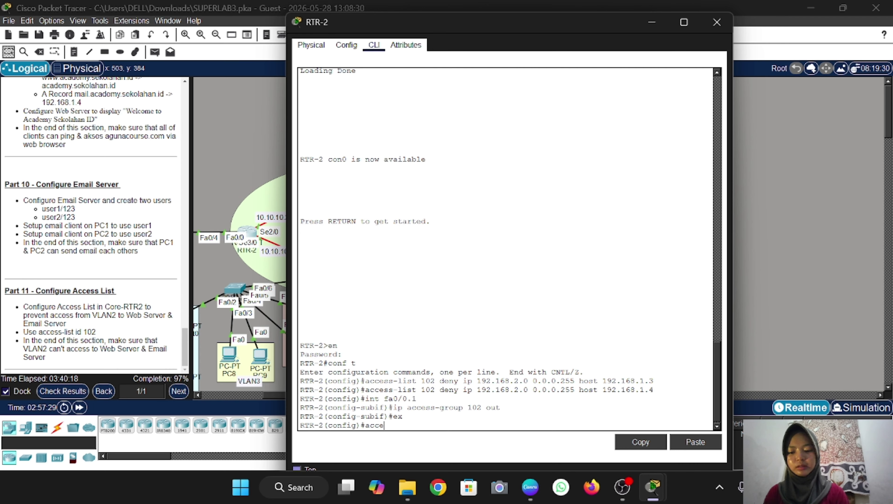
{"action": "type", "text": "ss-list"}
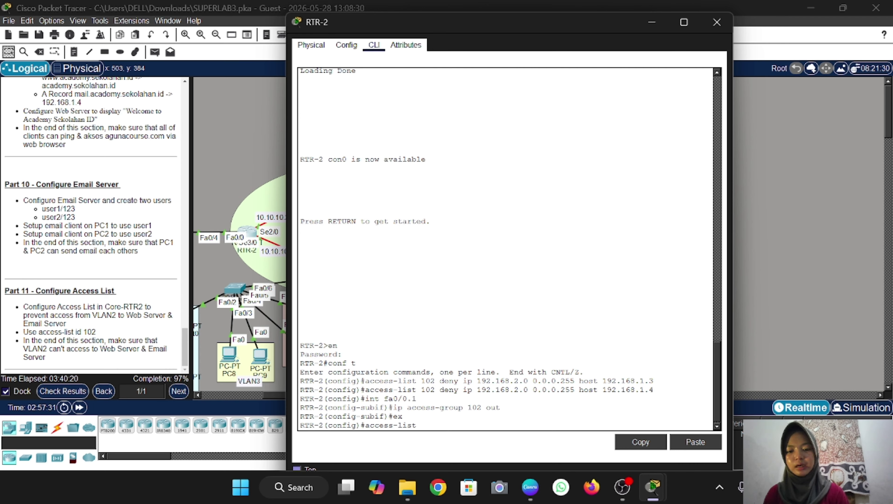
{"action": "type", "text": " 102"}
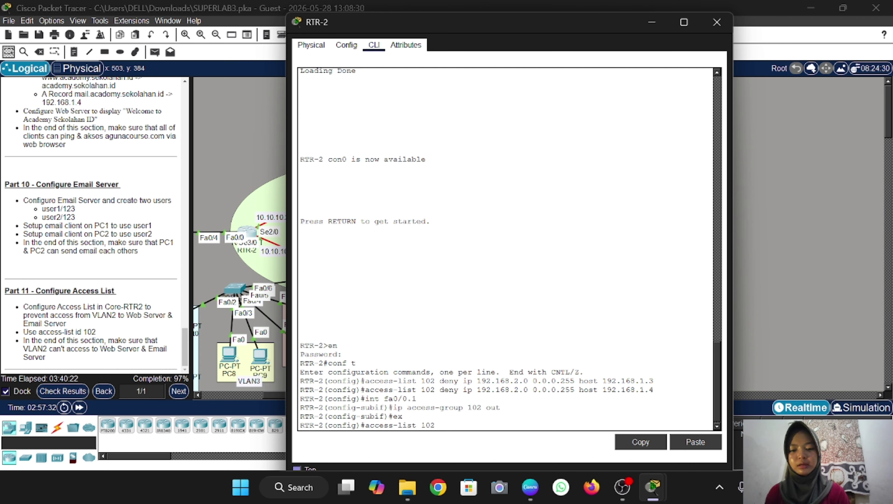
{"action": "type", "text": " permit"}
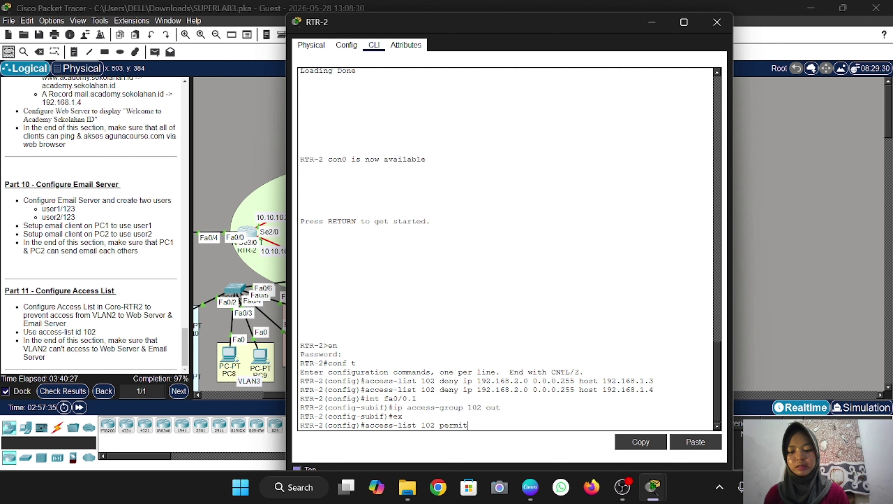
{"action": "type", "text": " ip an"}
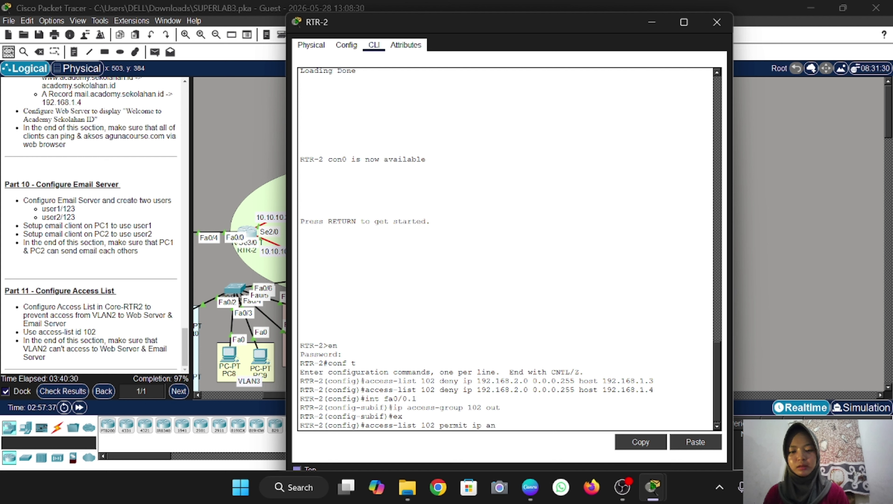
{"action": "type", "text": "y "}
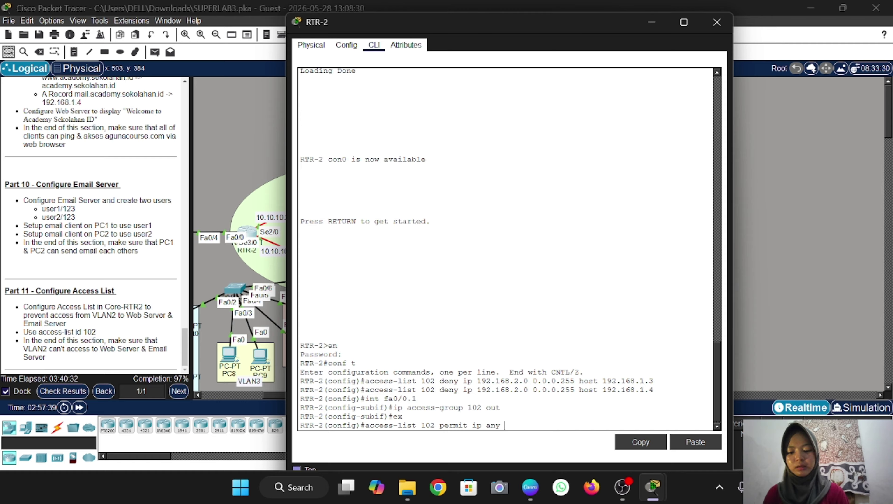
{"action": "type", "text": " any"}
{"action": "key", "text": "Return"}
Leave RTR-2's console and open PC15's device window from the topology
{"action": "type", "text": "e"}
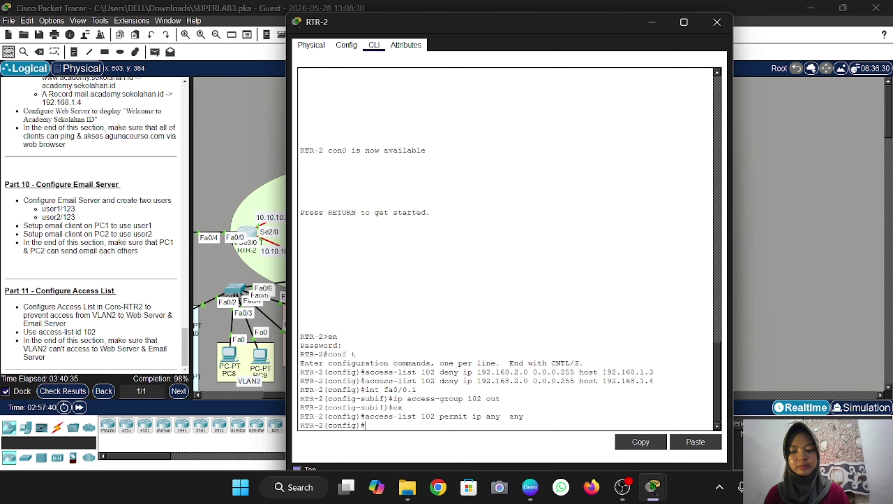
{"action": "left_click", "coordinate": [244, 133]}
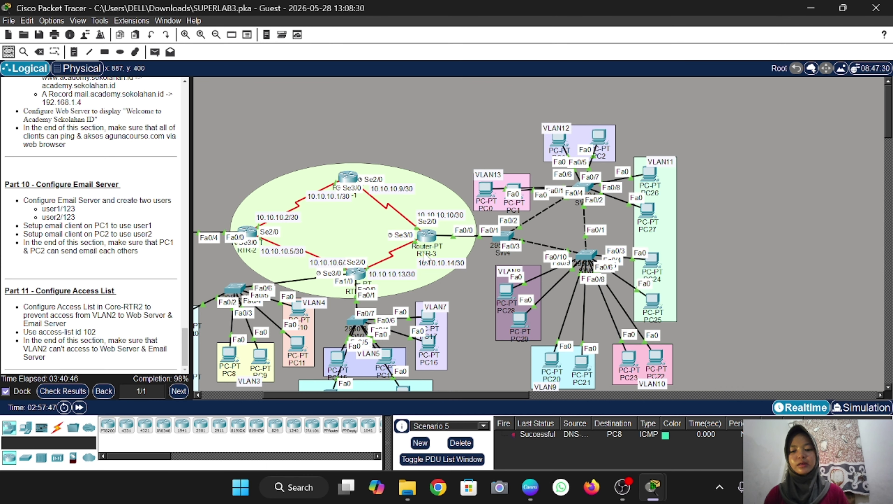
{"action": "scroll", "coordinate": [425, 252], "scroll_direction": "down", "scroll_amount": 3}
{"action": "scroll", "coordinate": [267, 298], "scroll_direction": "left", "scroll_amount": 4}
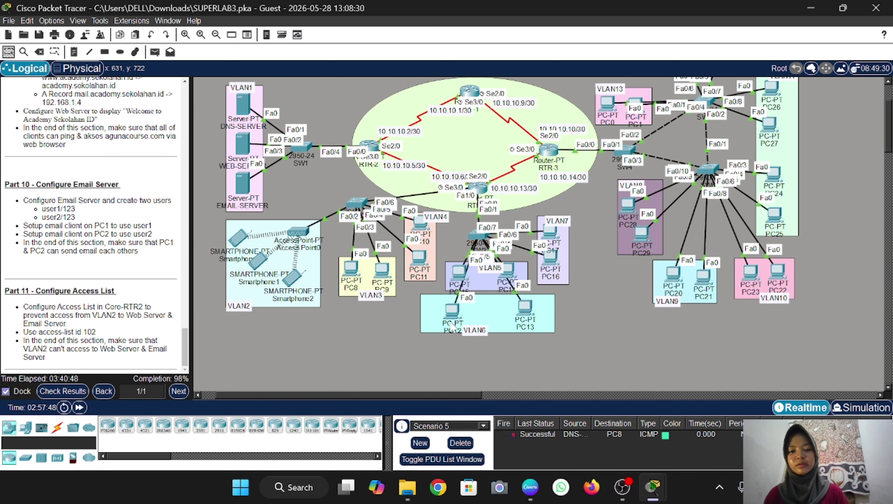
{"action": "scroll", "coordinate": [457, 314], "scroll_direction": "up", "scroll_amount": 1}
{"action": "scroll", "coordinate": [457, 315], "scroll_direction": "right", "scroll_amount": 2}
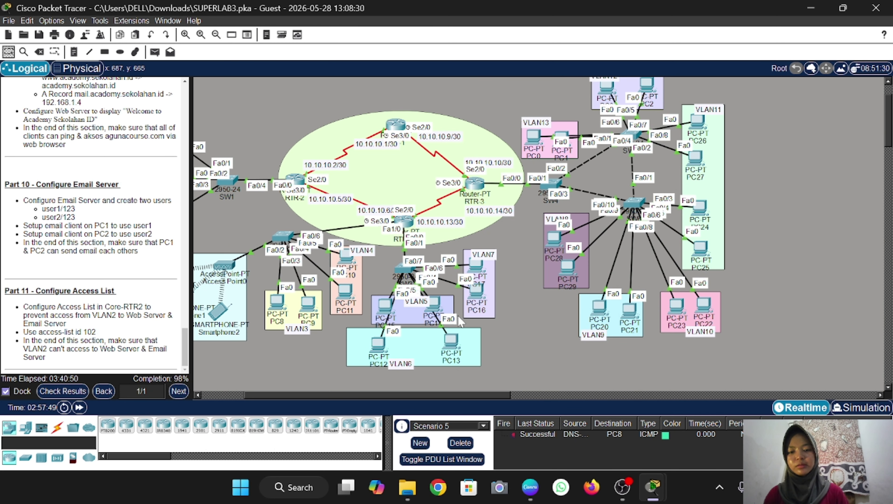
{"action": "left_click", "coordinate": [386, 309]}
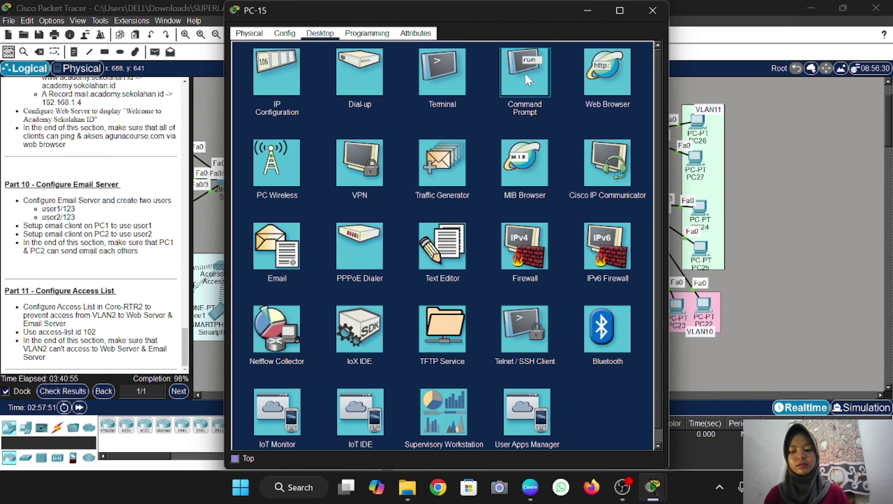
Ping academy.sekolahan.id from PC15's Command Prompt
{"action": "left_click", "coordinate": [524, 72]}
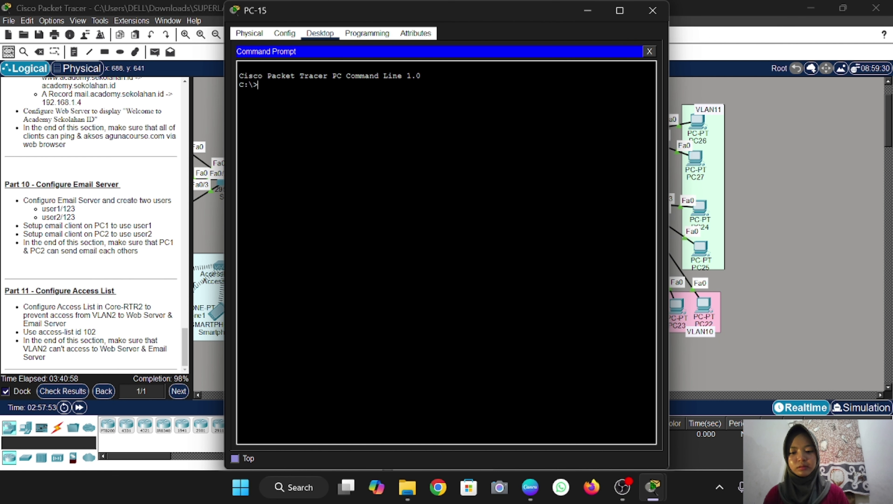
{"action": "type", "text": "ping ac"}
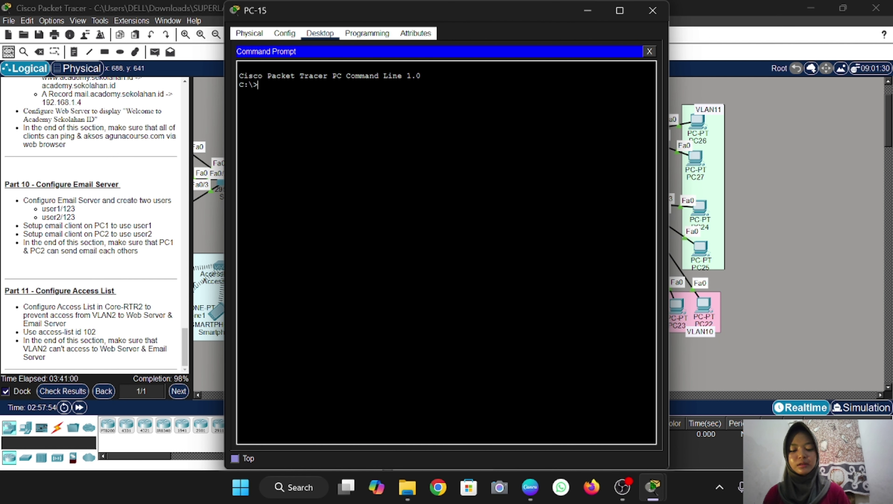
{"action": "type", "text": "ade"}
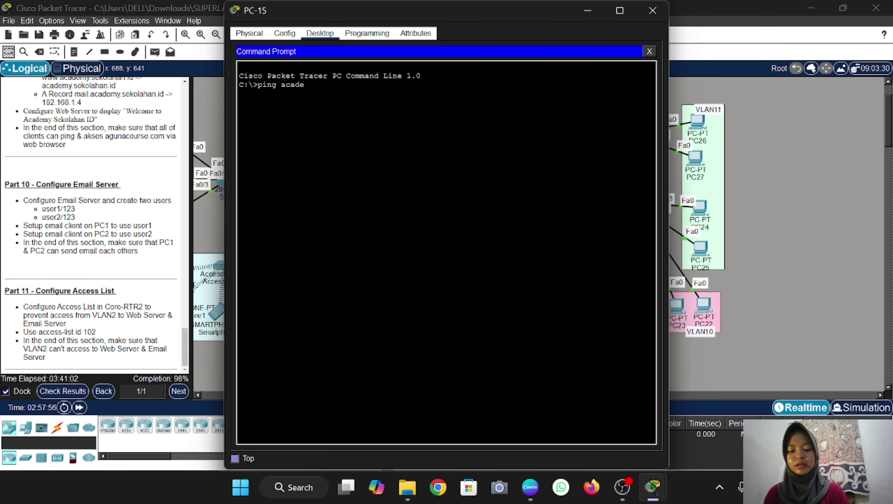
{"action": "type", "text": "my.sekolaha"}
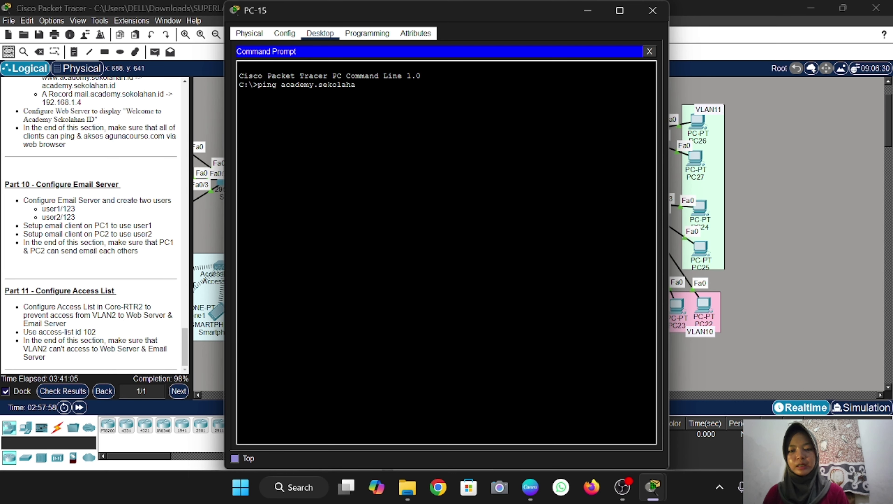
{"action": "type", "text": "n.id"}
{"action": "key", "text": "Return"}
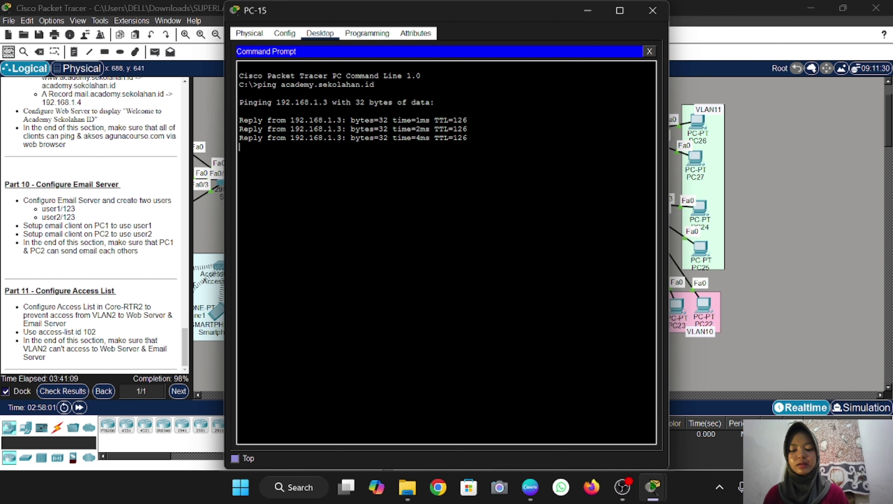
{"action": "left_click", "coordinate": [649, 51]}
Load academy.sekolahan.id in PC15's web browser
{"action": "left_click", "coordinate": [603, 94]}
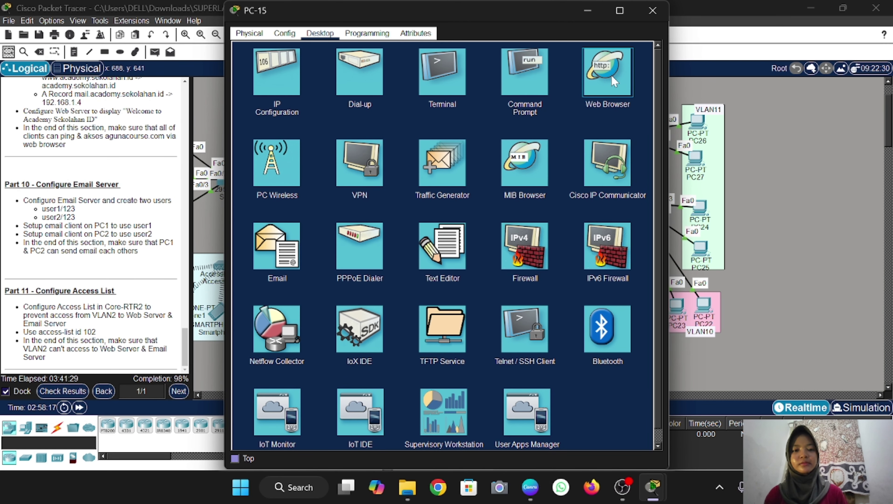
{"action": "left_click", "coordinate": [615, 81]}
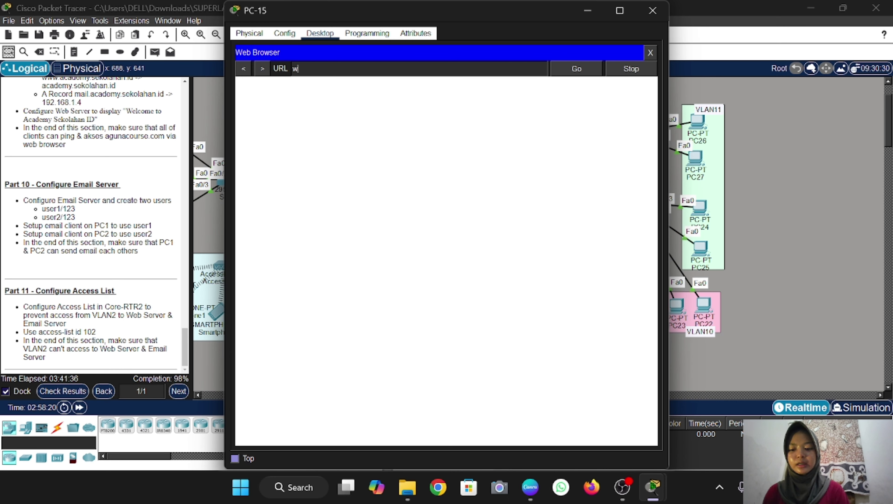
{"action": "type", "text": "acade"}
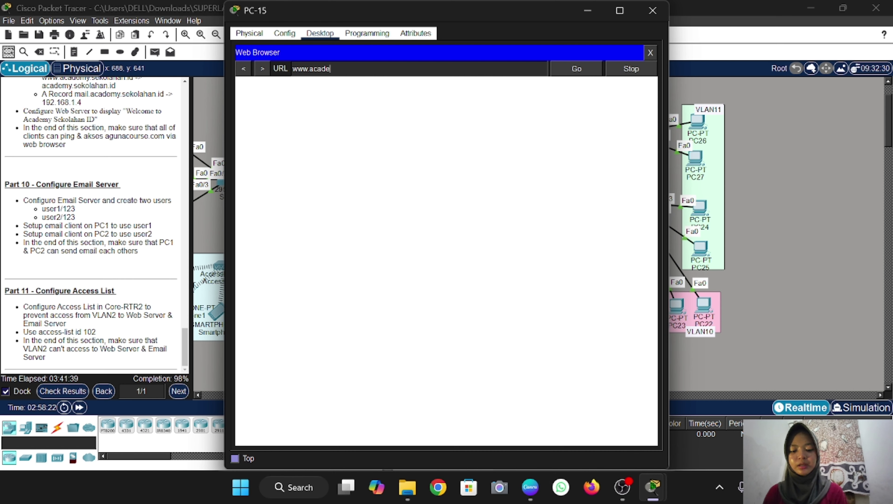
{"action": "type", "text": "my.sekolahan.id"}
{"action": "left_click", "coordinate": [573, 69]}
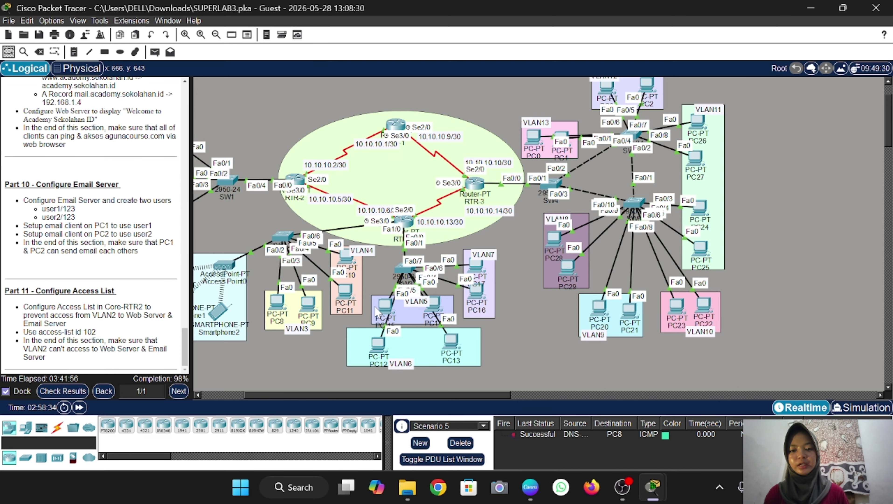
Scroll over to VLAN2 and open Smartphone1's device window
{"action": "scroll", "coordinate": [377, 311], "scroll_direction": "left", "scroll_amount": 3}
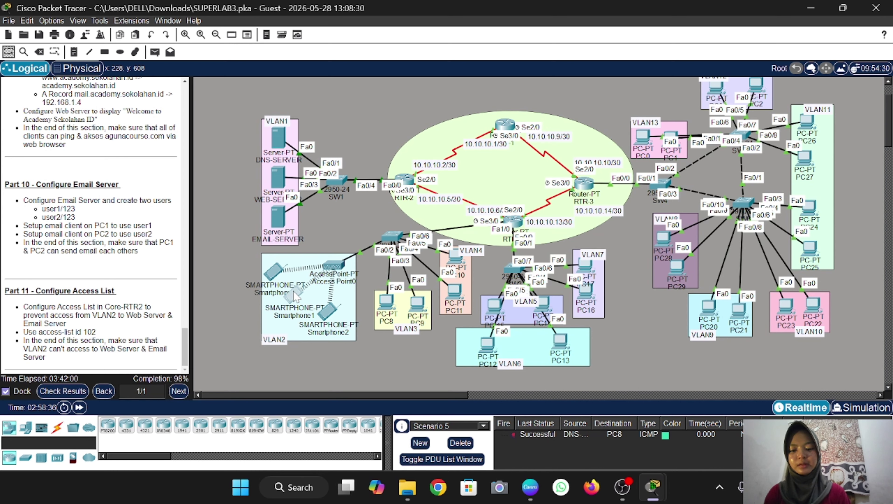
{"action": "left_click", "coordinate": [295, 297]}
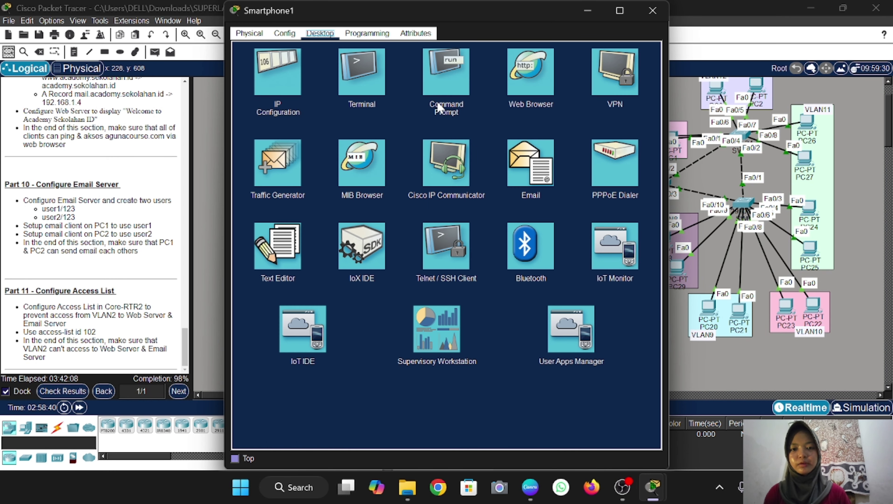
Ping 192.168.1.3 from Smartphone1's Command Prompt
{"action": "left_click", "coordinate": [455, 91]}
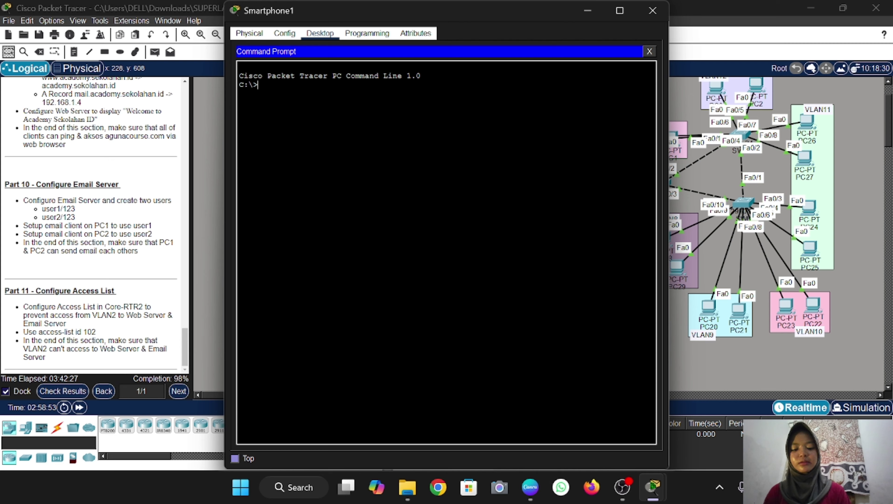
{"action": "type", "text": "p"}
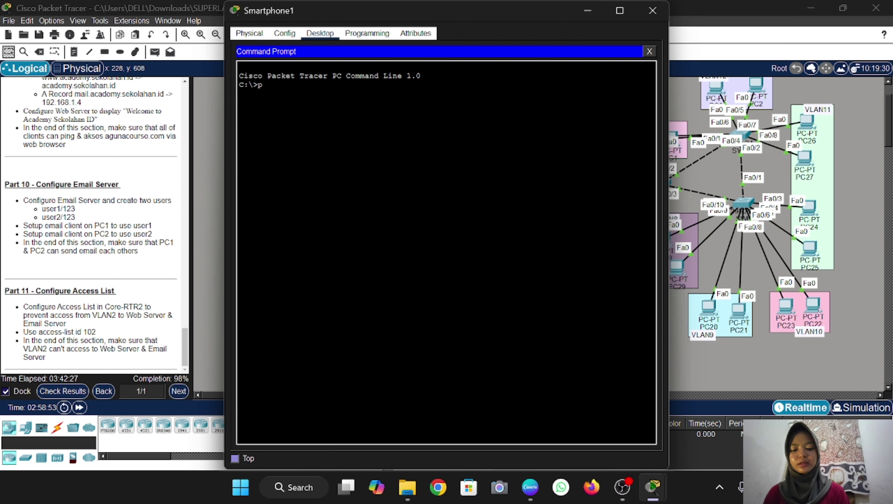
{"action": "type", "text": "ing 192.168.1."}
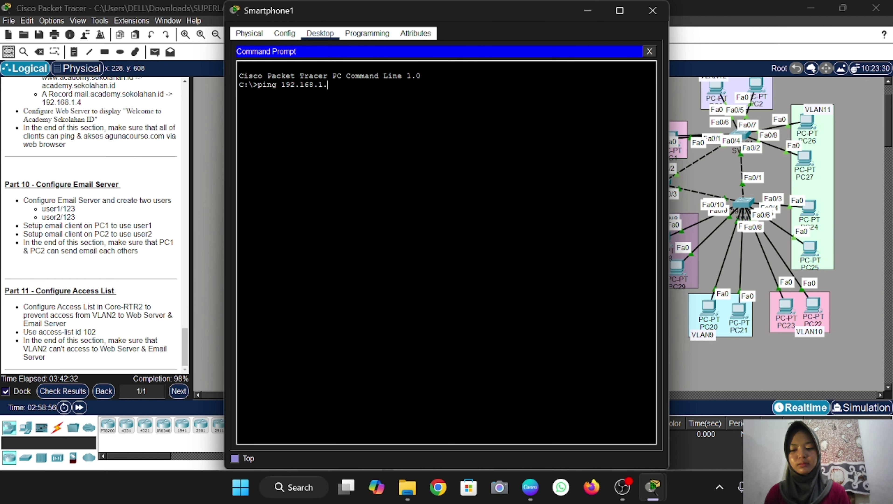
{"action": "type", "text": "3"}
{"action": "key", "text": "Return"}
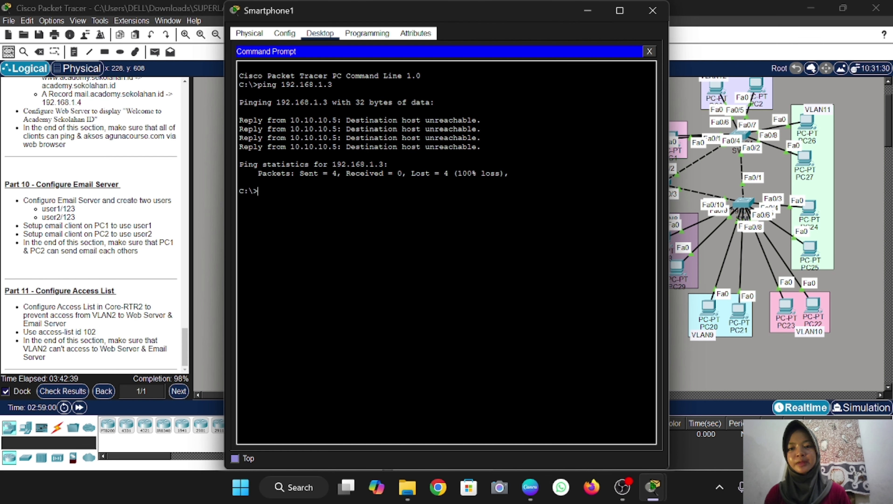
{"action": "left_click", "coordinate": [650, 52]}
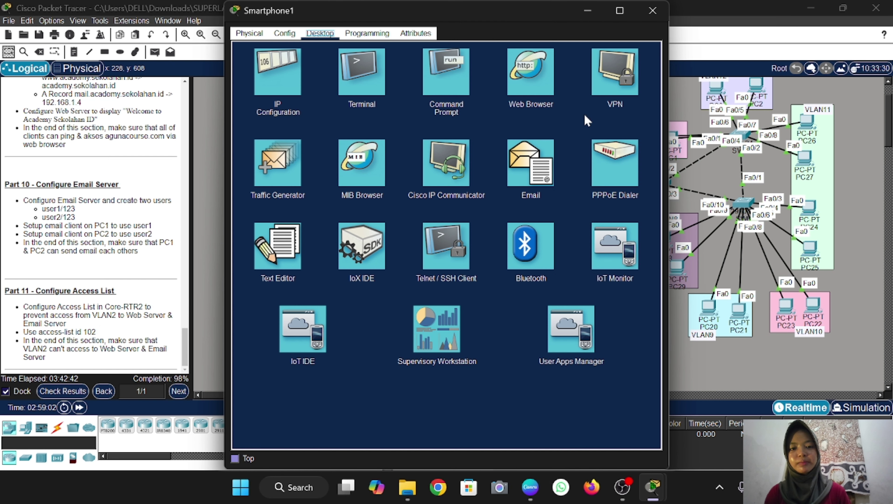
Try loading academy.sekolahan.id in Smartphone1's browser, then close its window
{"action": "left_click", "coordinate": [530, 78]}
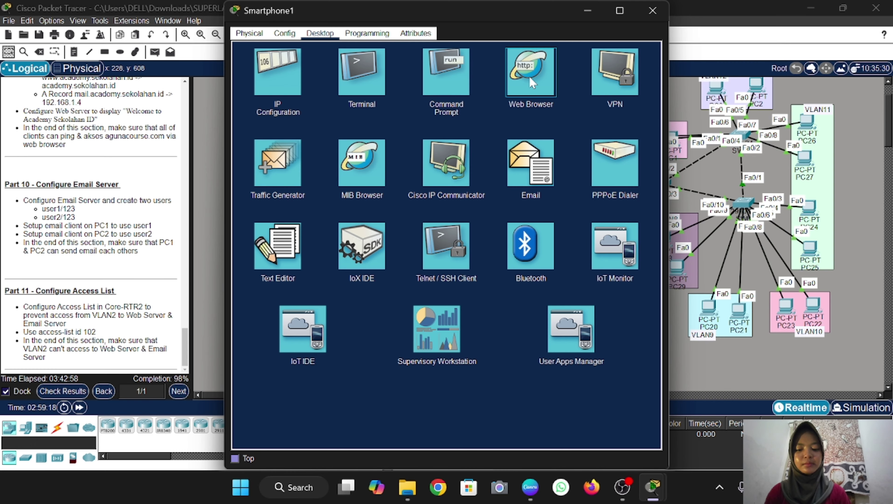
{"action": "left_click", "coordinate": [532, 83]}
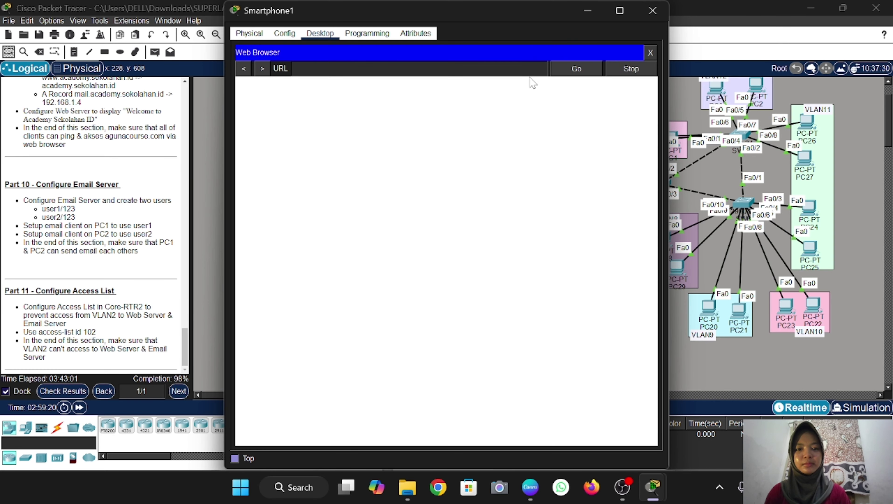
{"action": "type", "text": "acade"}
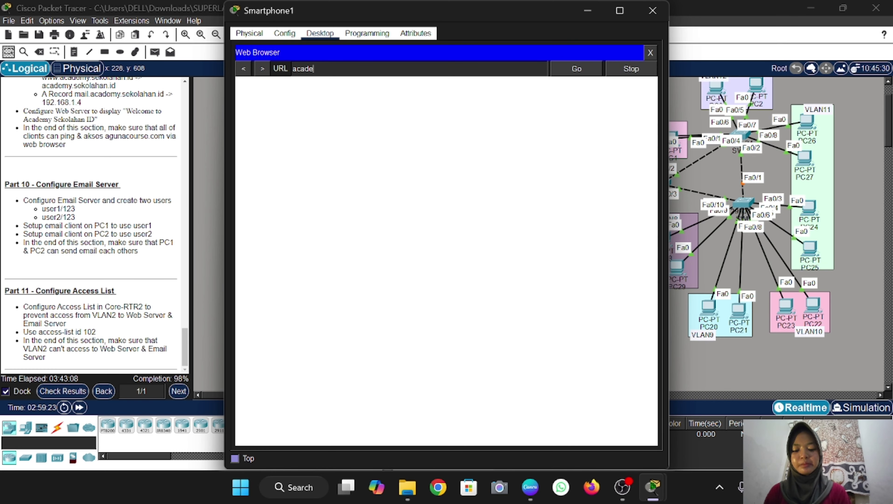
{"action": "type", "text": "my.sekolahan.id"}
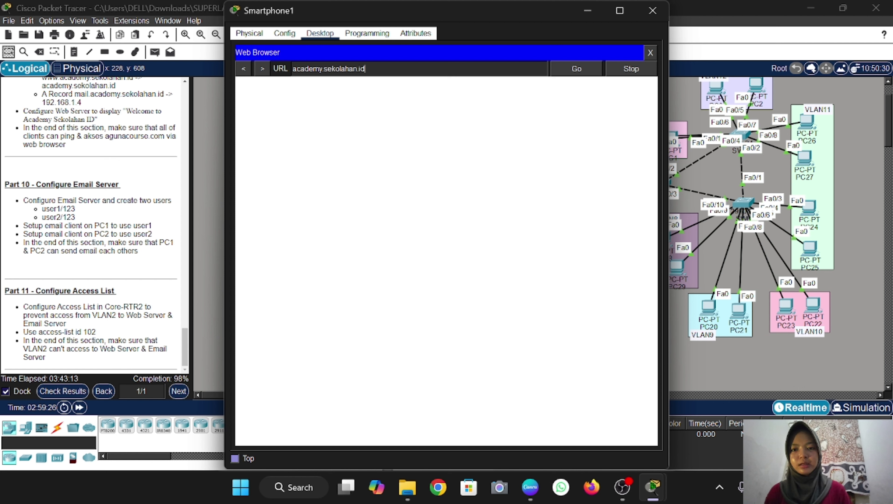
{"action": "left_click", "coordinate": [572, 70]}
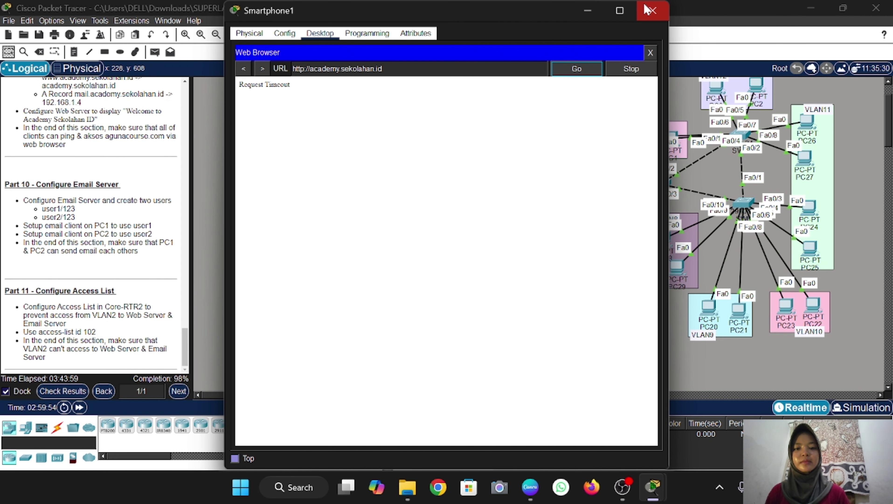
{"action": "left_click", "coordinate": [649, 10]}
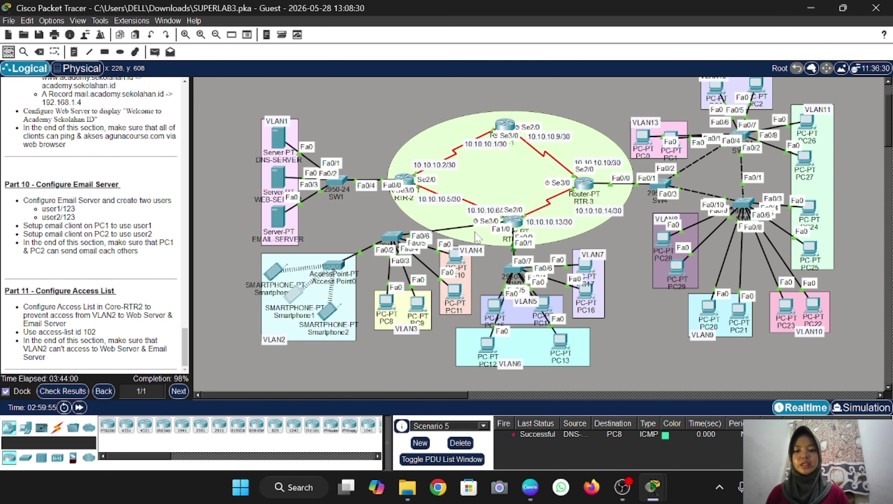
Open Check Results and view the Assessment Items list
{"action": "scroll", "coordinate": [409, 231], "scroll_direction": "right", "scroll_amount": 2}
{"action": "scroll", "coordinate": [312, 288], "scroll_direction": "left", "scroll_amount": 1}
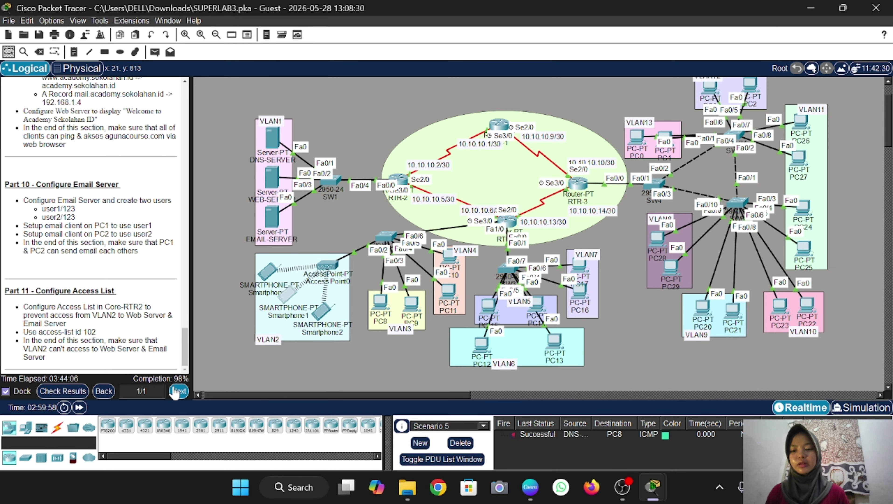
{"action": "left_click", "coordinate": [66, 391]}
{"action": "left_click", "coordinate": [97, 75]}
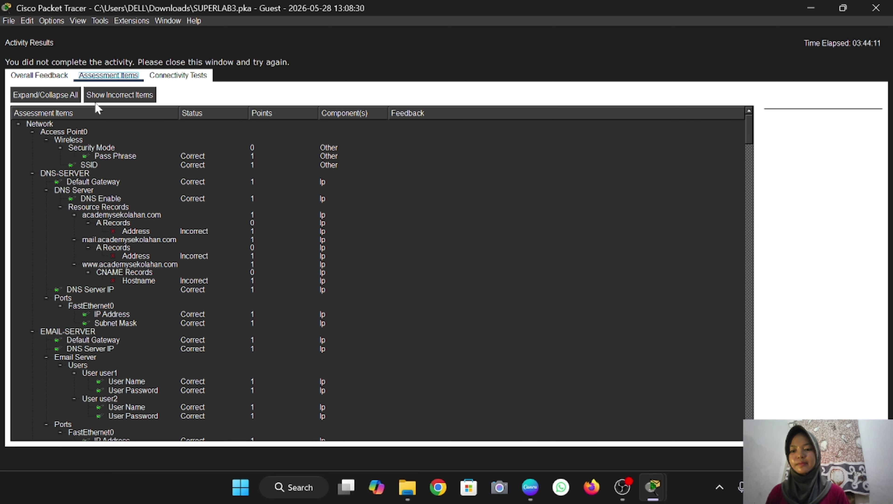